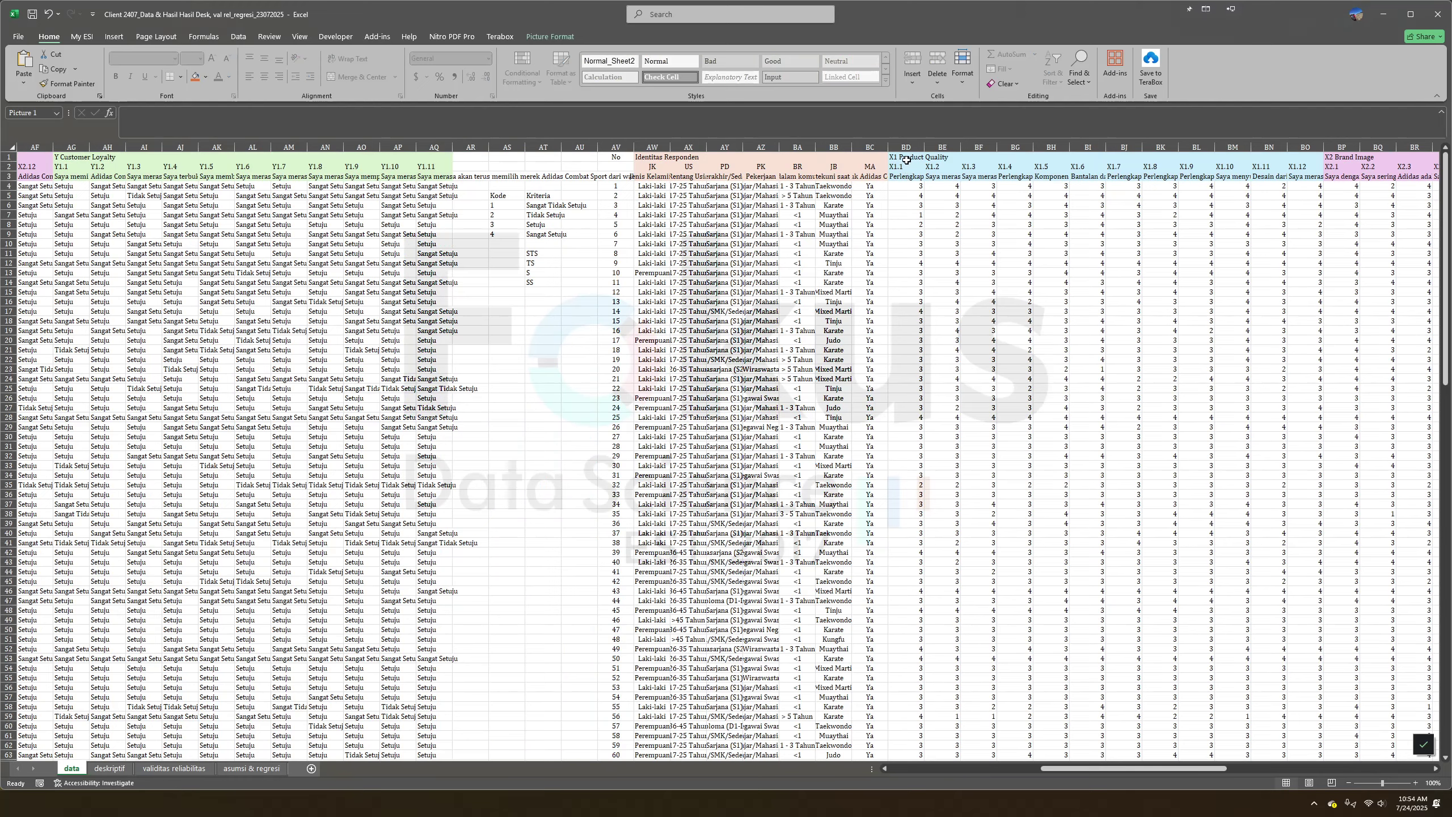
Examine the X1 Product Quality block in the data sheet, reading the item statements under X1.1 and X1.2.
left_click(906, 164)
scroll(913, 171, "right", 4)
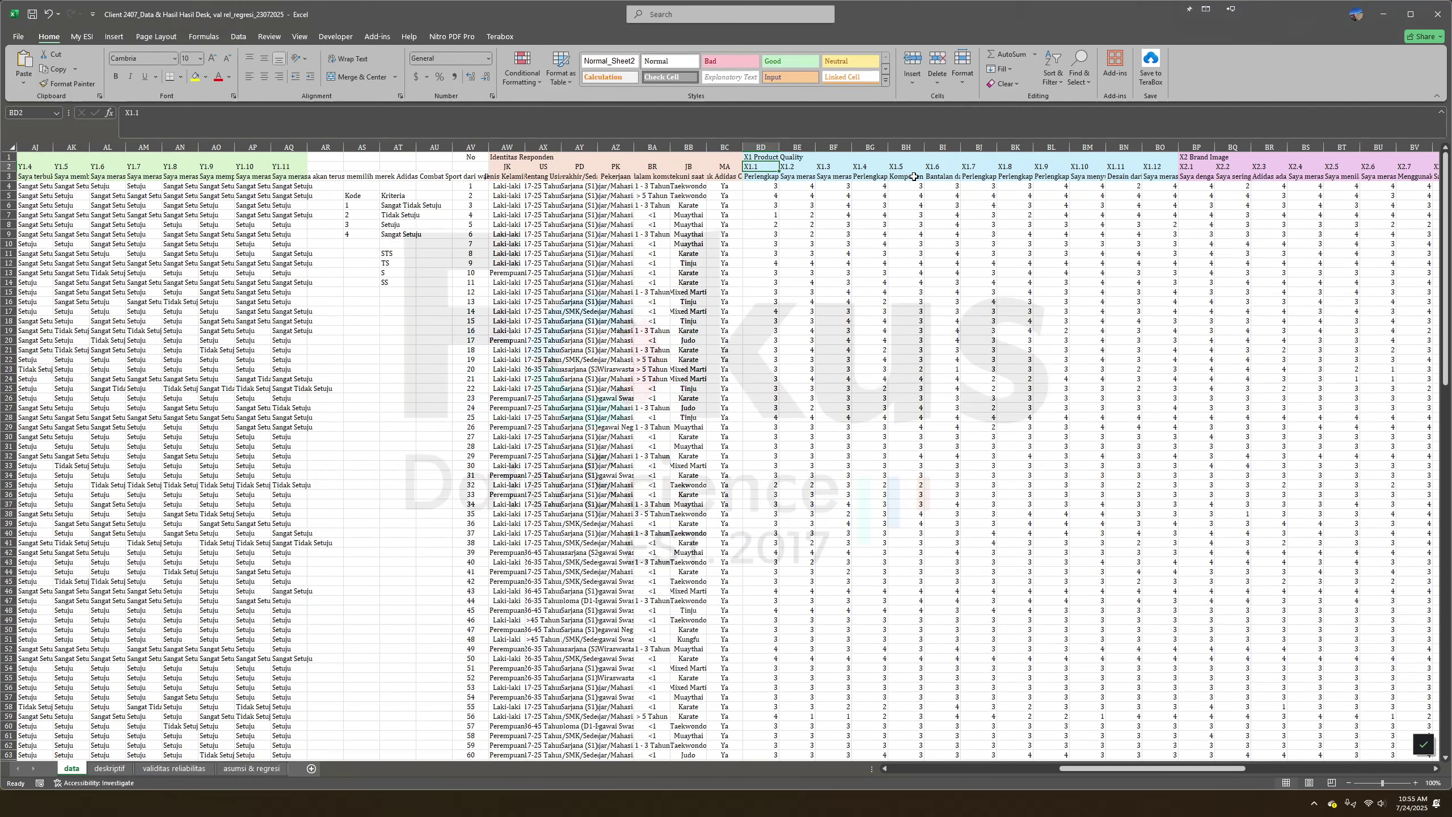
left_click(1155, 167, "shift")
left_click(756, 177)
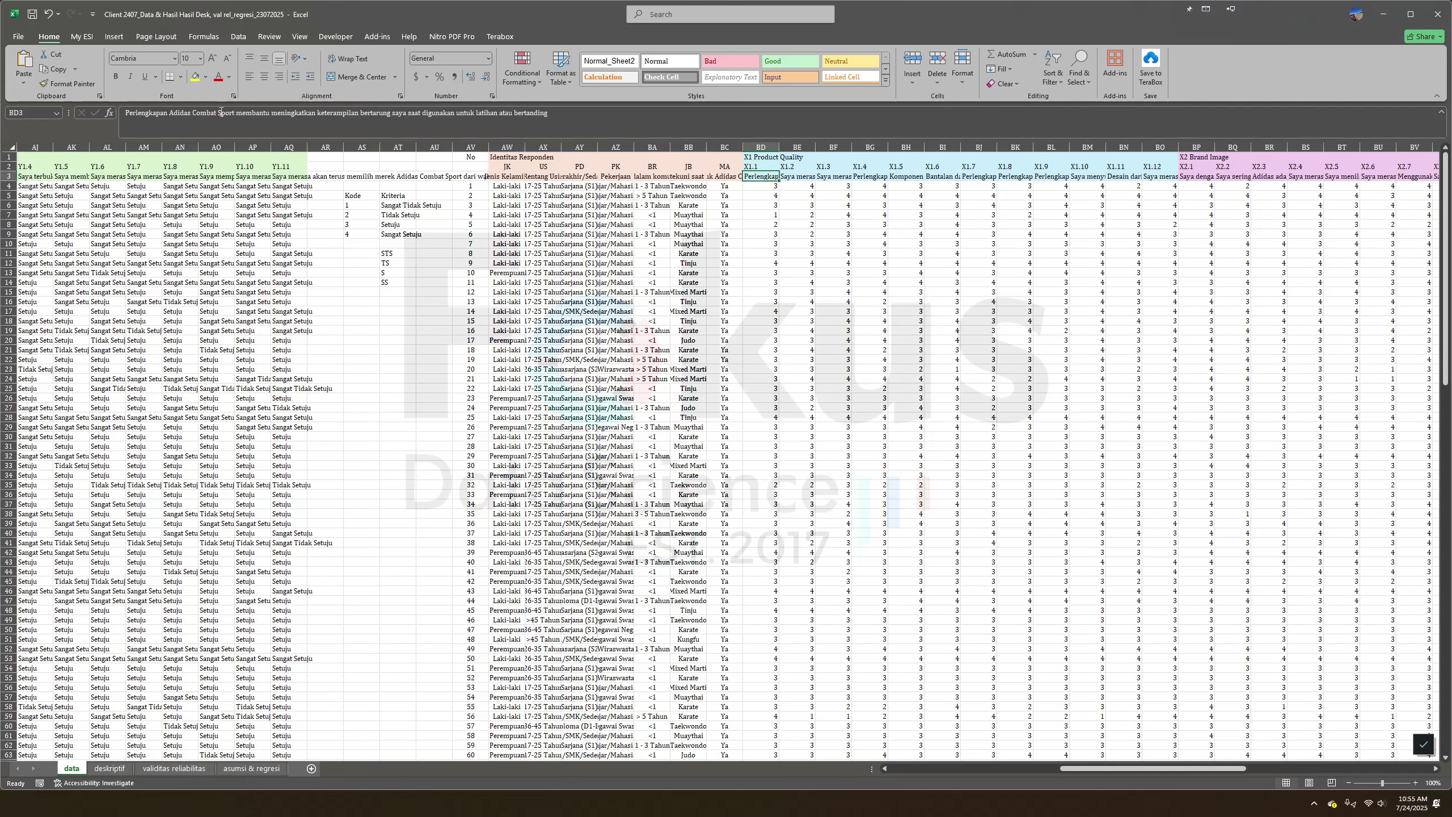
key("Right")
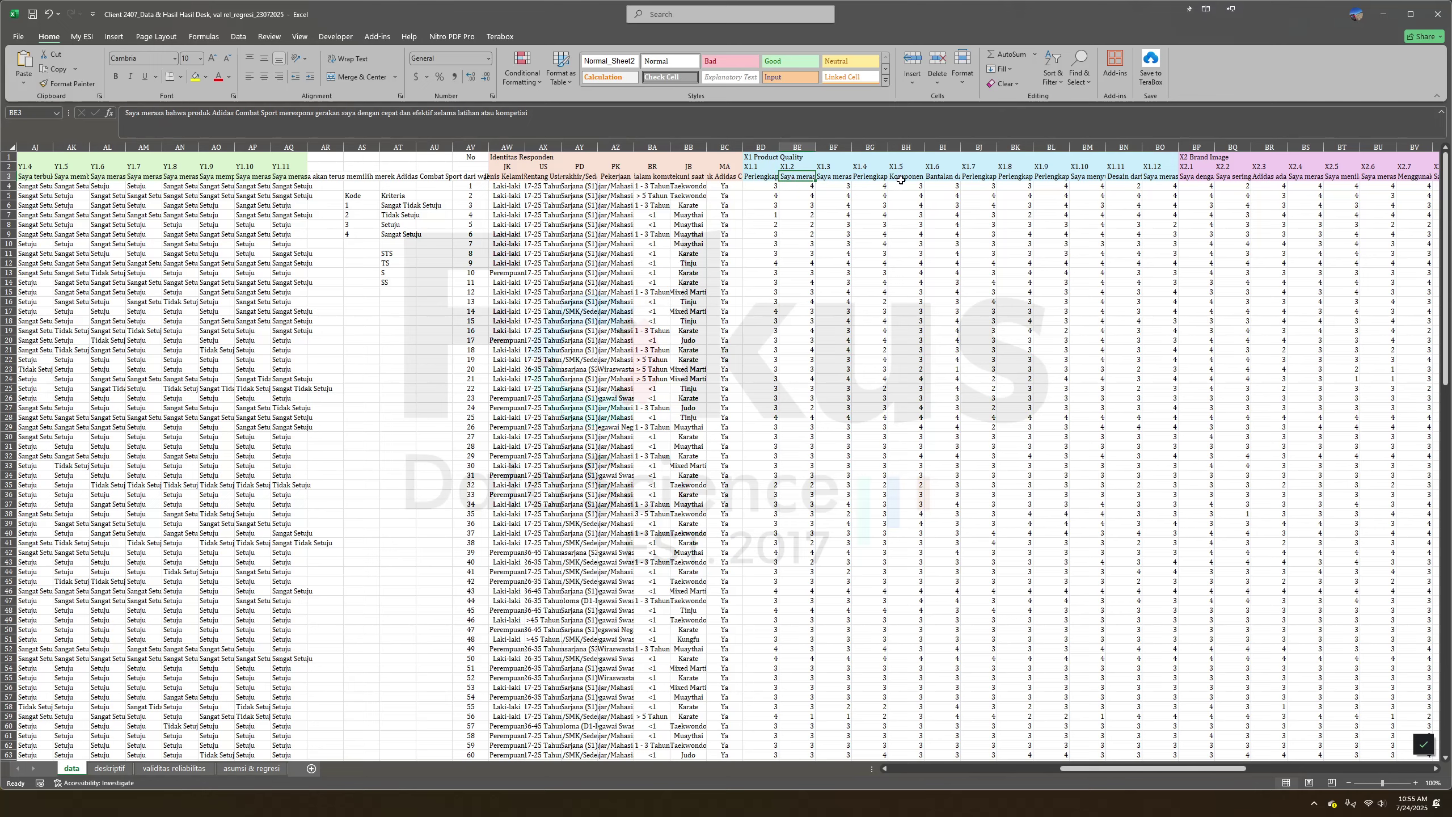
left_click(1169, 176)
left_click_drag(769, 158, 1169, 177)
left_click(770, 158)
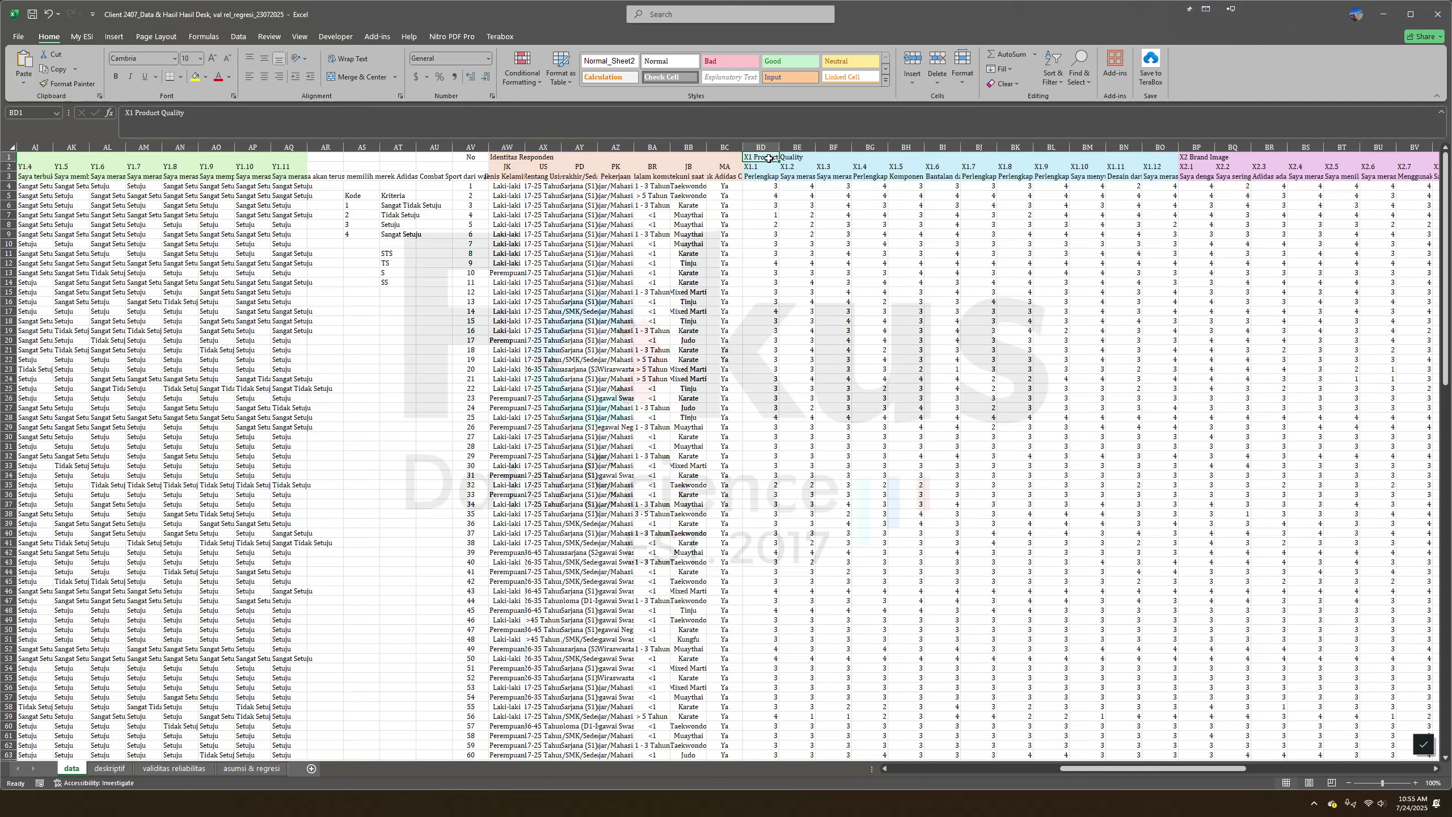
scroll(897, 212, "right", 6)
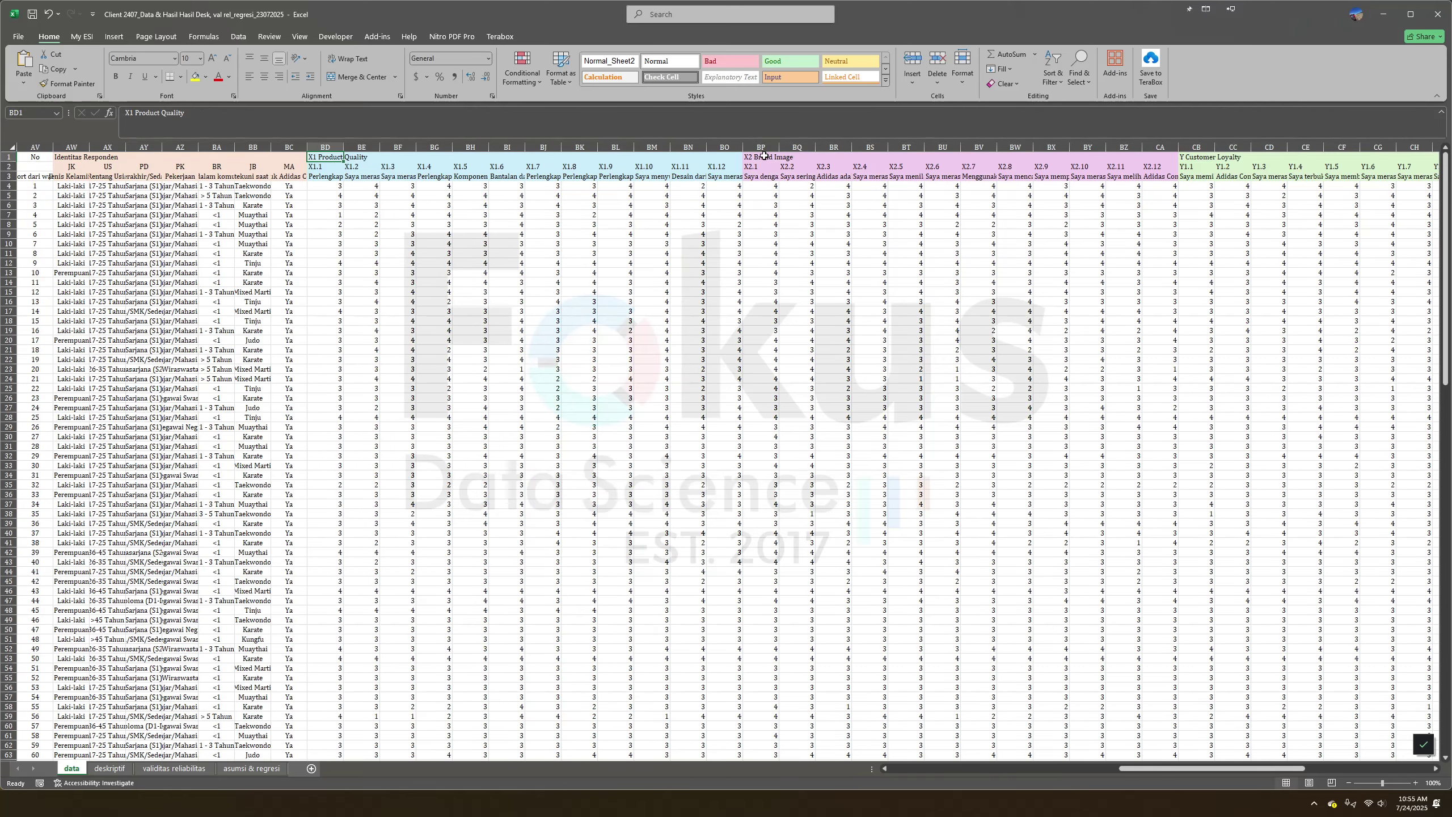
Check where X2 Brand Image begins and review the X1 Product Quality headers, reading the X1.12 statement.
left_click(765, 156)
scroll(881, 213, "right", 1)
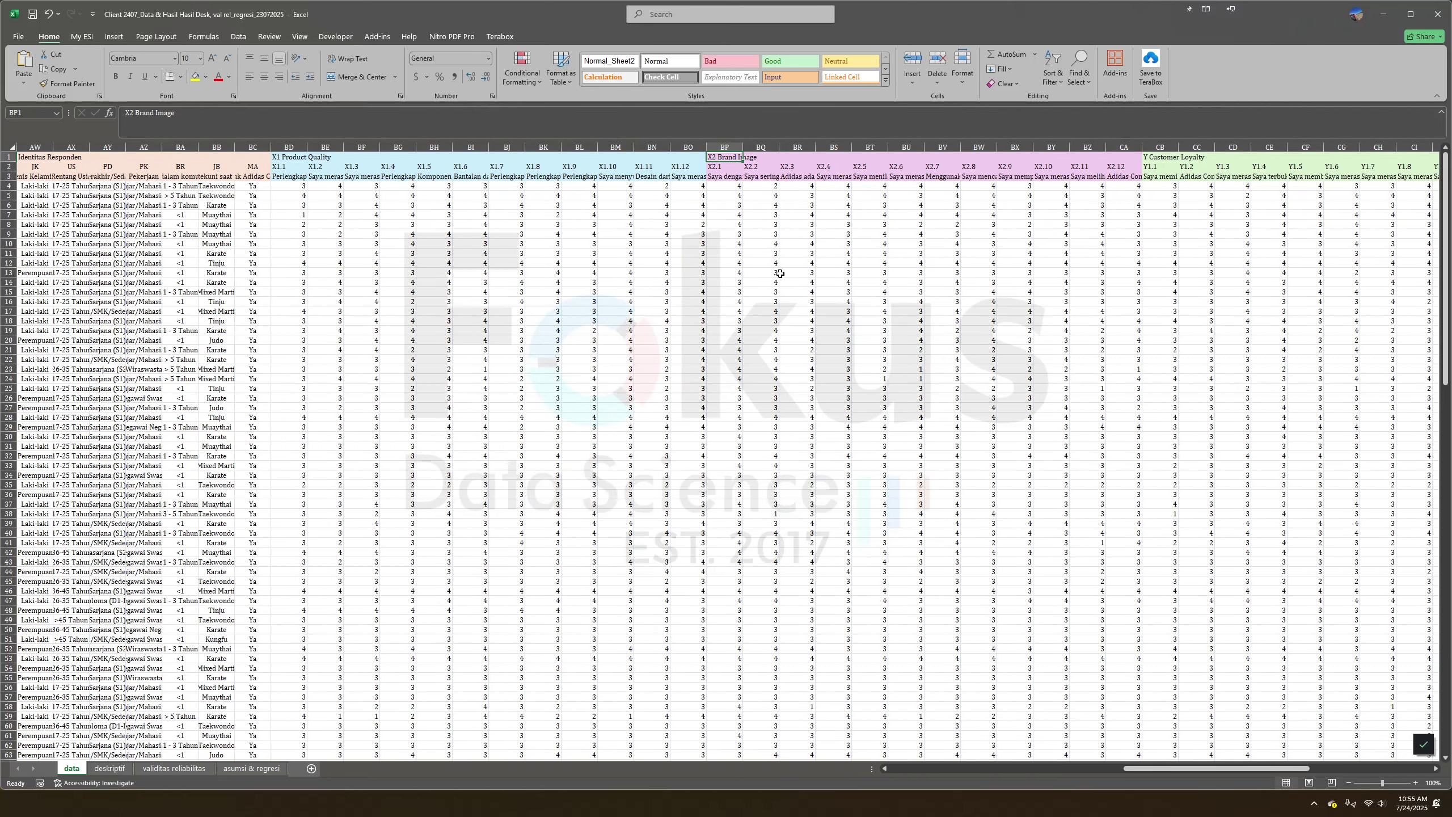
scroll(807, 282, "right", 1)
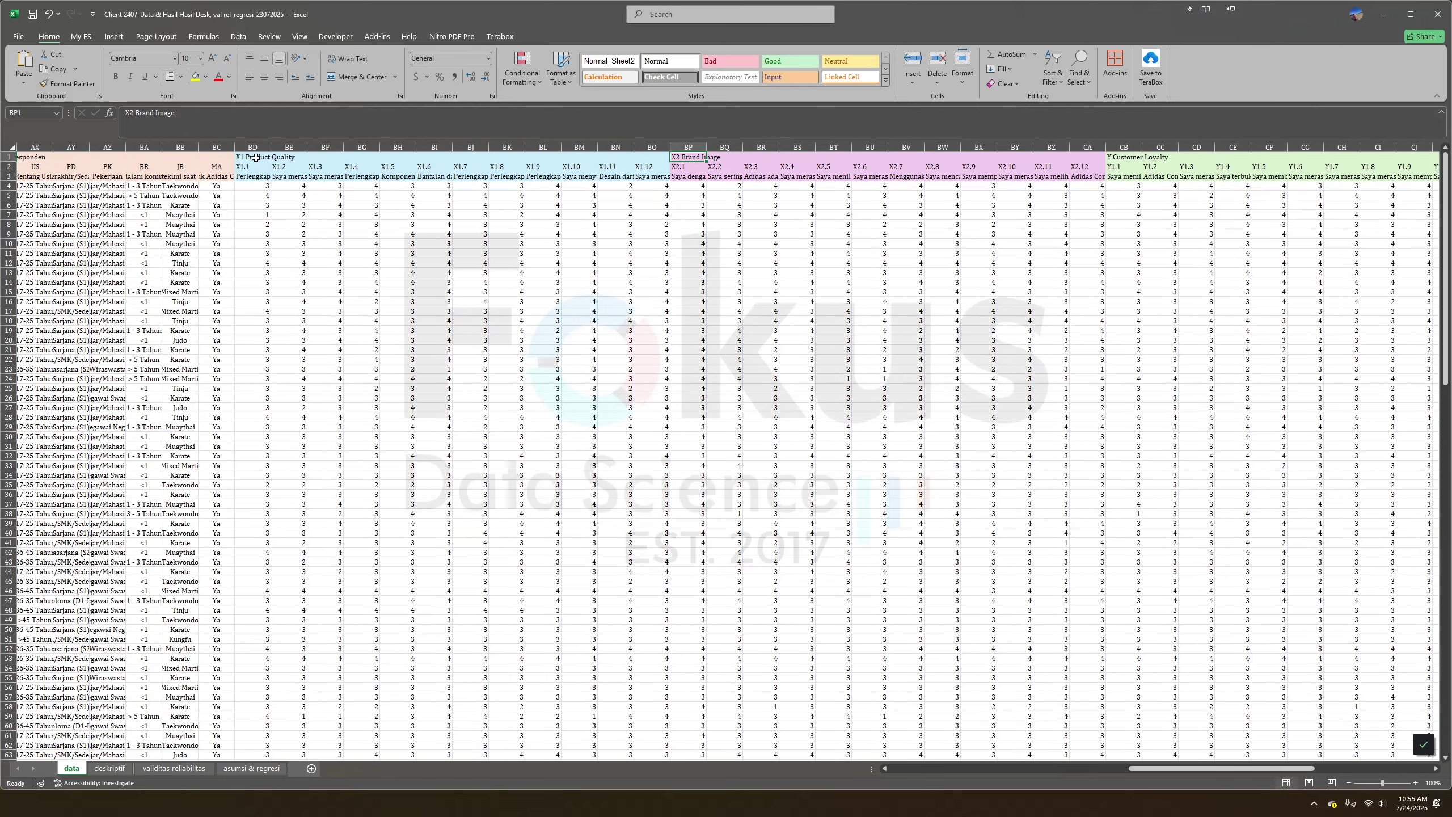
left_click_drag(256, 158, 648, 176)
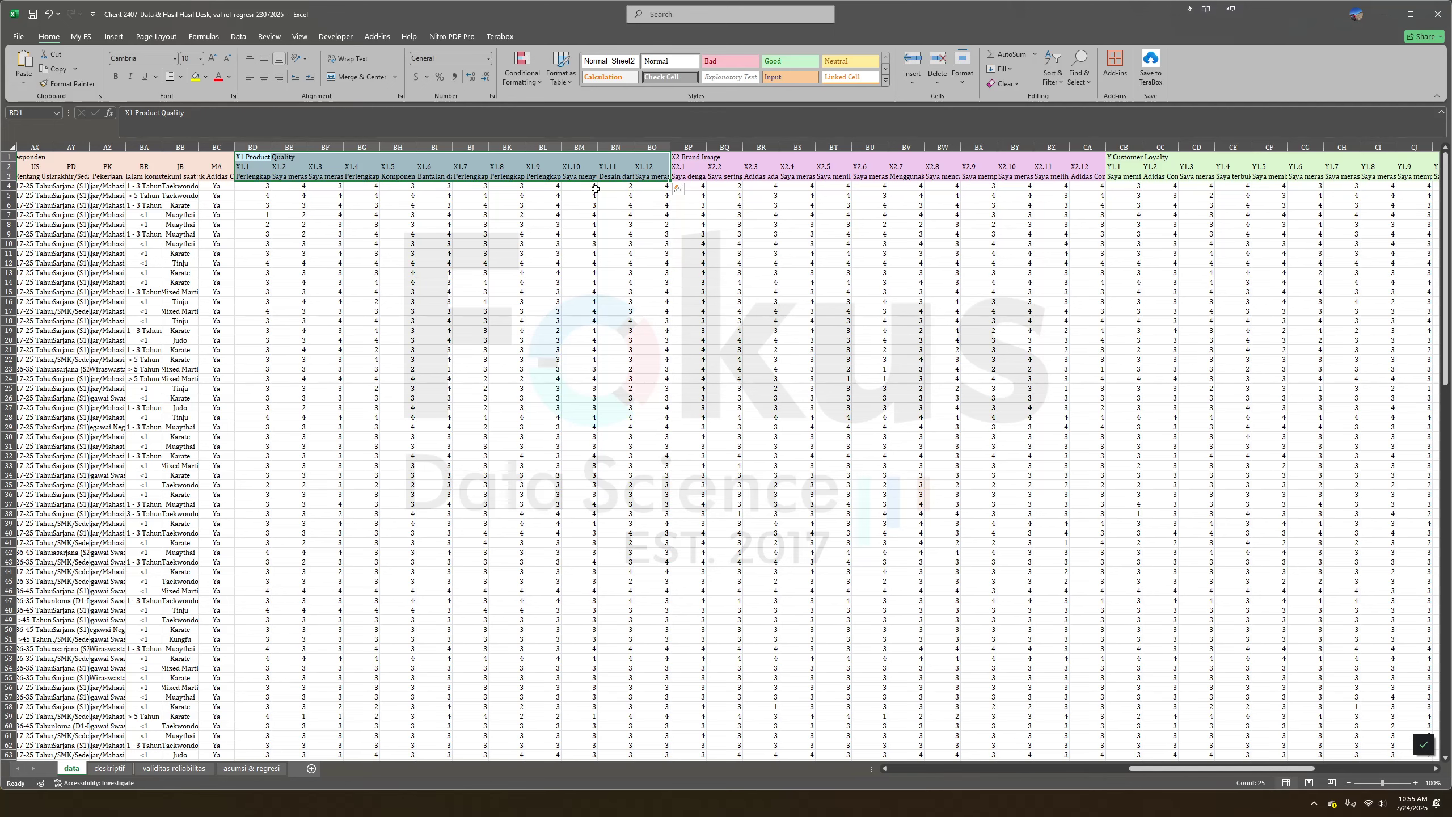
left_click(595, 190)
left_click(243, 158)
left_click(250, 178)
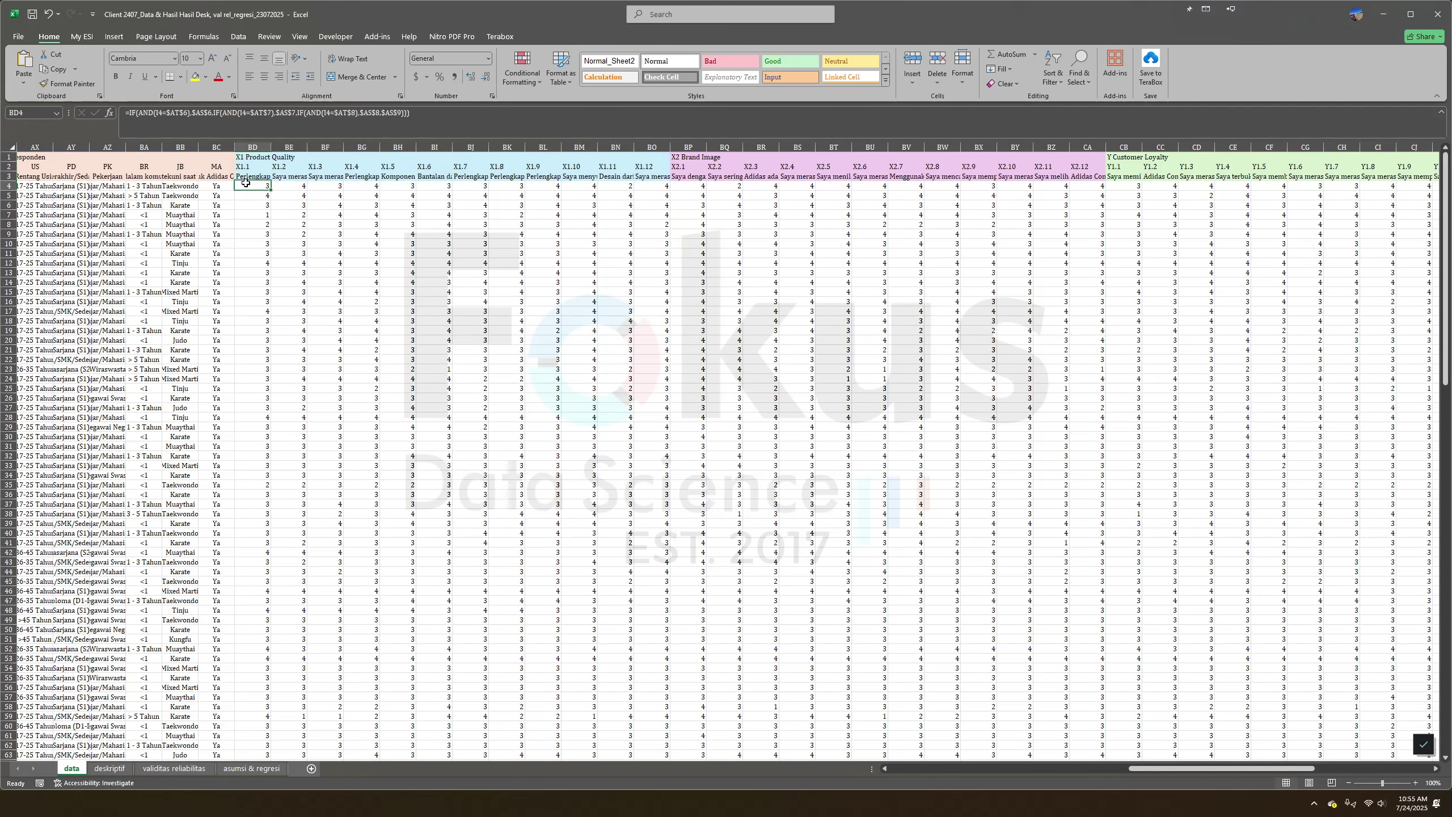
left_click(661, 178)
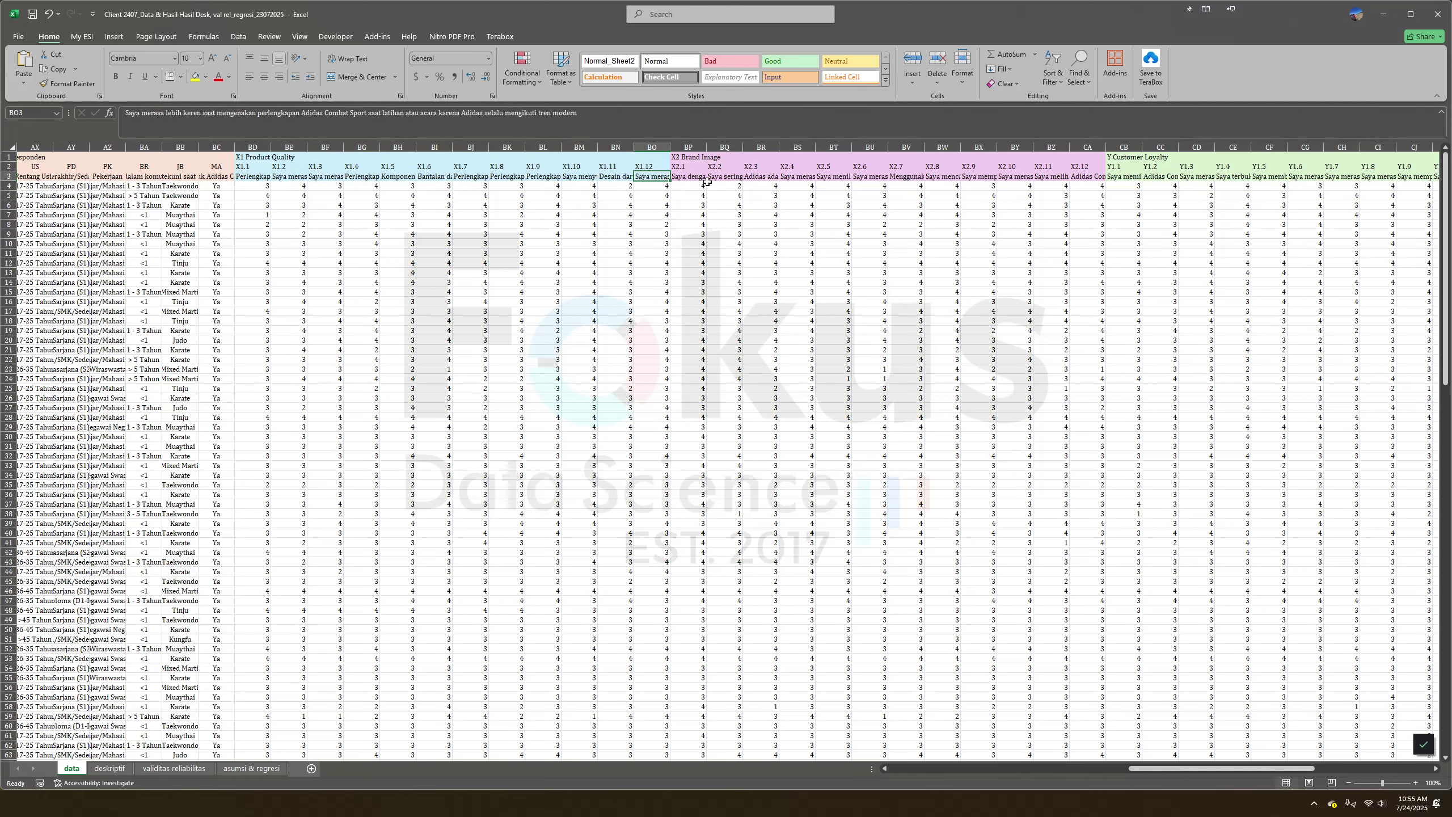
Read the X2.1 and X2.12 Brand Image statements and the Y1.11 Customer Loyalty statement.
left_click(688, 155)
left_click(681, 178)
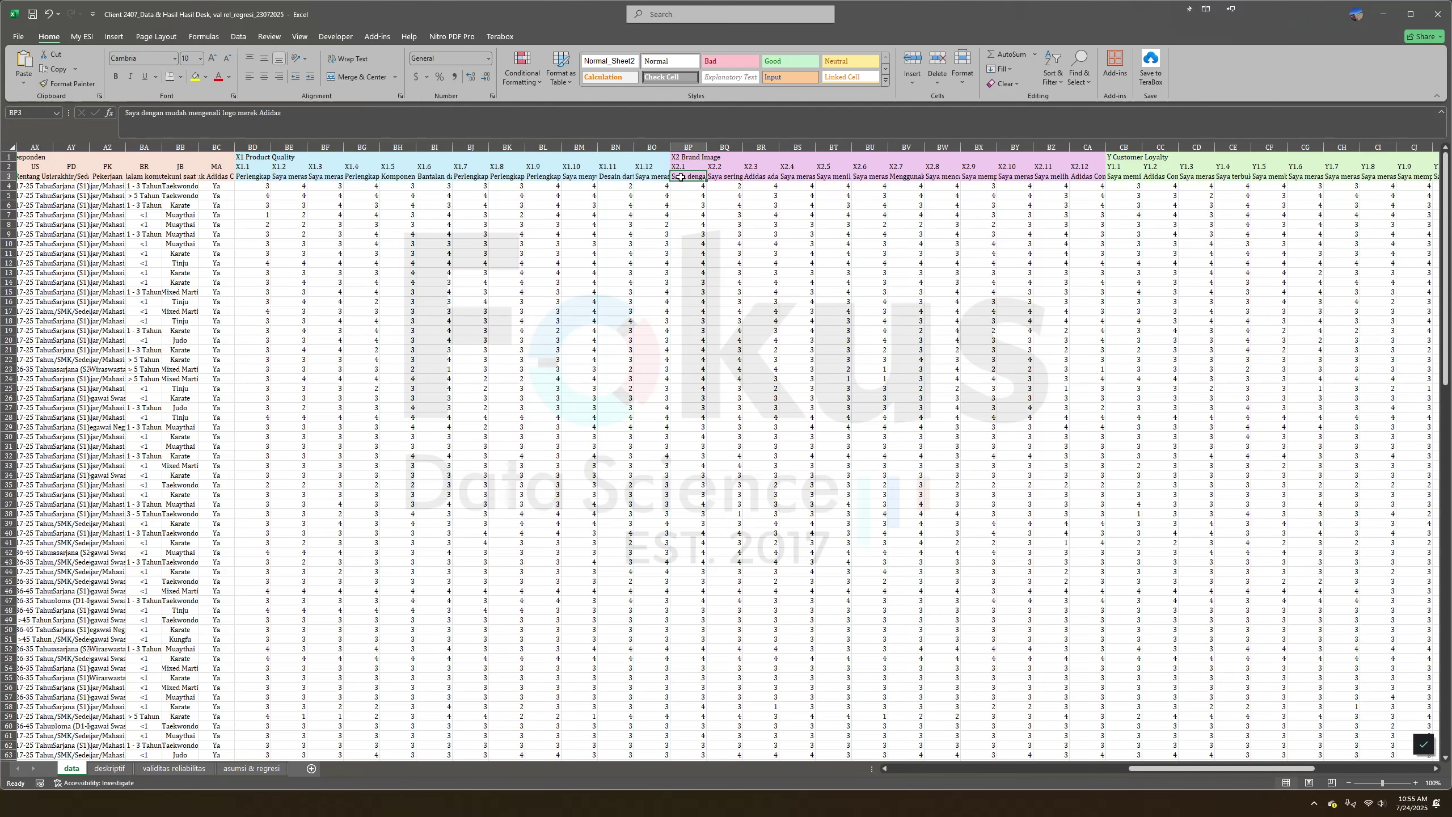
left_click(1095, 178)
scroll(892, 178, "right", 3)
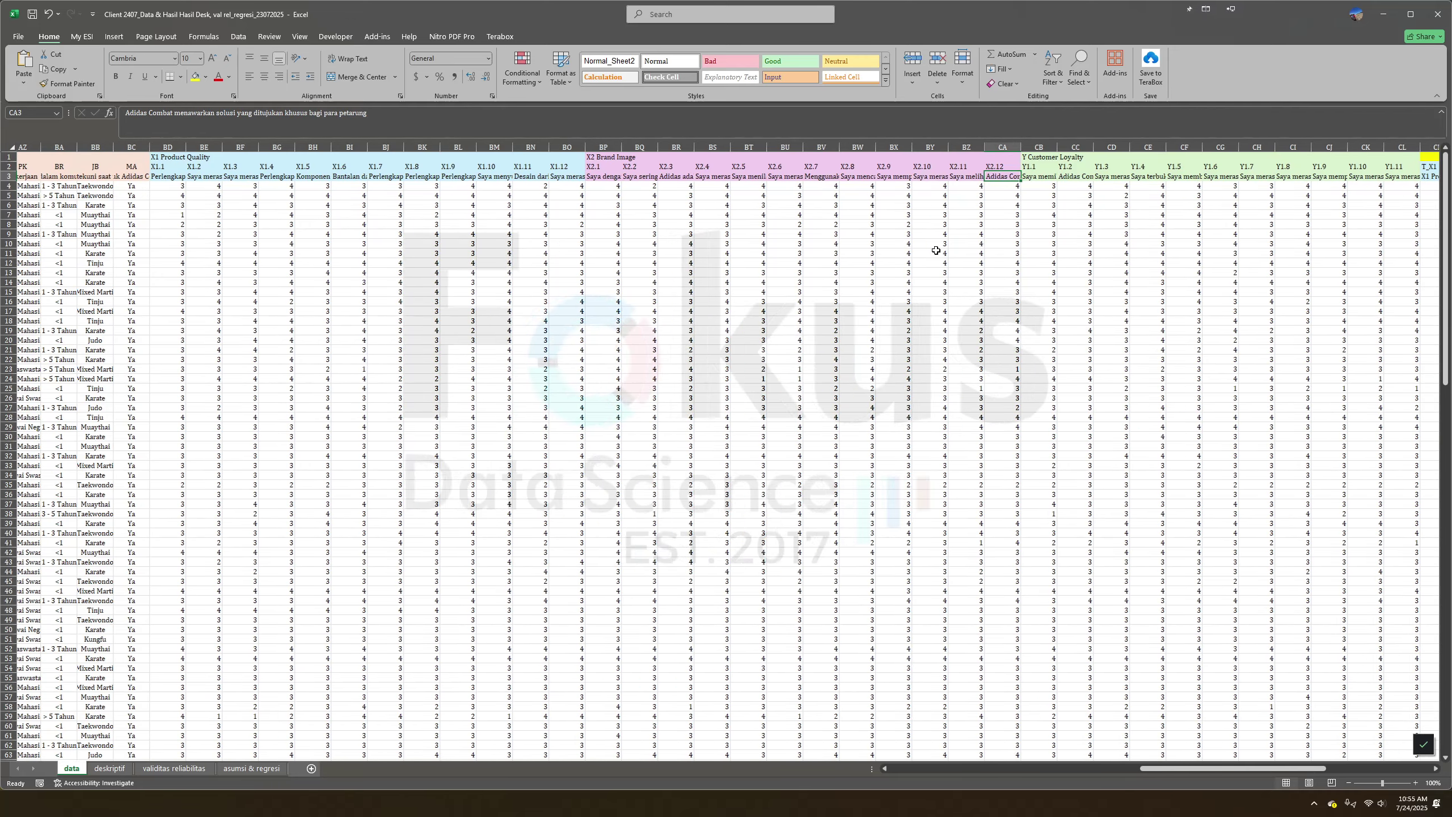
left_click(875, 176)
left_click(1232, 181)
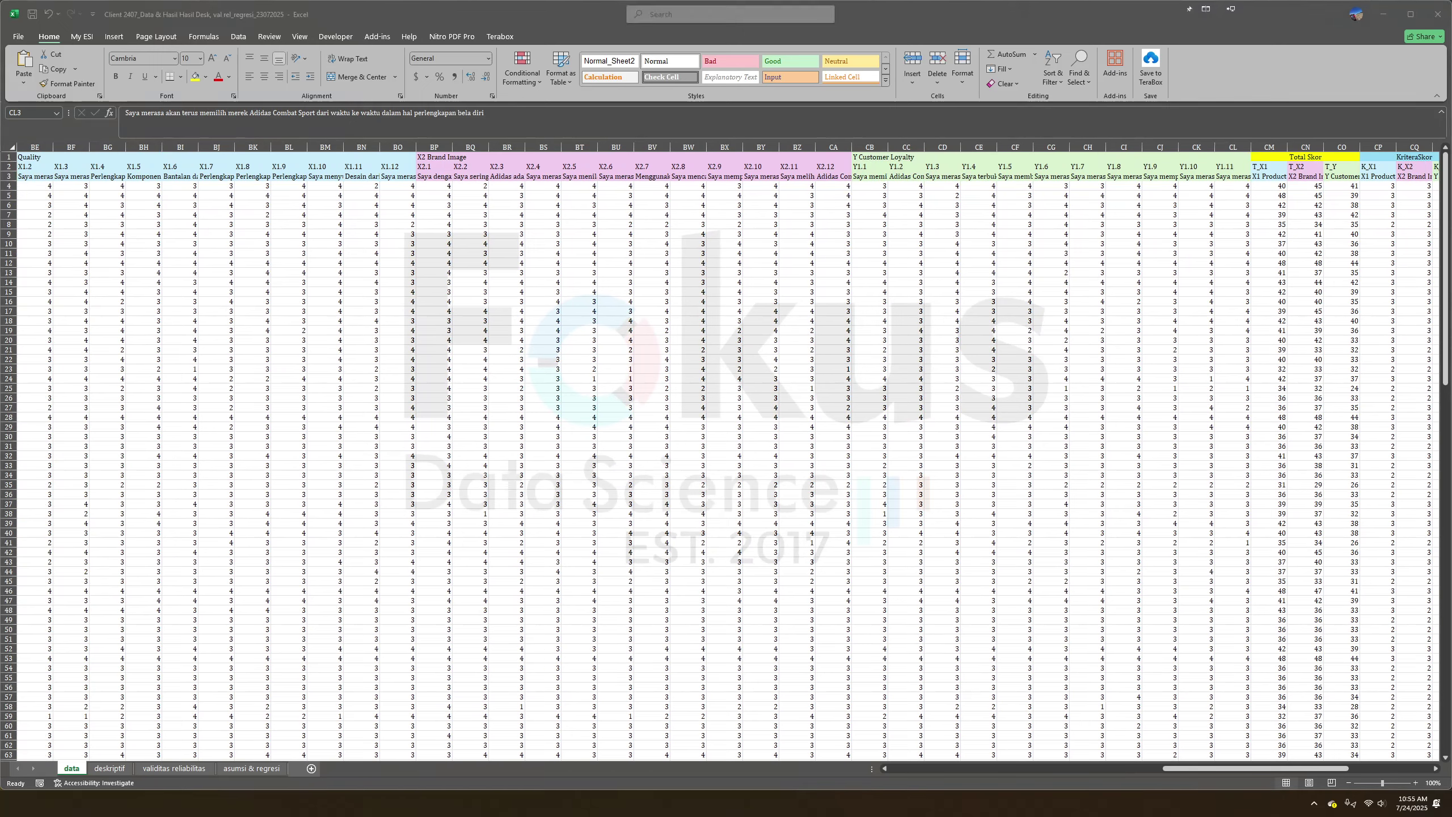
Switch to the thesis document in Word and examine the Customer Loyalty items in the research instrument table.
left_click_drag(1451, 171, 945, 152)
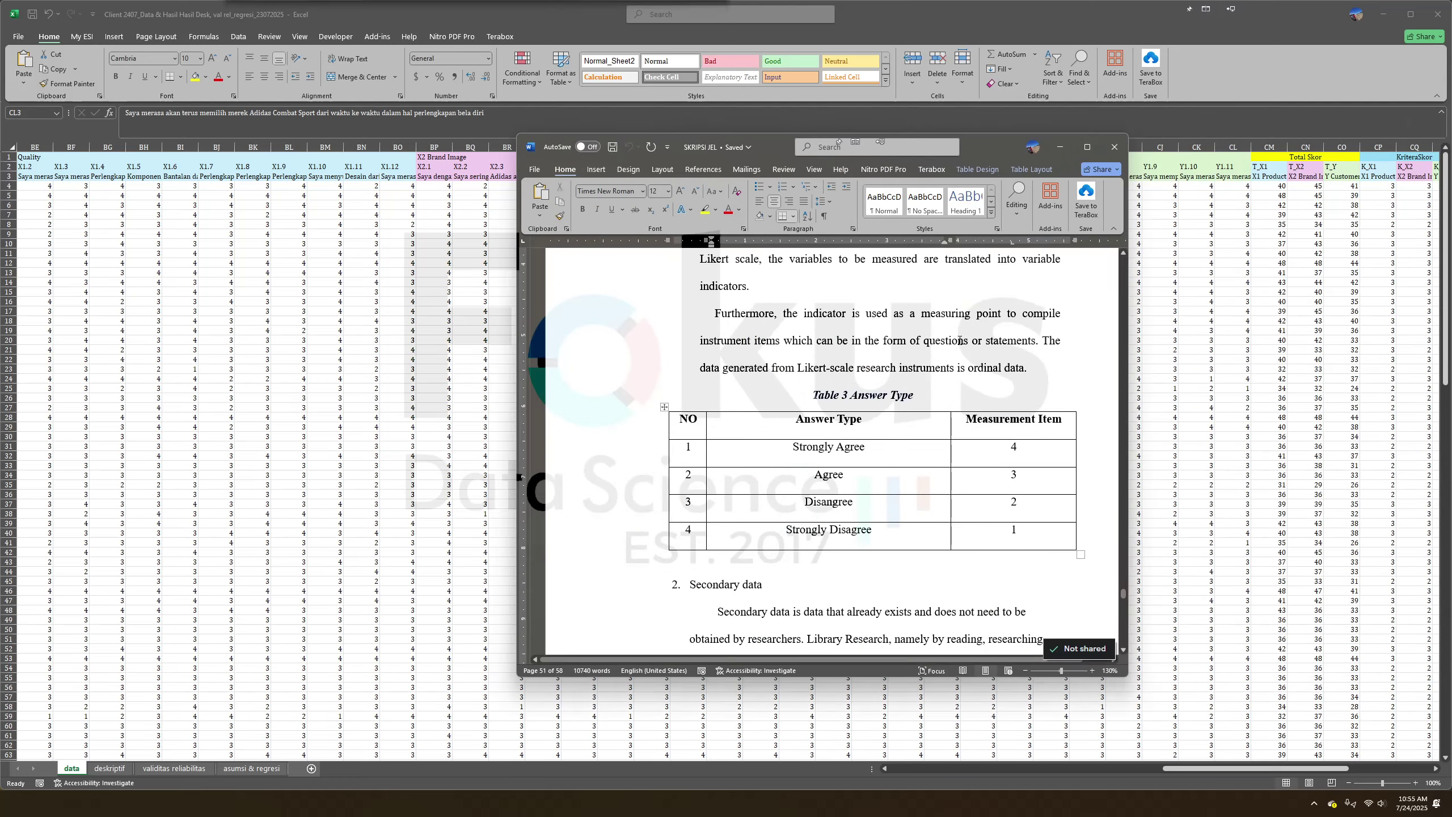
scroll(1112, 581, "up", 5)
left_click_drag(1122, 593, 1137, 643)
scroll(1019, 549, "up", 15)
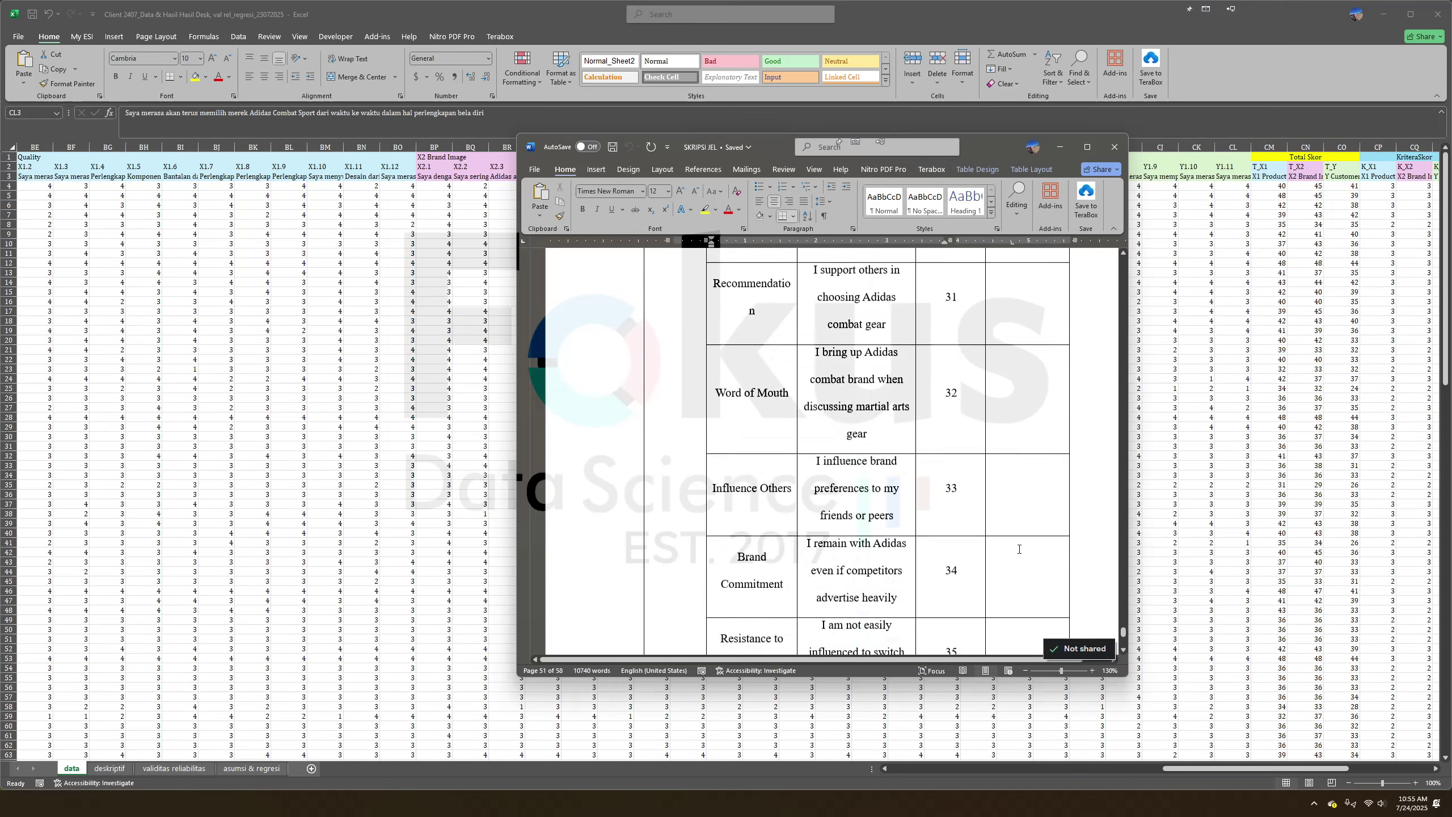
scroll(1019, 549, "up", 3)
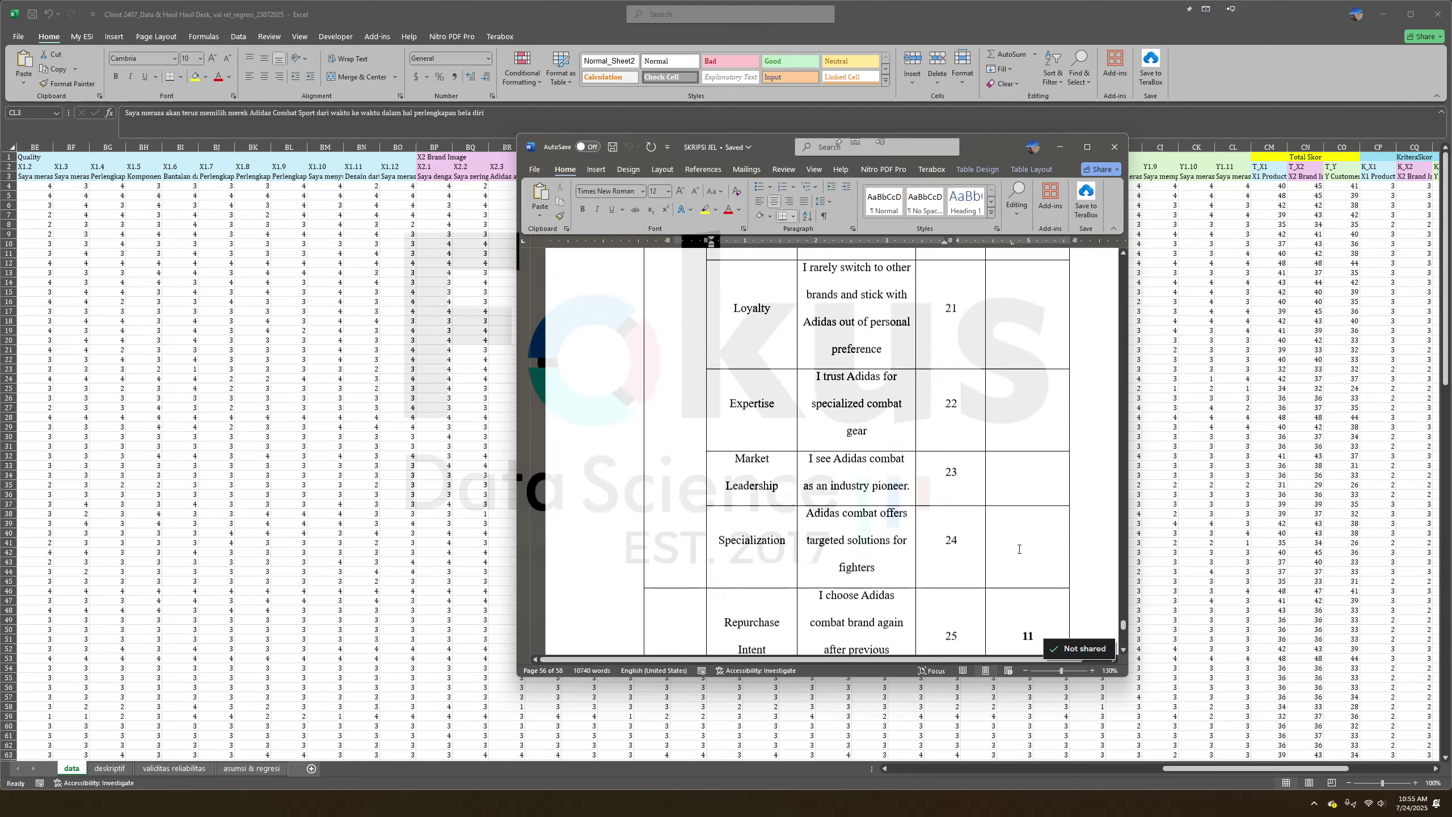
scroll(1019, 547, "down", 15)
scroll(1019, 547, "down", 3)
scroll(1018, 544, "up", 12)
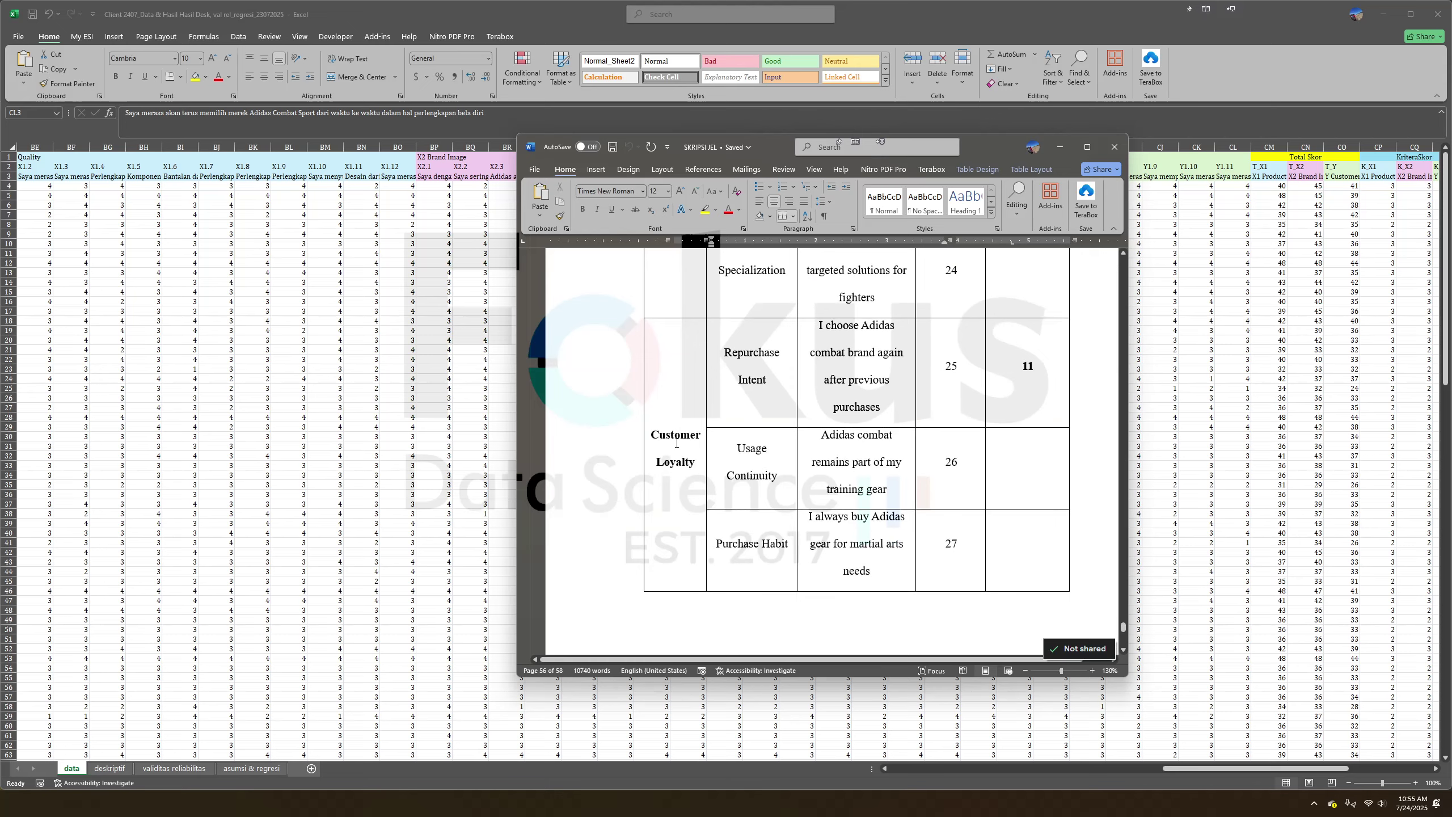
scroll(676, 444, "up", 1)
scroll(685, 434, "down", 5)
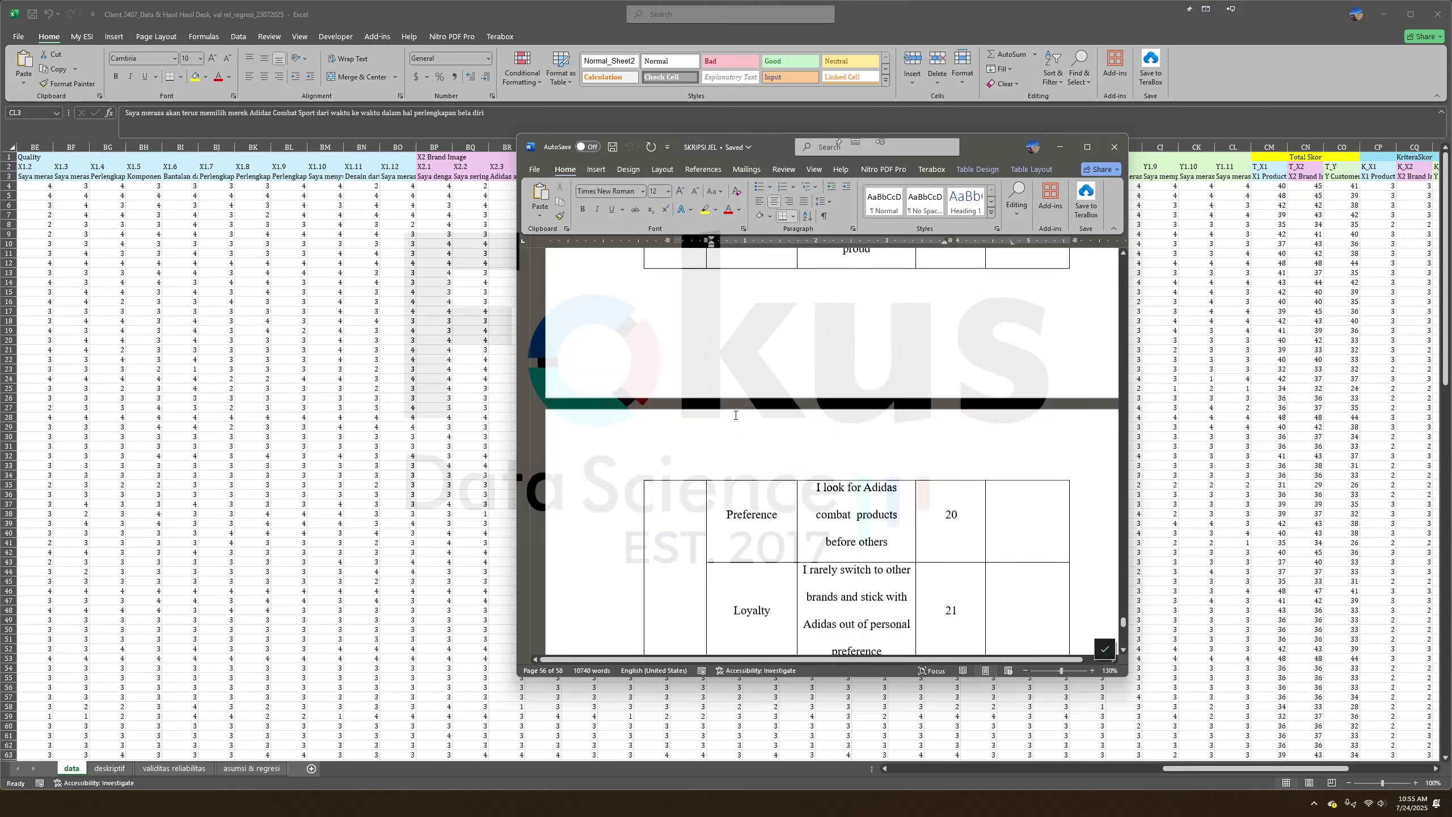
Review the instrument table from the Brand Image items back to the first Product Quality item.
scroll(737, 415, "up", 12)
scroll(737, 415, "up", 9)
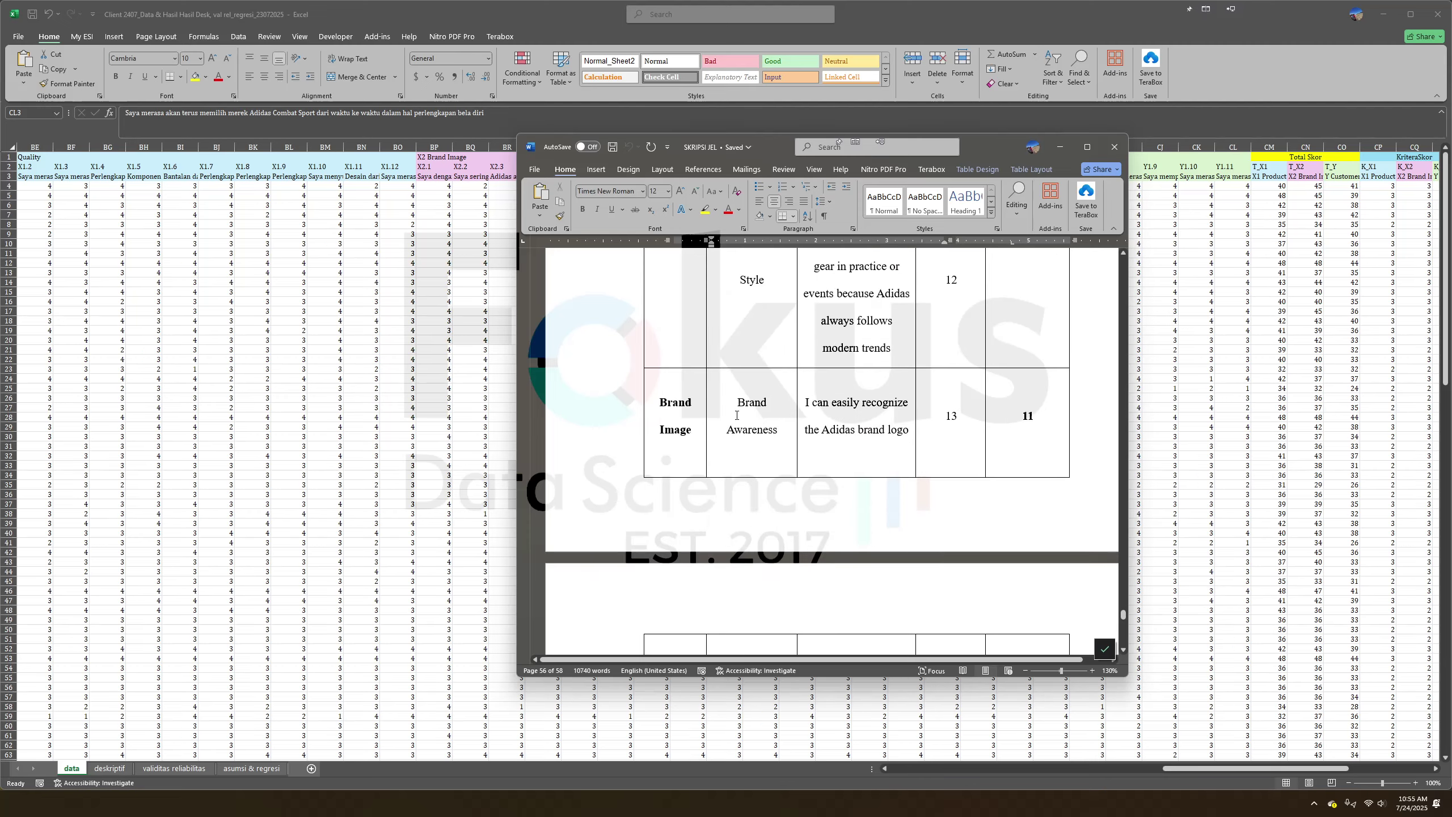
scroll(737, 415, "up", 15)
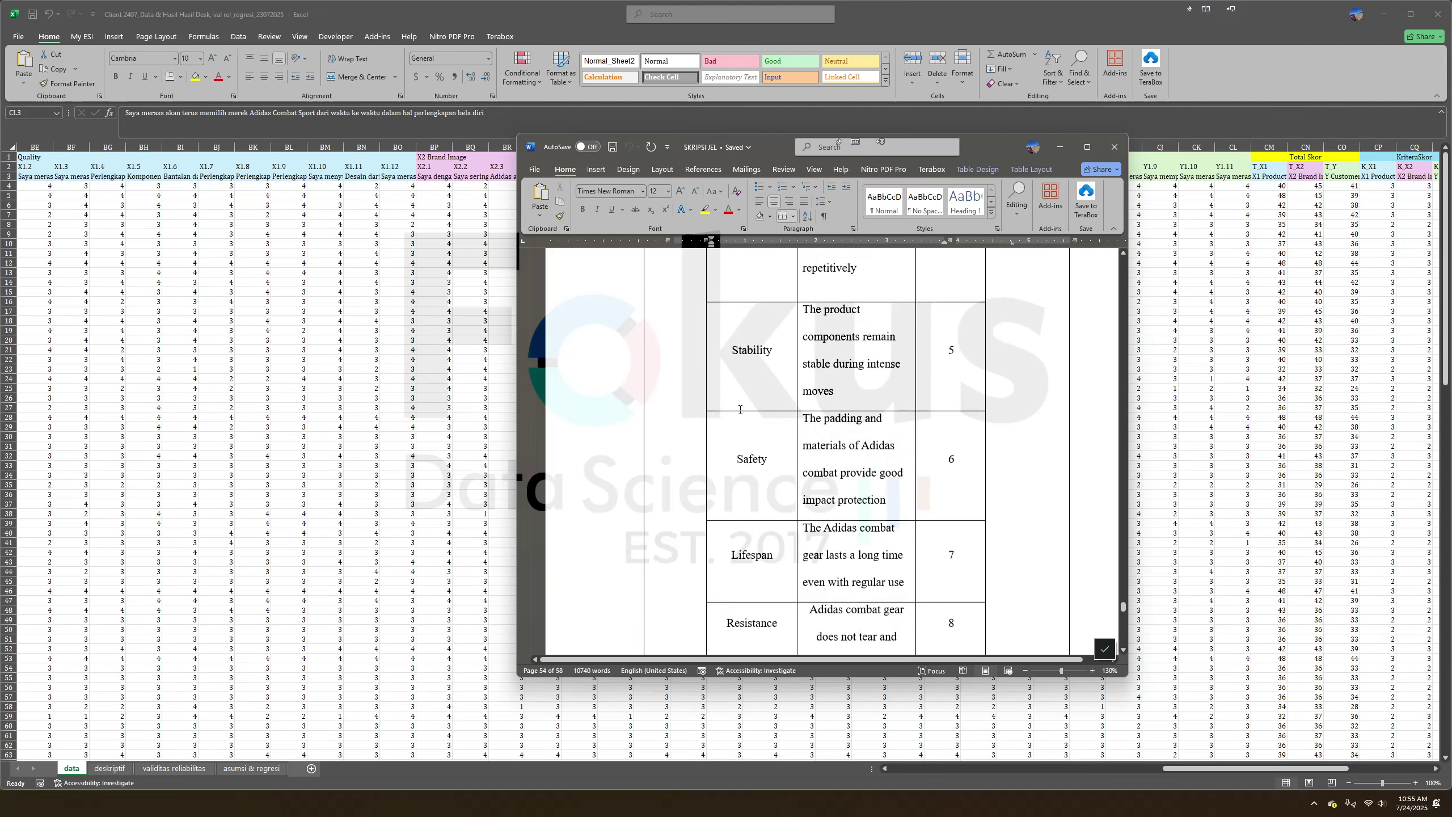
scroll(741, 409, "up", 8)
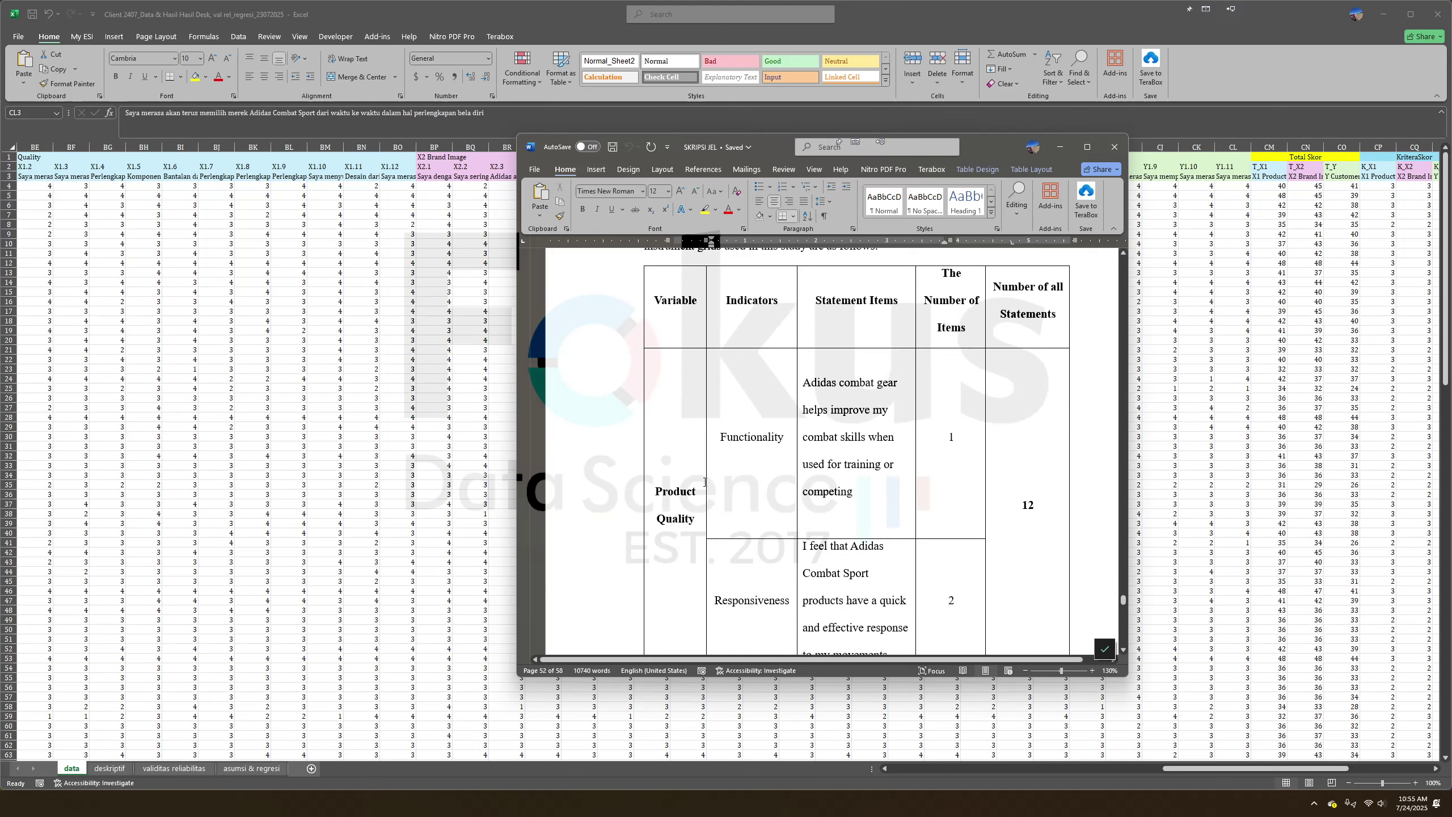
Review the Product Quality items in the instrument table and highlight part of the Style statement, item 12.
left_click(669, 492)
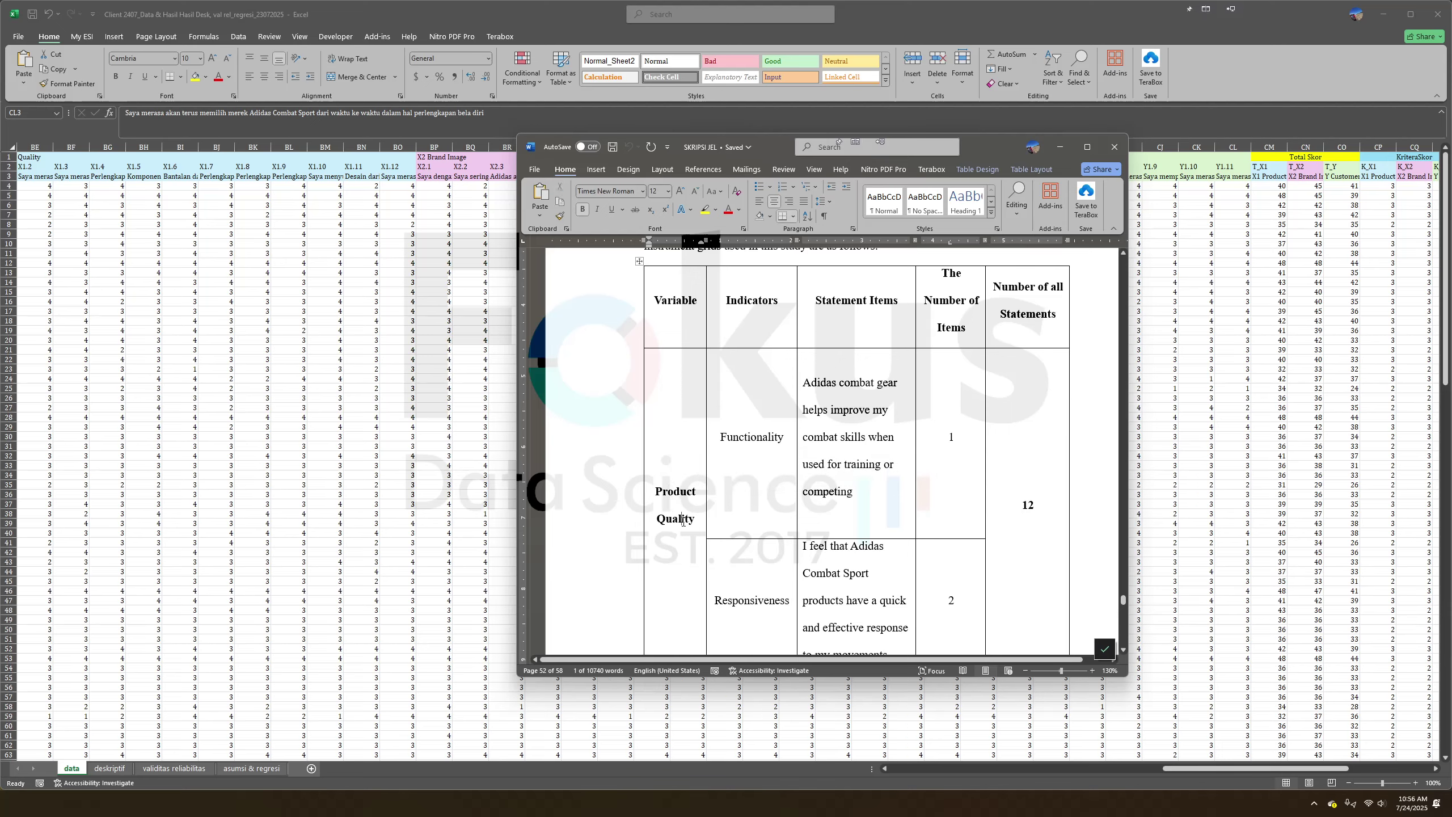
scroll(731, 517, "down", 2)
scroll(731, 517, "down", 15)
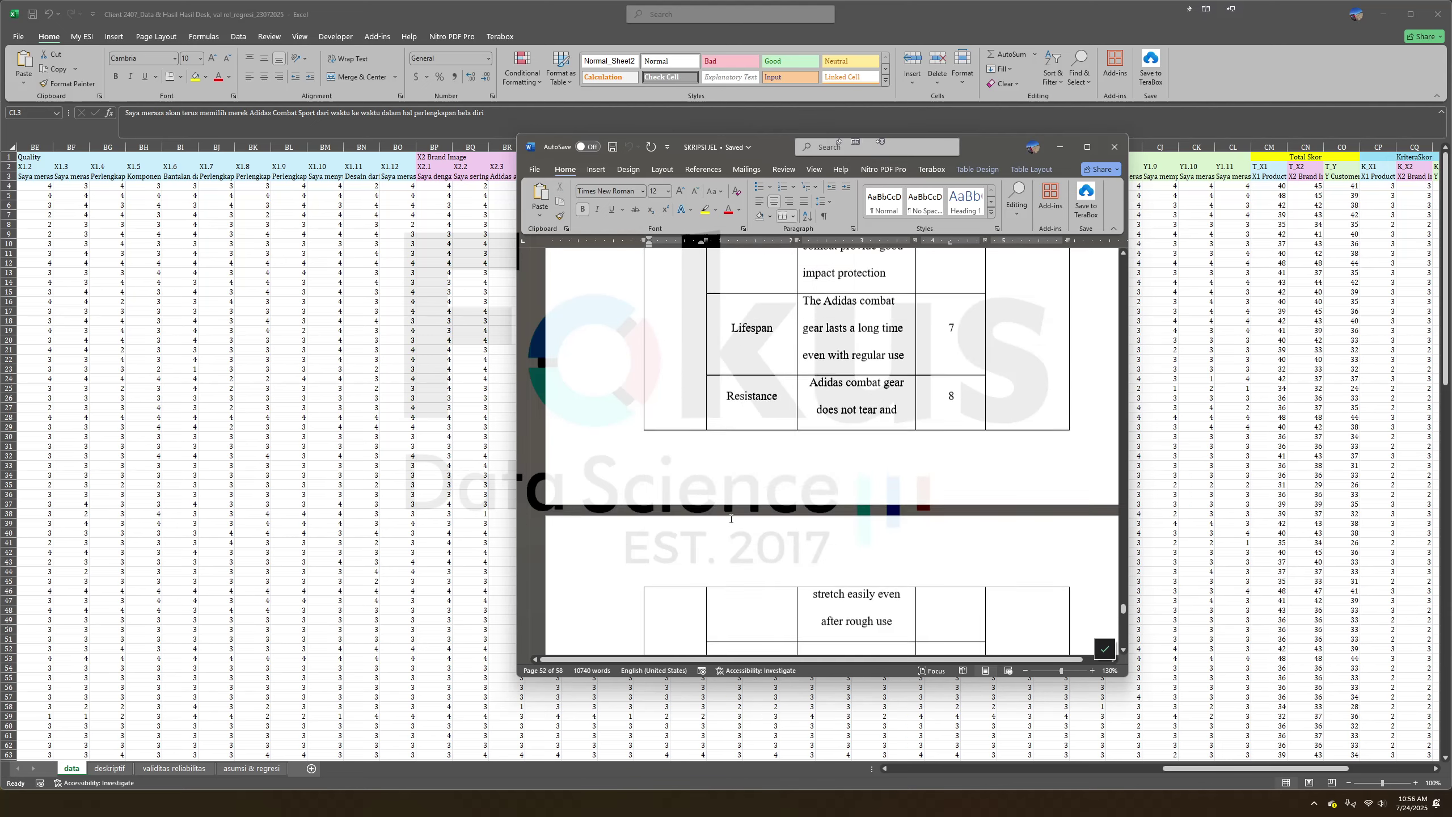
scroll(731, 519, "down", 10)
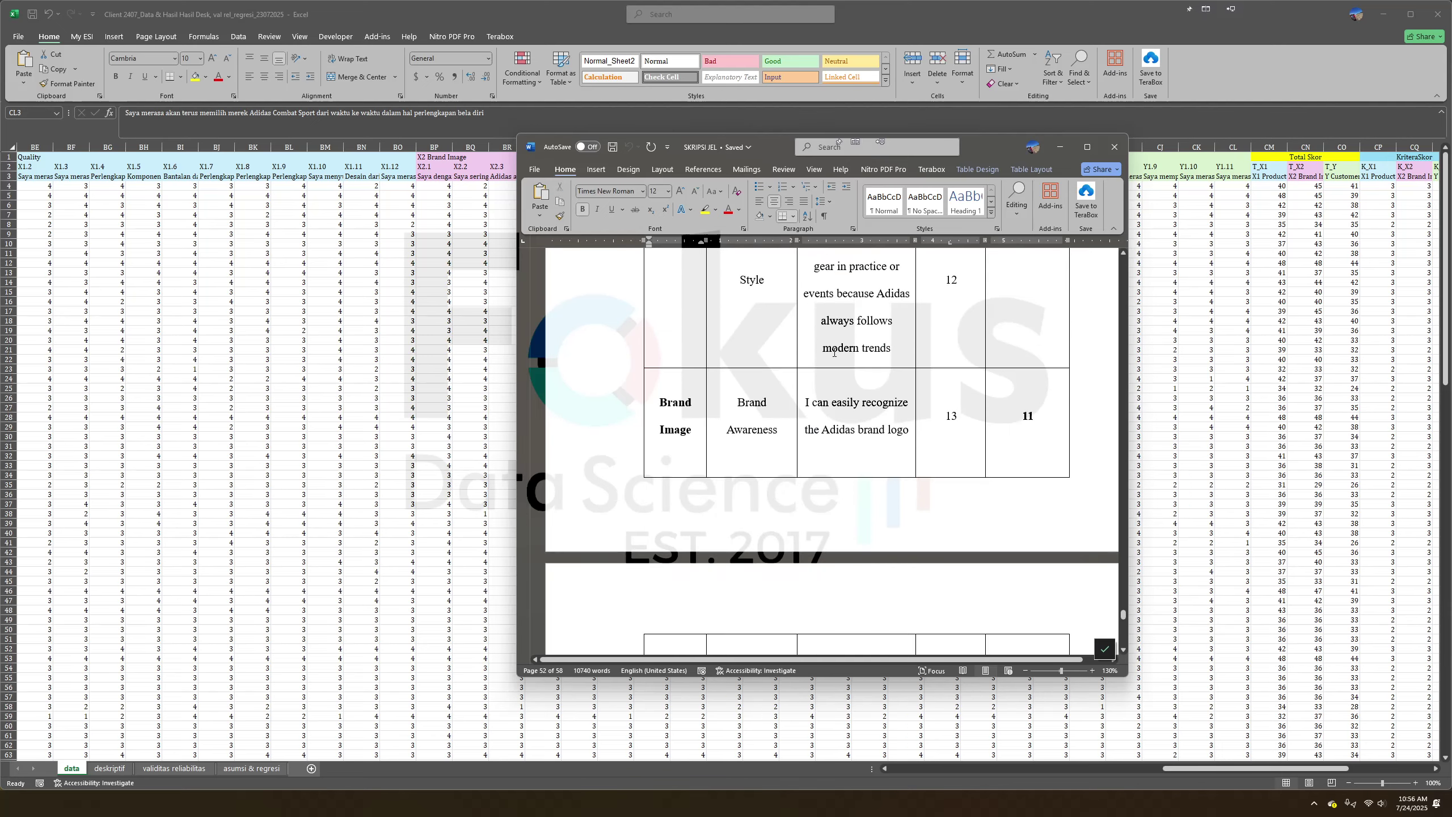
scroll(831, 312, "up", 2)
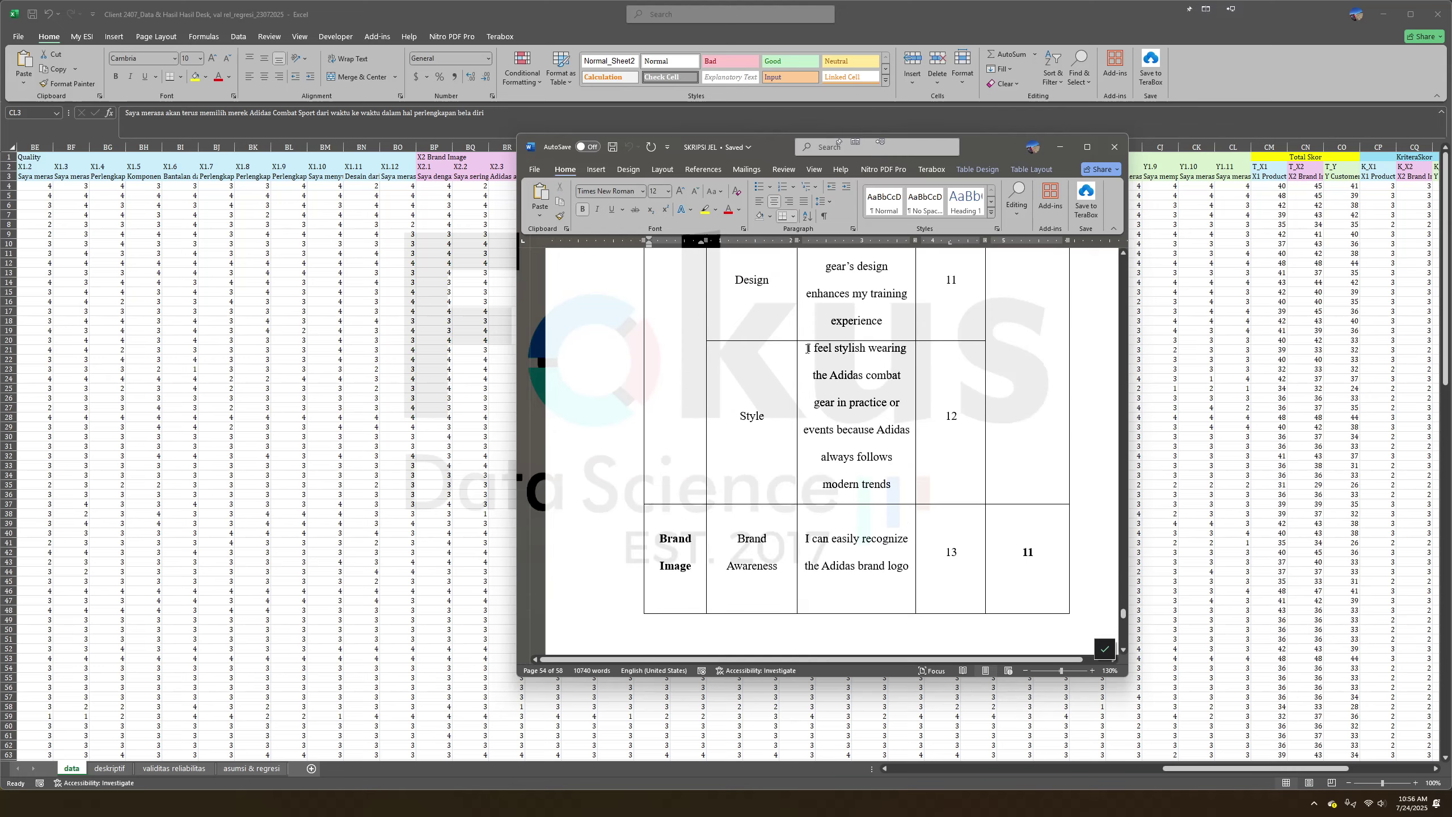
left_click_drag(836, 348, 866, 378)
Switch to the Excel data sheet and read the X1.12 statement to compare it with the Style item.
left_click(486, 263)
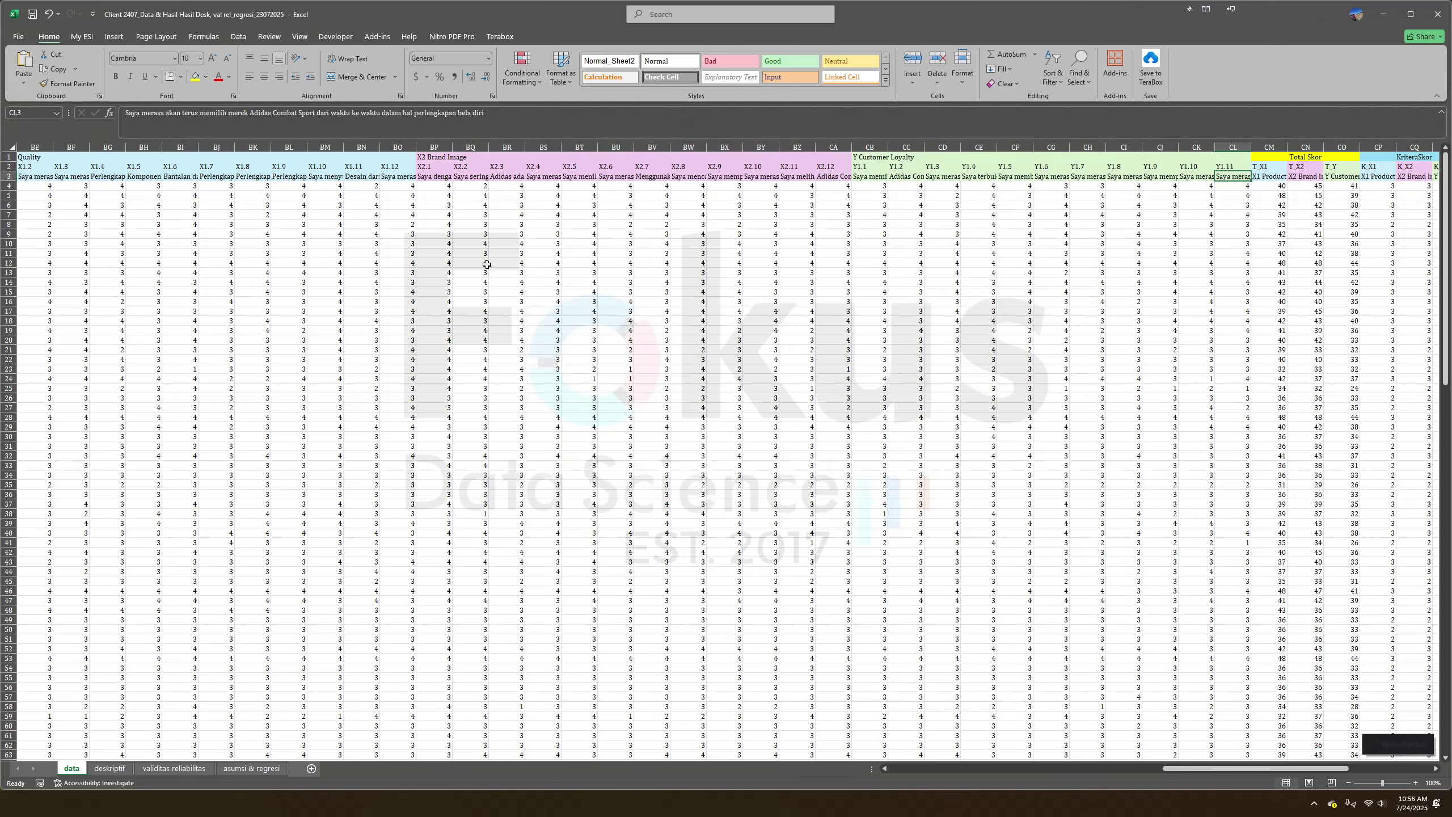
left_click(408, 178)
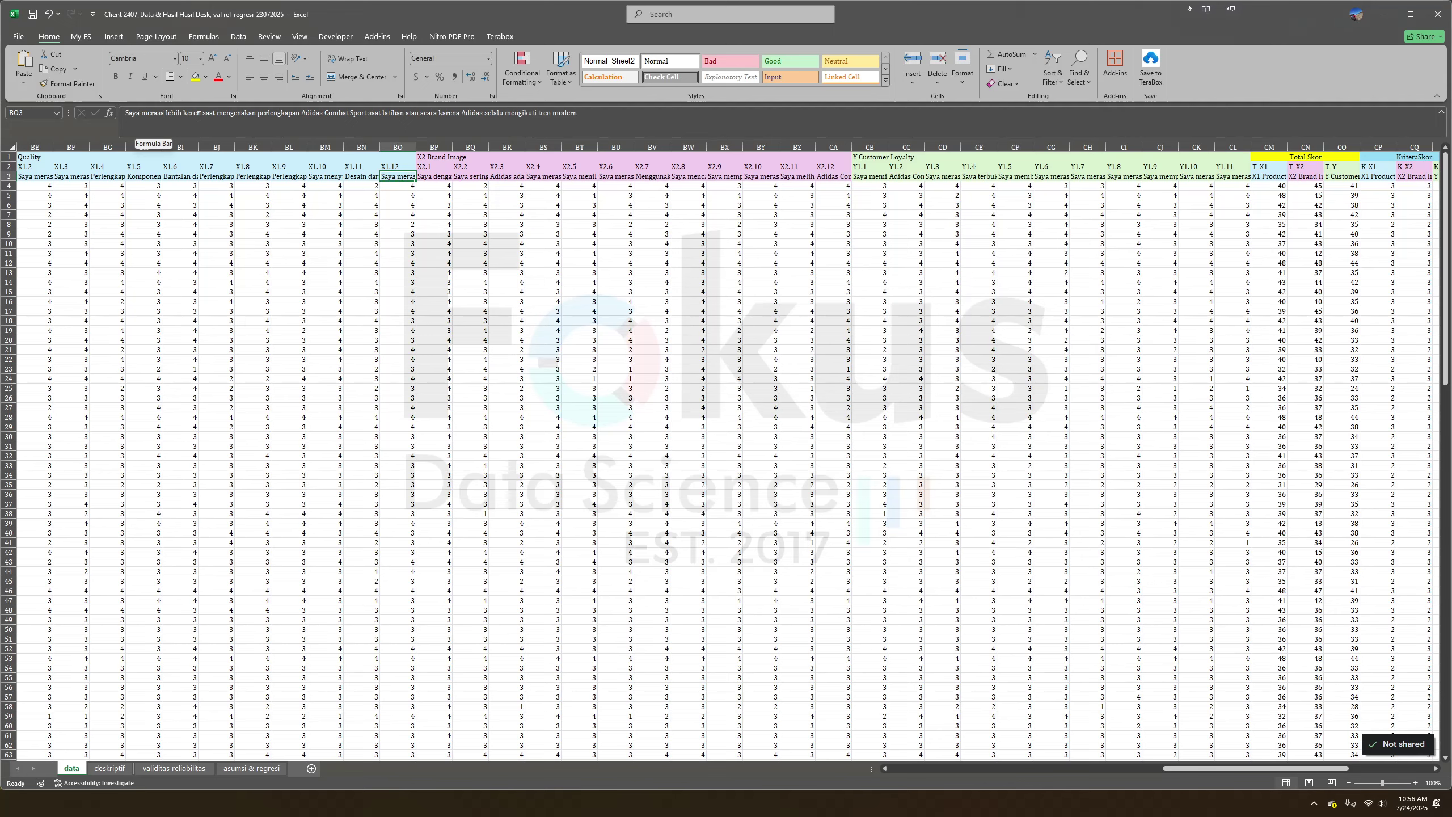
left_click(285, 114)
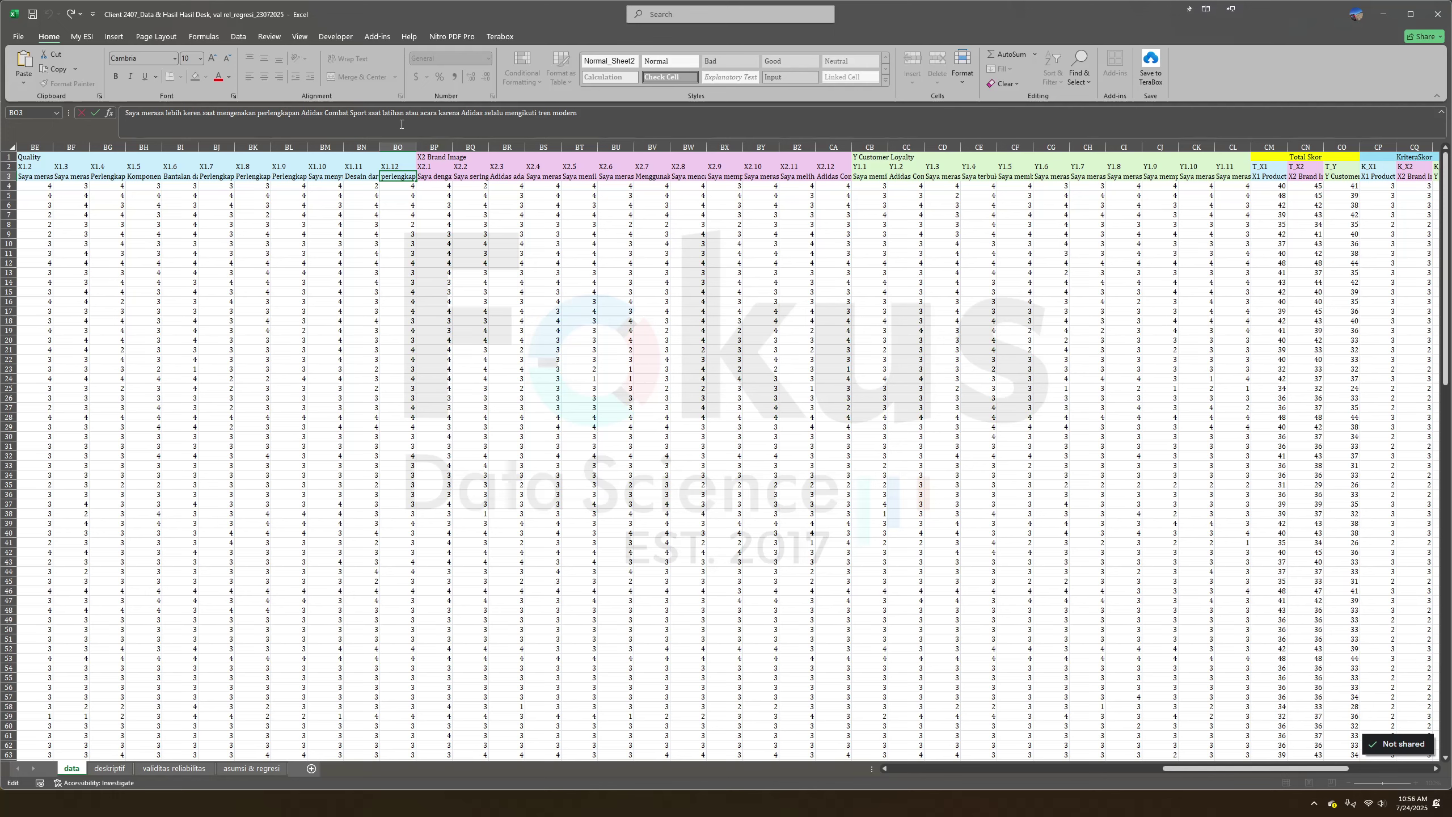
left_click(400, 174)
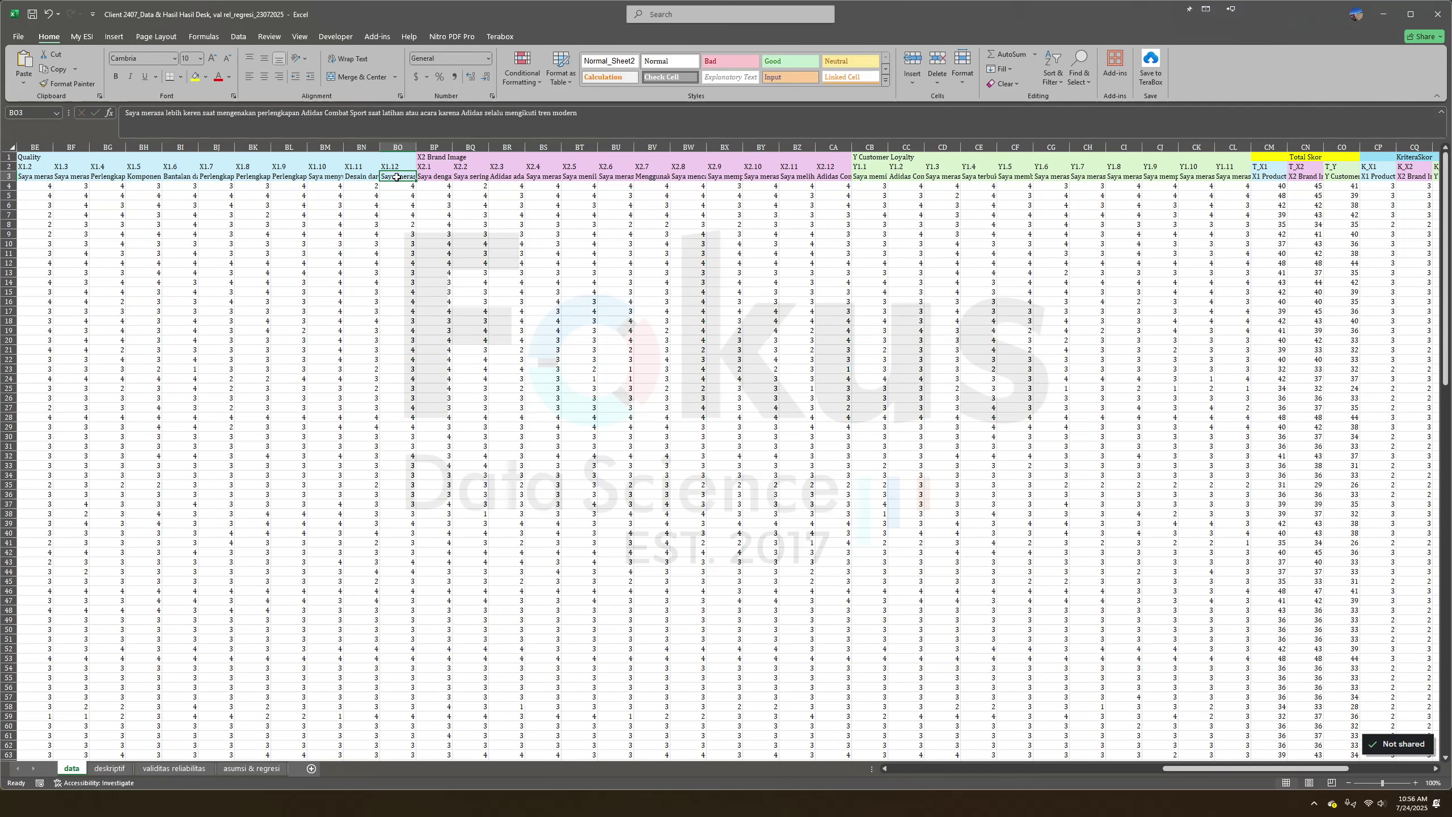
Switch to the Word instrument table and highlight part of the Specialization statement, item 24.
key("alt+Tab")
scroll(781, 537, "down", 10)
scroll(781, 537, "down", 10)
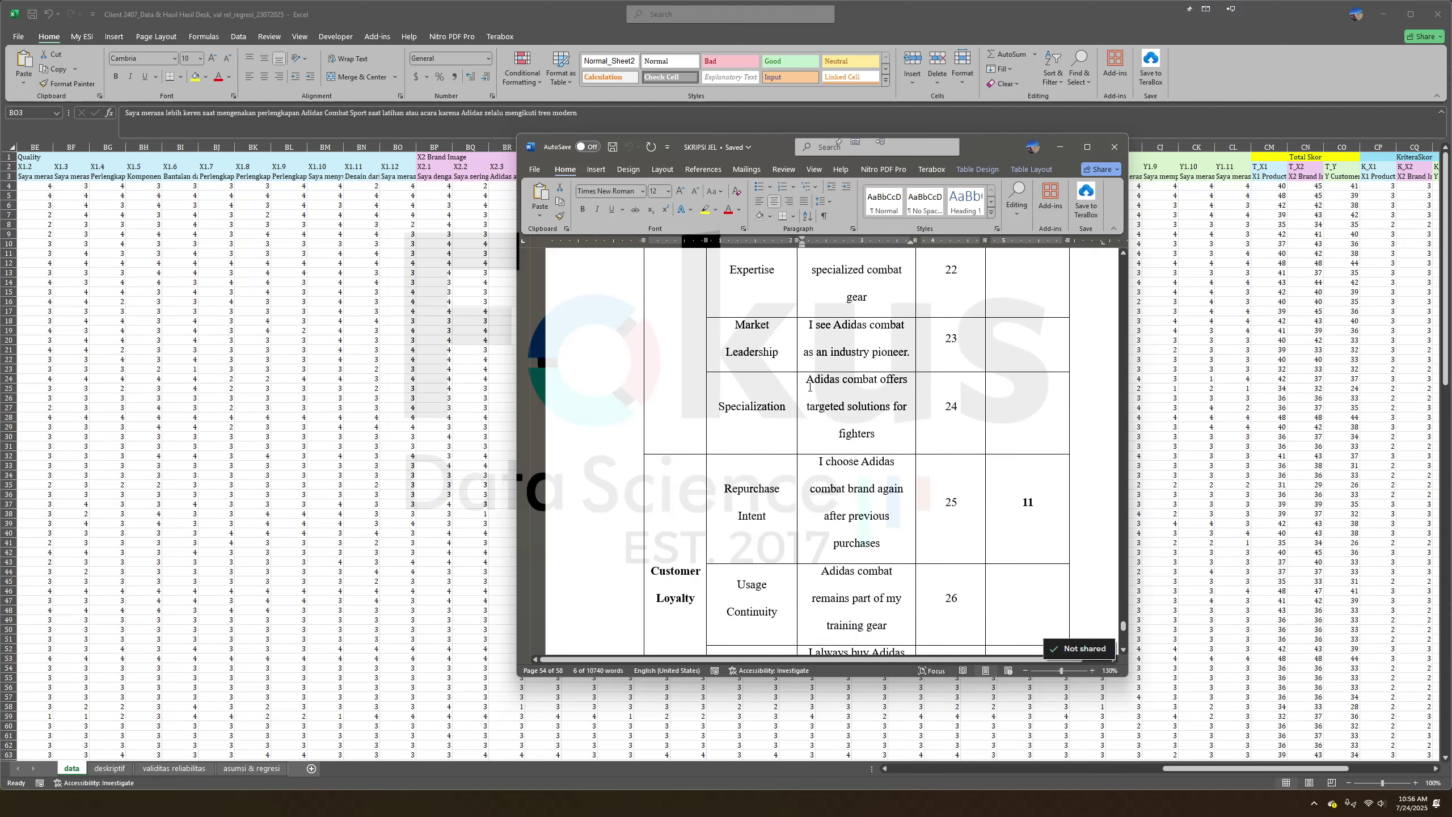
left_click_drag(821, 383, 889, 410)
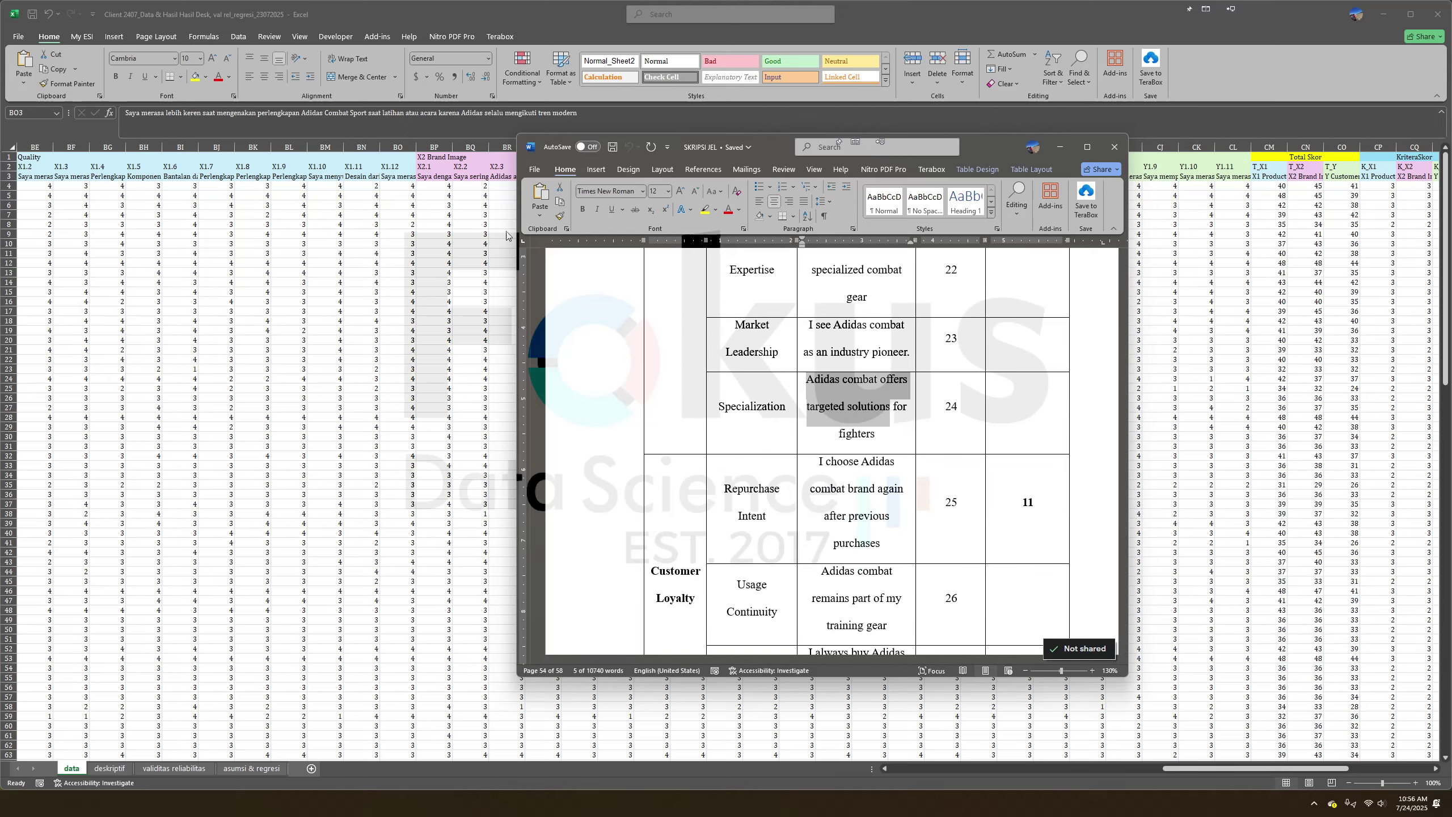
Compare the X2.12 statement in Excel with the Specialization statement in Word, highlighting "solusi yang ditujukan khusus" in the Excel text.
left_click_drag(845, 141, 886, 231)
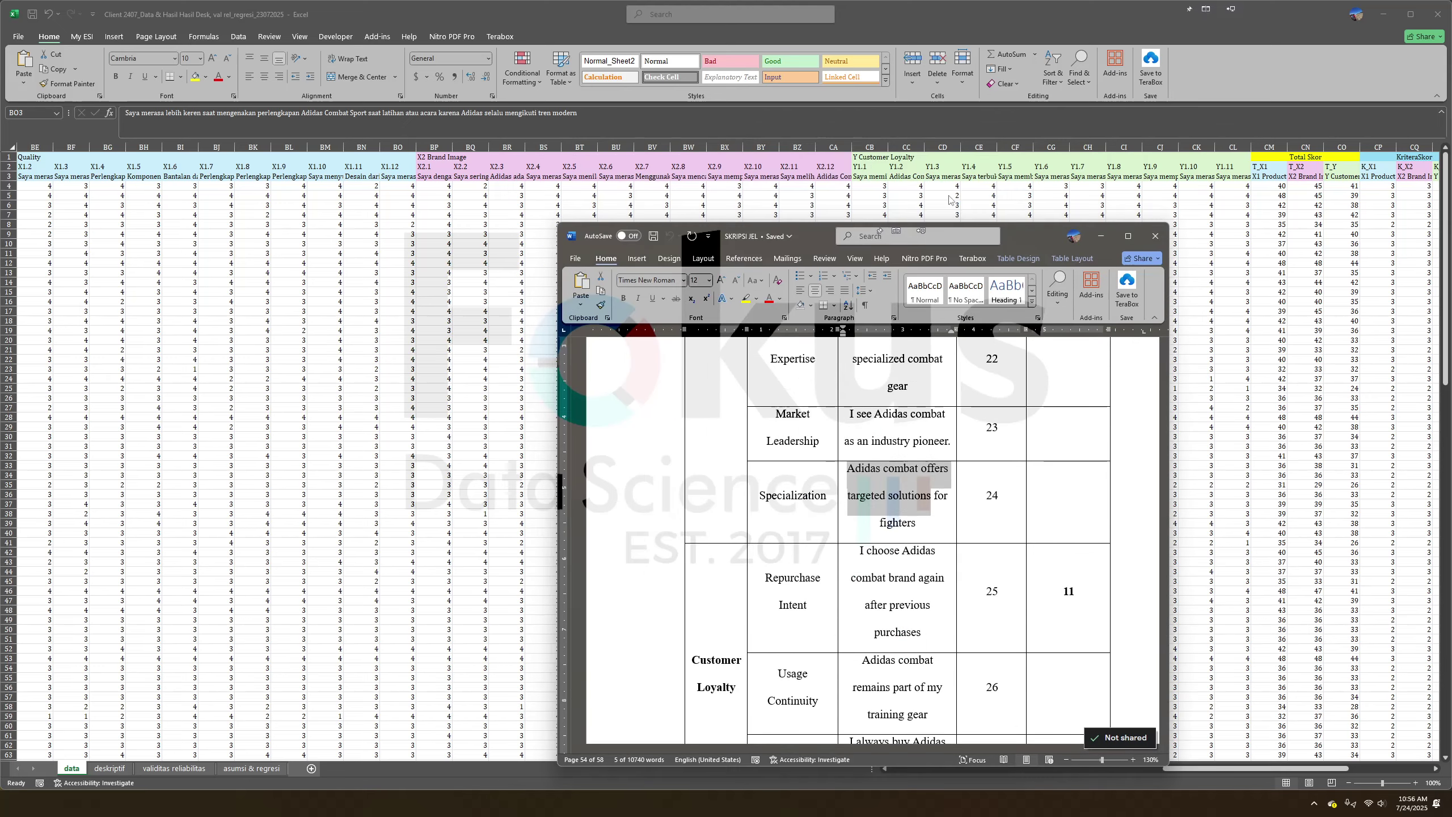
left_click(843, 177)
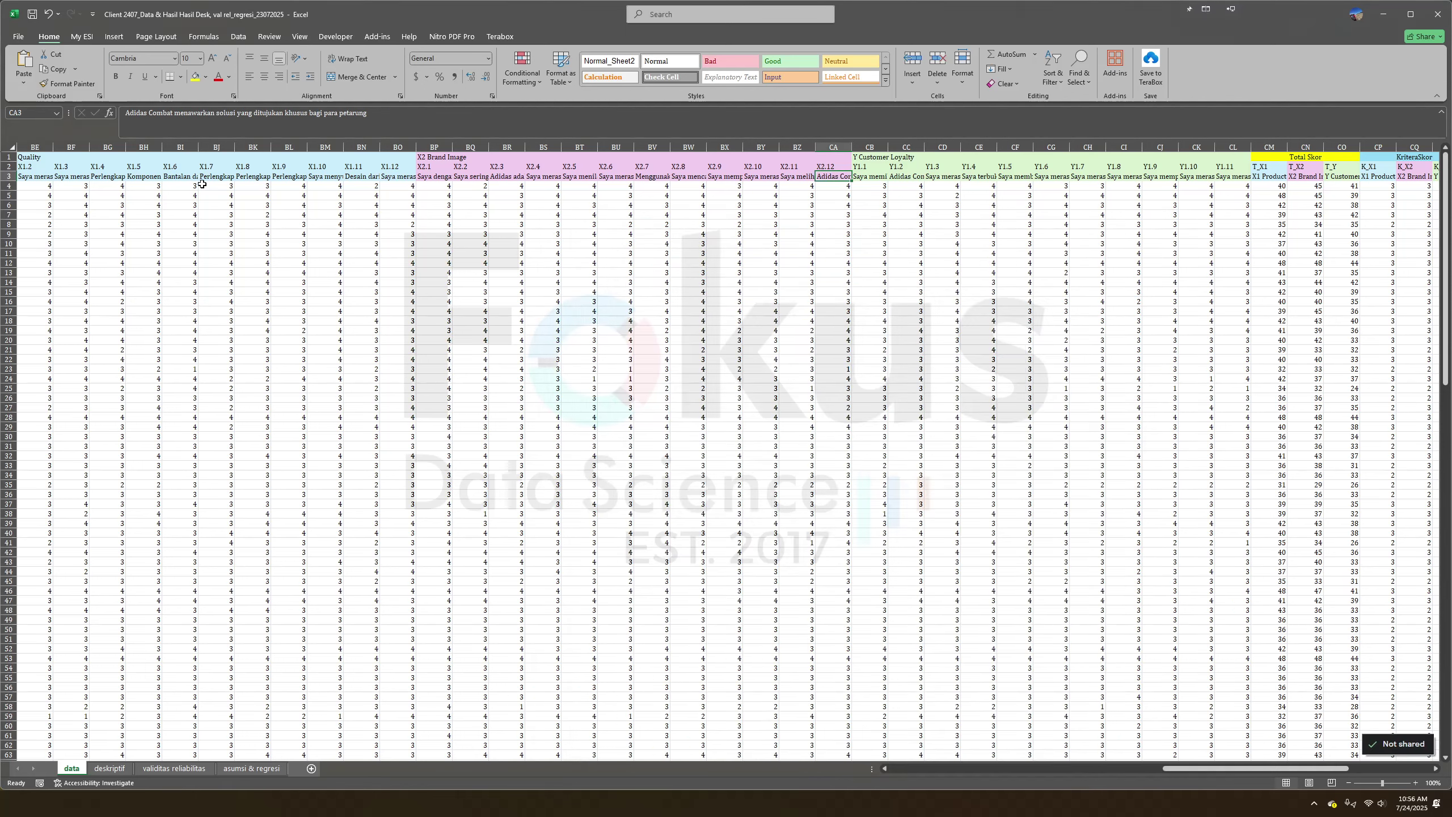
left_click_drag(215, 114, 313, 118)
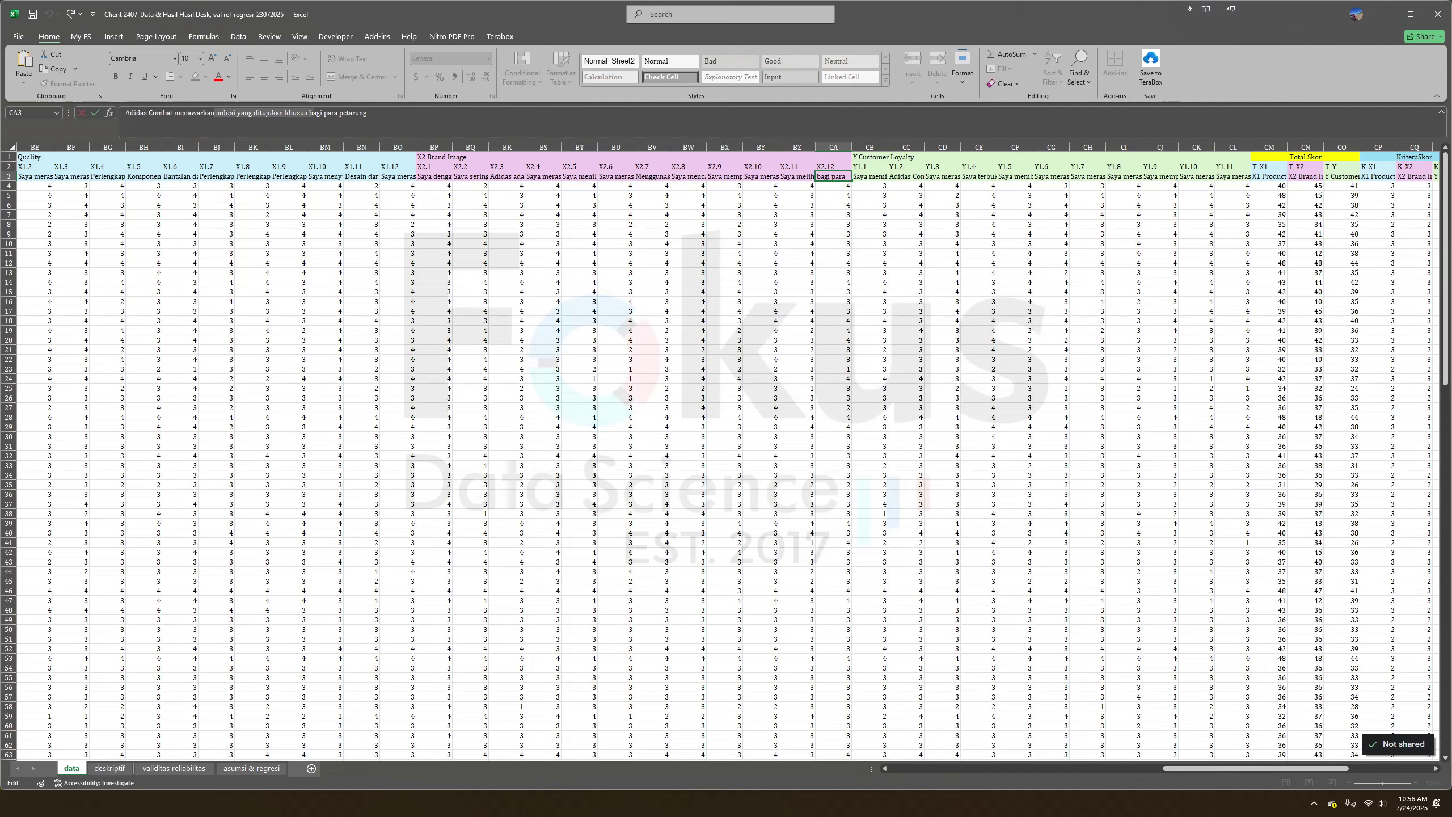
key("alt+Tab")
left_click(898, 524)
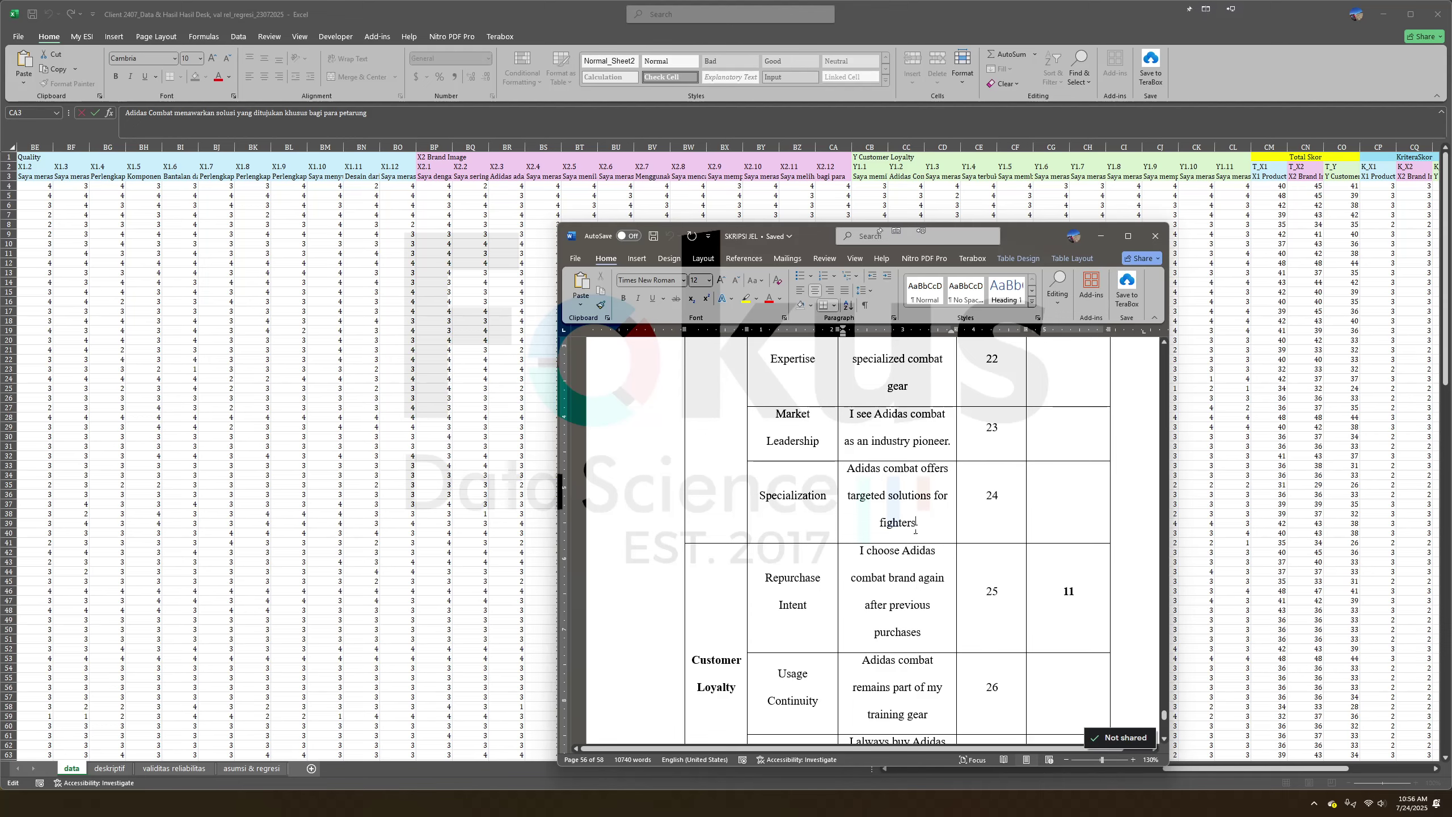
Highlight the Specialization indicator and its statement, item 24, in the Word instrument table.
left_click_drag(915, 531, 794, 476)
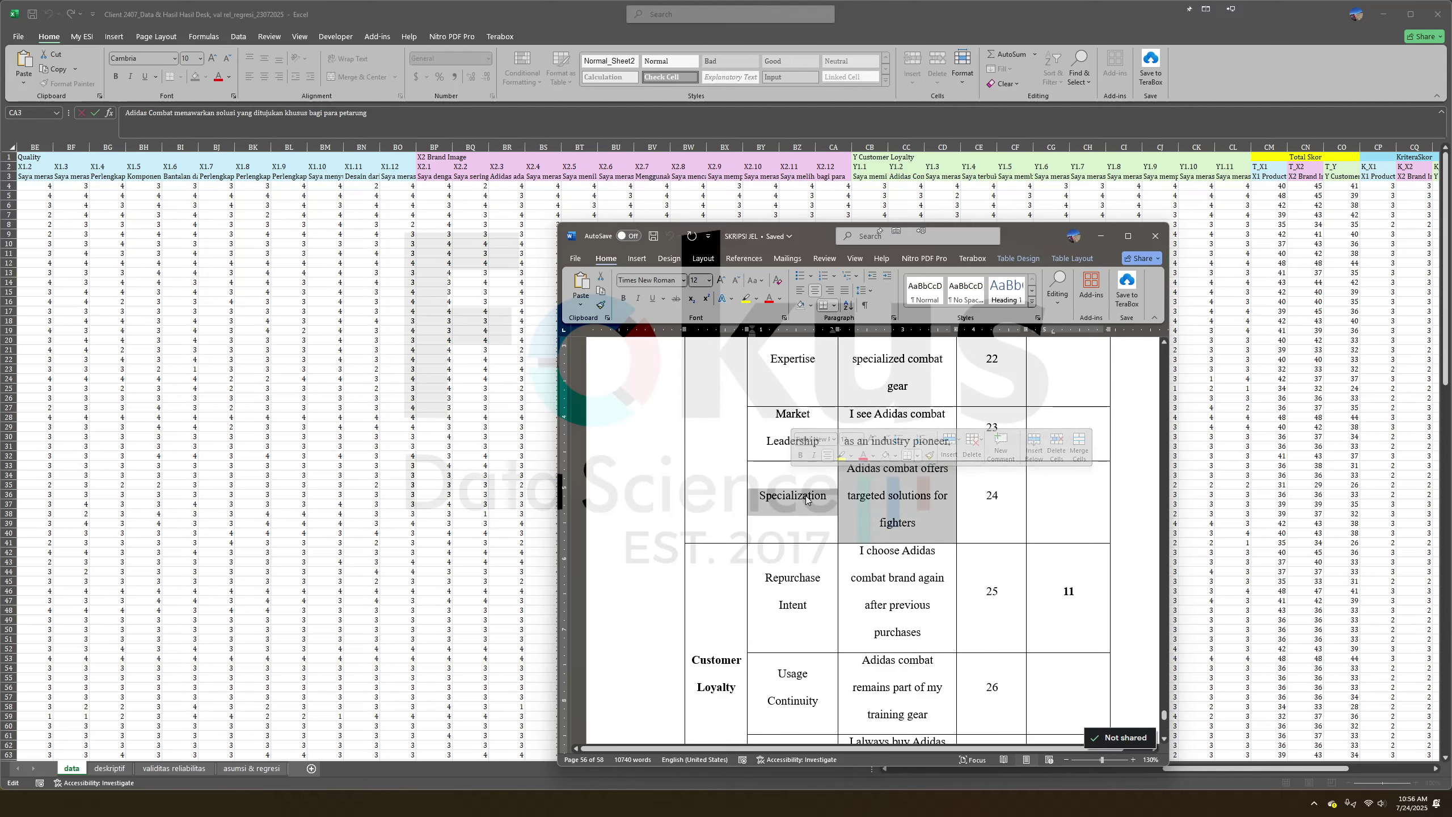
left_click(808, 499)
left_click(893, 523)
Switch to the Excel data sheet and review the Customer Loyalty item headers Y1.1 to Y1.11.
left_click(858, 170)
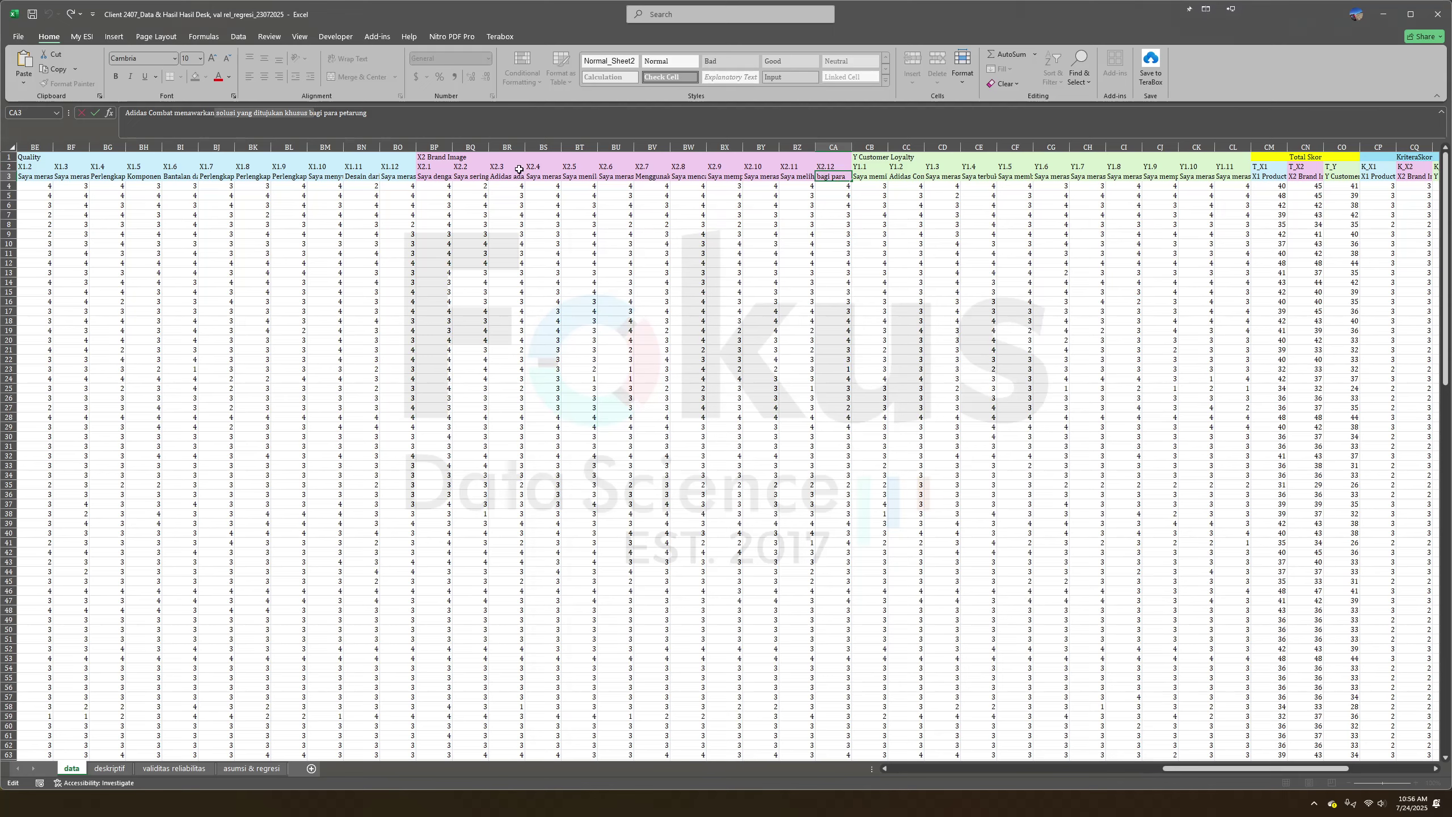
left_click_drag(871, 178, 1235, 166)
left_click(1039, 275)
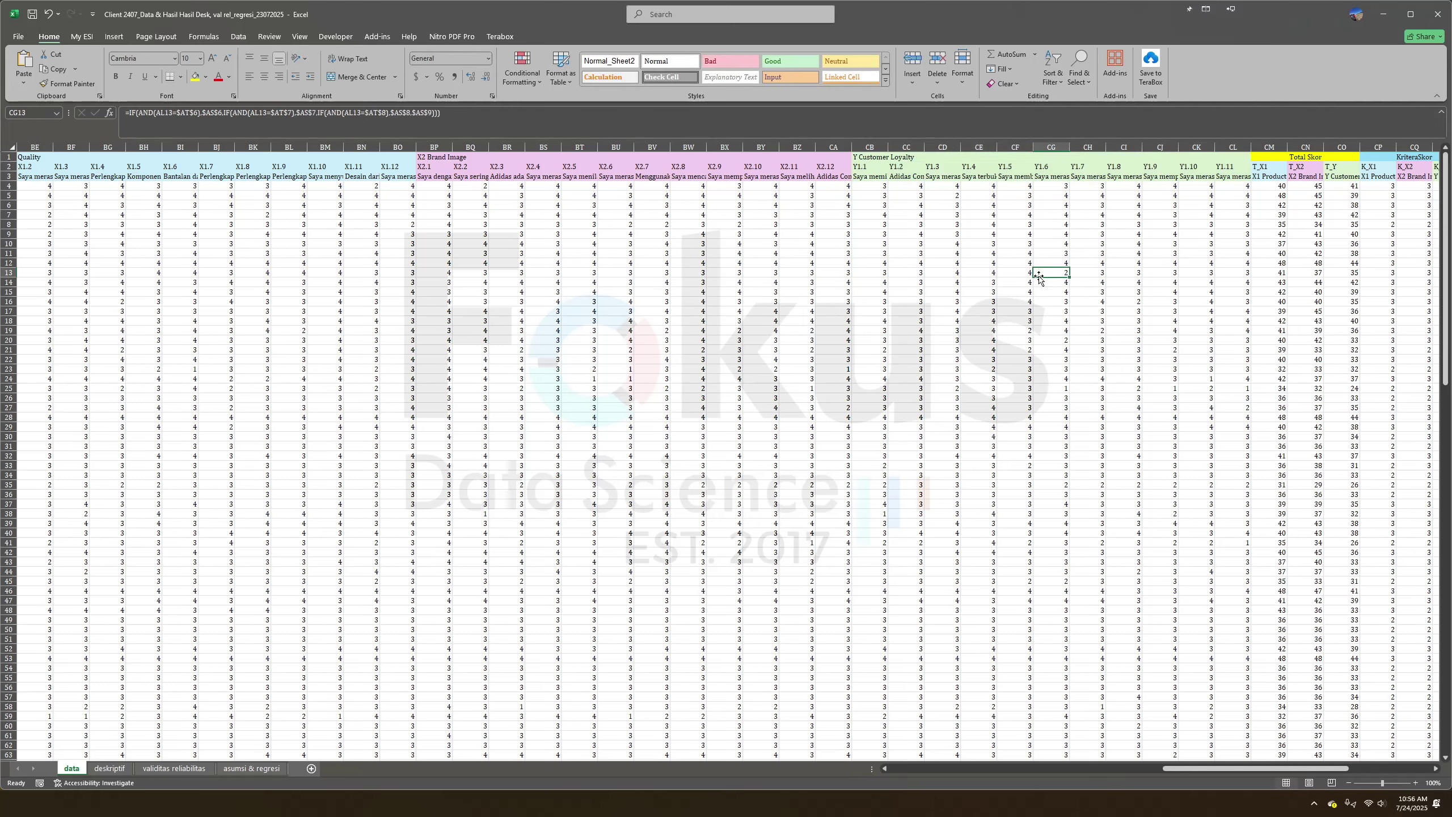
Review the Product Quality and Brand Image scores on the data sheet, selecting the block from X1.1 through X2.9.
scroll(1039, 279, "left", 4)
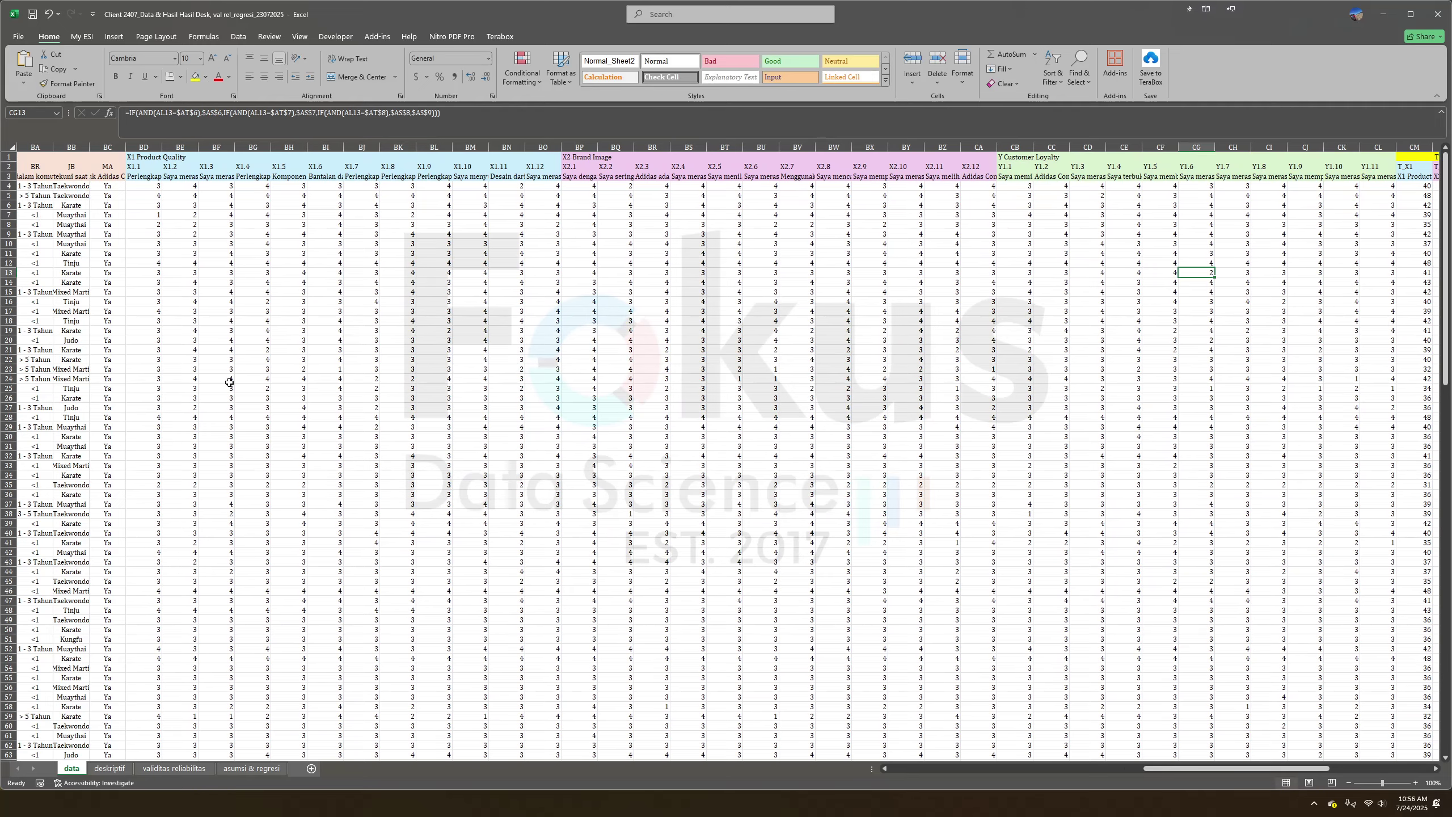
scroll(256, 267, "left", 1)
left_click_drag(169, 163, 922, 292)
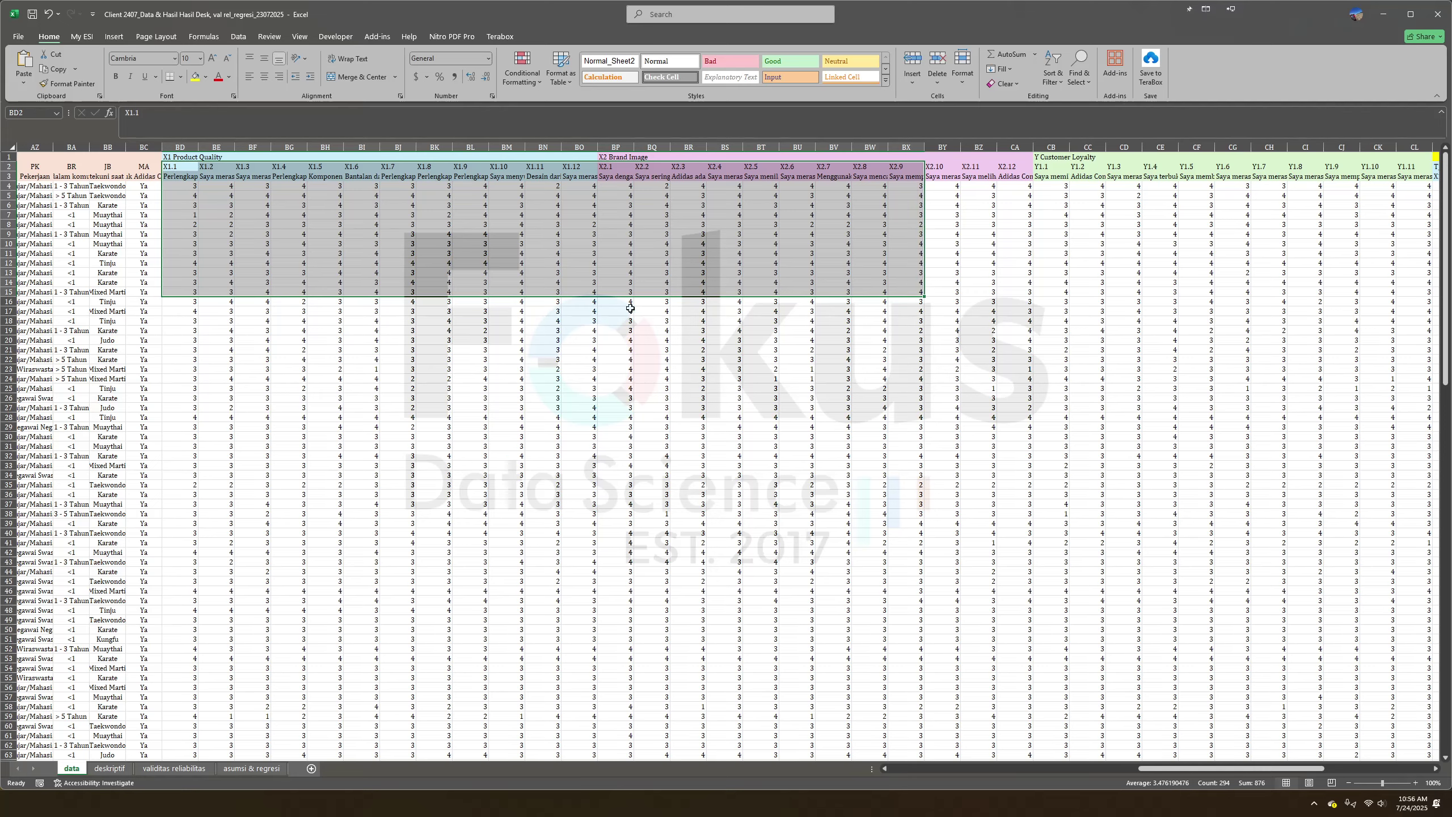
scroll(427, 366, "right", 6)
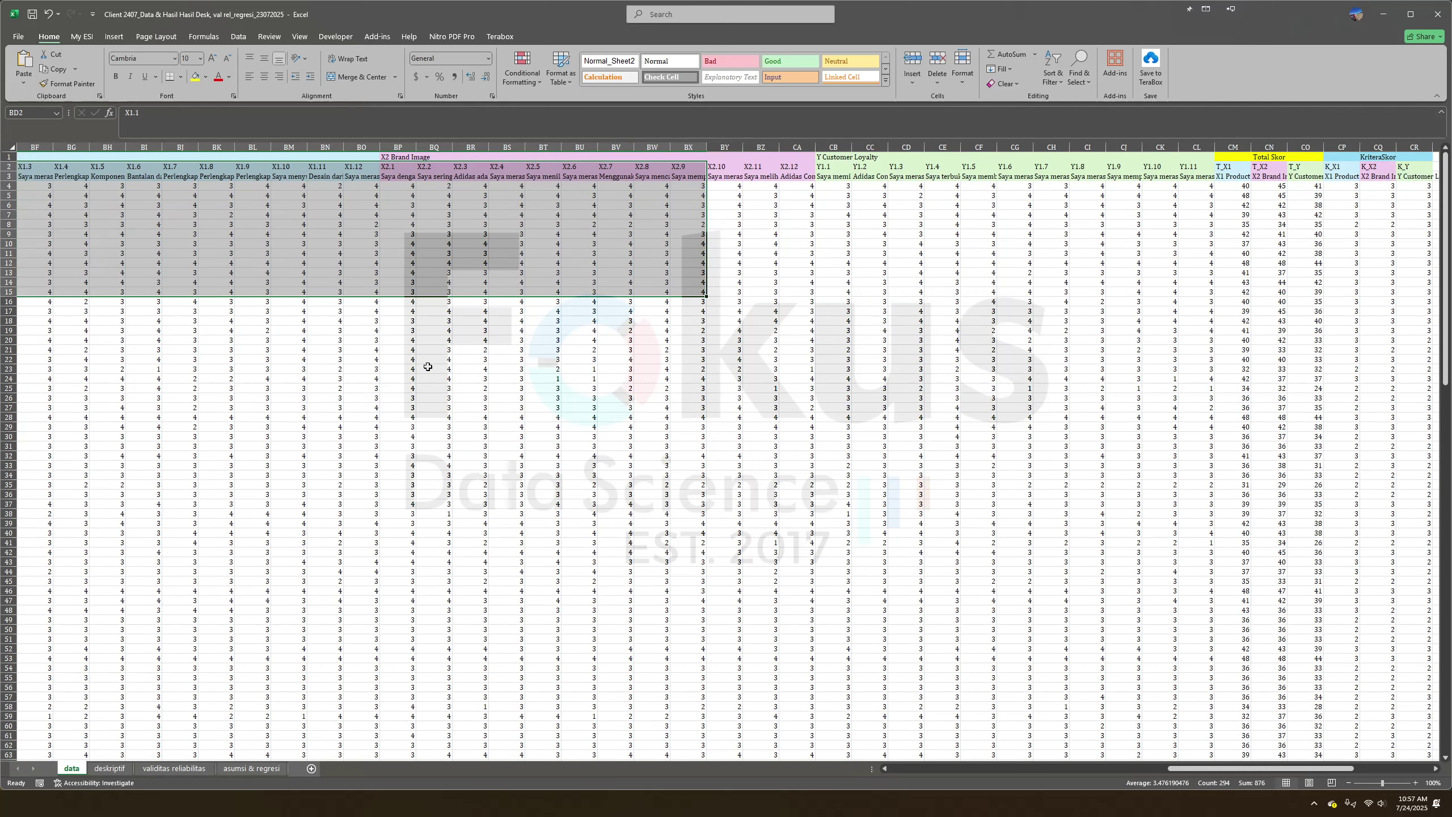
left_click(703, 379)
Delete the empty columns CT to CW beside the KriteraSkor block and shift the scoring-formula picture slightly within the variable list.
scroll(705, 377, "right", 11)
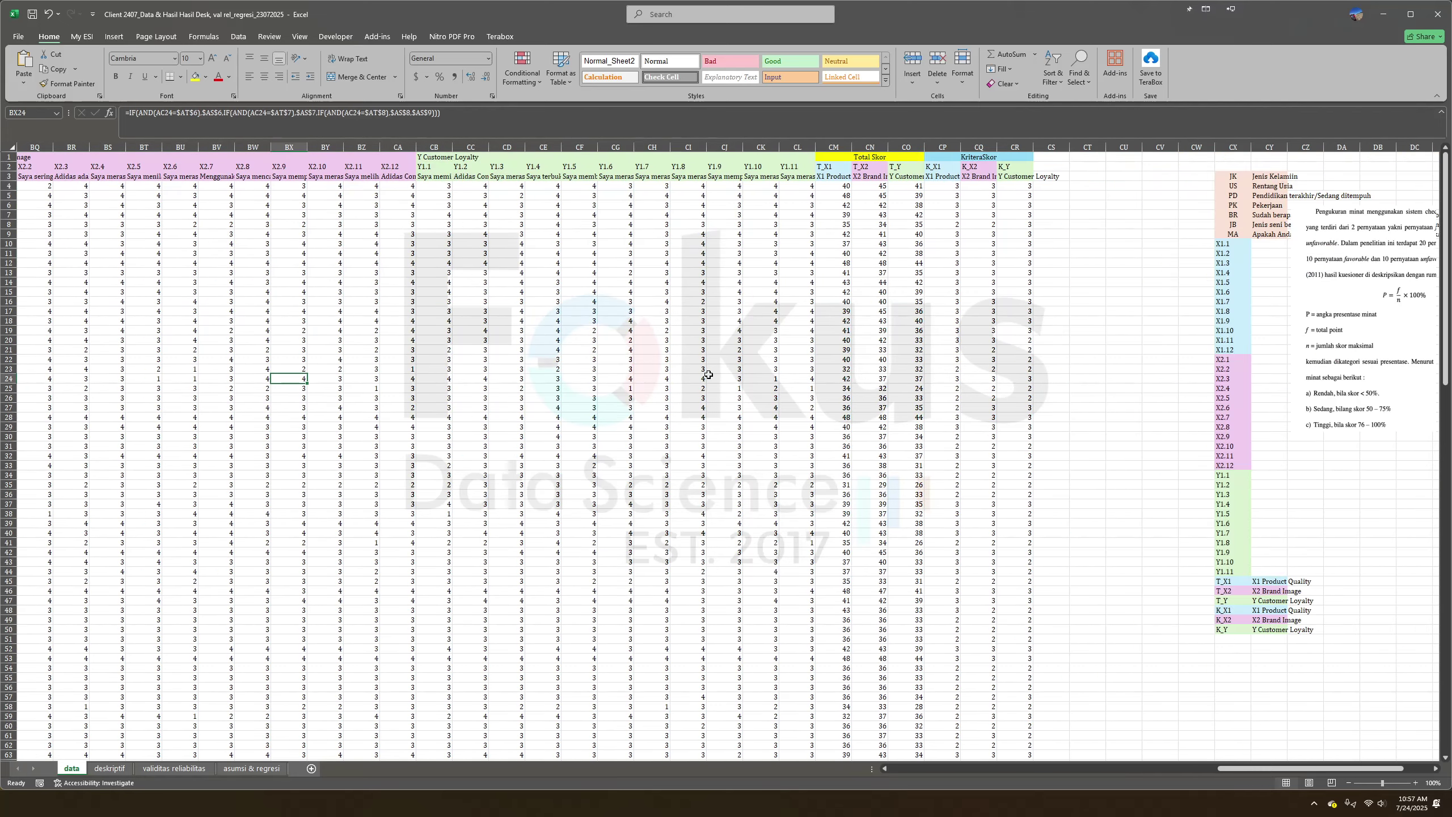
scroll(711, 363, "right", 5)
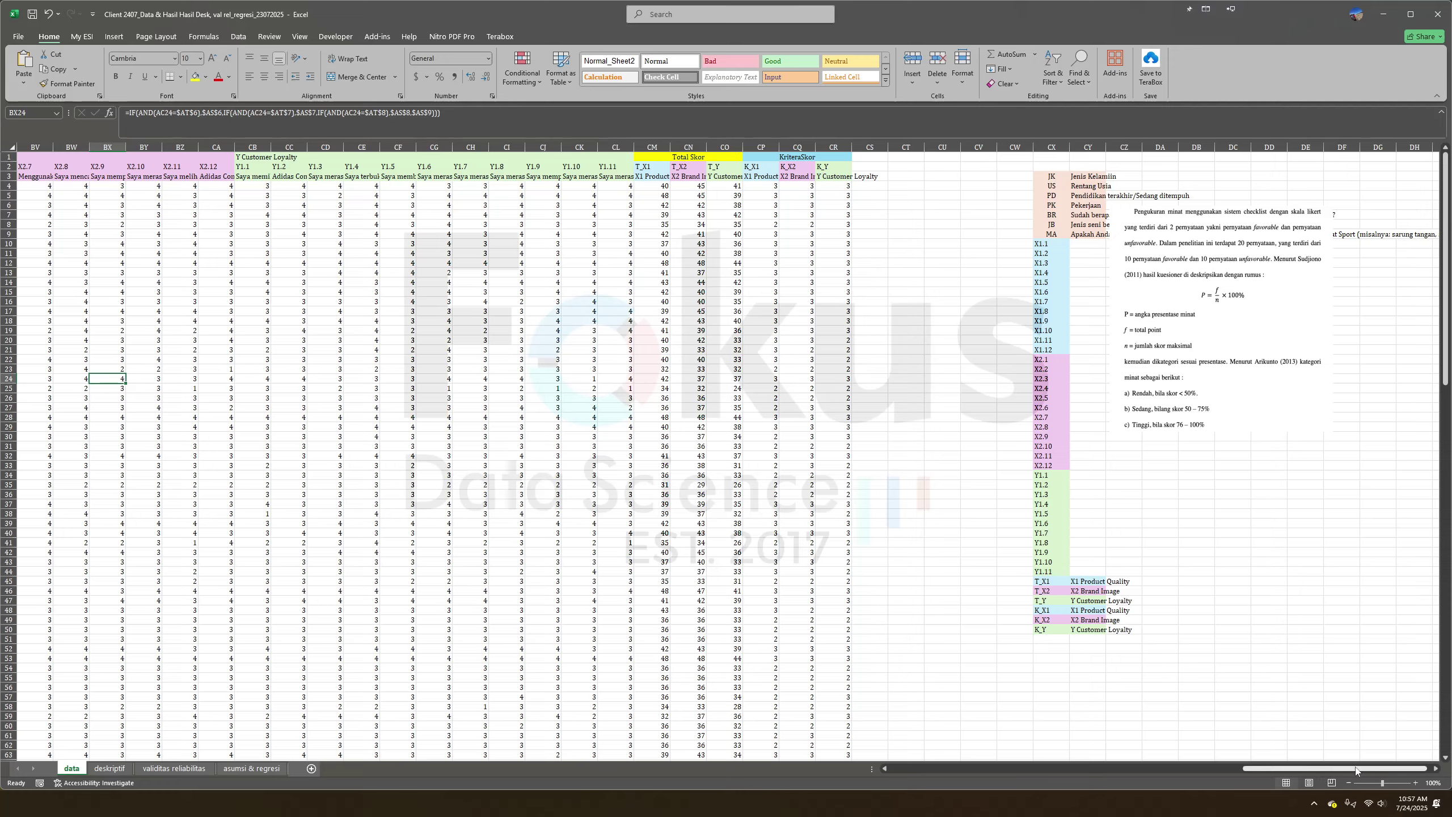
left_click_drag(1382, 783, 1388, 786)
scroll(1095, 524, "up", 4)
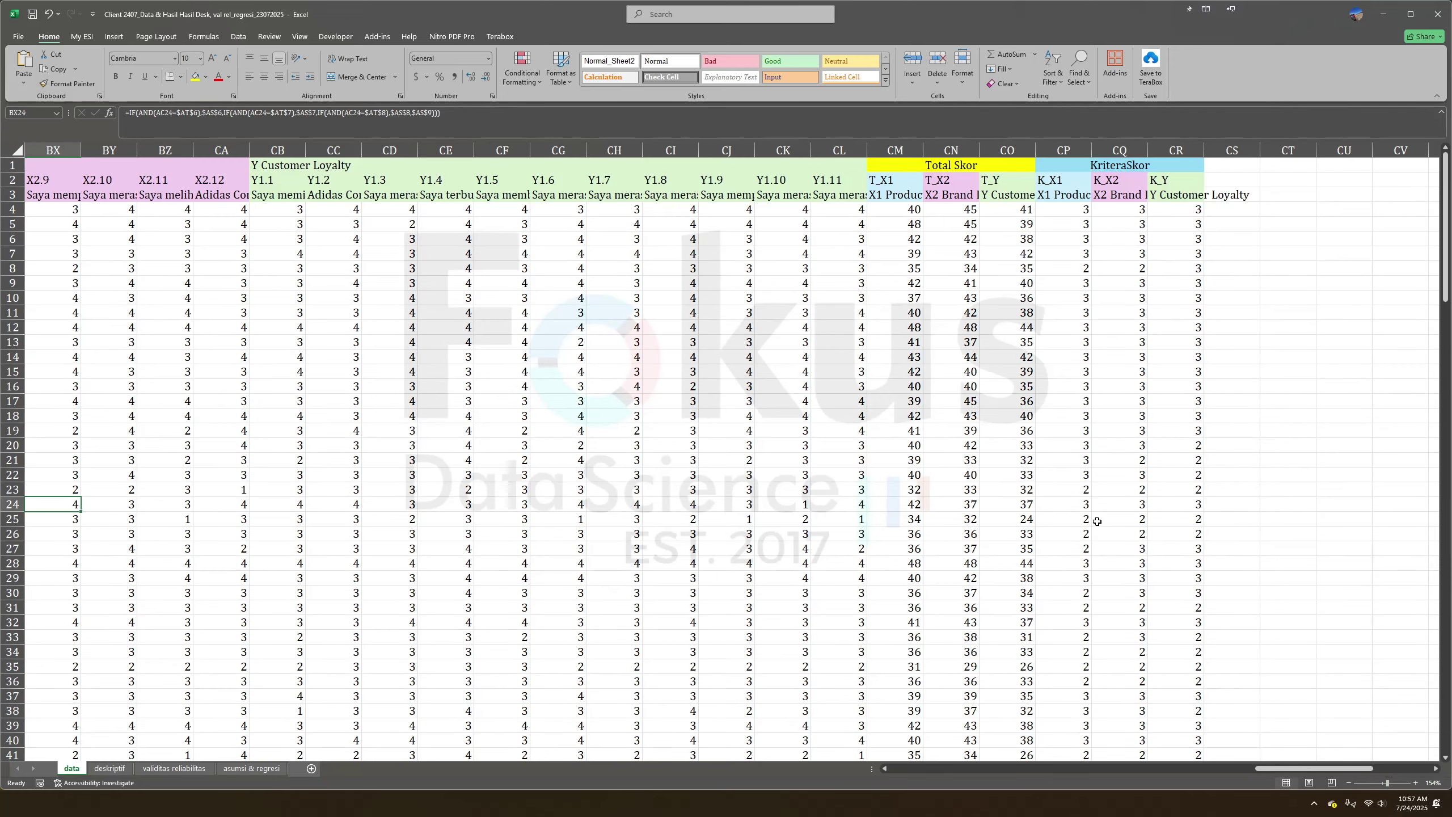
scroll(1095, 525, "right", 11)
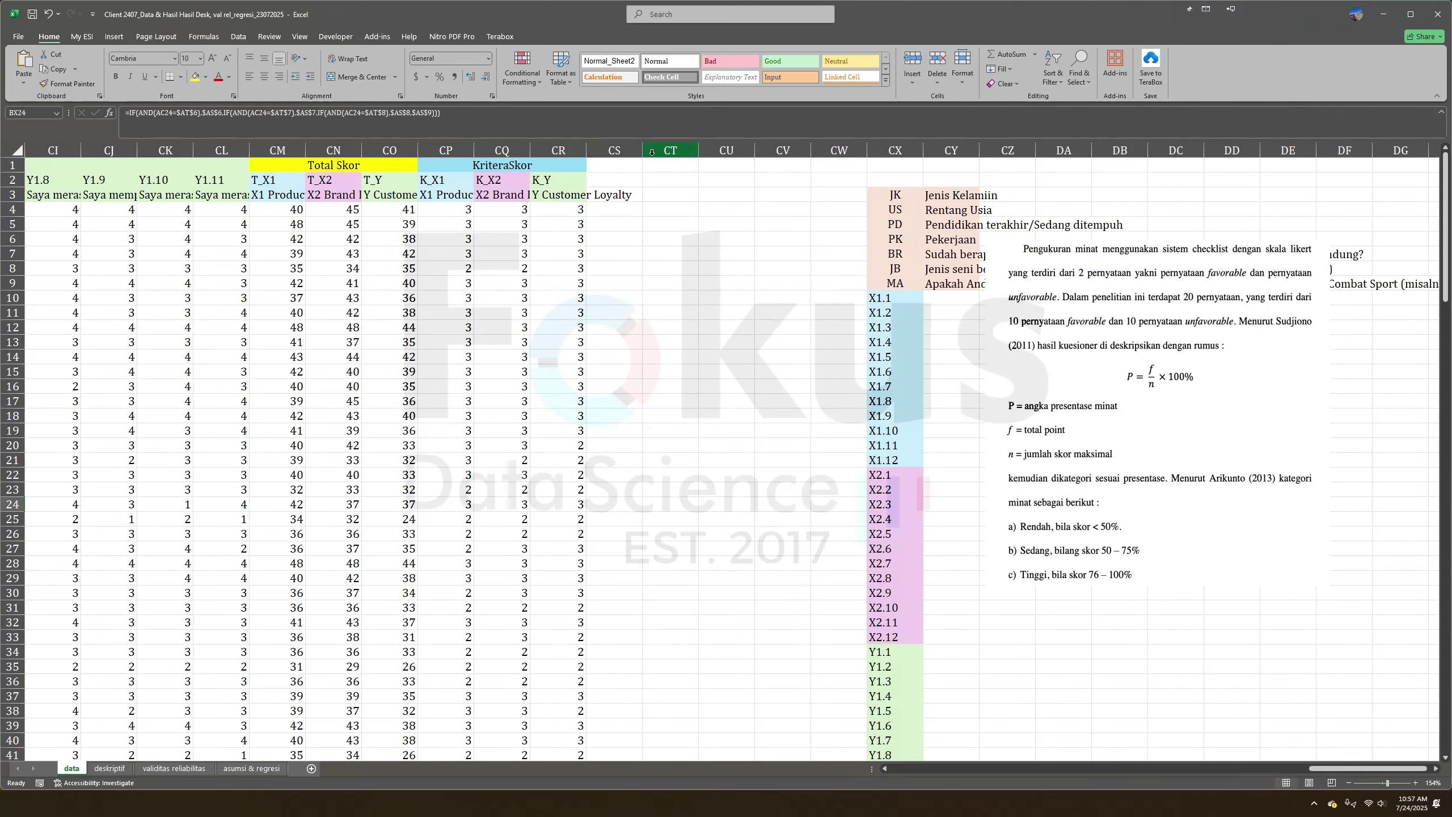
left_click_drag(671, 151, 840, 150)
key("ctrl+minus")
left_click_drag(943, 425, 874, 432)
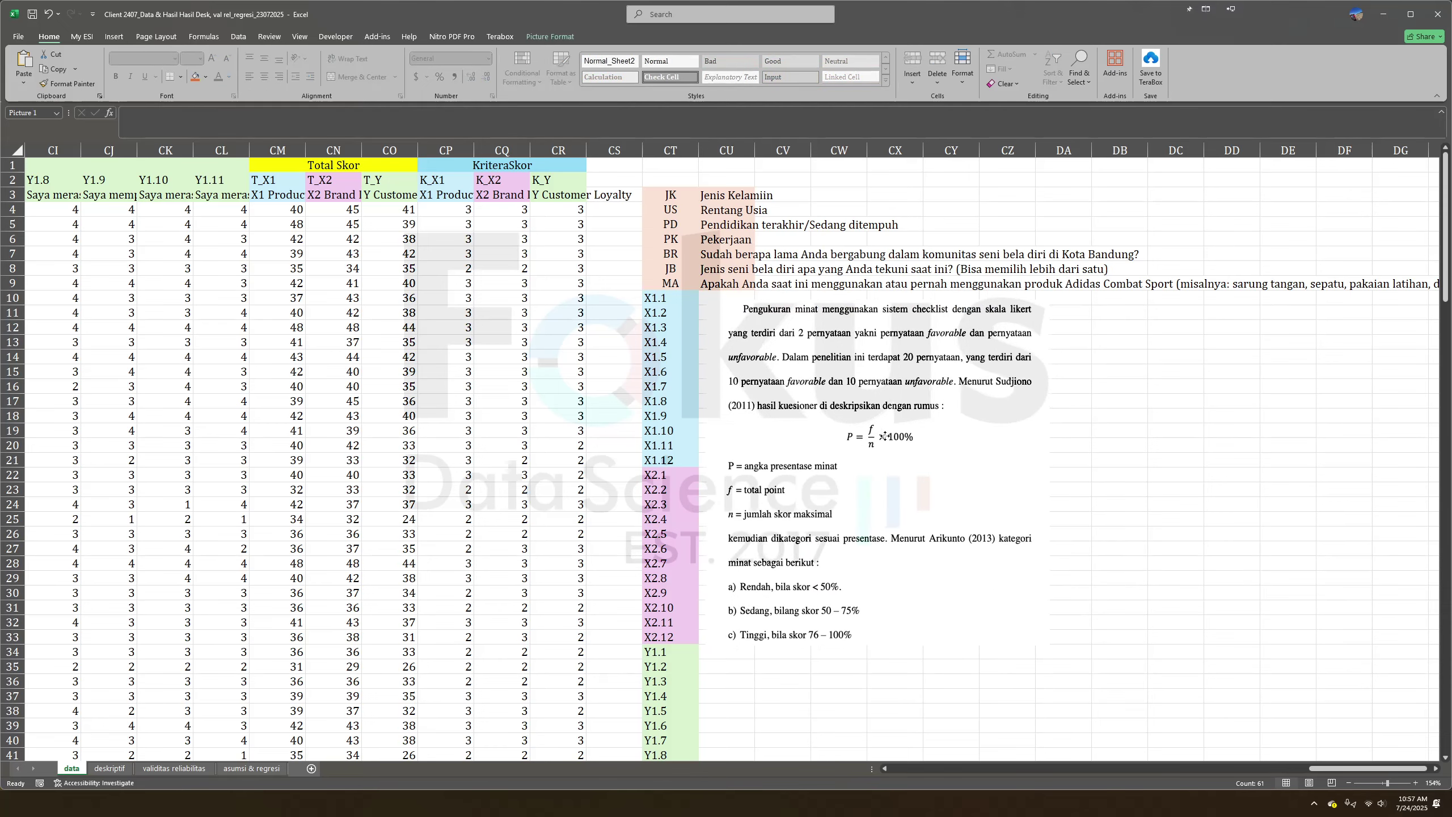
left_click(1141, 473)
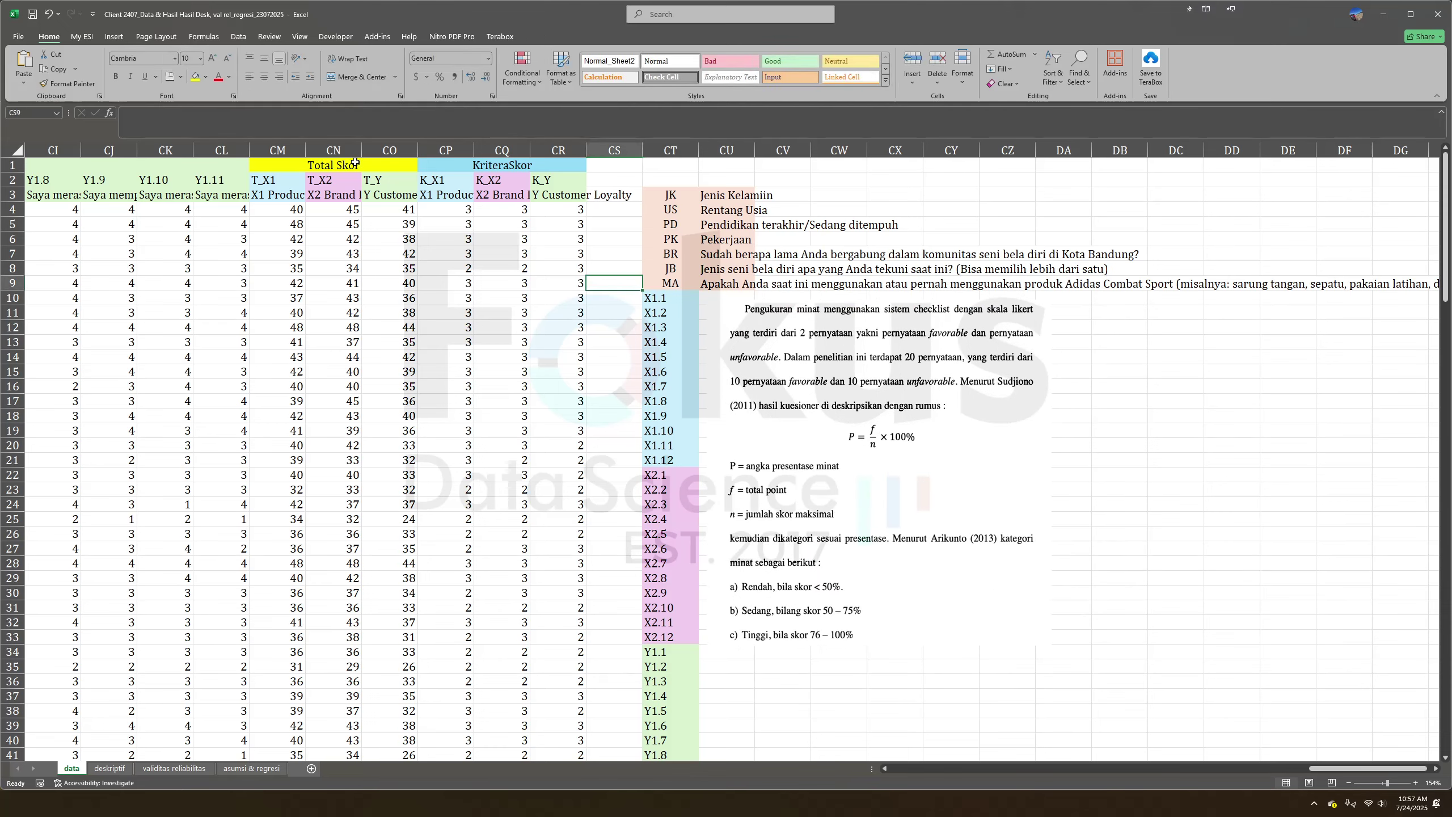
Select the three Total Skor columns, CM to CO, to examine the total score of each variable.
left_click(294, 168)
left_click(276, 148)
left_click_drag(275, 148, 395, 150)
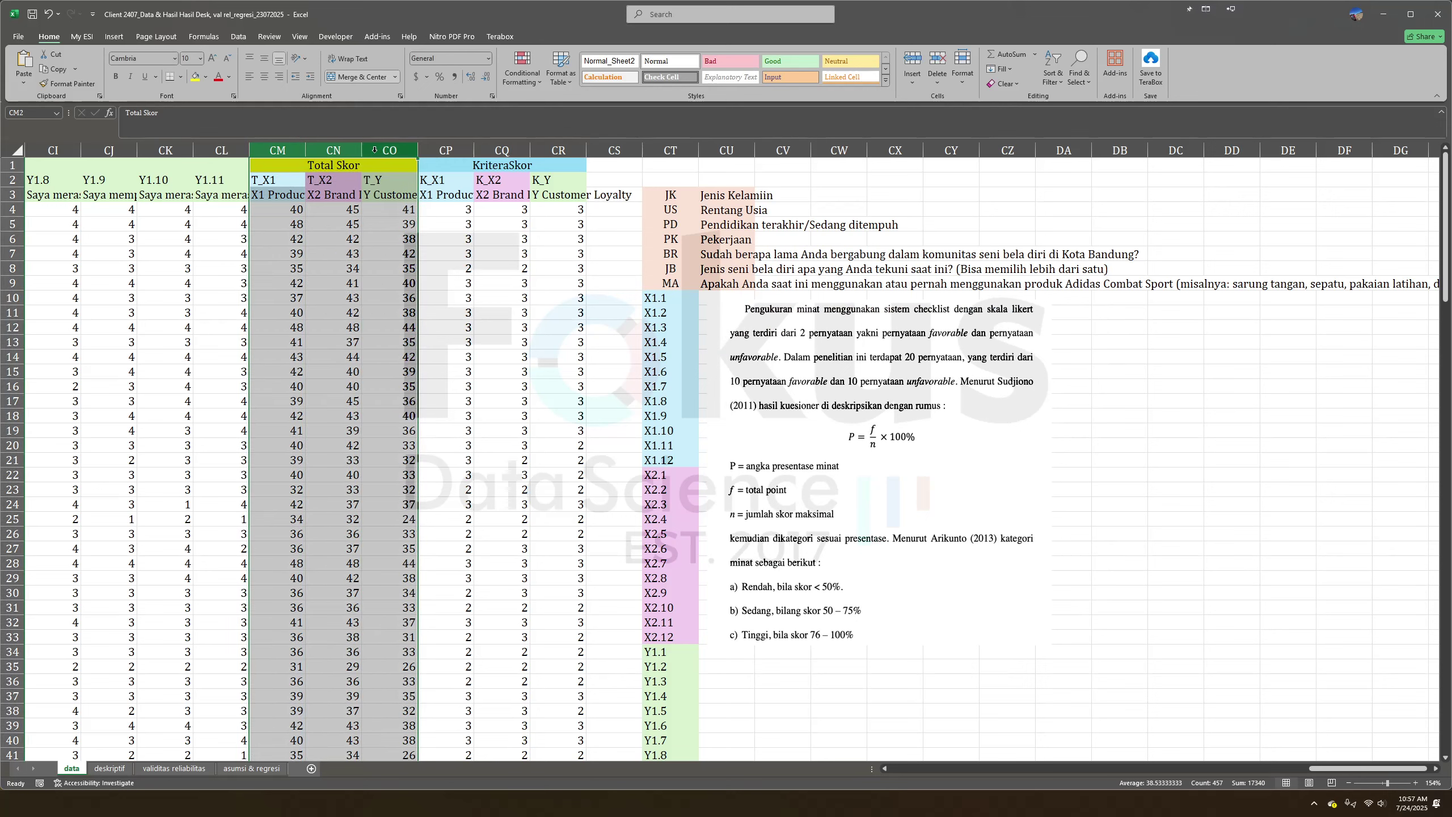
Examine the KriteraSkor category formulas for K_X1, K_X2 and K_Y in cells CP4, CQ4 and CR4.
left_click(462, 208)
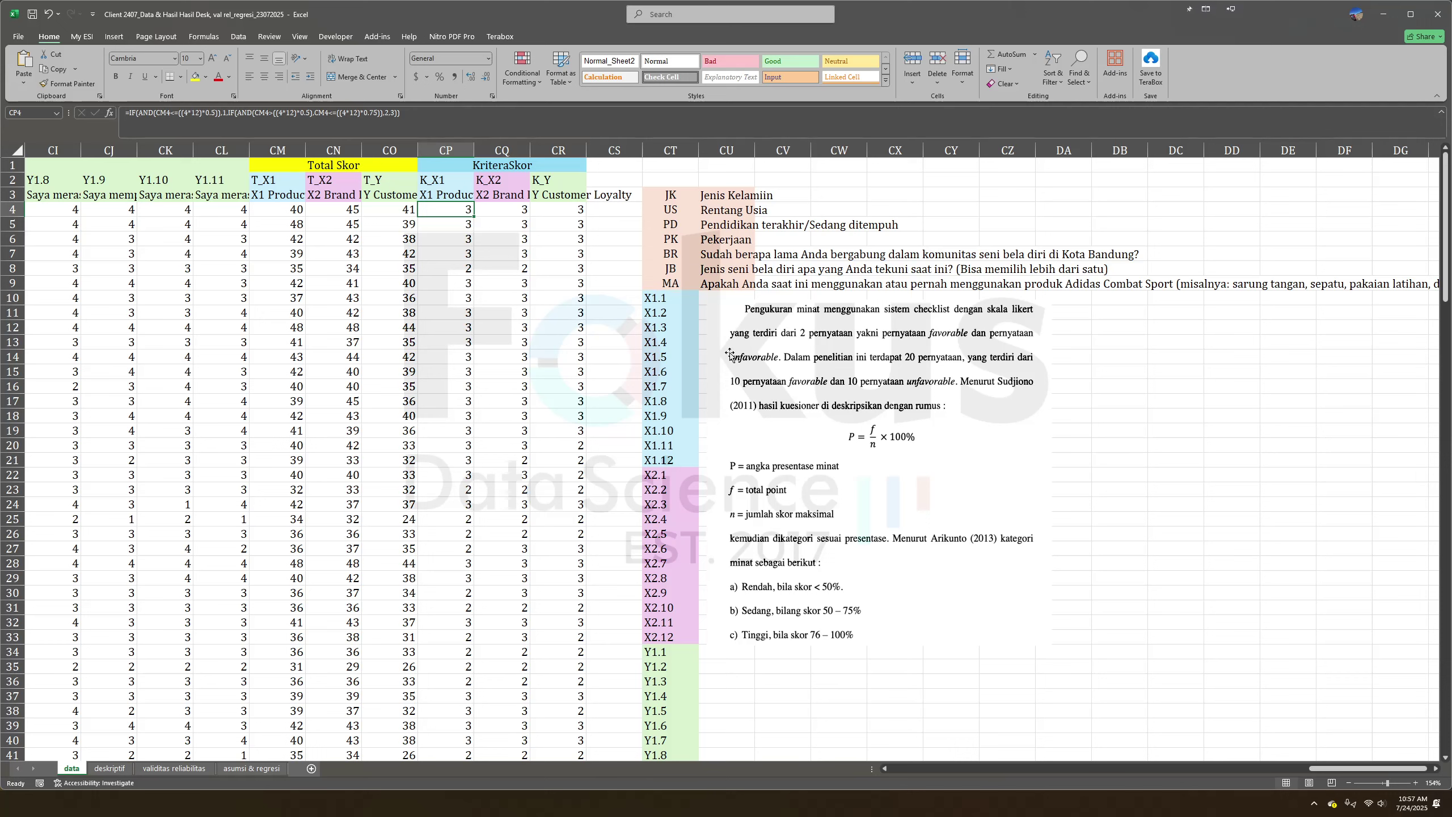
left_click(494, 213)
left_click(441, 209)
left_click(505, 207)
left_click(562, 212)
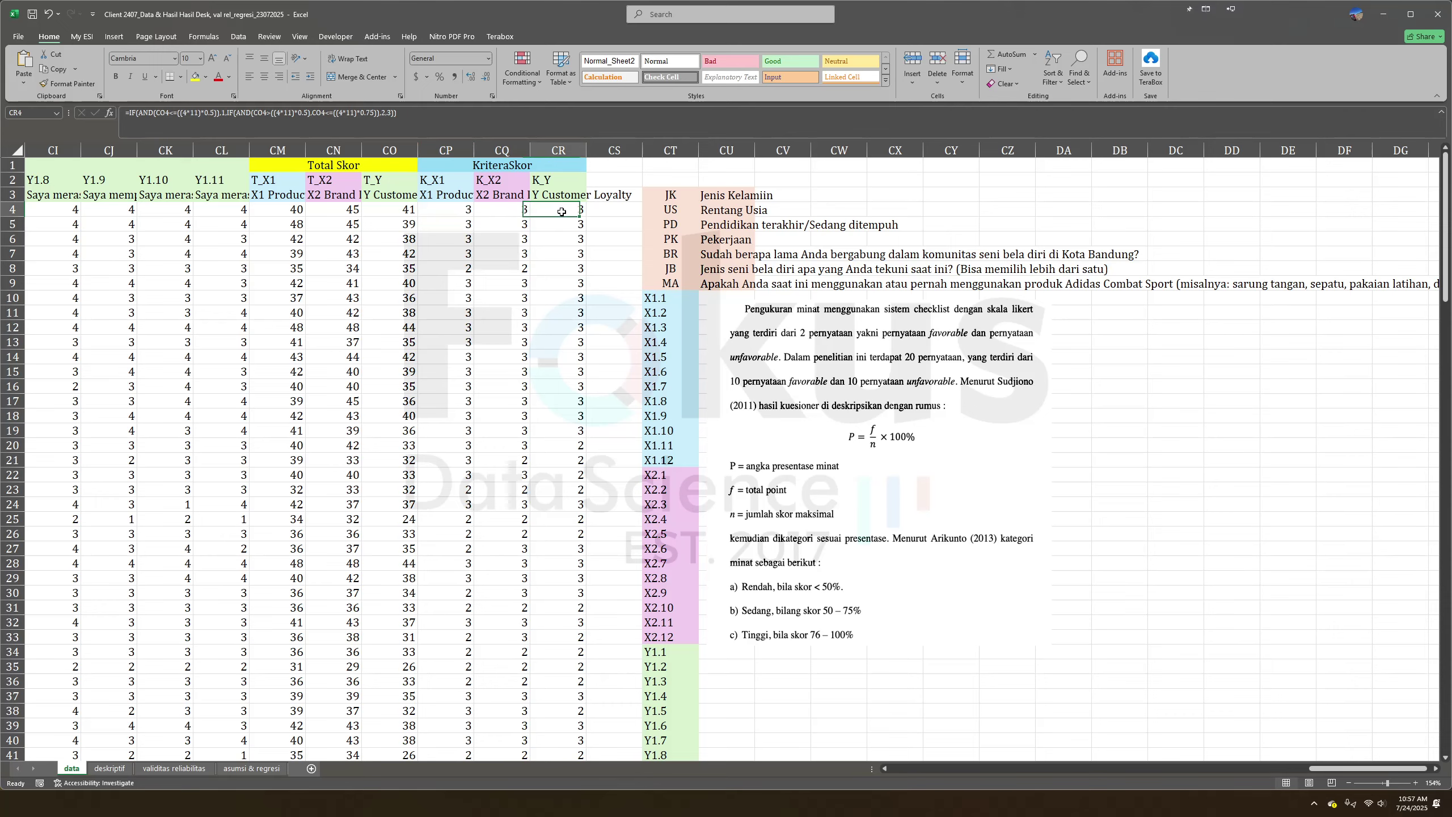
left_click(1075, 395)
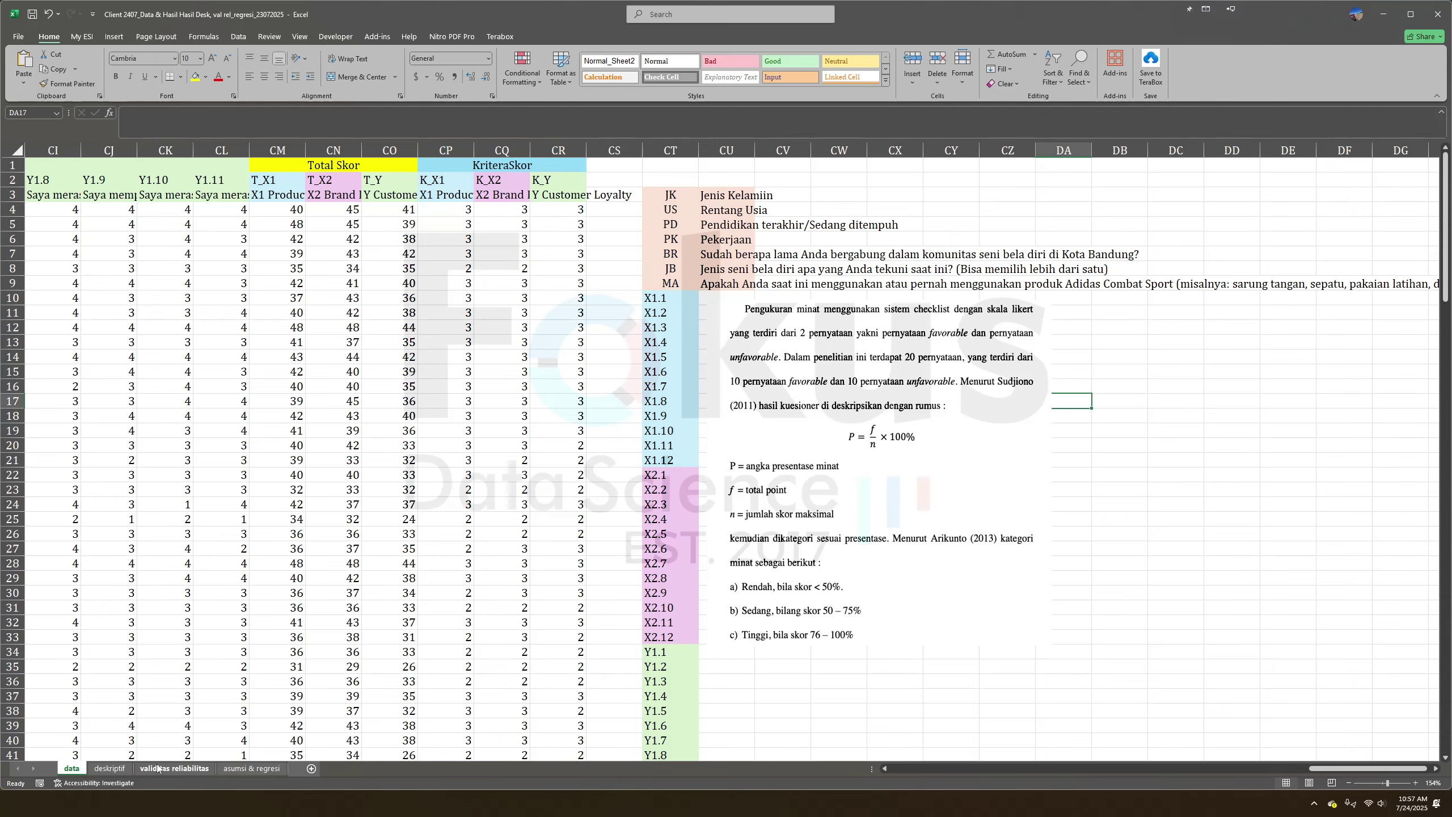
Go to the deskriptif sheet and select the criteria, counts and percentages of the X1 Product Quality table.
left_click(110, 768)
scroll(117, 699, "down", 18)
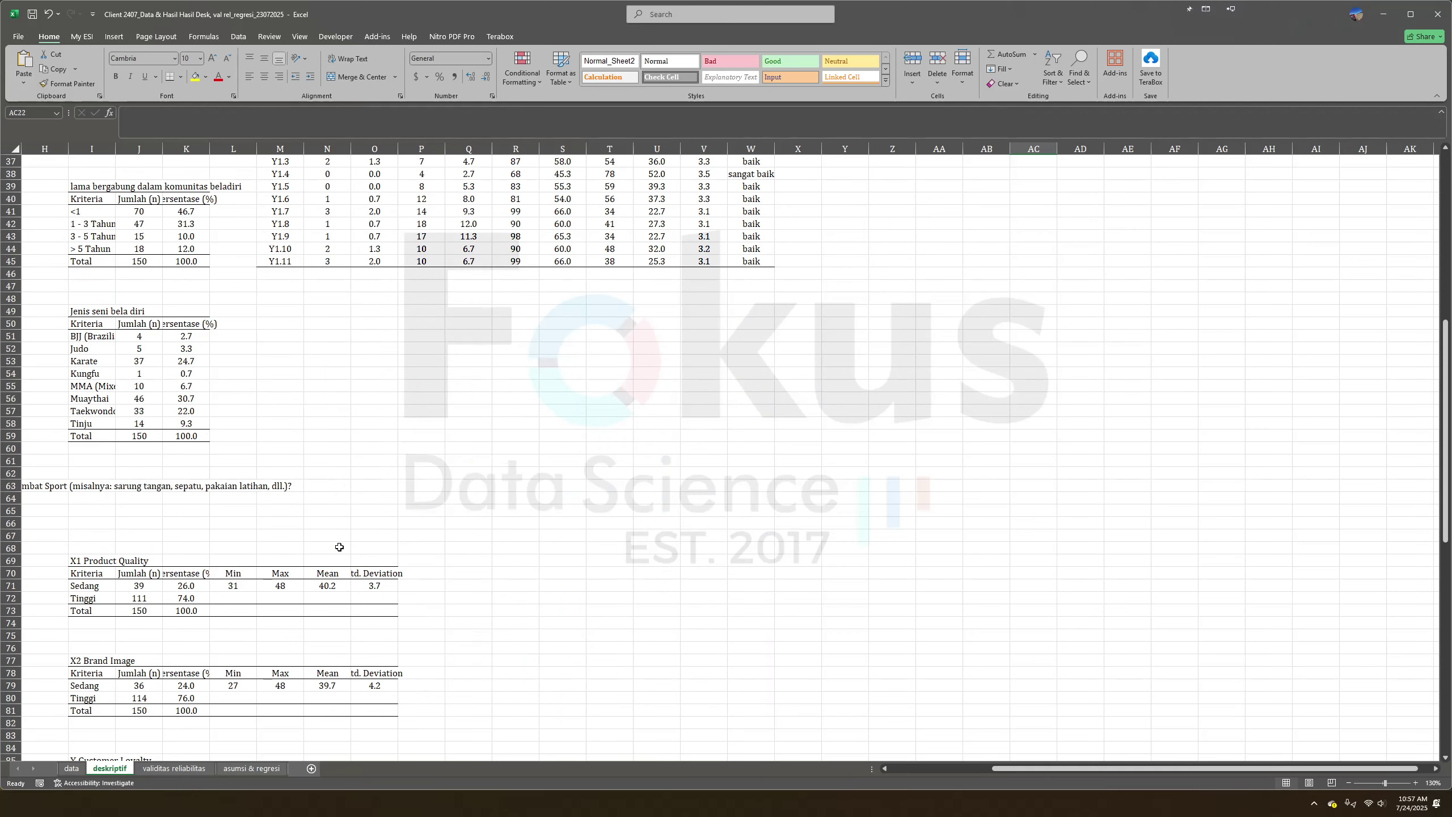
scroll(298, 498, "left", 2)
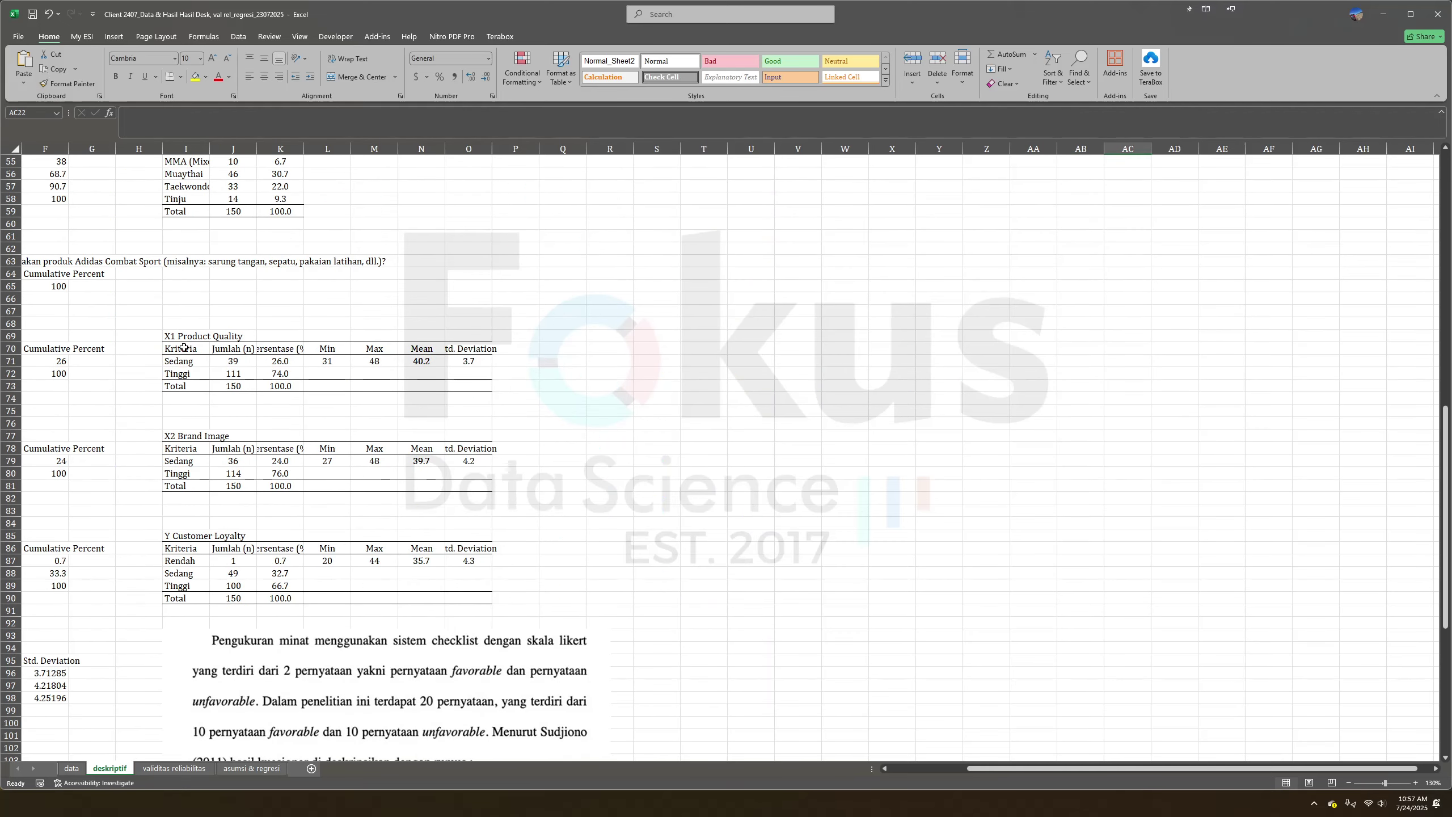
left_click_drag(156, 353, 275, 385)
left_click(195, 373)
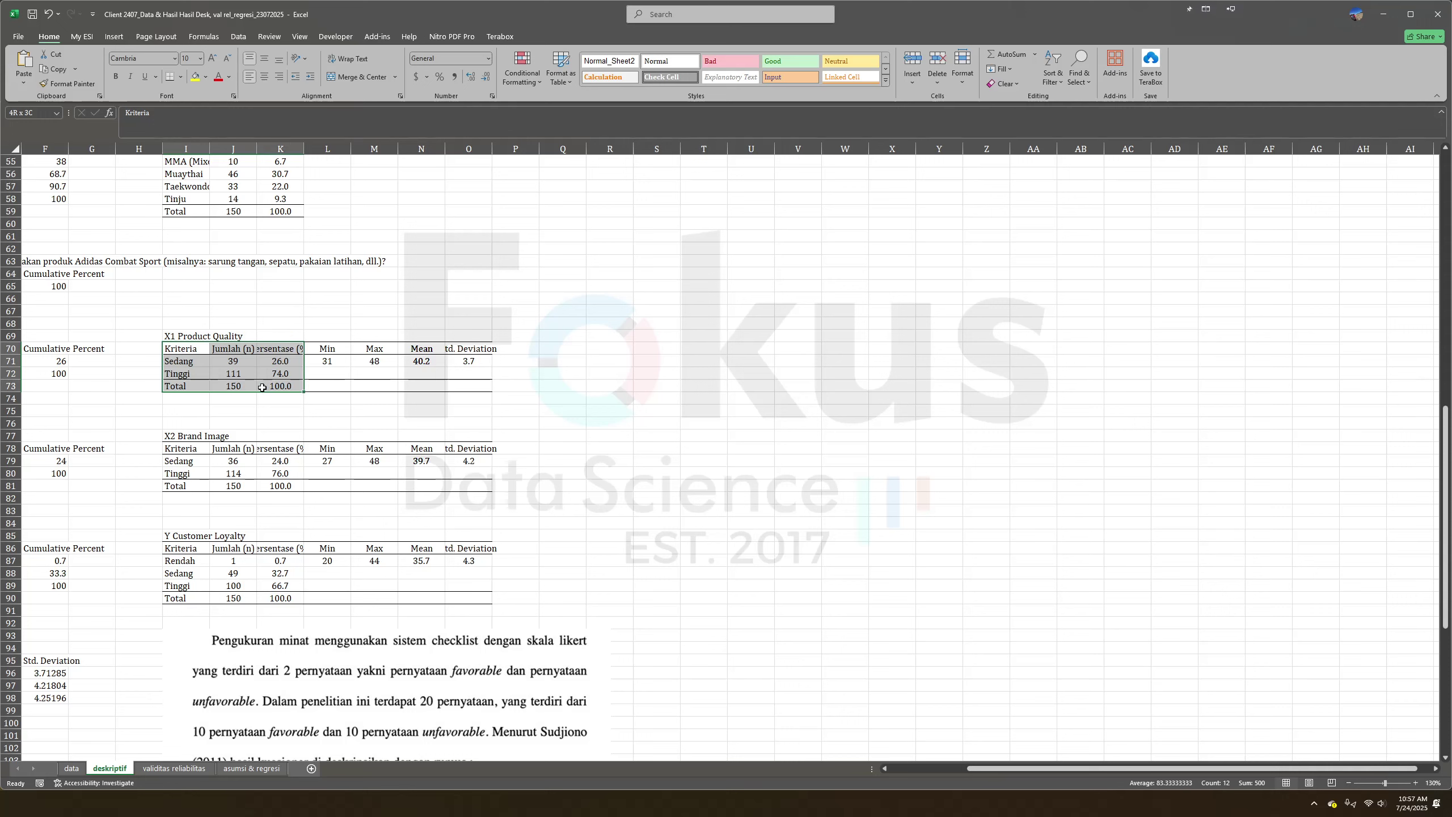
Check the Product Quality percentages and statistics, and select the criteria and counts across the Product Quality, Brand Image and Customer Loyalty tables.
left_click(277, 358)
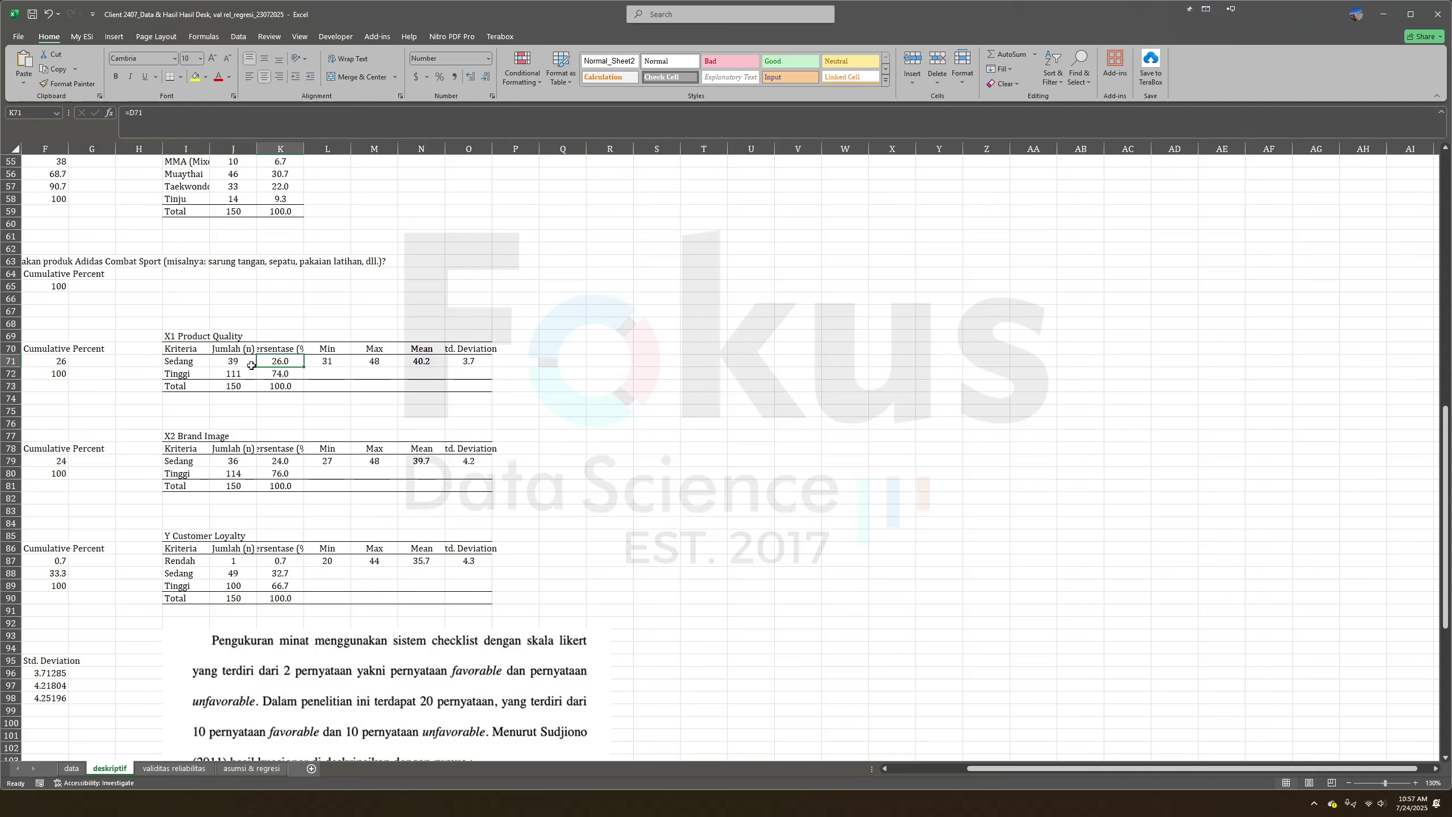
left_click(280, 372)
left_click_drag(283, 349, 469, 387)
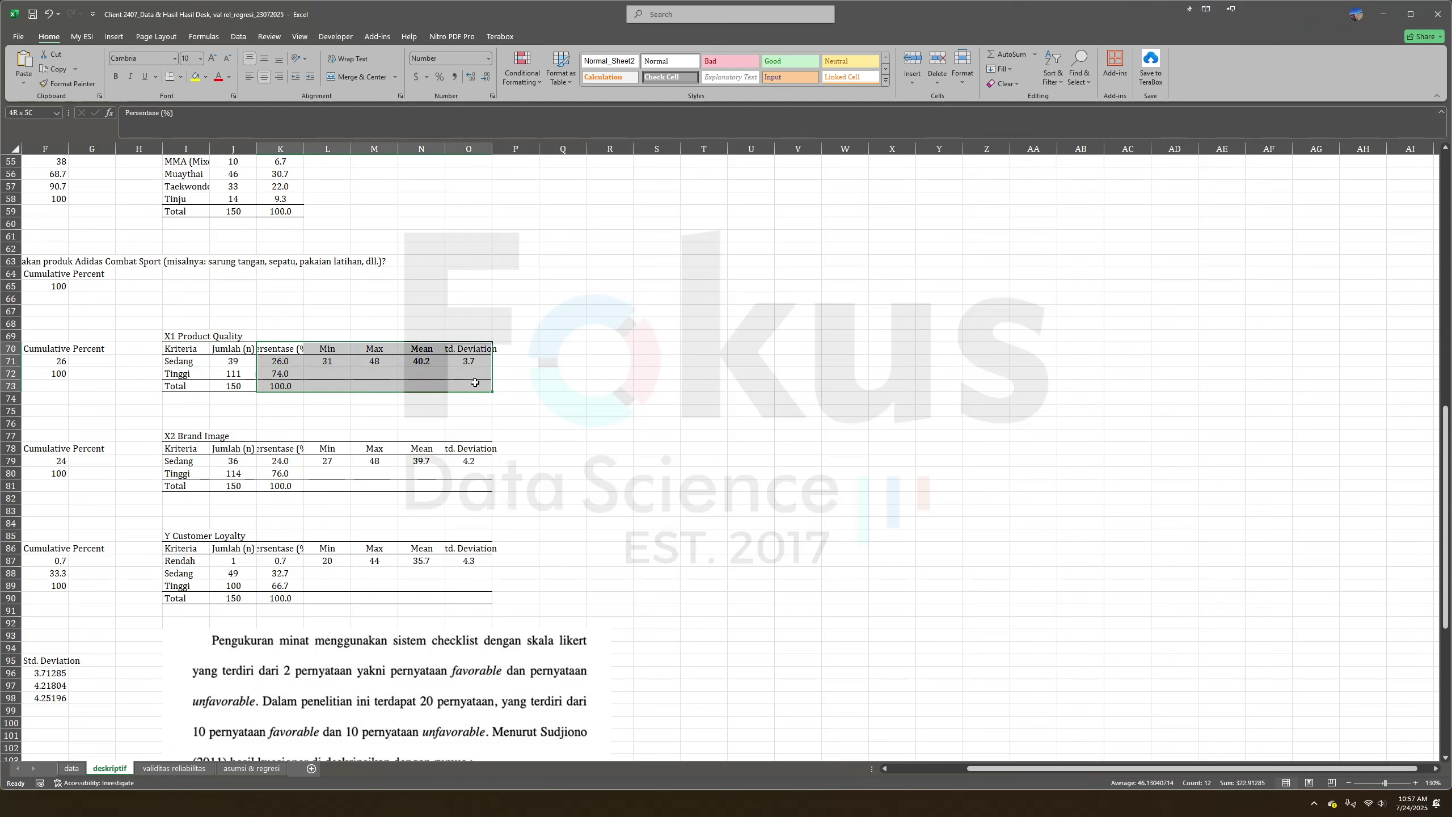
left_click_drag(200, 354, 255, 590)
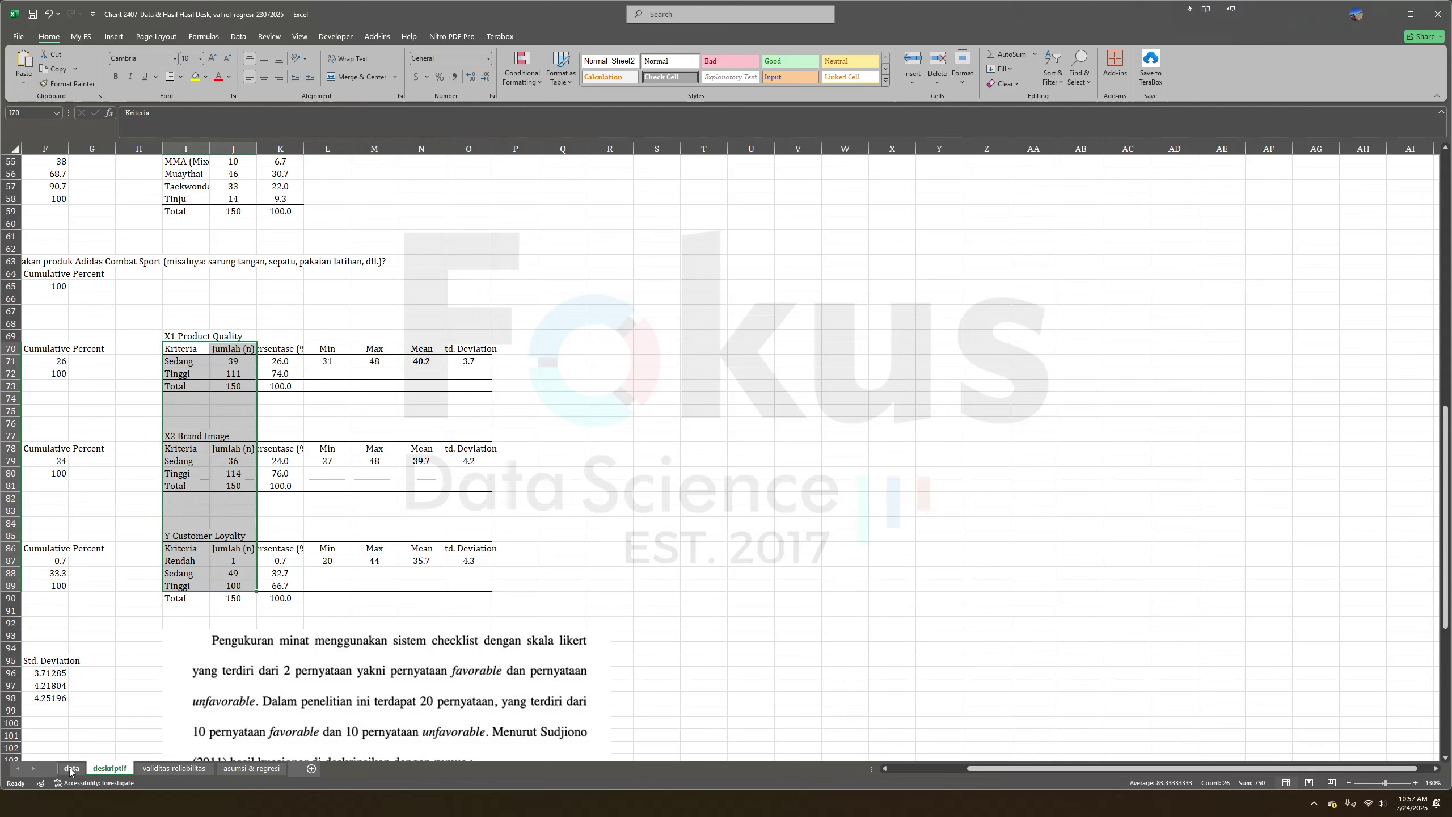
Return to the data sheet and move the scoring-formula picture away from the variable list, so it starts at about column CY.
left_click(71, 769)
left_click(972, 480)
left_click_drag(917, 443, 1020, 294)
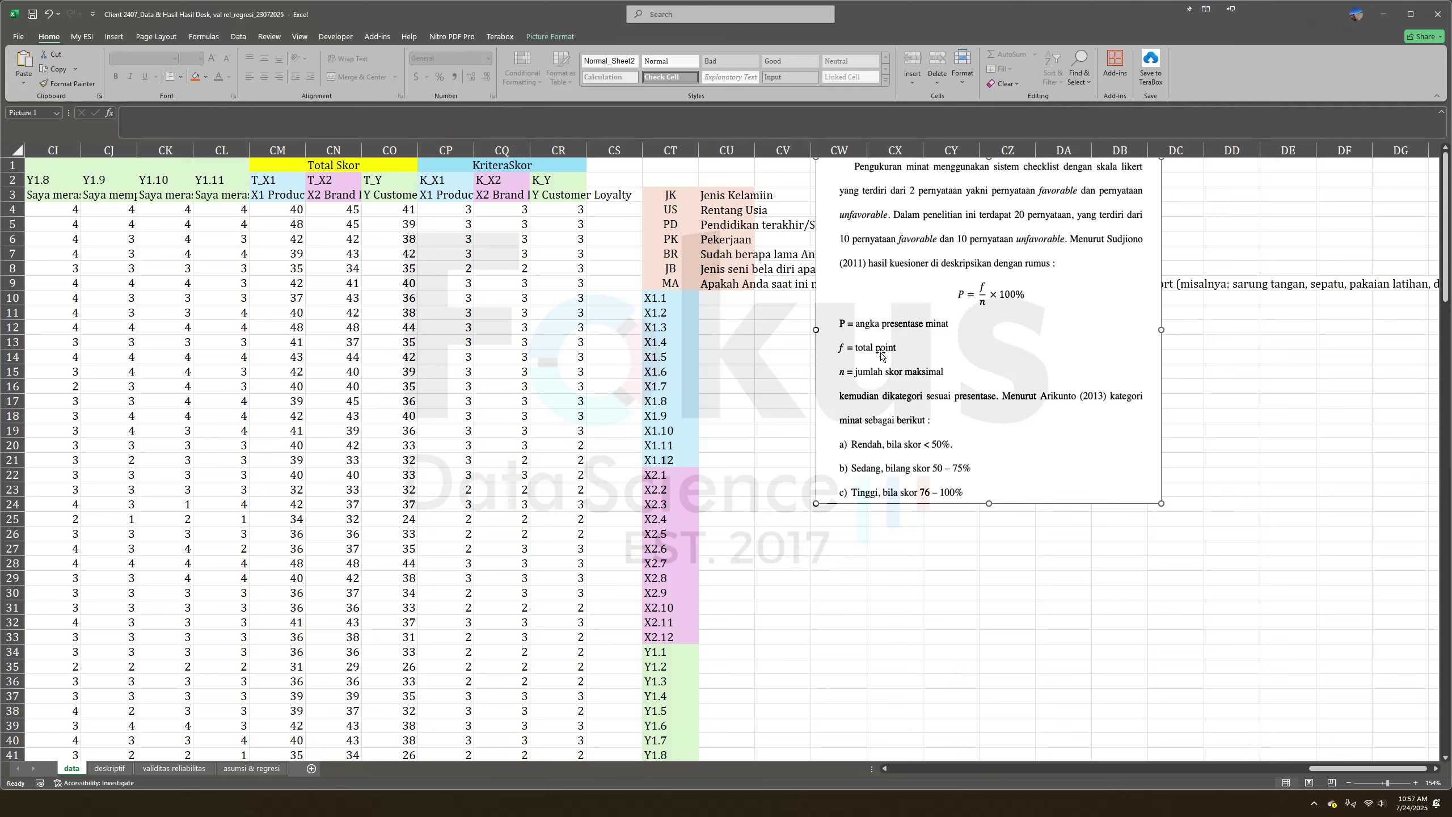
left_click_drag(926, 378, 1039, 388)
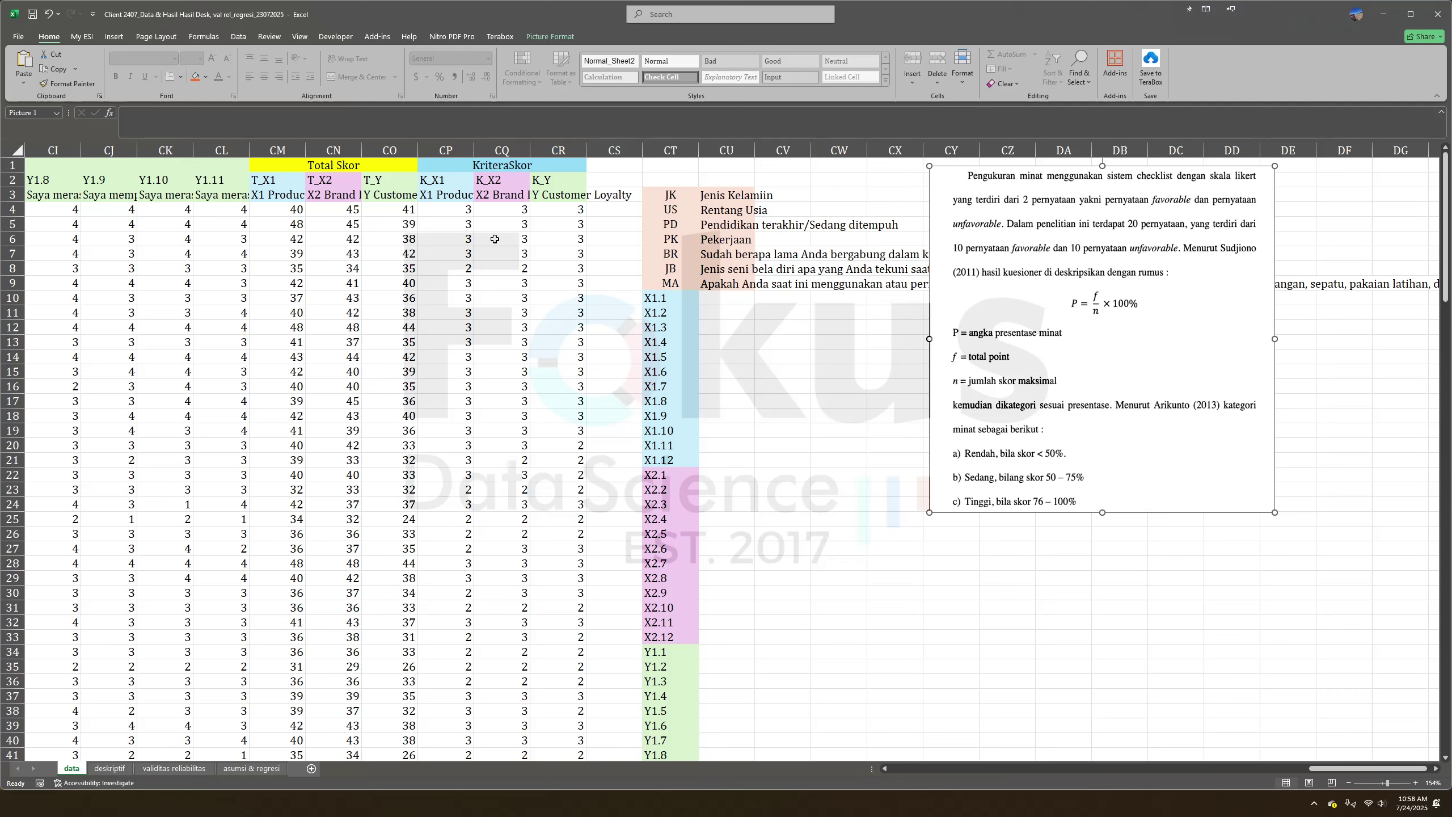
left_click(596, 227)
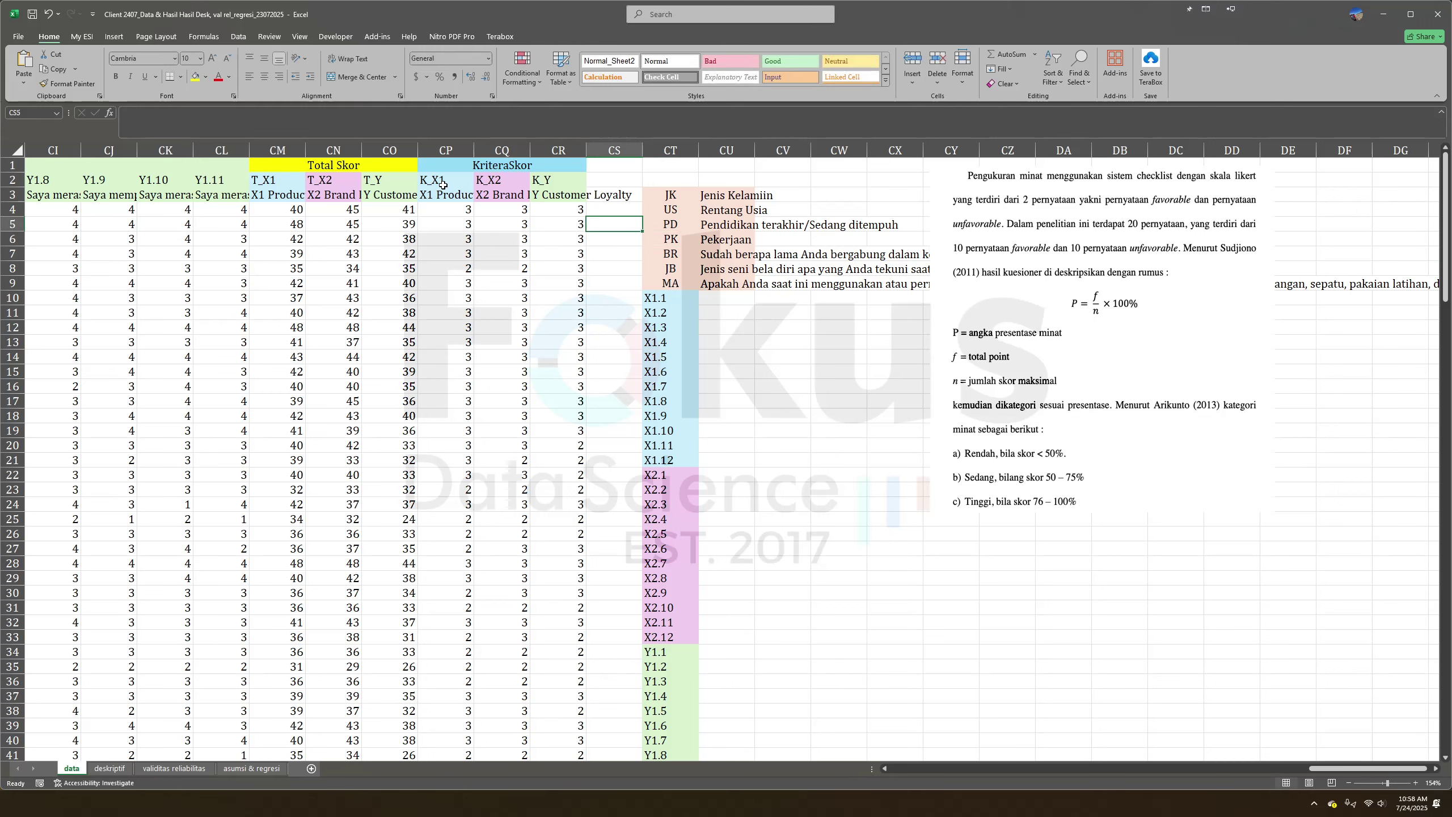
Inspect the K_X1 category formula in cell CP4 and compare it with the scoring rules in the picture.
left_click(443, 182)
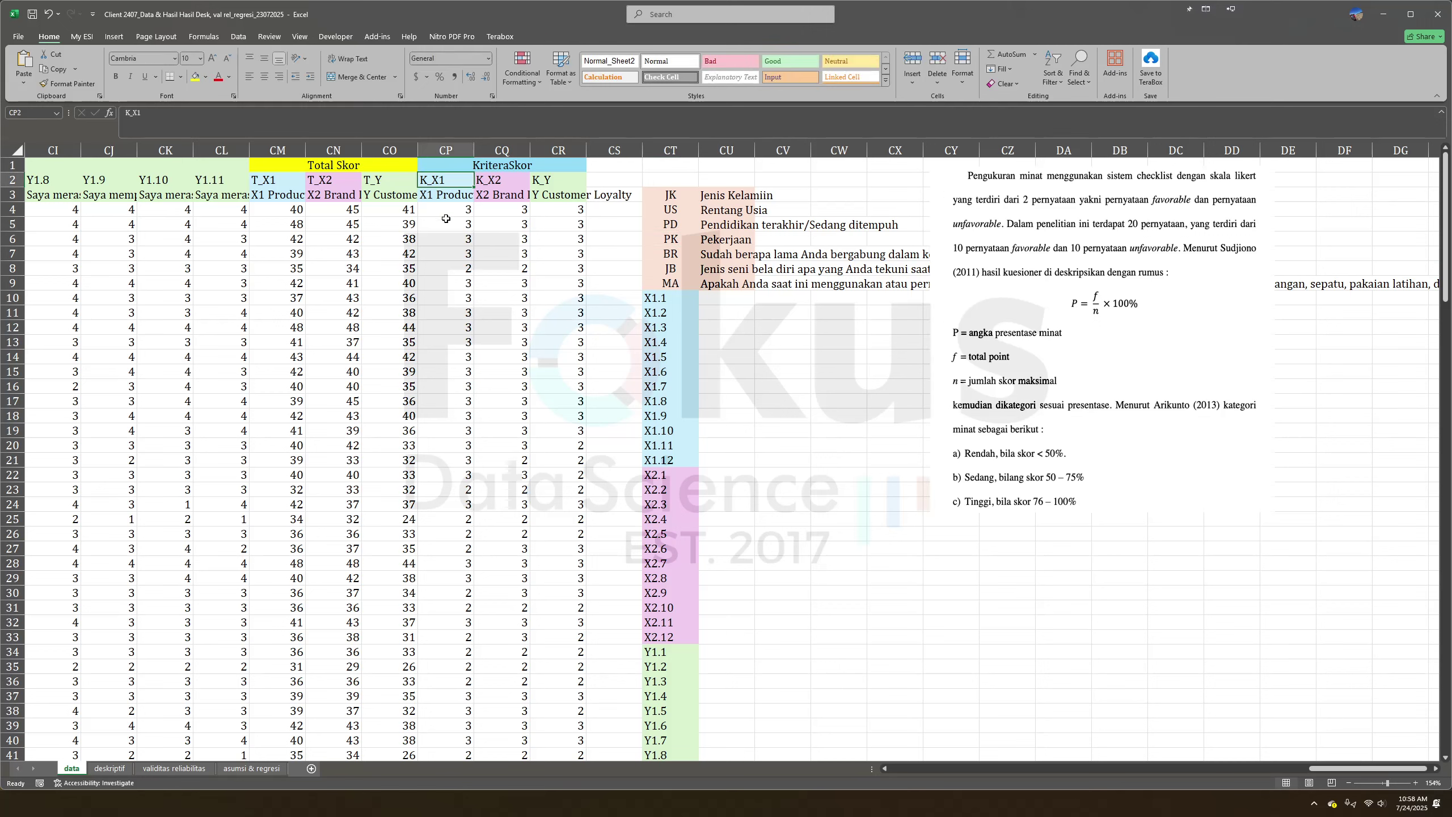
left_click(498, 241)
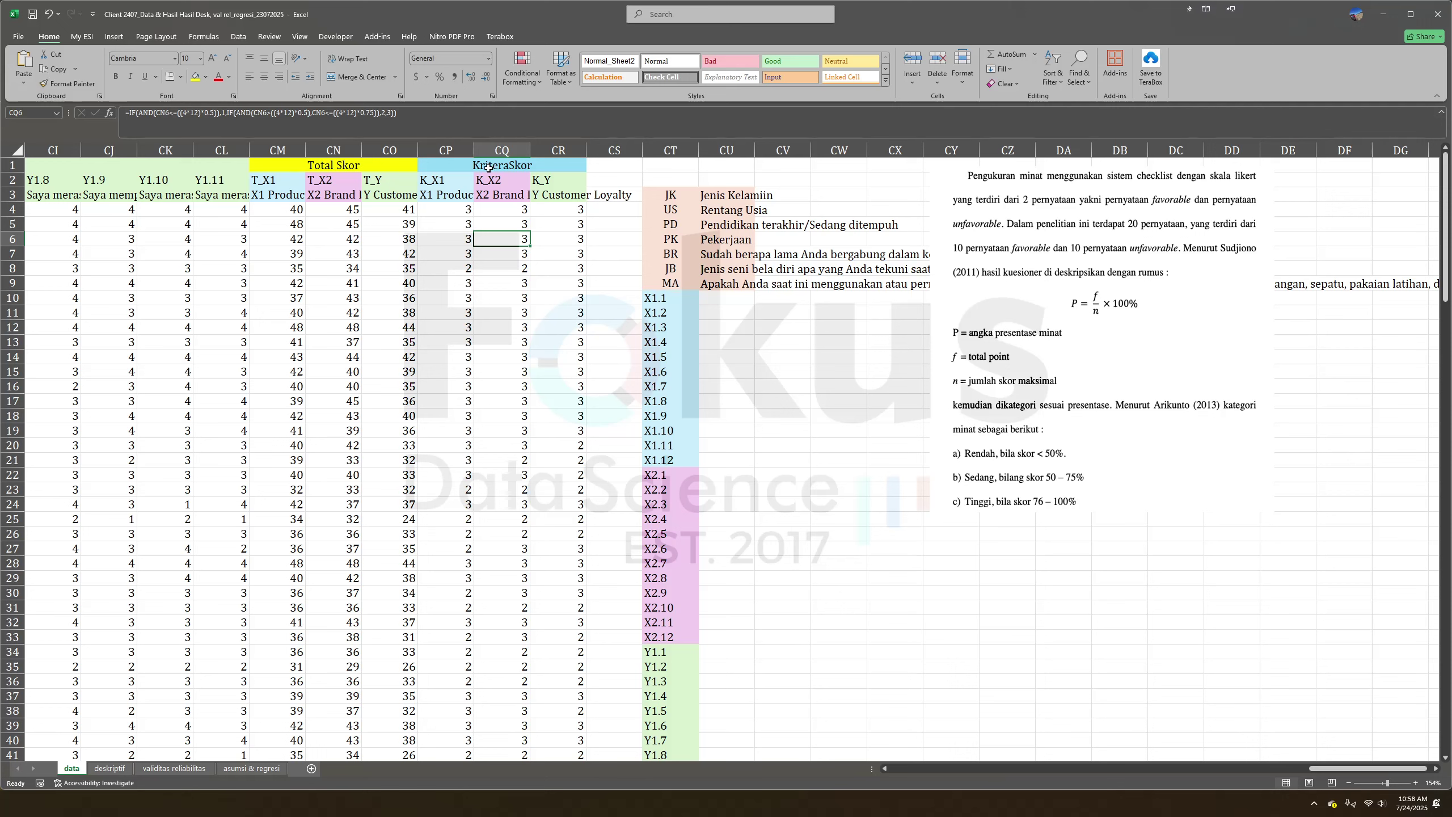
left_click(475, 166)
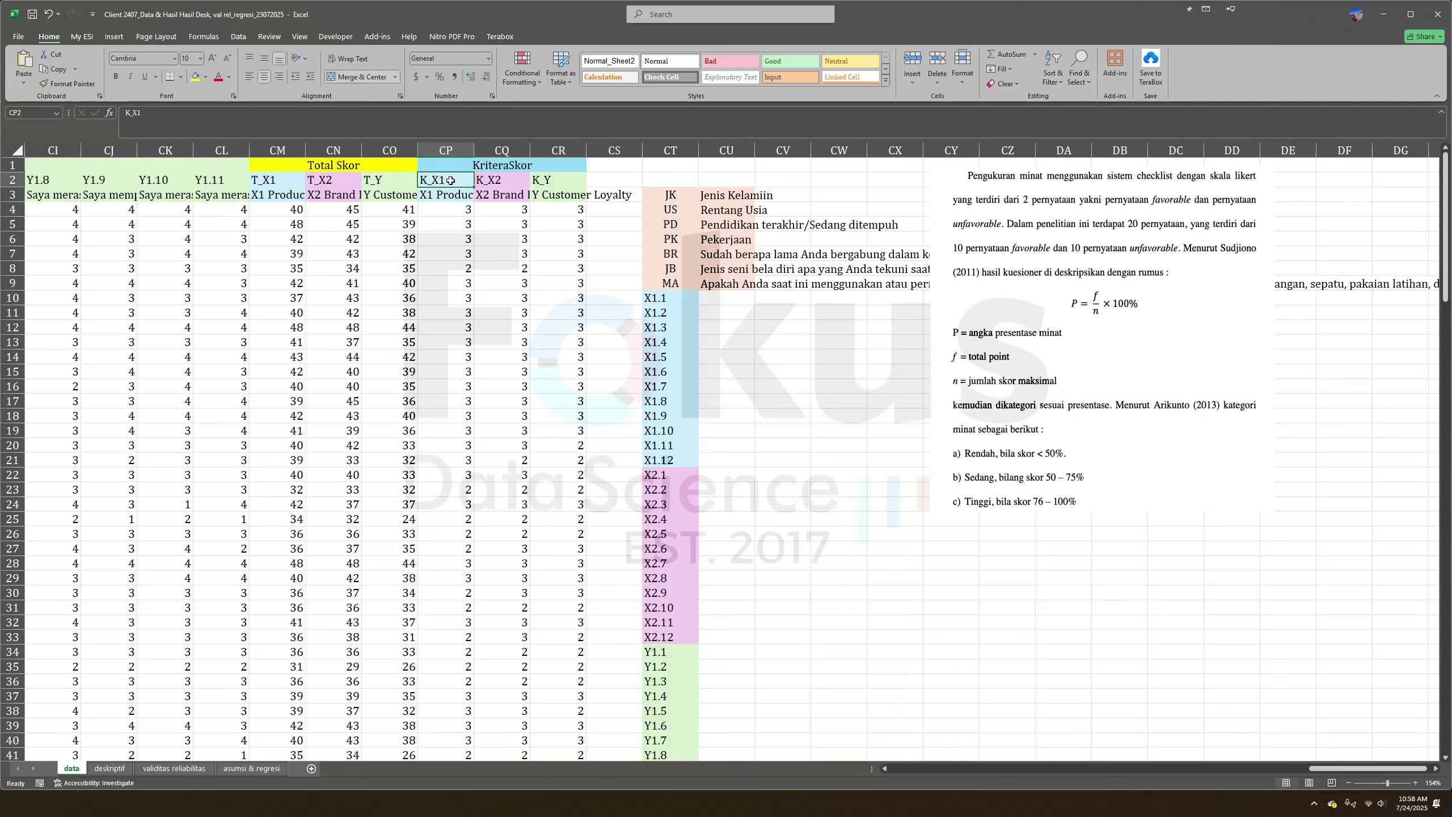
left_click(437, 197)
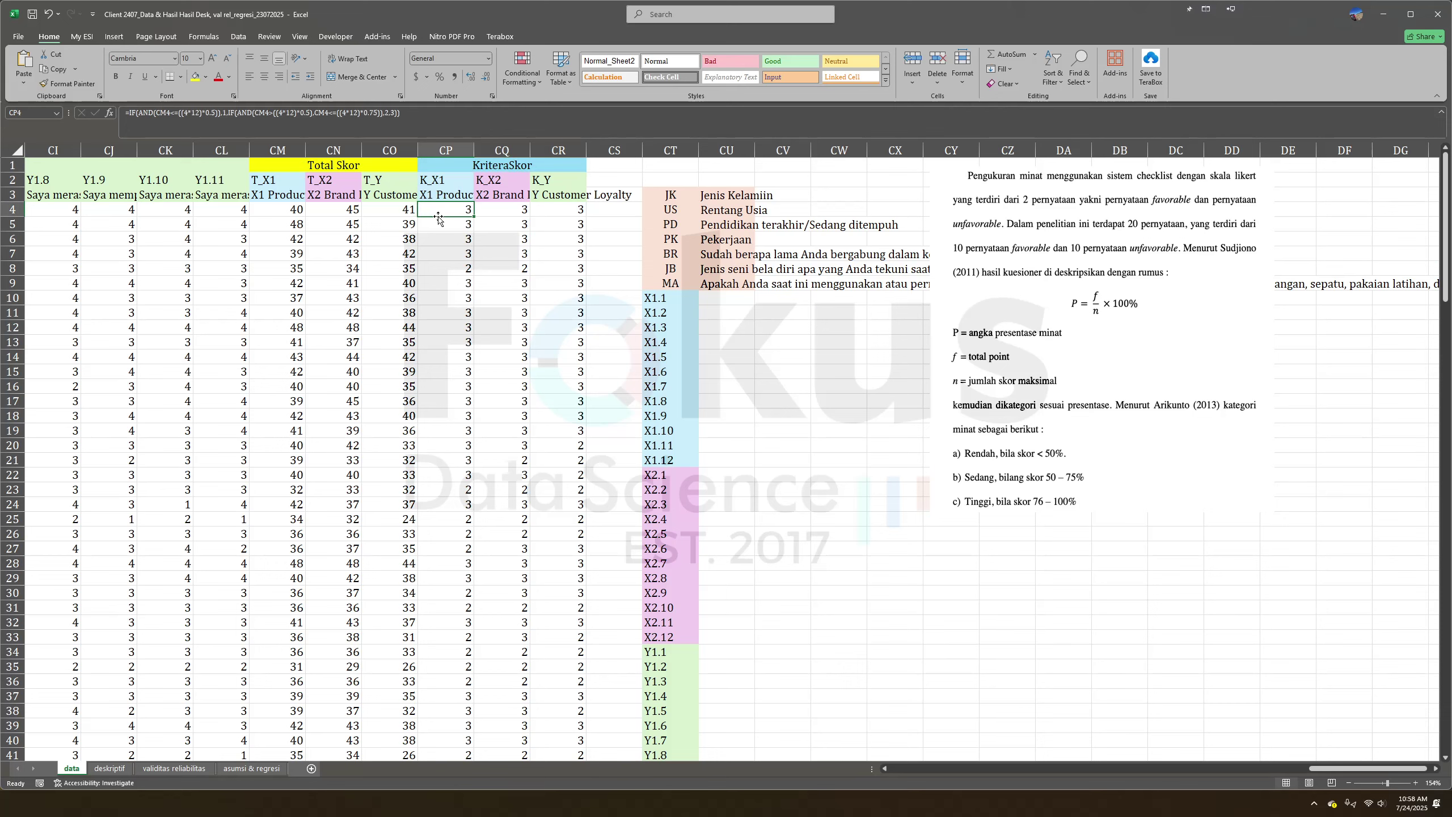
scroll(452, 228, "left", 1)
scroll(452, 228, "left", 3)
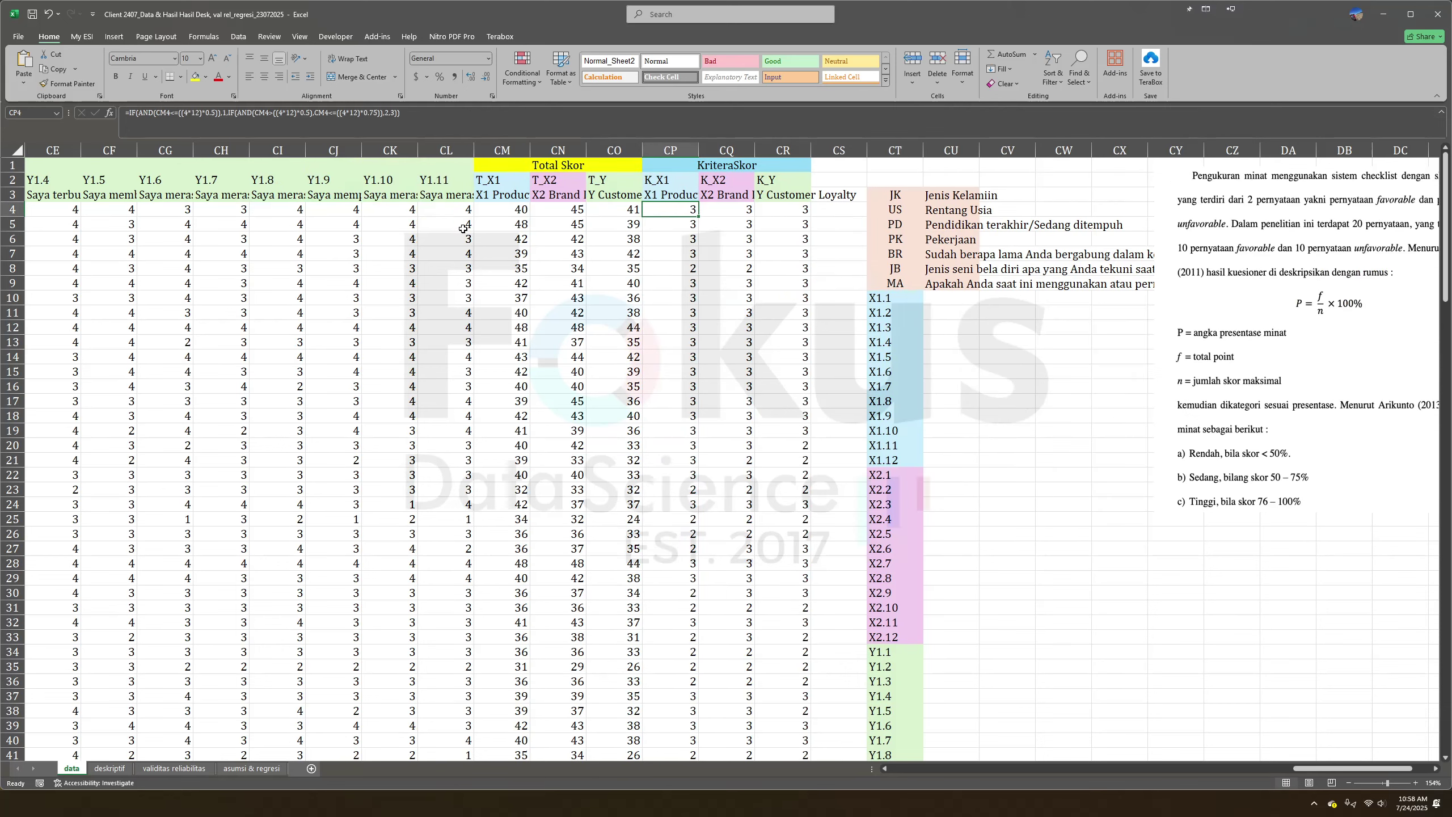
scroll(466, 228, "right", 2)
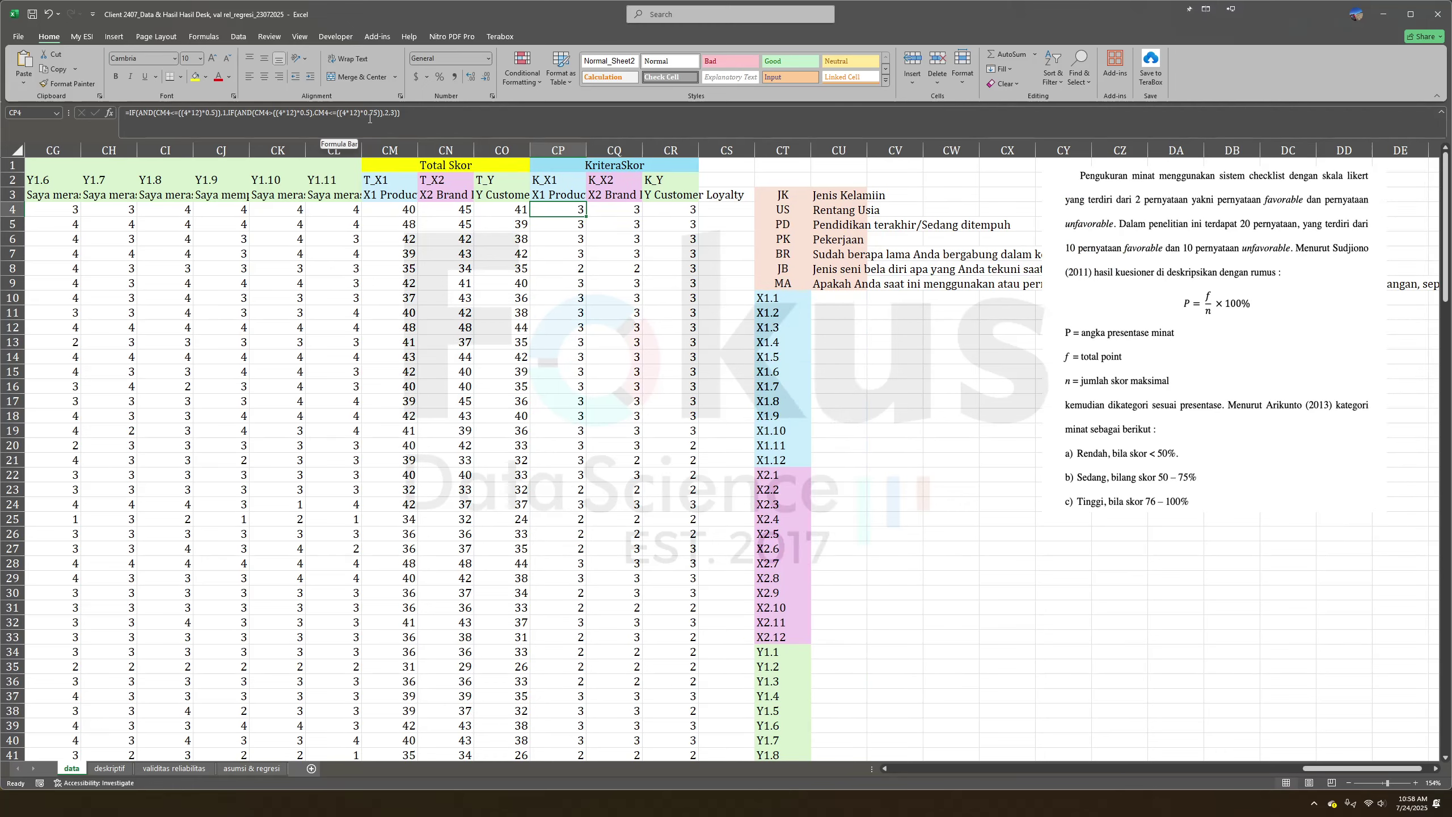
left_click(1141, 390)
left_click(550, 210)
Select the Product Quality headers X1.1 to X1.12 and inspect the score conversion formula in cell BD4.
scroll(597, 240, "left", 1)
scroll(586, 249, "left", 15)
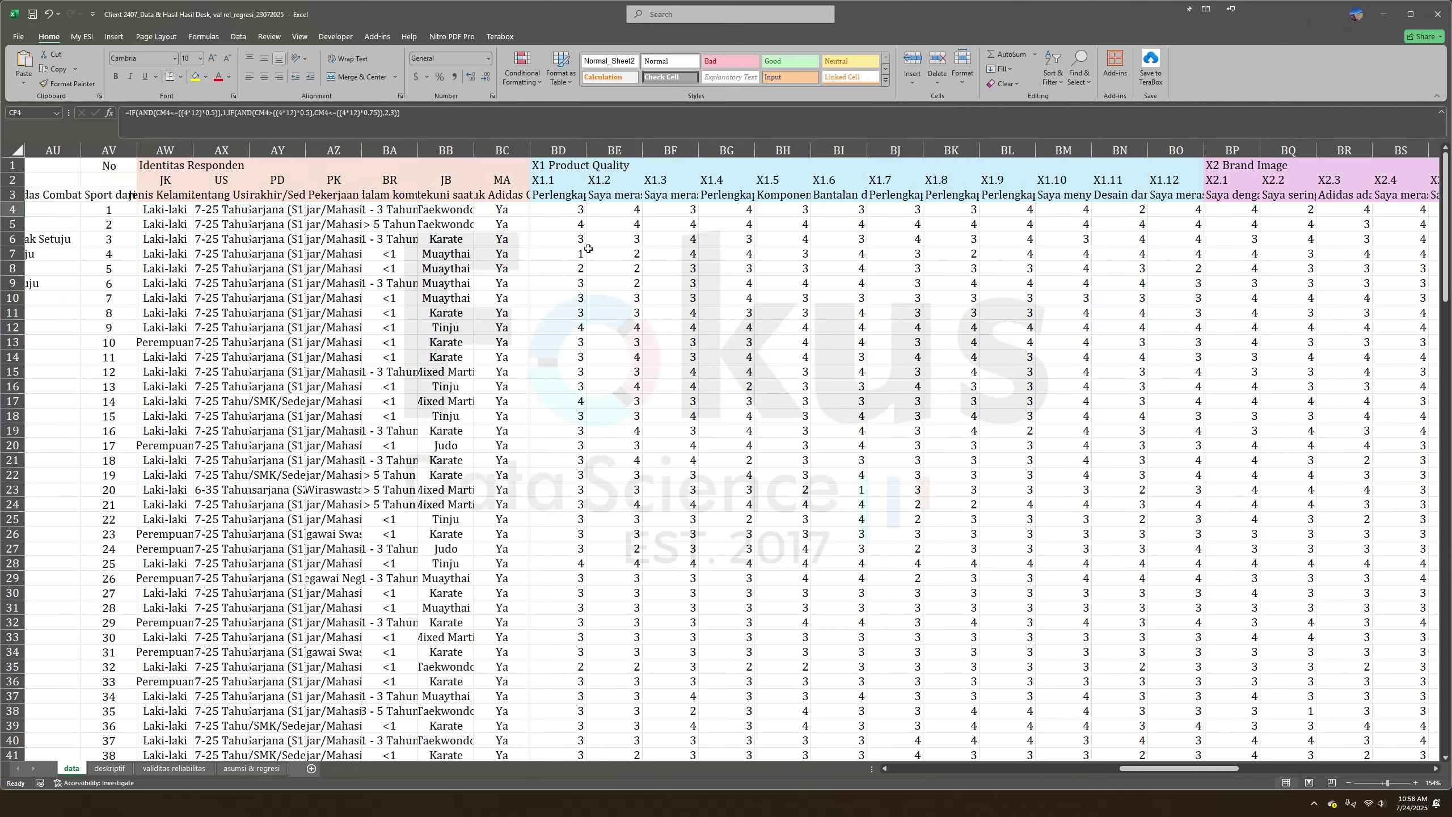
left_click_drag(552, 180, 1175, 196)
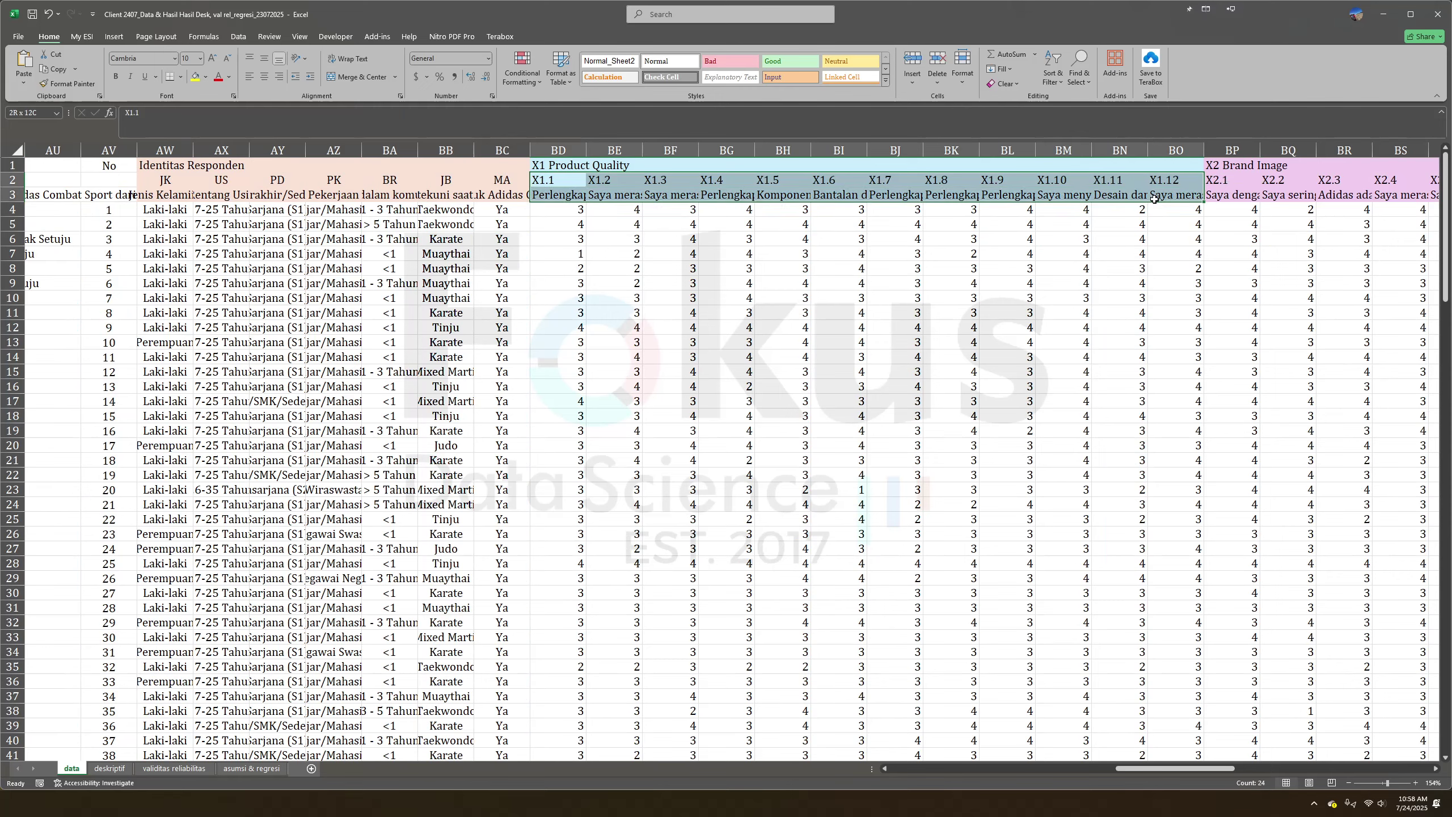
left_click(575, 210)
scroll(936, 217, "right", 3)
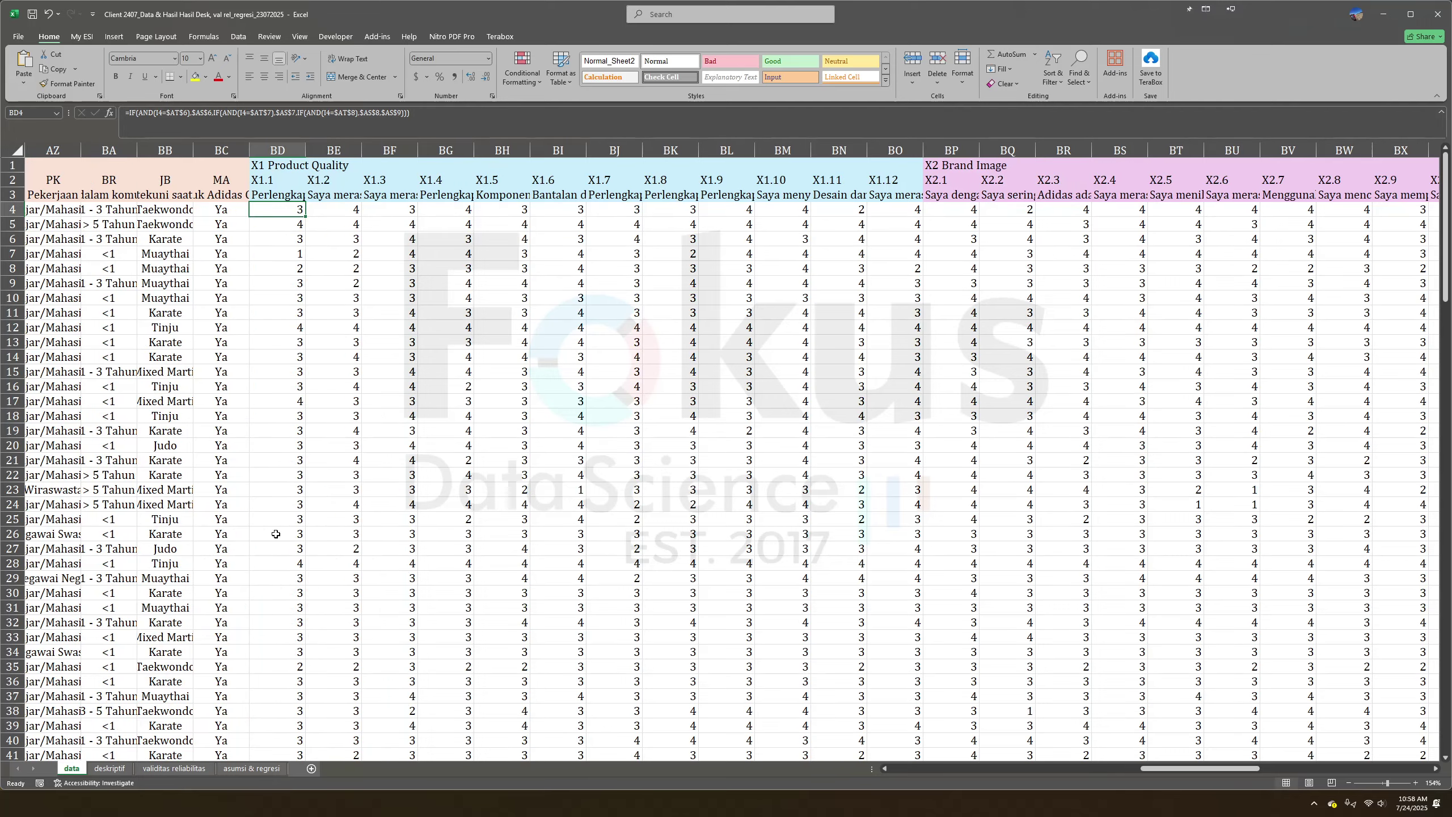
Switch to the thesis document in Word and look back through the instrument tables to Table 3 Answer Type.
key("alt+Tab")
scroll(942, 596, "down", 5)
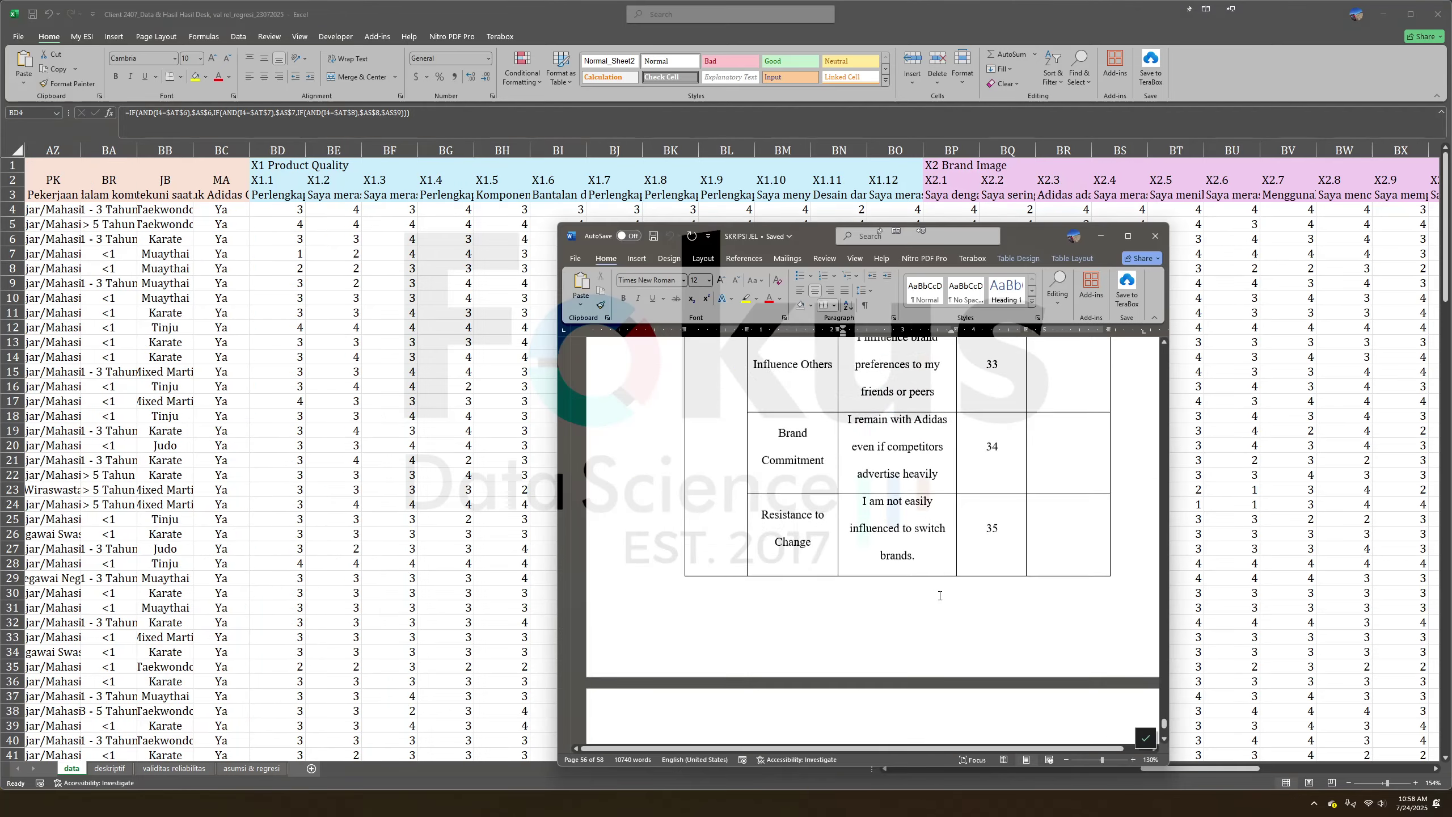
scroll(941, 596, "up", 15)
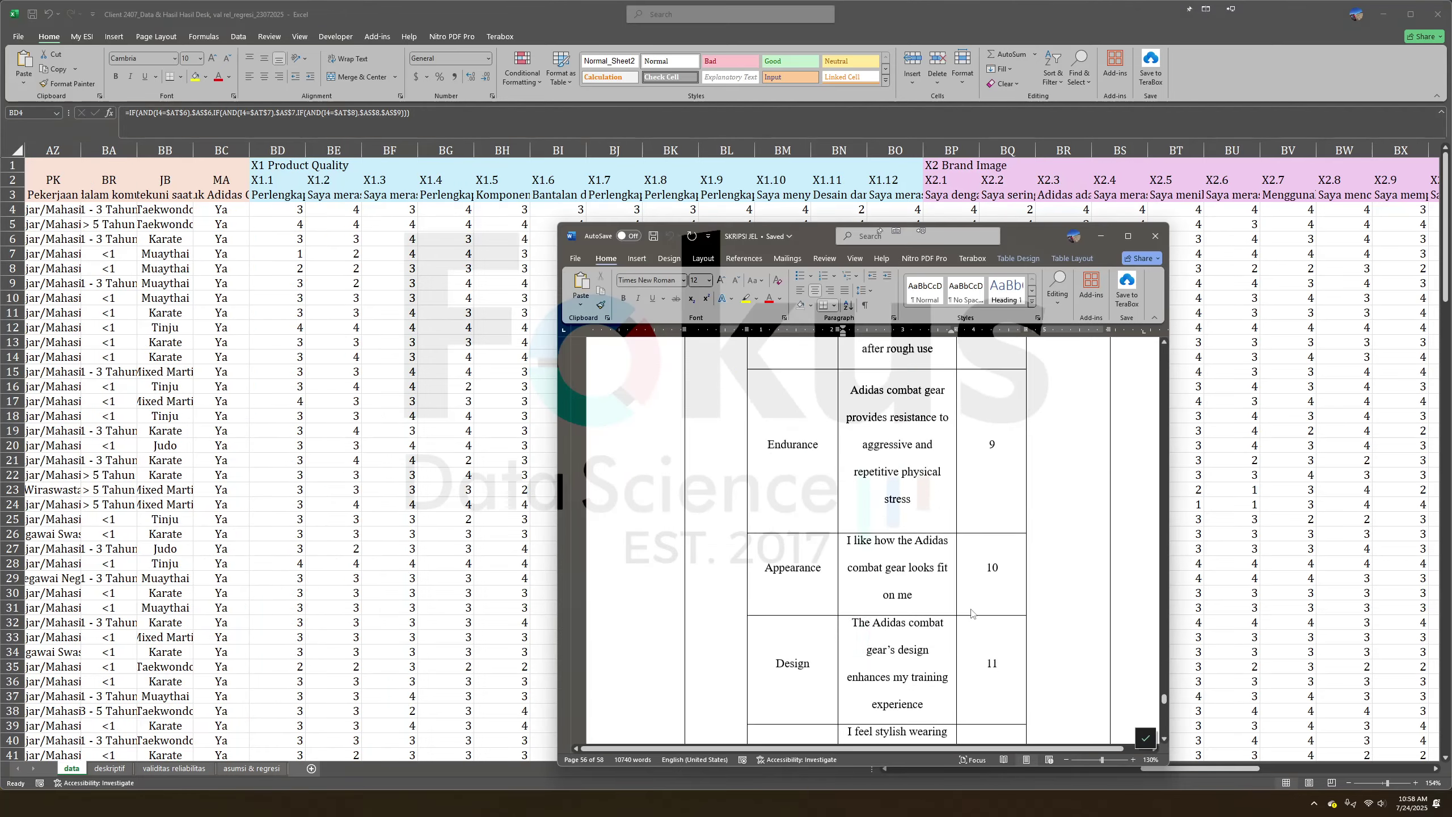
scroll(971, 611, "up", 15)
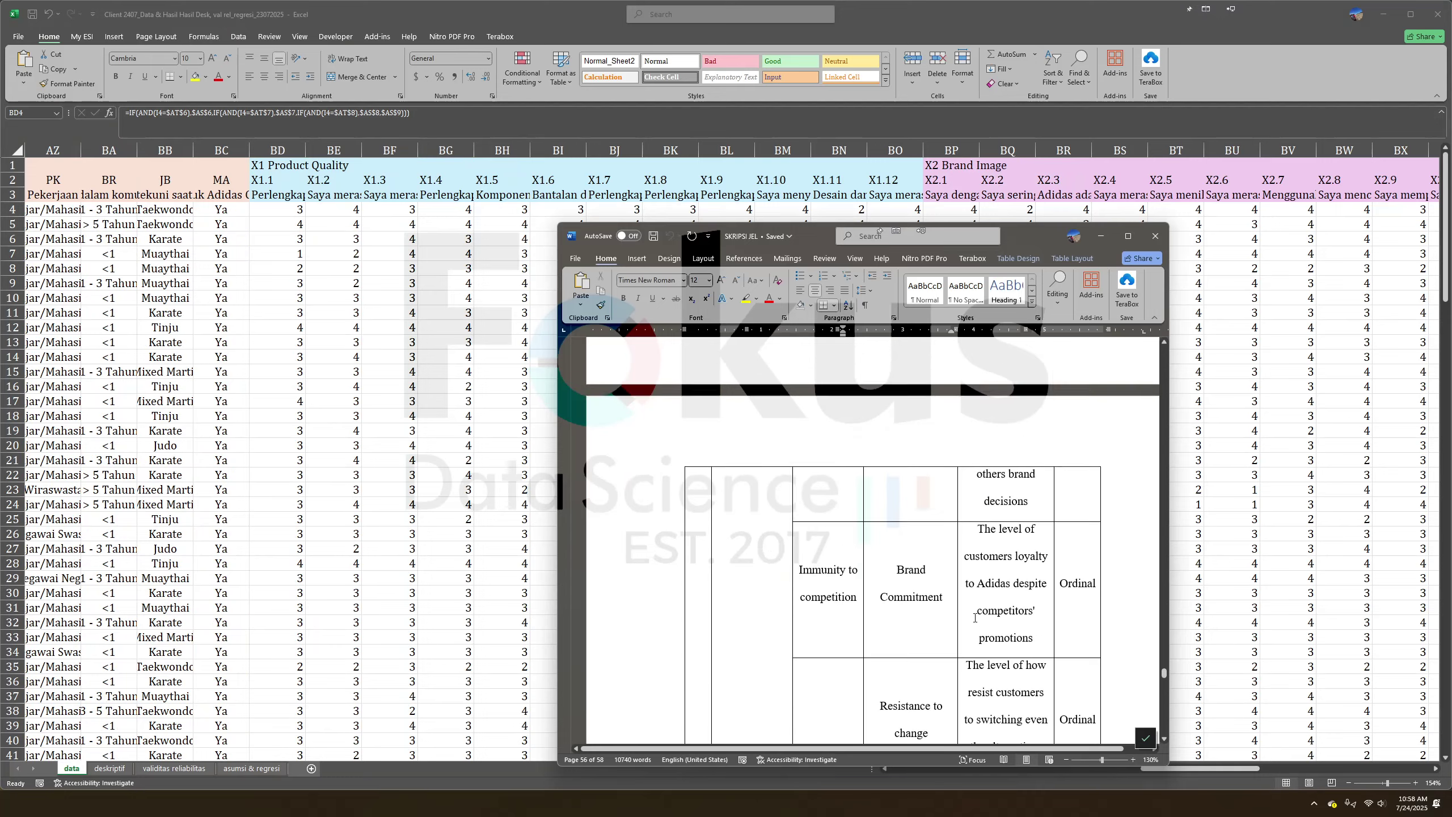
scroll(975, 618, "up", 10)
scroll(975, 621, "up", 20)
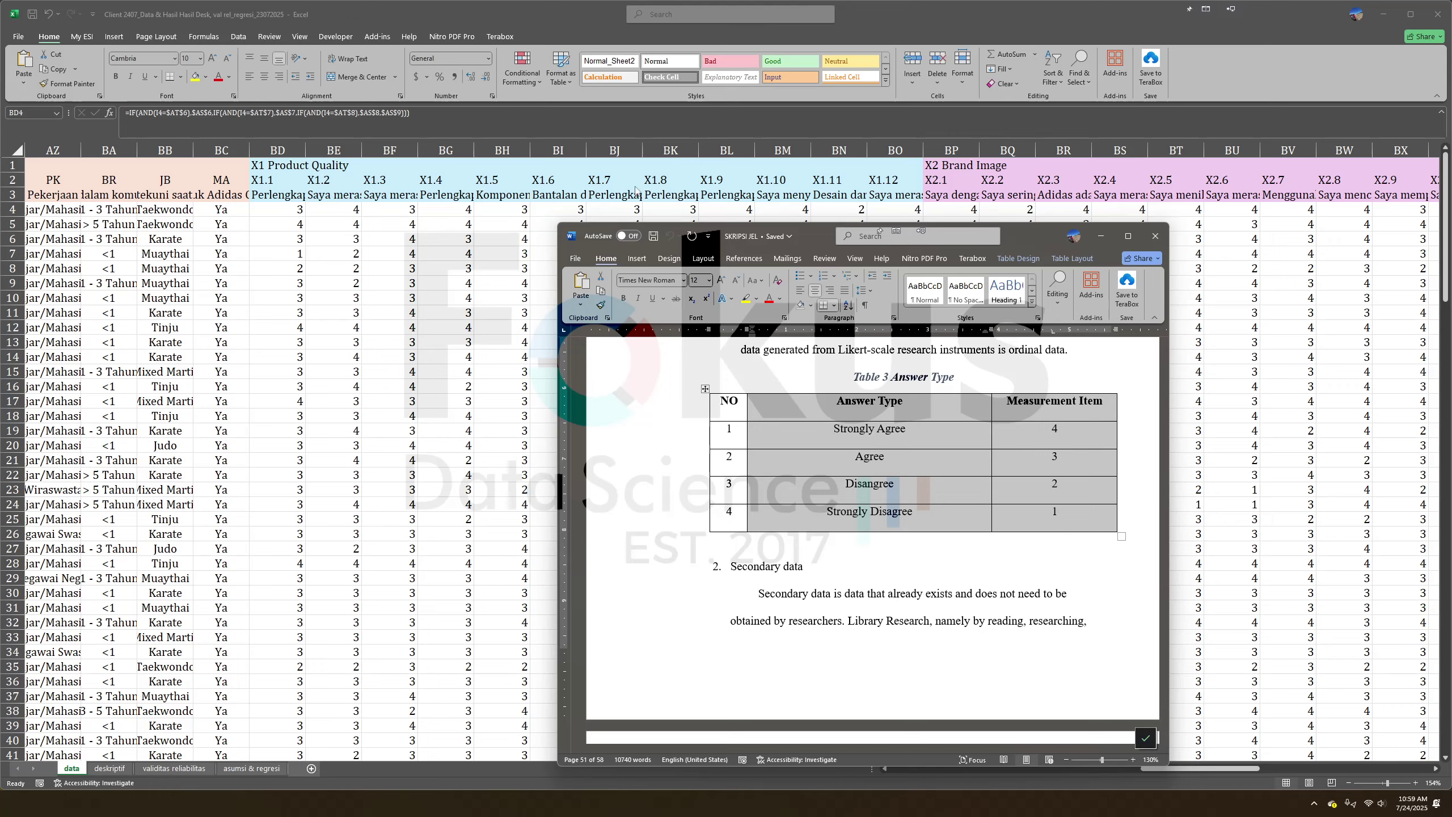
Return to the data sheet in Excel and select the last Product Quality item header, X1.12.
left_click(890, 193)
left_click(894, 180)
scroll(950, 290, "right", 6)
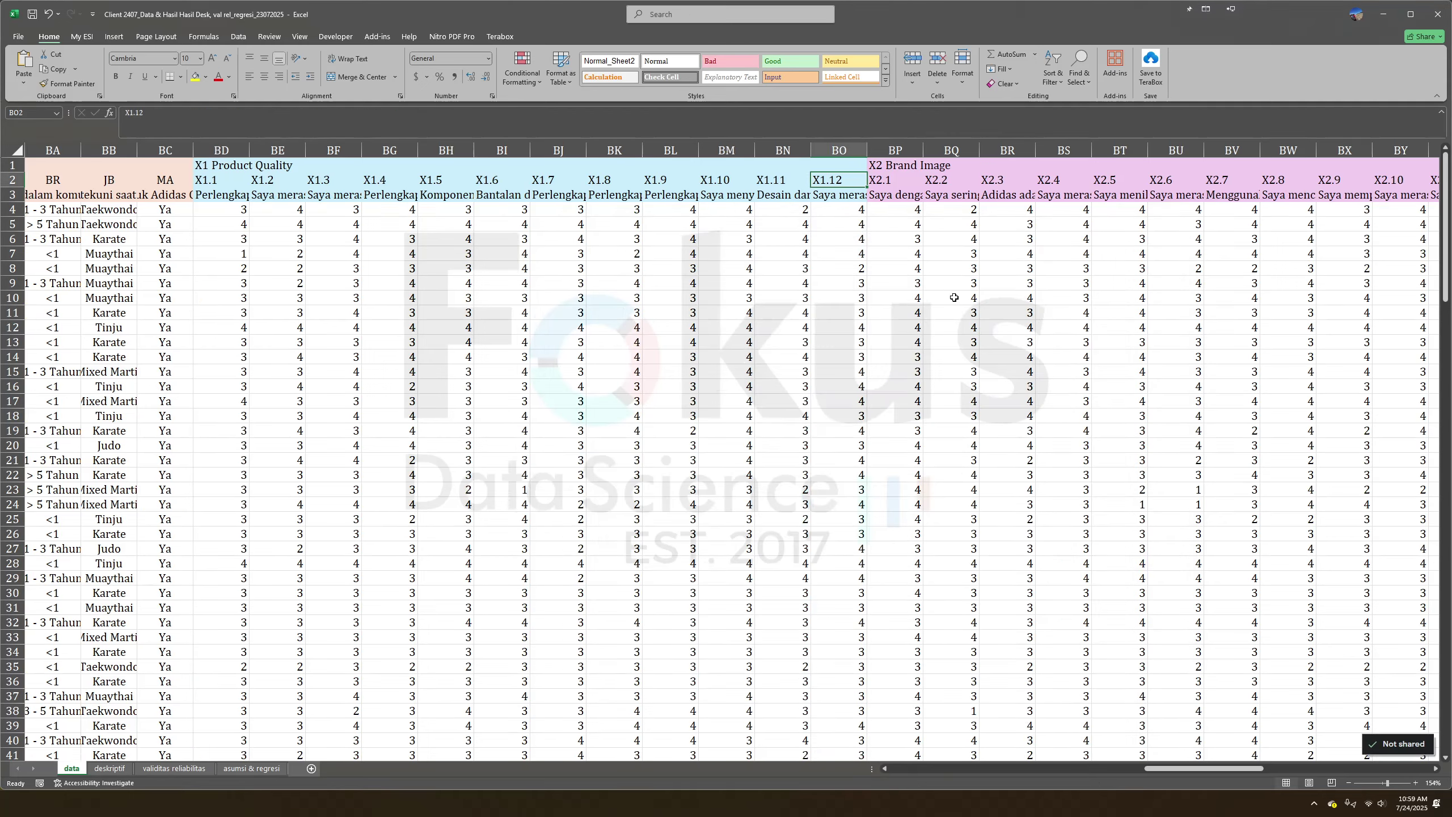
Move the scoring-formula picture further from the variable list, so it starts at about column CZ.
scroll(962, 309, "right", 6)
left_click_drag(859, 390, 946, 390)
left_click(626, 367)
Calculate the maximum Product Quality score in cell CV12 with the formula =4*12.
left_click(618, 326)
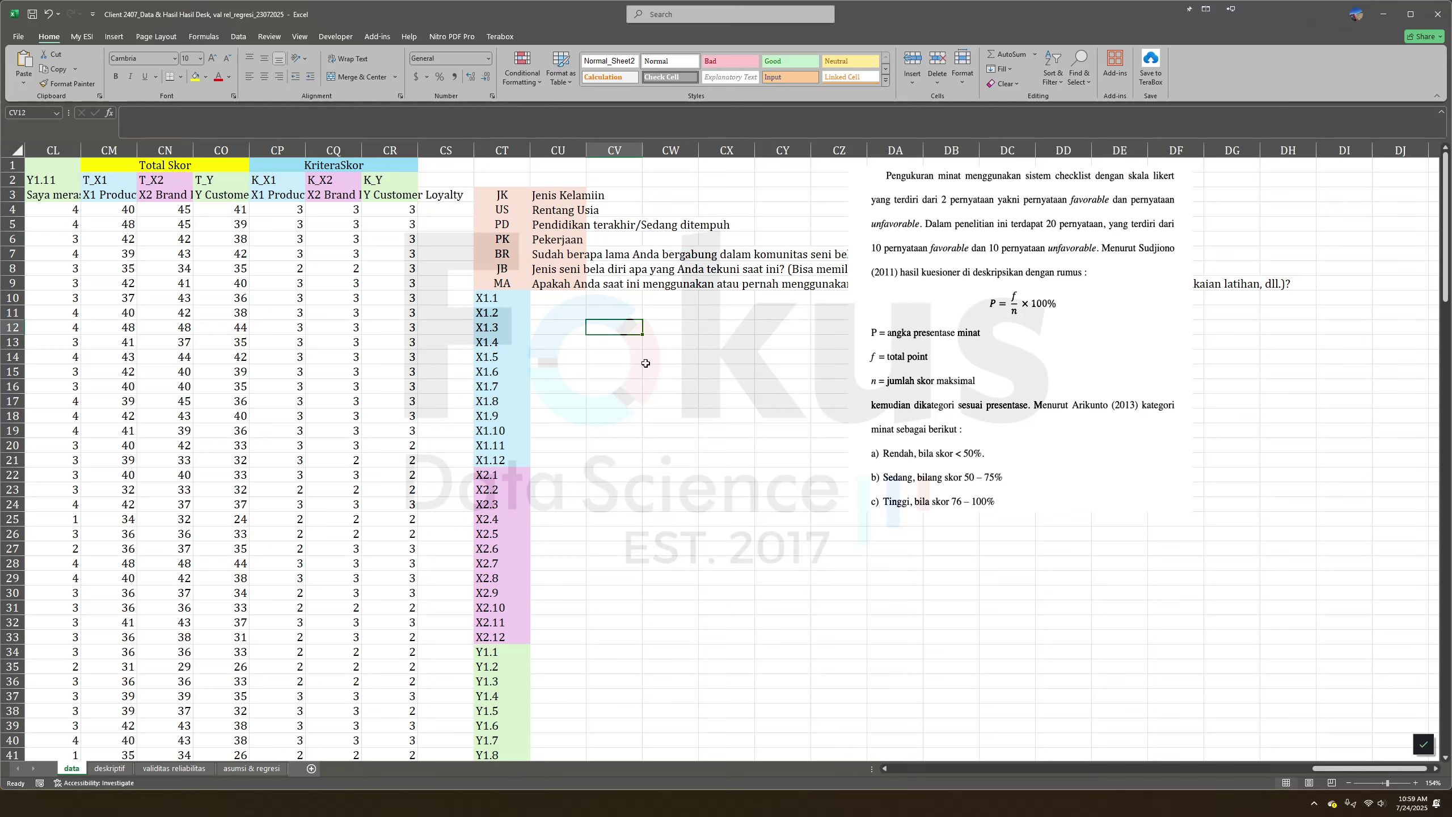
type("=")
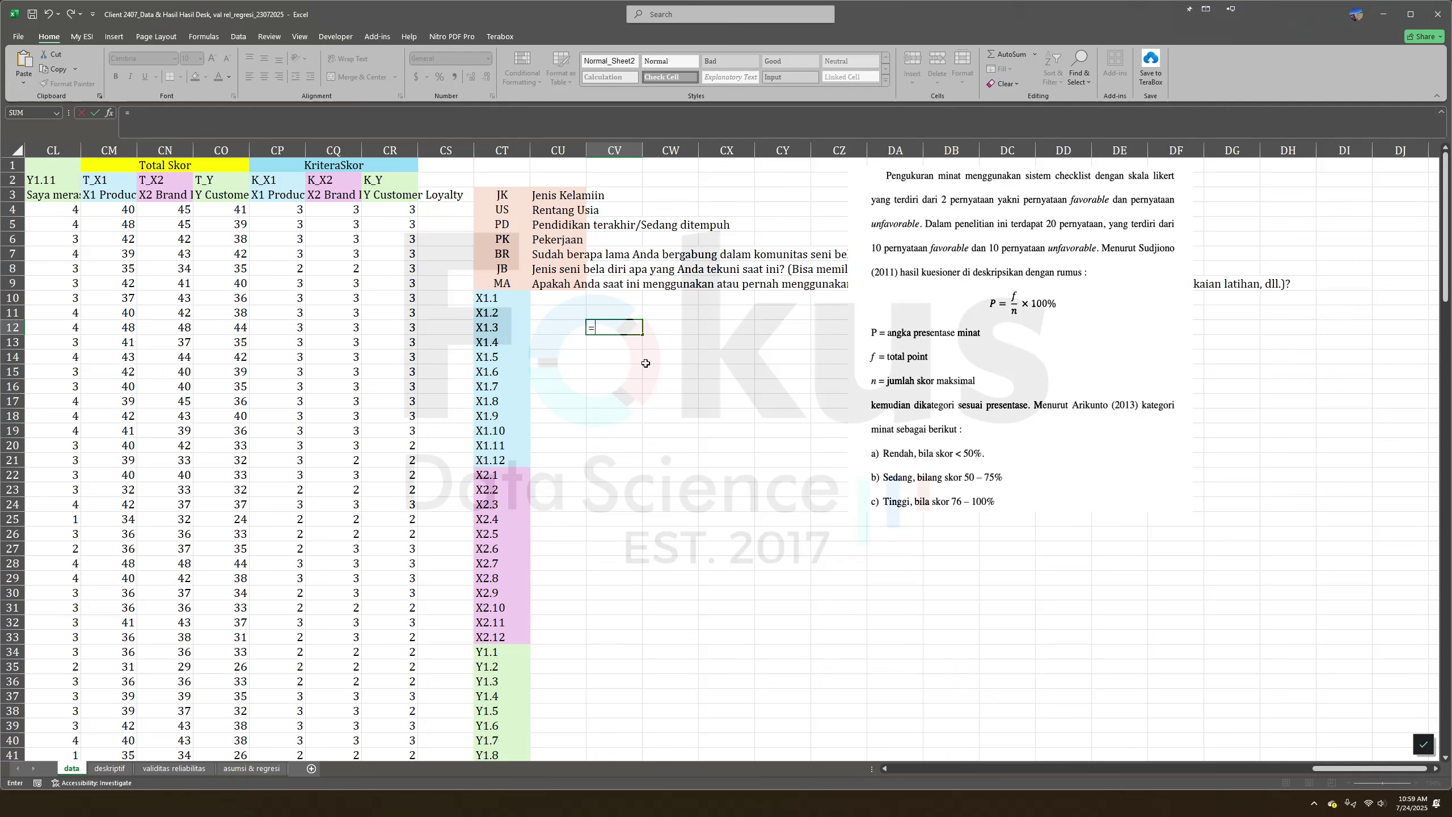
type("4")
type("8")
key("Return")
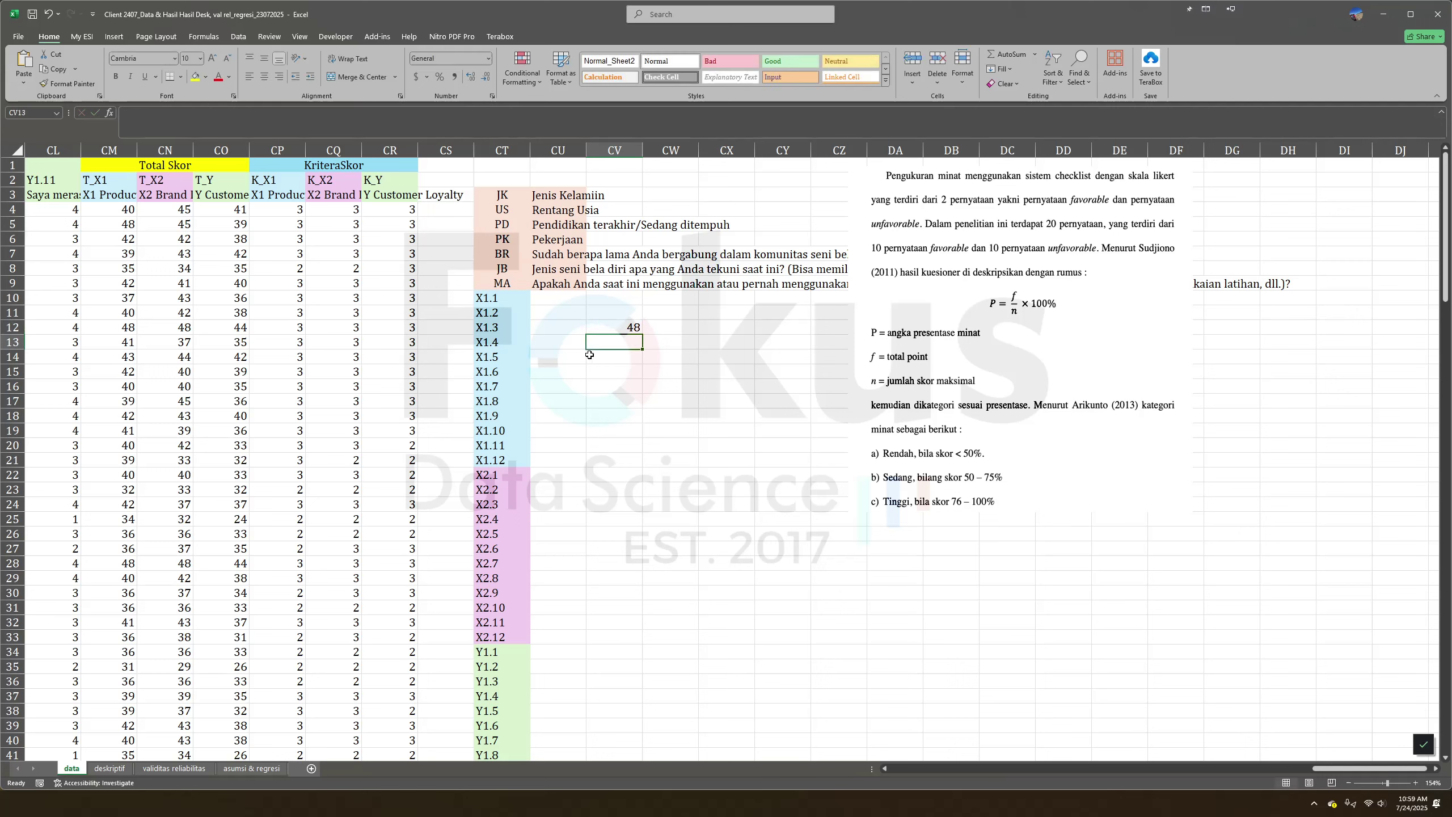
Move the maximum score formula from CV12 to cell CW11.
left_click(634, 327)
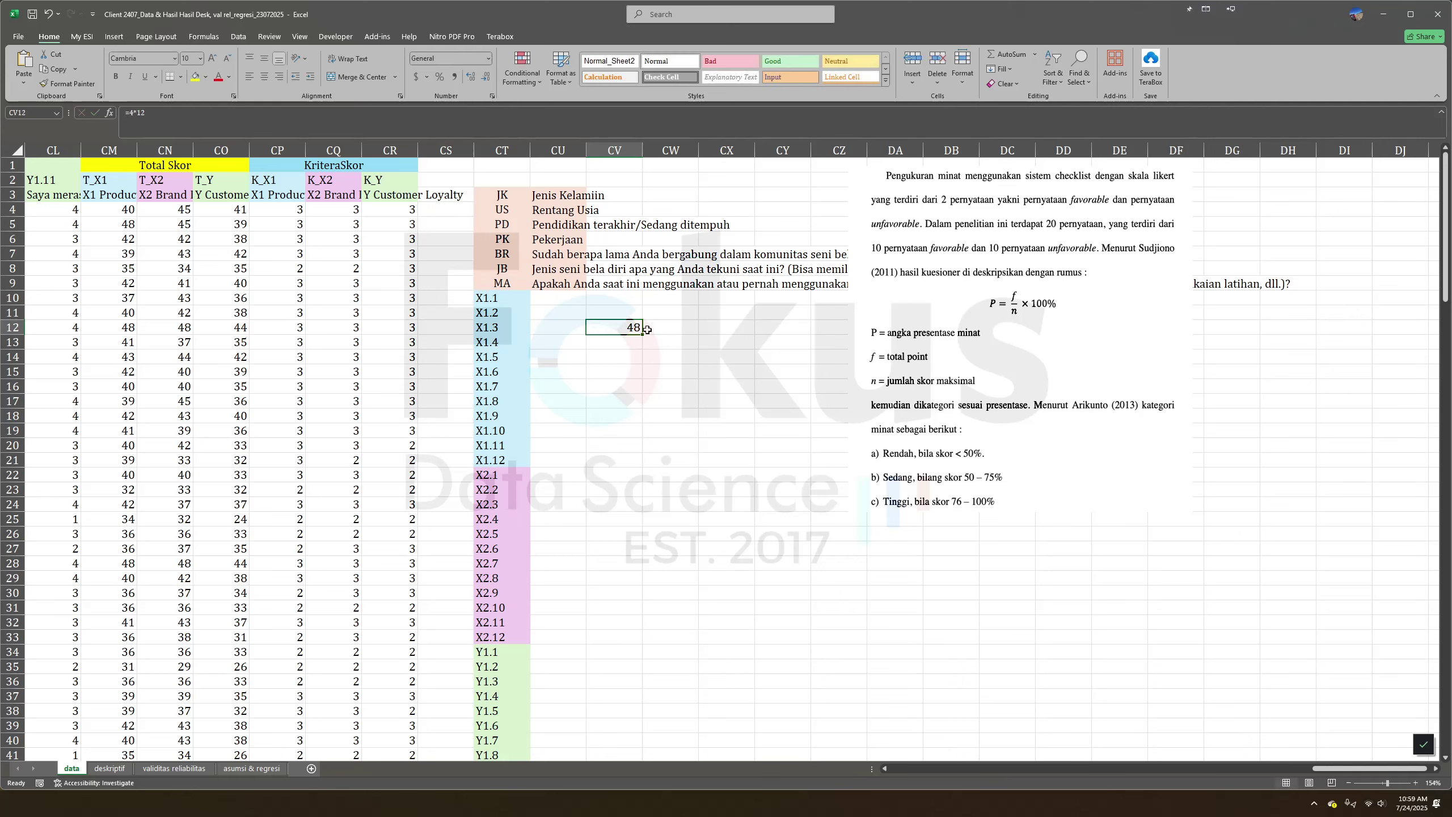
left_click_drag(642, 331, 682, 318)
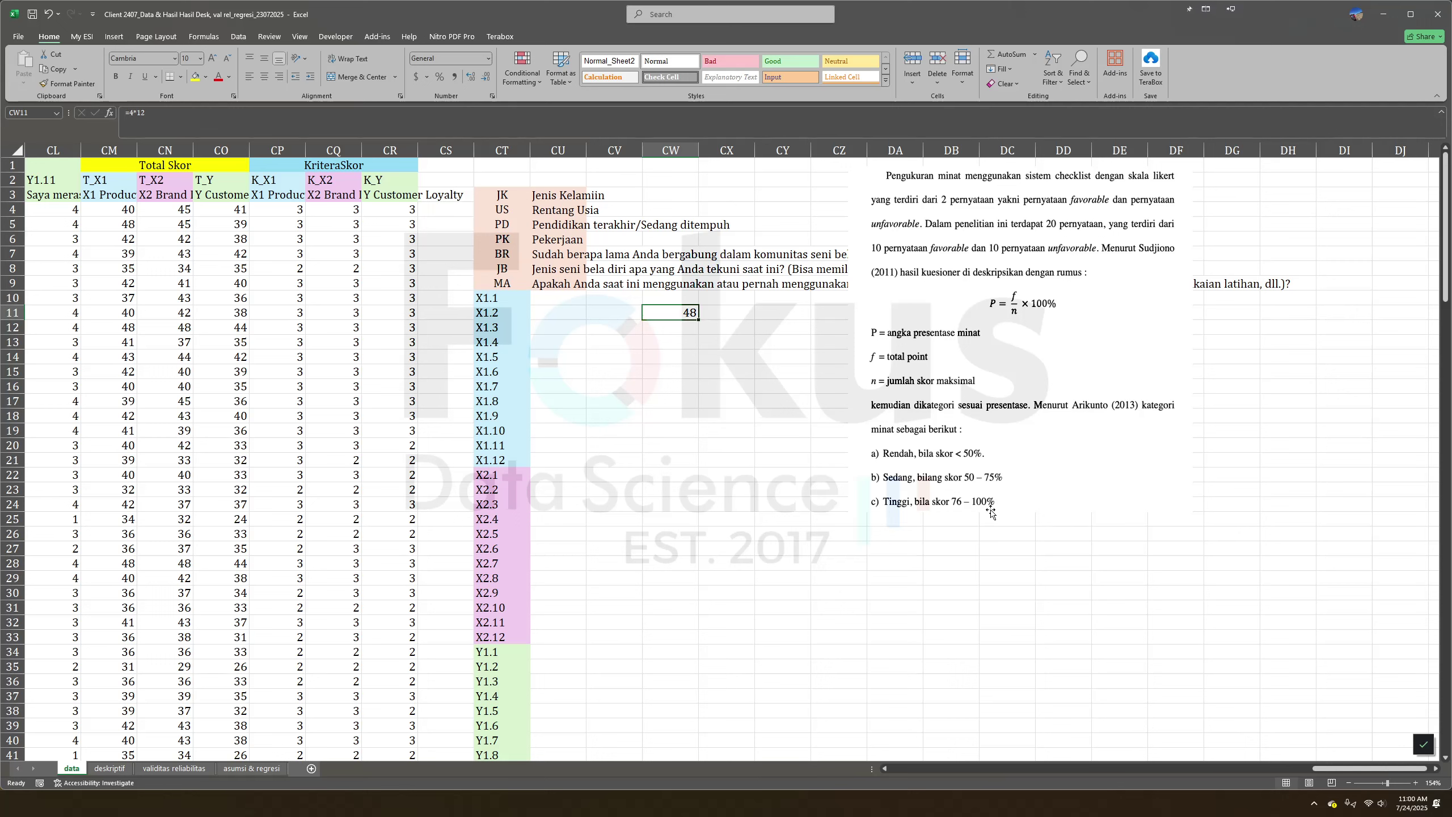
left_click(658, 387)
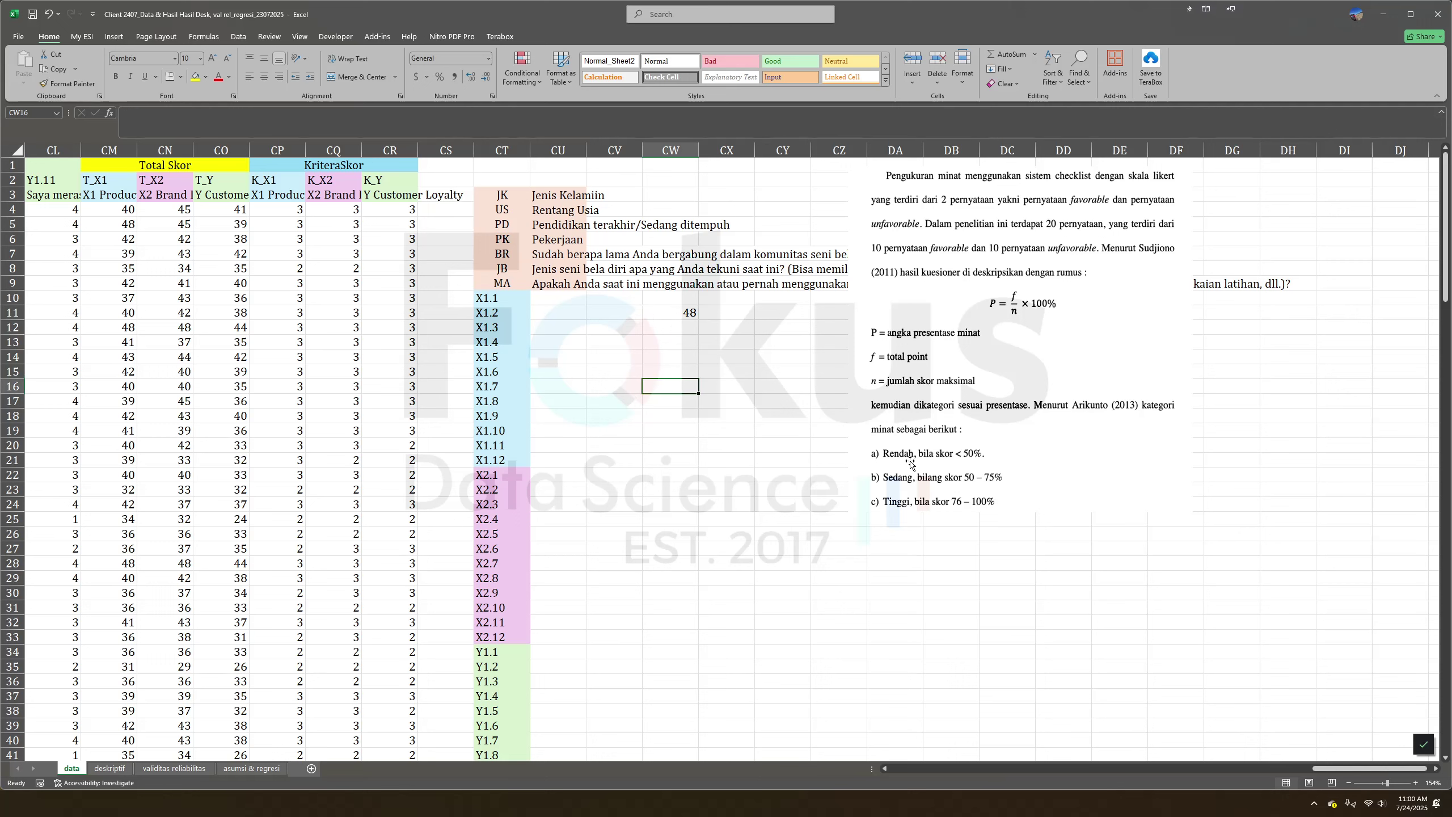
left_click(685, 320)
Label the maximum score "Skor maksimal" in cell CV11 and widen column CV to fit the text.
left_click(614, 316)
type("Skor maksimal")
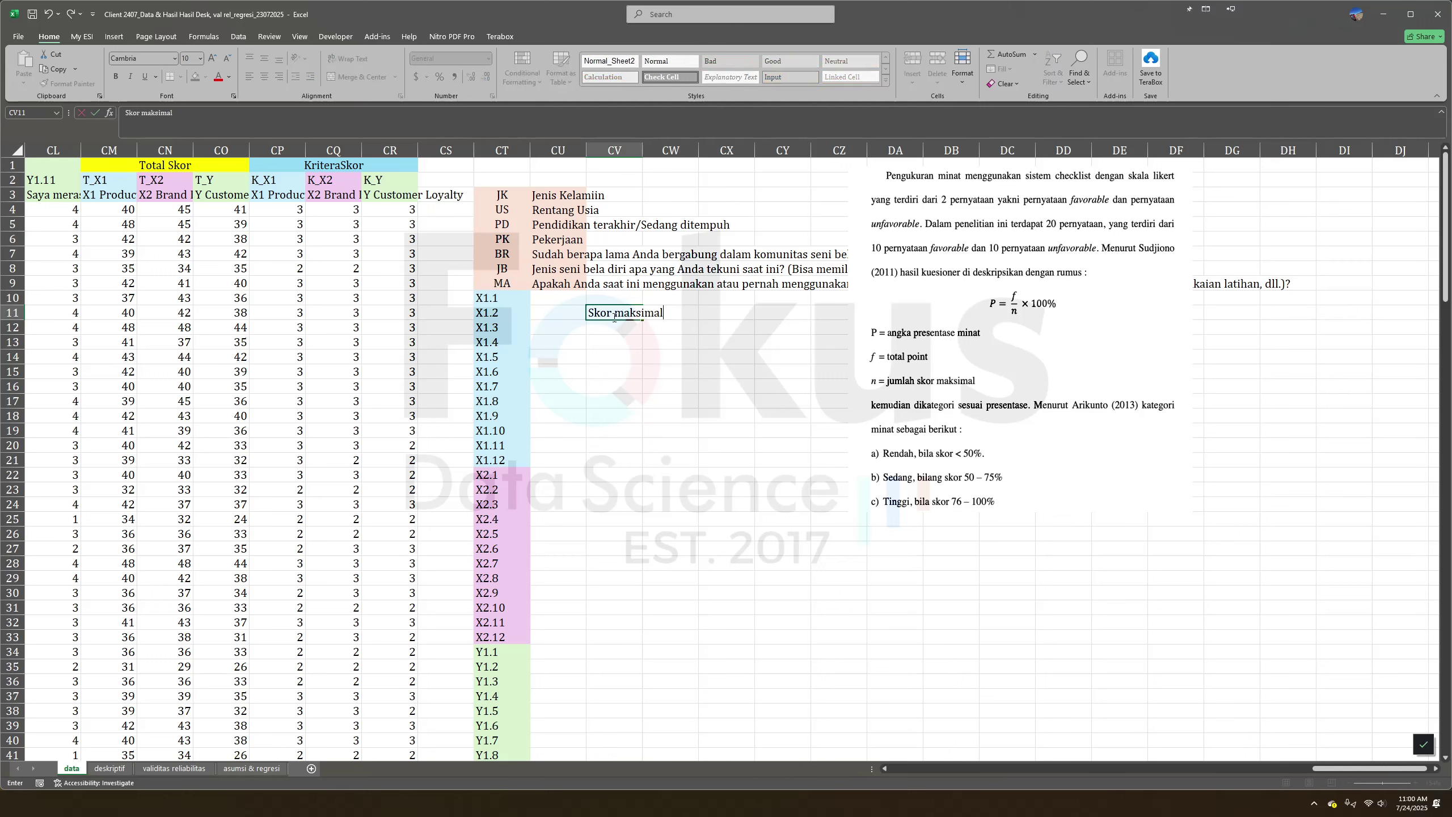
left_click(674, 371)
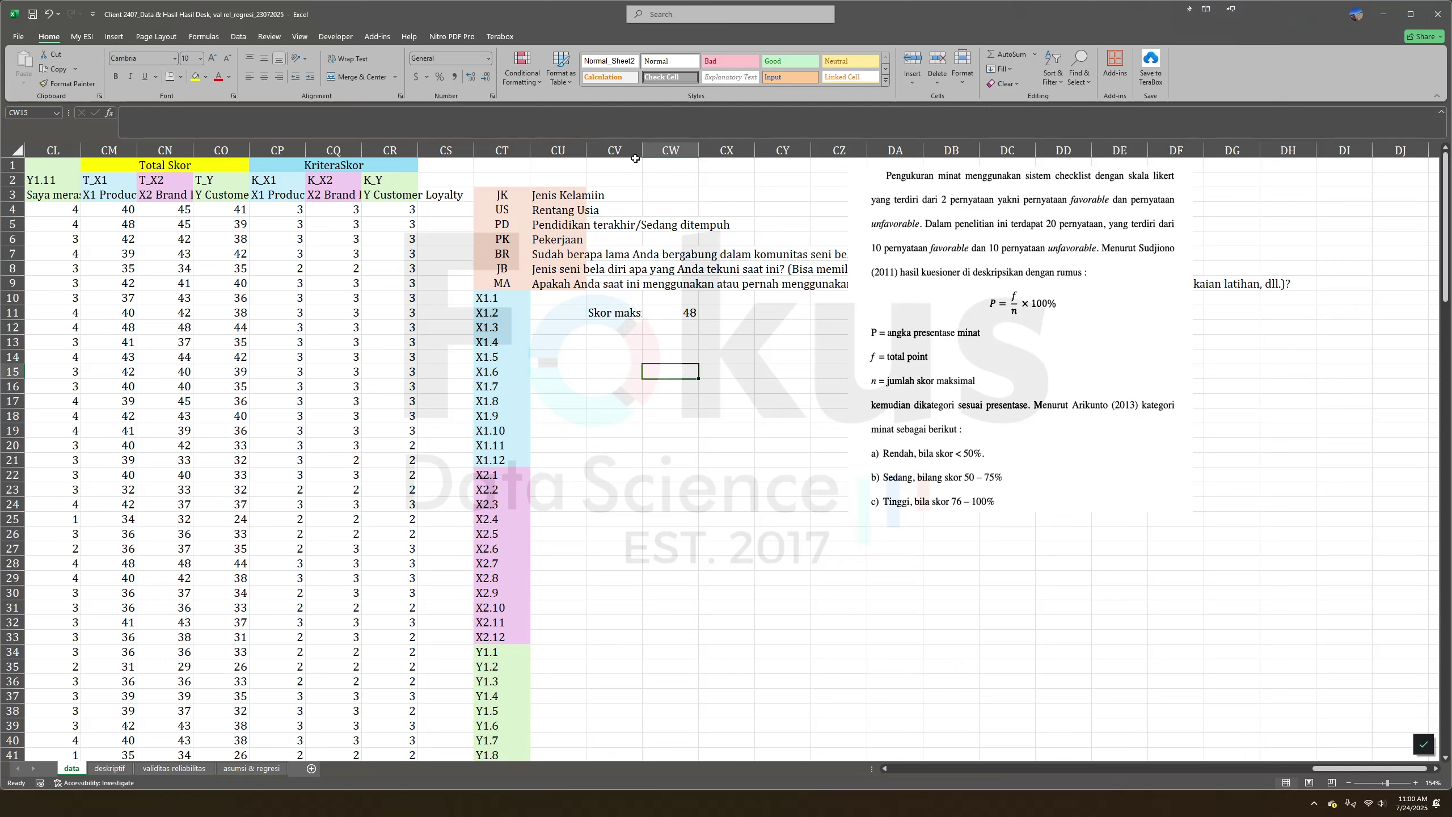
left_click_drag(641, 143, 687, 143)
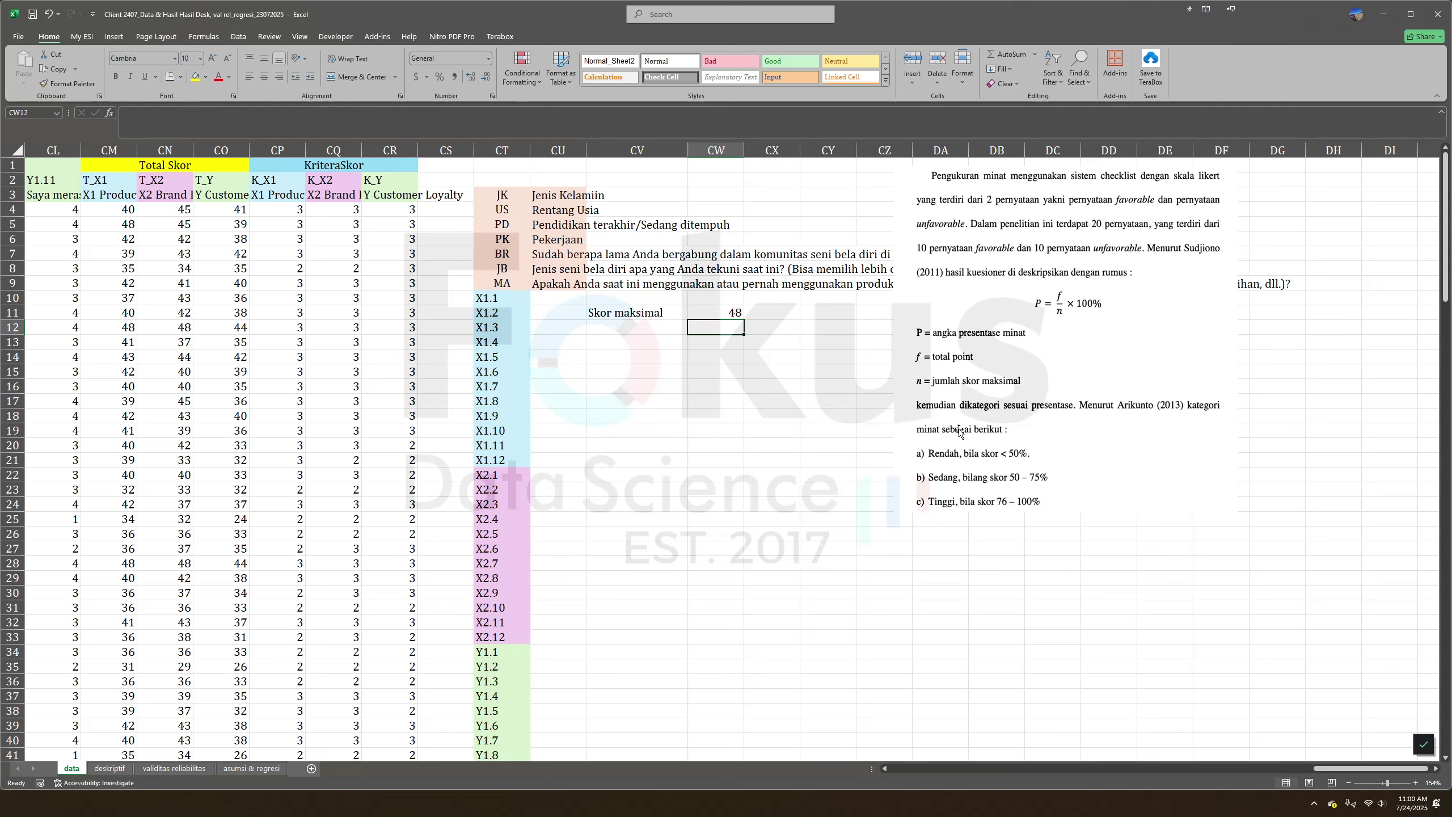
Enter the category thresholds 0.5 in cell CW12 and 0.75 in cell CW13.
left_click(722, 332)
type("0.50")
key("Return")
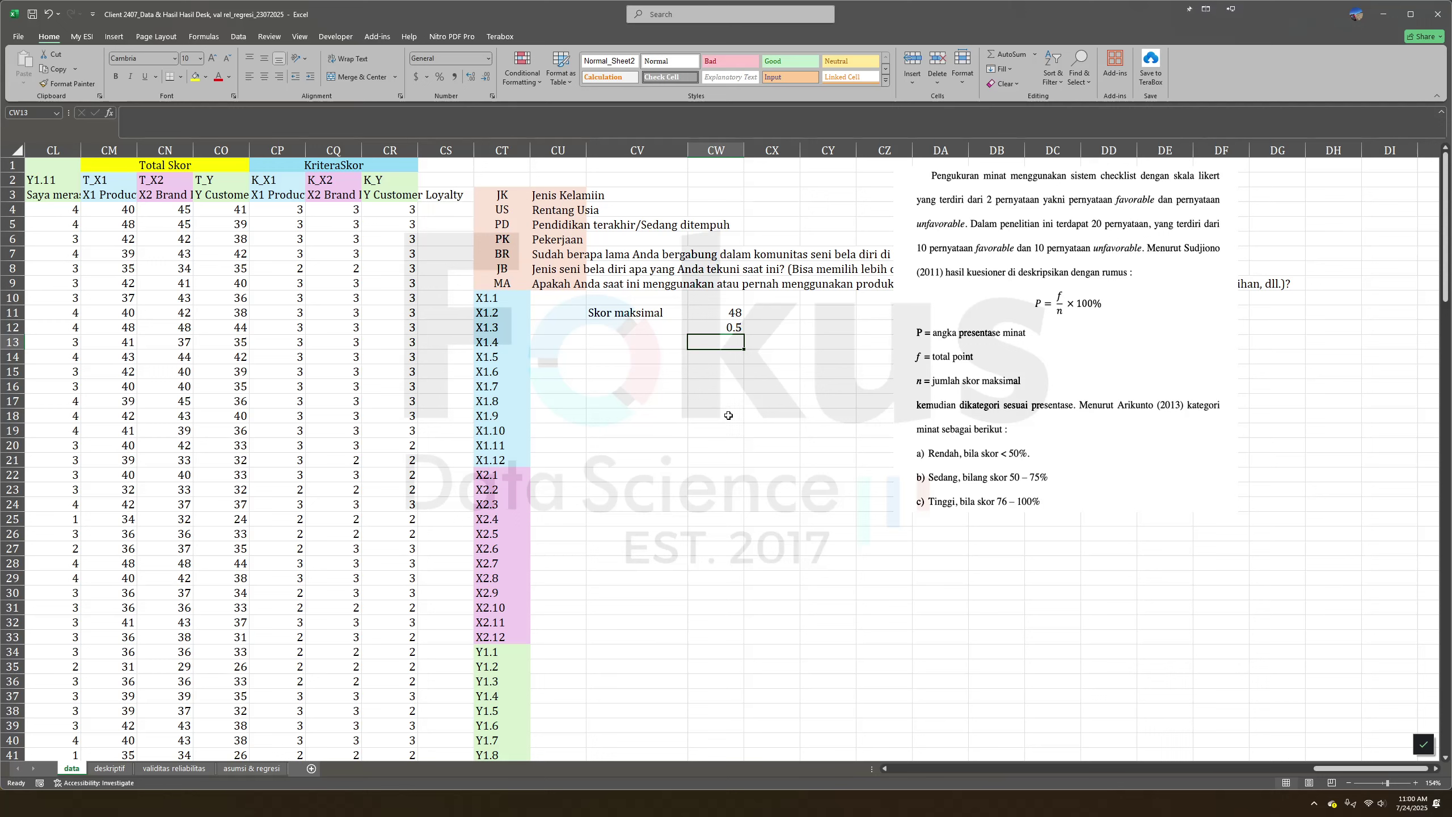
type("0")
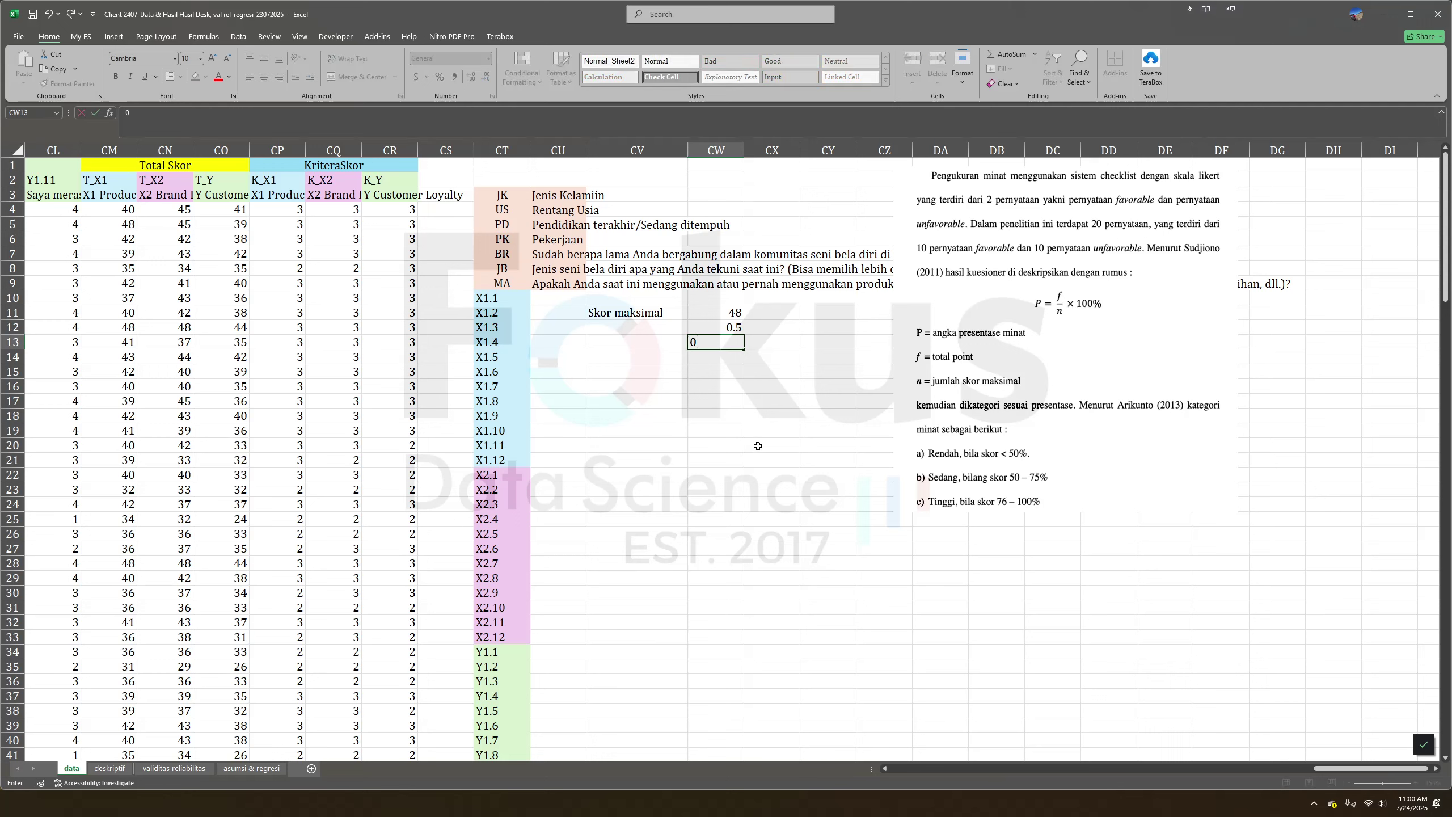
type(".75")
key("Return")
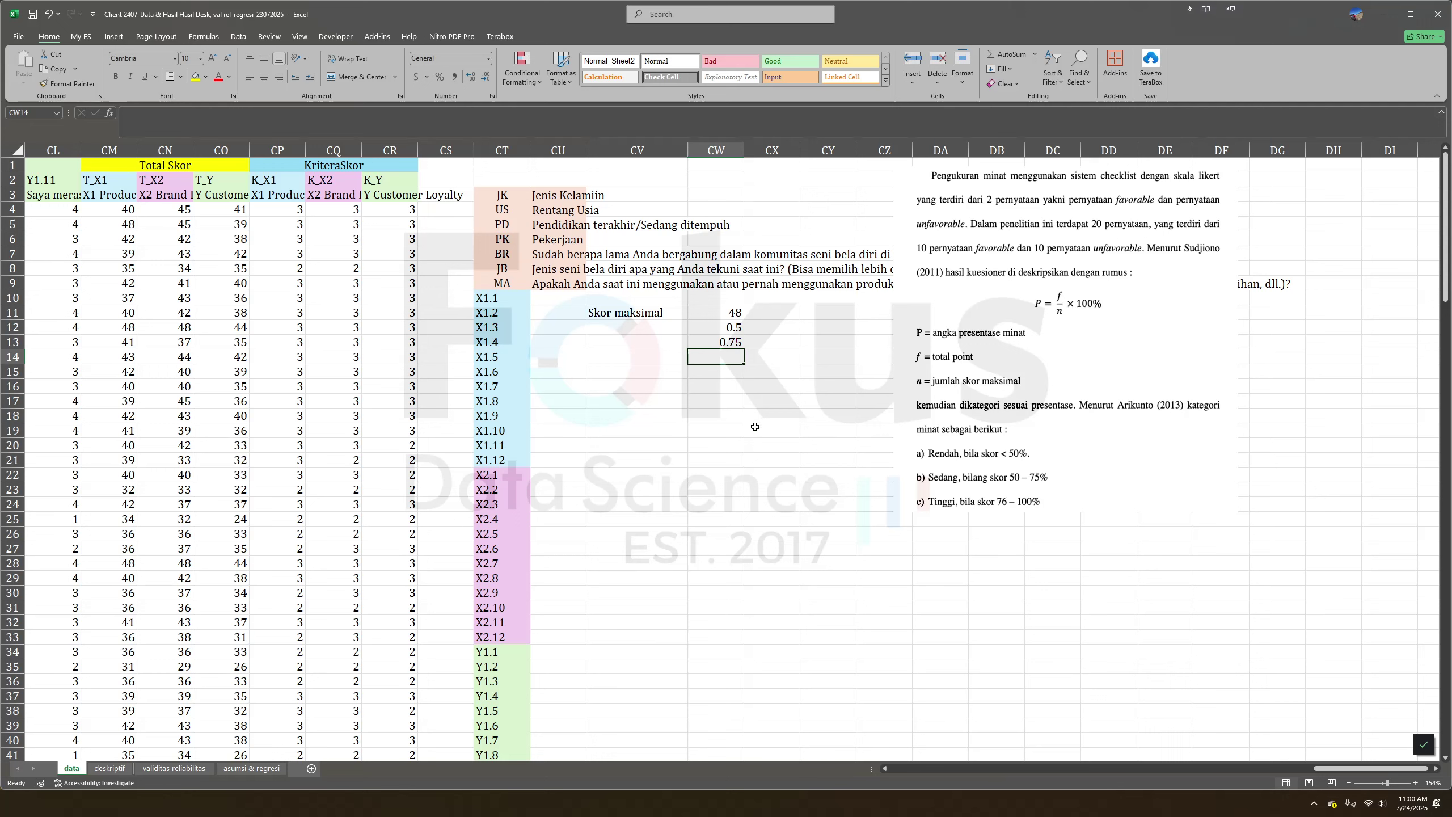
Enter the category labels Rendah, sedang and Tinggi in cells CX12 to CX14 beside the thresholds.
left_click(719, 329)
left_click(767, 328)
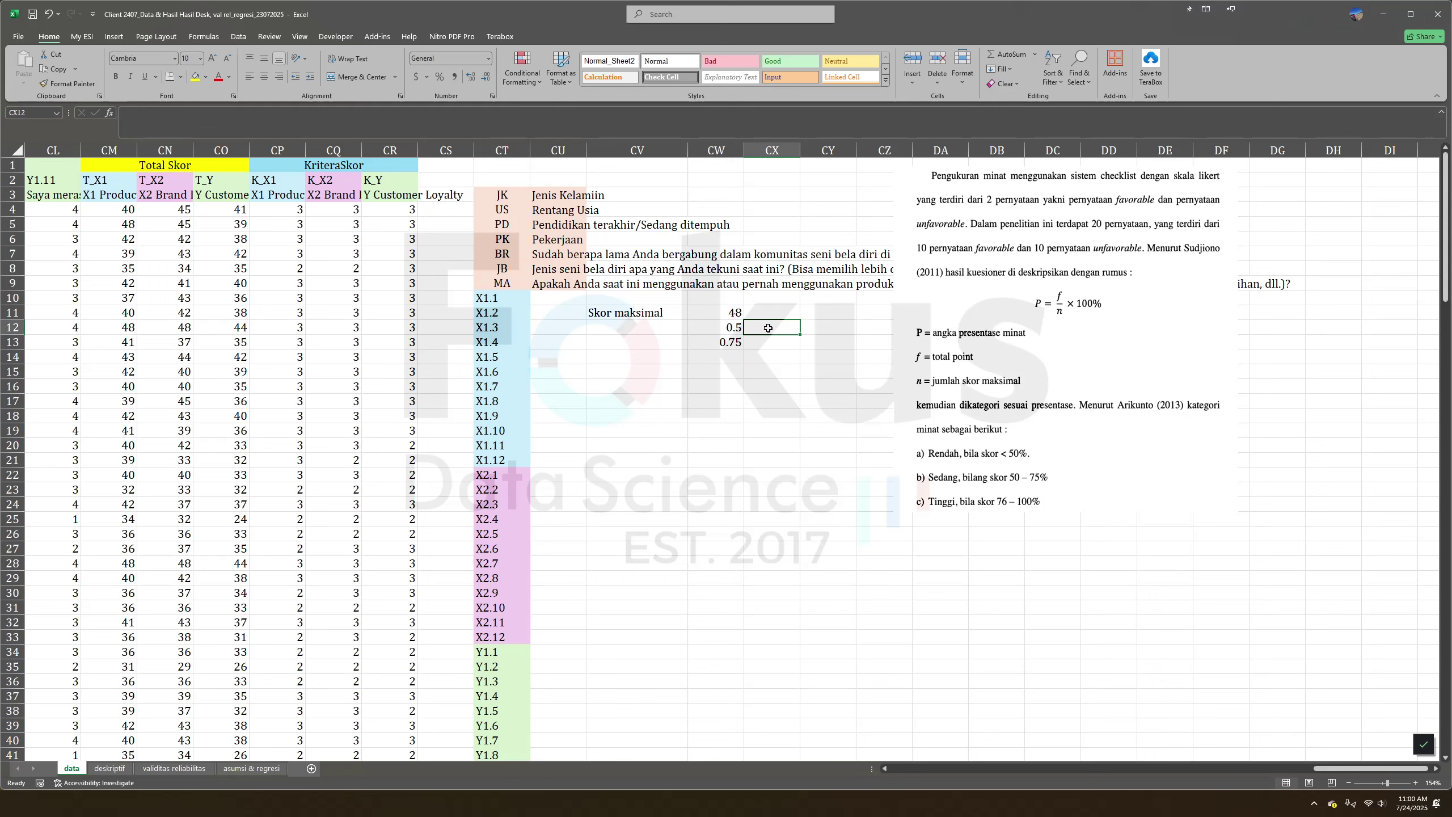
type("Ren")
type("d")
key("BackSpace")
type("ndah")
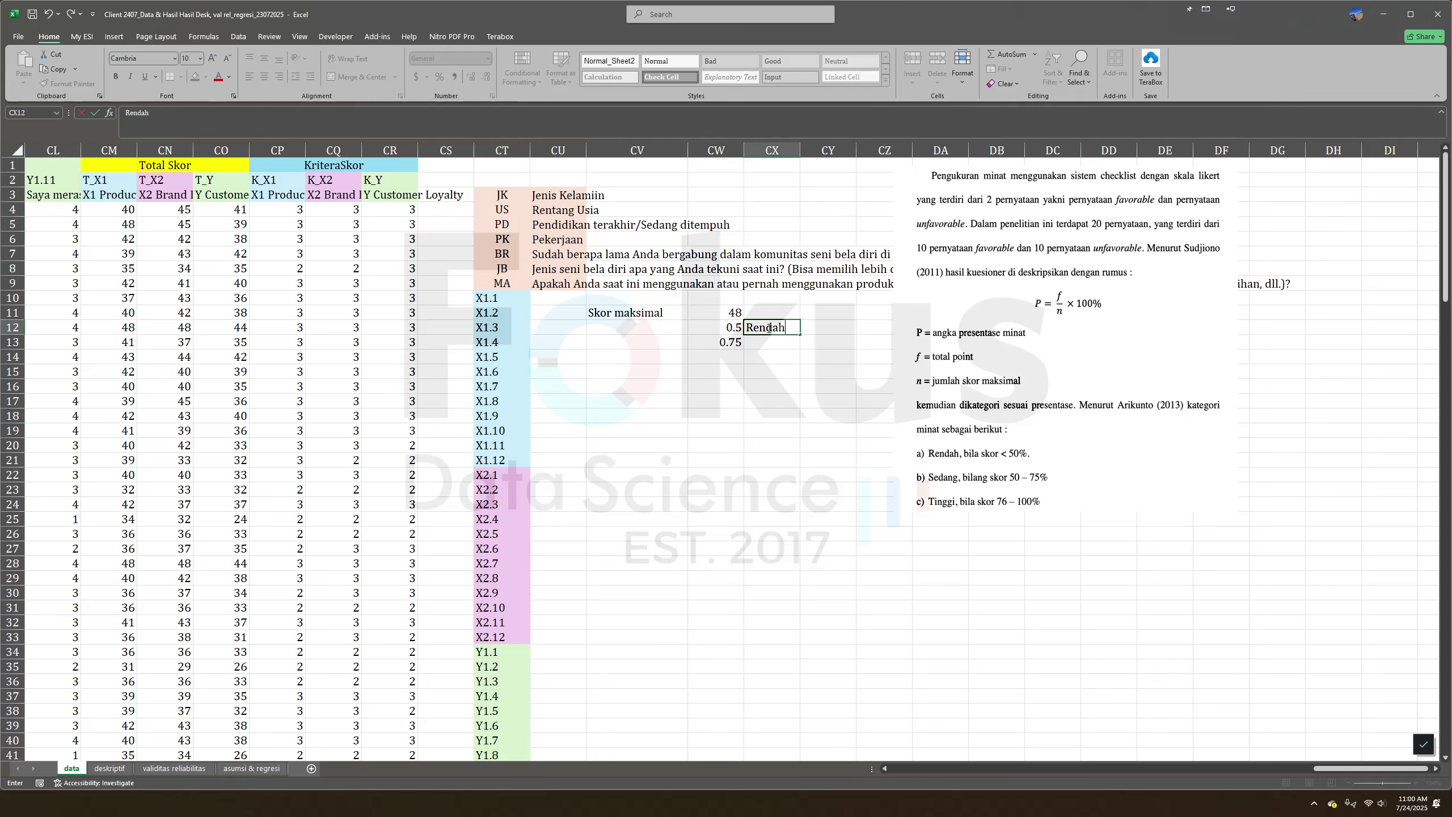
key("Return")
type("sedang t")
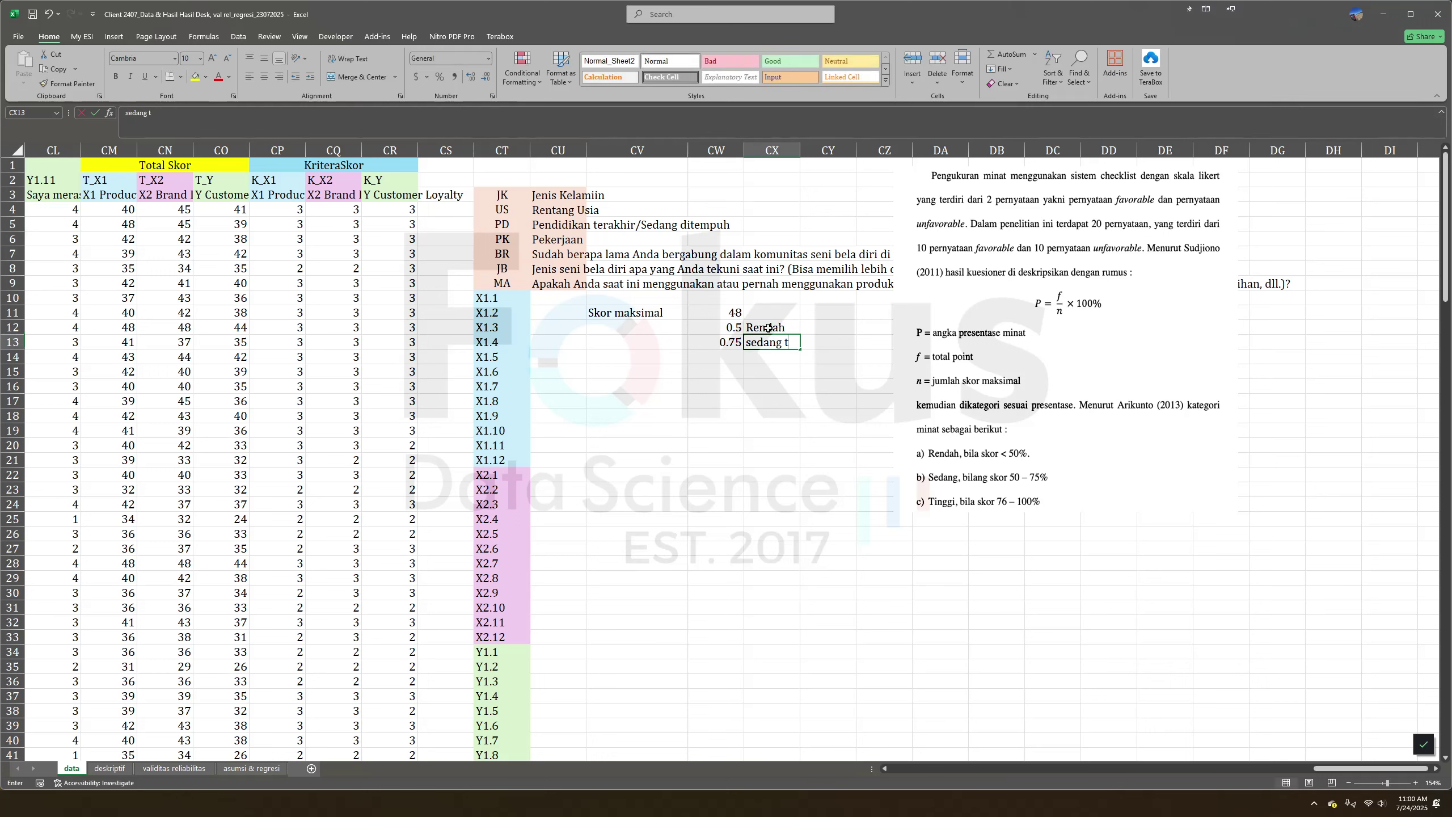
key("Return")
type("Tinggi")
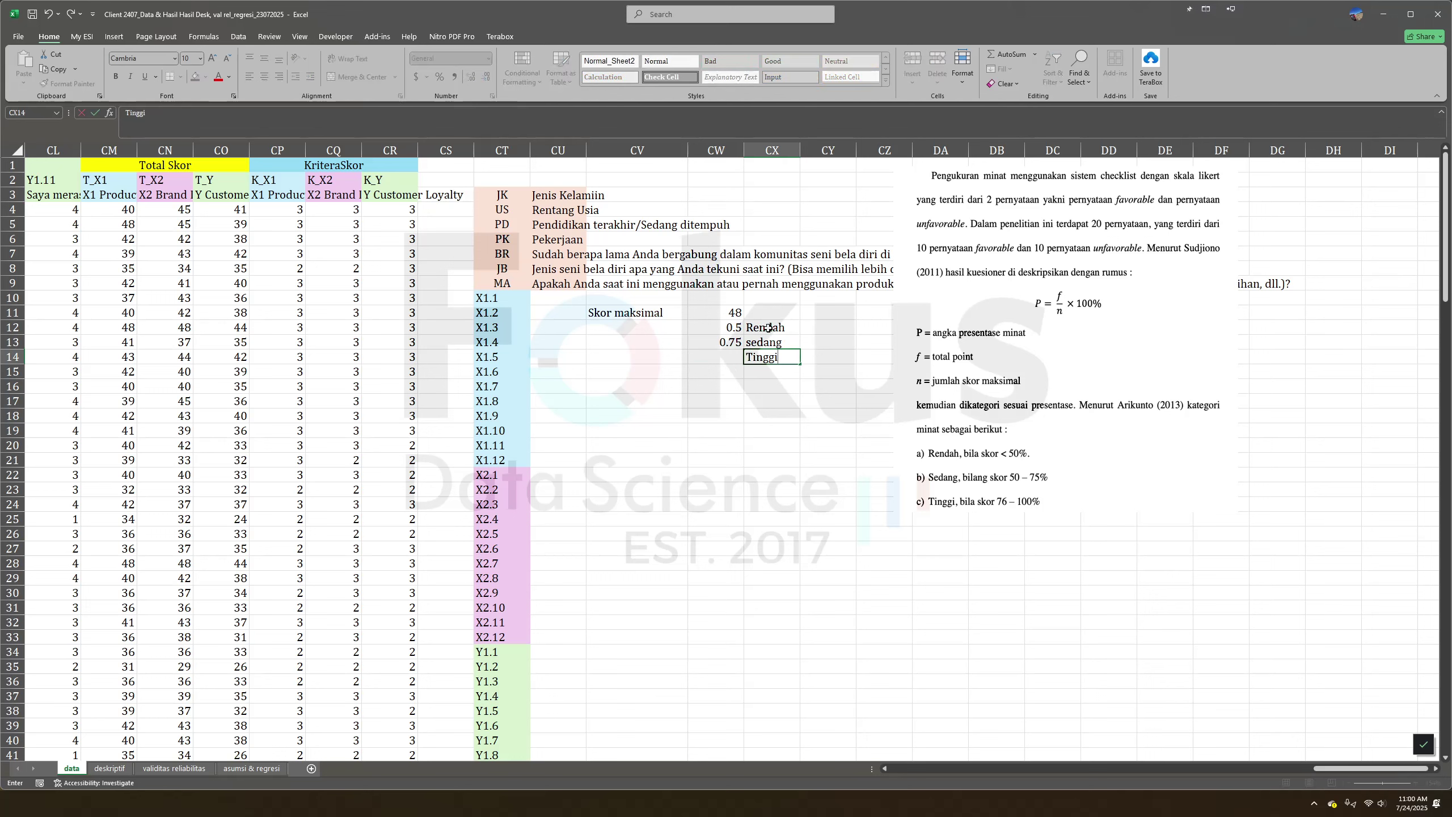
left_click(733, 342)
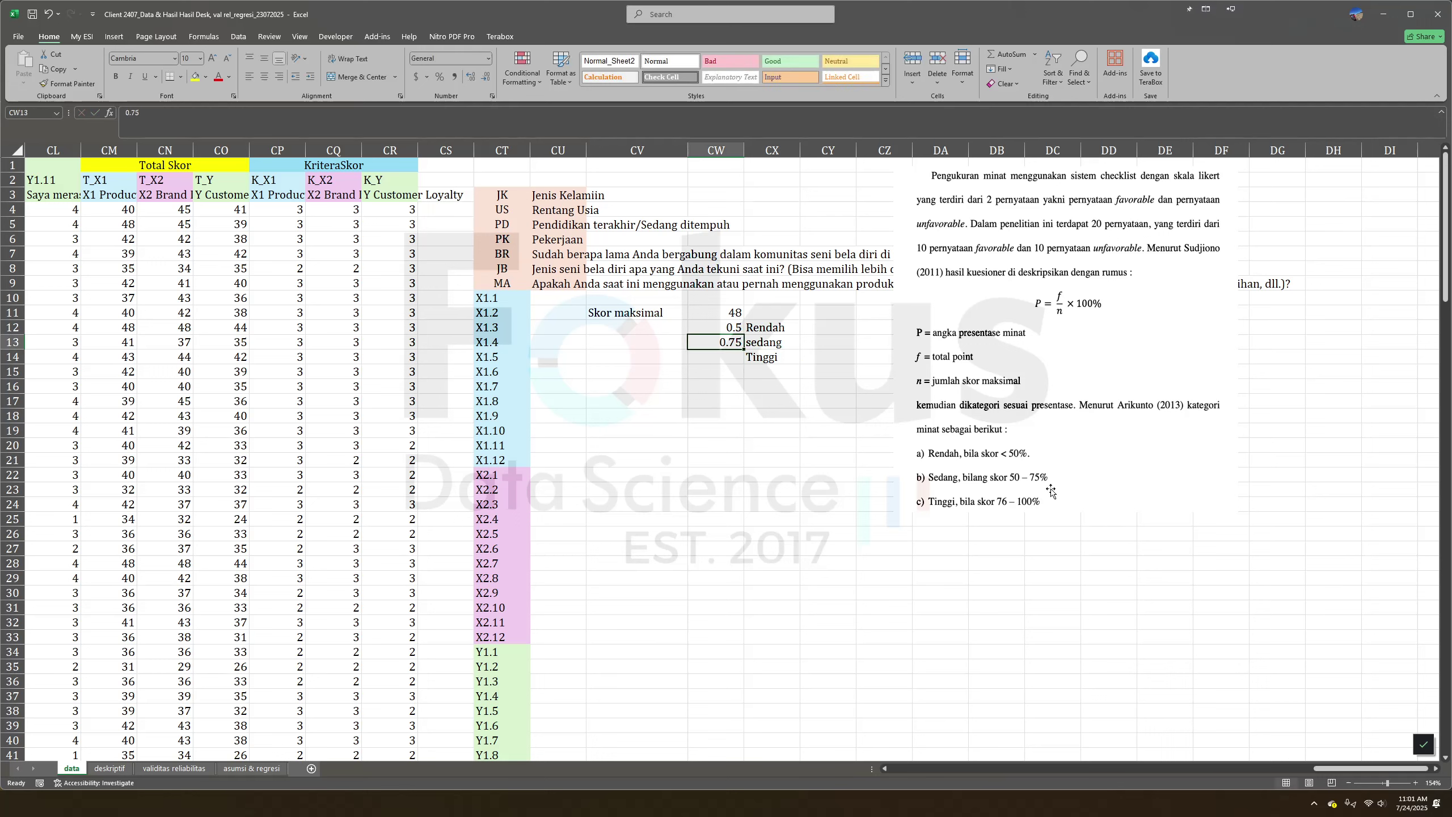
Check the thresholds and category labels against the percentage rules in the scoring picture.
left_click(710, 358)
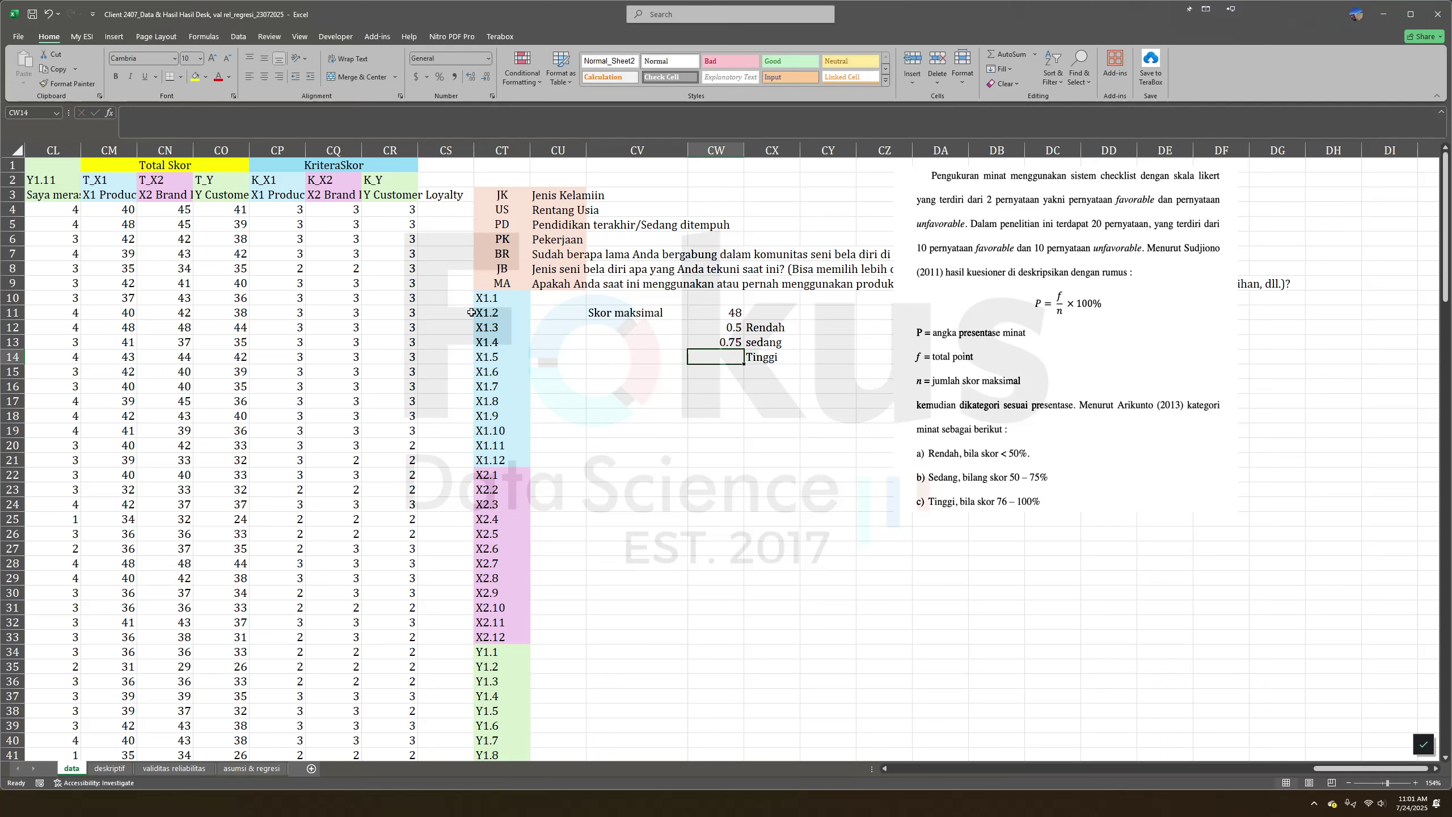
left_click_drag(738, 324, 743, 359)
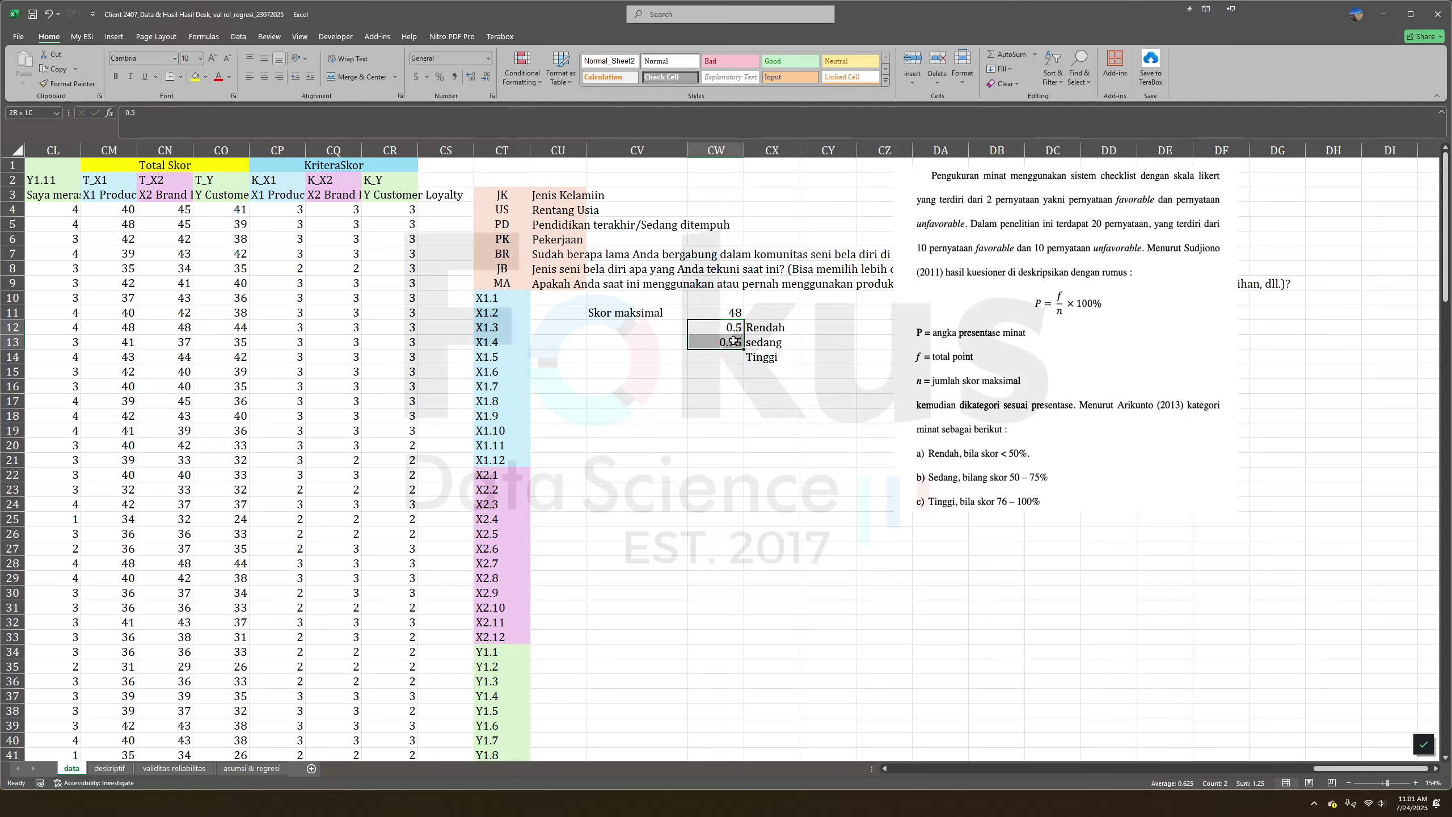
left_click(762, 331)
left_click(981, 565)
Calculate the Rendah score cutoff in cell CV12 with the formula =CW11*CW12.
left_click(638, 328)
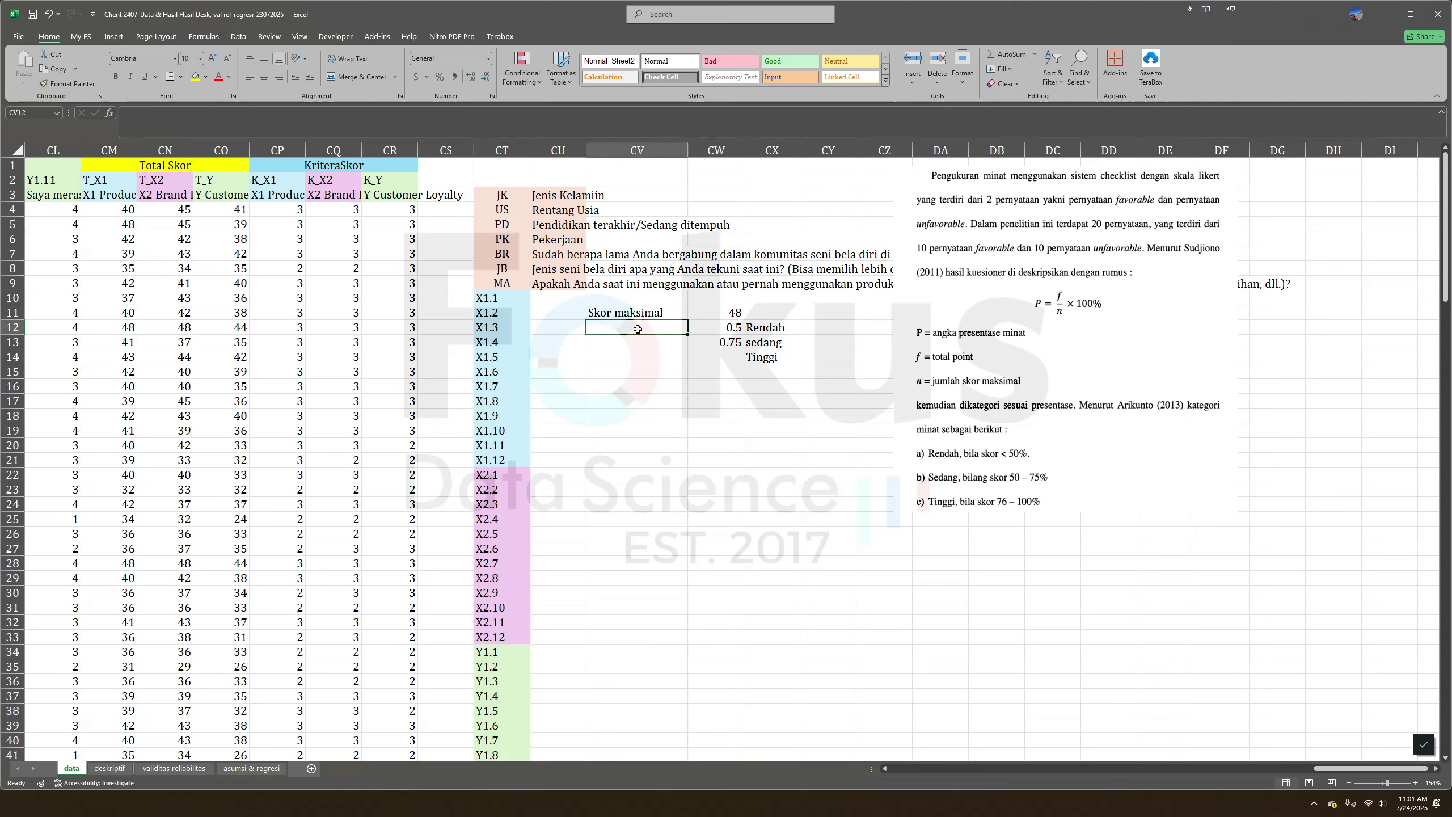
type("=")
left_click(728, 314)
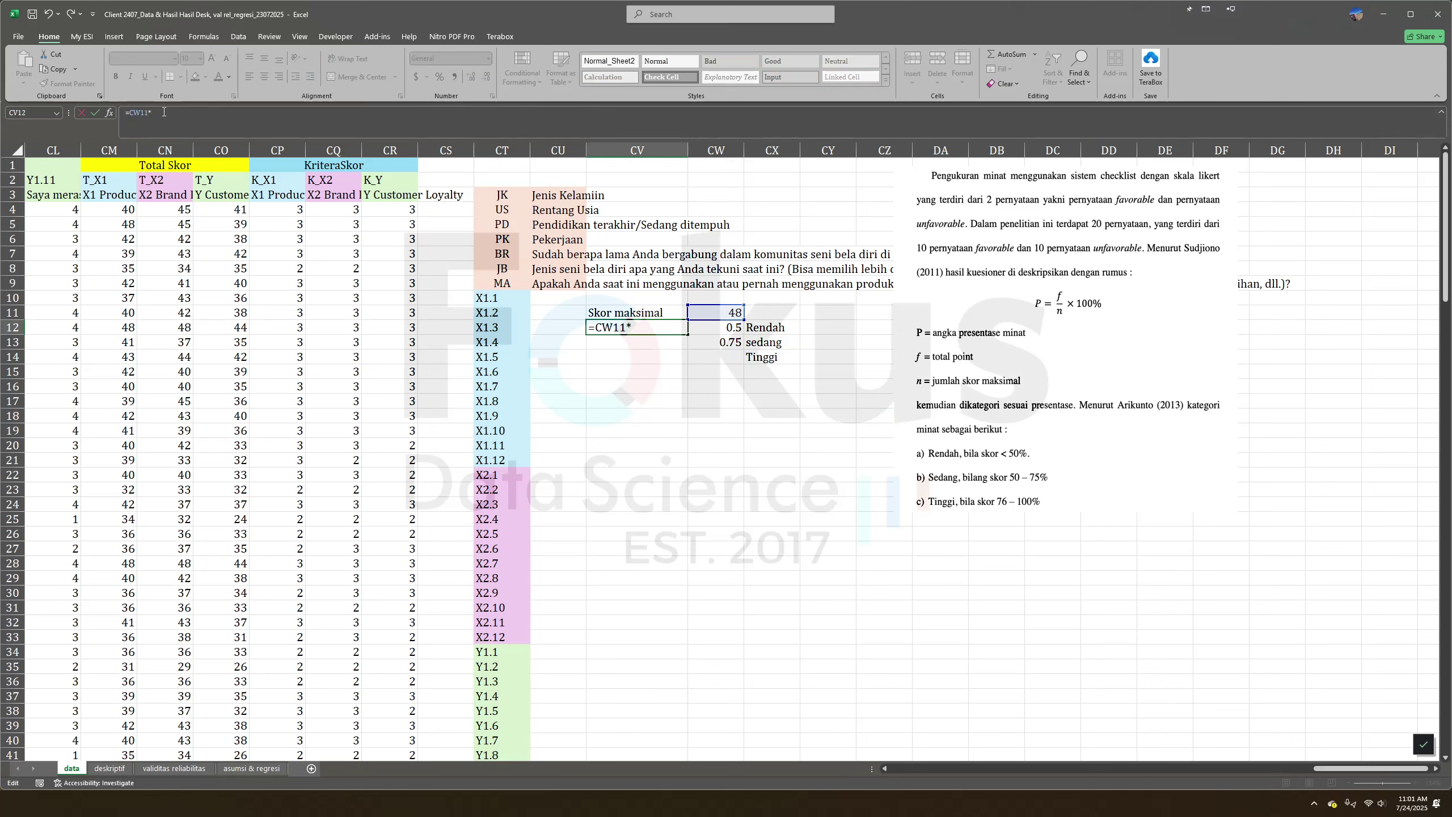
left_click(737, 330)
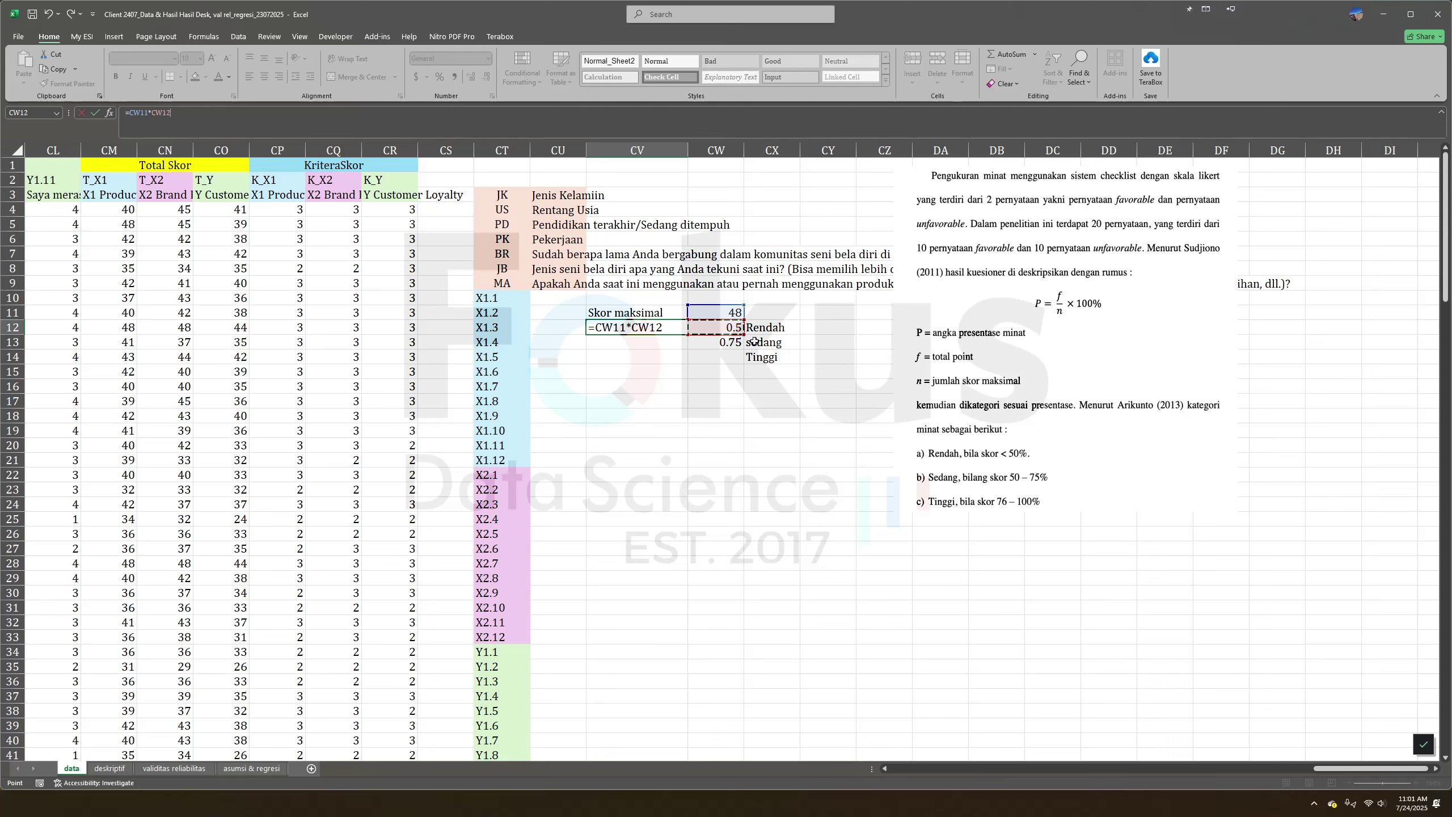
key("Return")
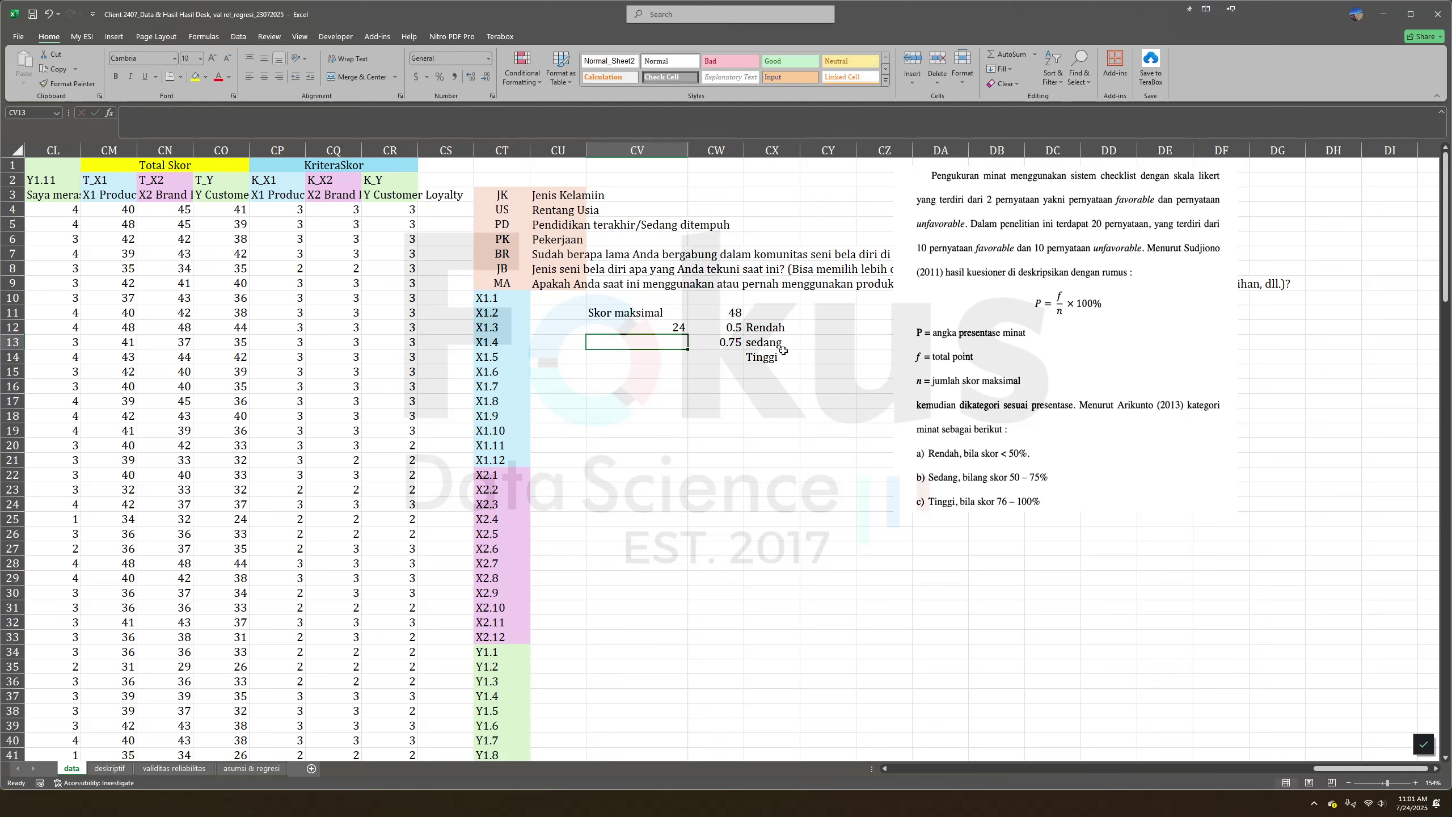
left_click(671, 328)
left_click(772, 330)
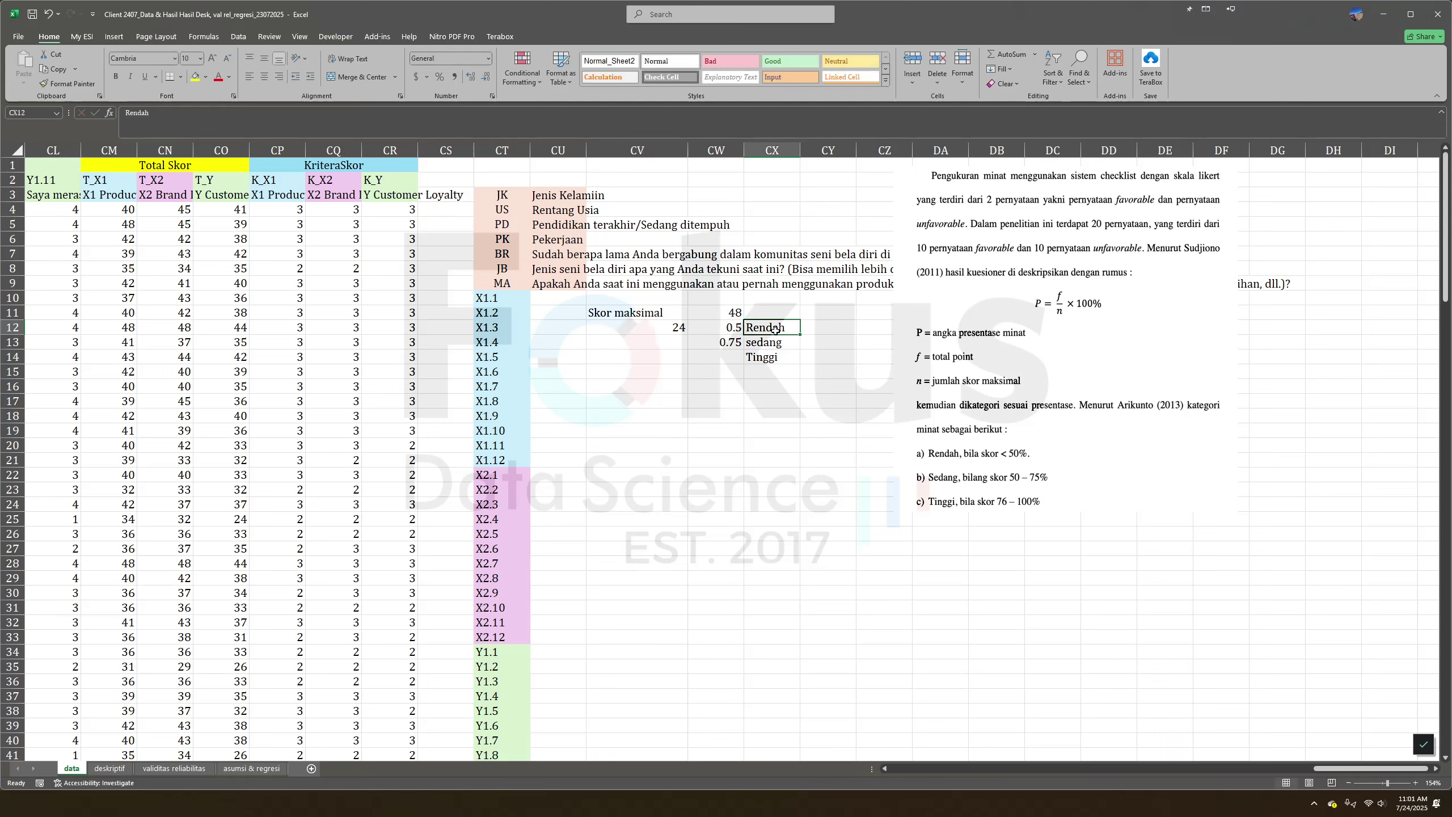
Calculate the sedang score cutoff in cell CV13 with =CW11*CW13 and check both cutoff formulas.
left_click(690, 338)
left_click(678, 338)
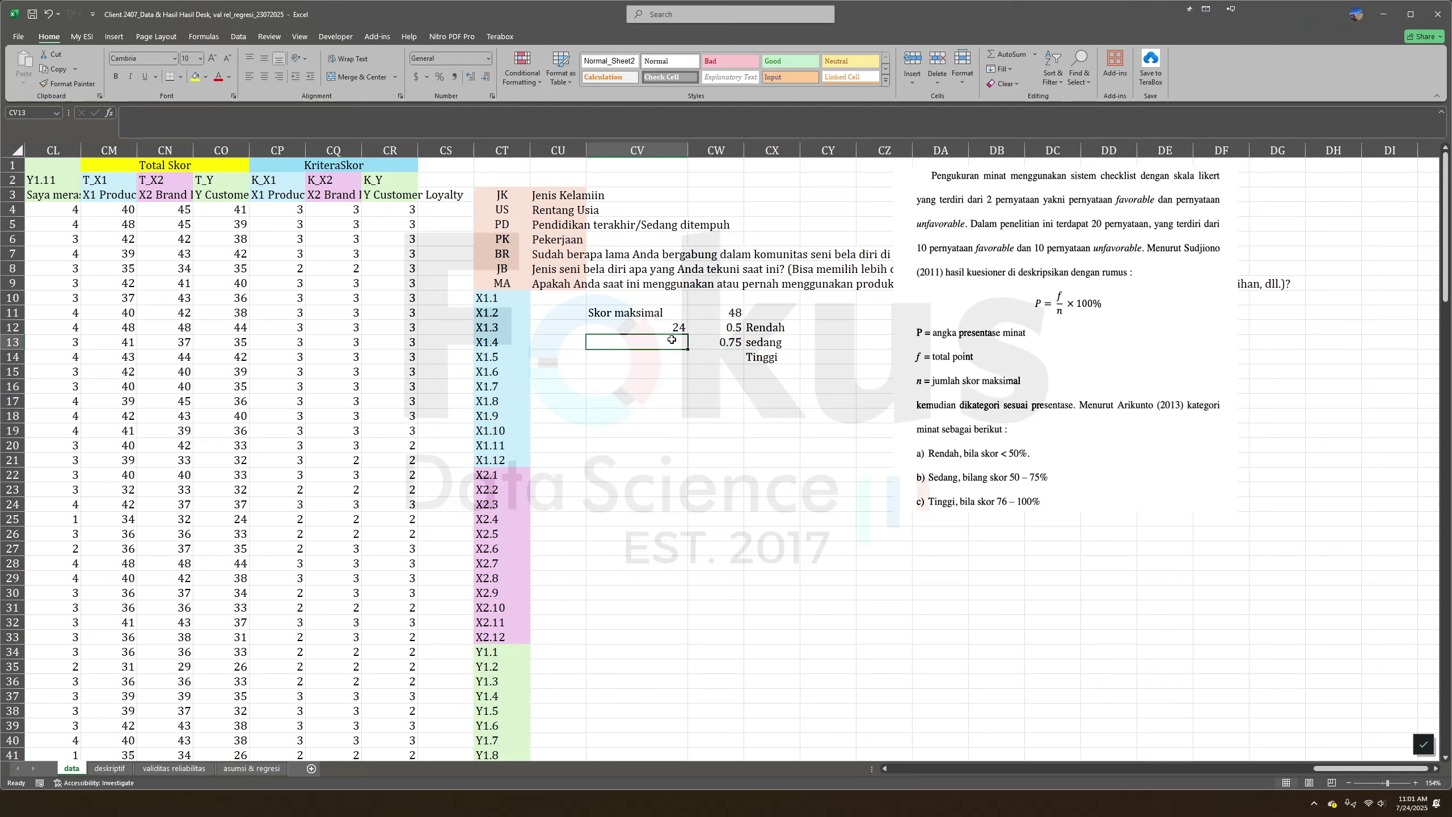
type("=")
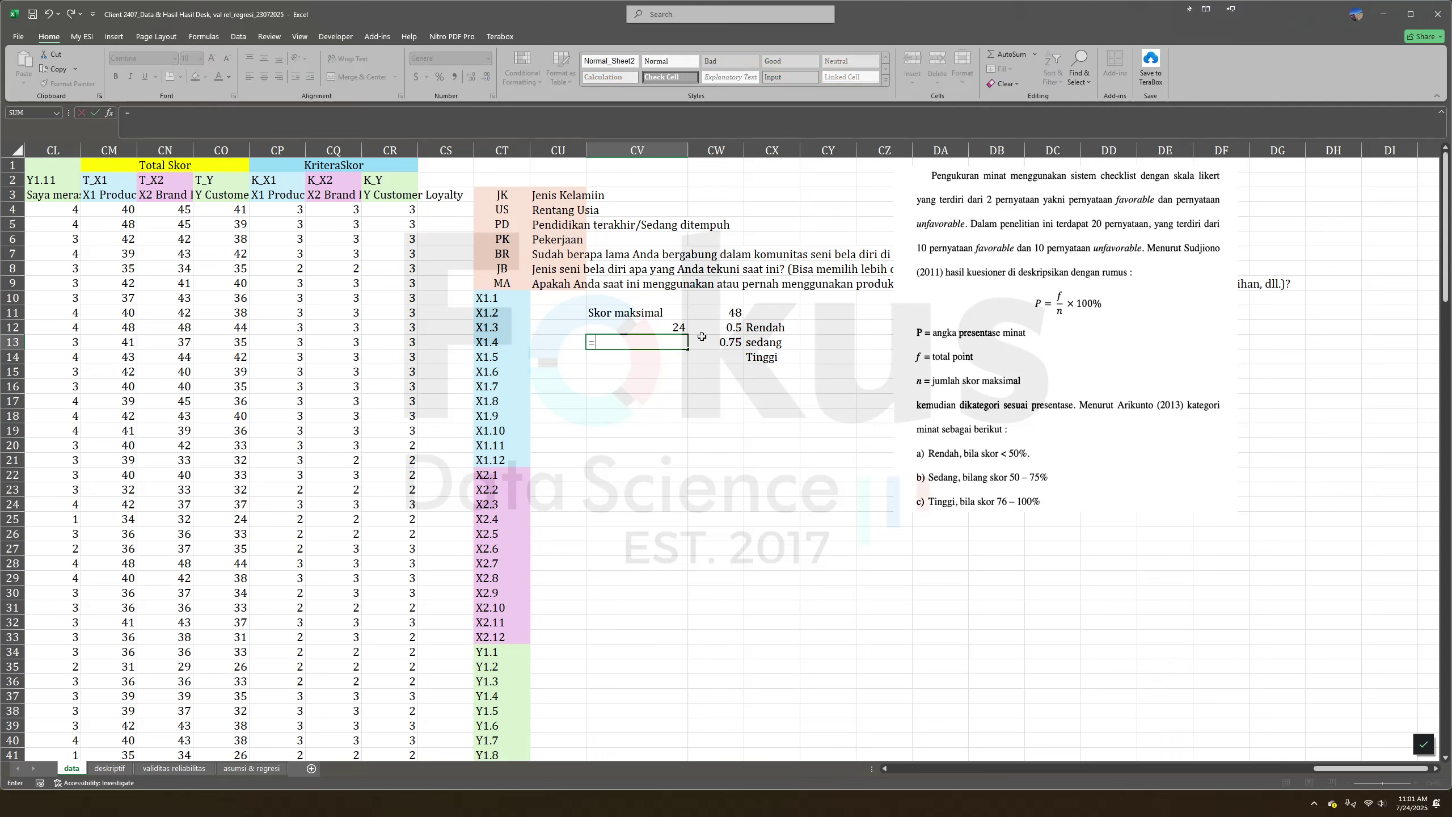
left_click(726, 312)
left_click(185, 129)
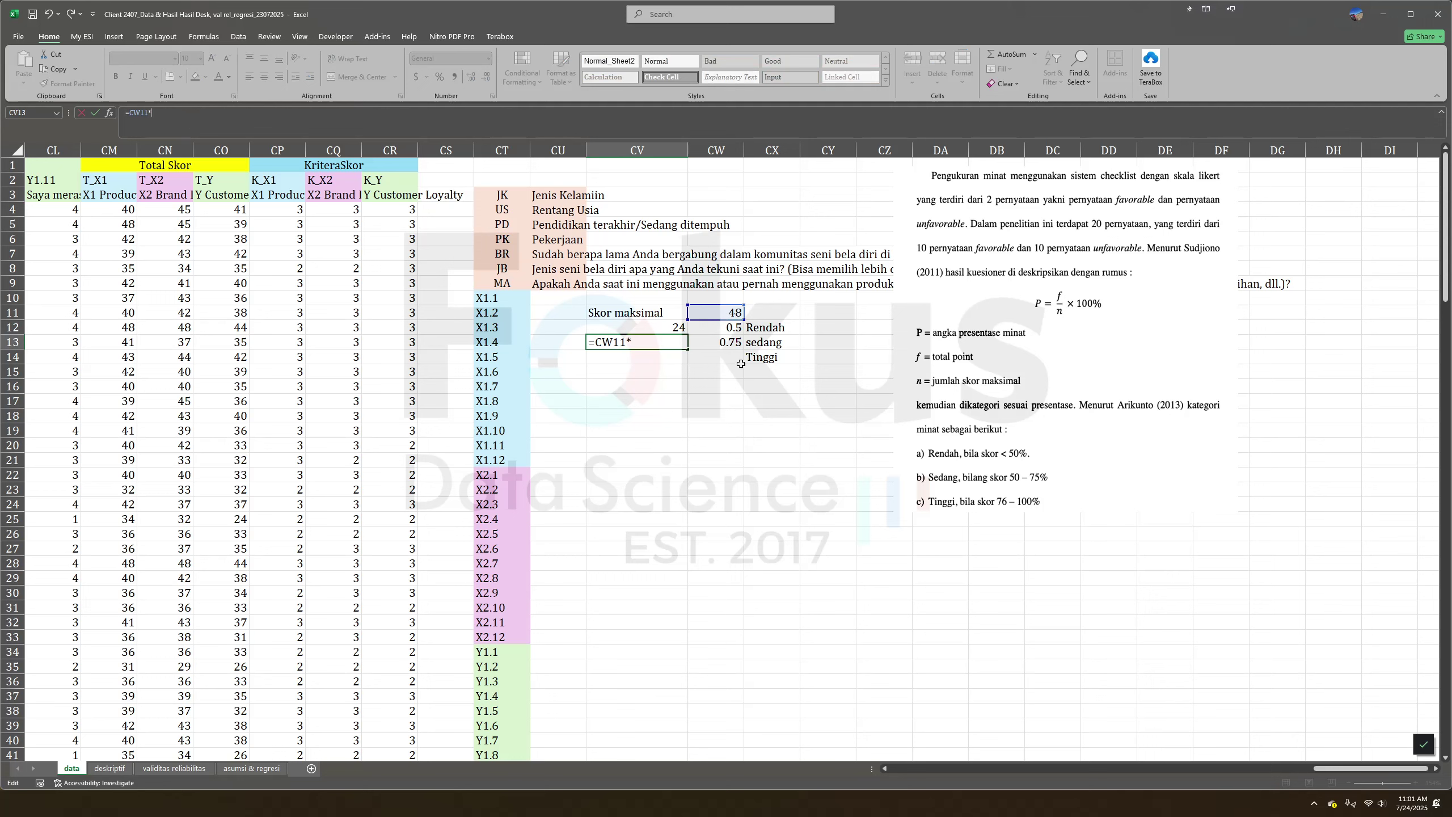
left_click(722, 342)
key("Return")
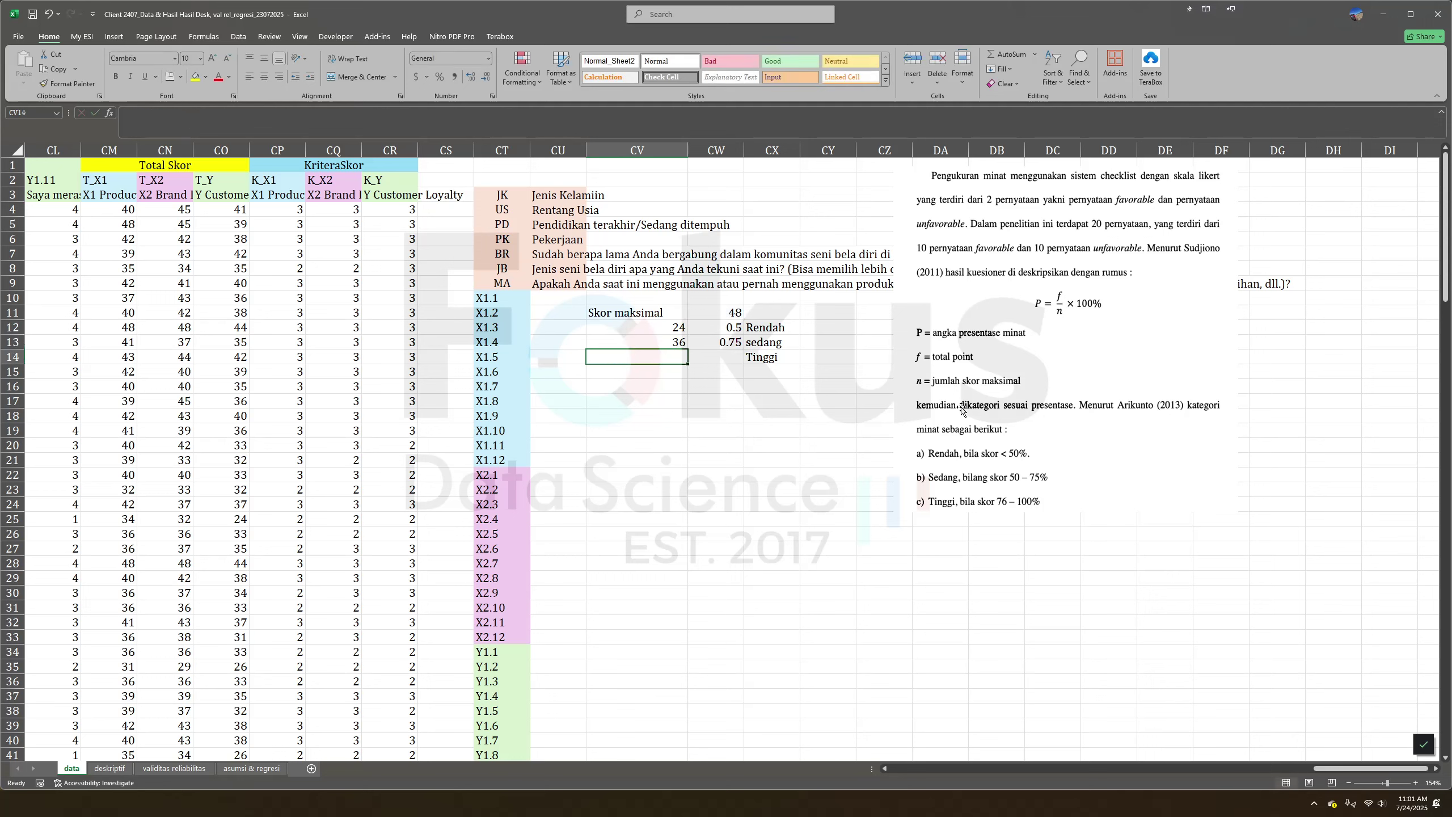
left_click(679, 344)
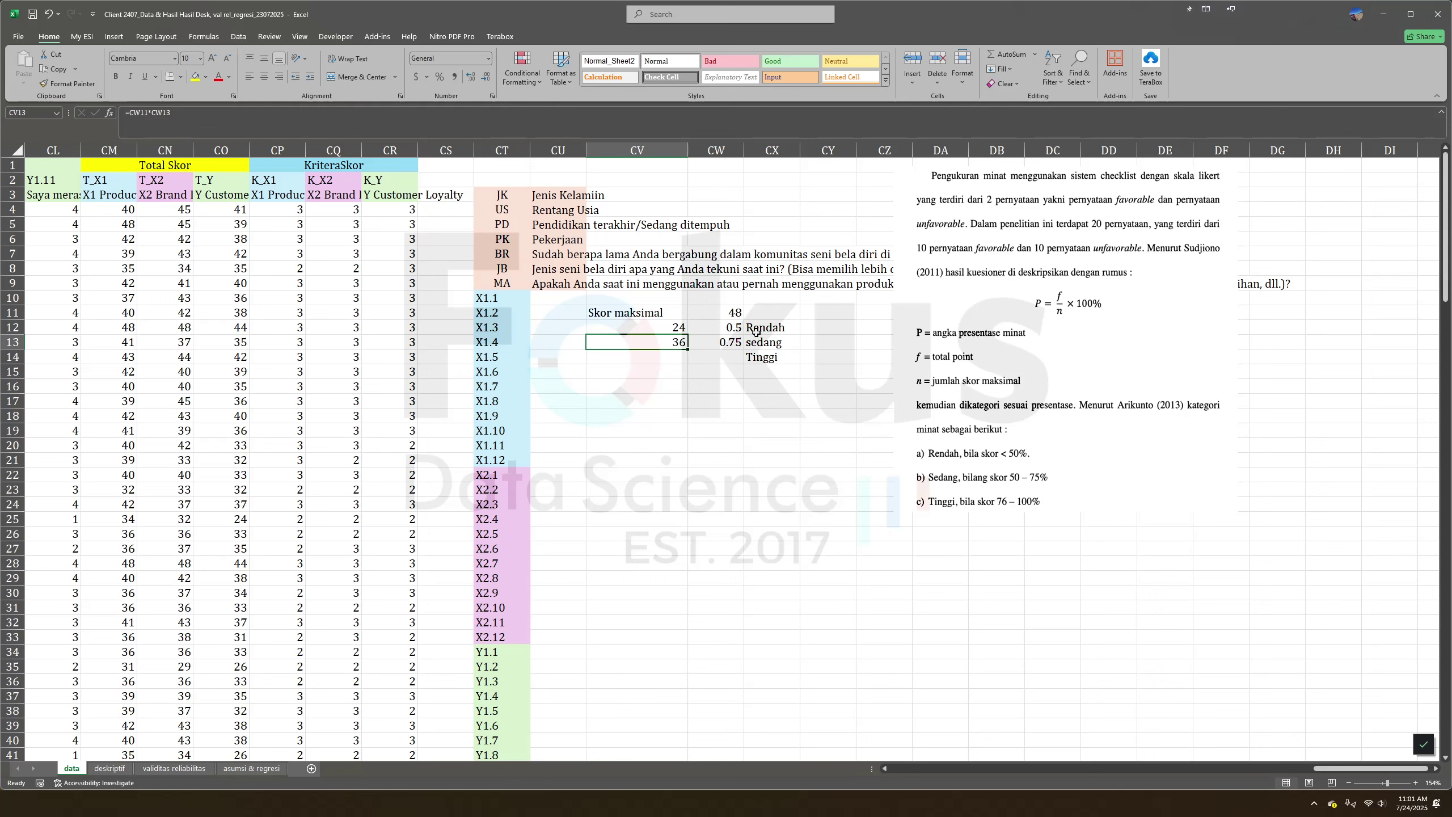
left_click(682, 329)
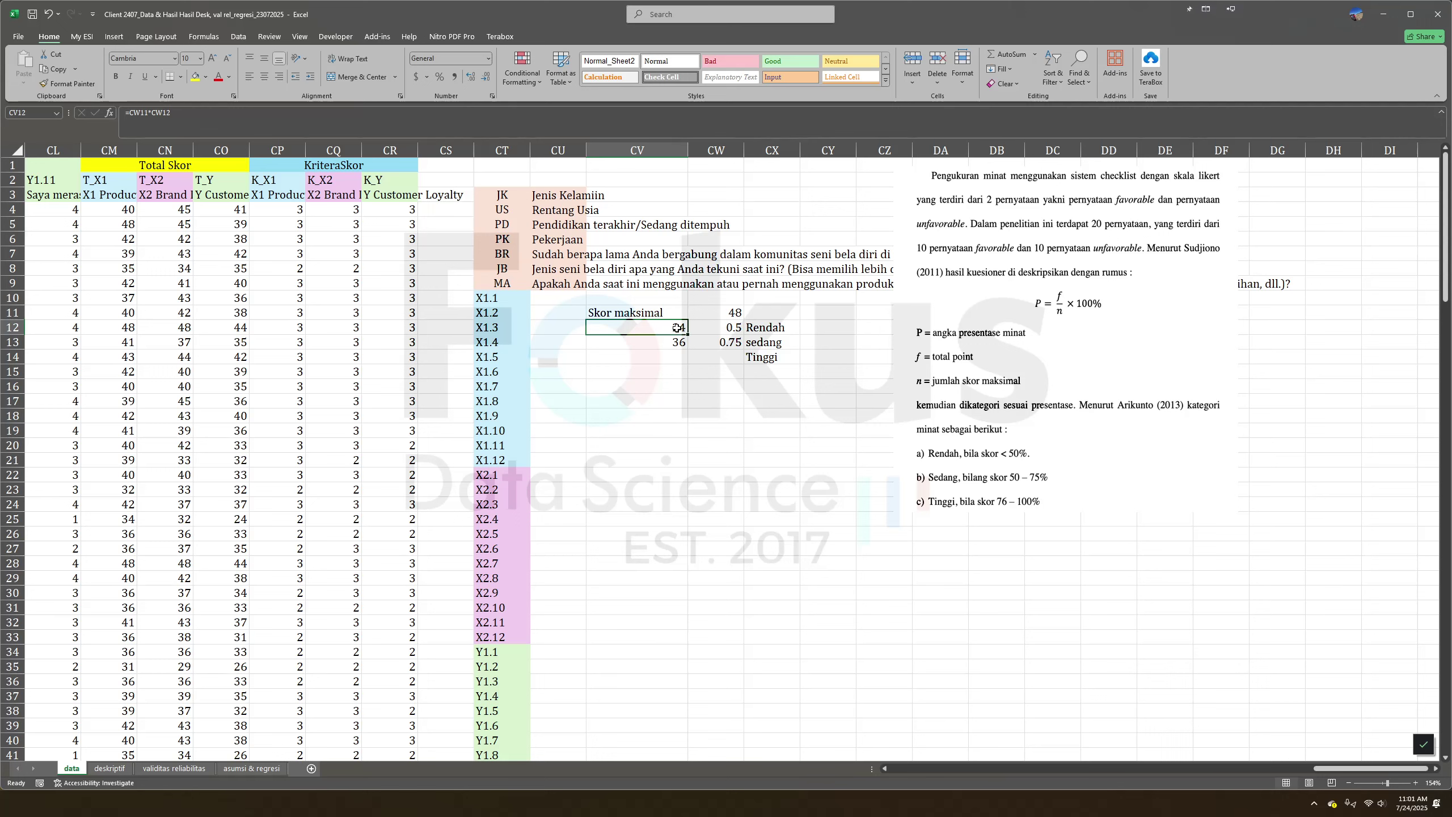
Check the CM4 total score, the category labels and both cutoffs in CV12 and CV13 against the rules in the scoring picture.
left_click(106, 212)
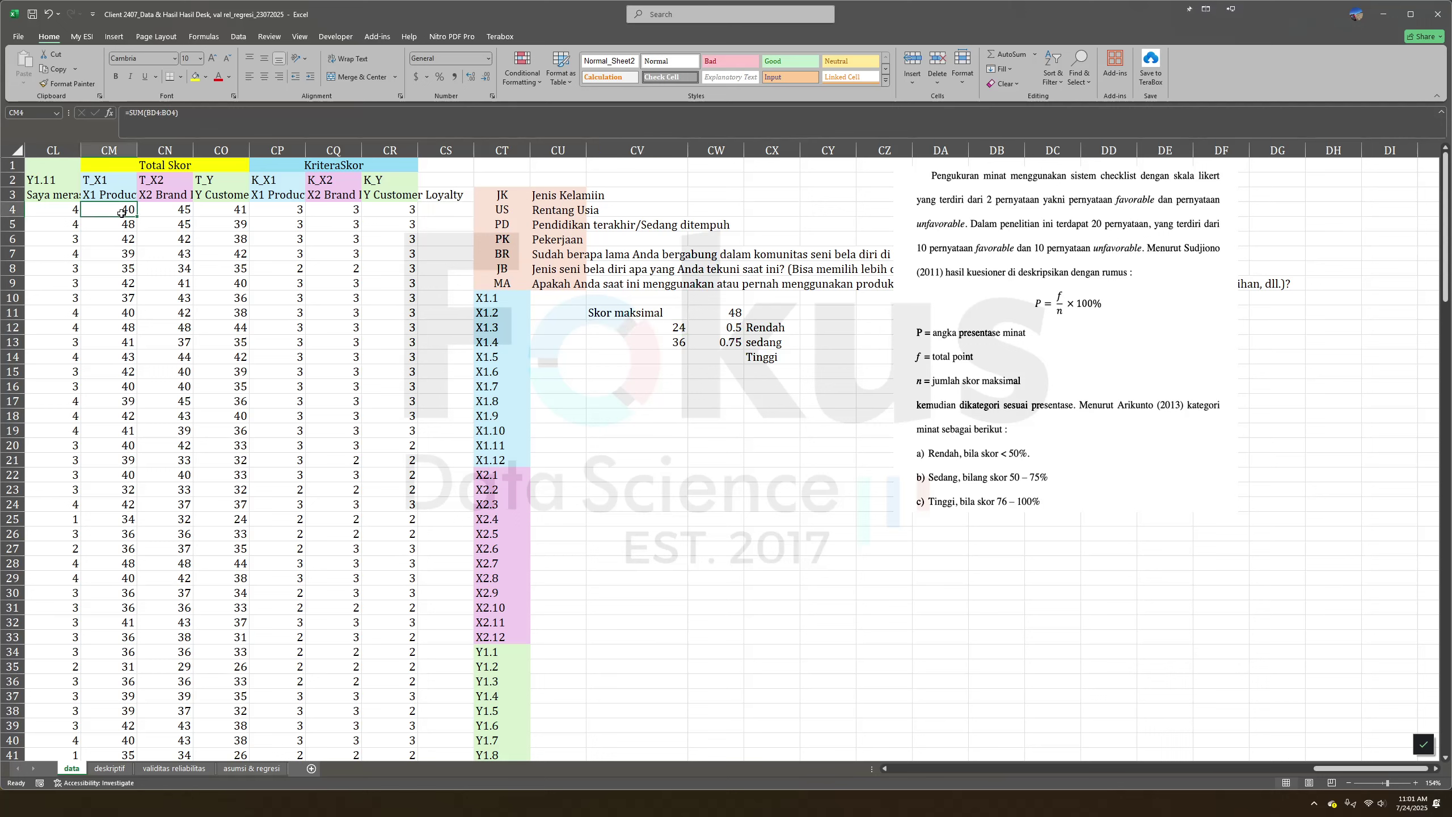
left_click(765, 328)
left_click(1003, 440)
left_click(780, 343)
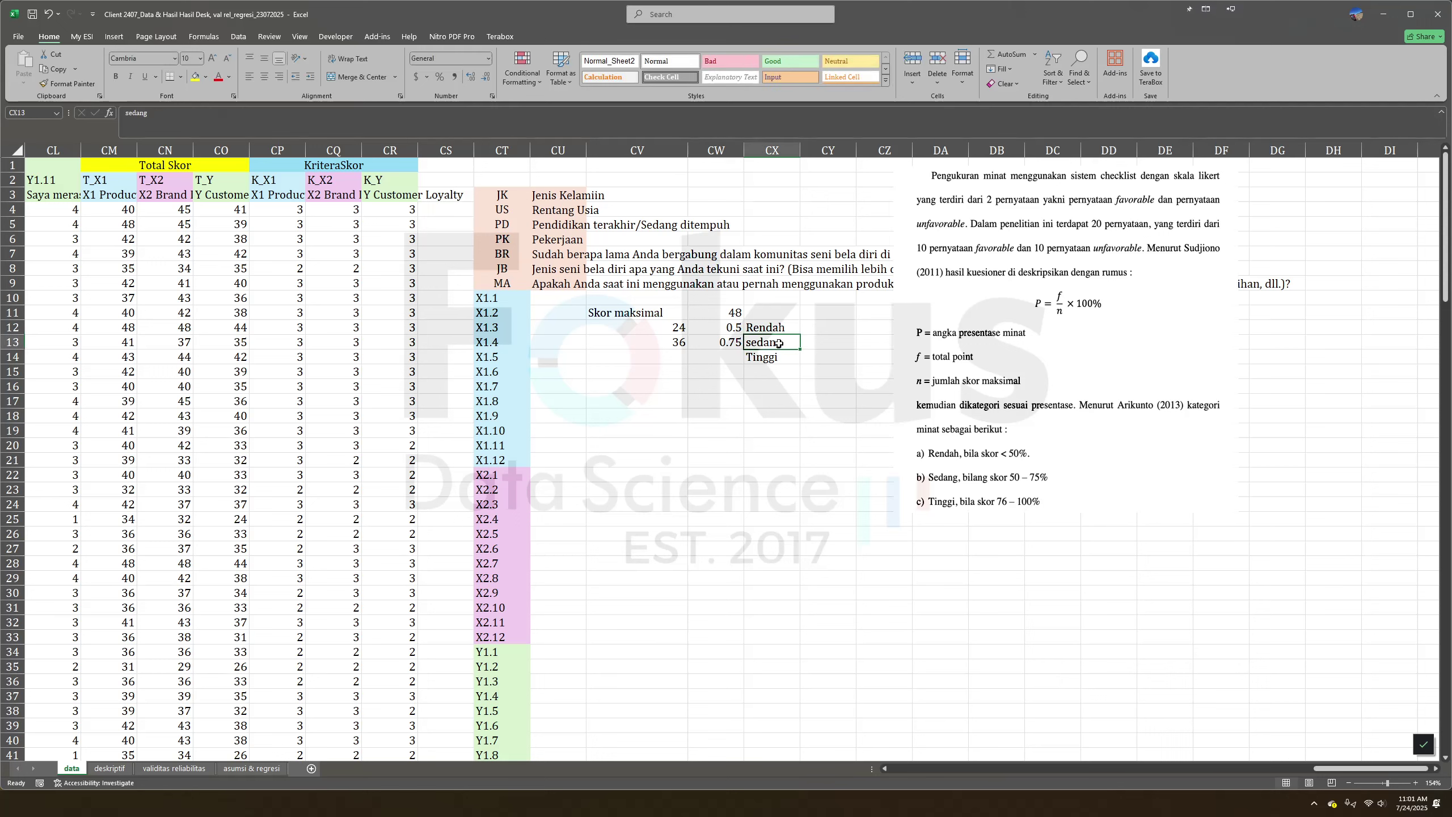
left_click(651, 329)
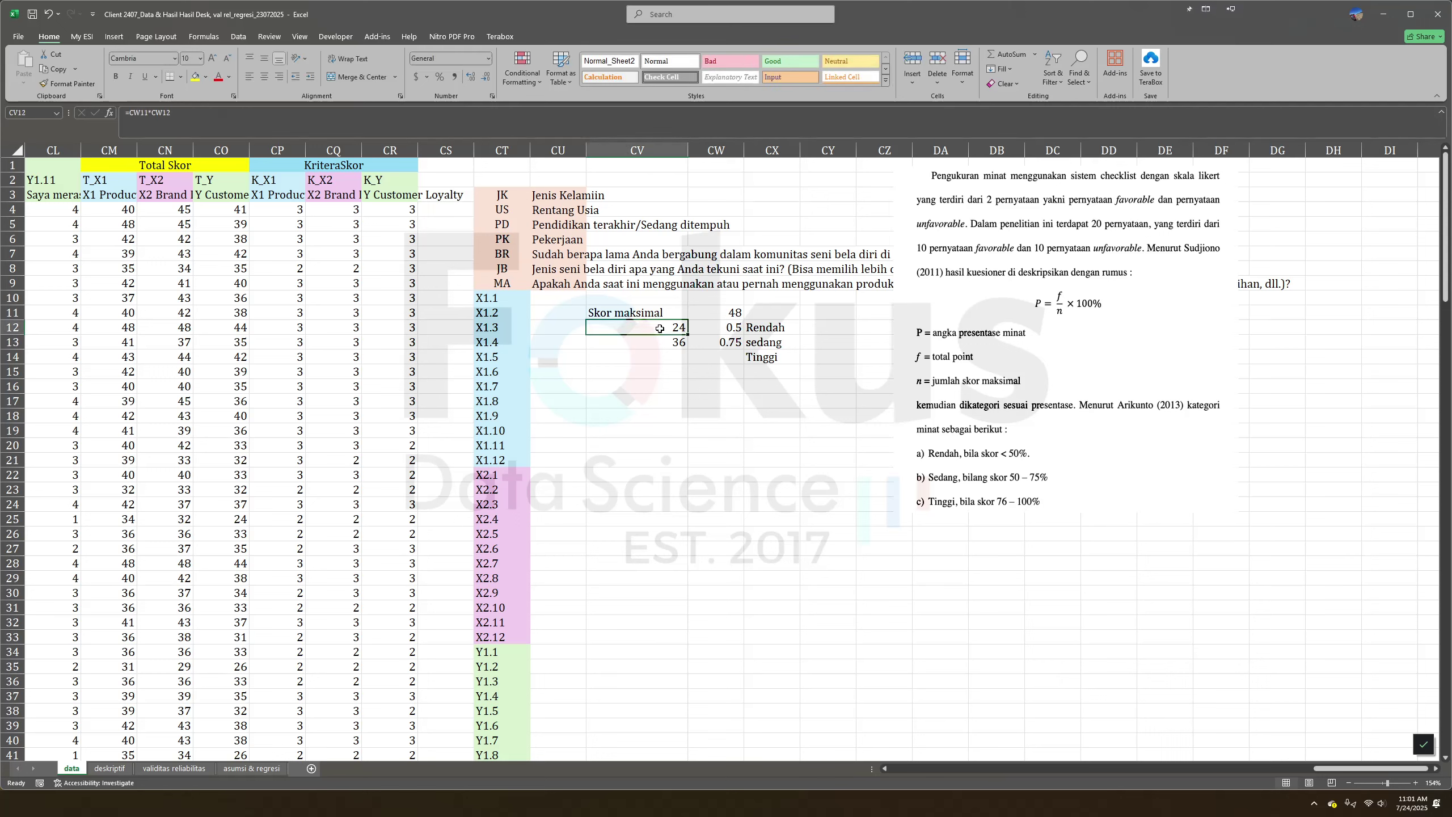
left_click(662, 347)
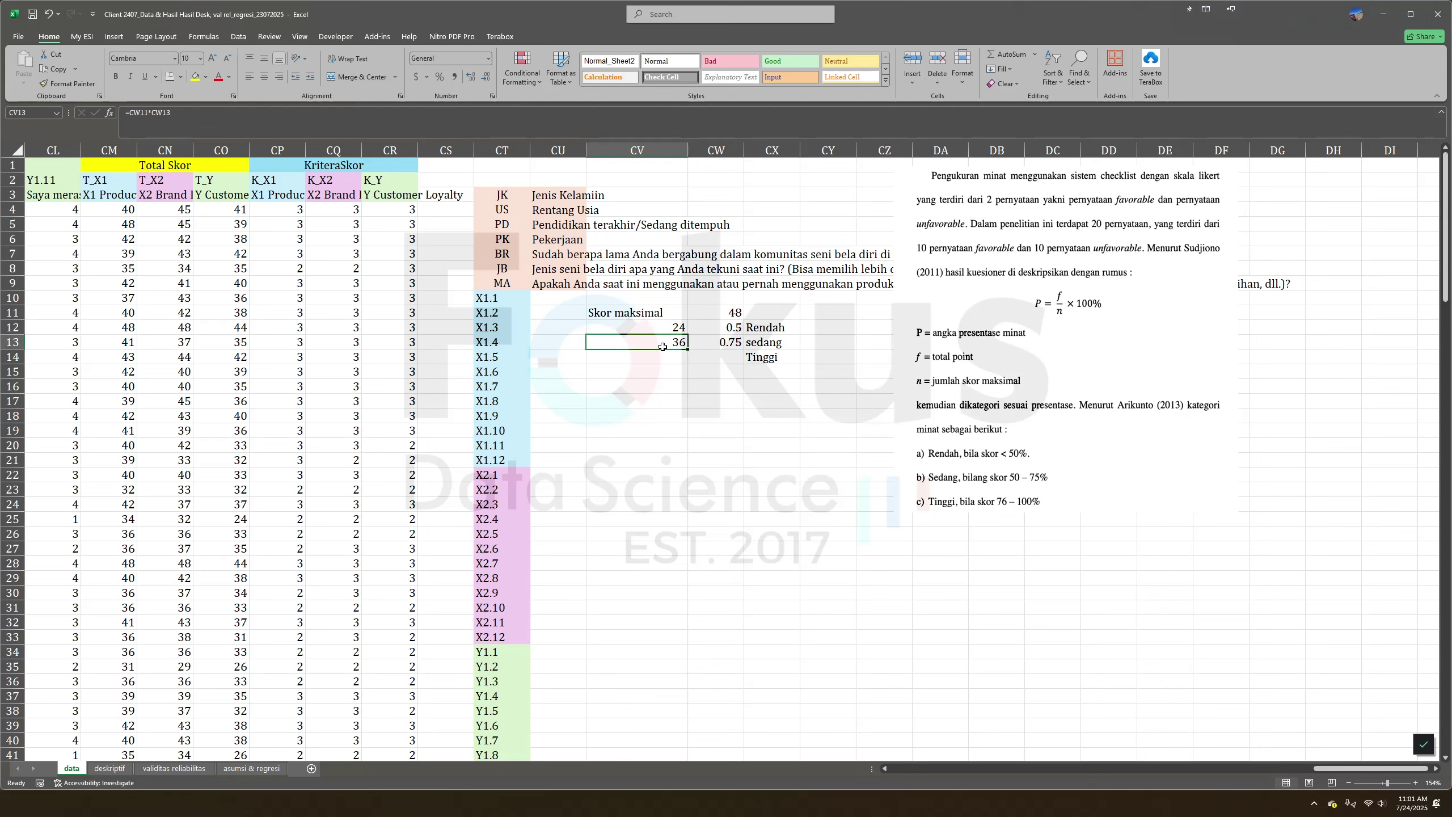
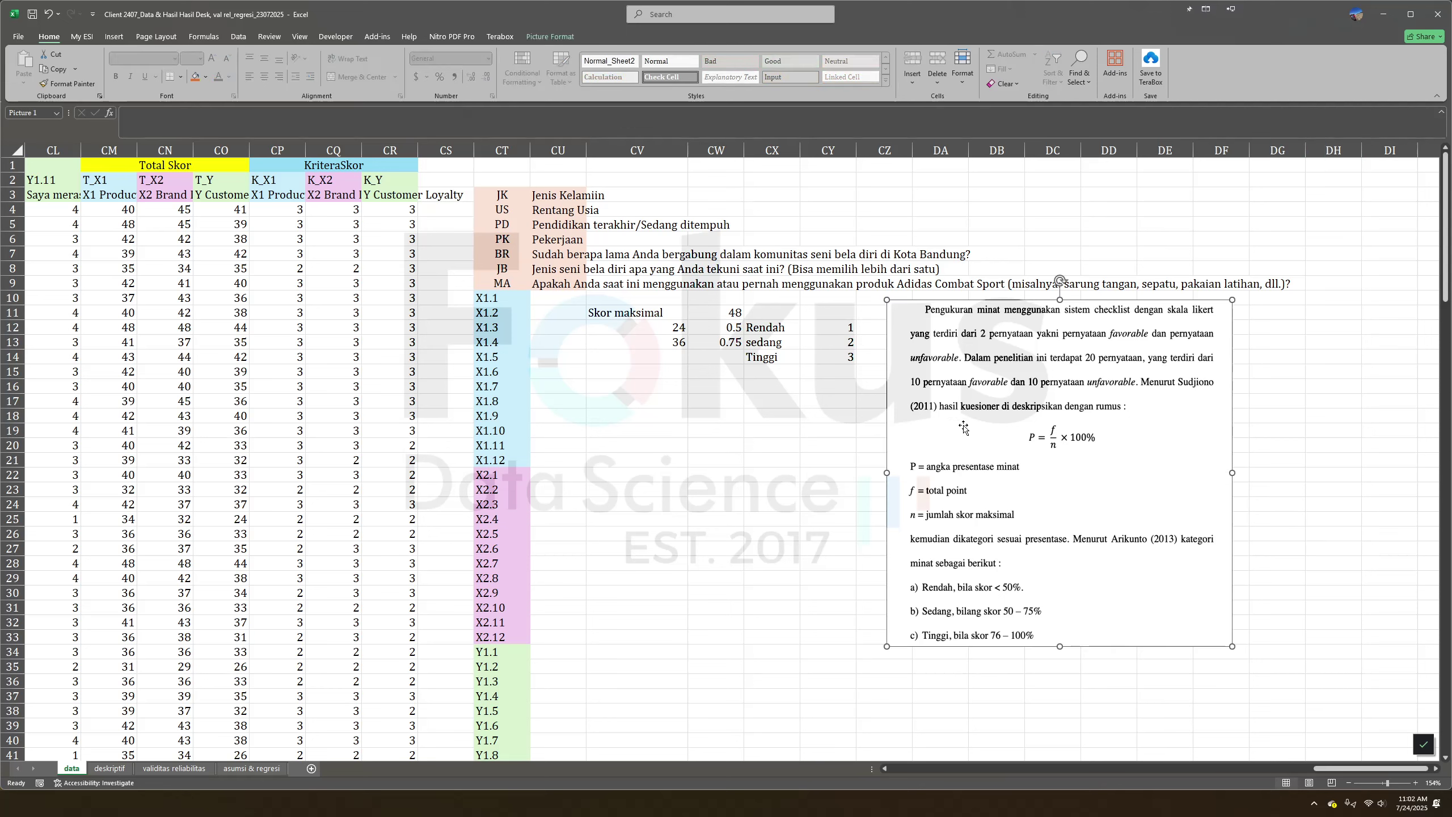
Crop the upper paragraph off the scoring picture so that it starts at the "(2011) hasil kuesioner" line.
double_click(1074, 332)
left_click(1299, 56)
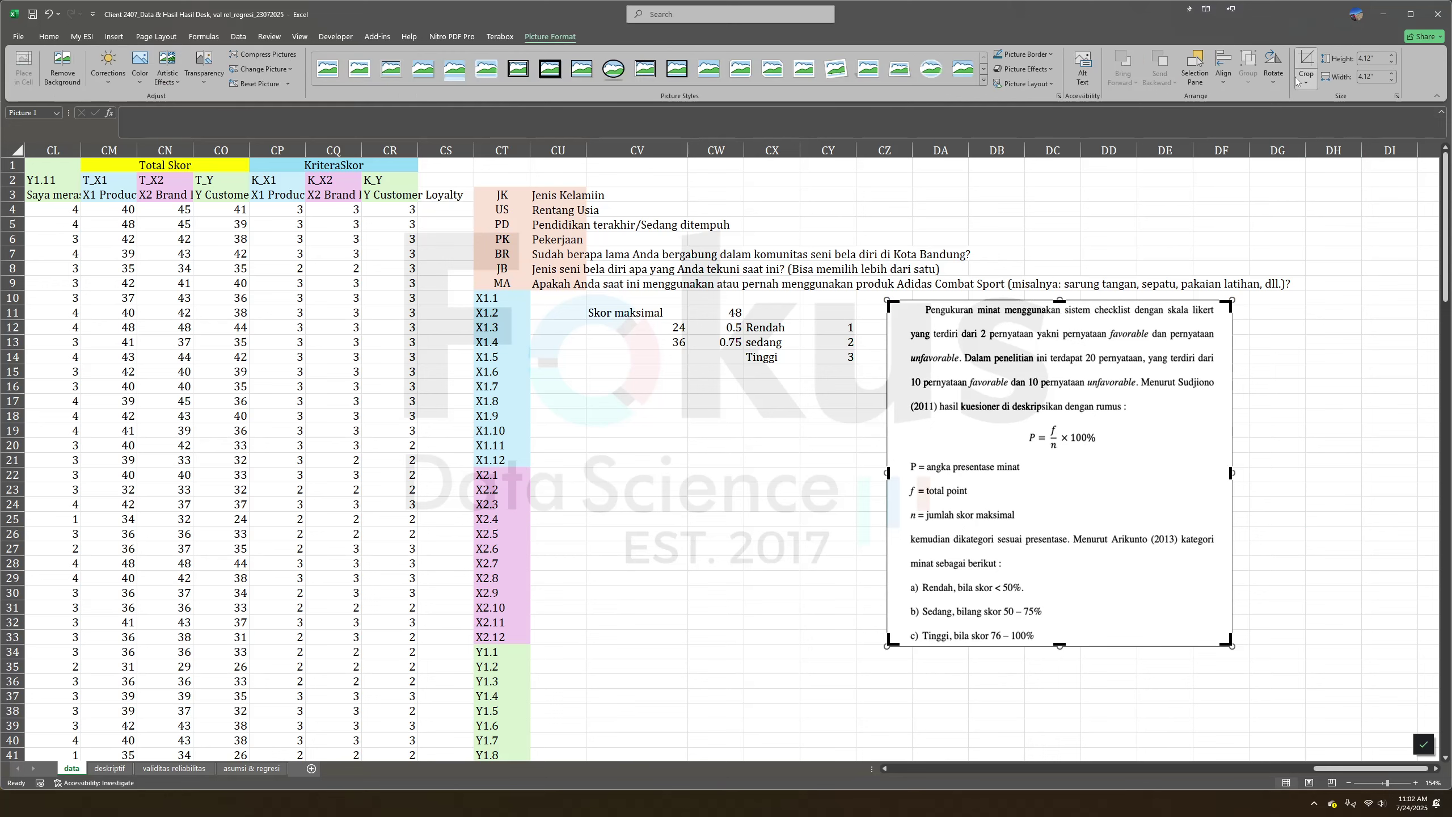
left_click_drag(1060, 299, 1068, 394)
left_click(1297, 479)
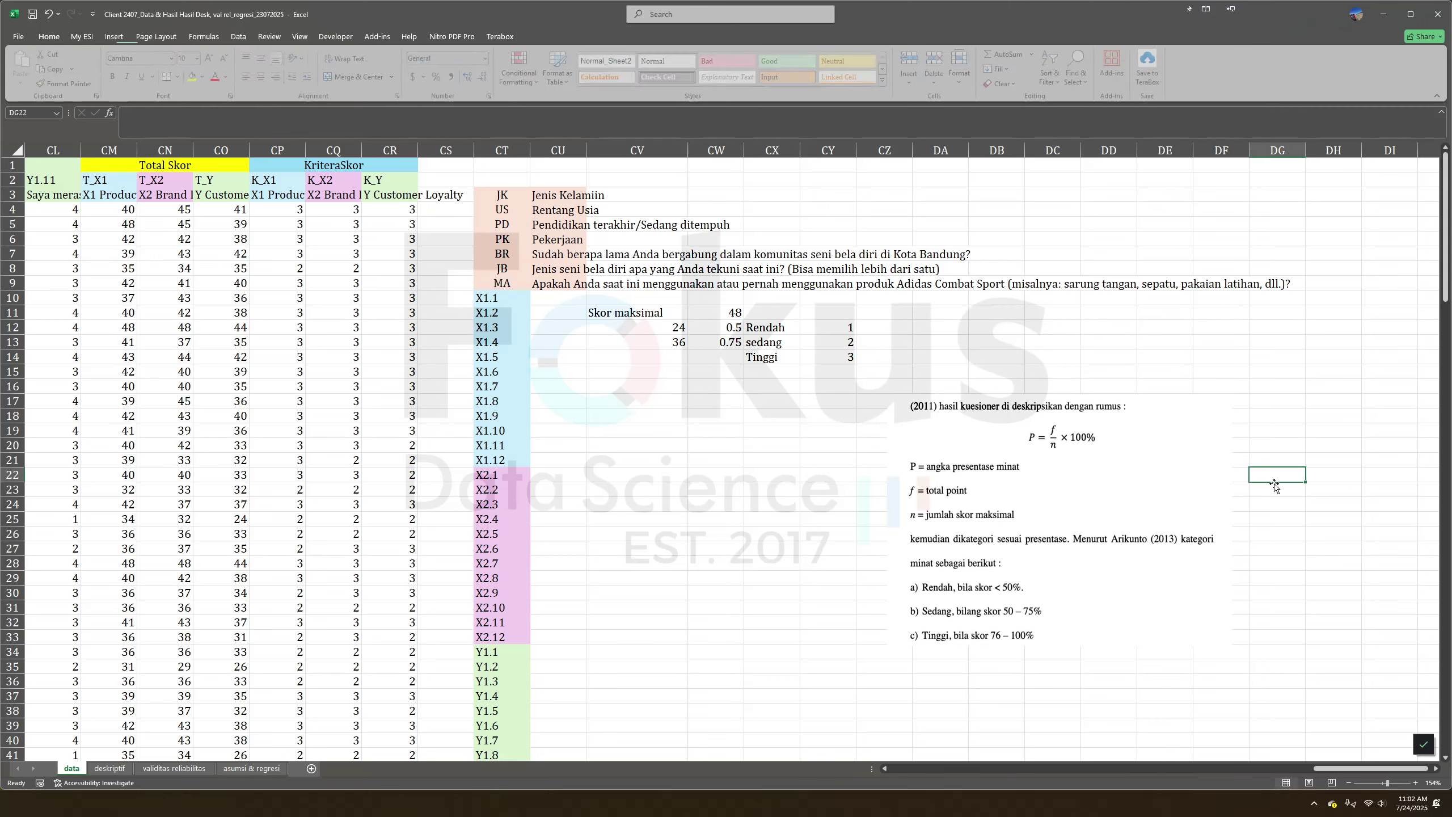
Move the cropped scoring picture directly below the score cutoff table, starting around row 15 in column CV.
left_click(1061, 469)
left_click_drag(1015, 516, 1021, 452)
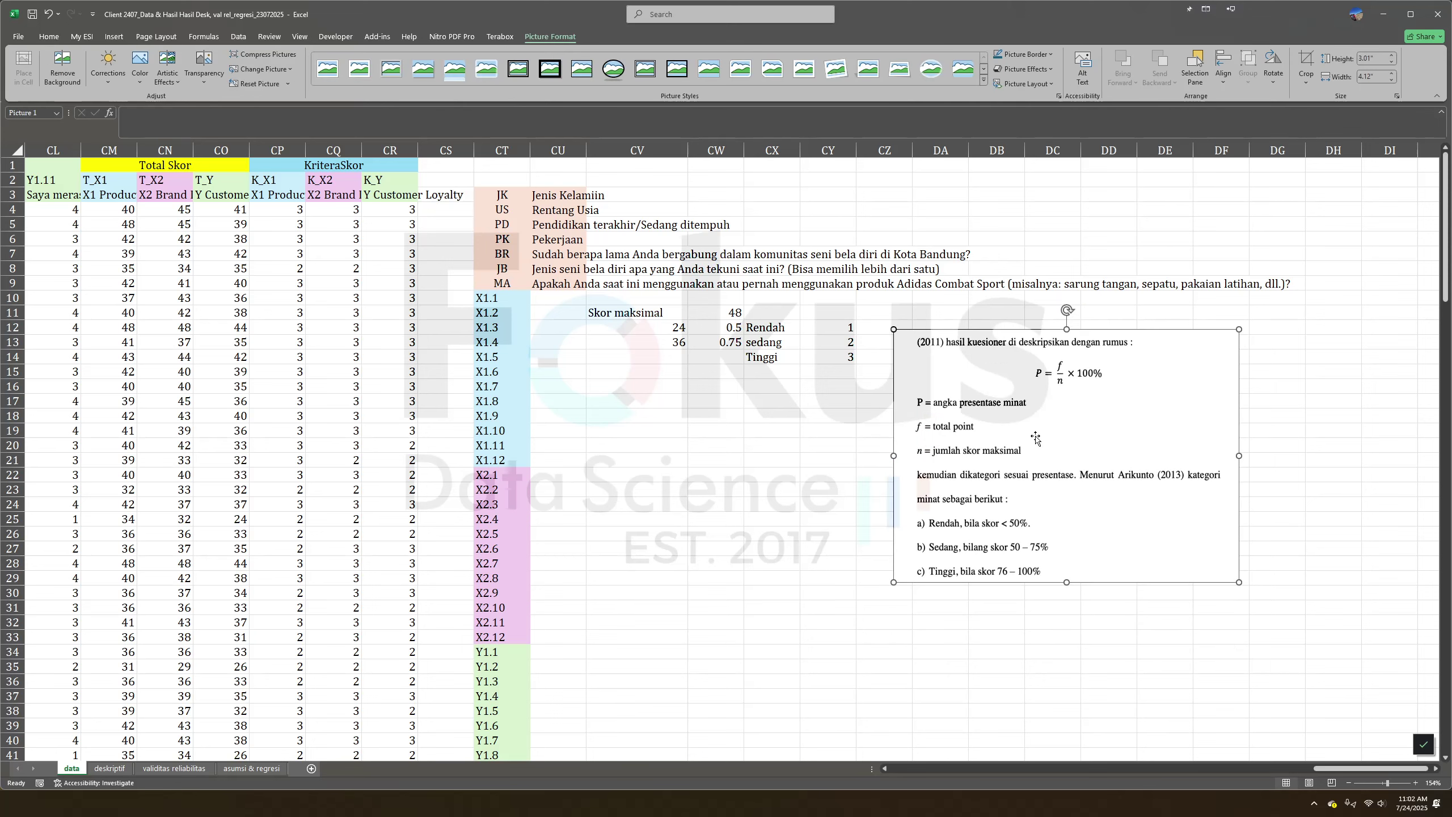
left_click(725, 579)
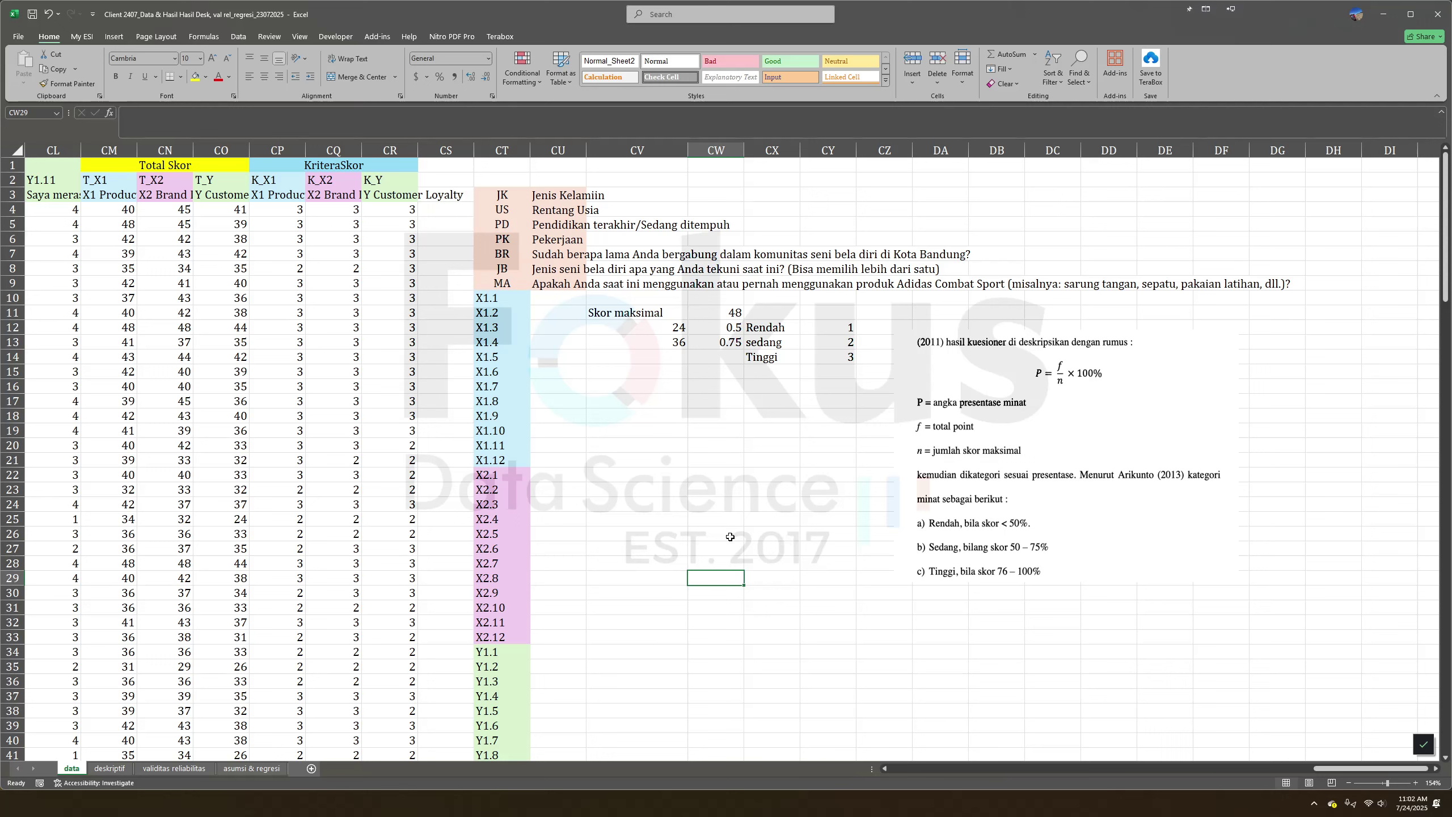
left_click(966, 435)
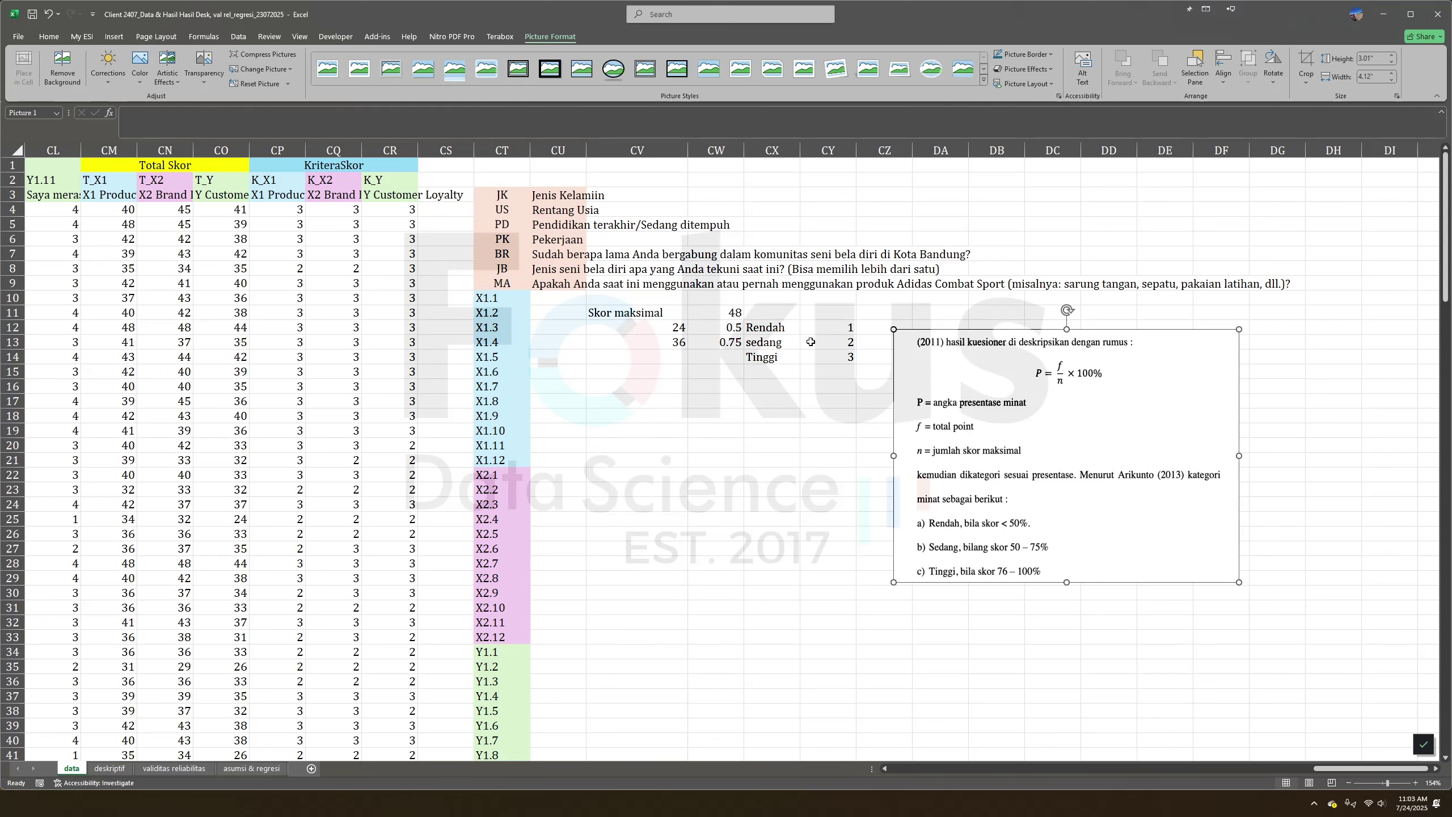
left_click_drag(1082, 408, 768, 451)
left_click(1109, 475)
left_click(720, 600)
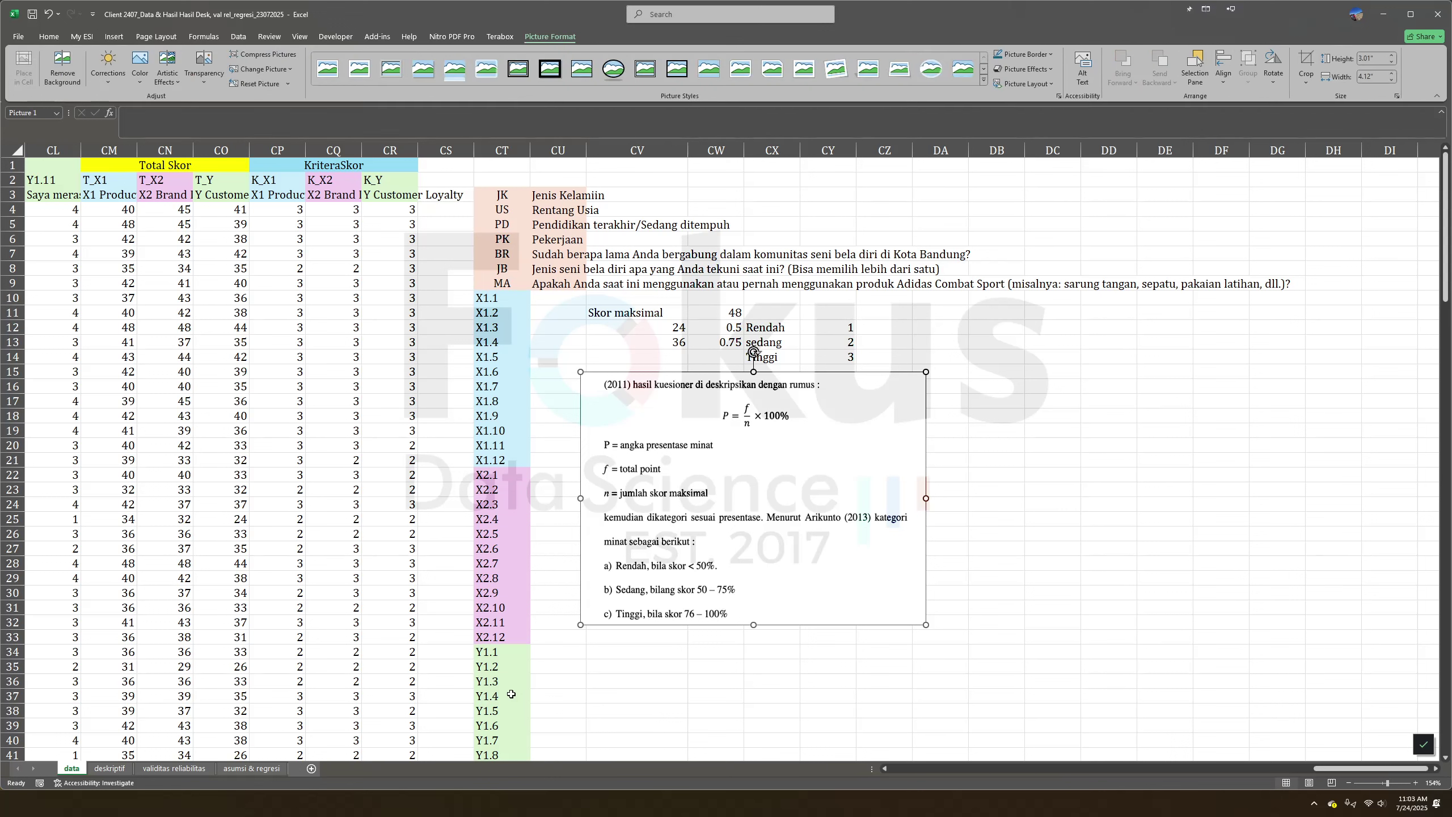
Examine the KriteraSkor columns K_X1, K_X2 and K_Y and inspect the nested IF formula in cell CR4 without changing it.
left_click(277, 150)
left_click(329, 175)
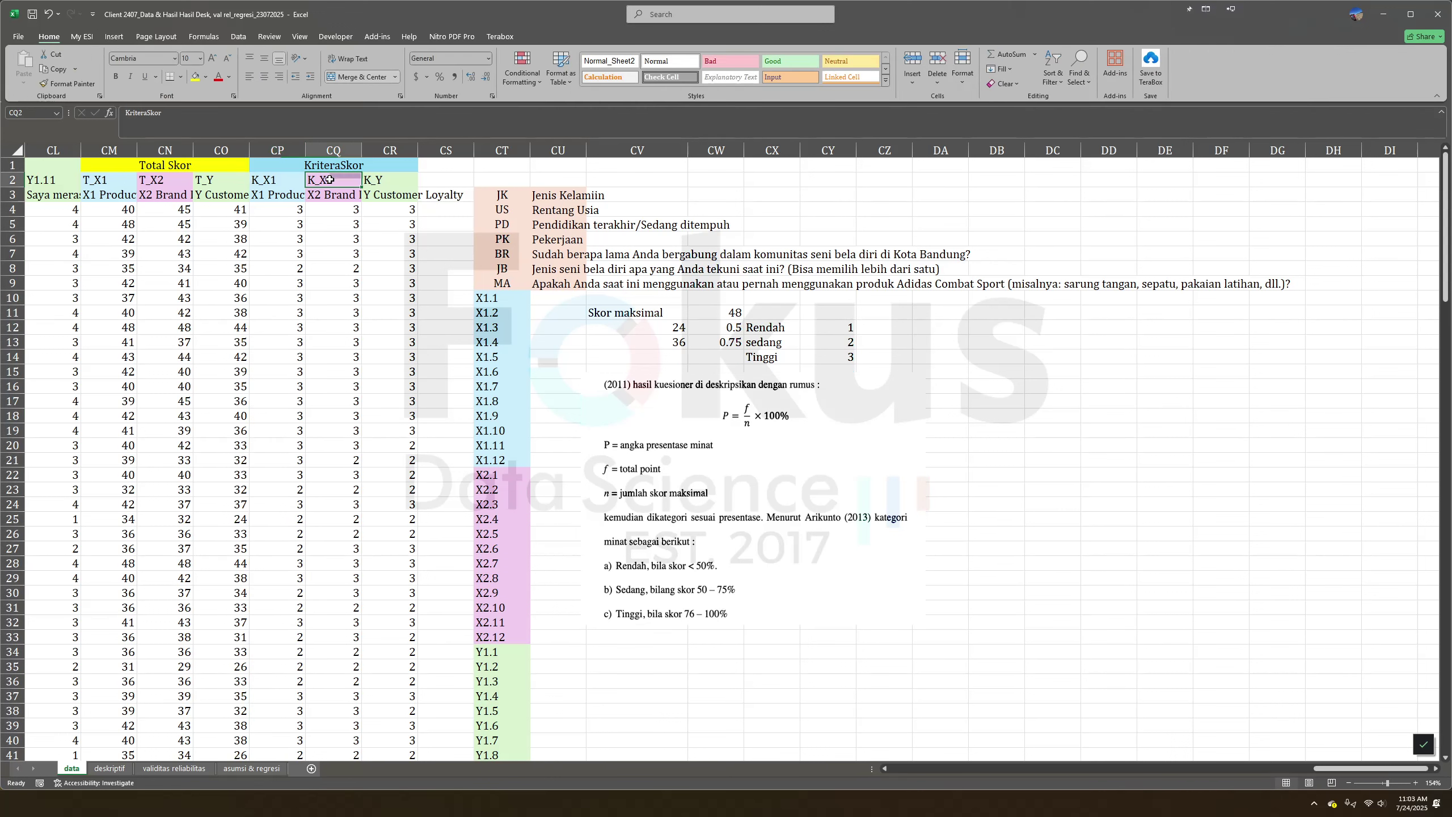
left_click(384, 152)
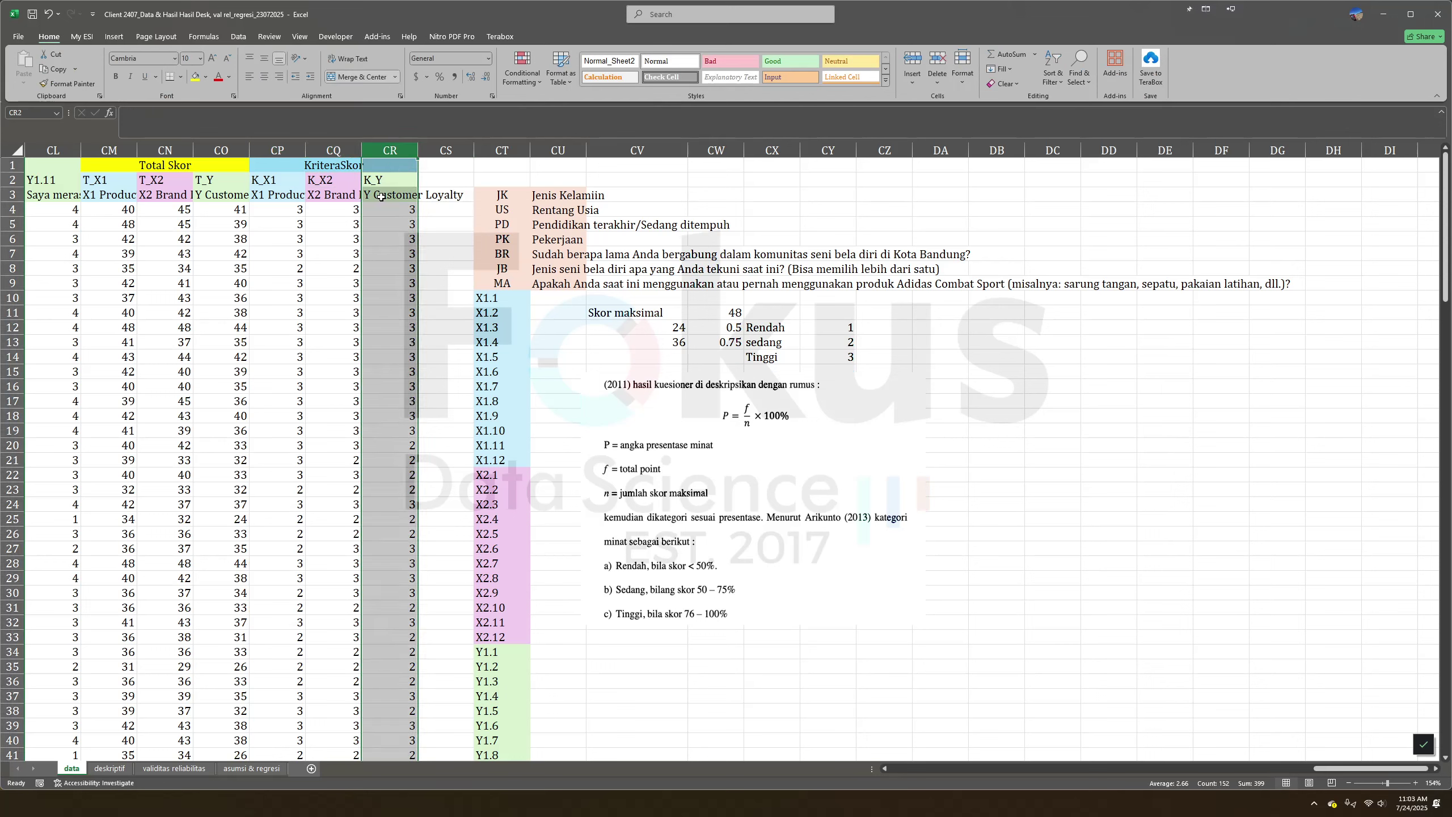
left_click(387, 175)
left_click(402, 237)
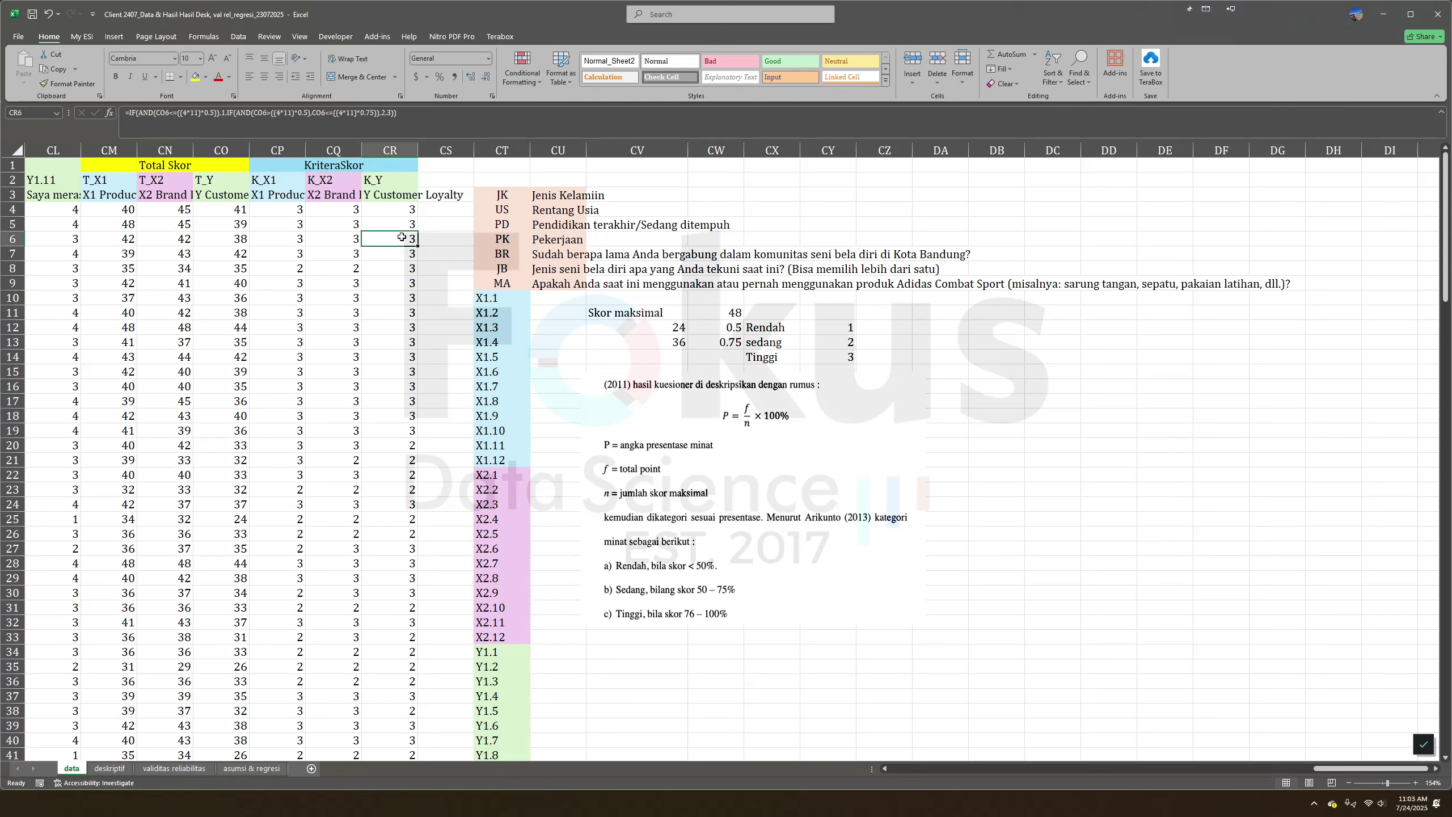
left_click(396, 197)
left_click(397, 210)
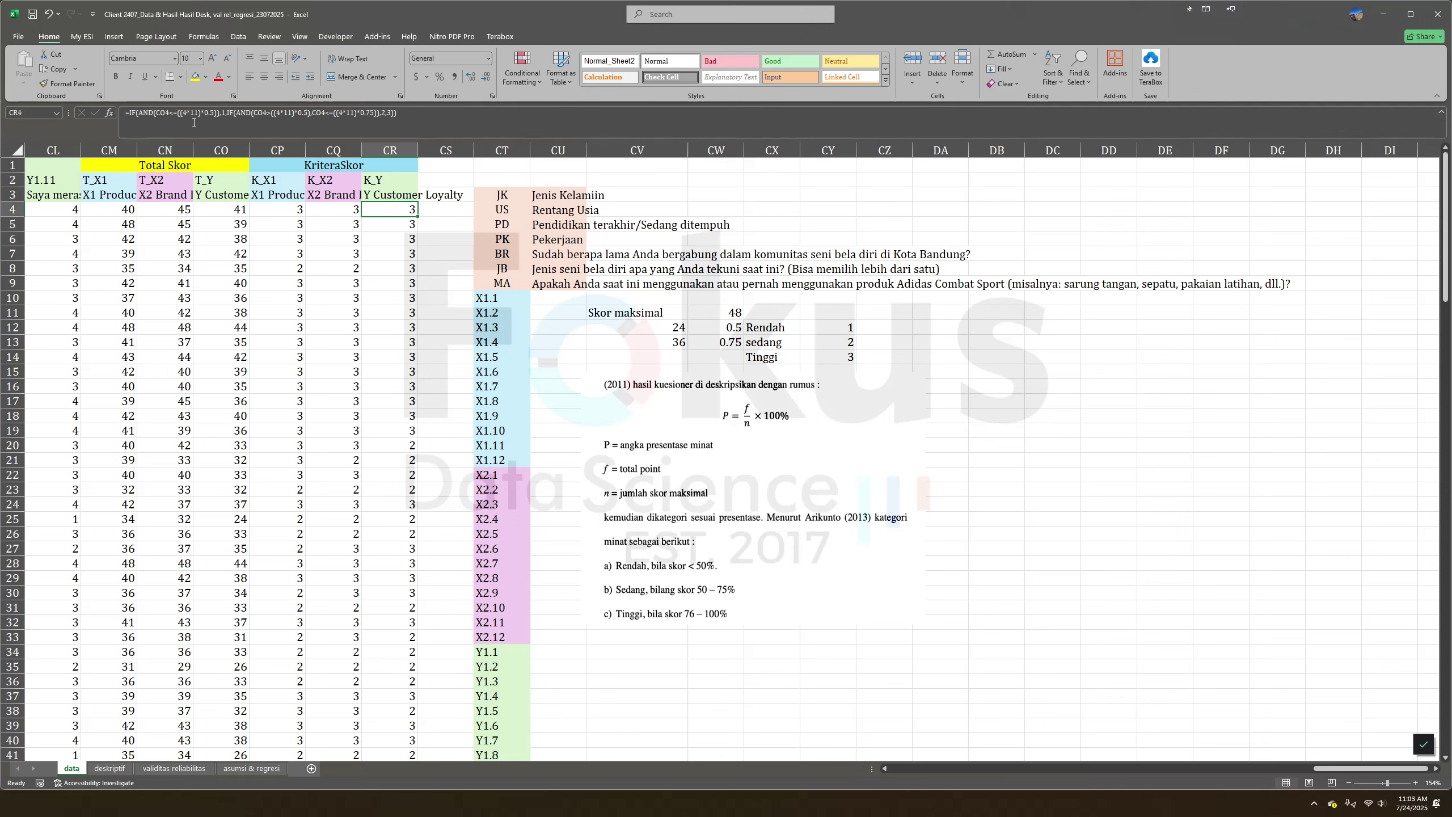
left_click(179, 113)
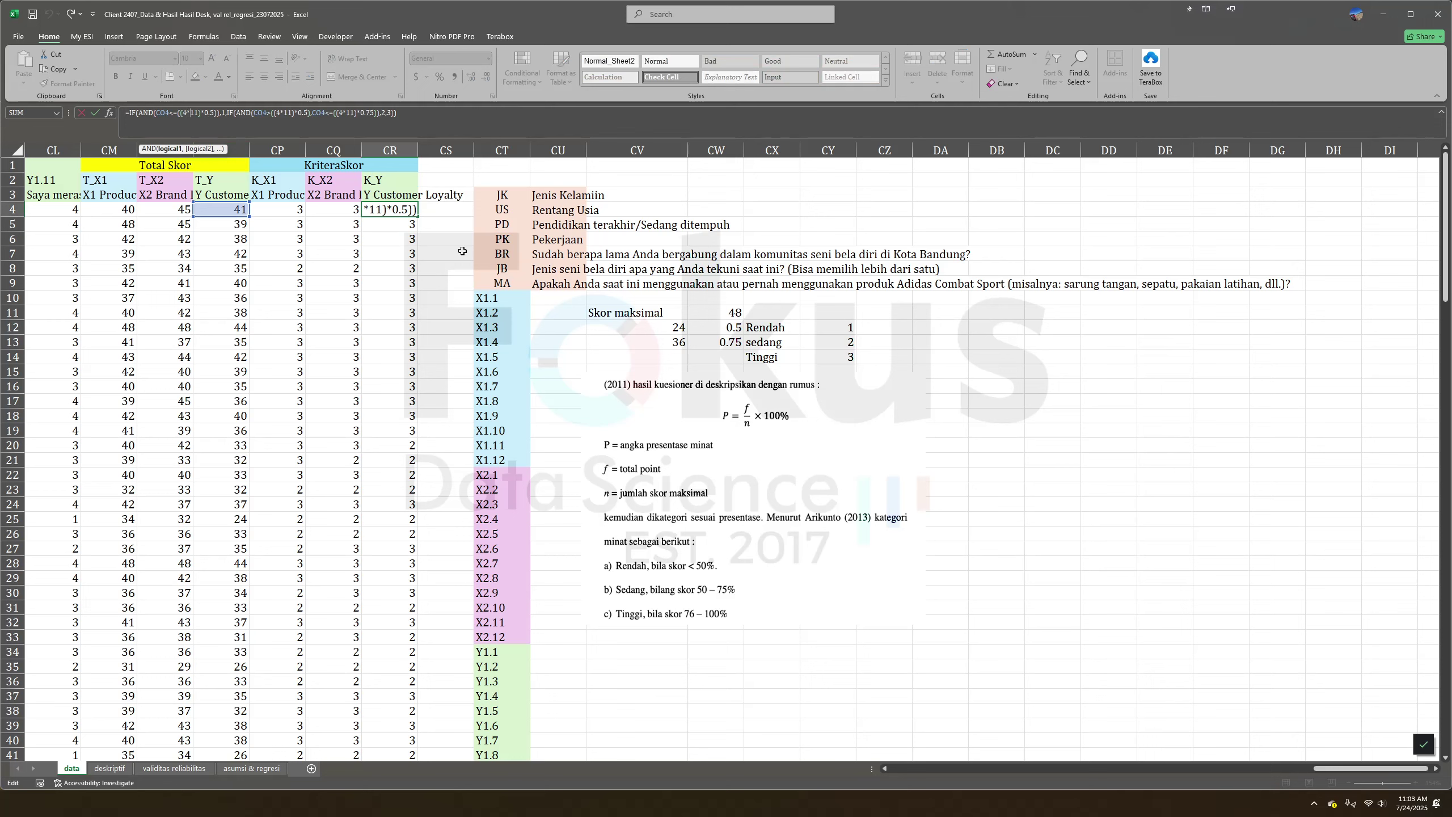
key("Return")
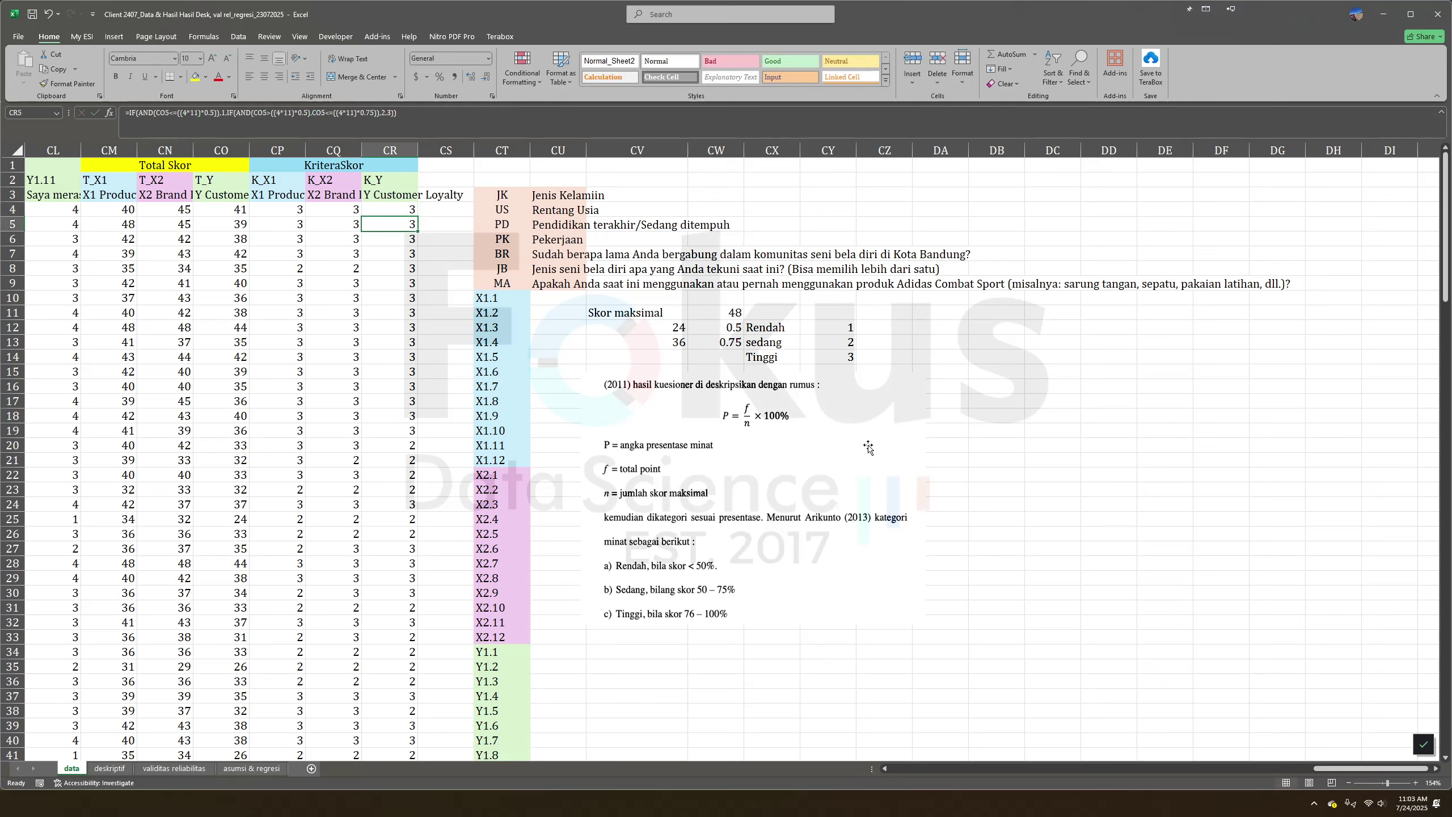
Shift the scoring picture slightly down and towards column CU, leaving a gap below the cutoff table.
left_click(869, 448)
mouse_move(869, 448)
left_mouse_down()
mouse_move(846, 396)
mouse_move(848, 464)
left_mouse_up()
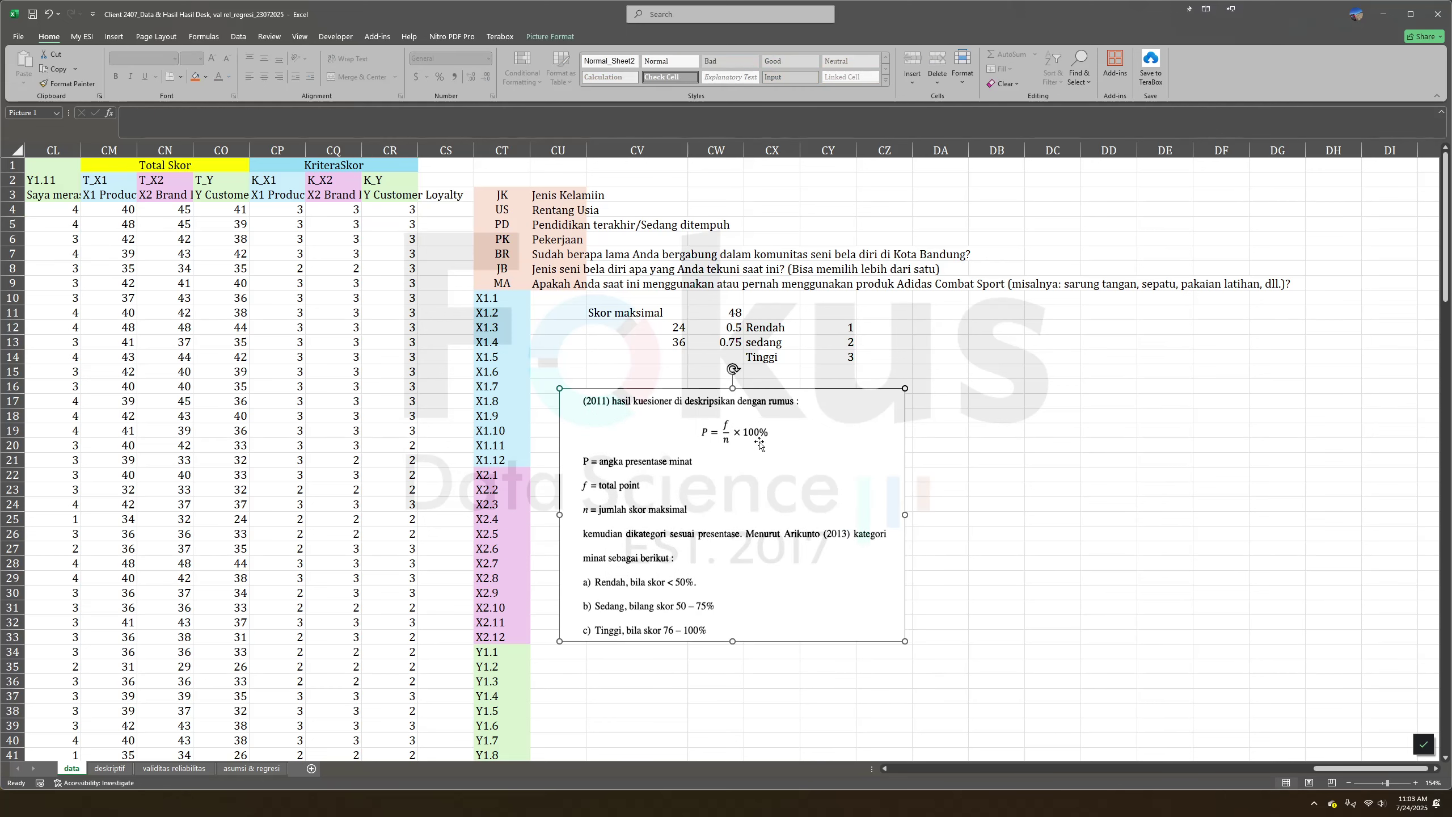
left_click(1105, 426)
Review the category codes in the KriteraSkor columns CP to CR.
left_click_drag(278, 158, 365, 228)
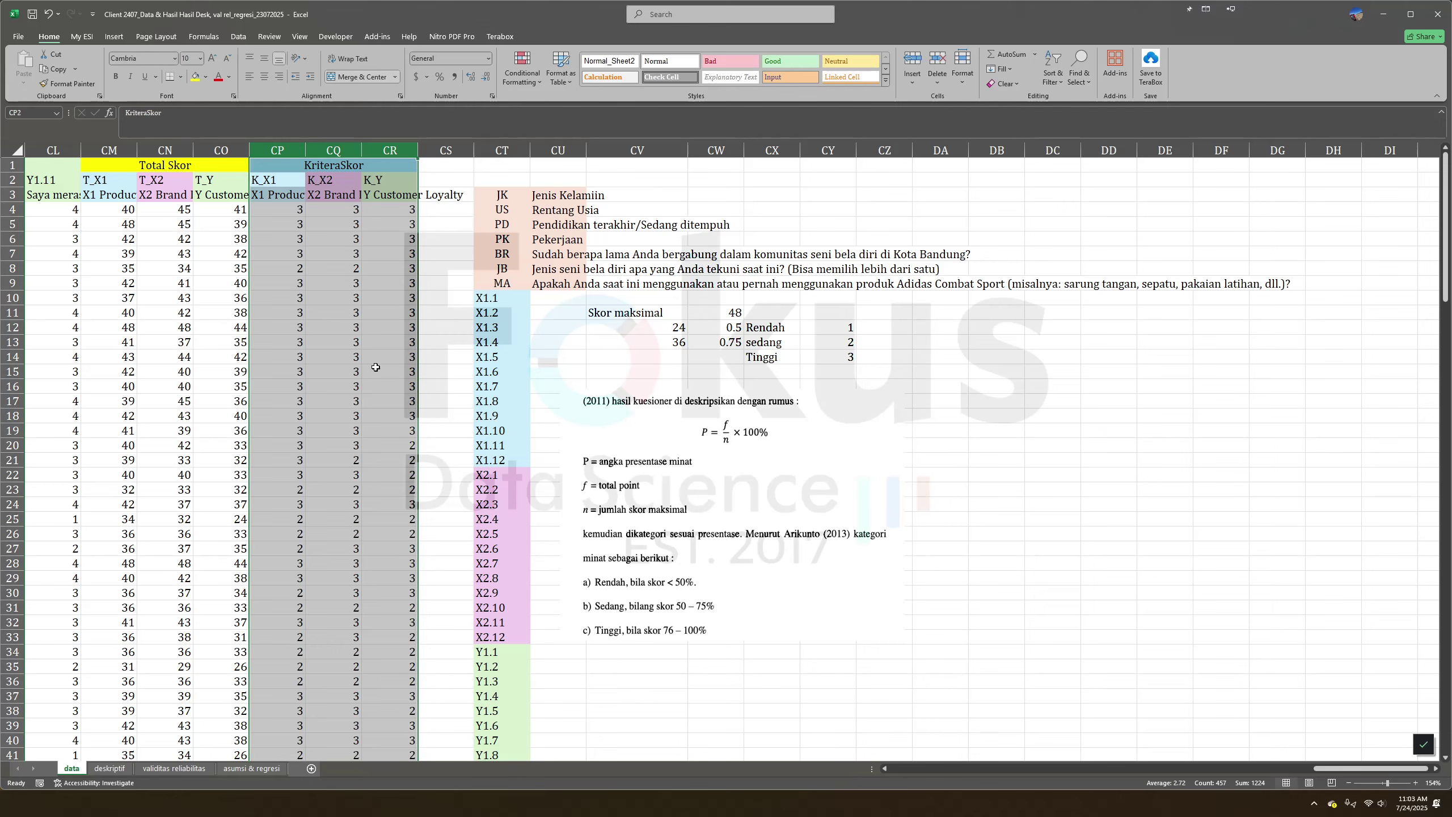
left_click(817, 650)
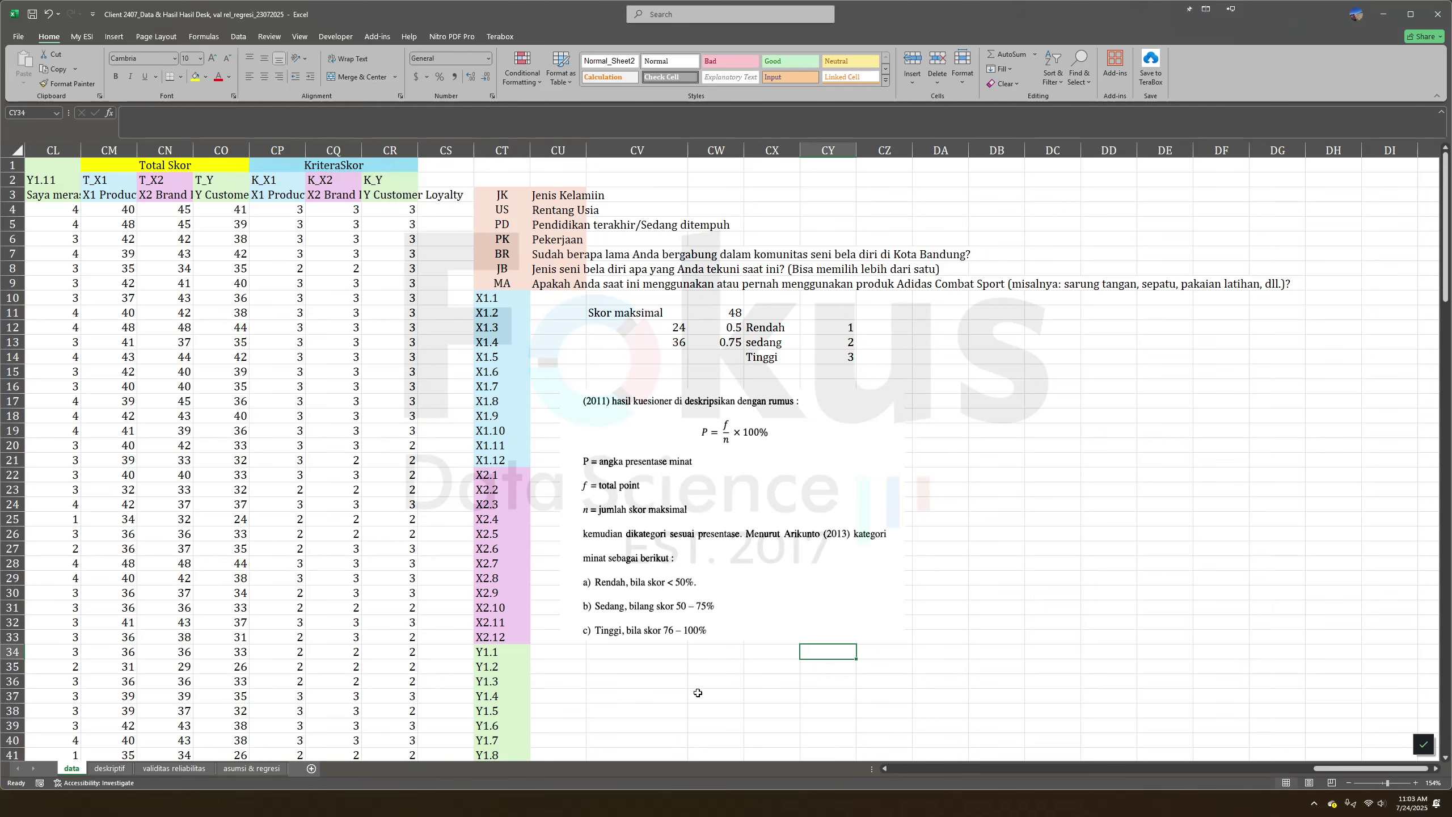
left_click(619, 672)
scroll(619, 670, "down", 12)
scroll(619, 670, "up", 12)
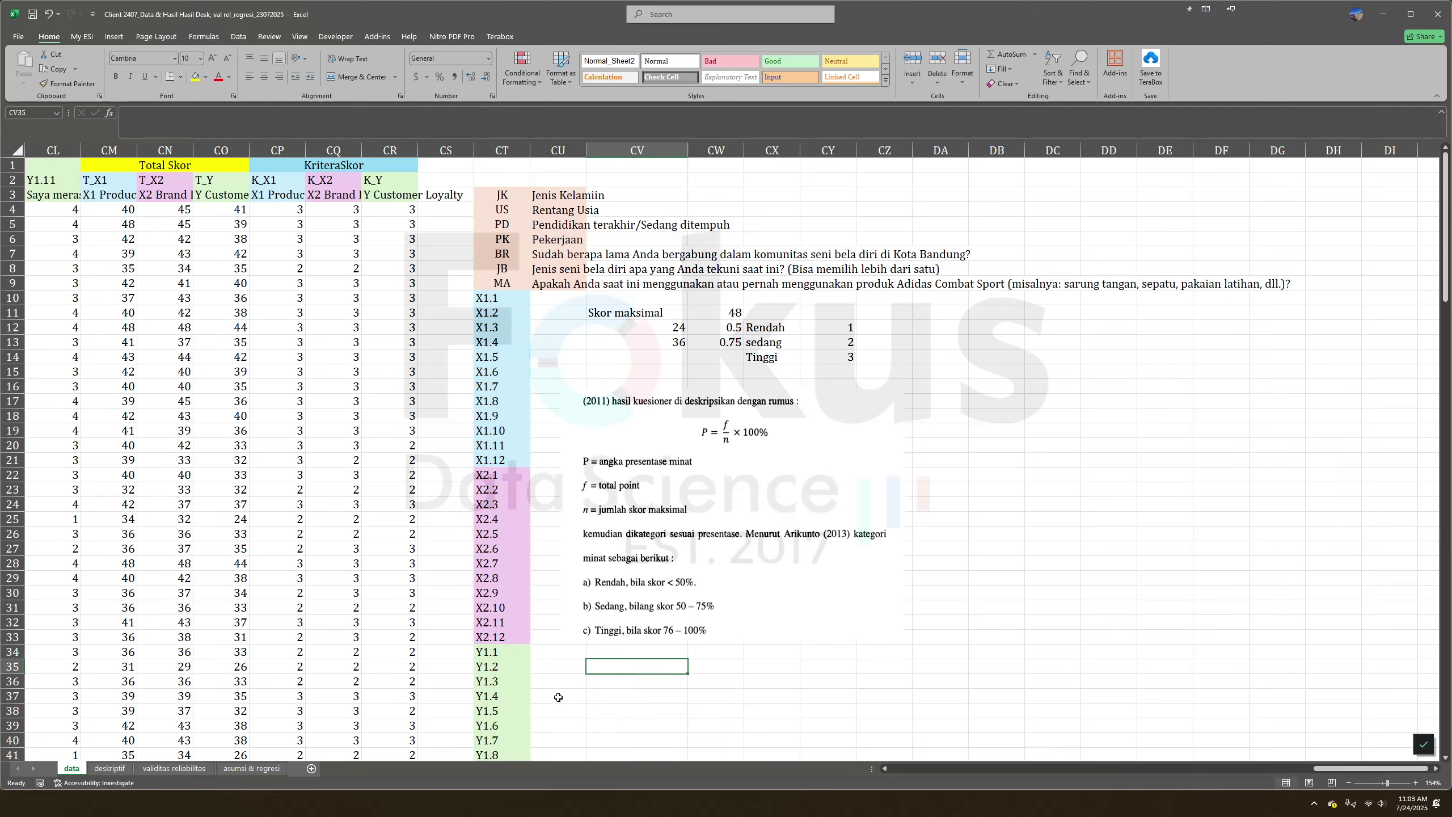
On the deskriptif sheet, compare the Kriteria formulas in W3 and W4 with the percentage ranges in the interpretation picture.
left_click(108, 768)
scroll(553, 401, "up", 10)
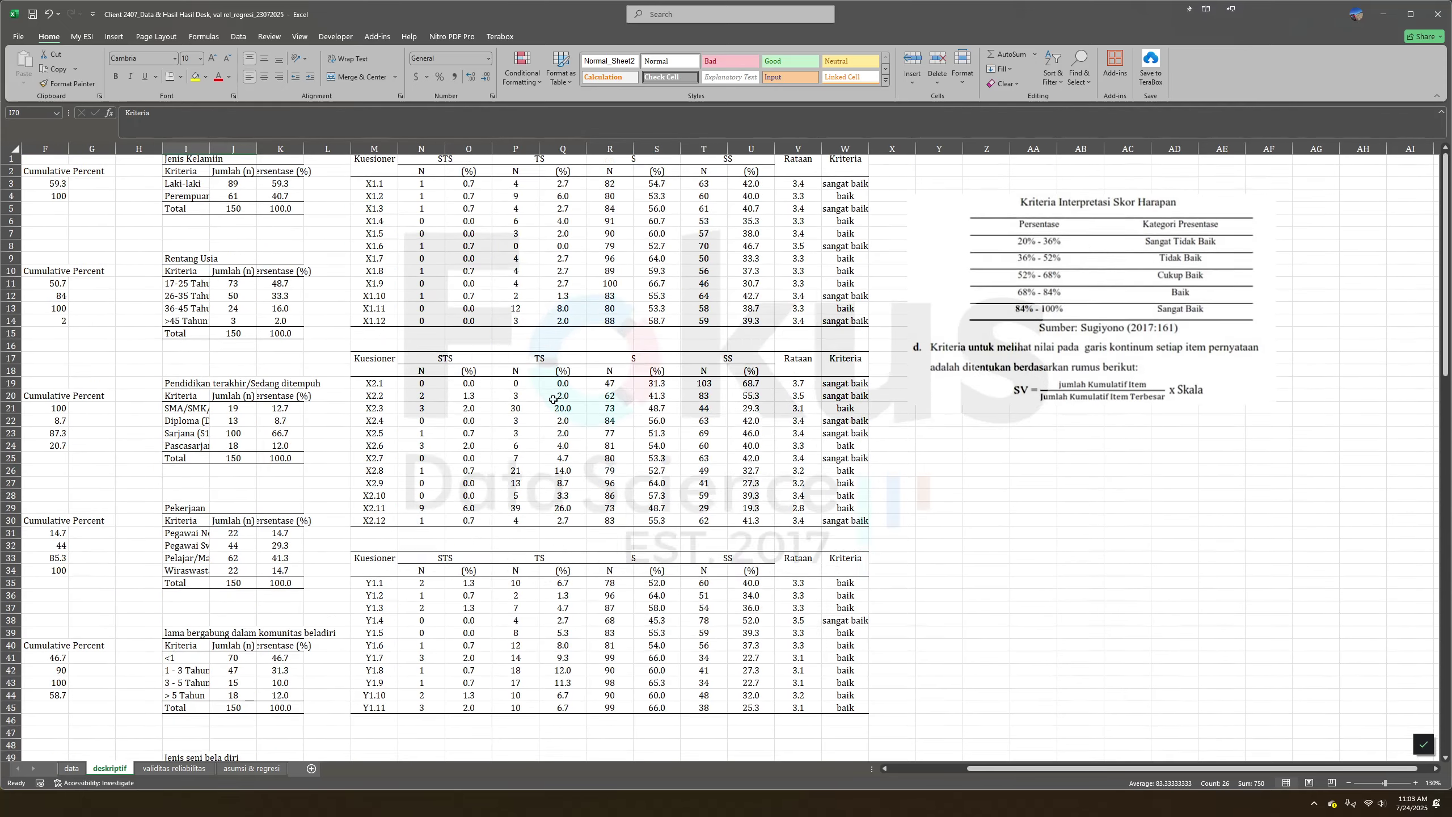
left_click(851, 186)
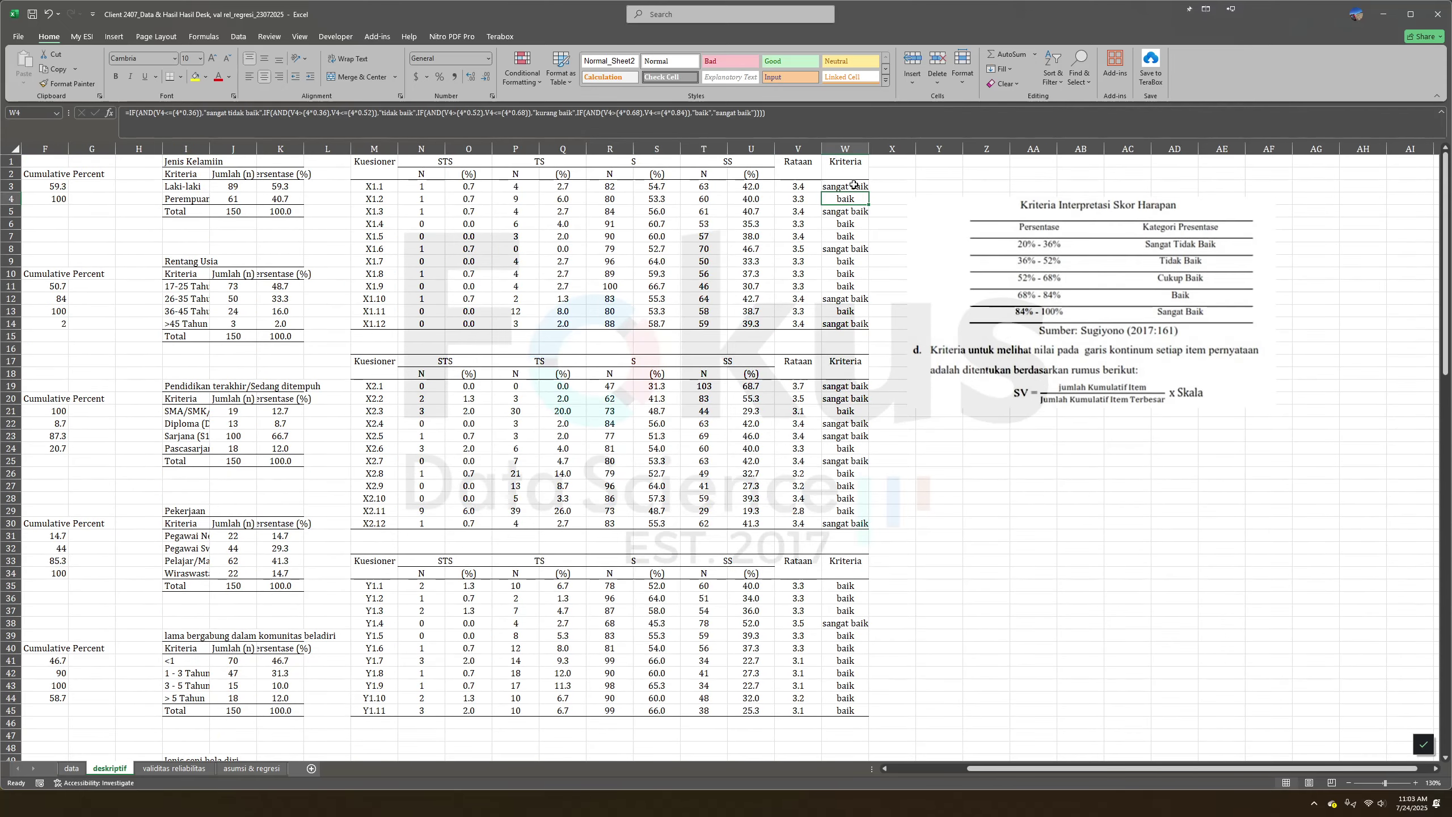
left_click(1051, 214)
left_click(854, 185)
left_click(1056, 298)
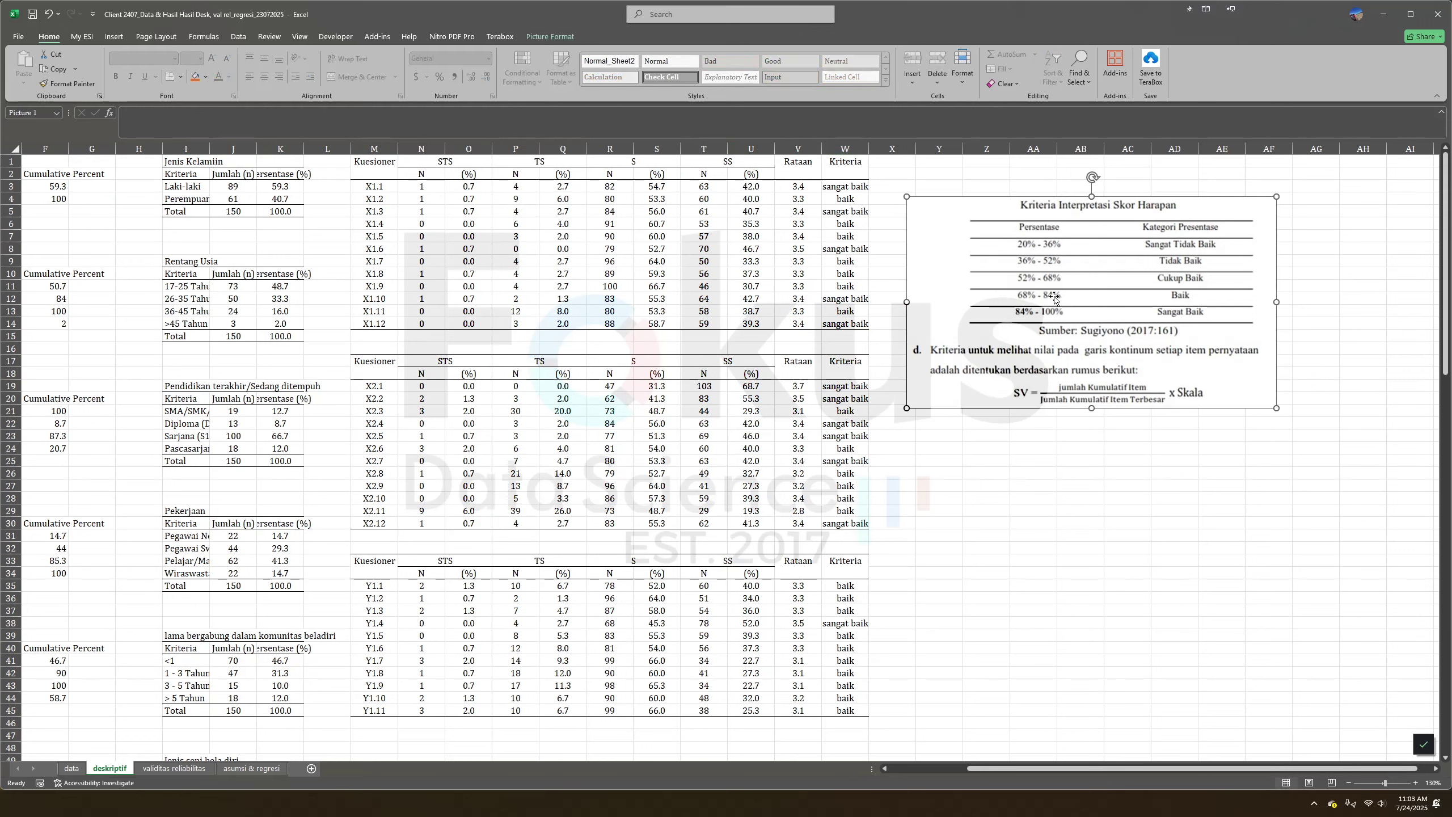
left_click(852, 188)
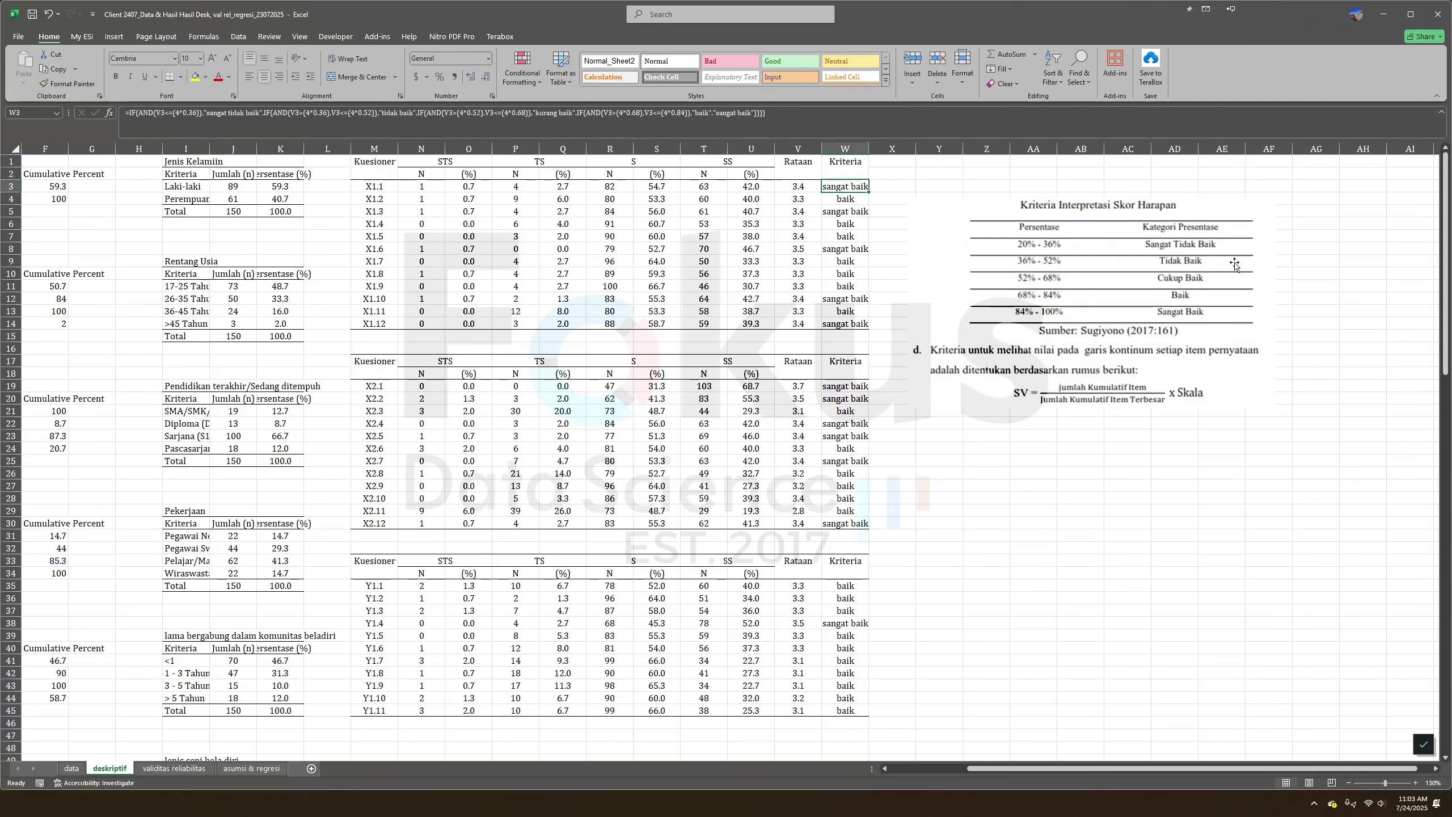
Move the Kriteria Interpretasi Skor Harapan picture down beside the X2 questionnaire table.
left_click_drag(1228, 272, 1257, 402)
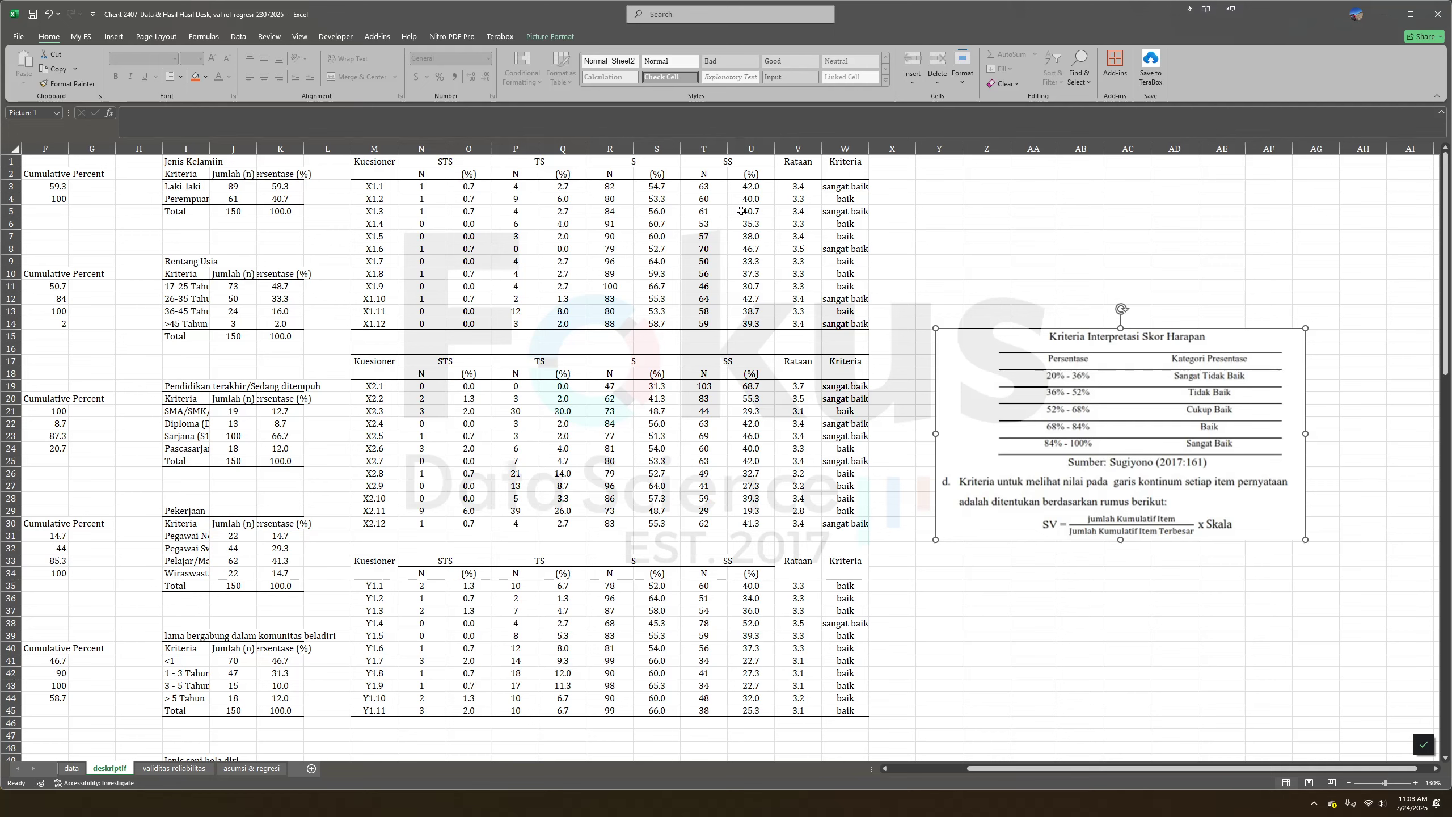
left_click(806, 190)
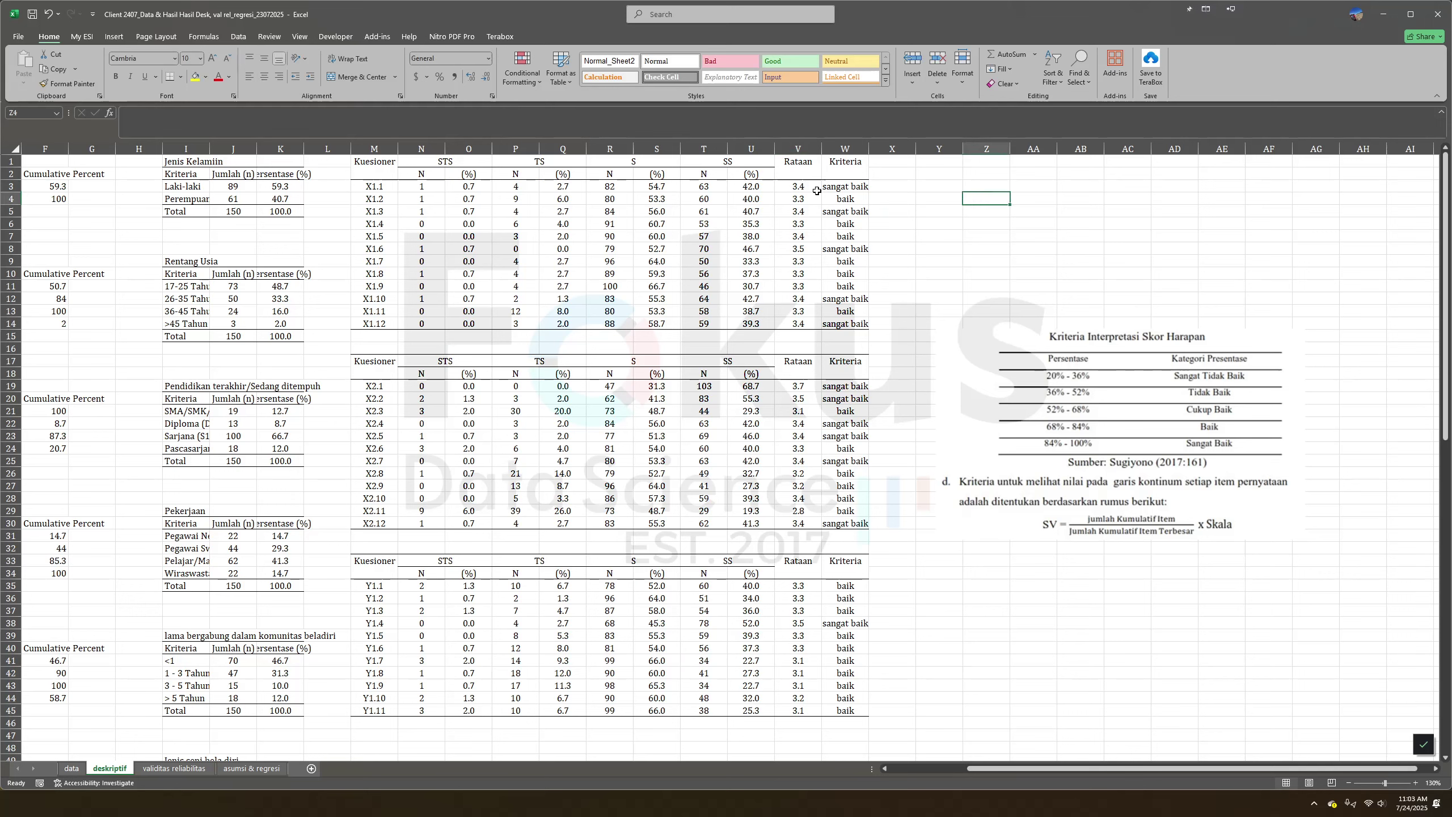
Trace the X1.1 Rataan in V3 to the data sheet's AVERAGE formula in BD159 and inspect the COUNTIF formula in BD155.
left_click(798, 149)
left_click(800, 186)
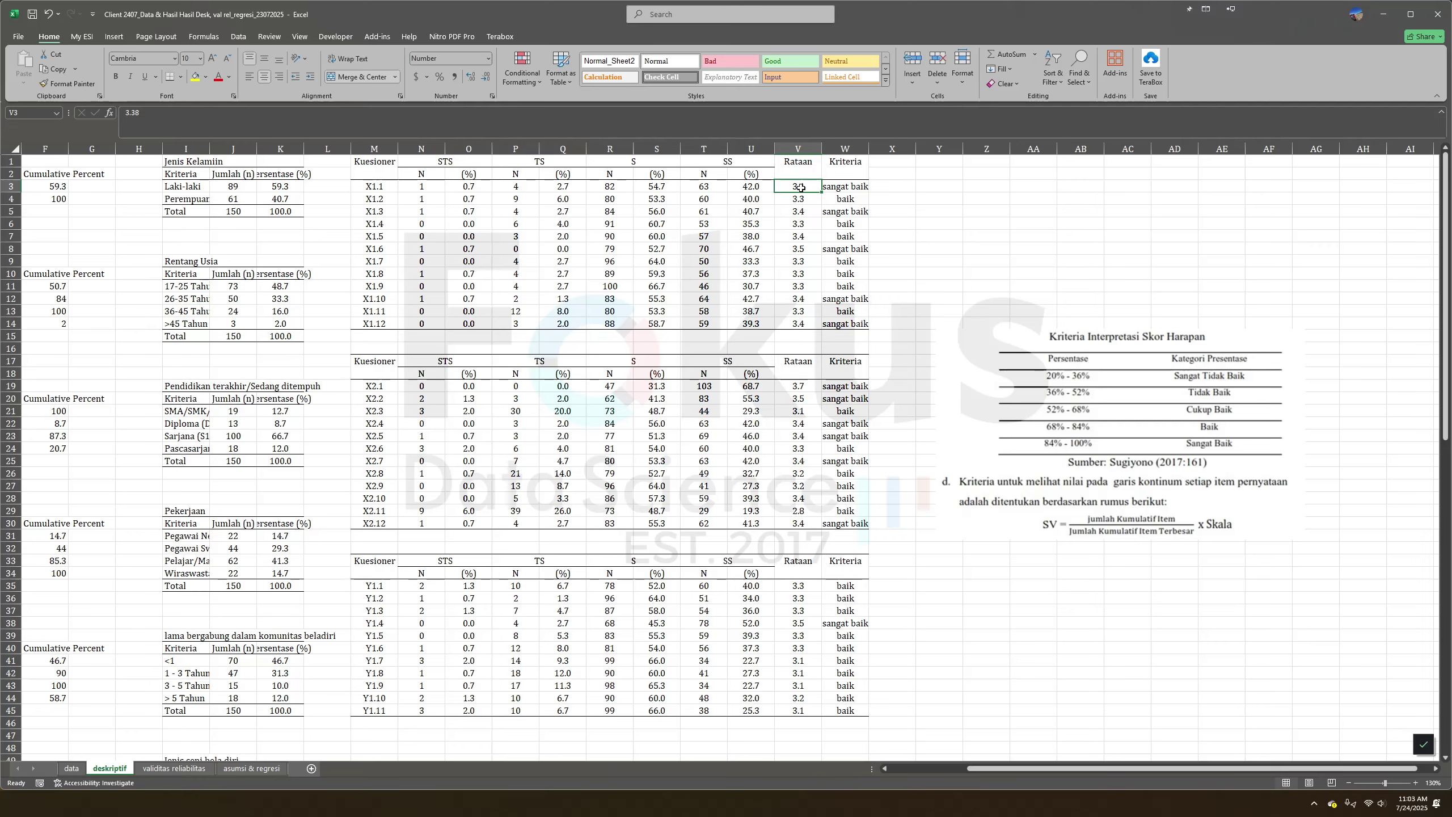
left_click(72, 768)
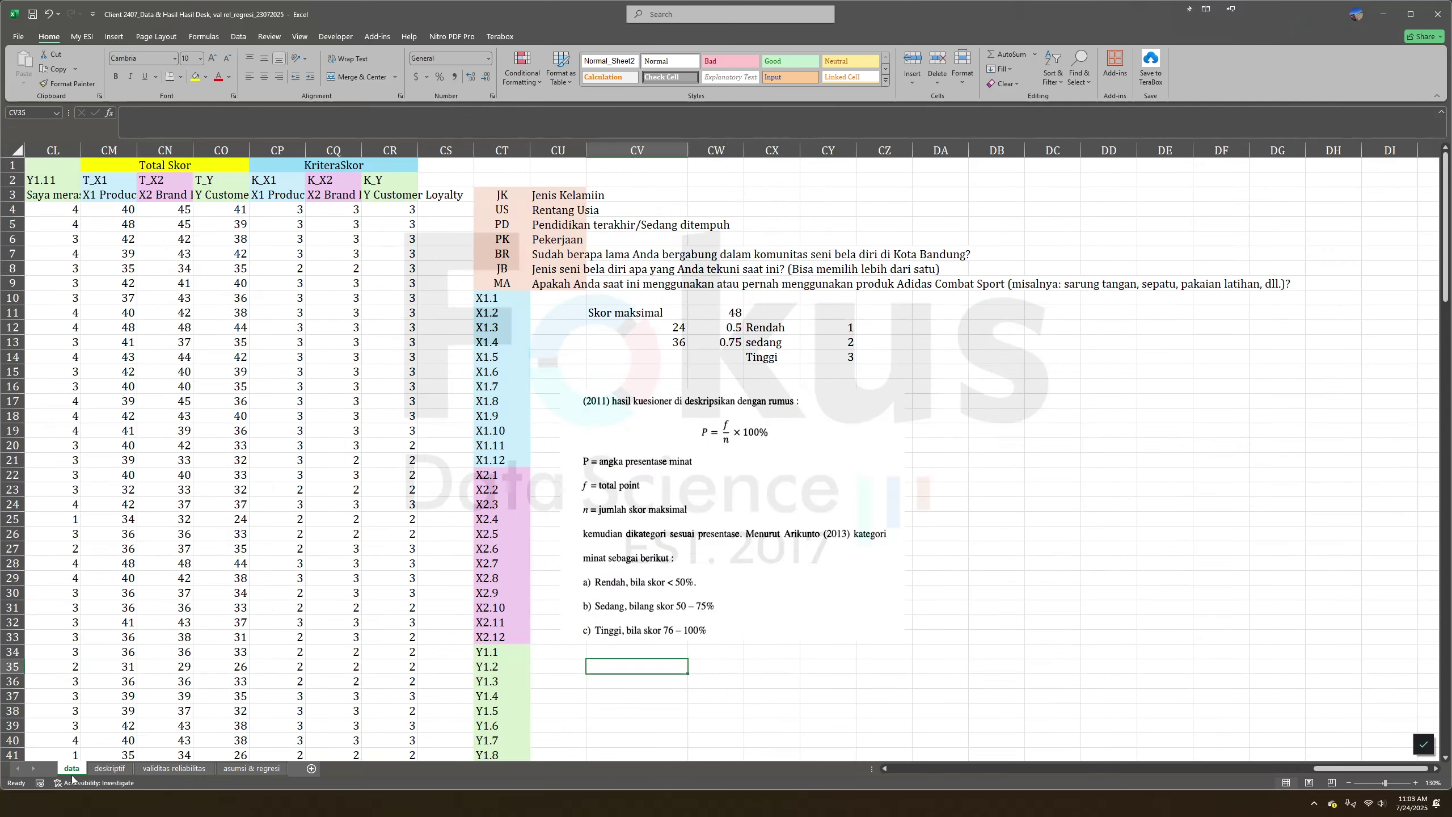
scroll(441, 601, "left", 5)
scroll(442, 602, "down", 20)
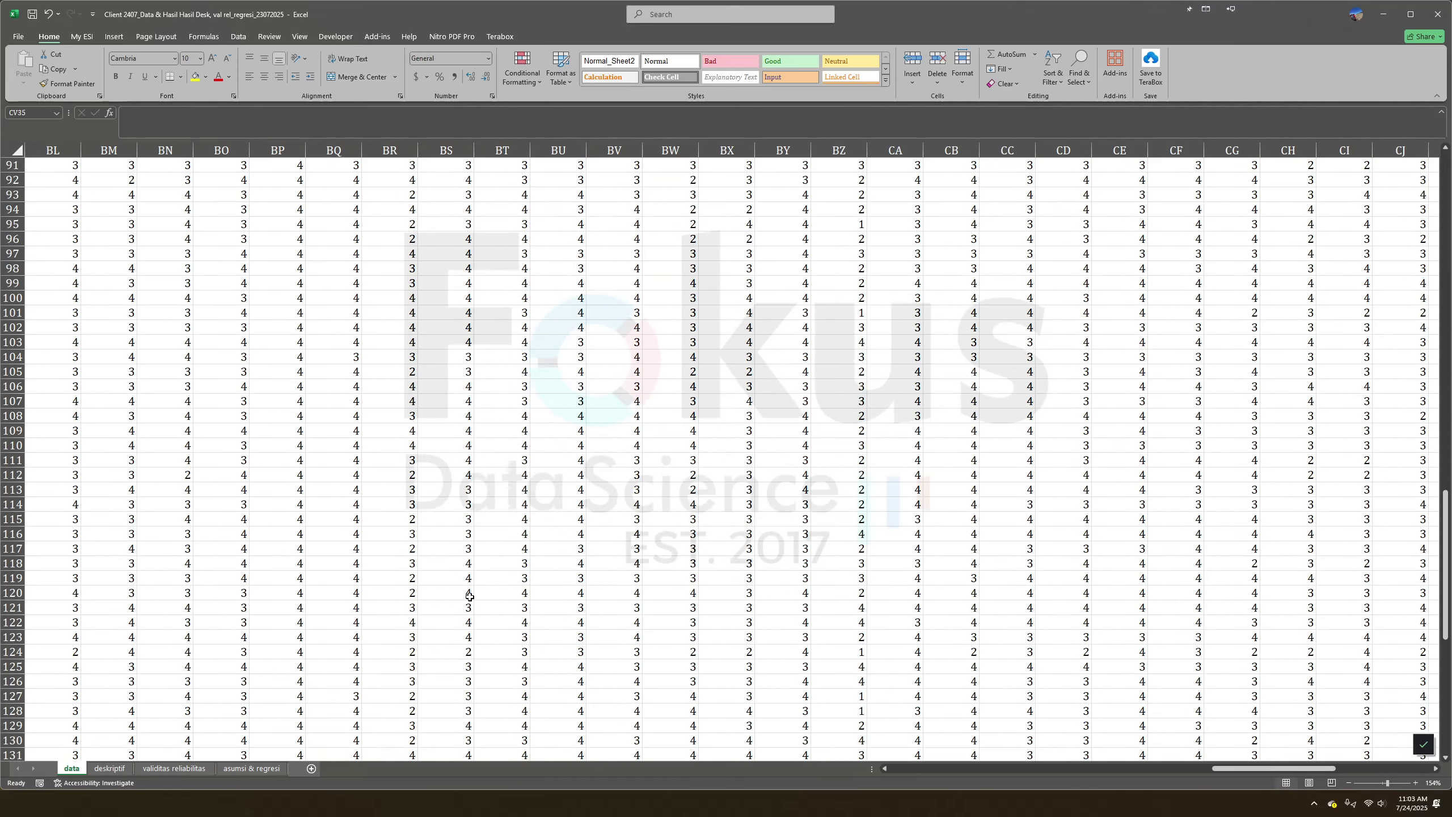
scroll(470, 600, "left", 3)
scroll(470, 600, "left", 6)
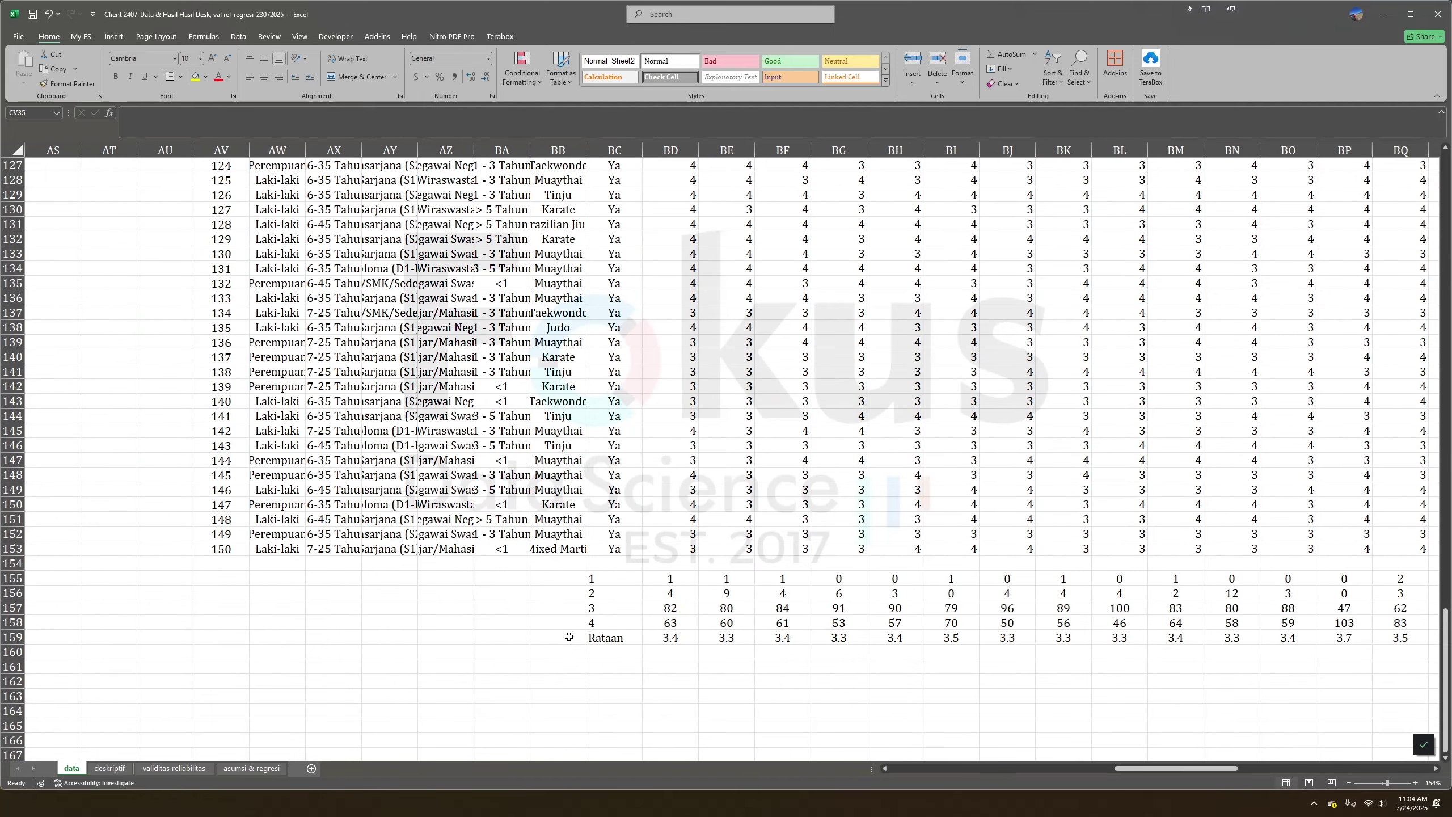
left_click(617, 640)
left_click(674, 639)
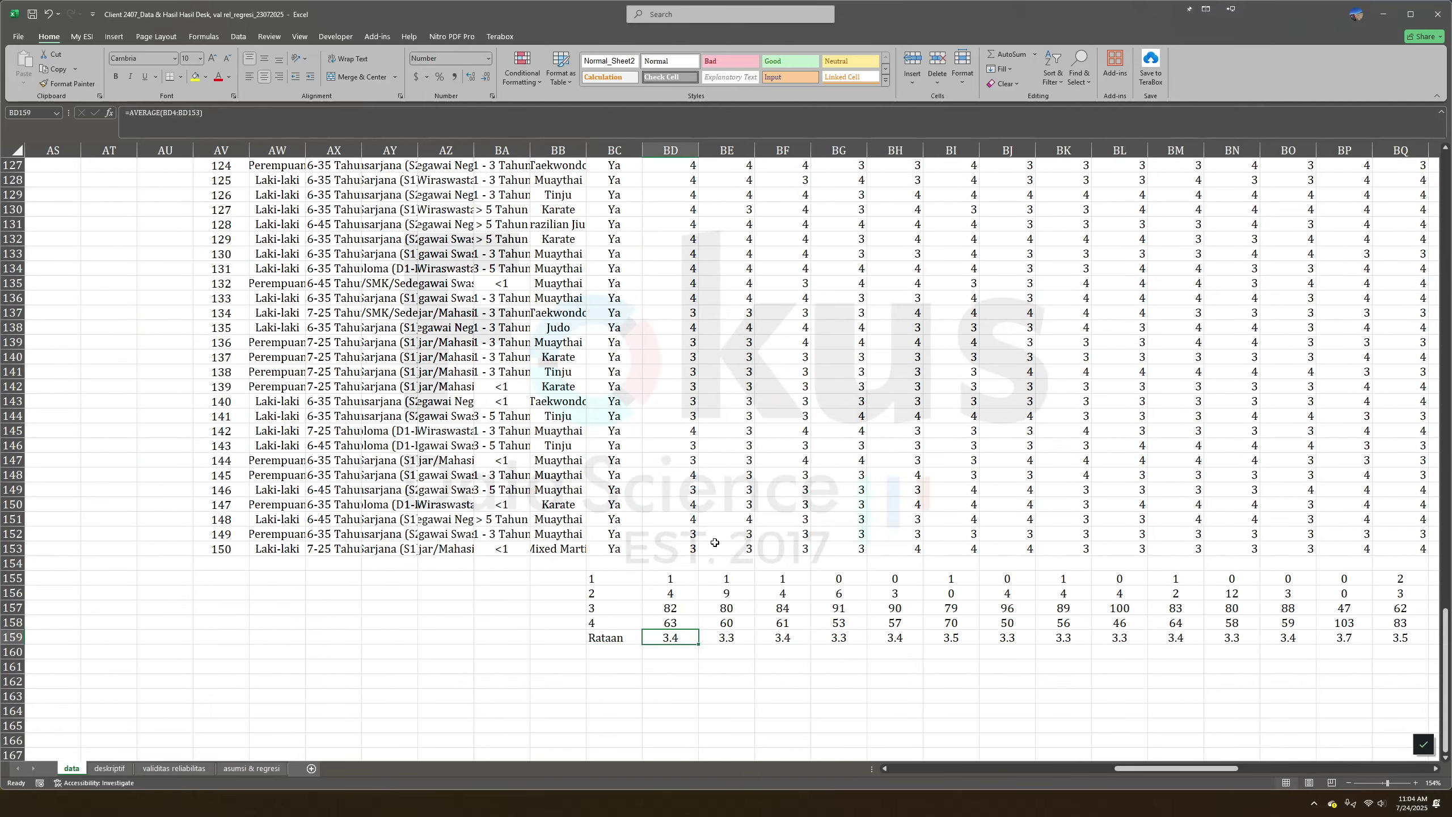
left_click(685, 583)
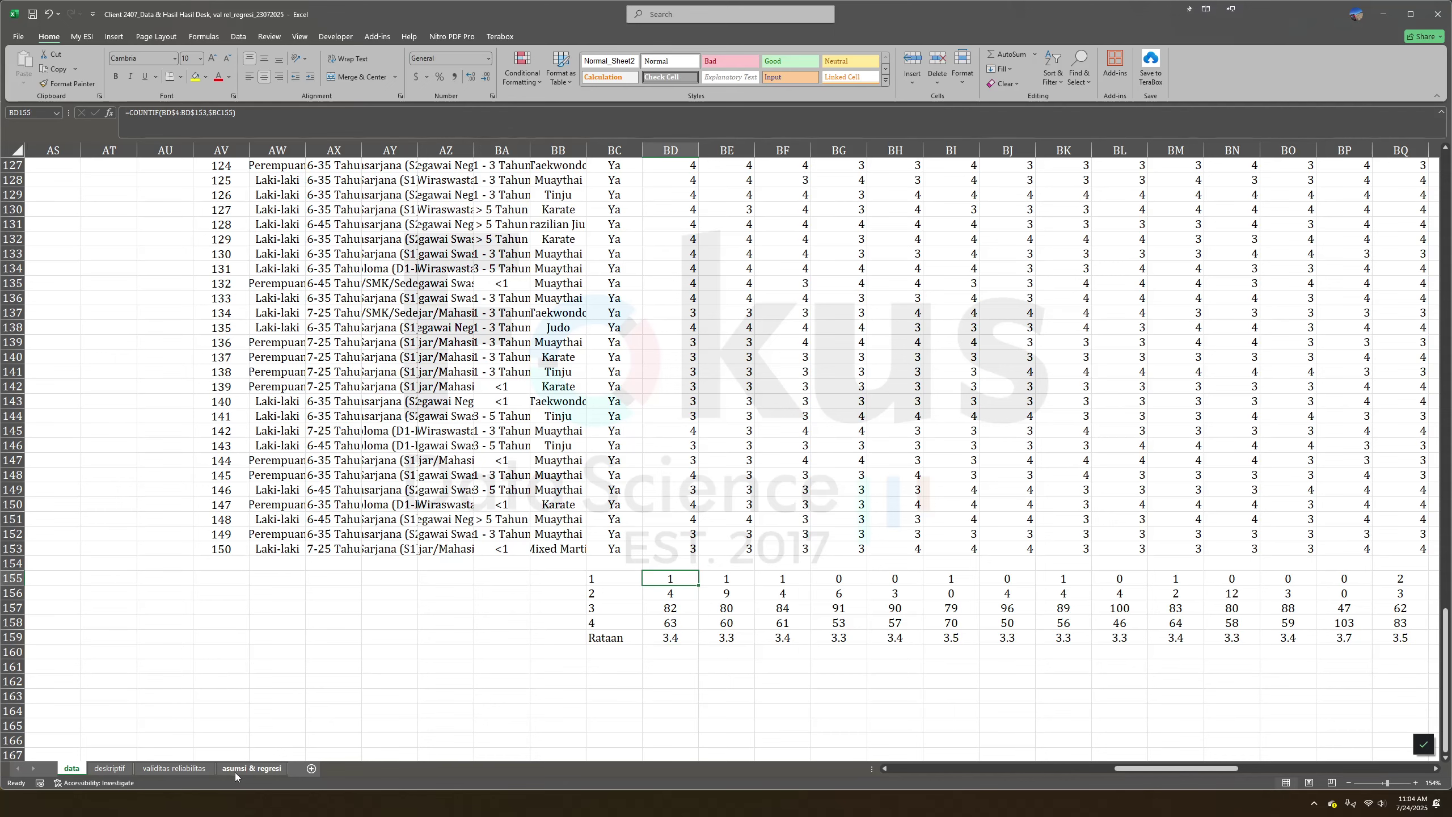
Return to the deskriptif sheet and reposition the interpretation picture slightly lower and closer to the Kriteria column.
left_click(110, 768)
left_click(919, 450)
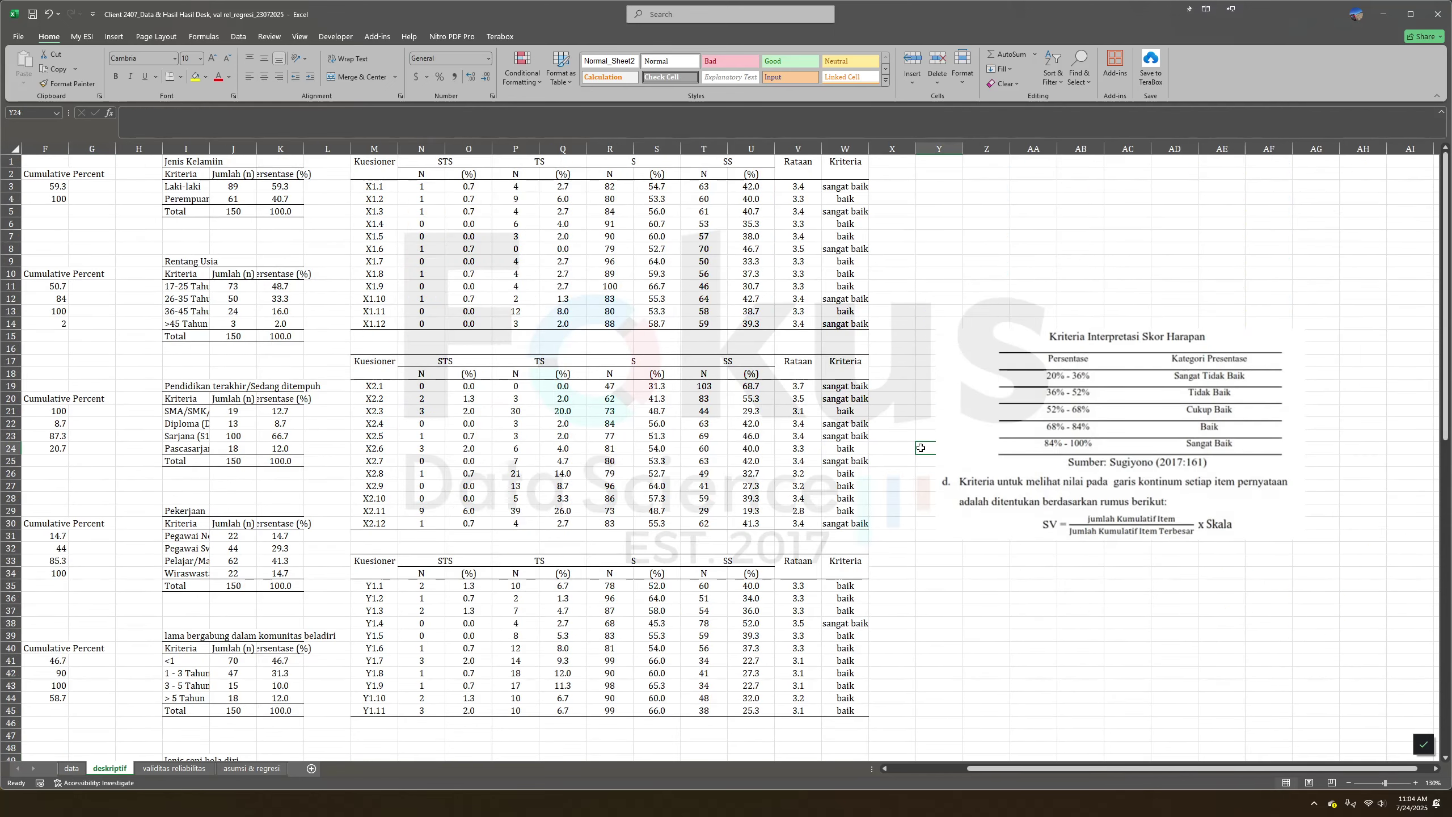
left_click_drag(1046, 464, 1023, 498)
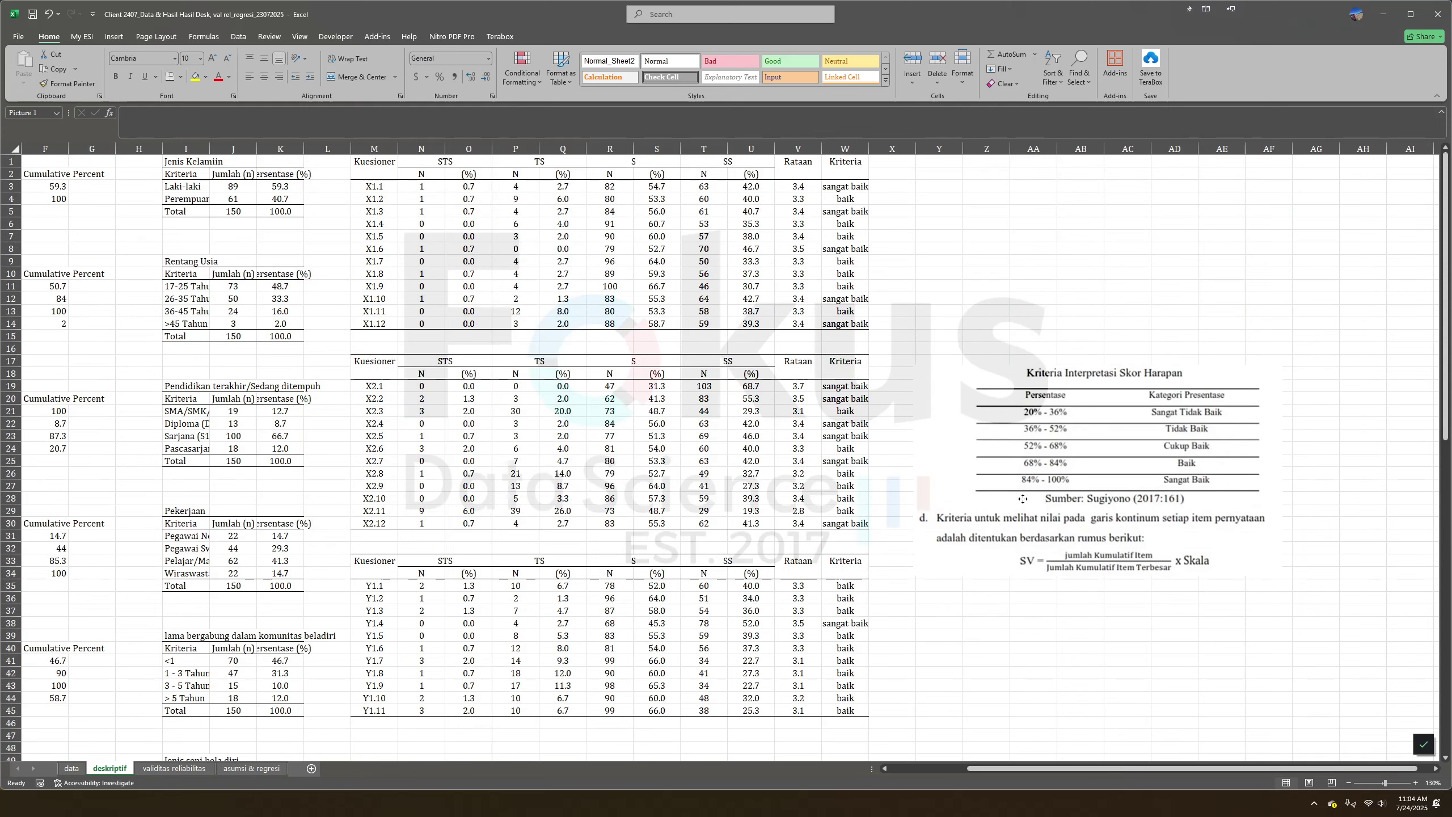
Move the Kriteria Interpretasi Skor Harapan picture up beside the X1 questionnaire table, leaving several empty columns between them.
left_click_drag(1047, 397, 1166, 218)
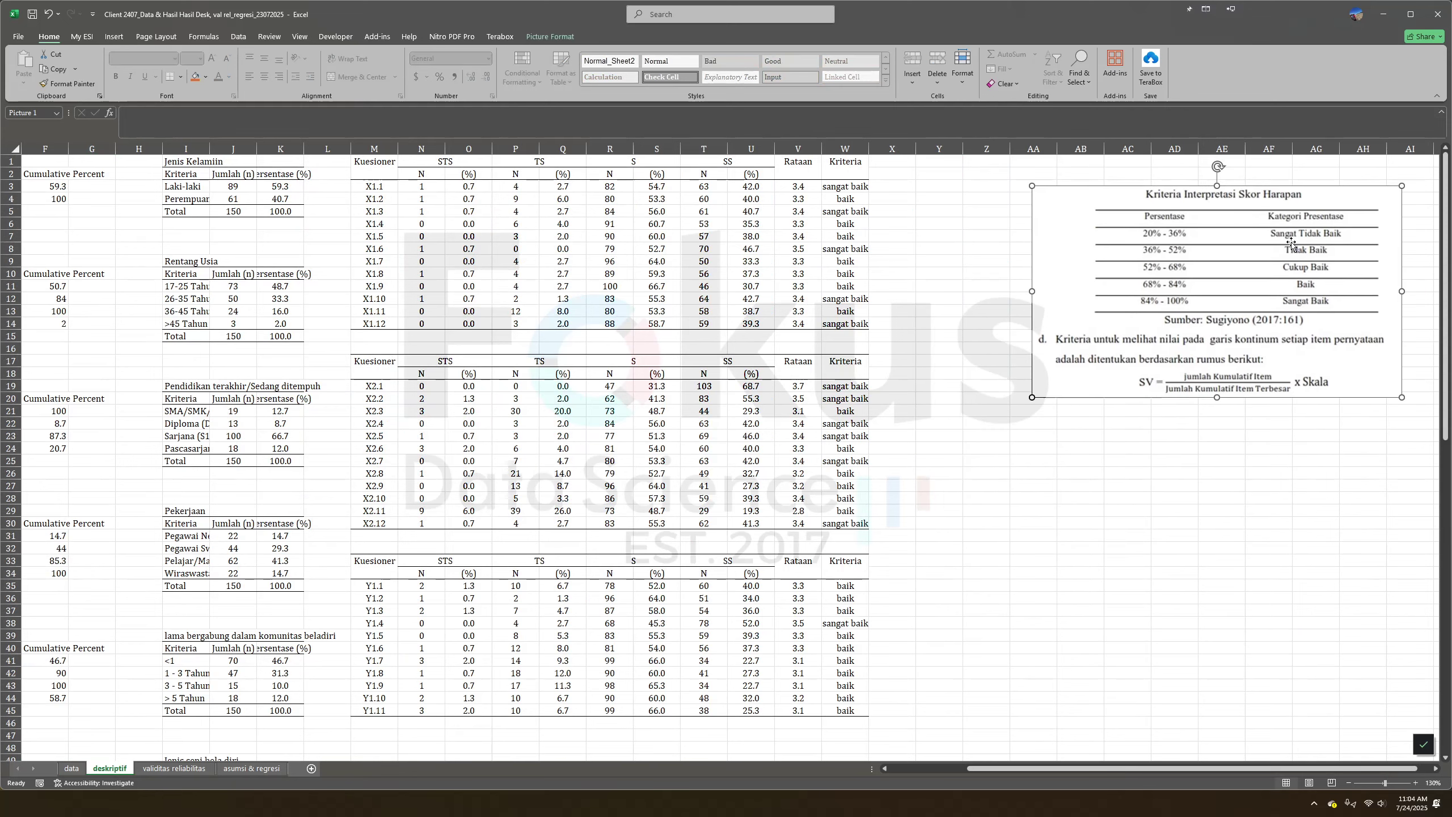
left_click_drag(1236, 257, 1260, 254)
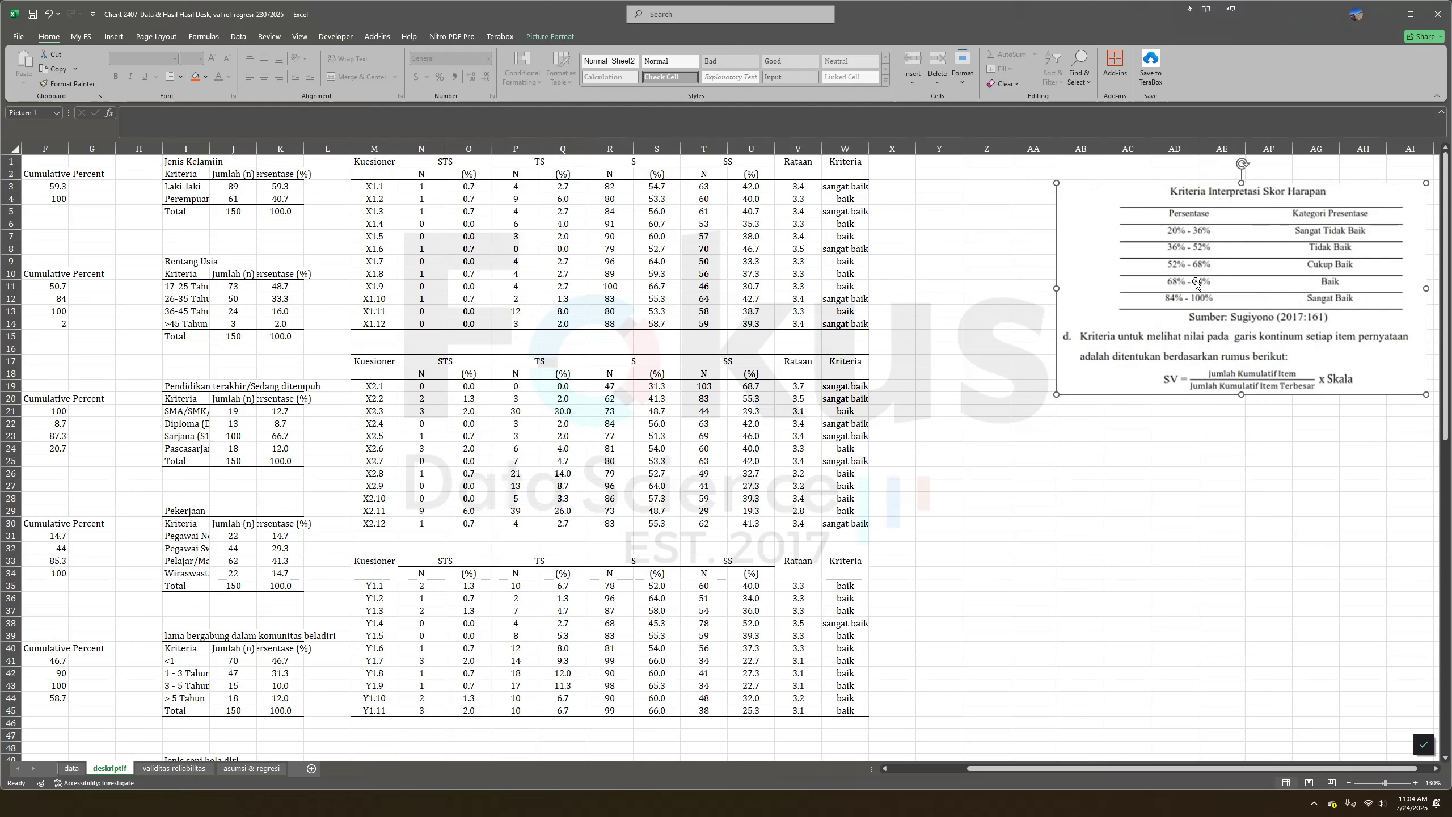
left_click(1143, 466)
scroll(1147, 467, "right", 2)
left_click_drag(1103, 344, 1119, 337)
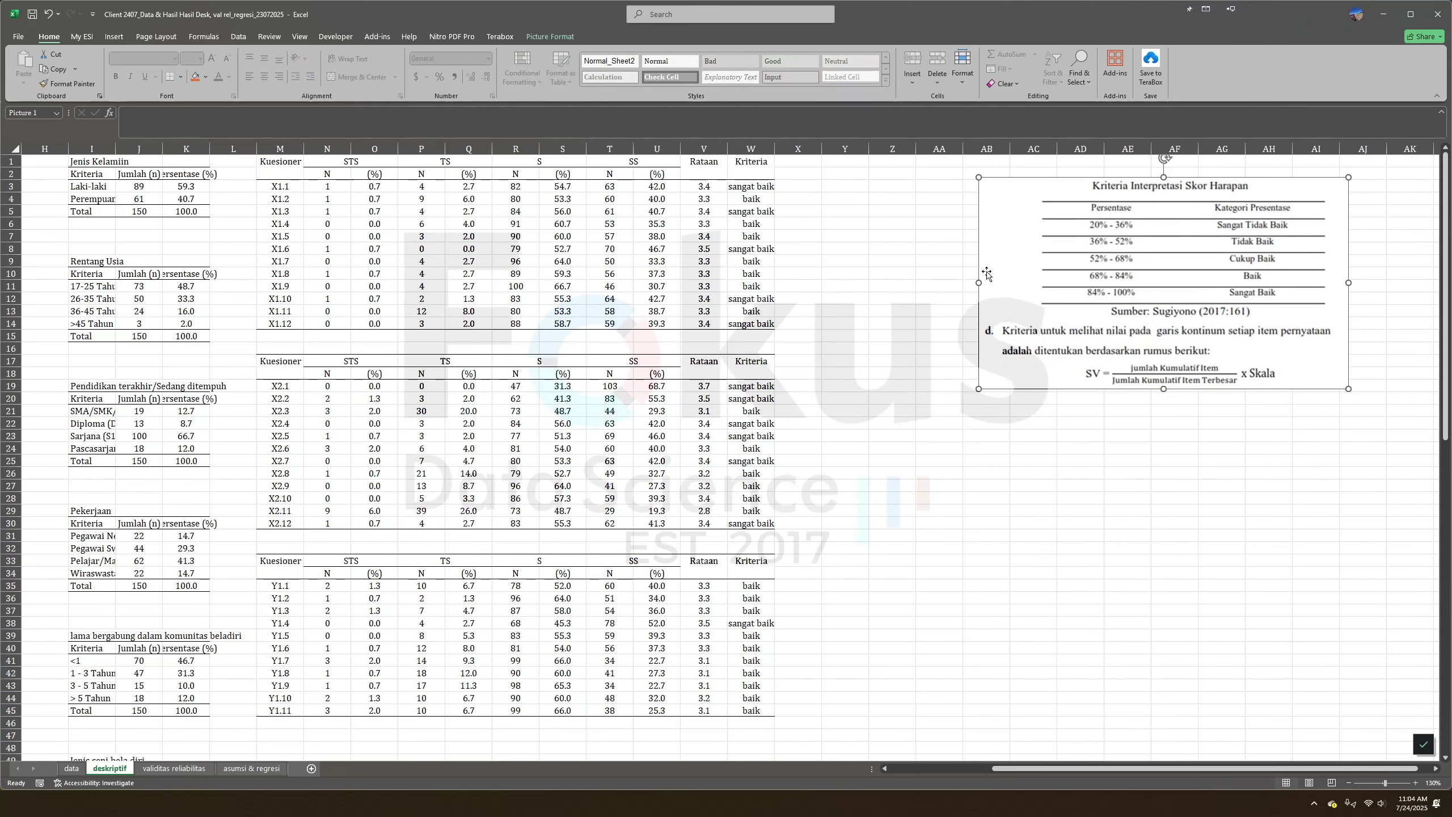
Inspect the X1.1 Rataan value in V3 and its SS response count in T3.
left_click(707, 190)
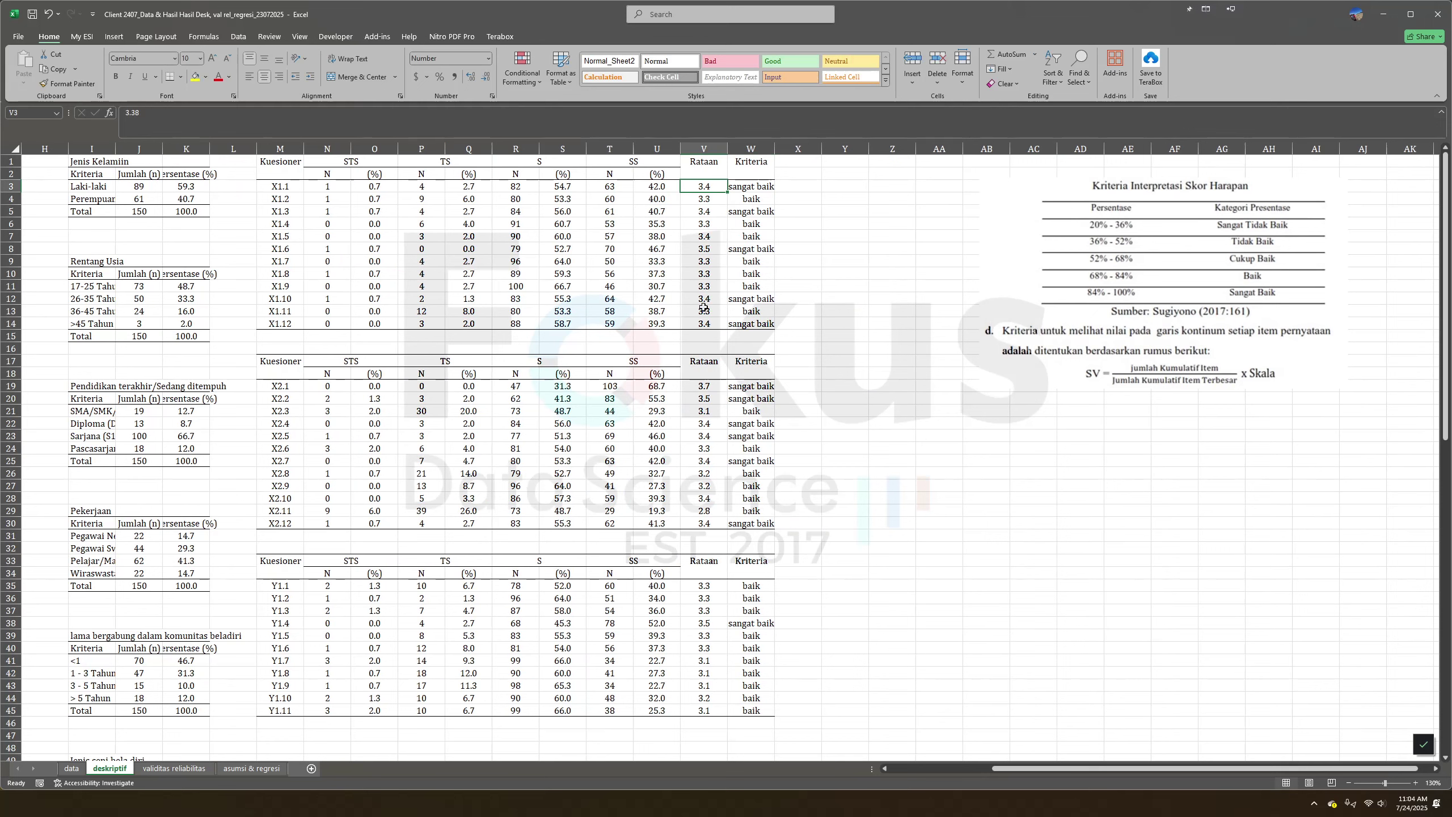
left_click(871, 237)
left_click(839, 197)
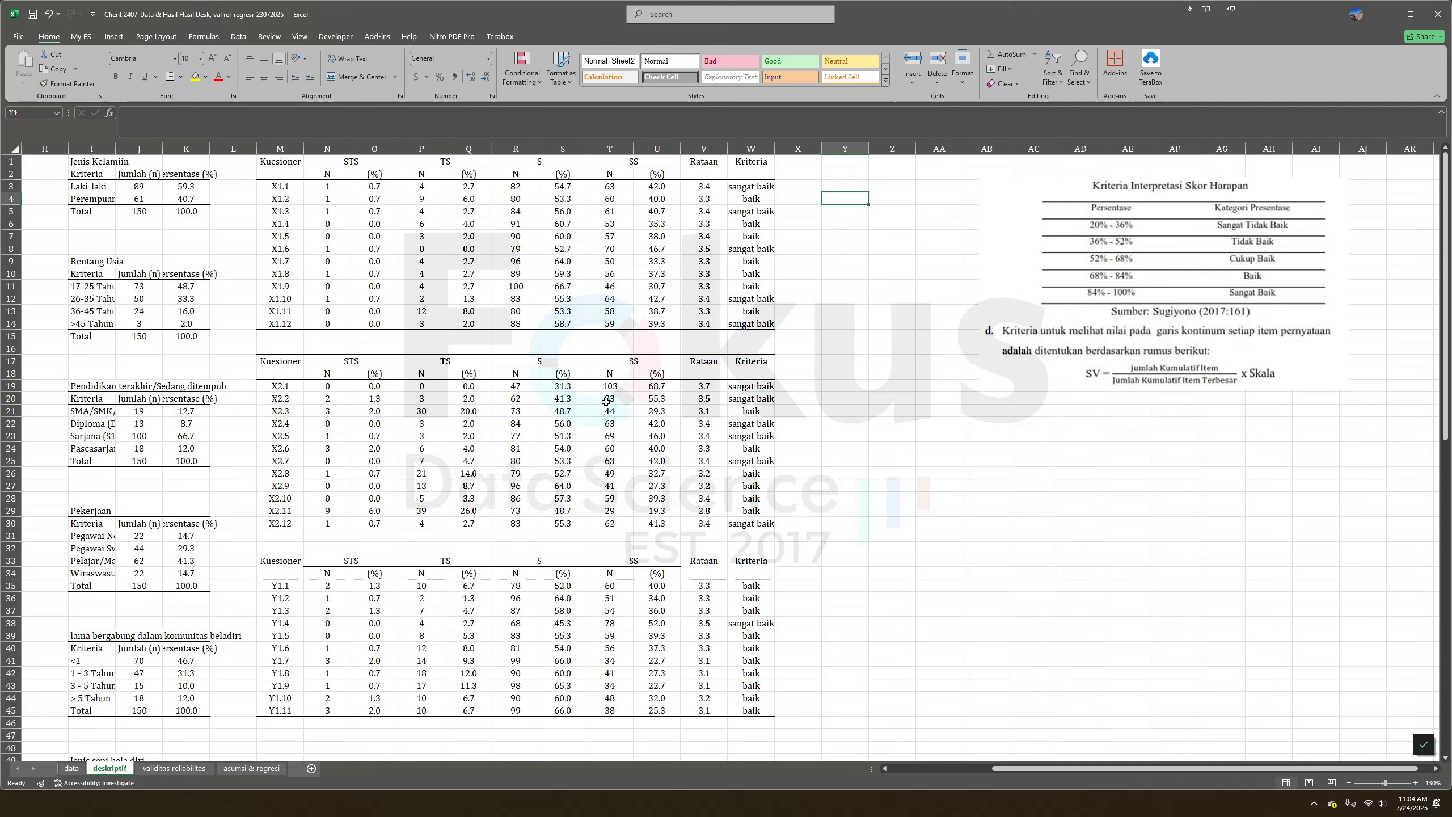
left_click(611, 186)
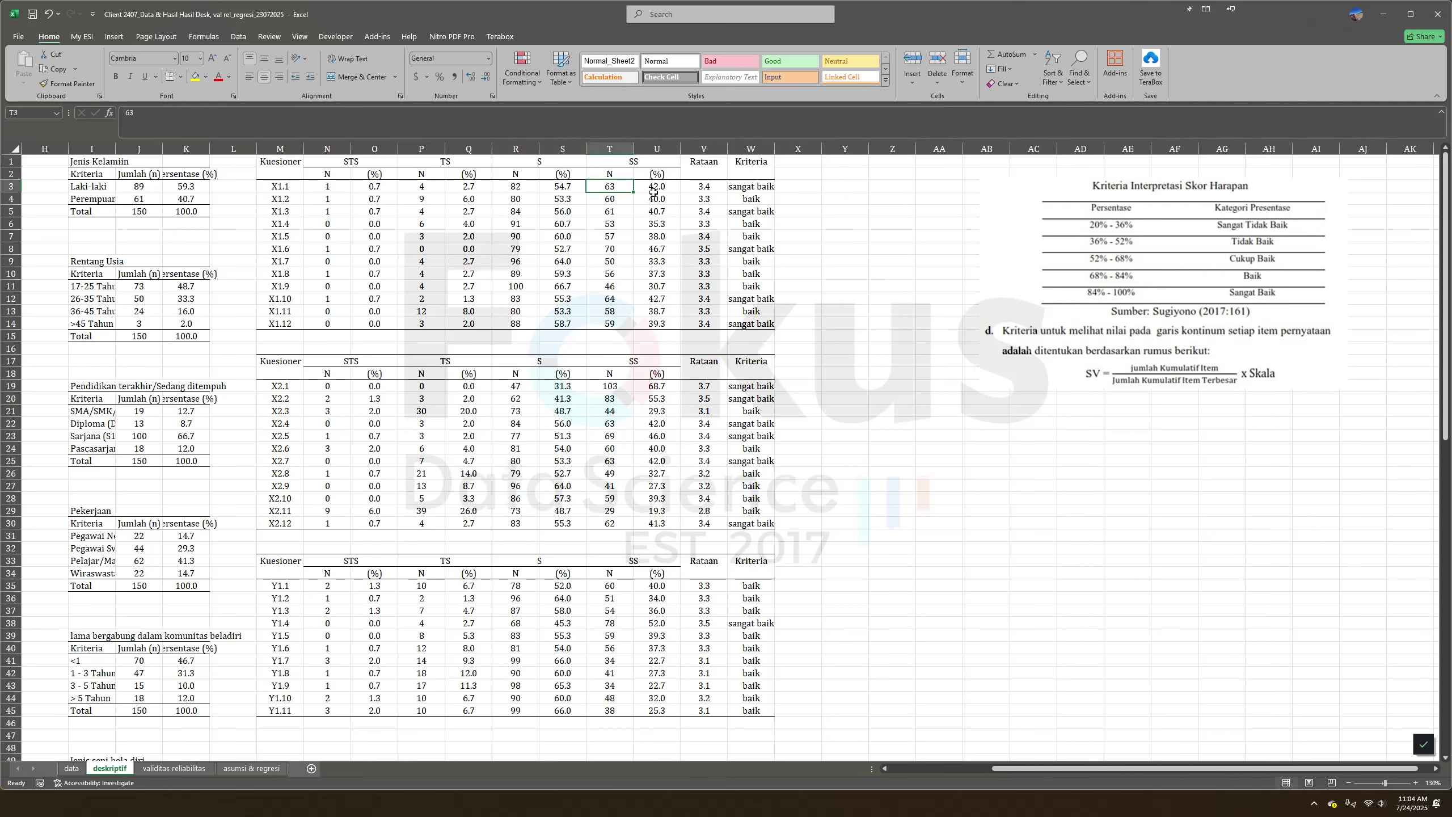
left_click(830, 177)
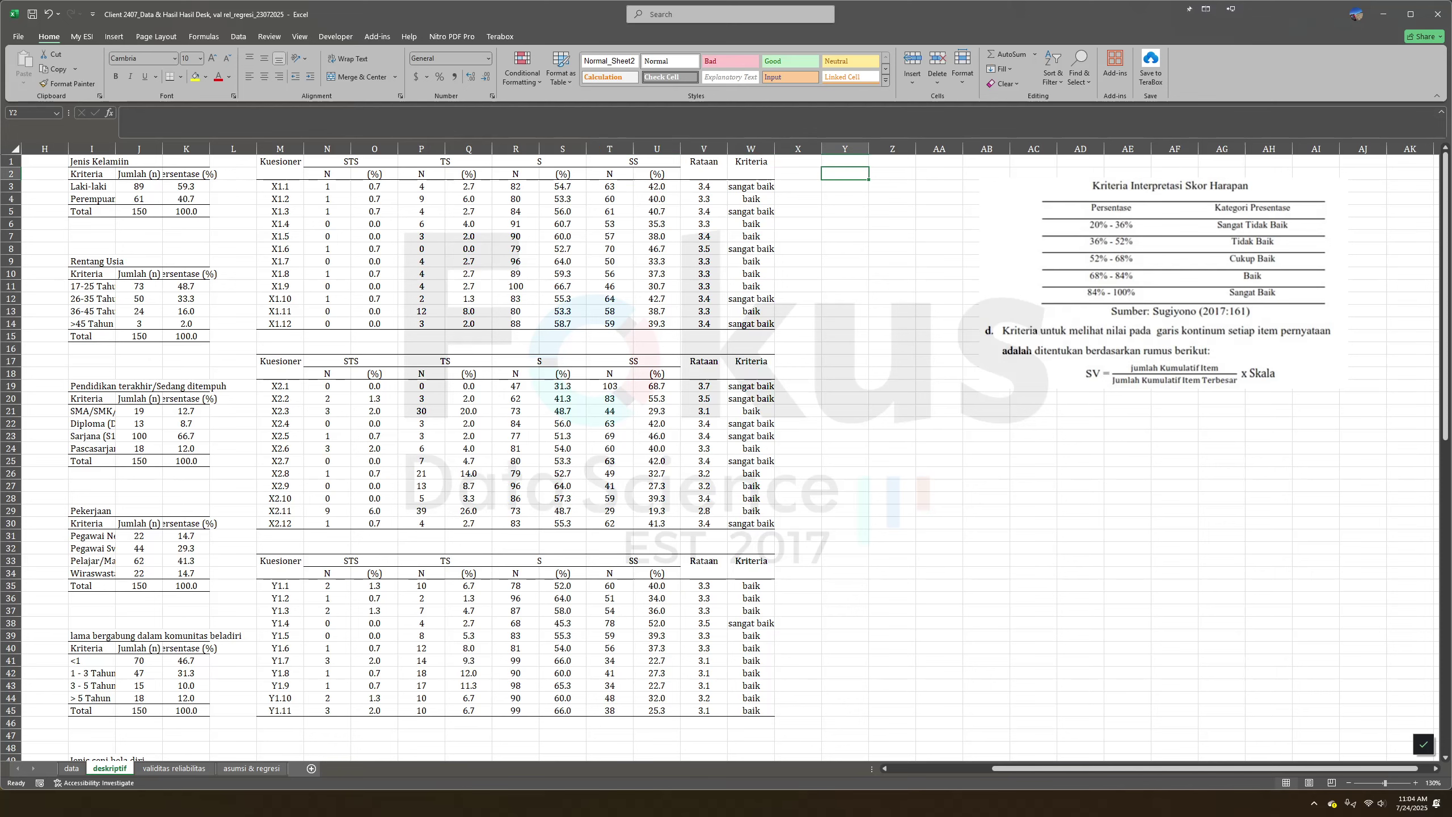
Switch to the thesis in Word, check the Measurement Item scores in Table 3 Answer Type, and return to the Excel workbook.
key("alt+Tab")
left_click(947, 564)
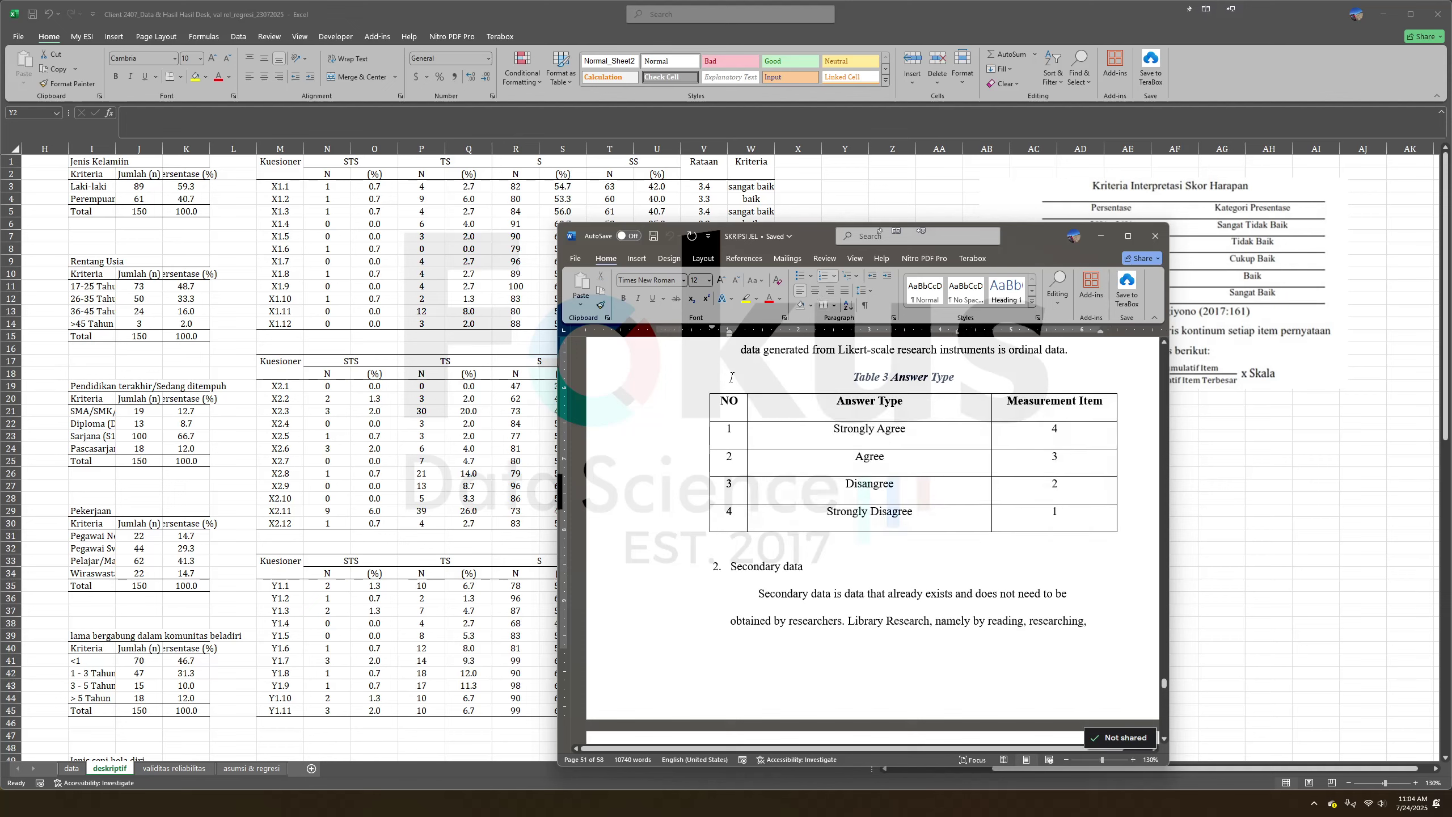
left_click_drag(749, 373, 1055, 524)
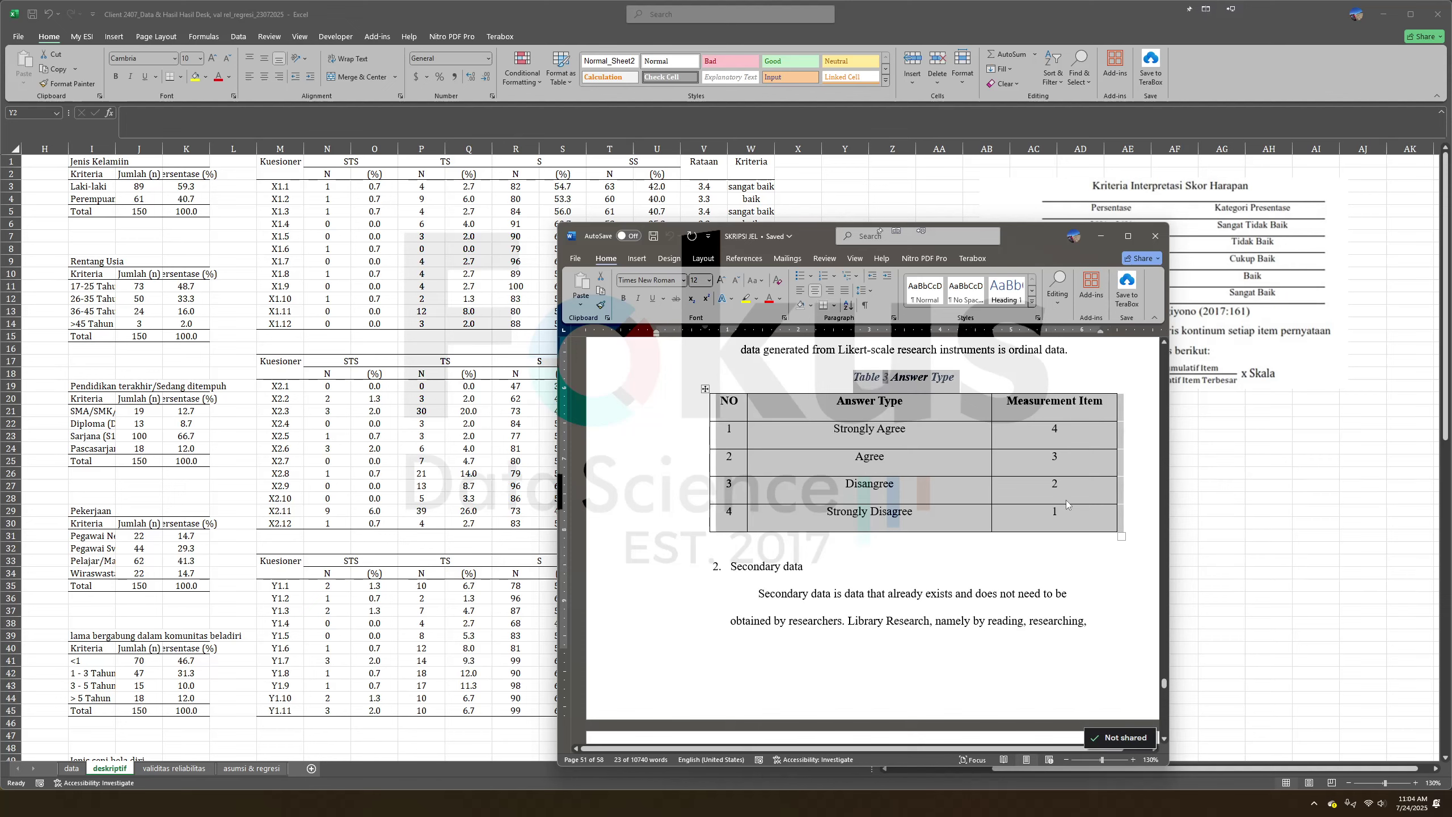
left_click(1066, 436)
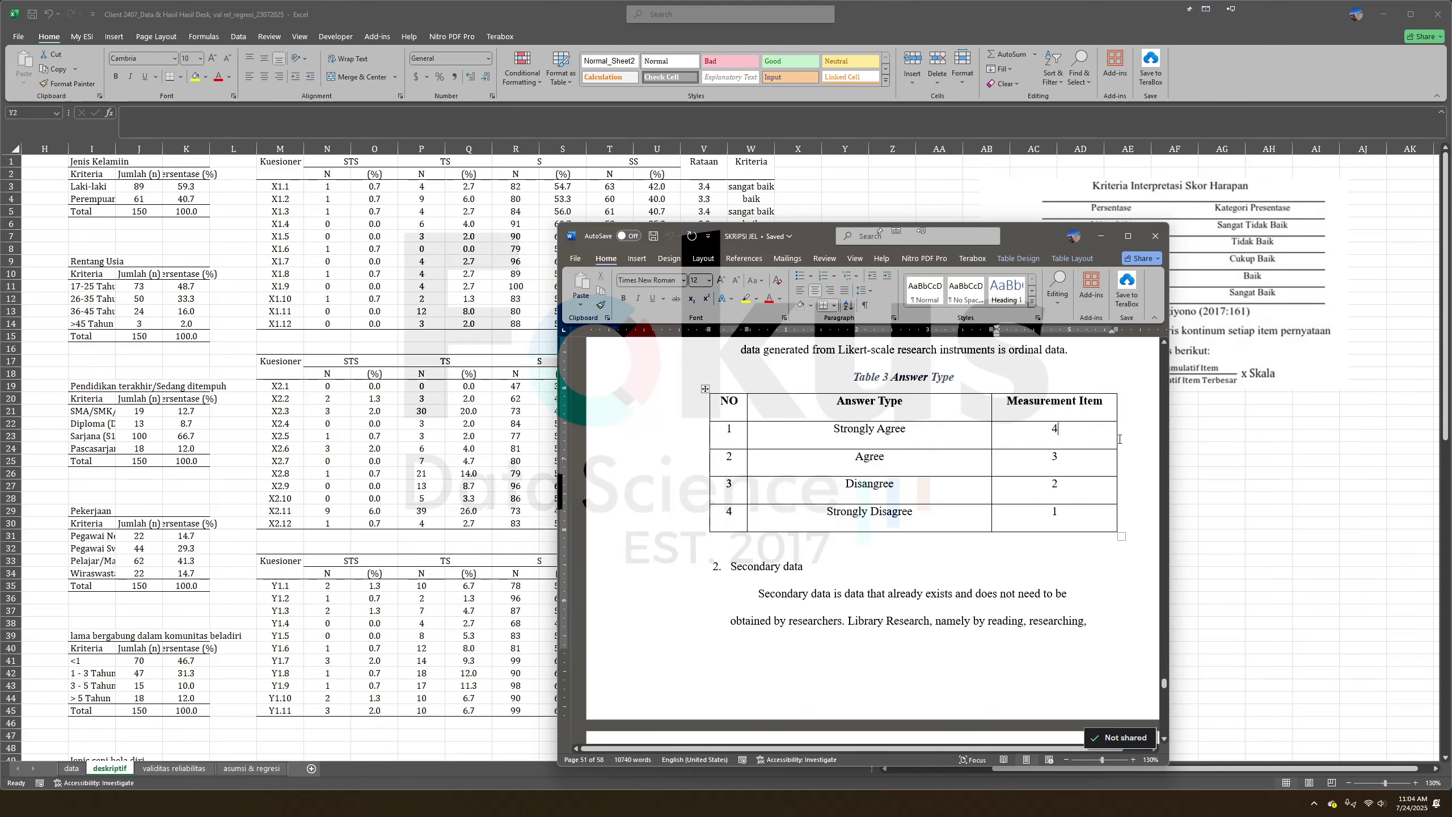
key("alt+Tab")
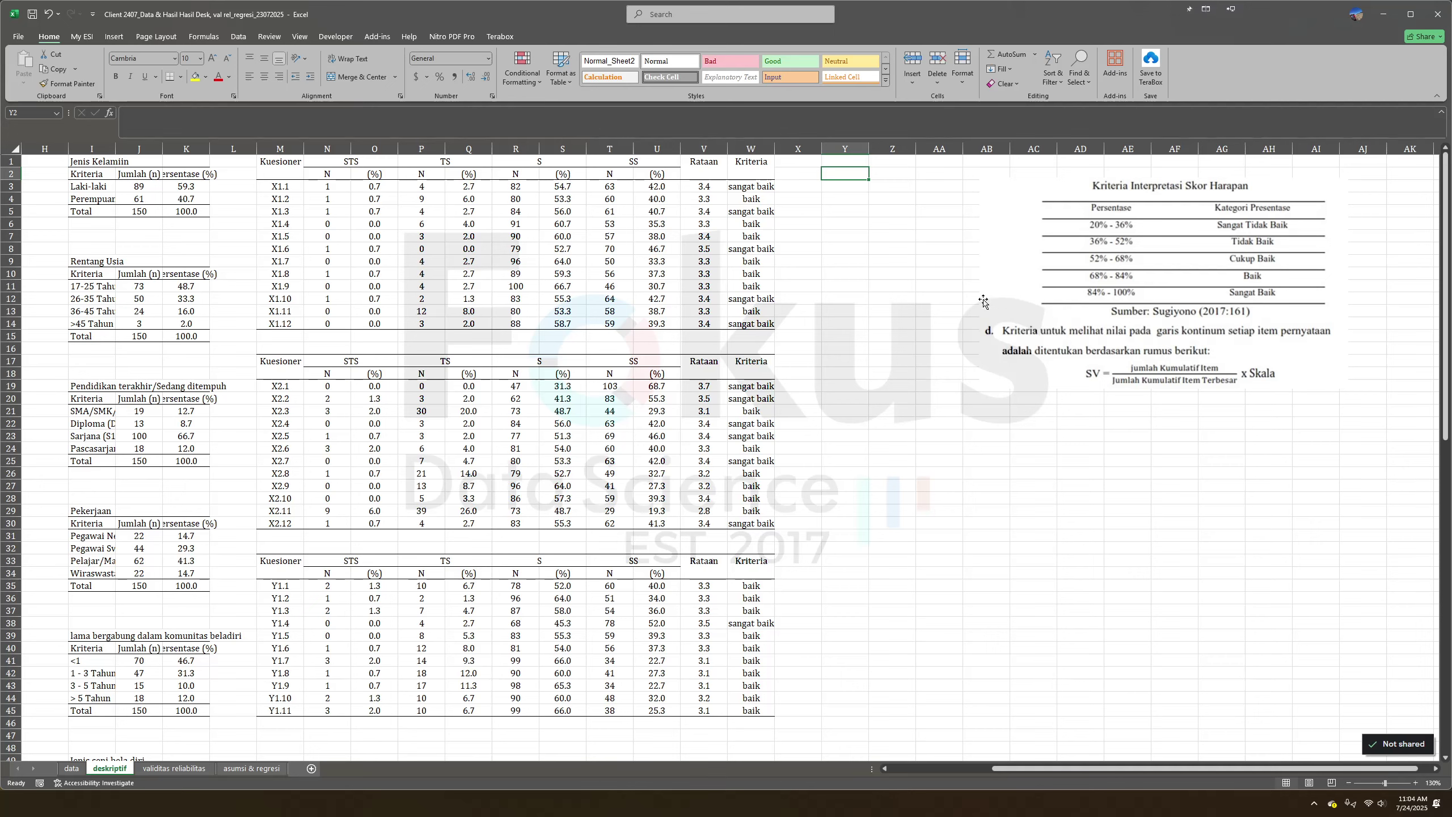
Shift the interpretation picture slightly further away from the questionnaire tables.
left_click(887, 214)
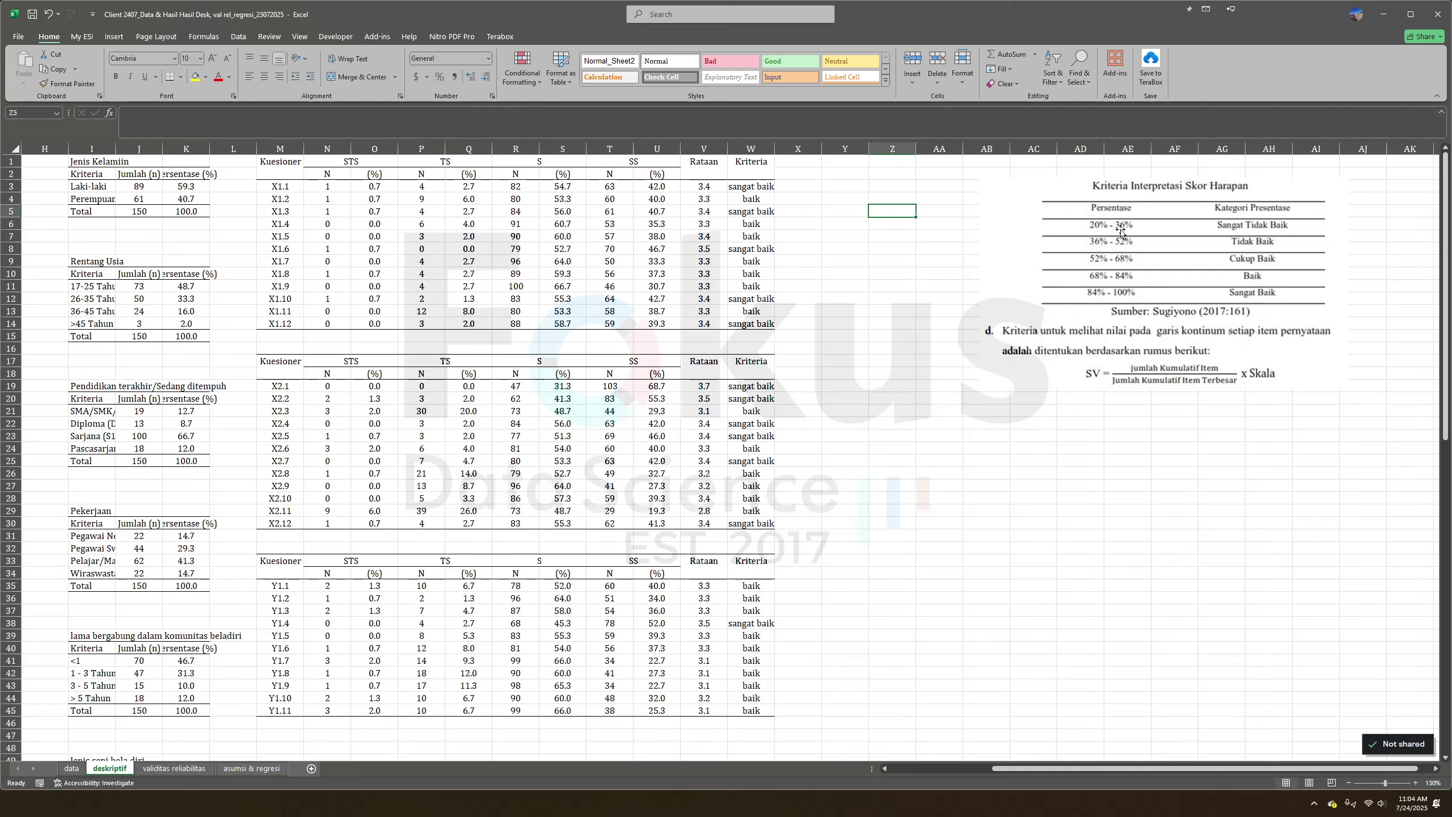
left_click(908, 187)
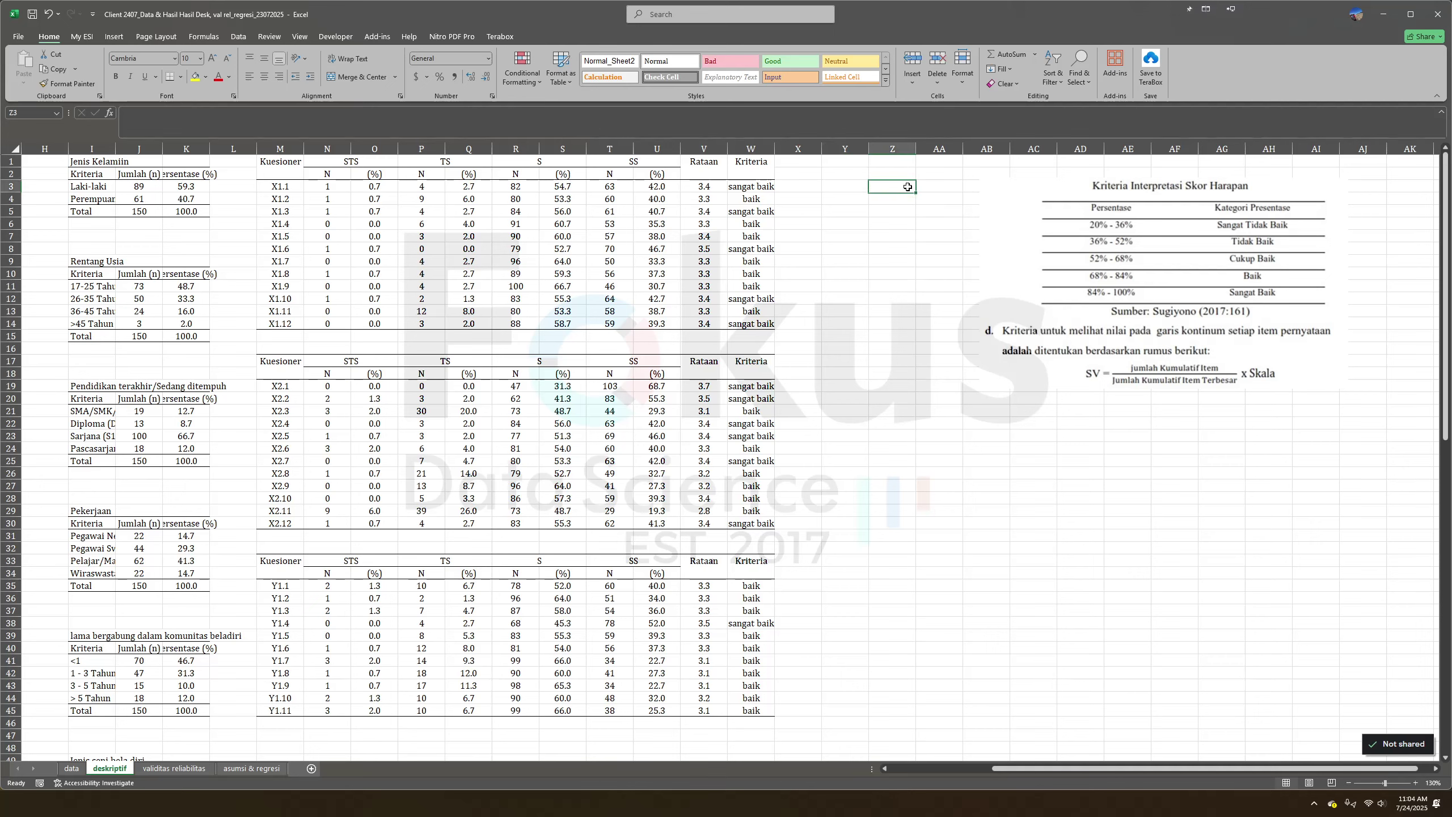
left_click_drag(1018, 216, 1028, 218)
Enter the upper category limits 0.36, 0.52, 0.68 and 0.84 in cells Z3 to Z6.
left_click(888, 186)
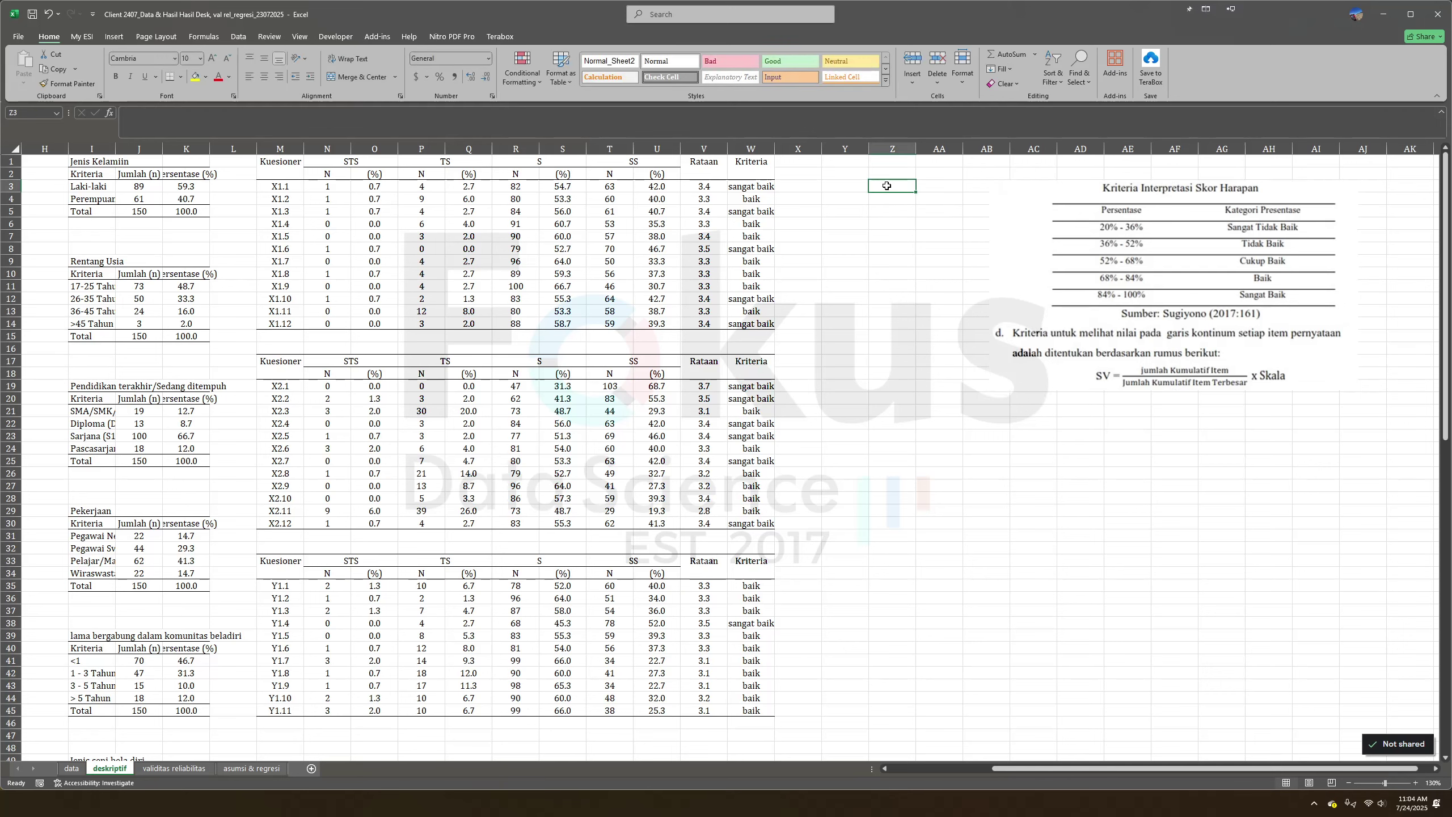
type("0.36")
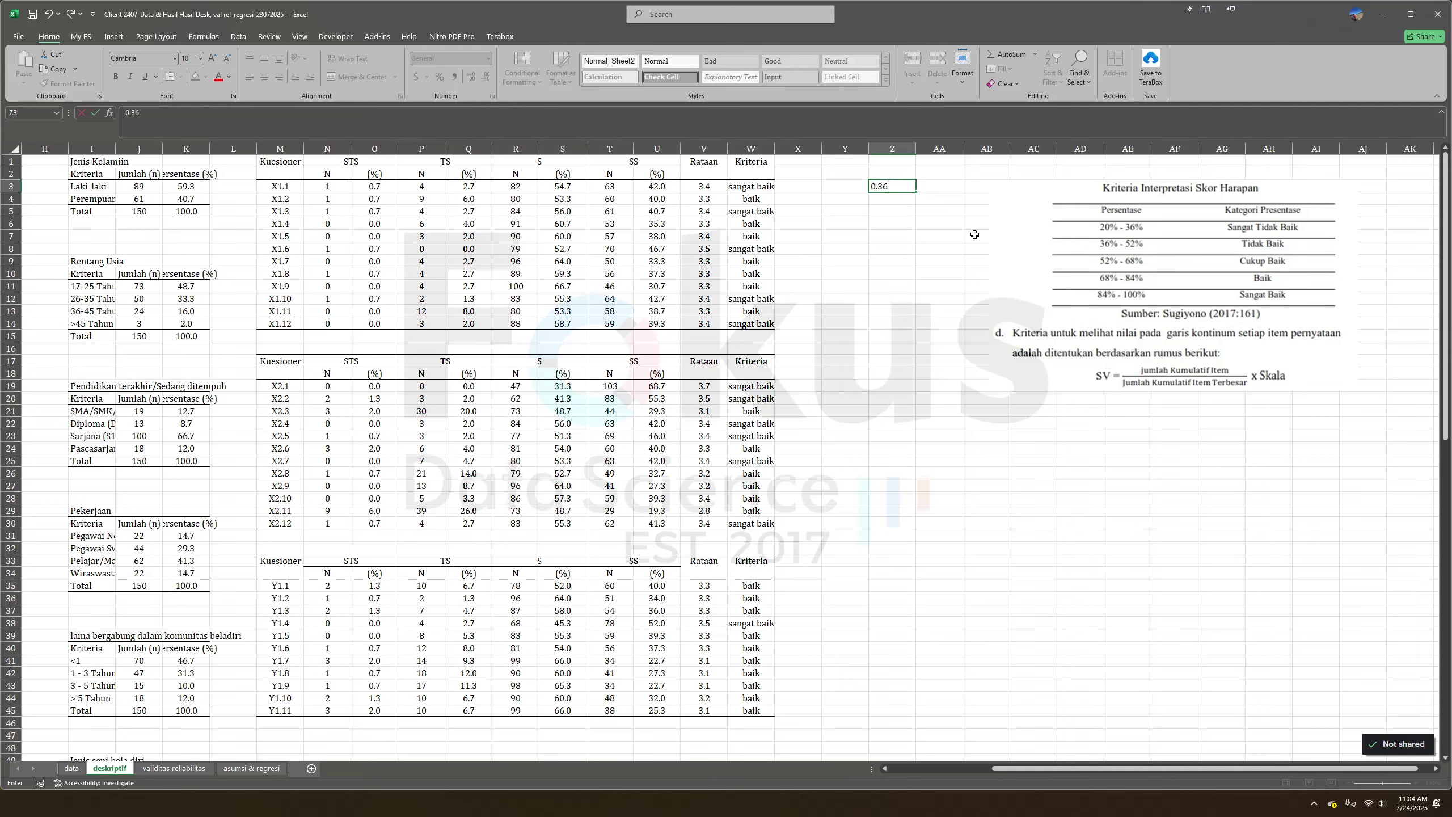
left_click(901, 201)
type("0.52")
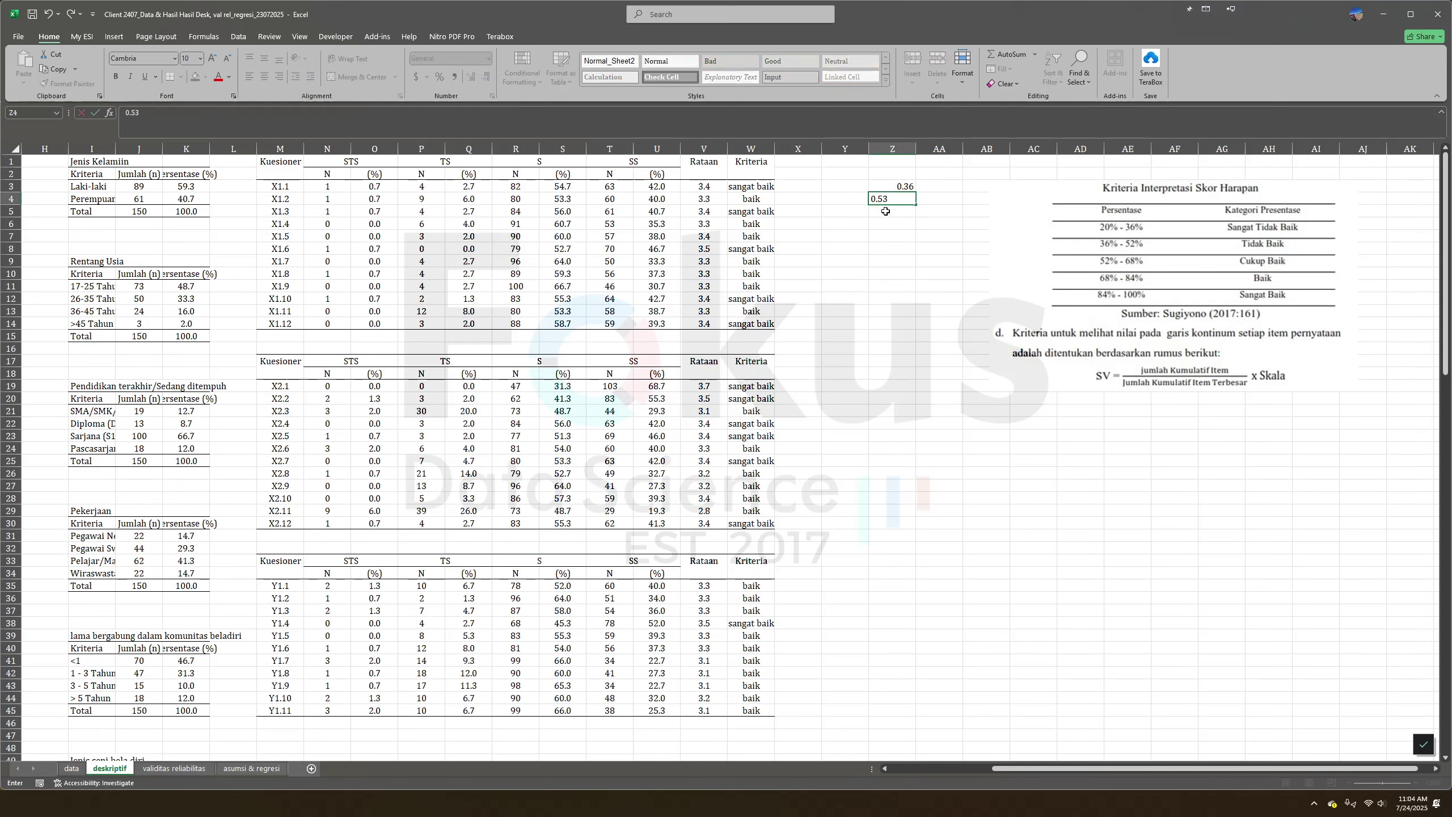
left_click(898, 210)
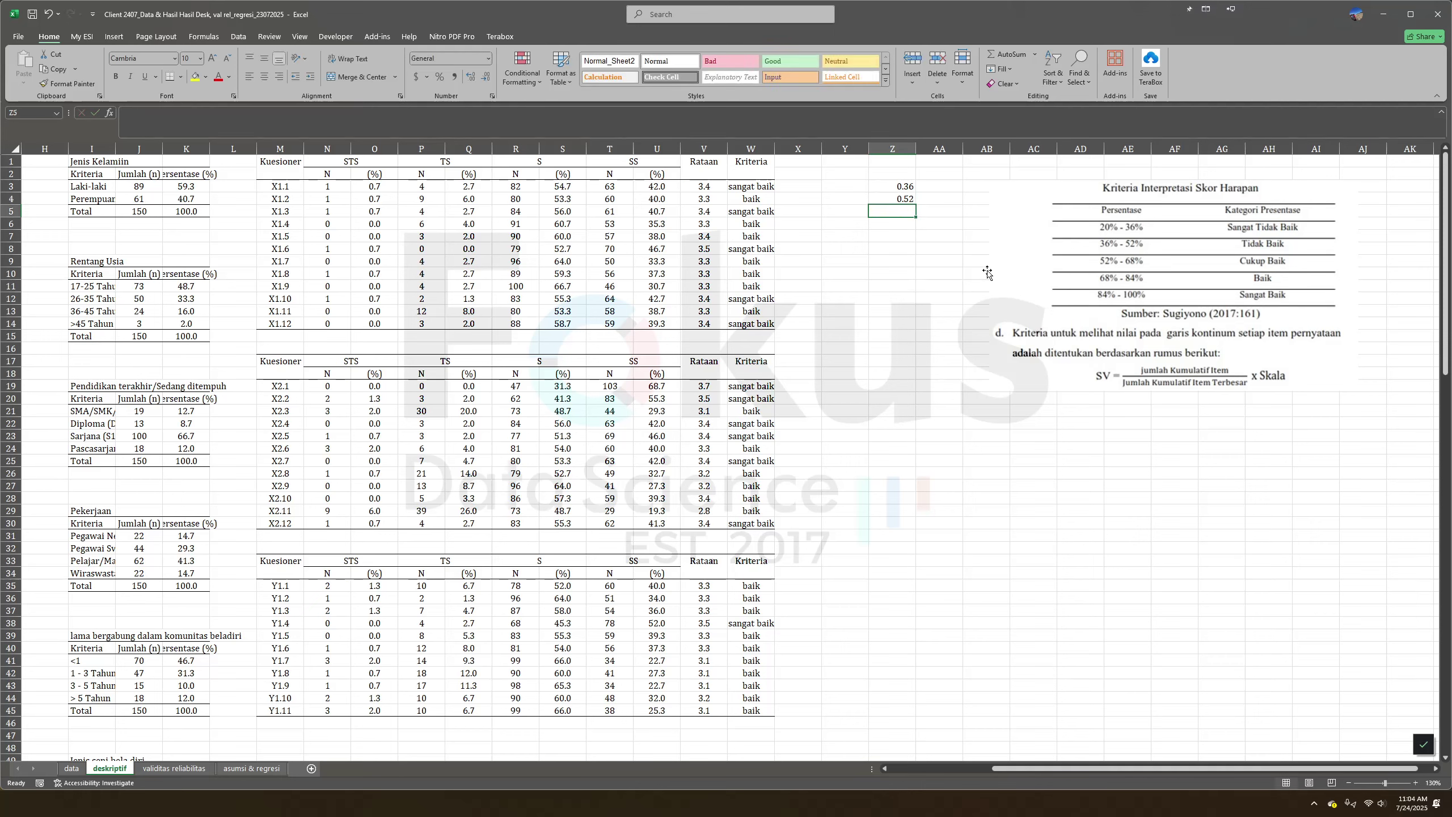
type("0.68")
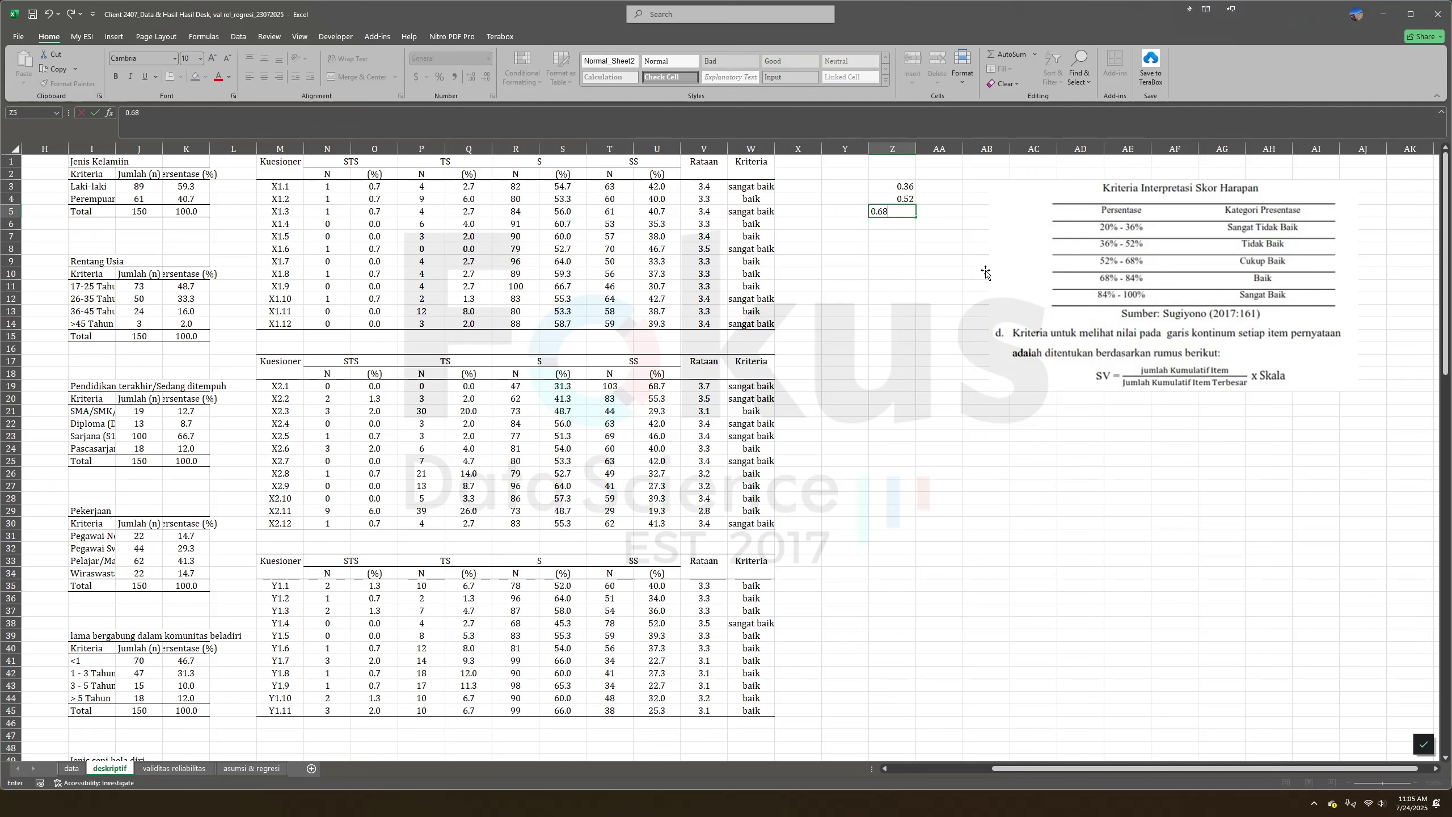
key("Return")
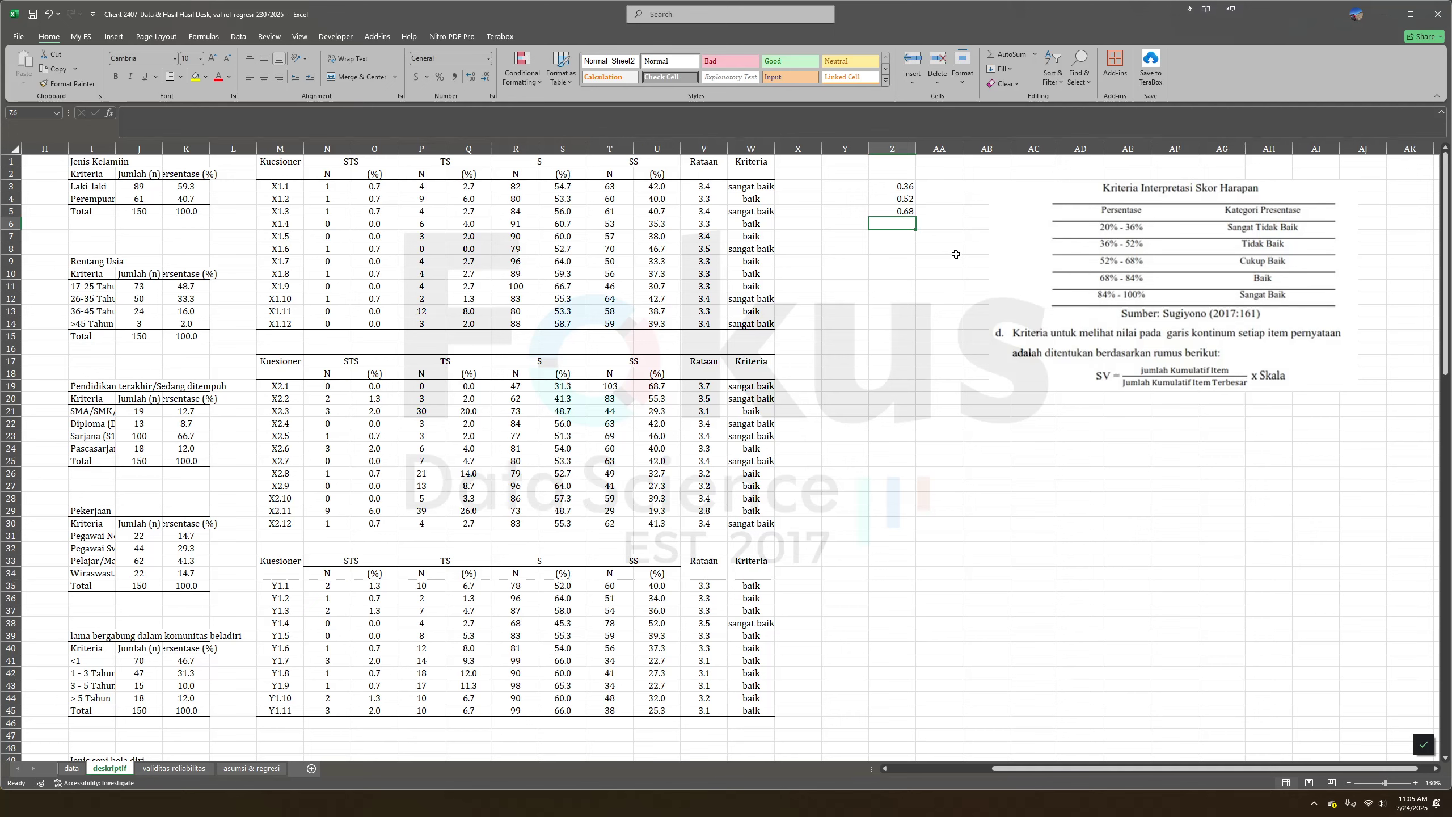
type("0.84")
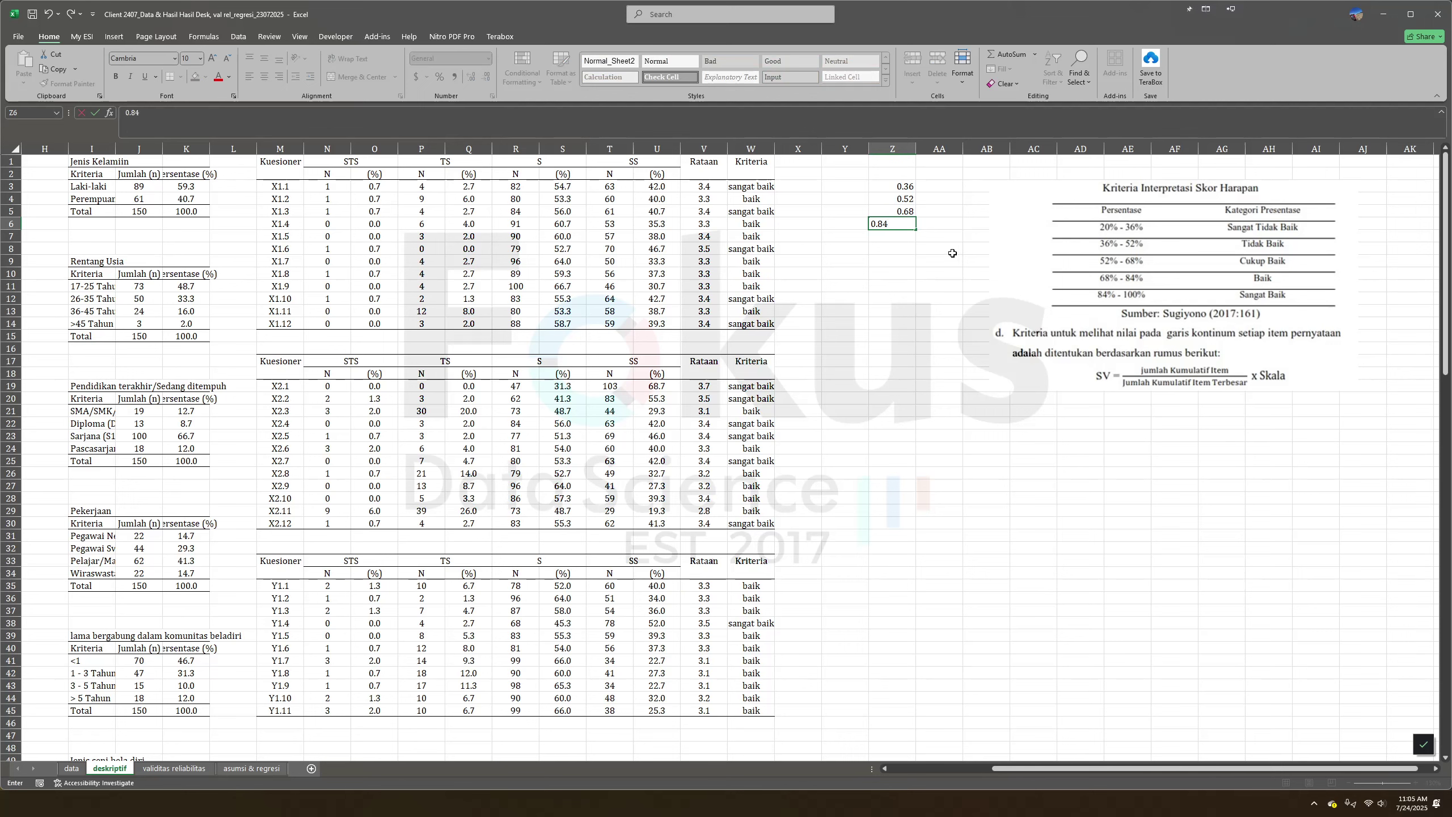
left_click(952, 253)
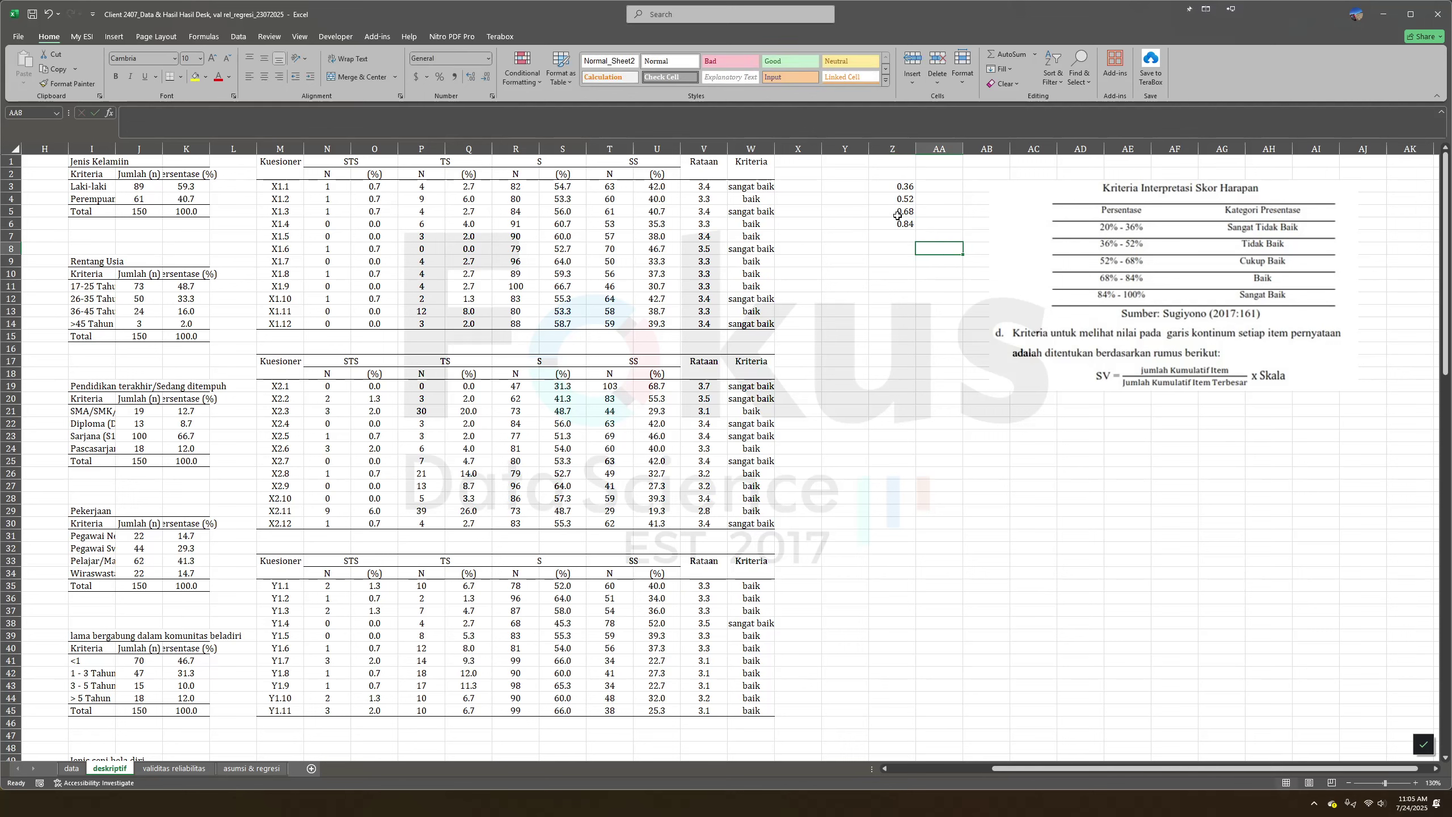
left_click(952, 269)
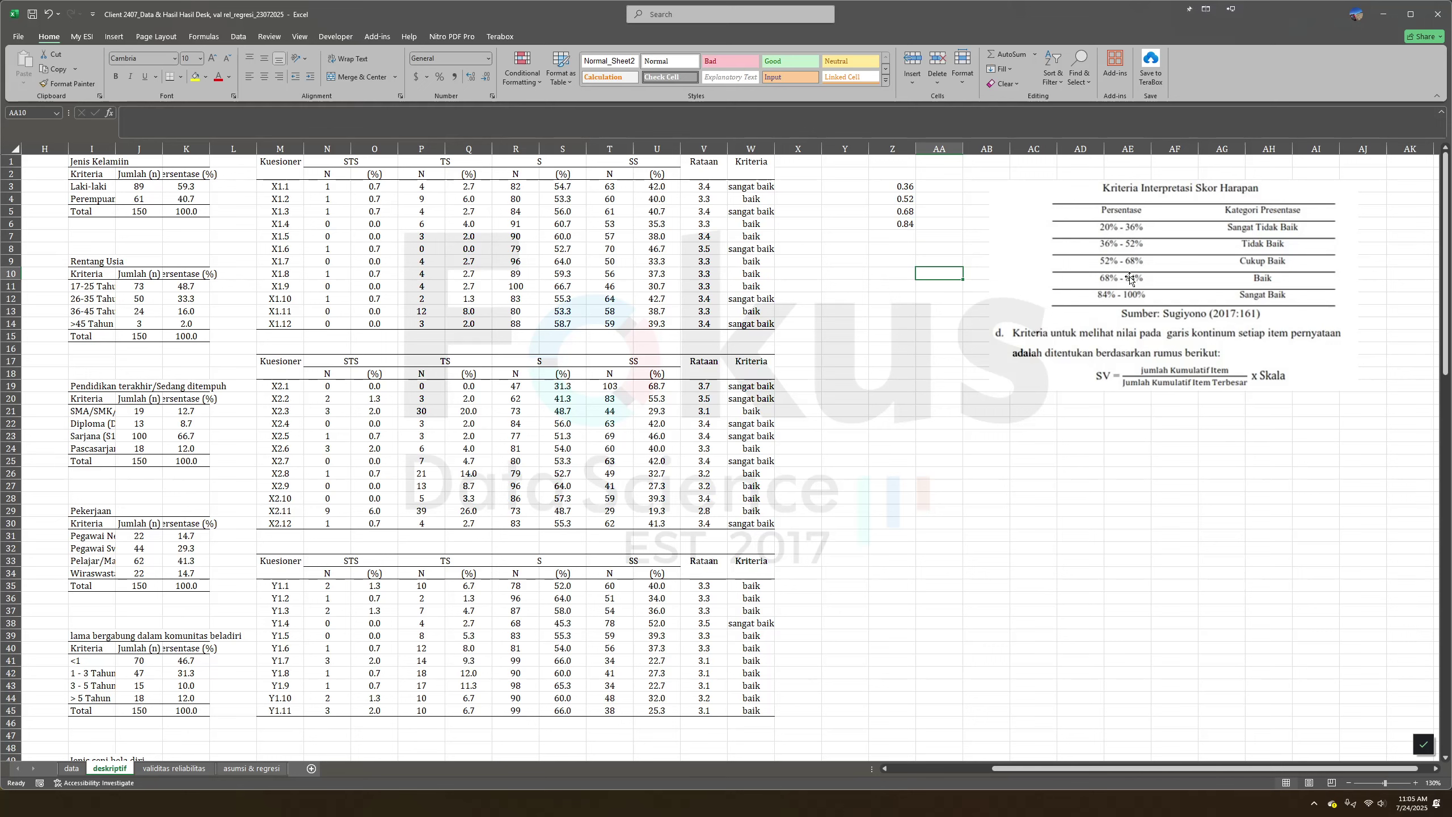
left_click(951, 248)
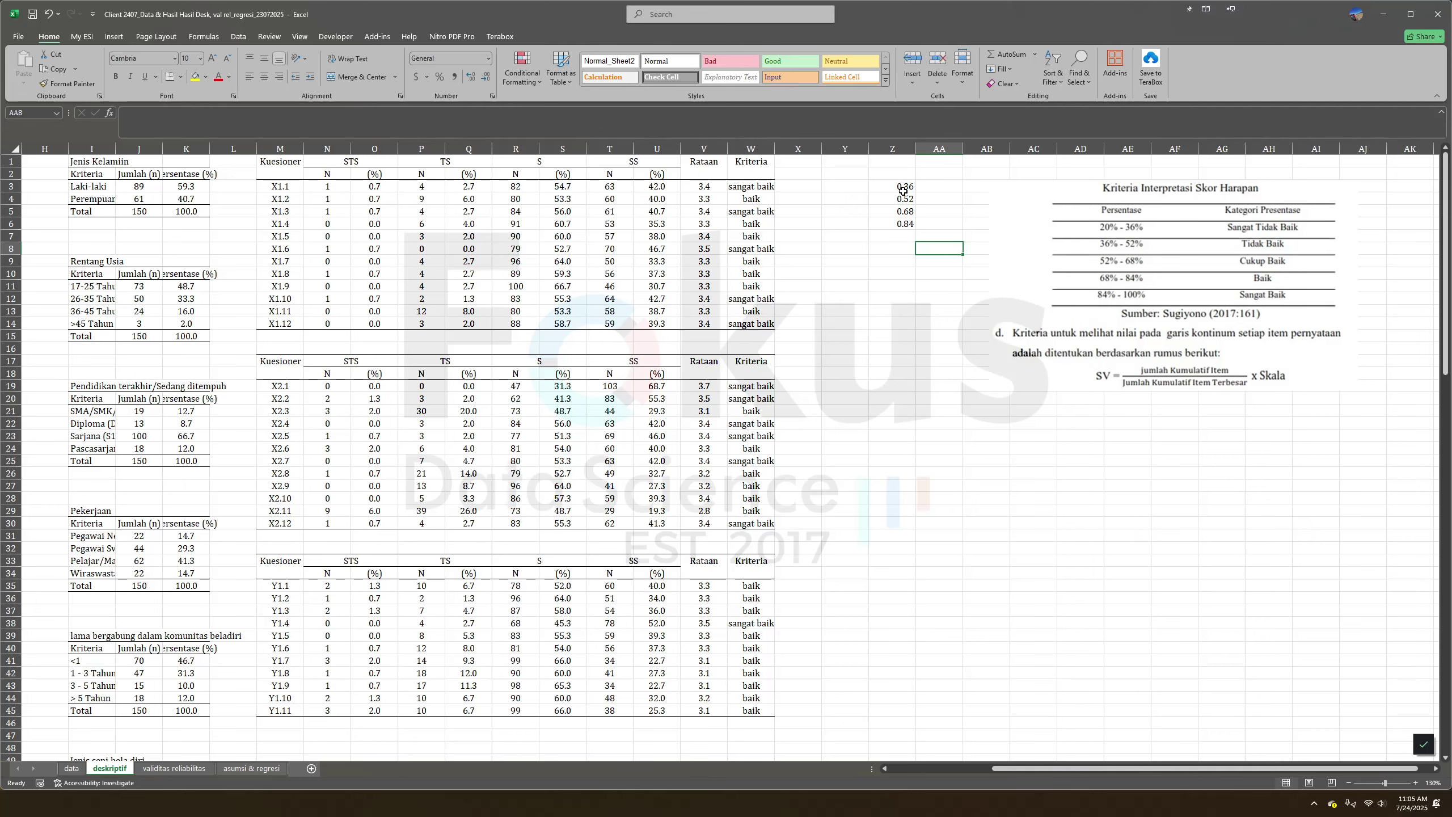
Try showing the category limits in Z3:Z6 as percentages.
left_click_drag(903, 191, 904, 225)
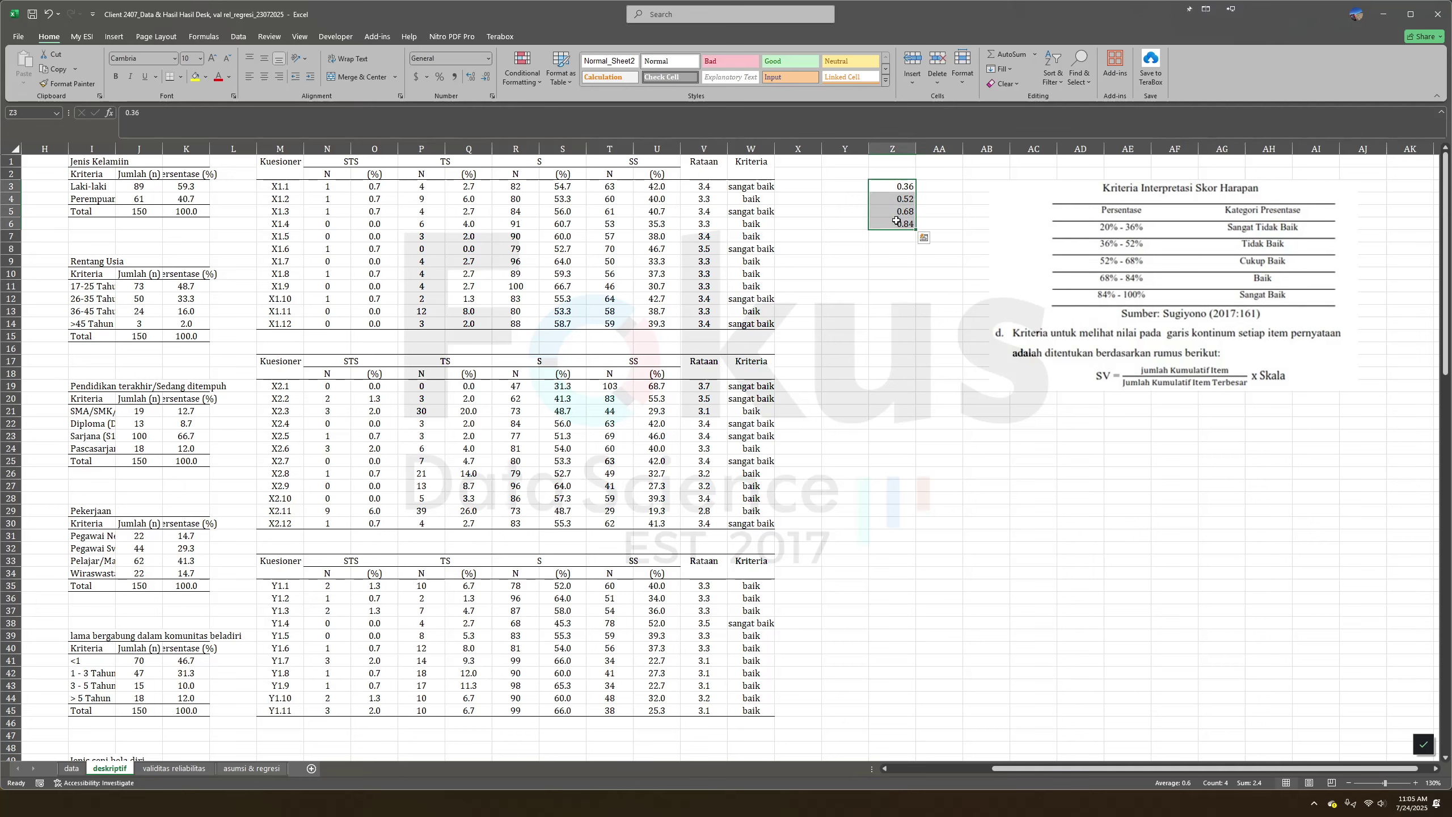
left_click(440, 76)
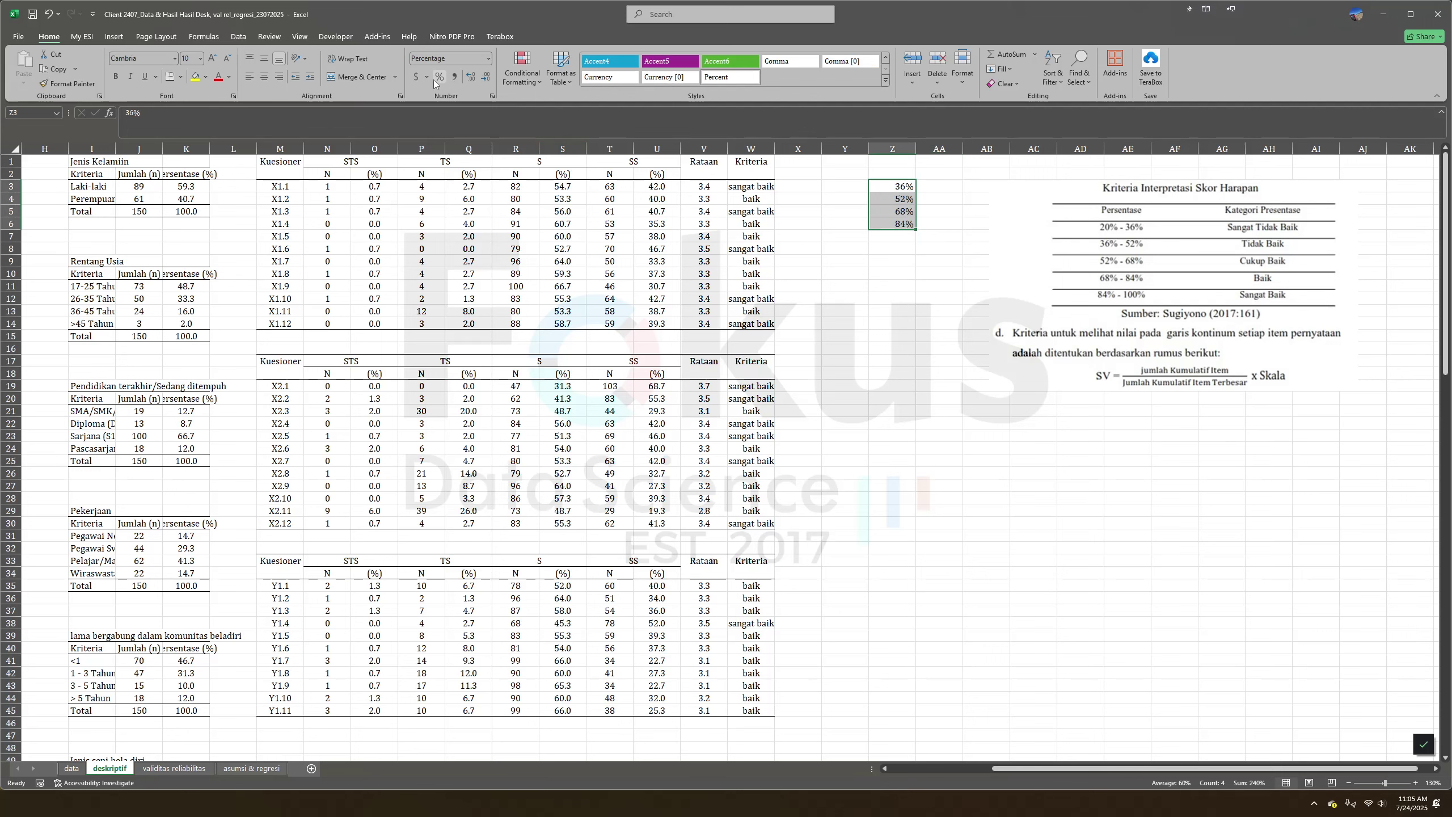
left_click(488, 58)
left_click(476, 79)
Check the X1.1 Rataan in V3 and enter the maximum scale score 4 in Z2 above the category limits.
left_click(699, 196)
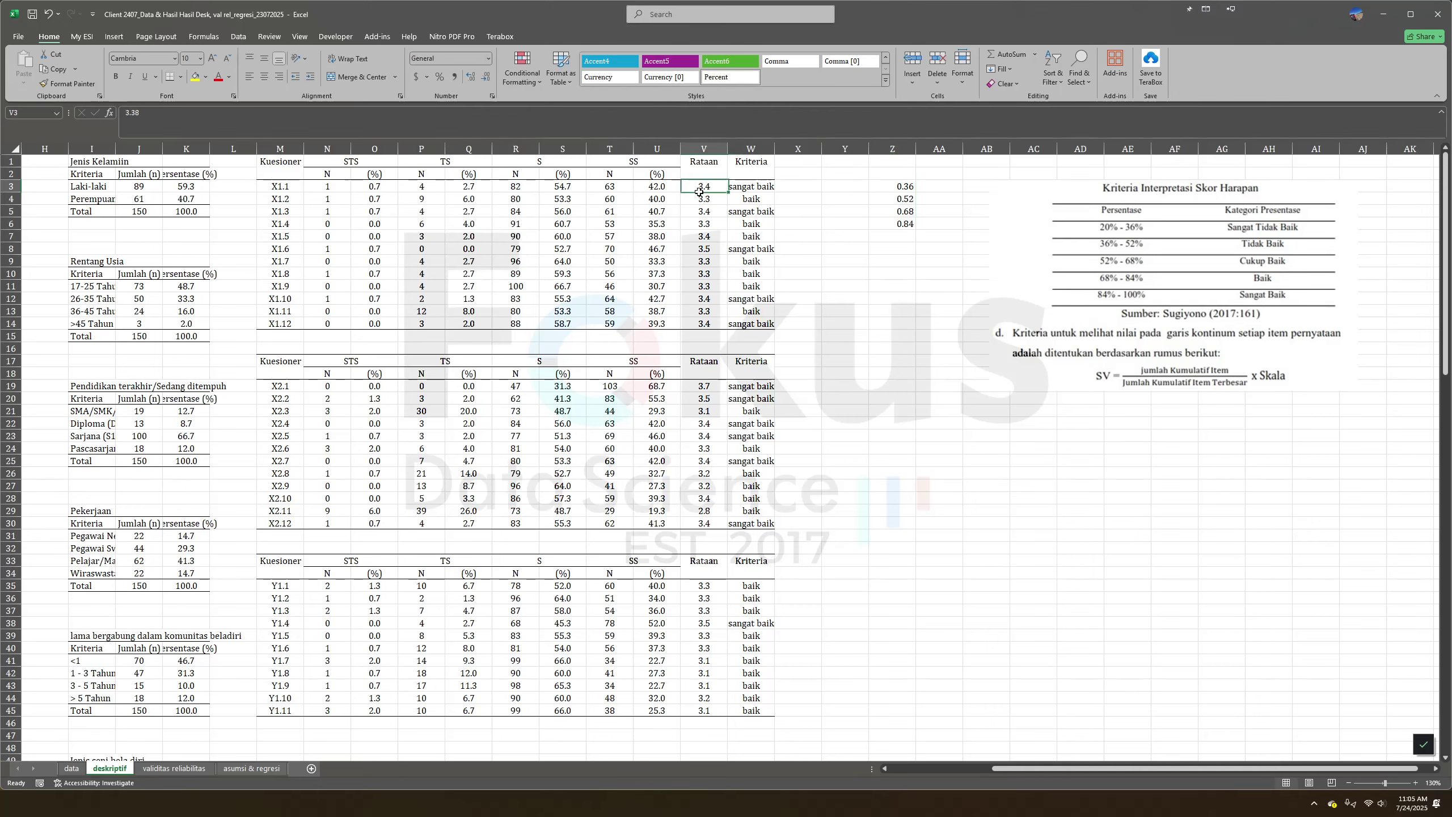
left_click(965, 212)
left_click(841, 184)
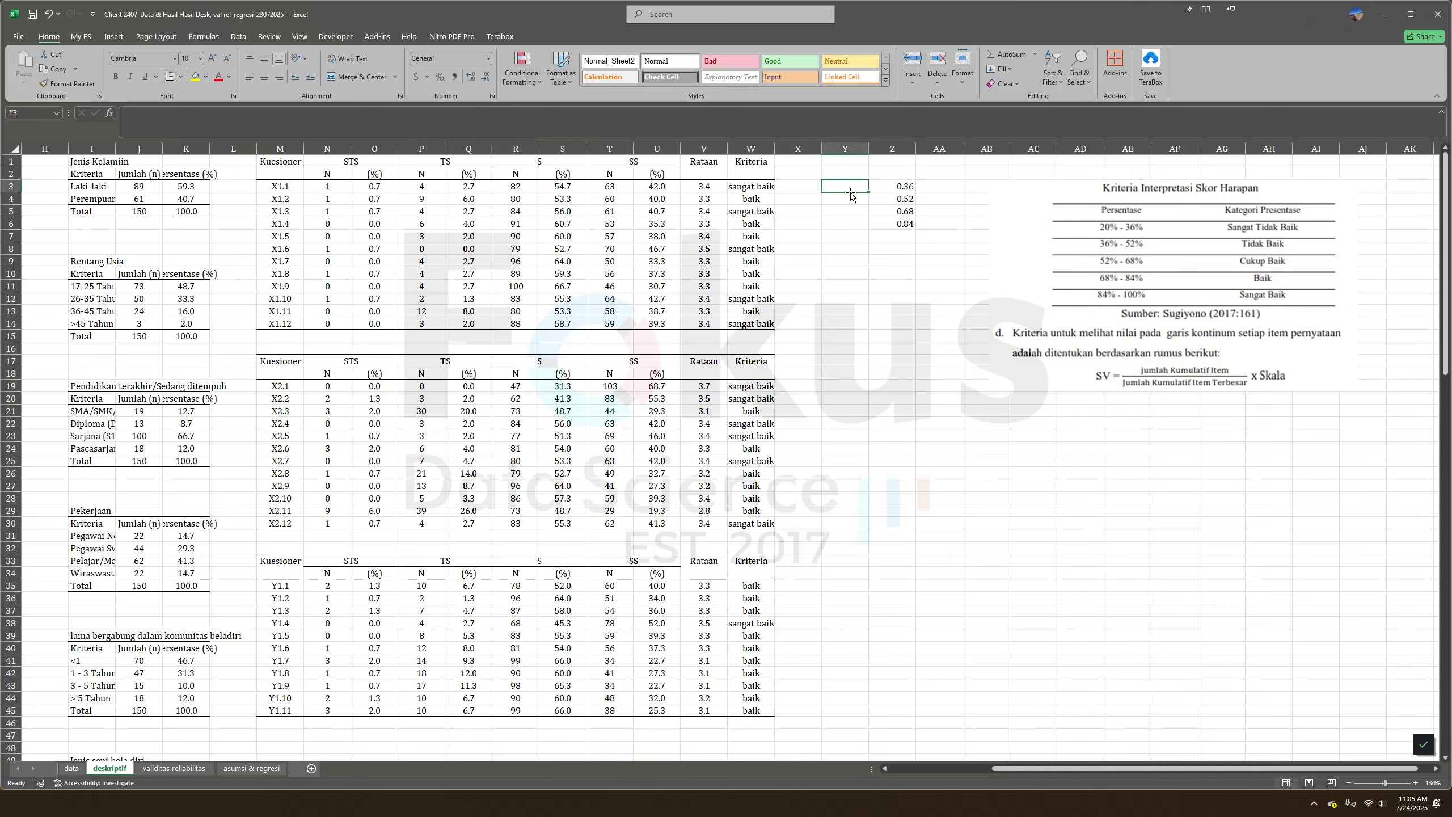
left_click(887, 171)
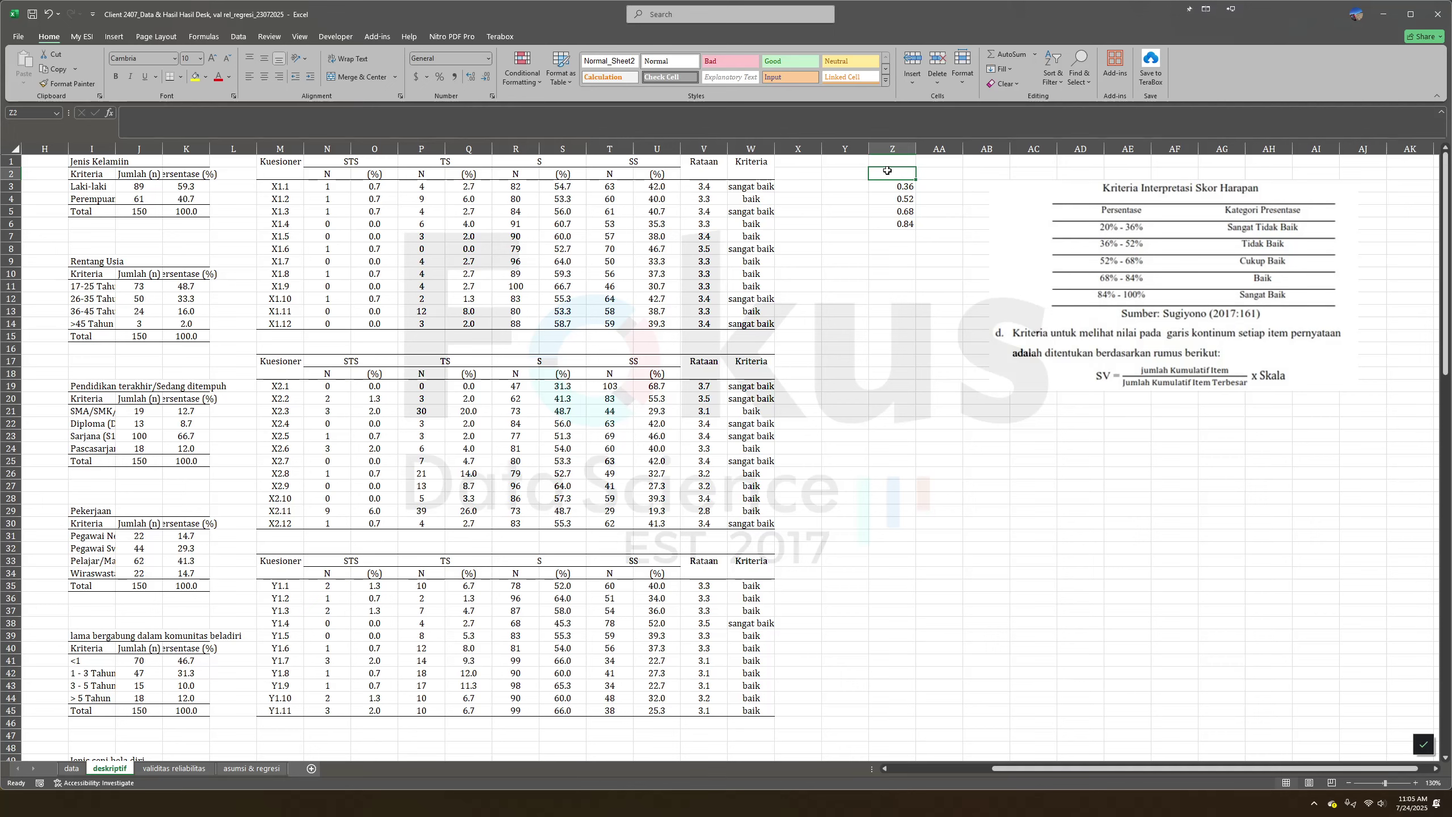
type("4")
left_click(861, 187)
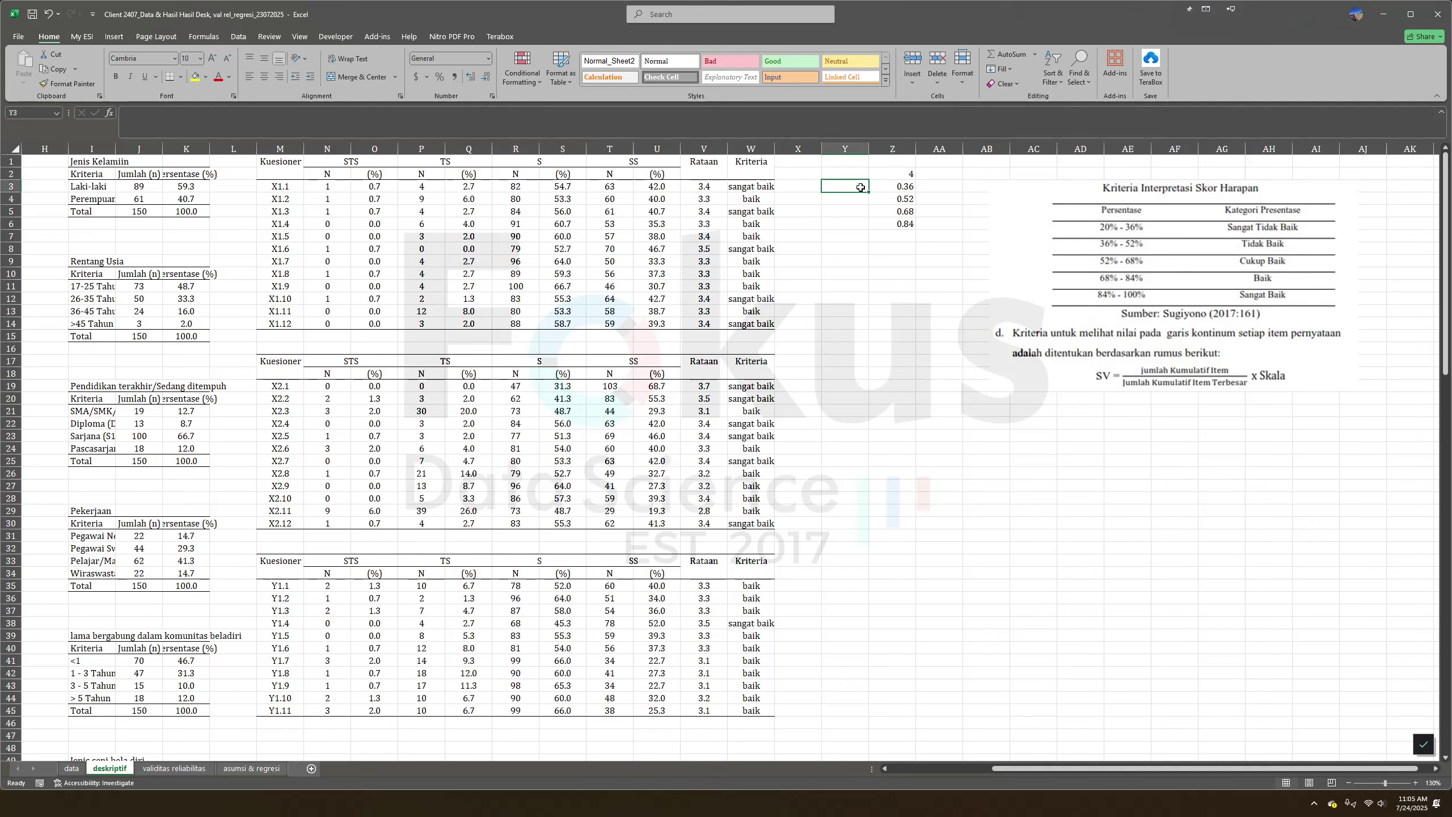
Label the first two limits "Sangat tidak baik" in AA3 and "tidak baik" in AA4, moving the interpretation picture clear of the labels.
left_click(940, 185)
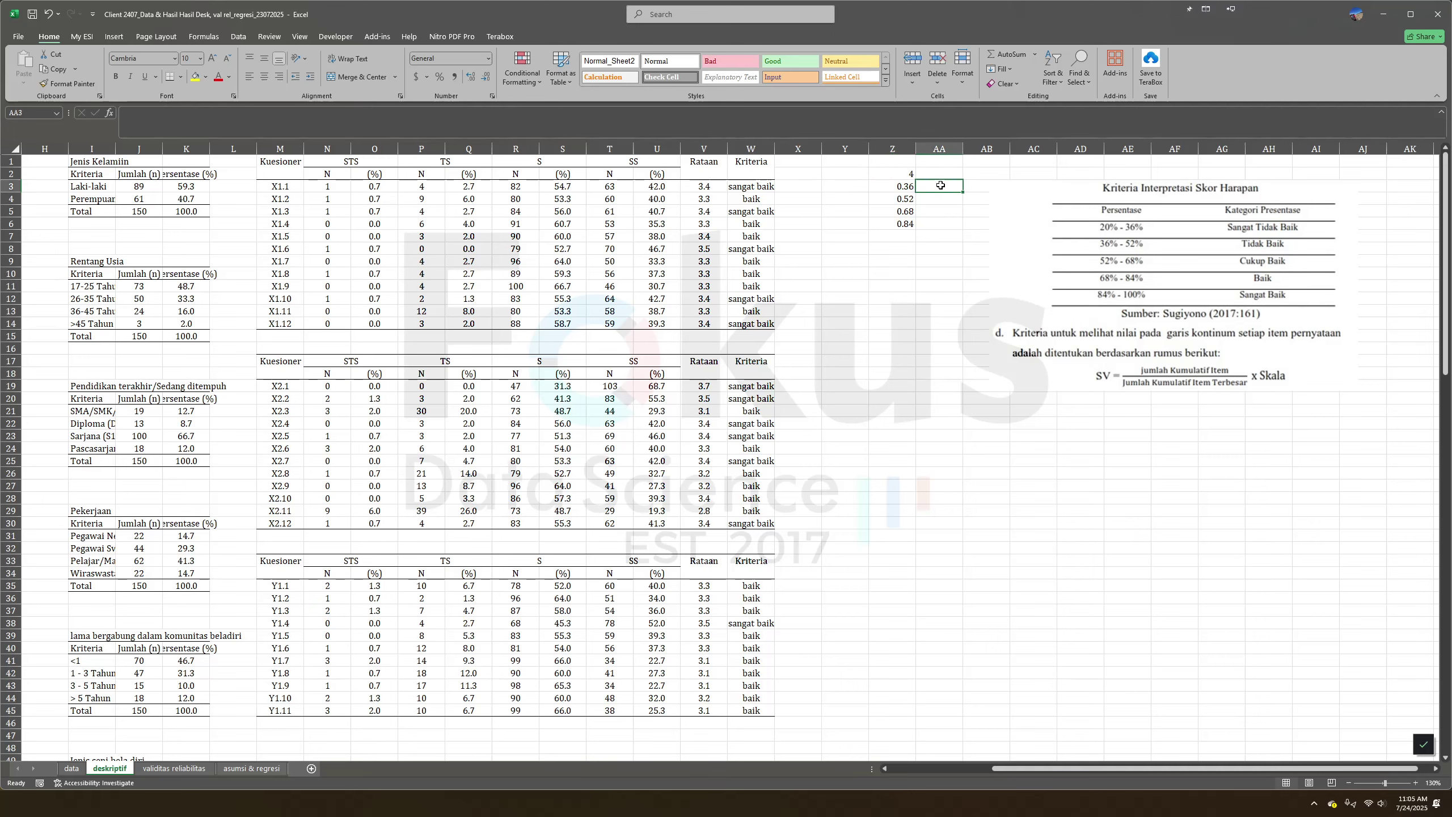
type("Sangat t")
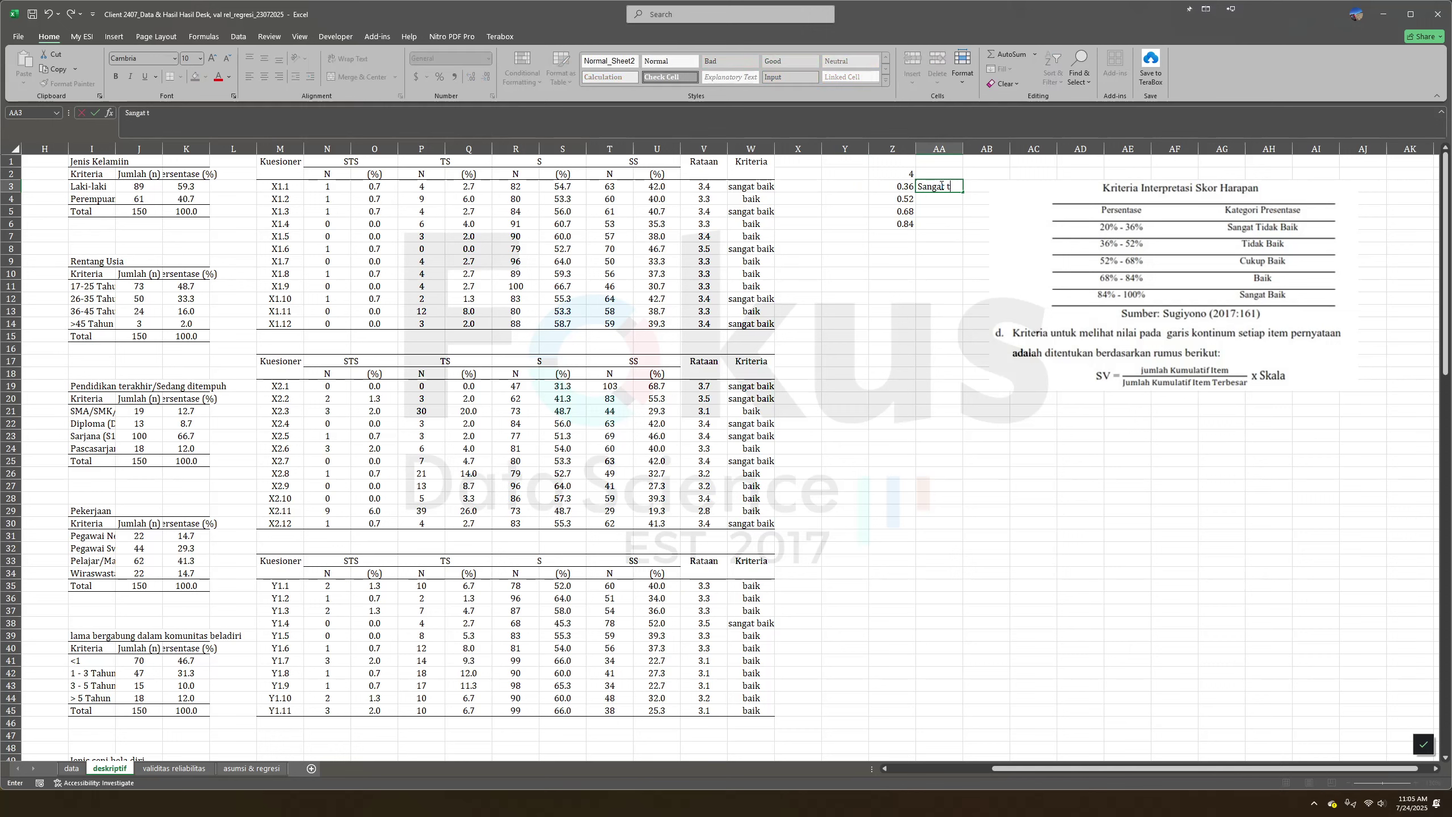
type("idak baik")
left_click_drag(1062, 229, 1171, 238)
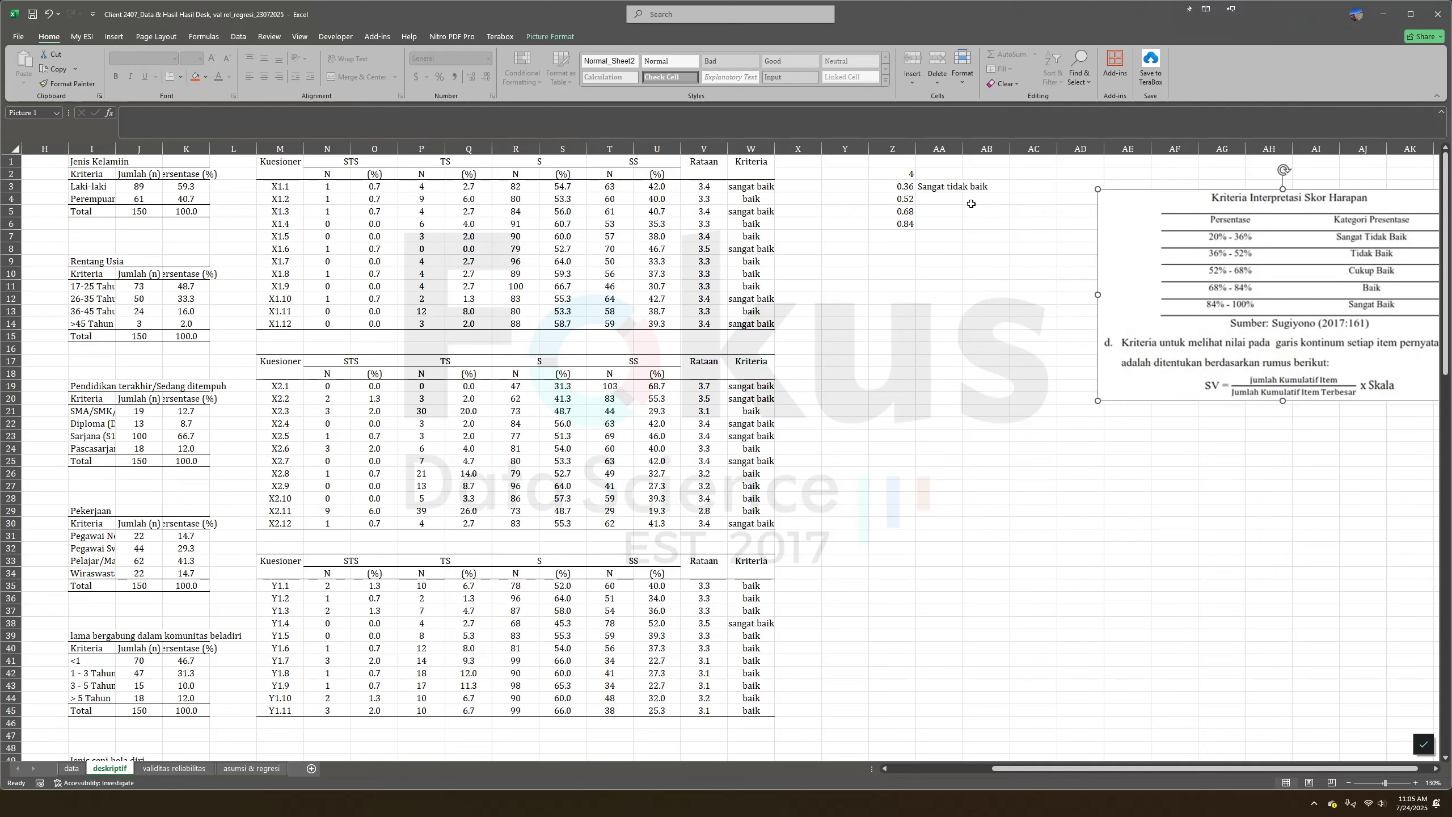
left_click(954, 198)
type("tidak")
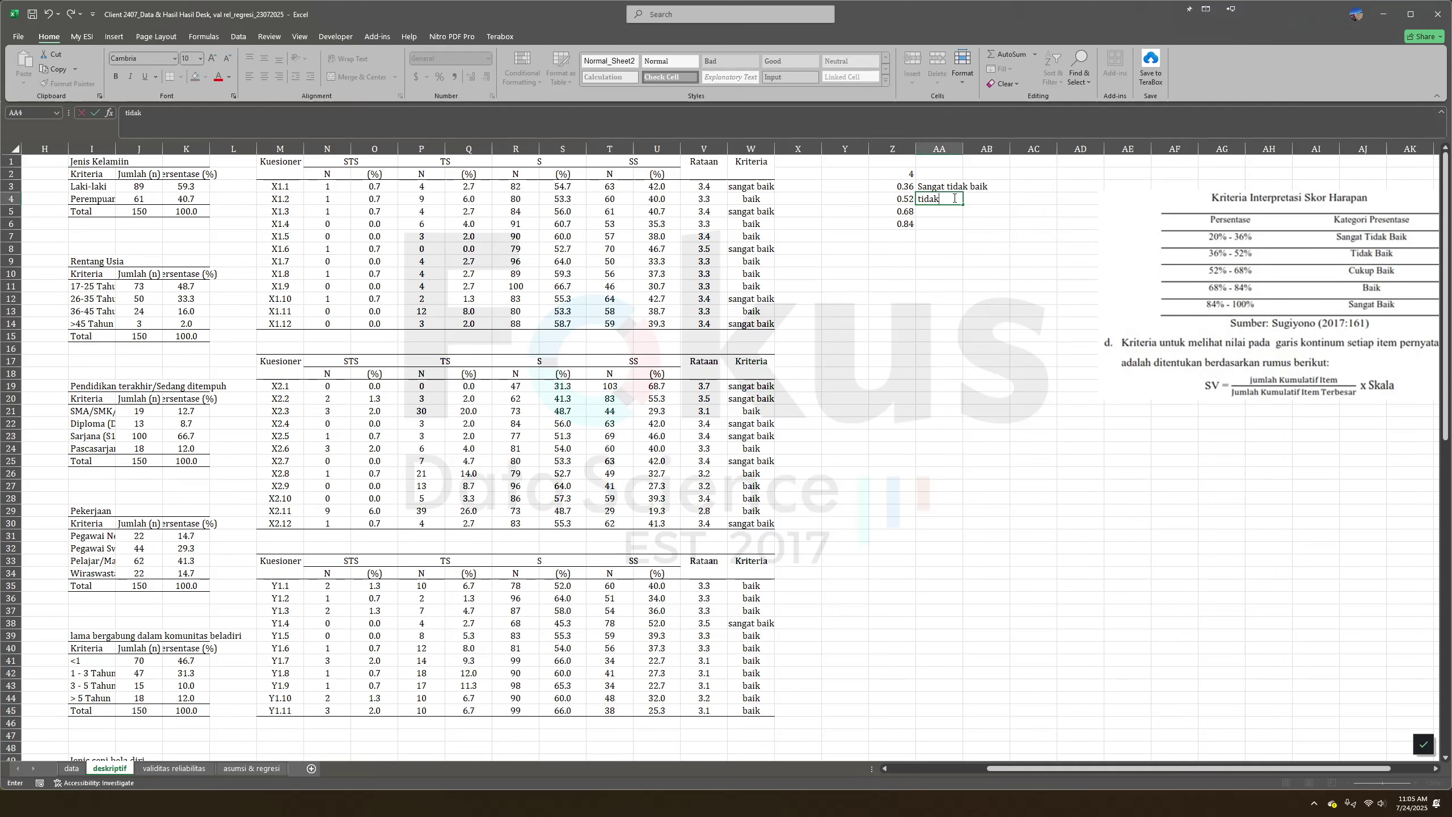
type(" baik")
left_click(944, 262)
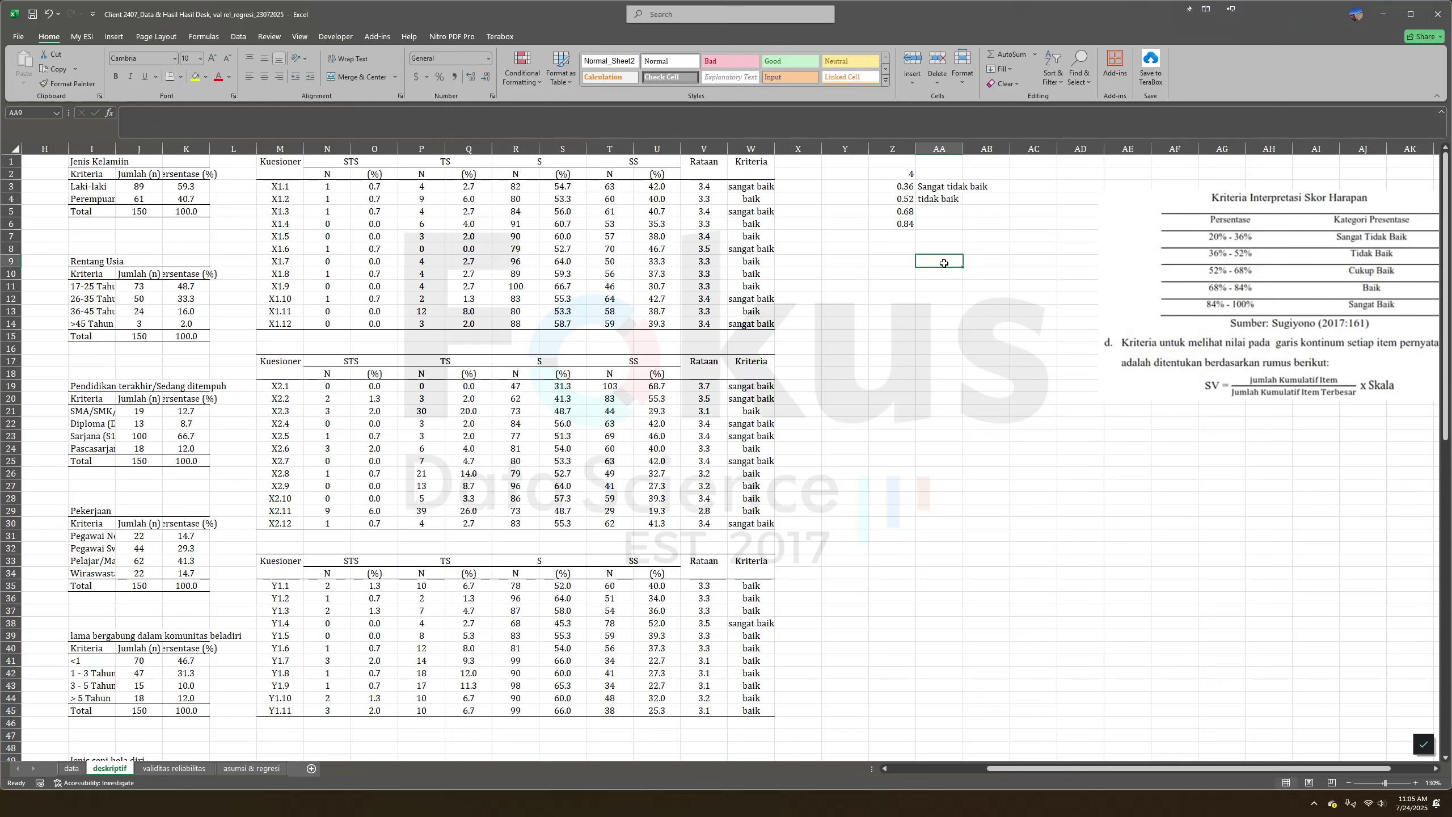
left_click(1012, 270)
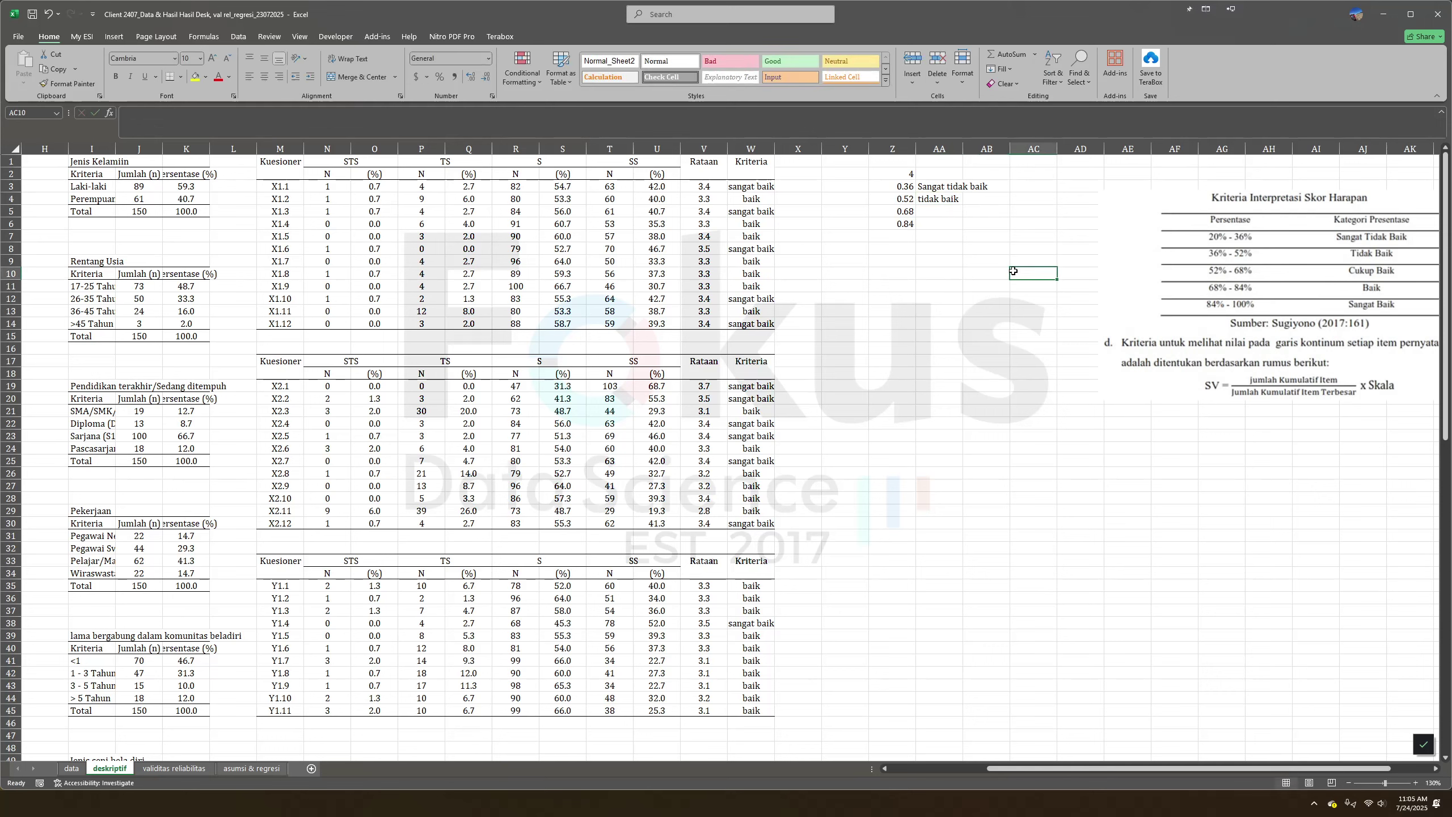
Nudge the interpretation picture slightly and calculate the "Sangat tidak baik" score limit in Y3 with the formula =4*Z3.
left_click_drag(1283, 295, 1273, 299)
left_click(896, 175)
left_click(844, 184)
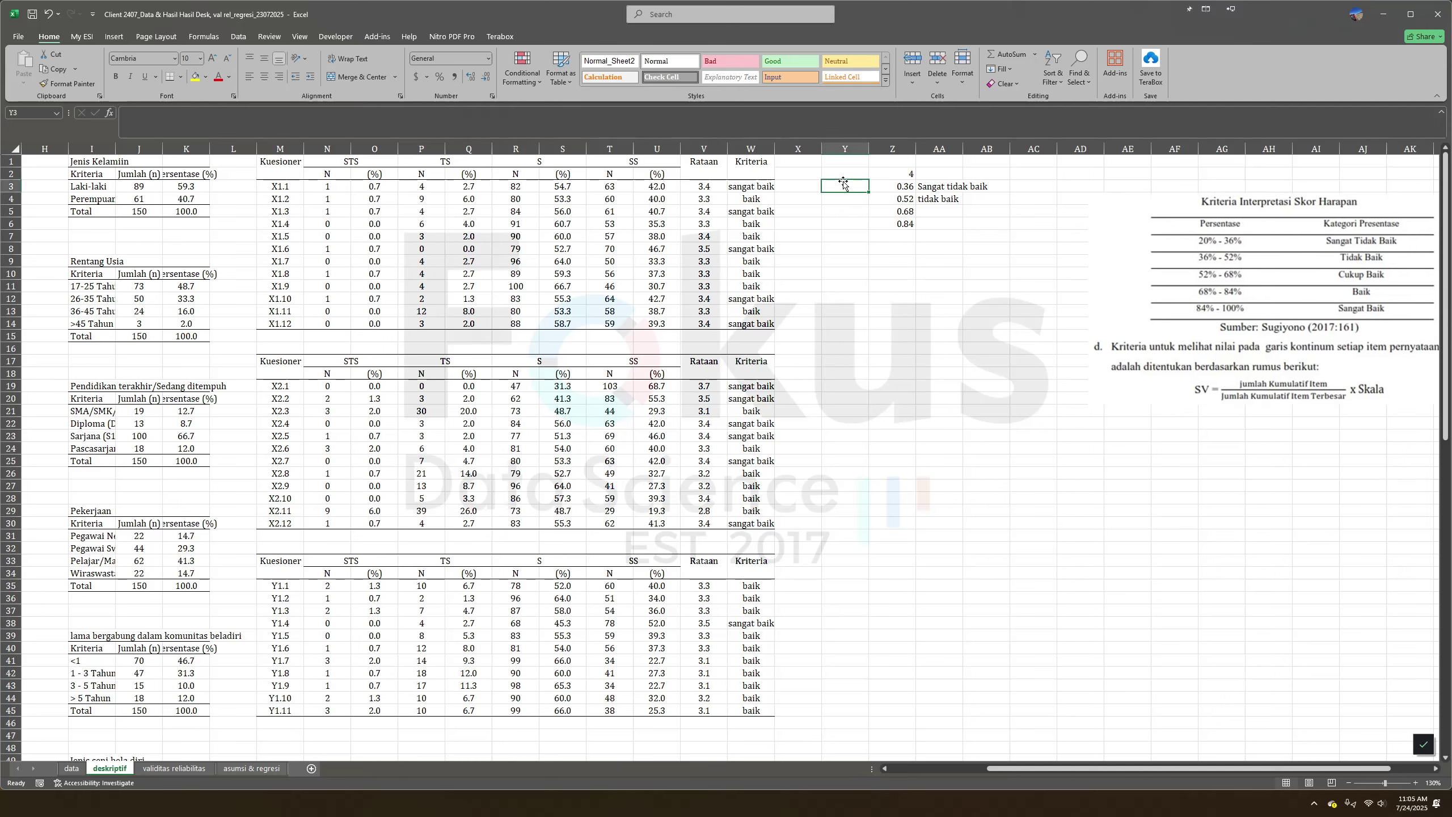
type("=4*")
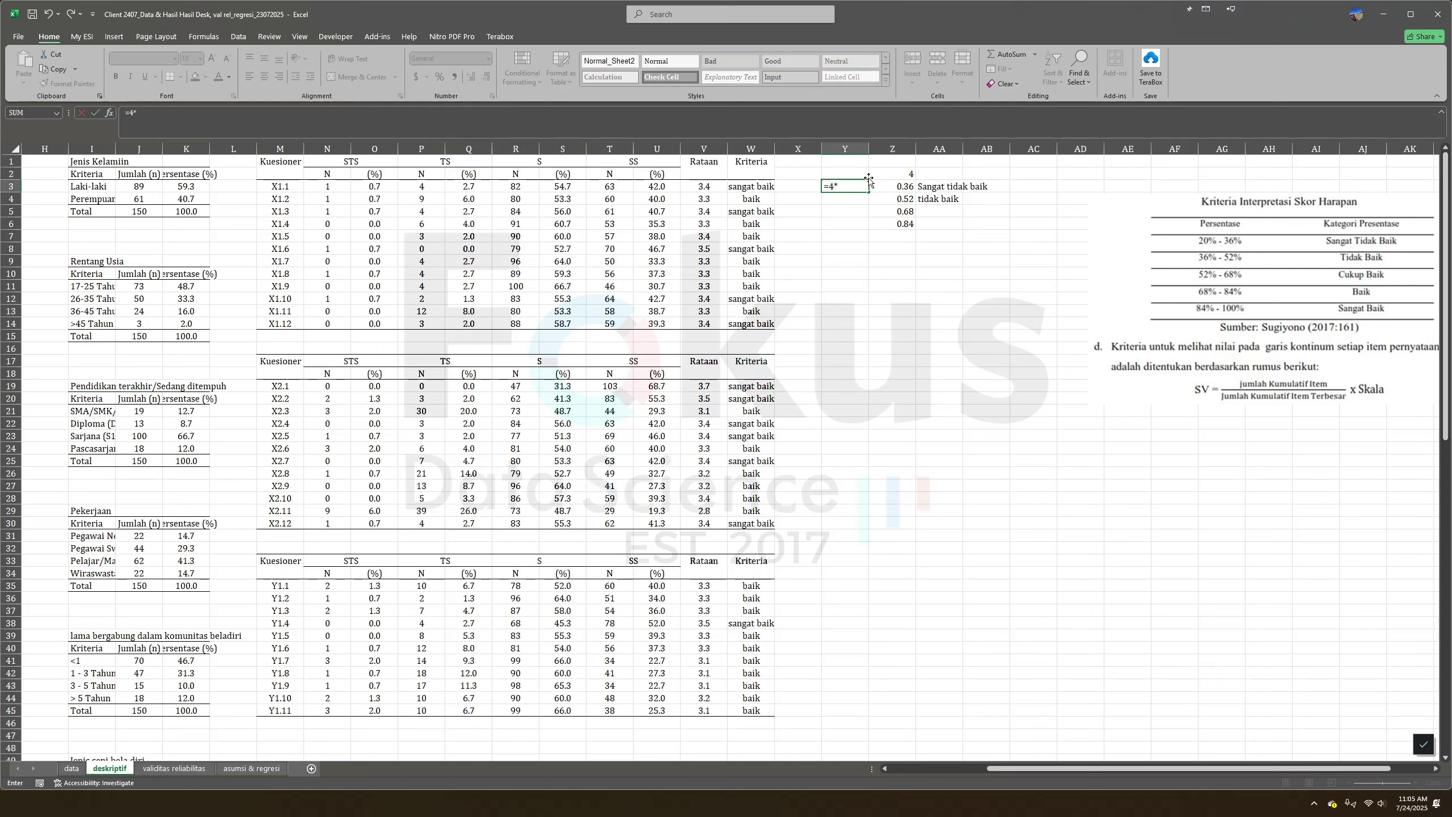
left_click(883, 184)
key("shift+Return")
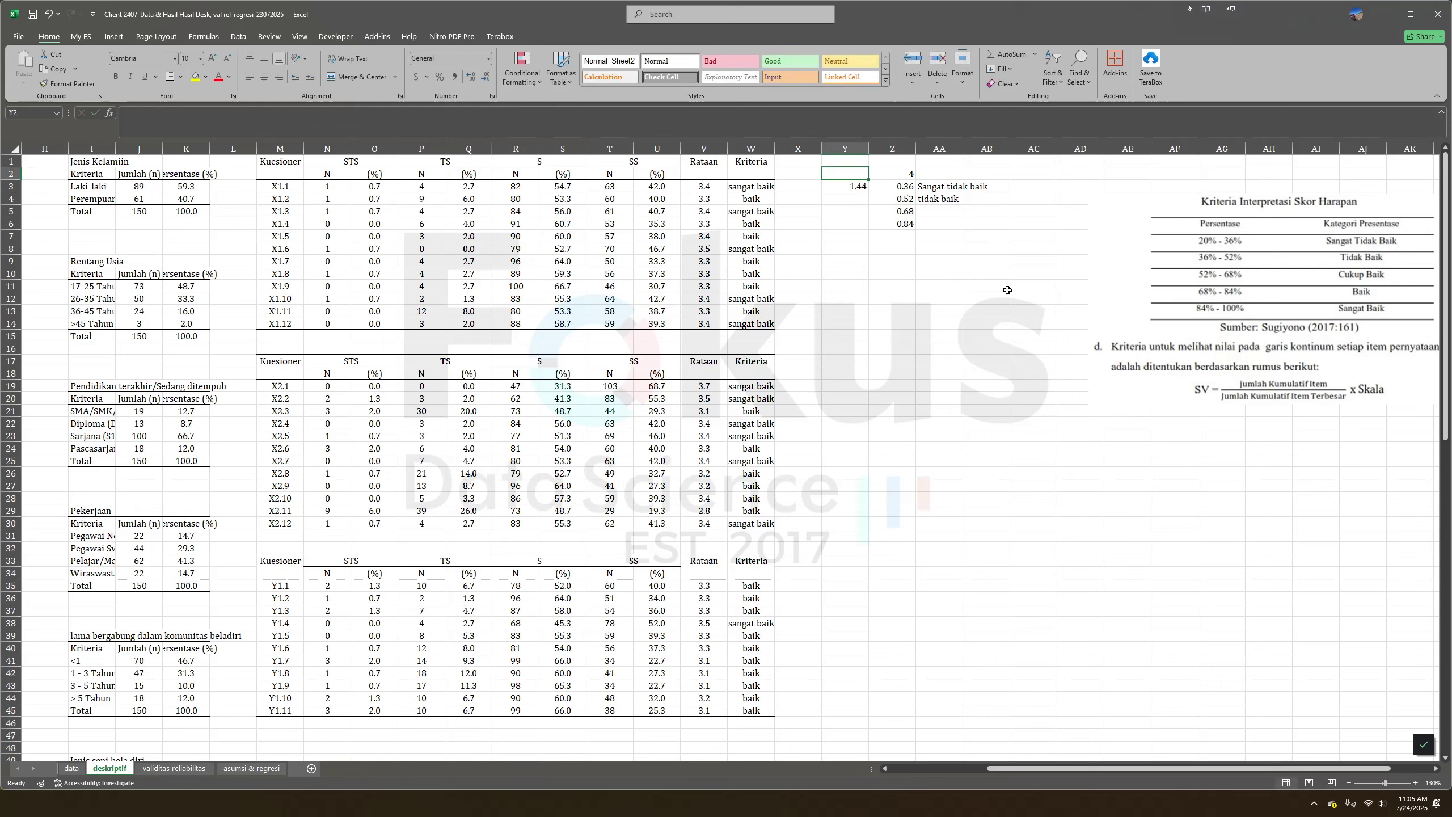
left_click(858, 183)
left_click(893, 202)
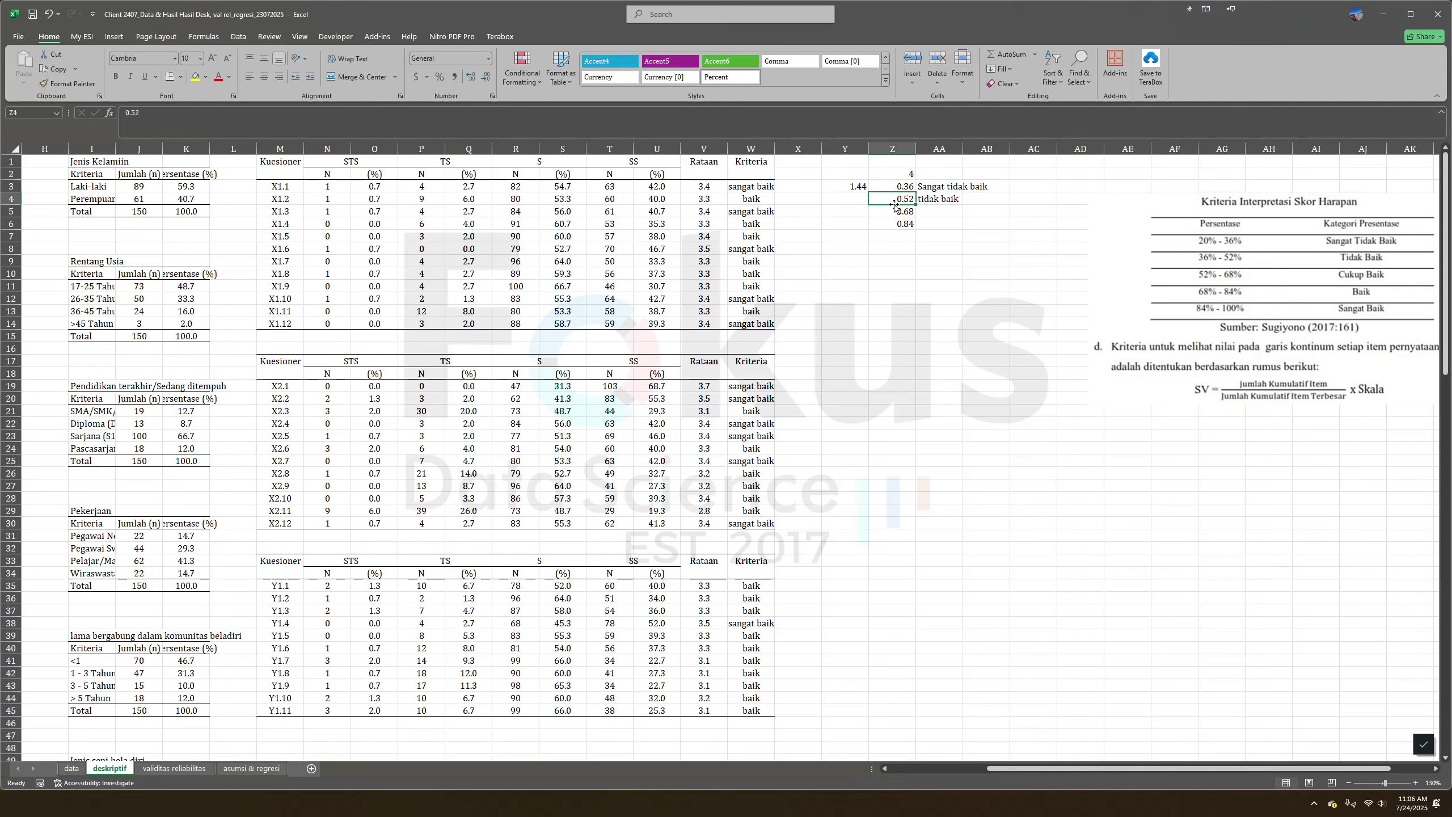
Calculate the "tidak baik" score limit in Y4 with the formula =Z2*Z4.
left_click_drag(705, 184, 705, 286)
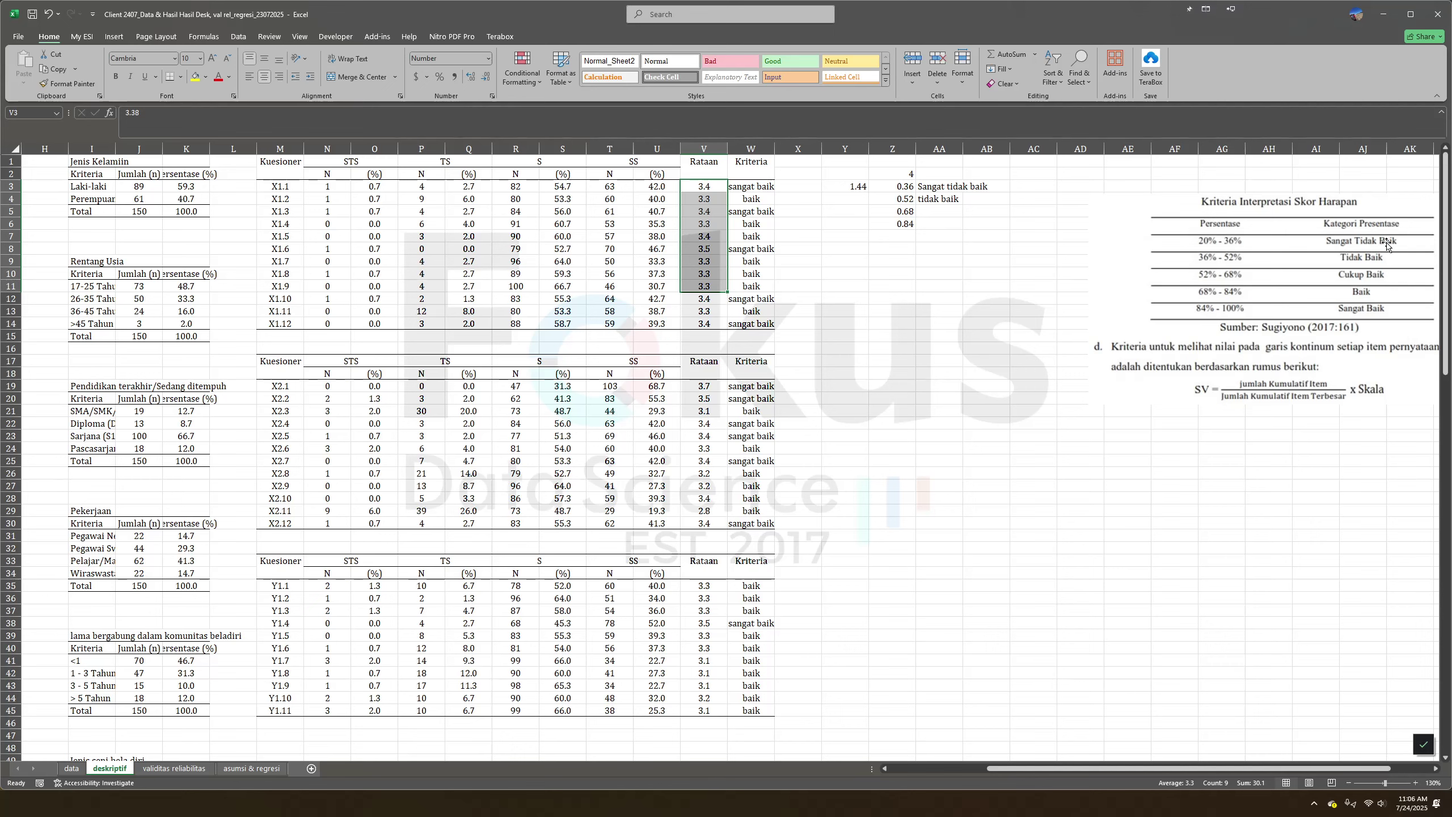
left_click(862, 200)
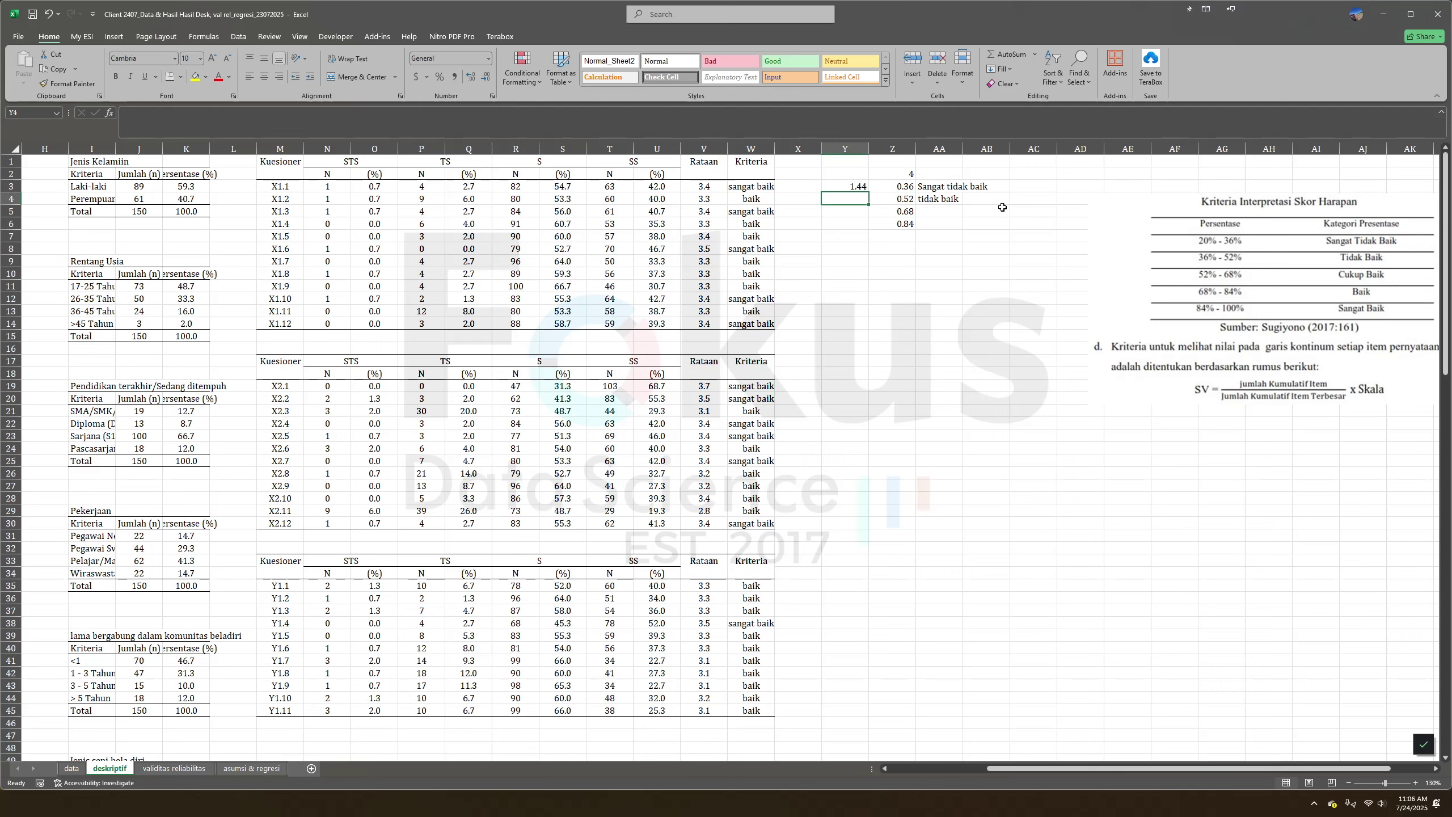
type("=")
left_click(897, 172)
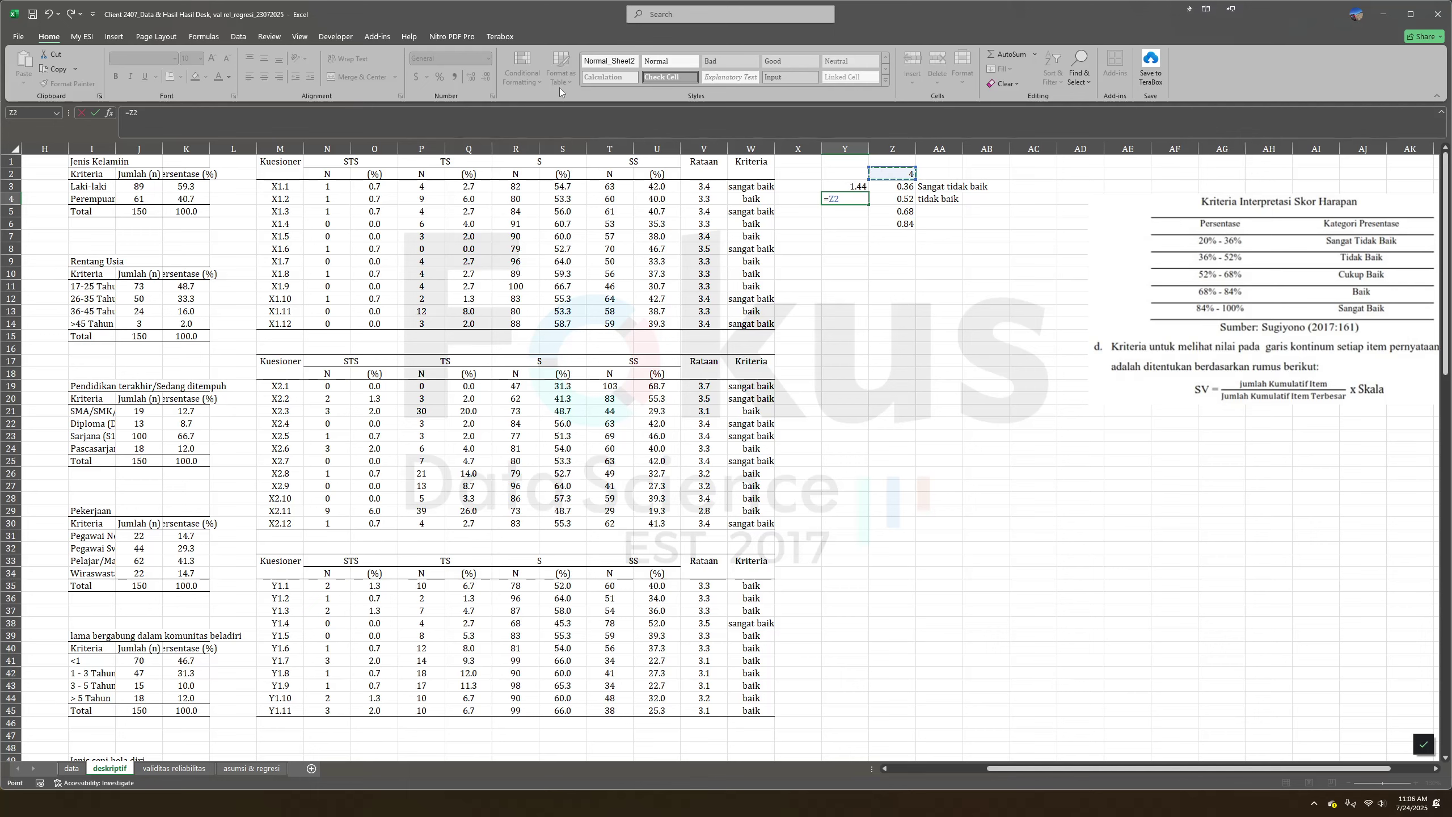
left_click(568, 116)
type("*")
left_click(906, 200)
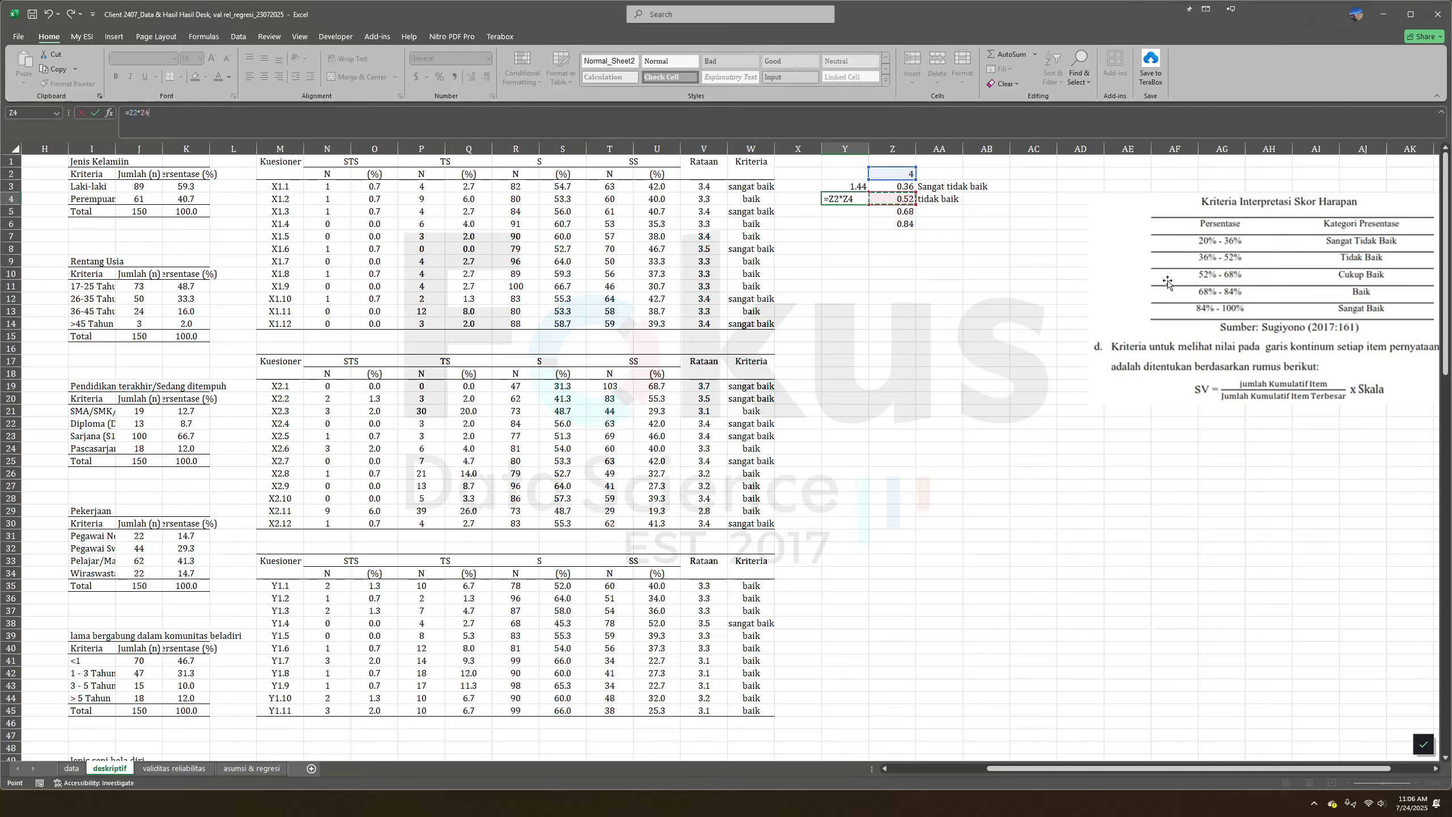
key("Return")
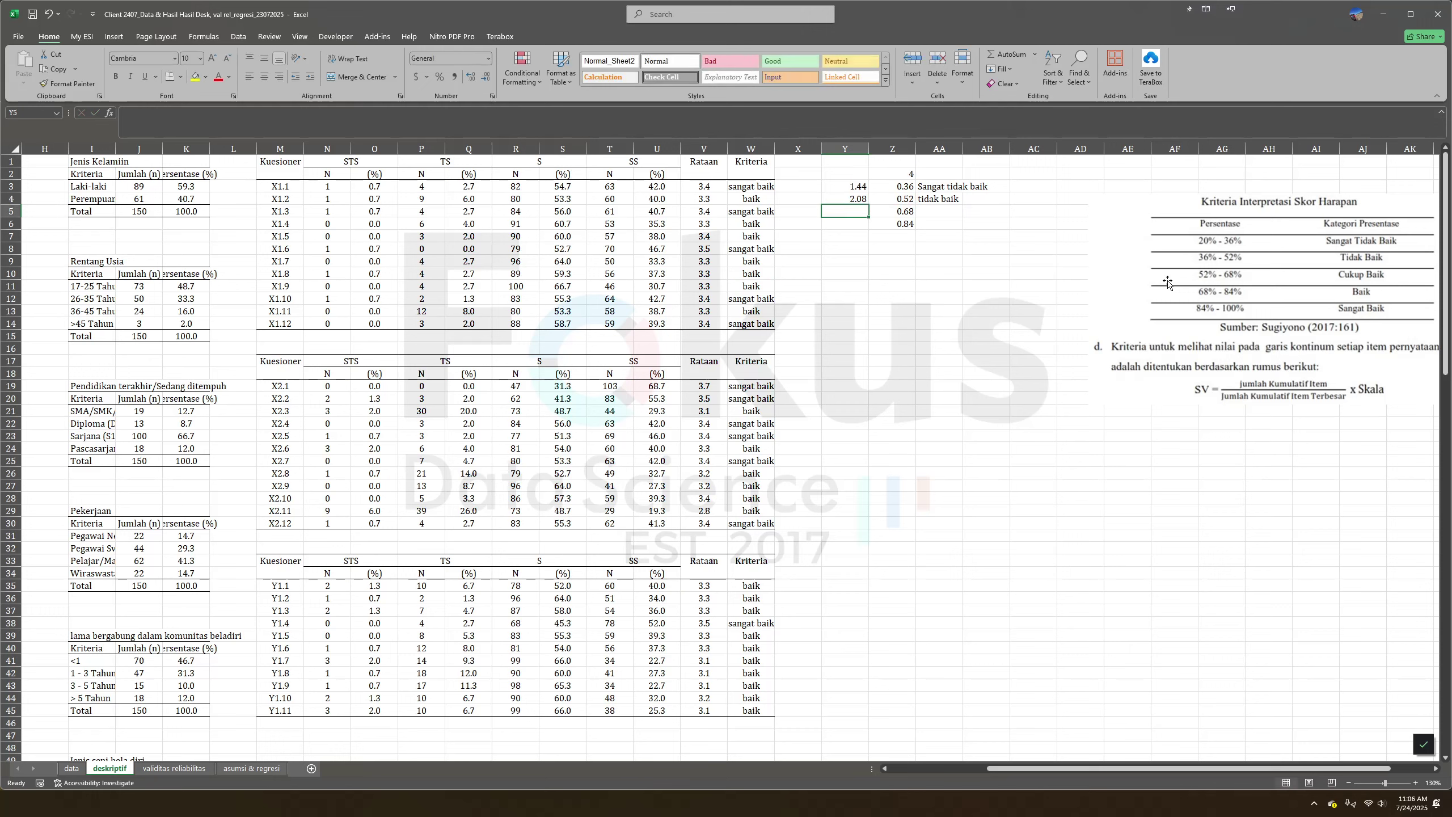
Compare the X1 Rataan values in V3:V14 with the first two score limits in Y3 and Y4.
left_click(862, 199)
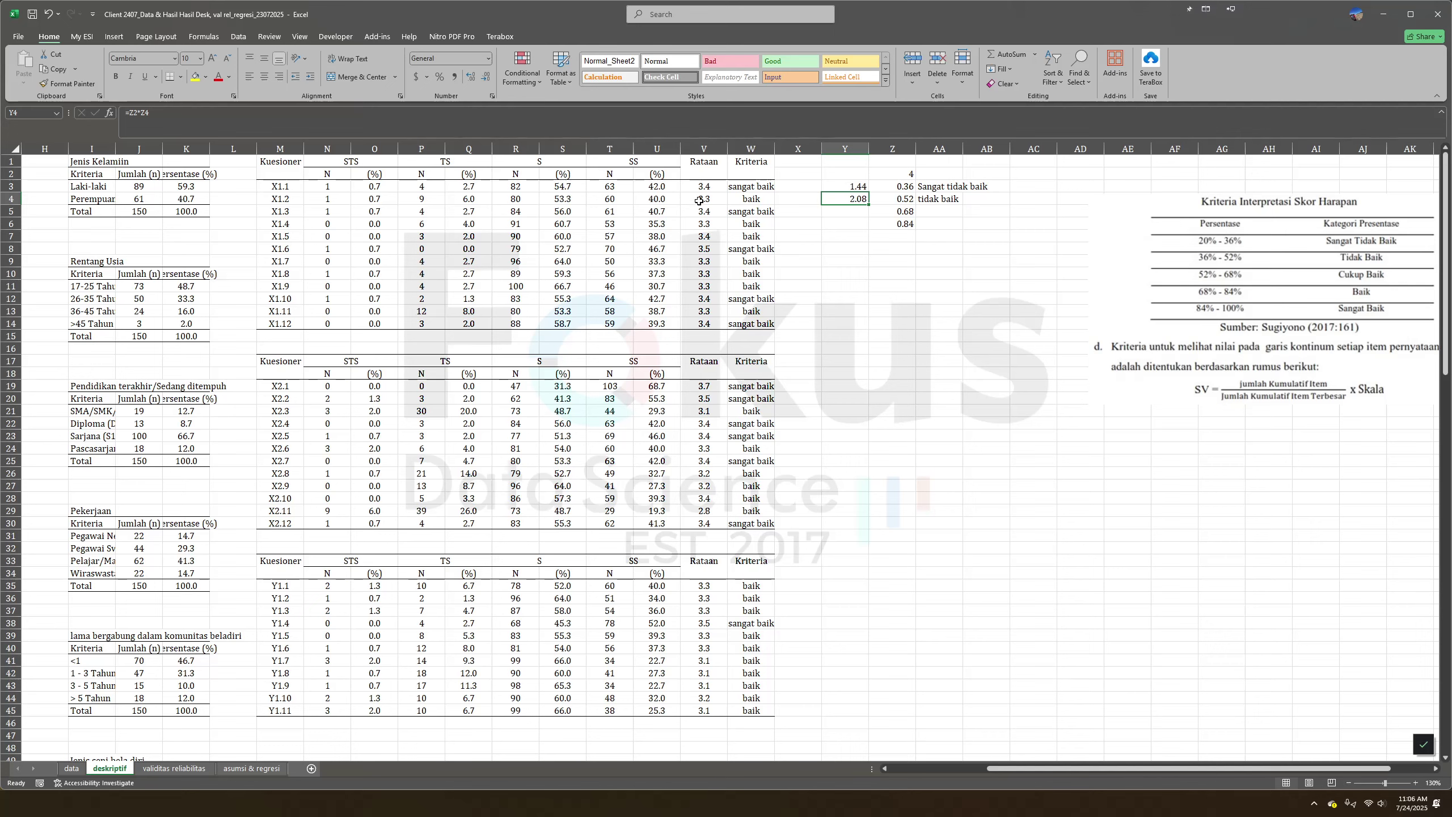
left_click_drag(704, 186, 719, 321)
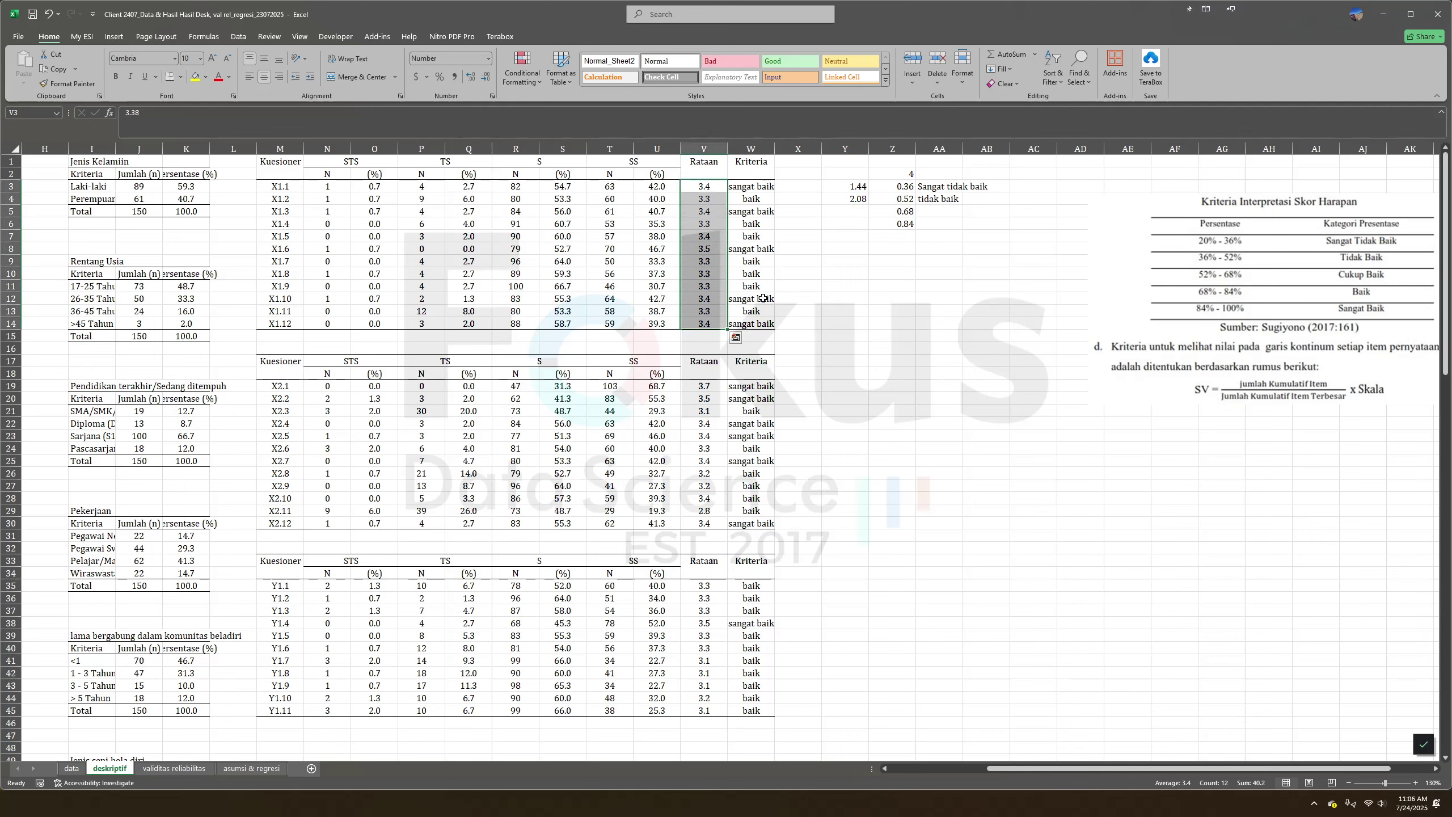
left_click(863, 188)
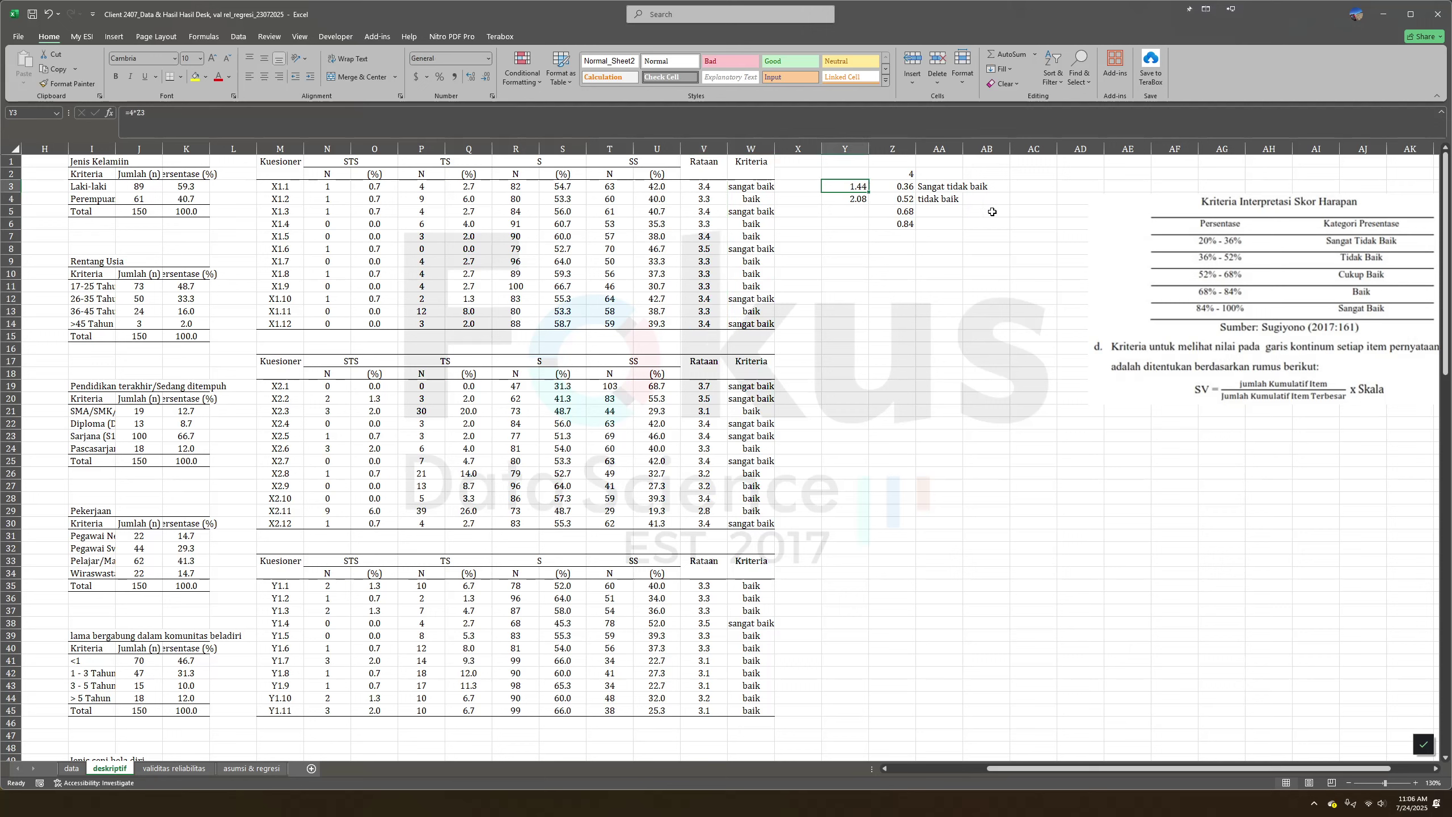
left_click(862, 200)
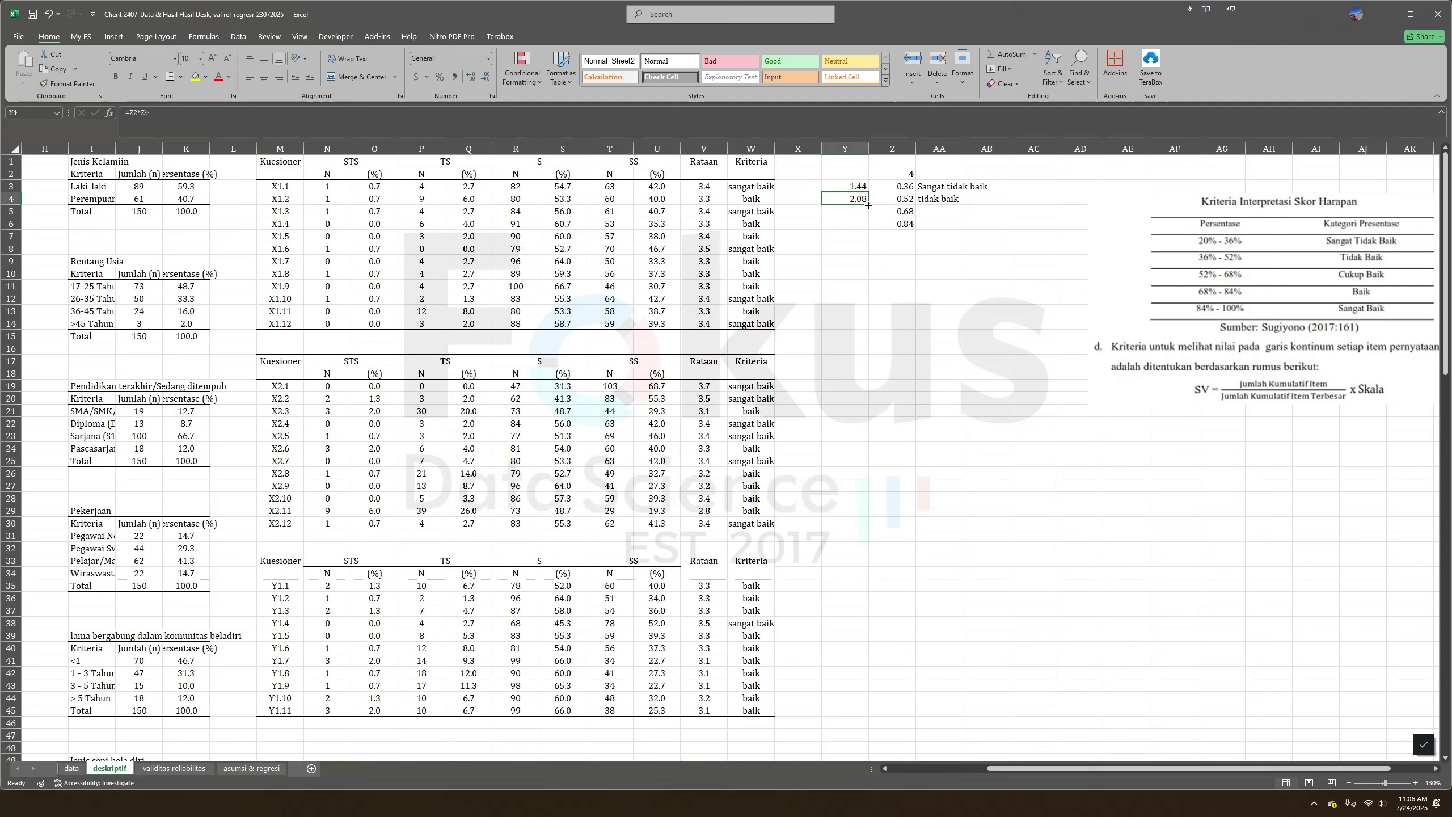
left_click(936, 202)
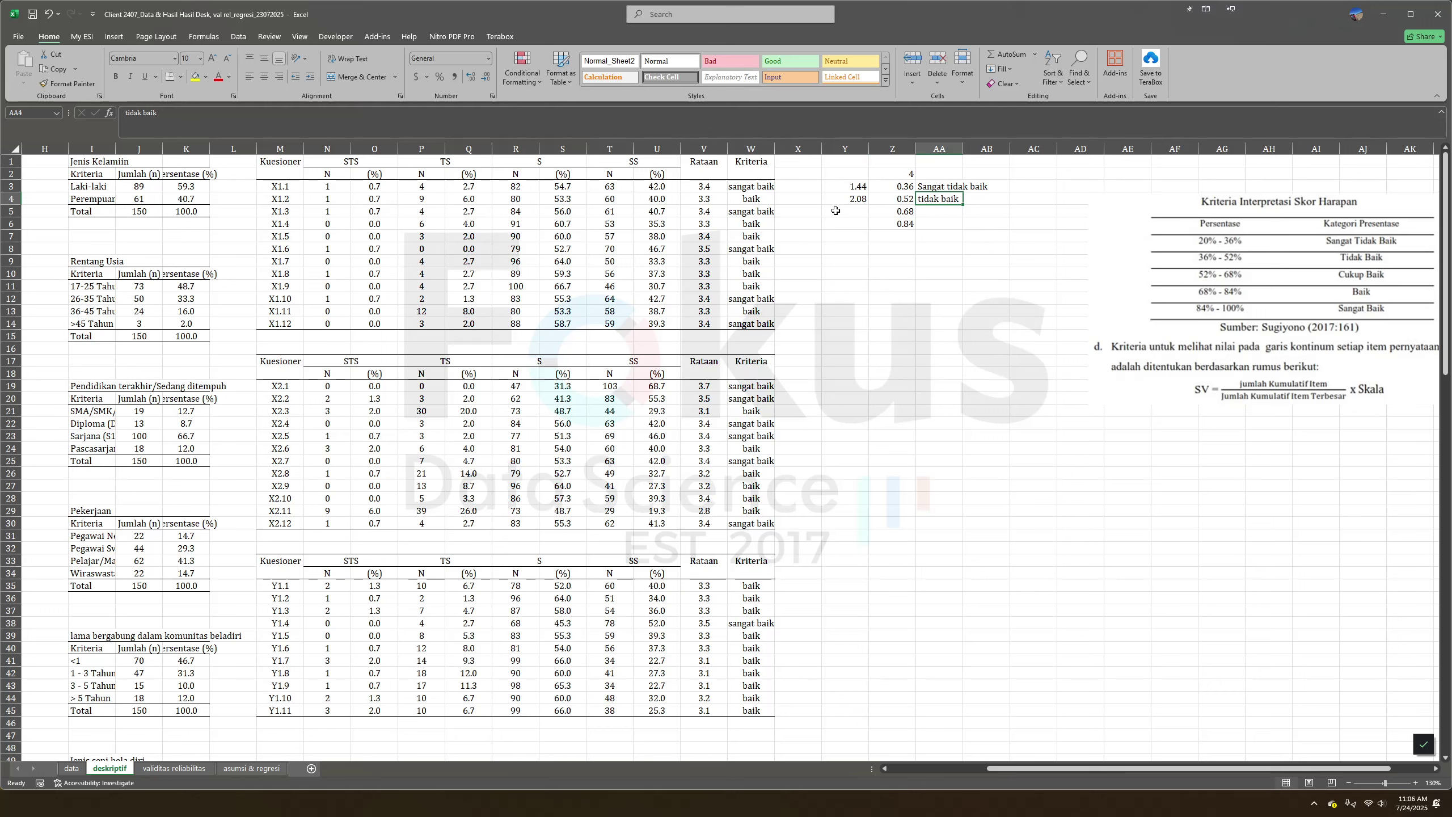
Calculate the third score limit in Y5 with the formula =Z2*Z5.
left_click(867, 214)
type("=")
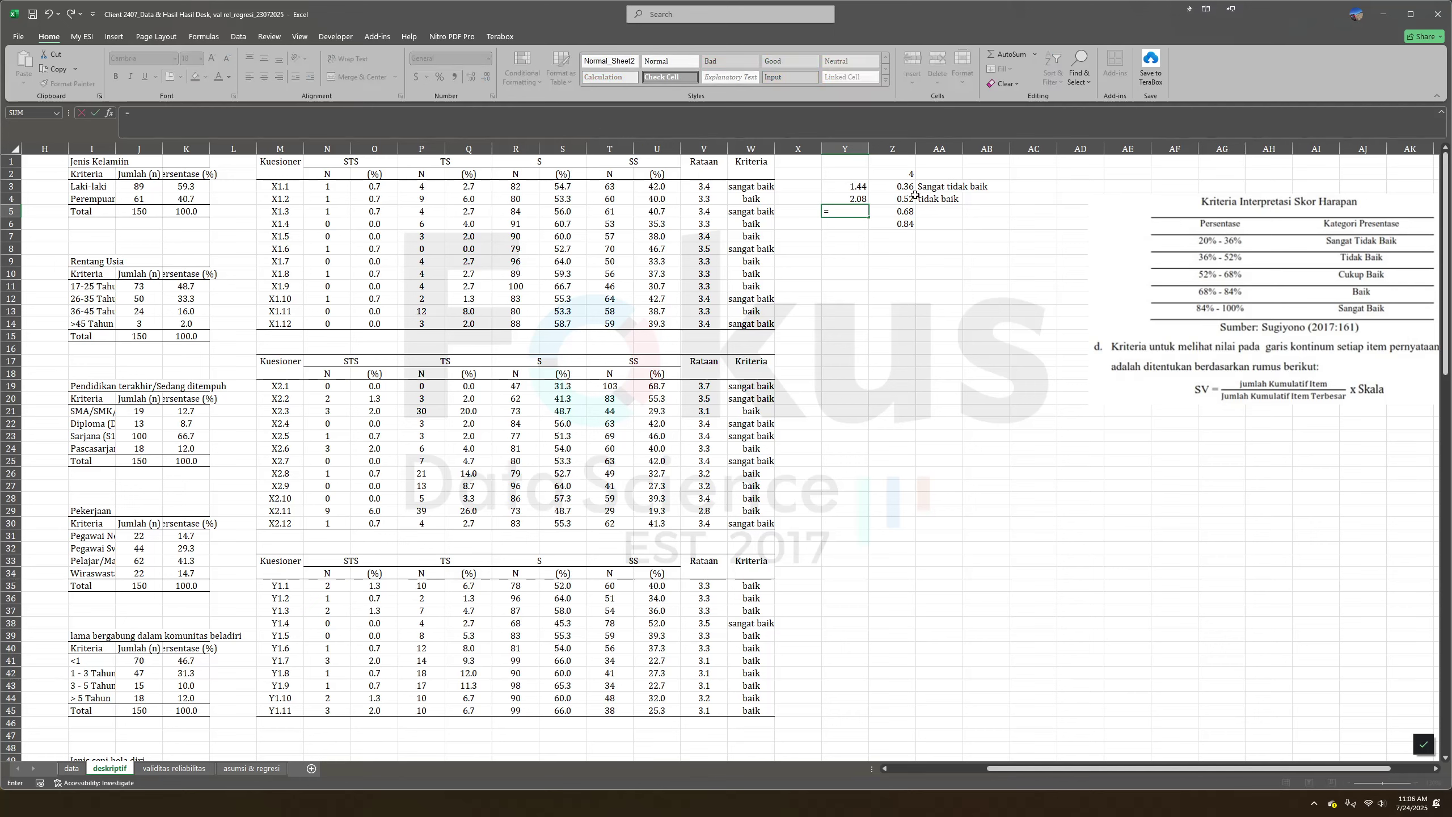
left_click(909, 175)
left_click(611, 117)
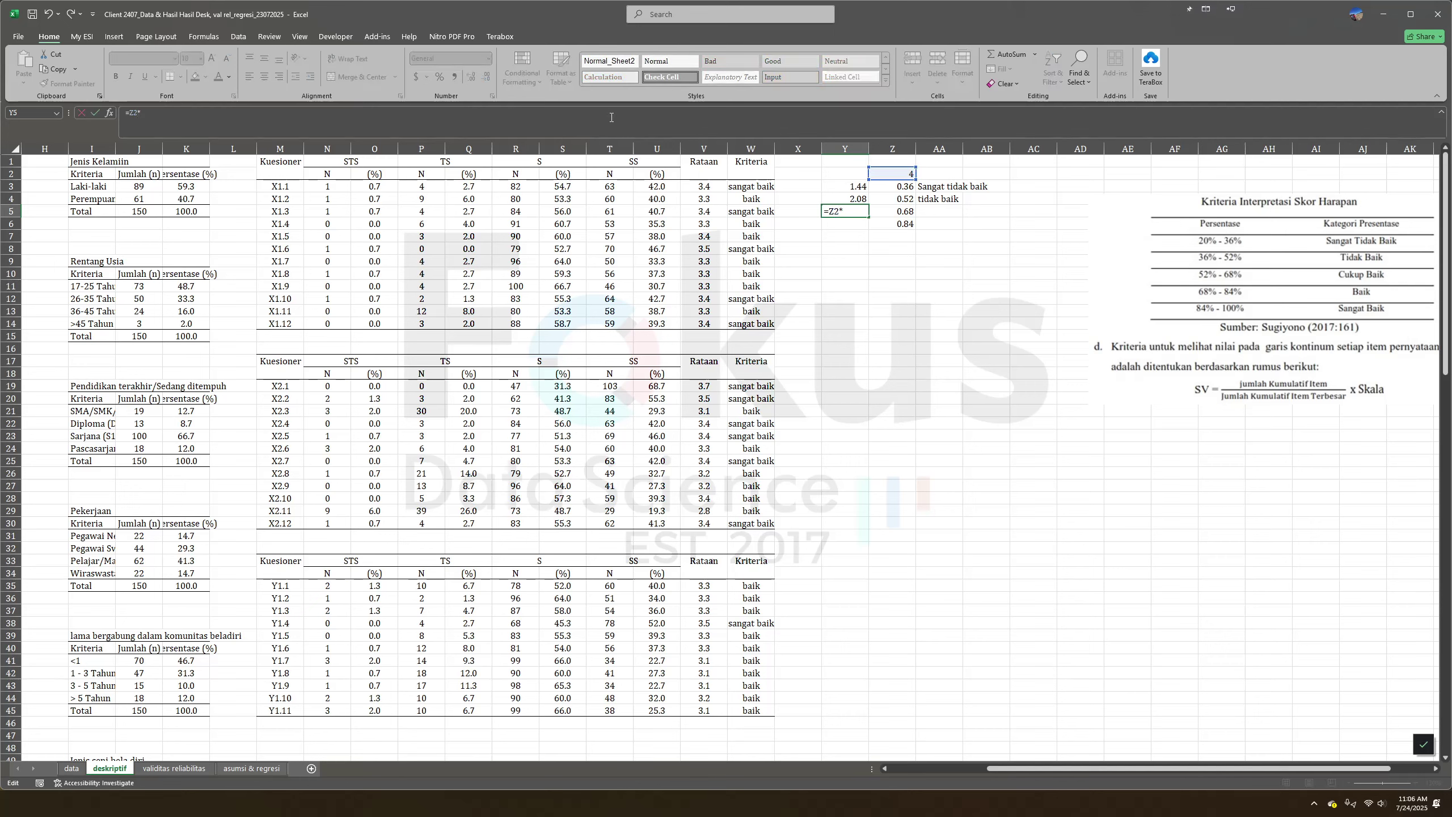
type("*")
left_click(892, 211)
key("Return")
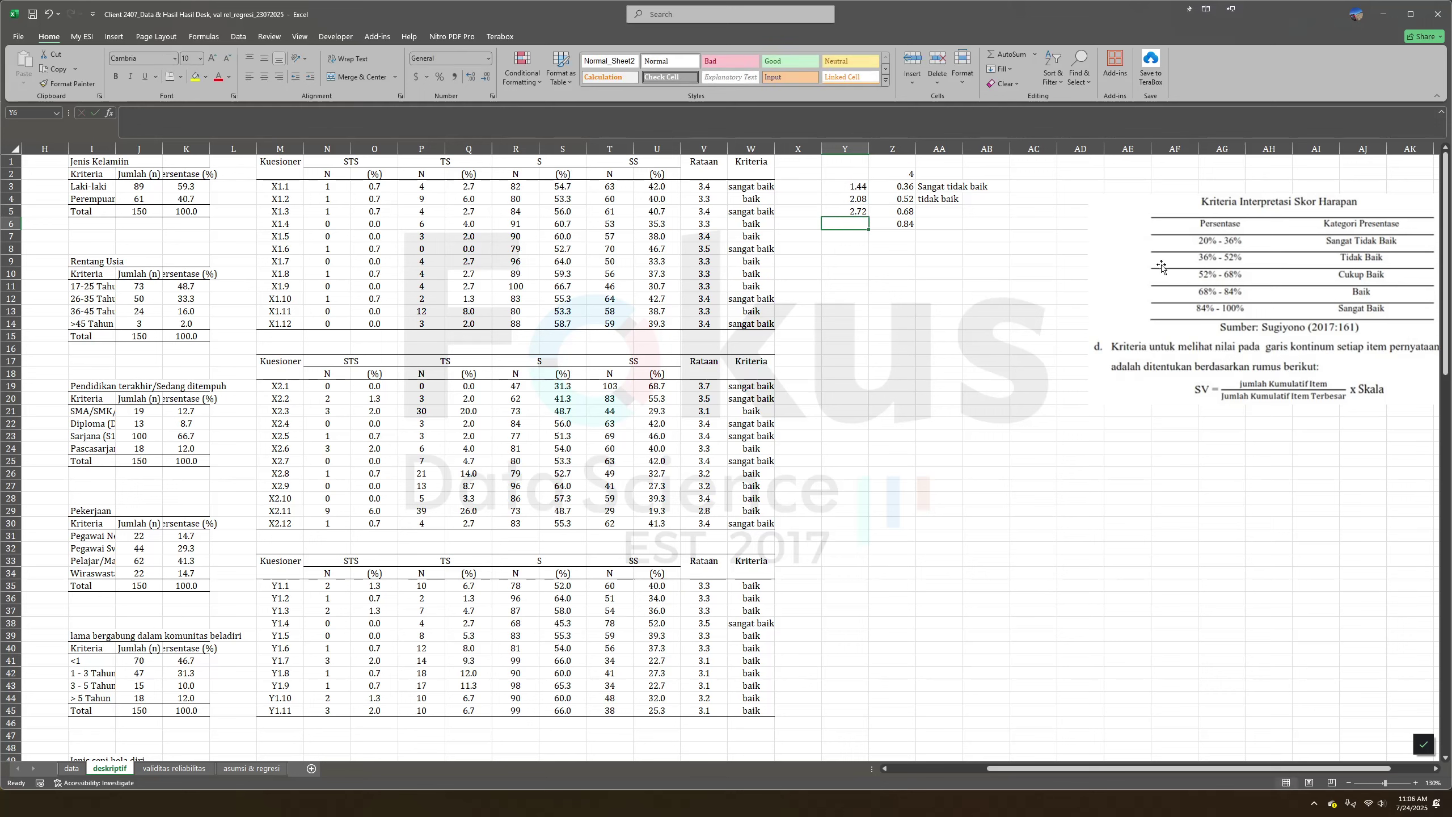
Label the third category limit "Cukup baik" in AA5.
left_click(855, 199)
left_click(927, 209)
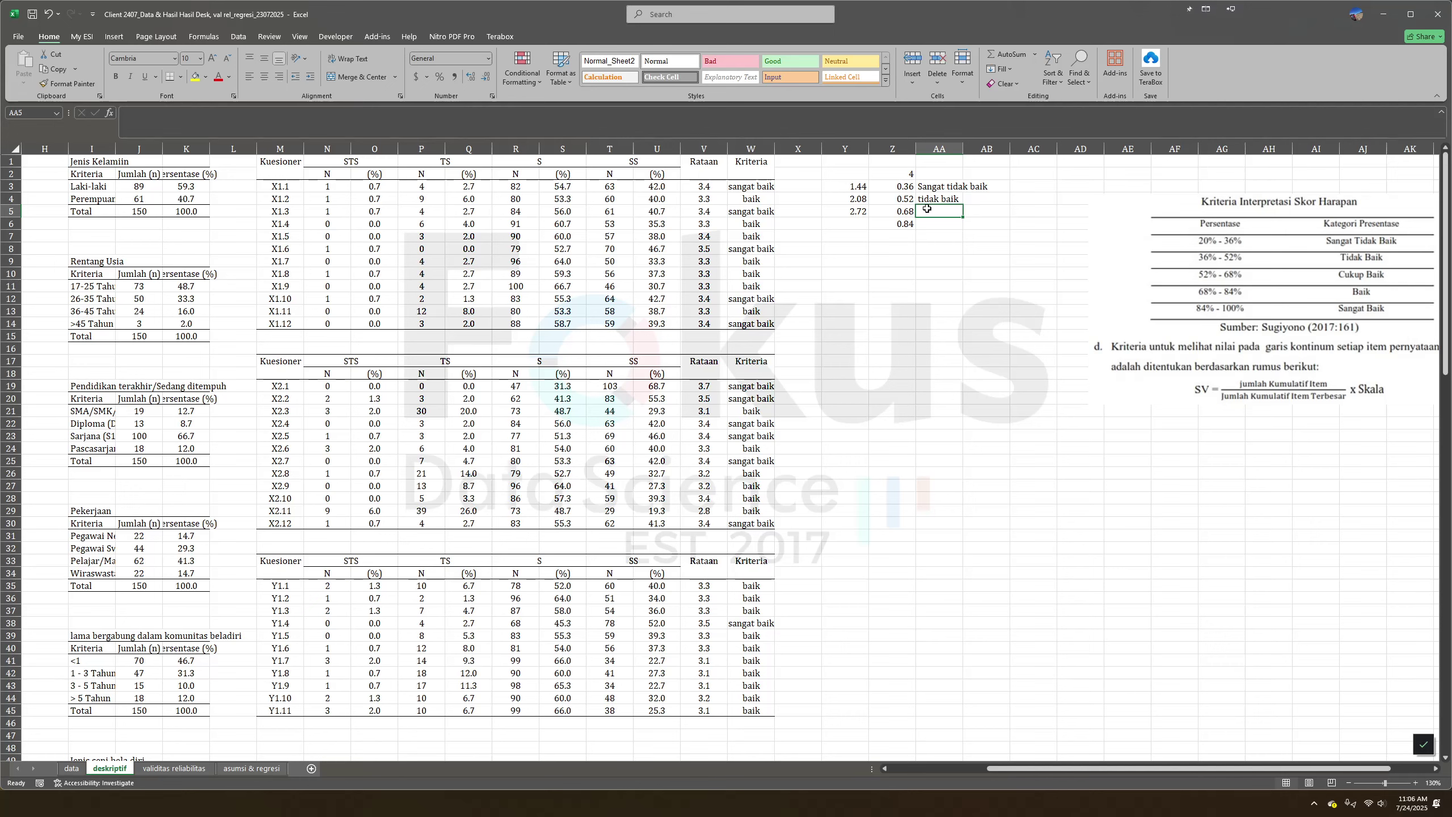
type("Cukup b")
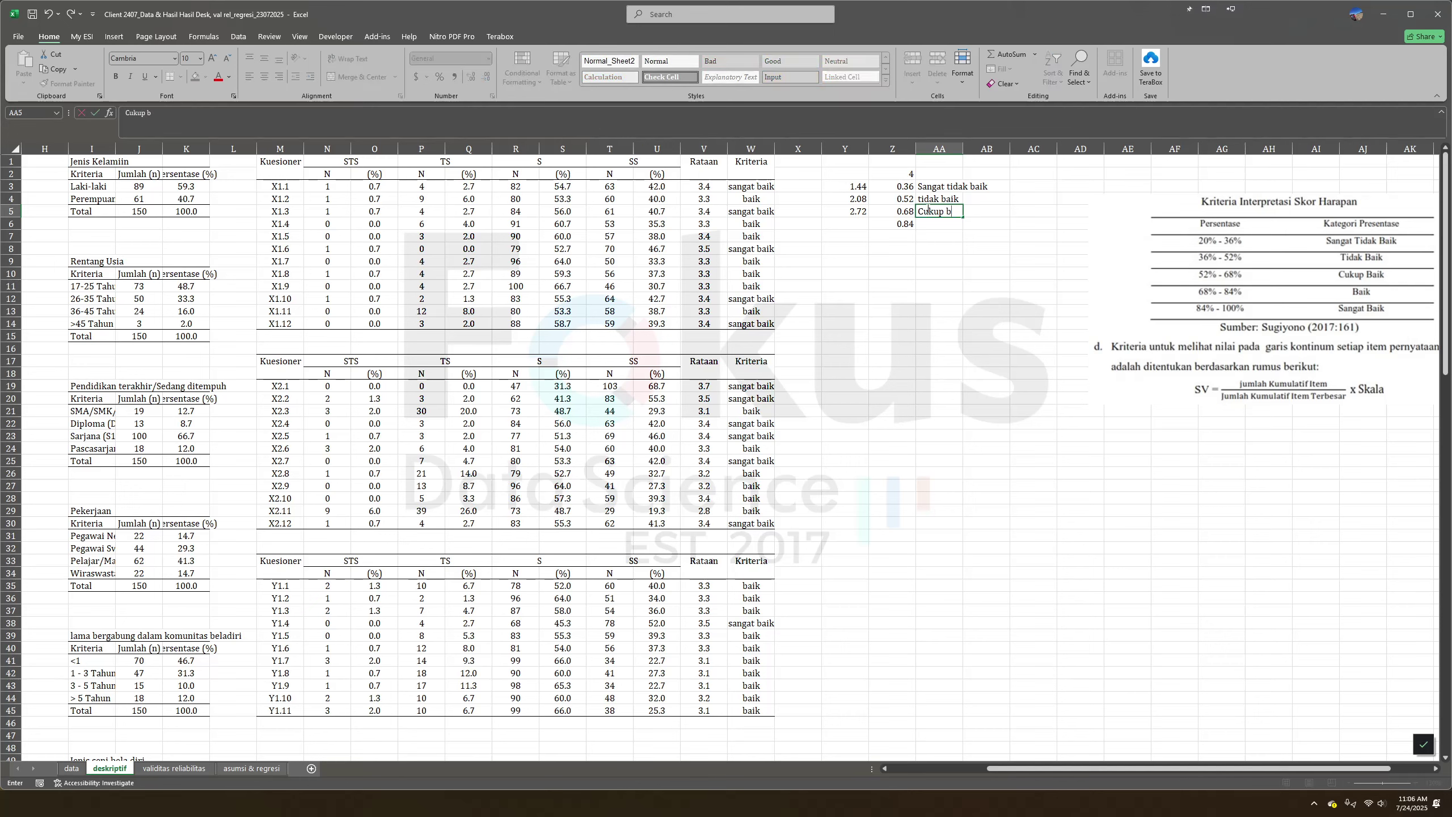
type("aik")
left_click(965, 239)
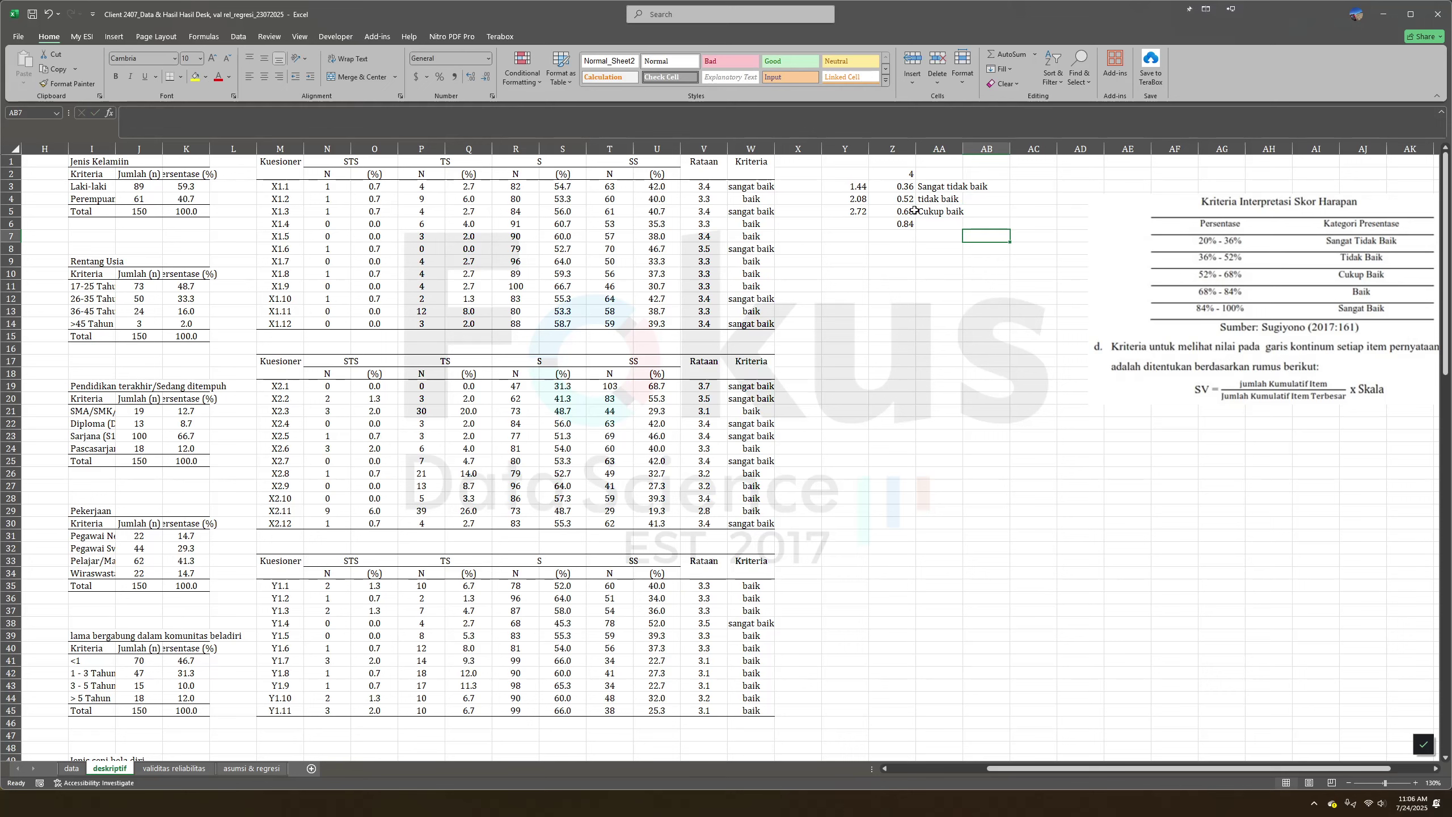
Compare the X1 Rataan values in V4:V13 with the "tidak baik" and "Cukup baik" limits in Y4 and Y5.
left_click(861, 202)
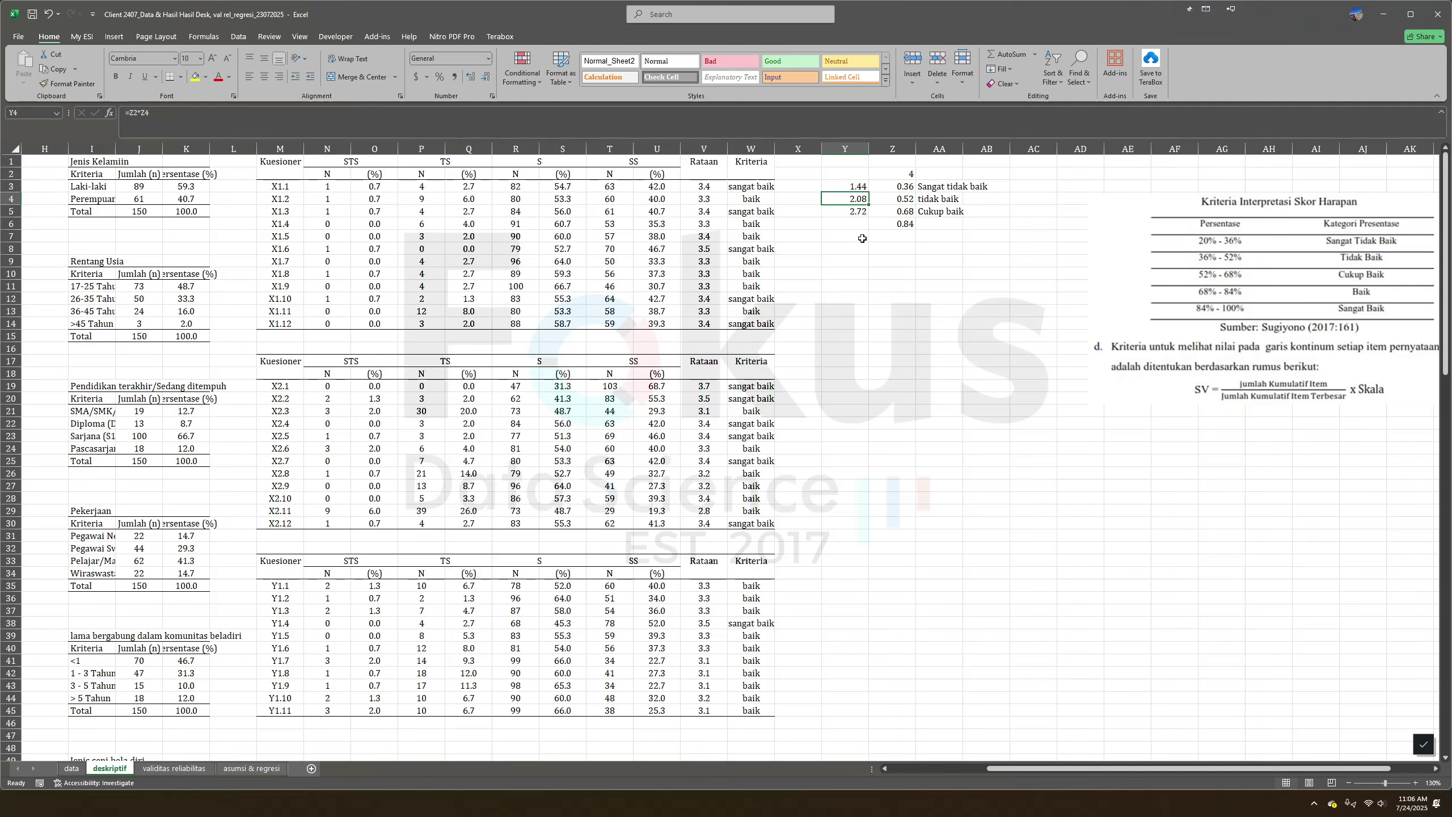
left_click(850, 215)
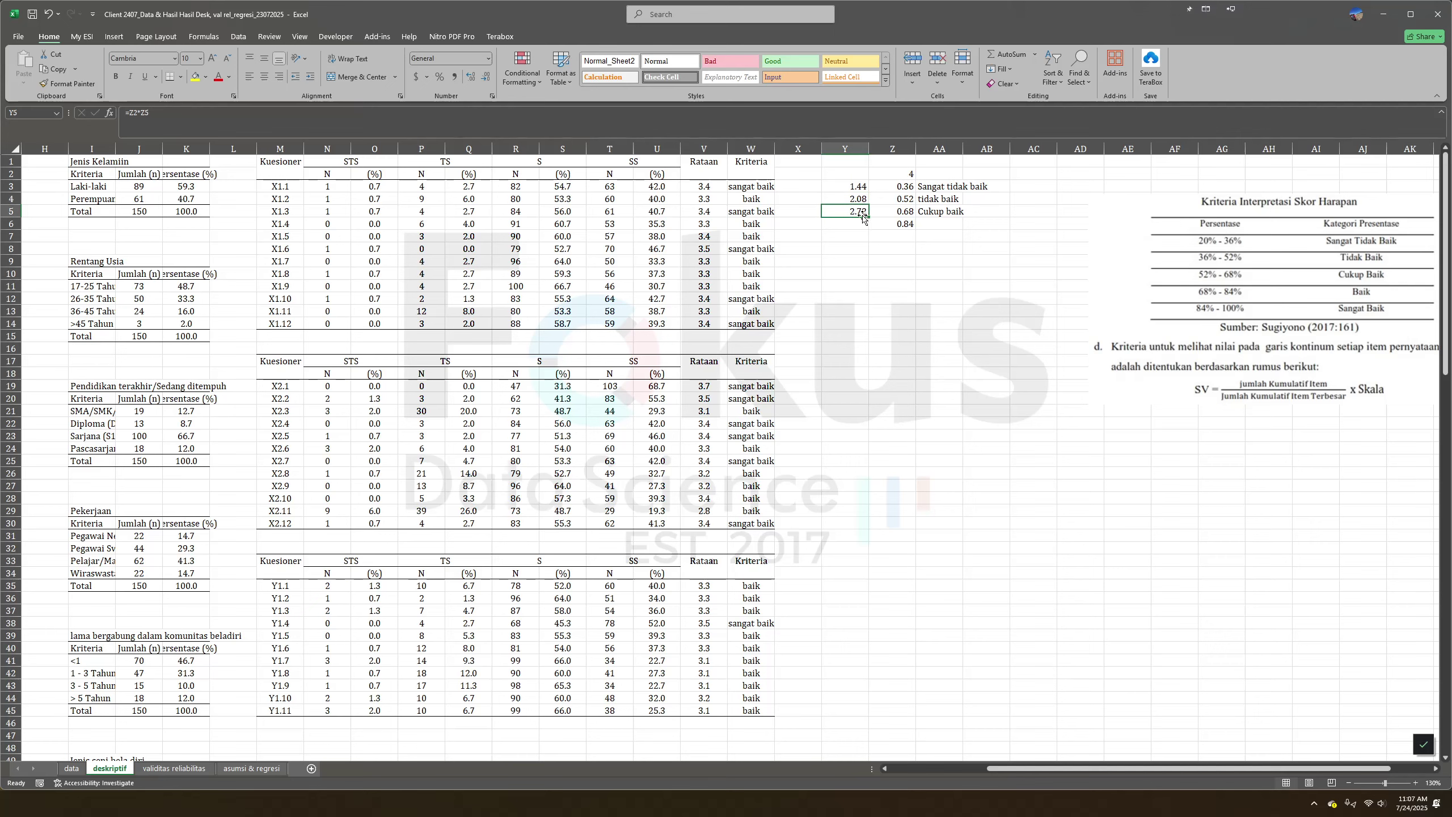
left_click_drag(703, 199, 704, 311)
left_click(929, 311)
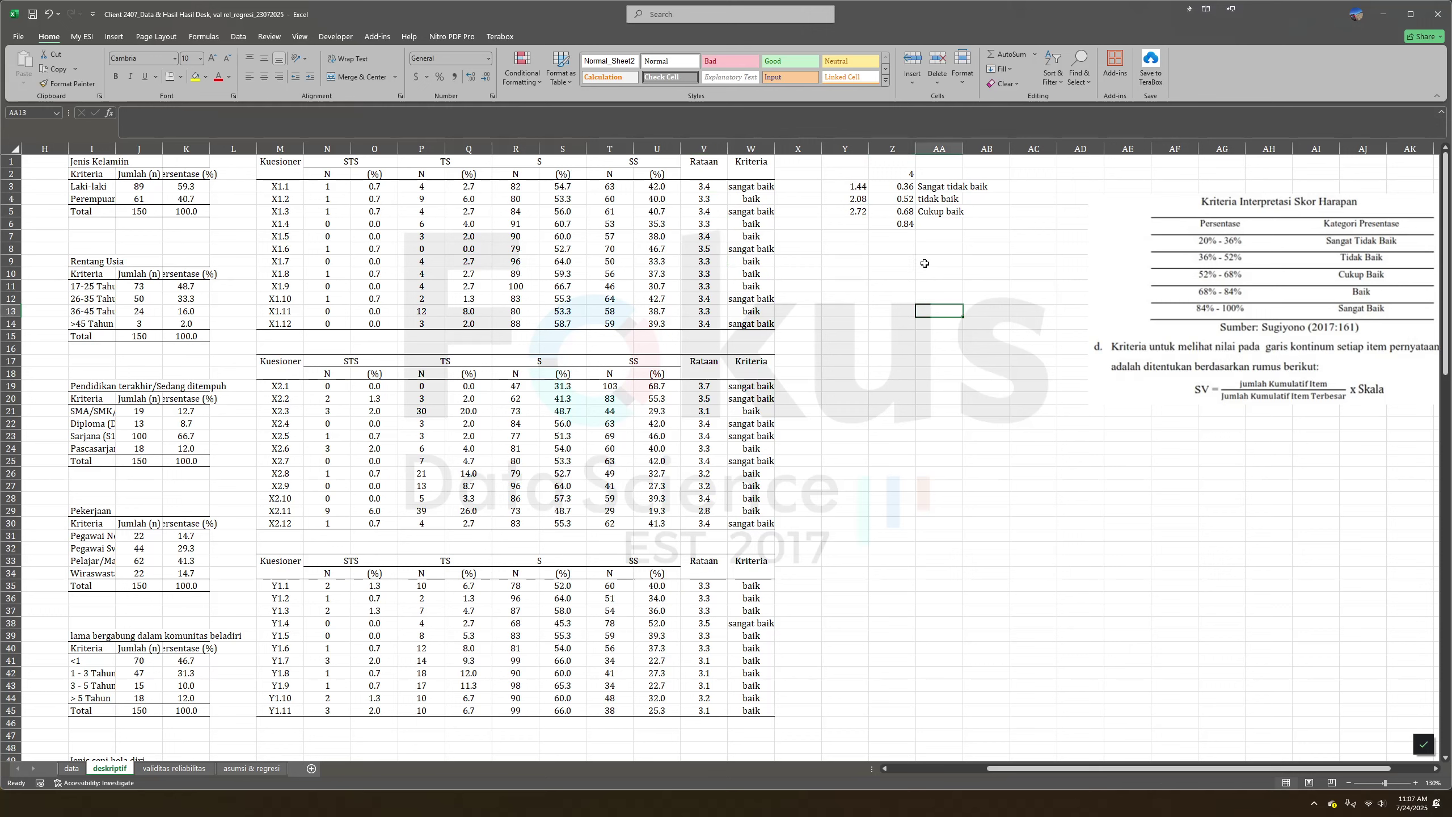
left_click(917, 212)
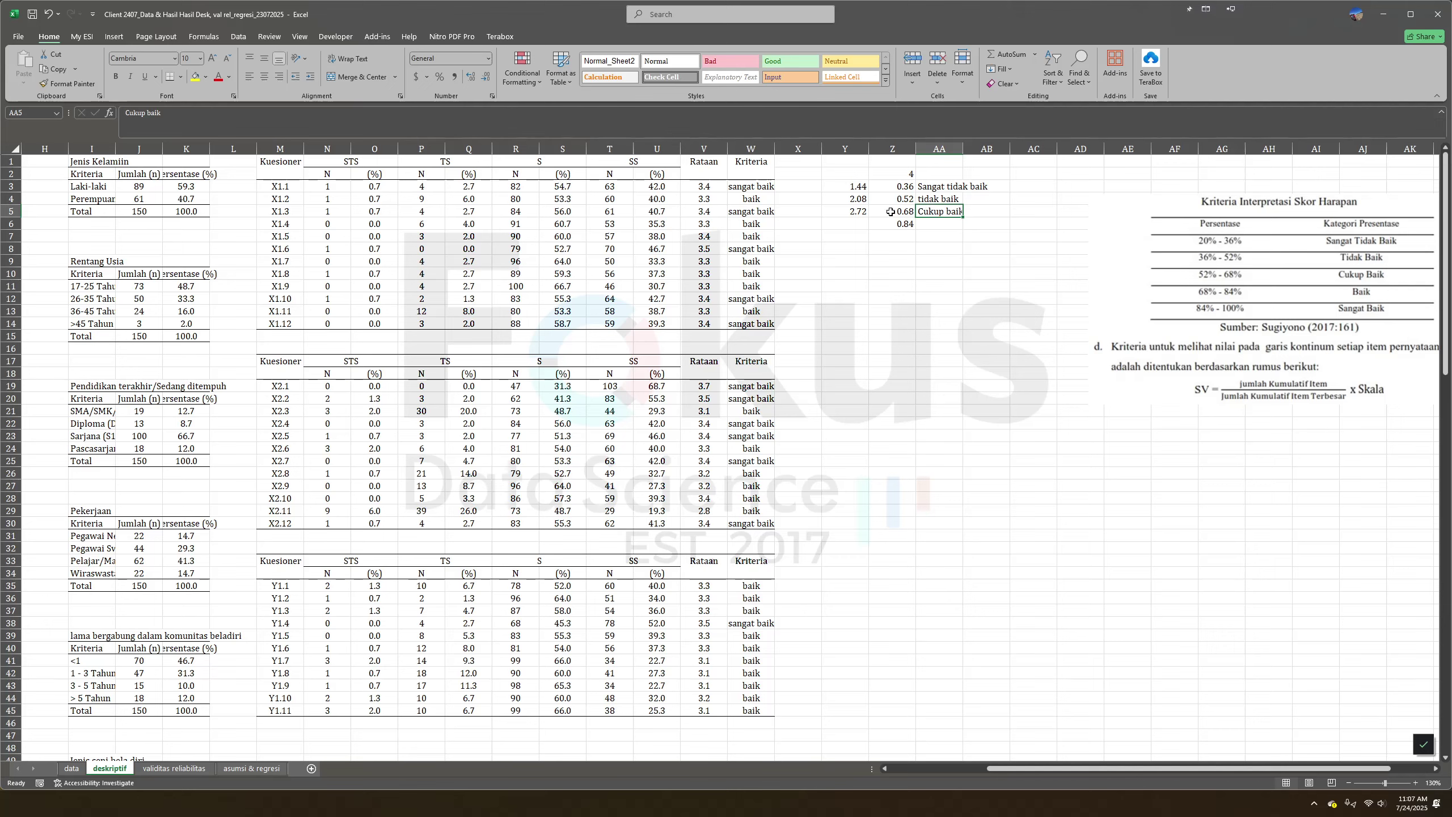
Move the Kriteria Interpretasi Skor picture to just below the category limit table, around rows 10 to 26.
left_click_drag(1286, 286, 1019, 361)
left_click(1225, 372)
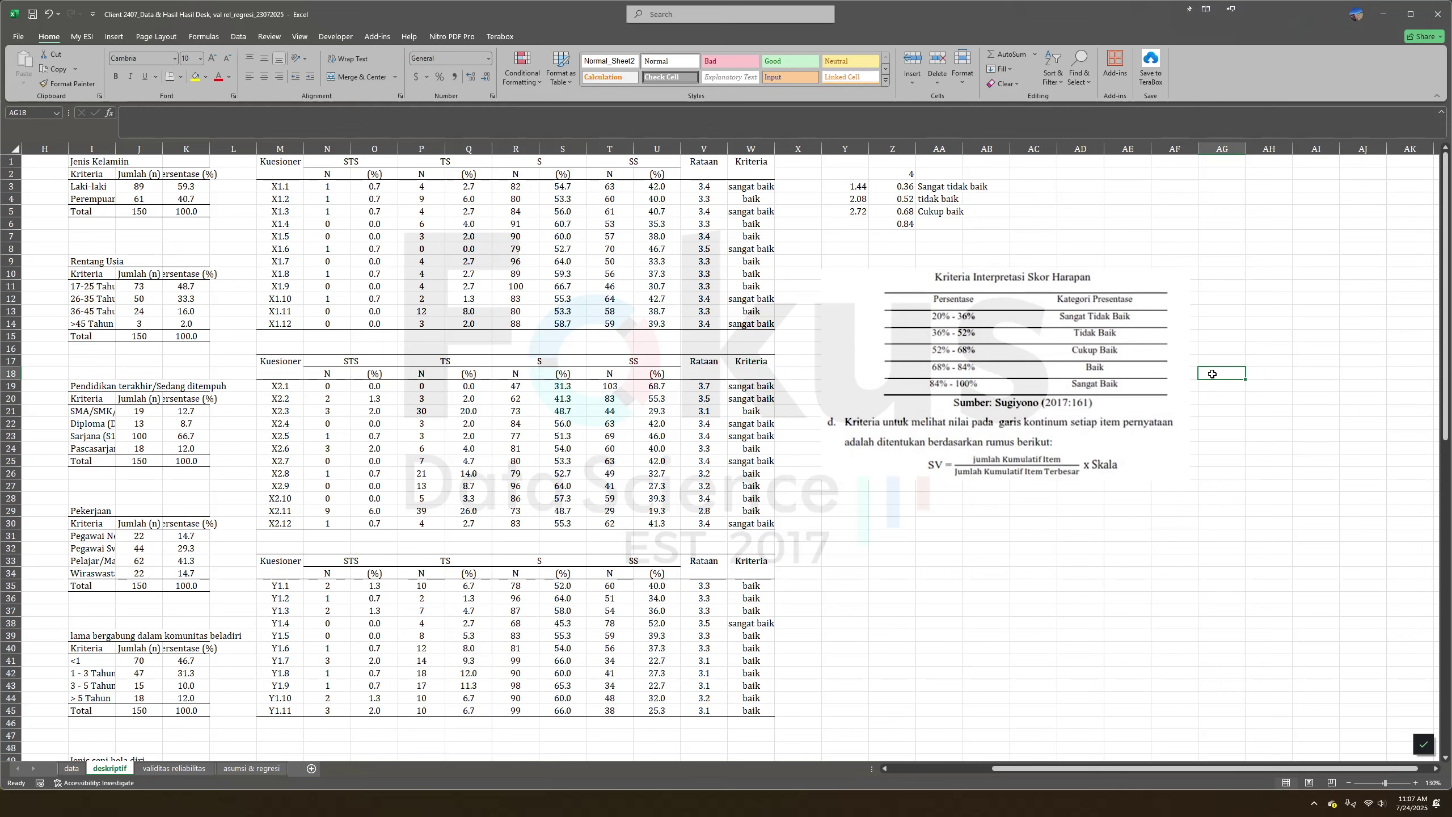
left_click(1003, 434)
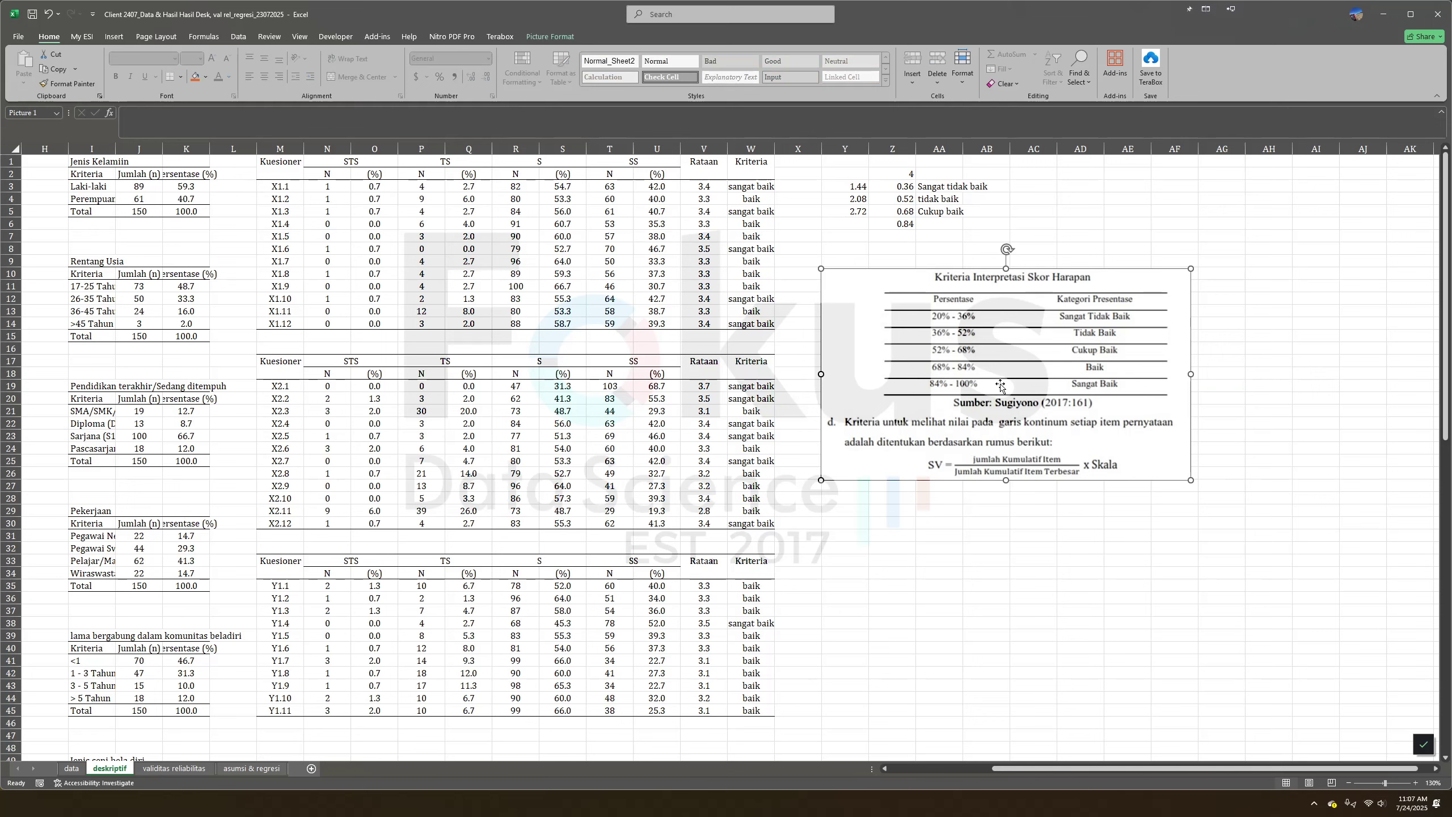
left_click_drag(1000, 386, 1012, 385)
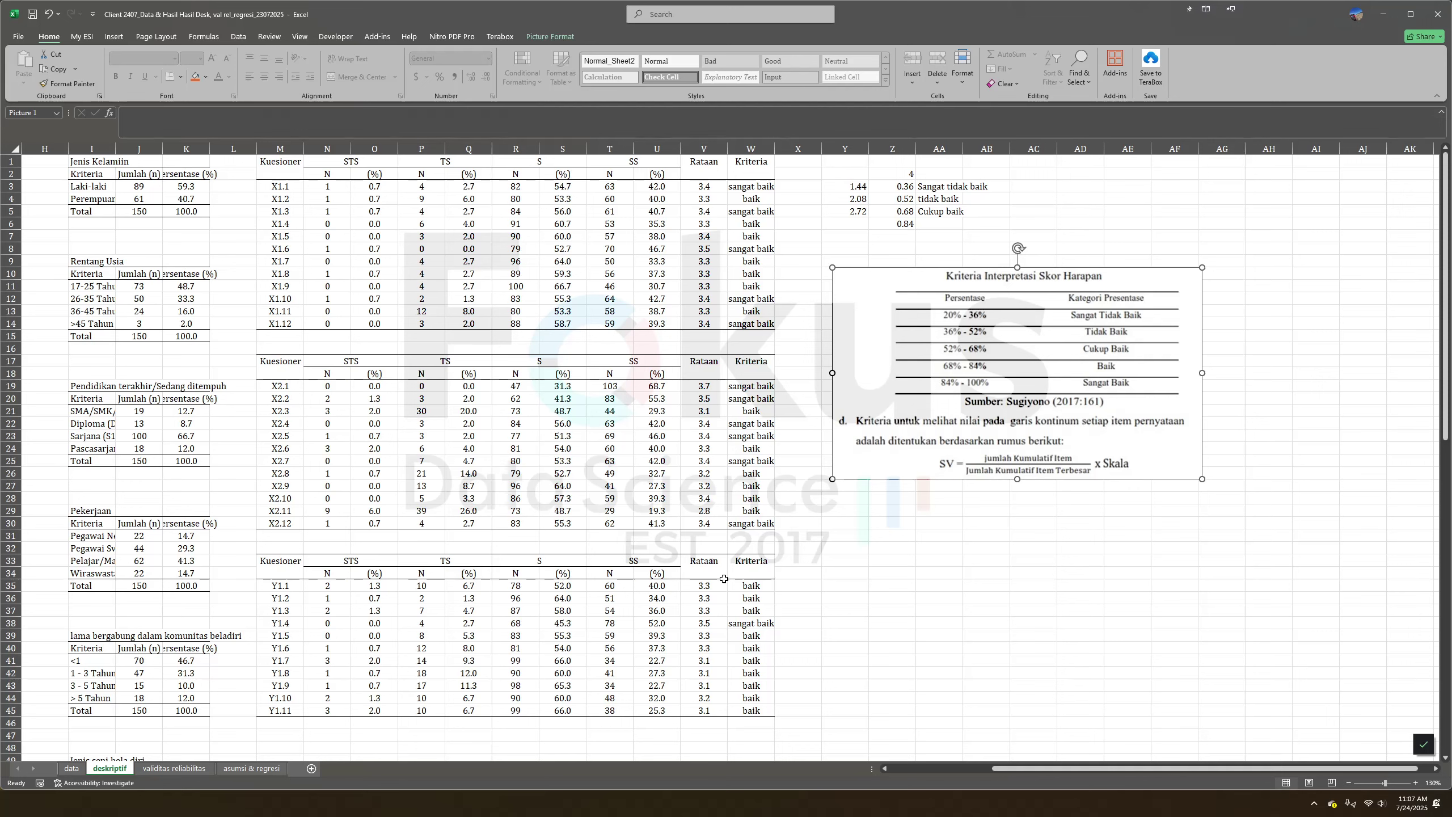
Examine the Arikunto category rules picture and the KriteraSkor columns CP to CR on the data sheet.
left_click(72, 767)
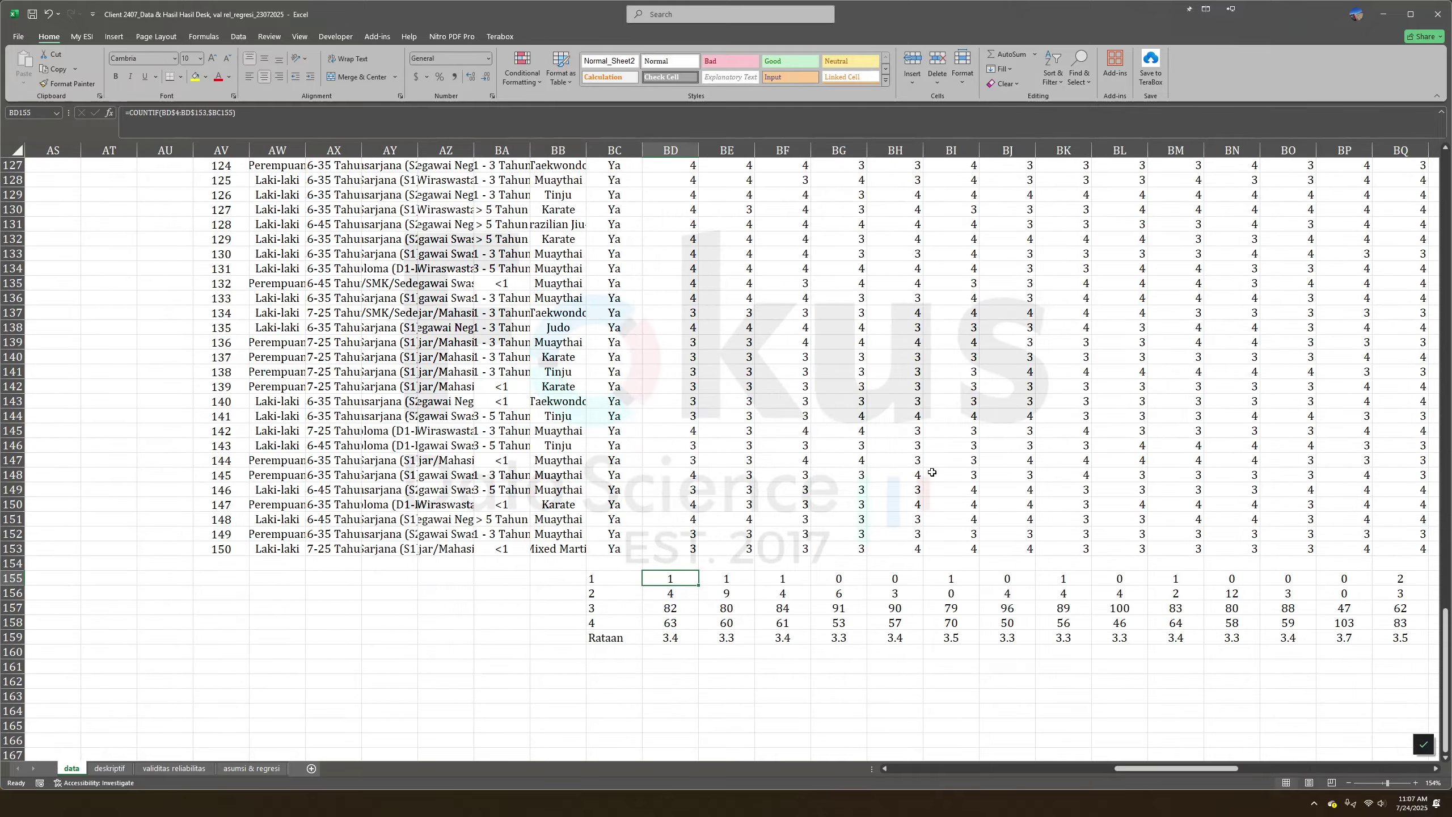
scroll(932, 472, "up", 20)
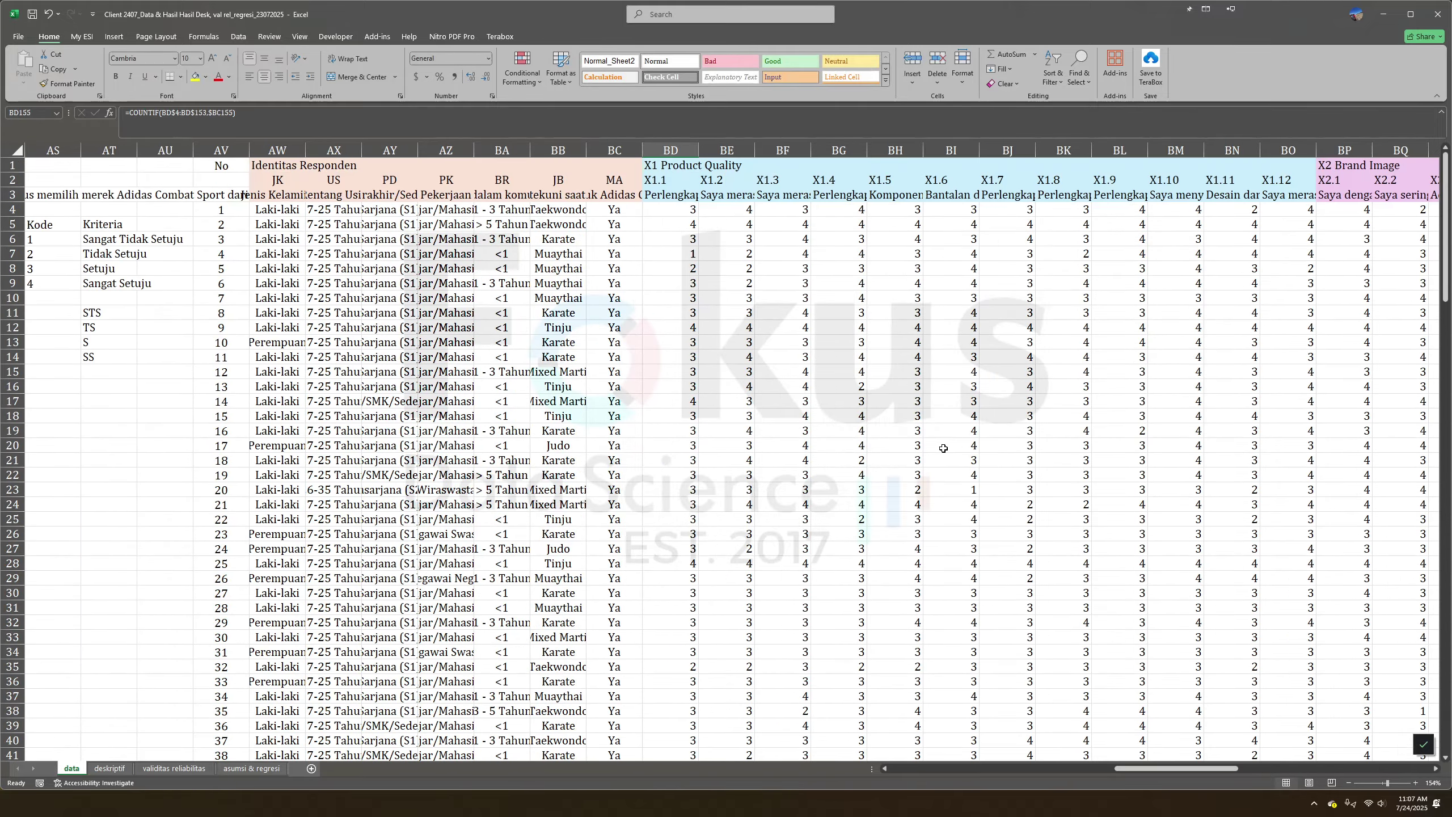
scroll(943, 449, "right", 13)
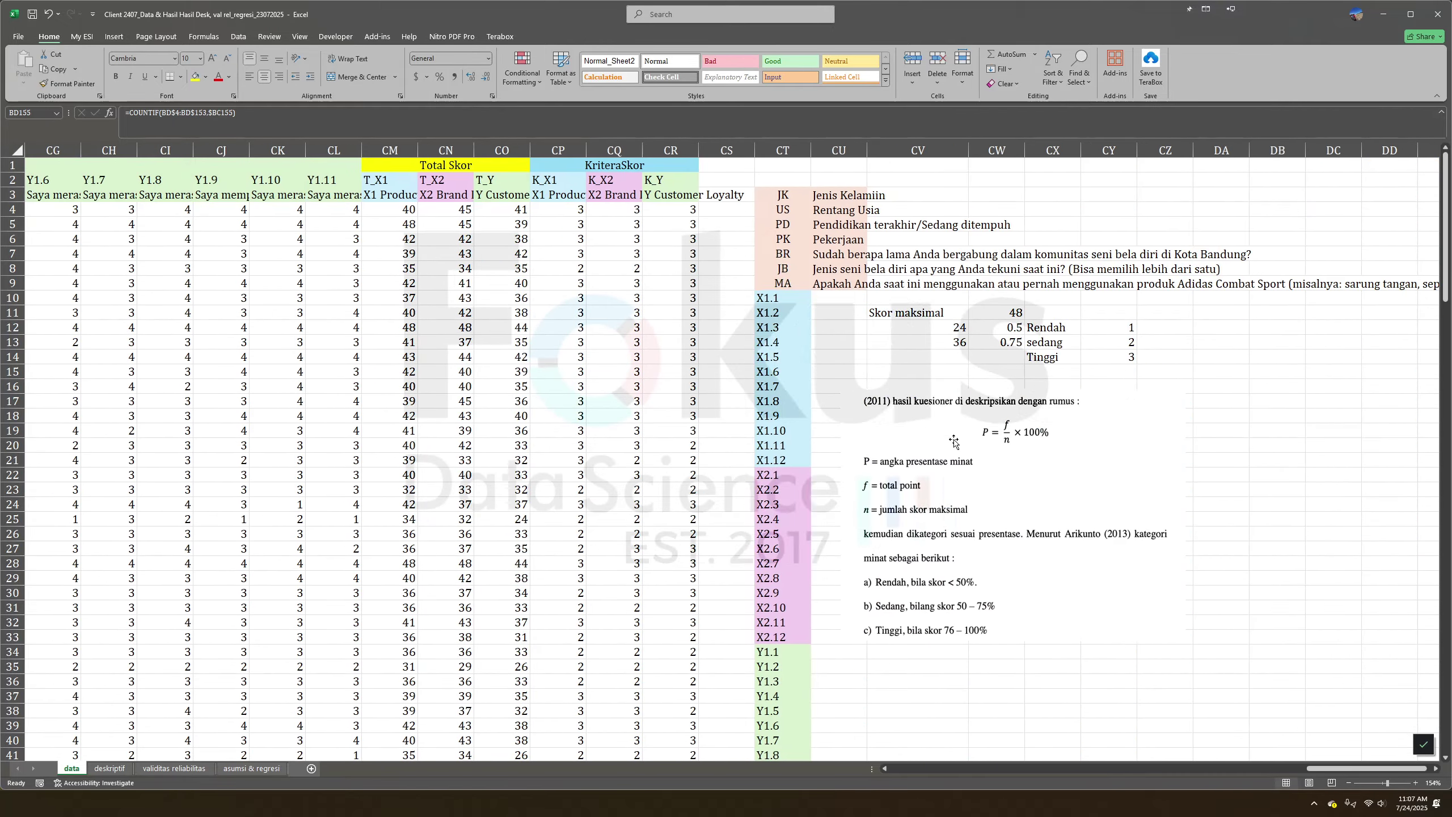
scroll(953, 441, "right", 1)
left_click(1007, 430)
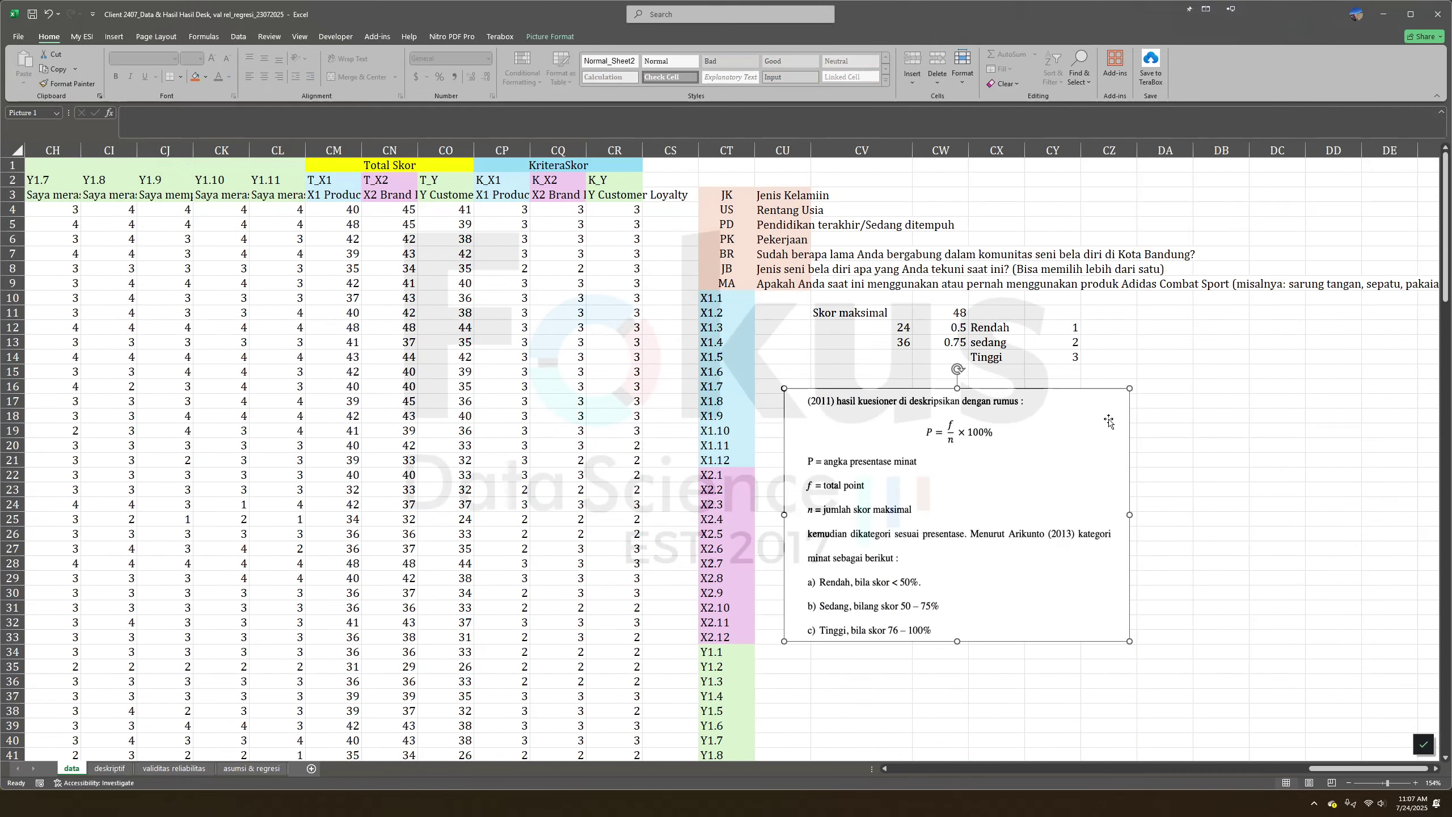
left_click(1215, 537)
left_click(949, 474)
left_click_drag(516, 152, 615, 151)
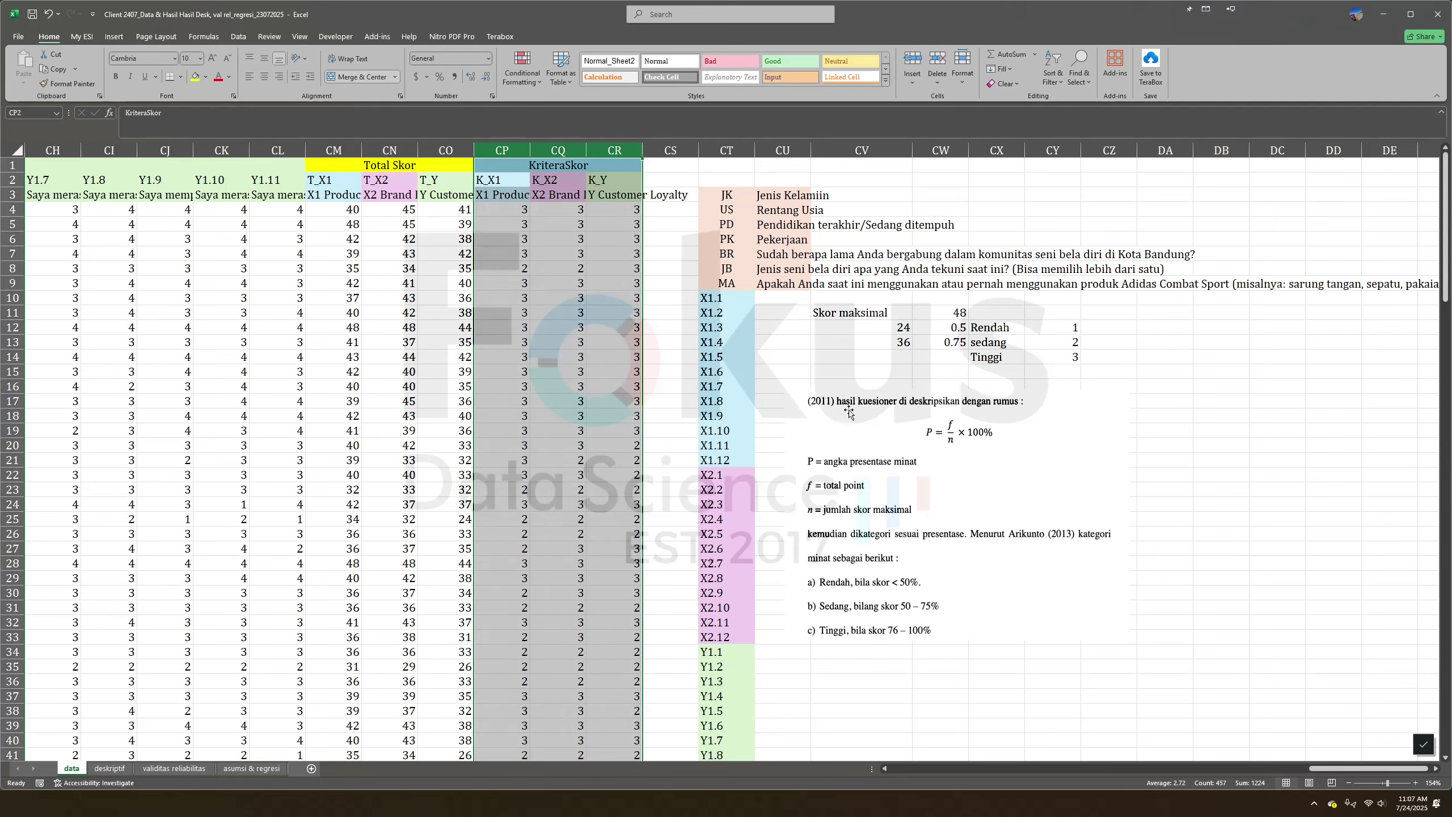
Review the Kriteria column W on the deskriptif sheet against the Kriteria Interpretasi Skor picture.
left_click(125, 770)
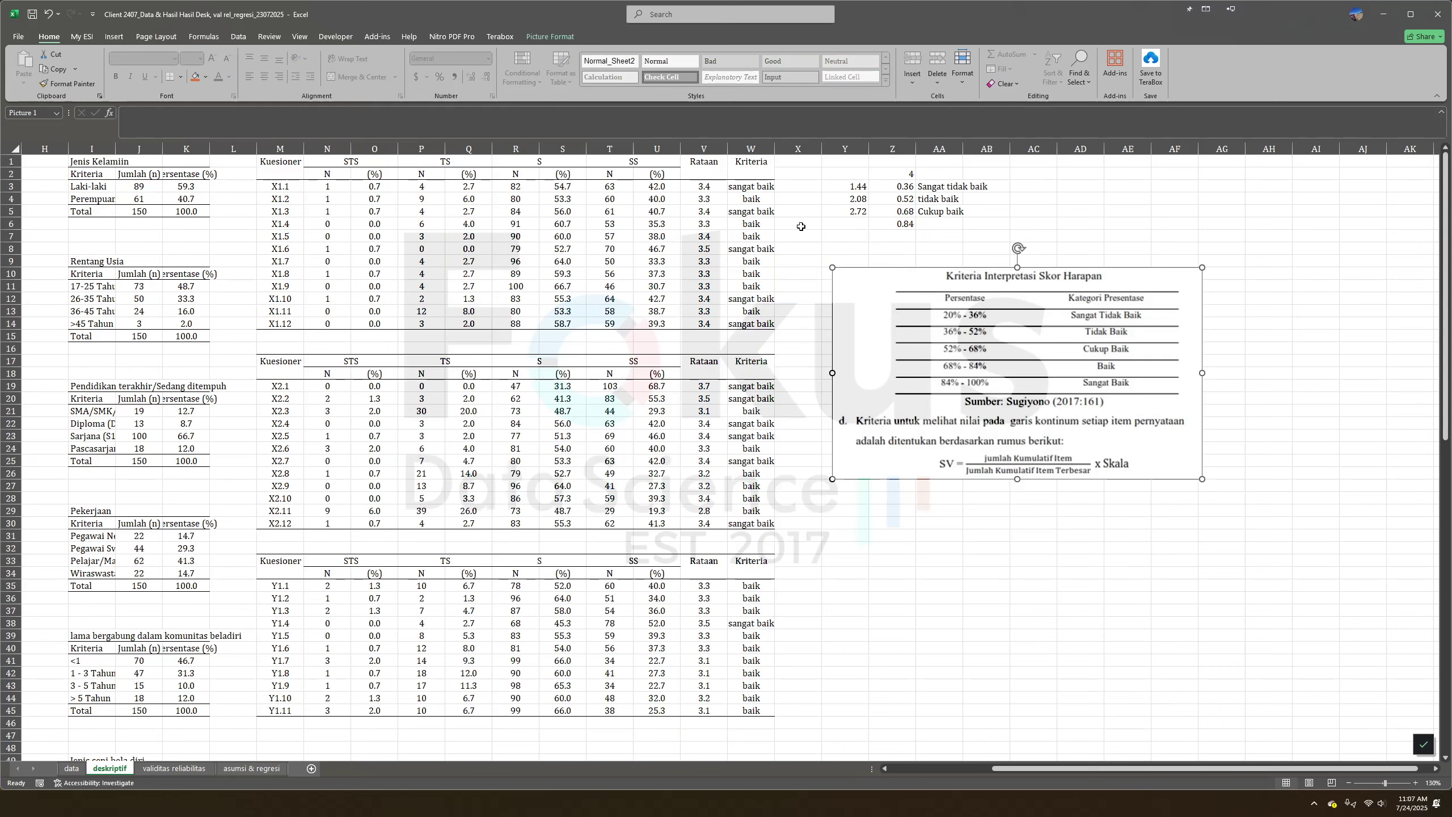
left_click(747, 186)
left_click(750, 149)
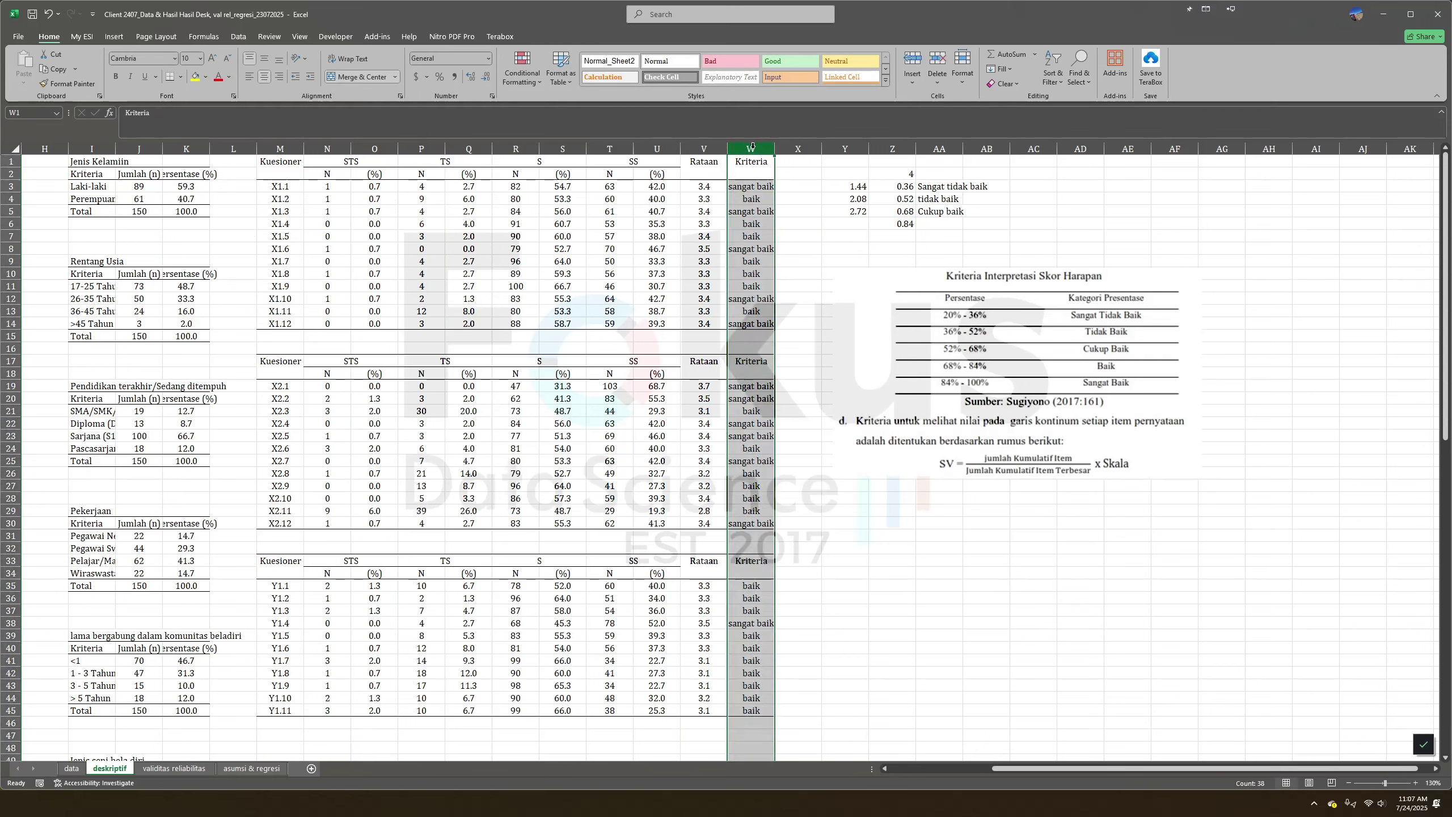
left_click(944, 312)
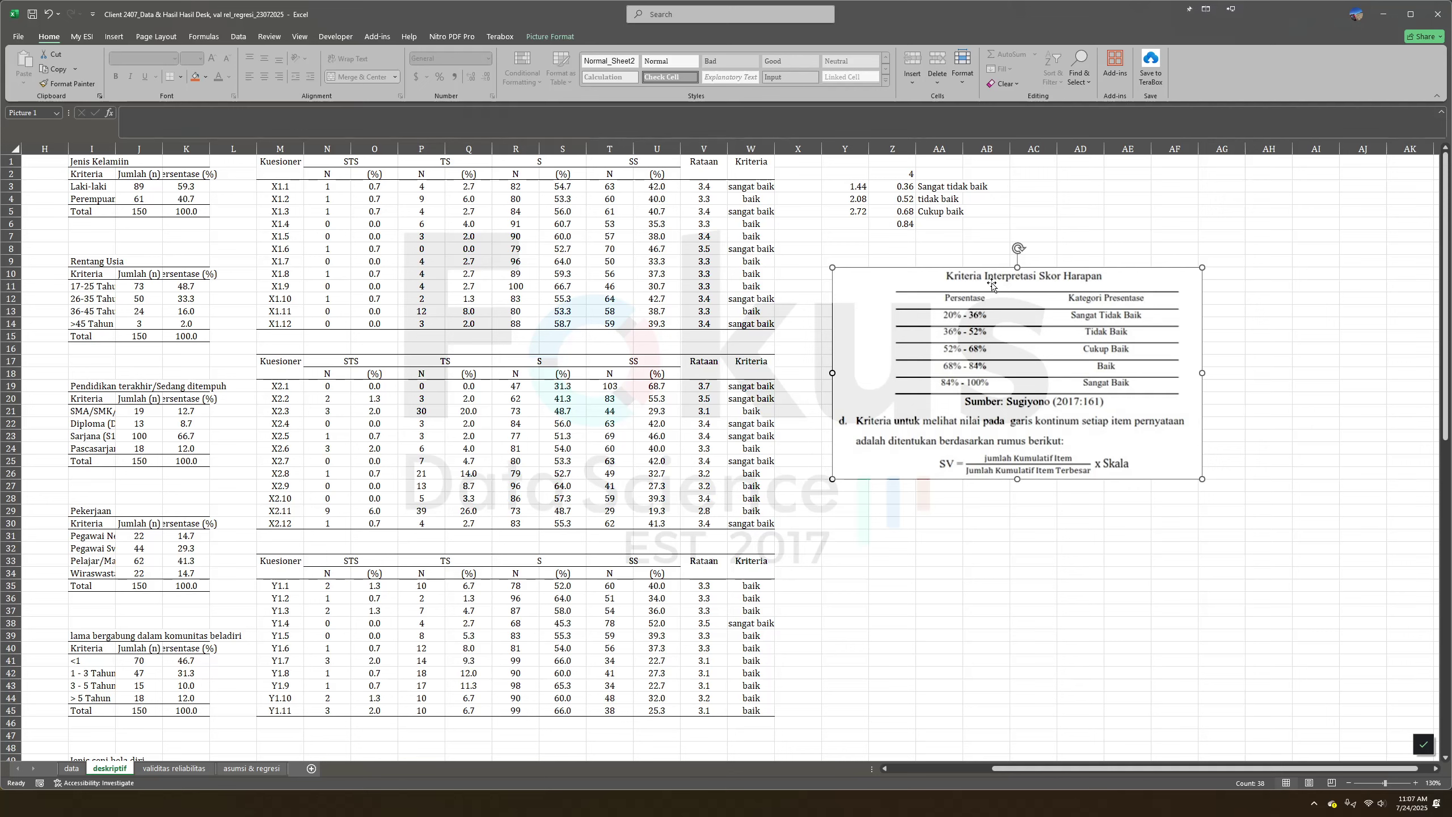
Return to the data sheet, place the empty SPSS Data Editor beside it and show its Variable View.
left_click(909, 484)
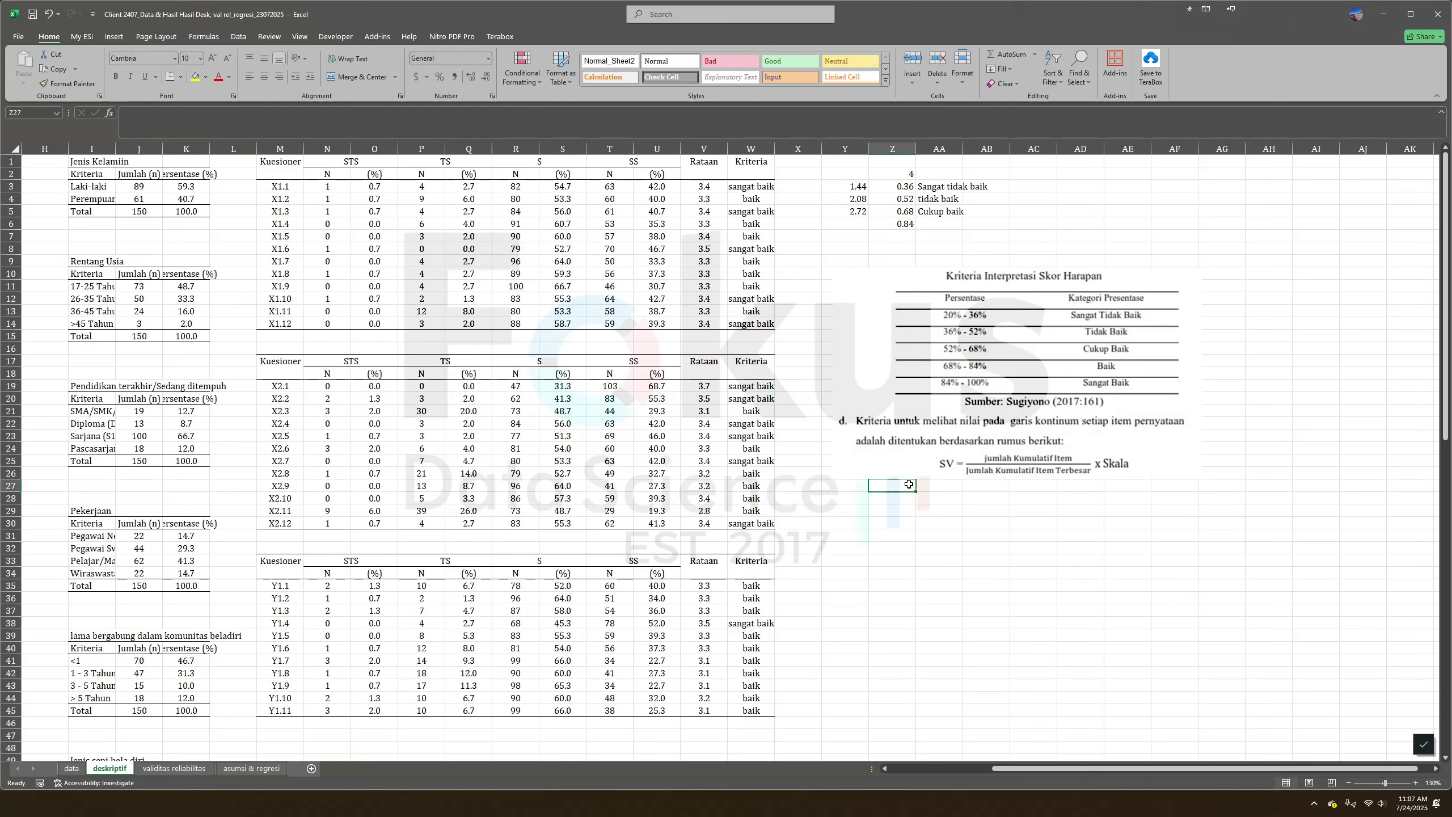
left_click(72, 768)
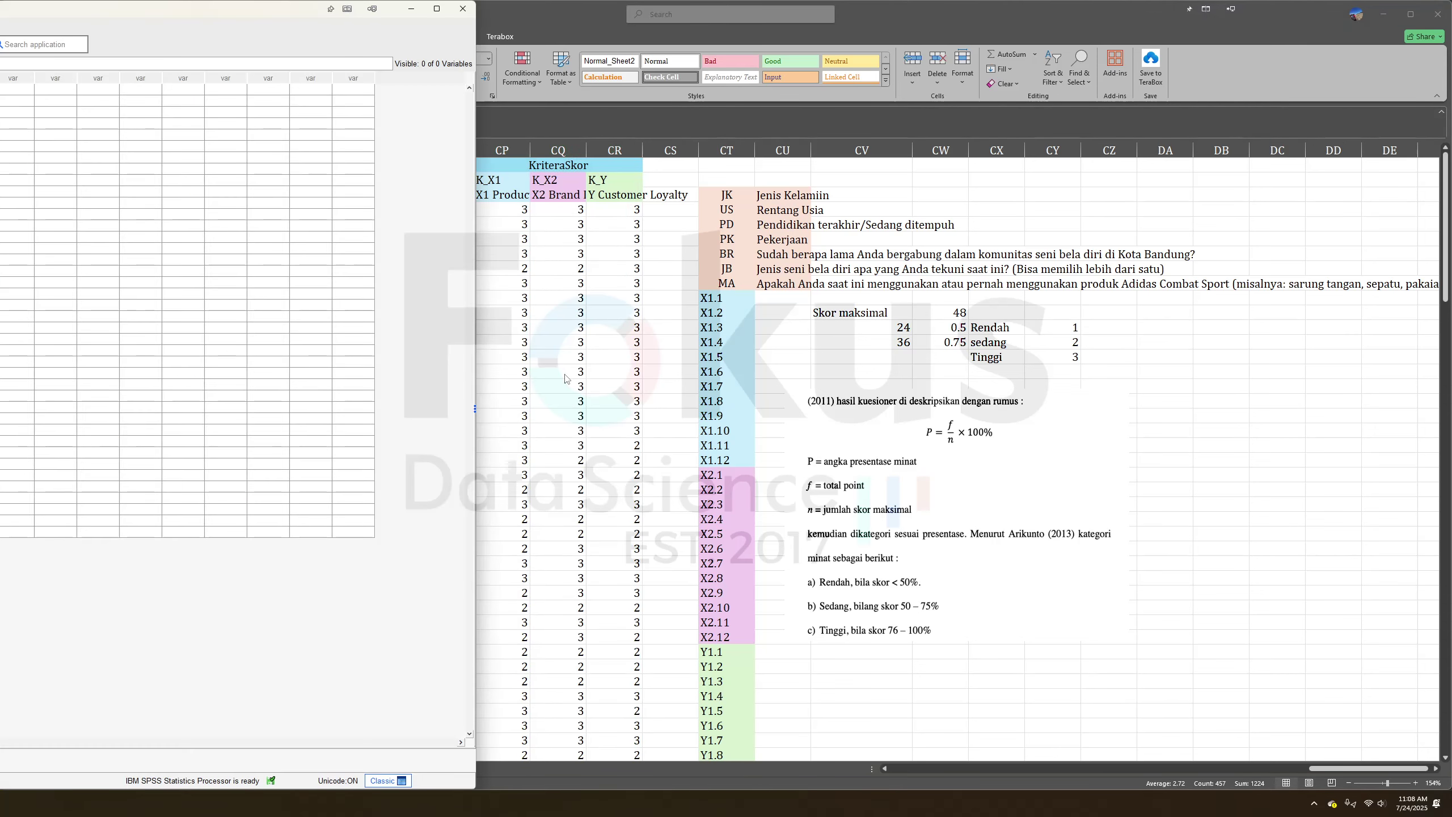
left_click_drag(171, 13, 1138, 17)
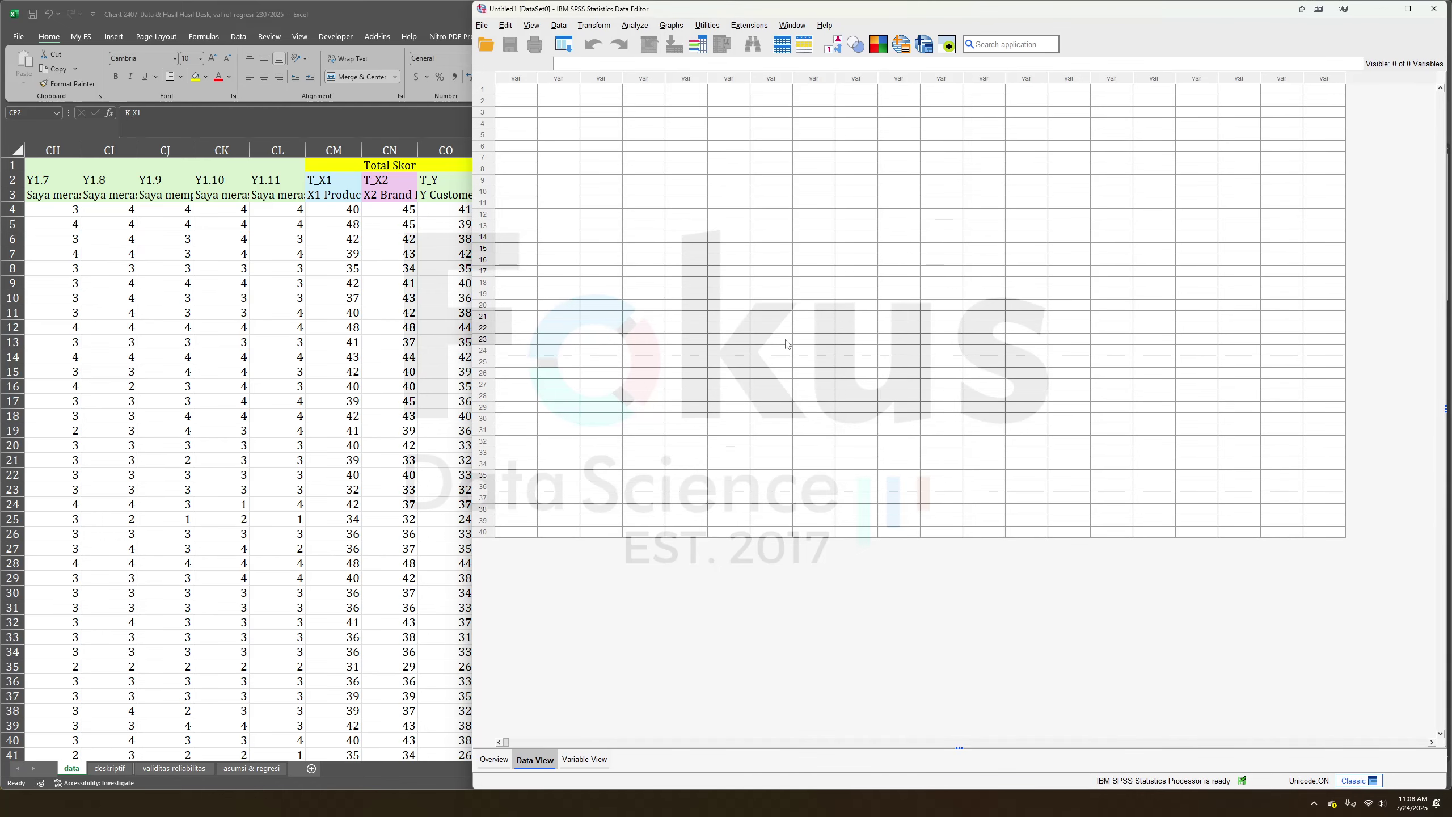
left_click(605, 762)
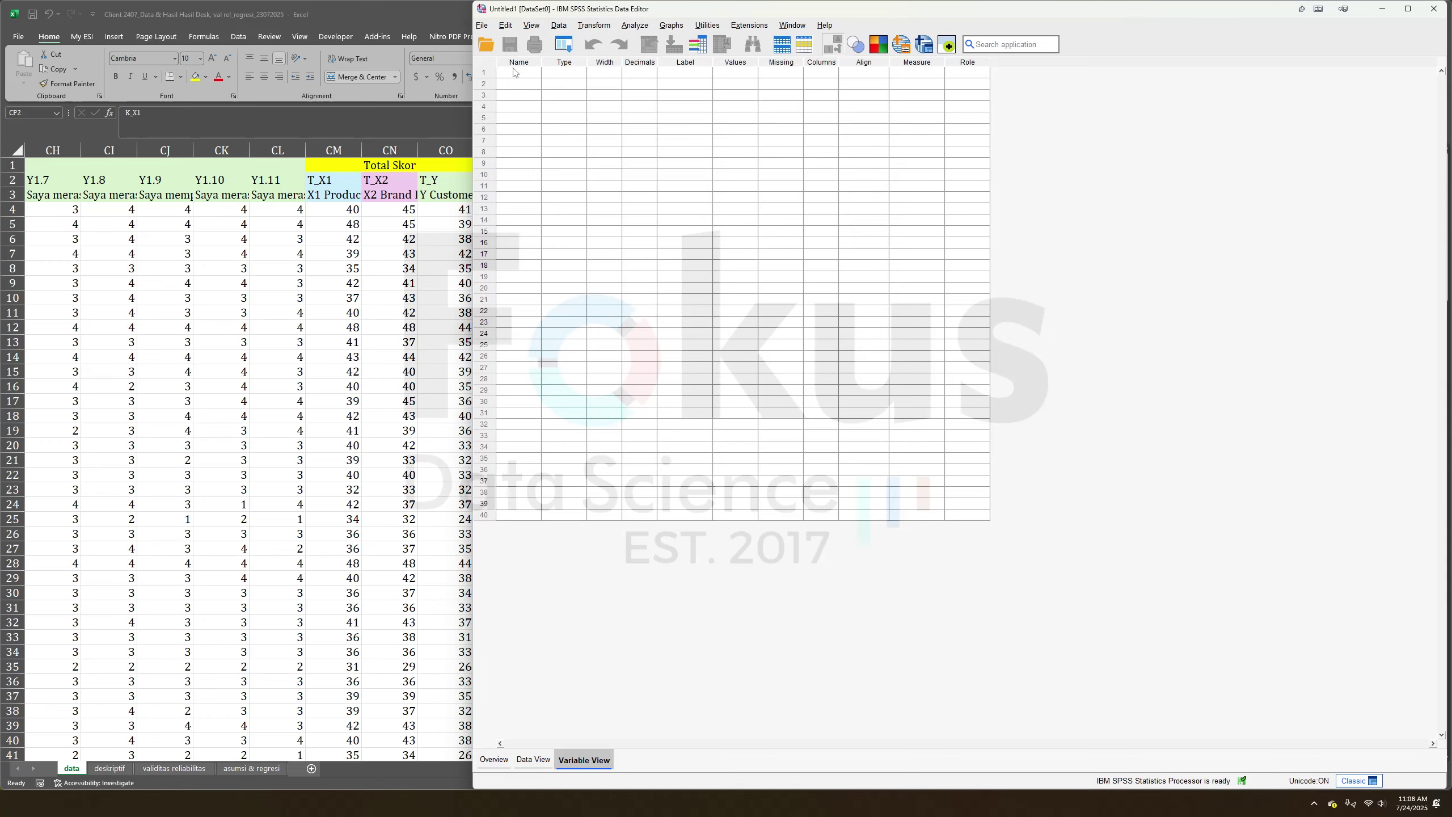
Copy the variable codes JK to K_Y from CT3:CT50 of the data sheet into the Name column in SPSS.
left_click(297, 254)
left_click(716, 195)
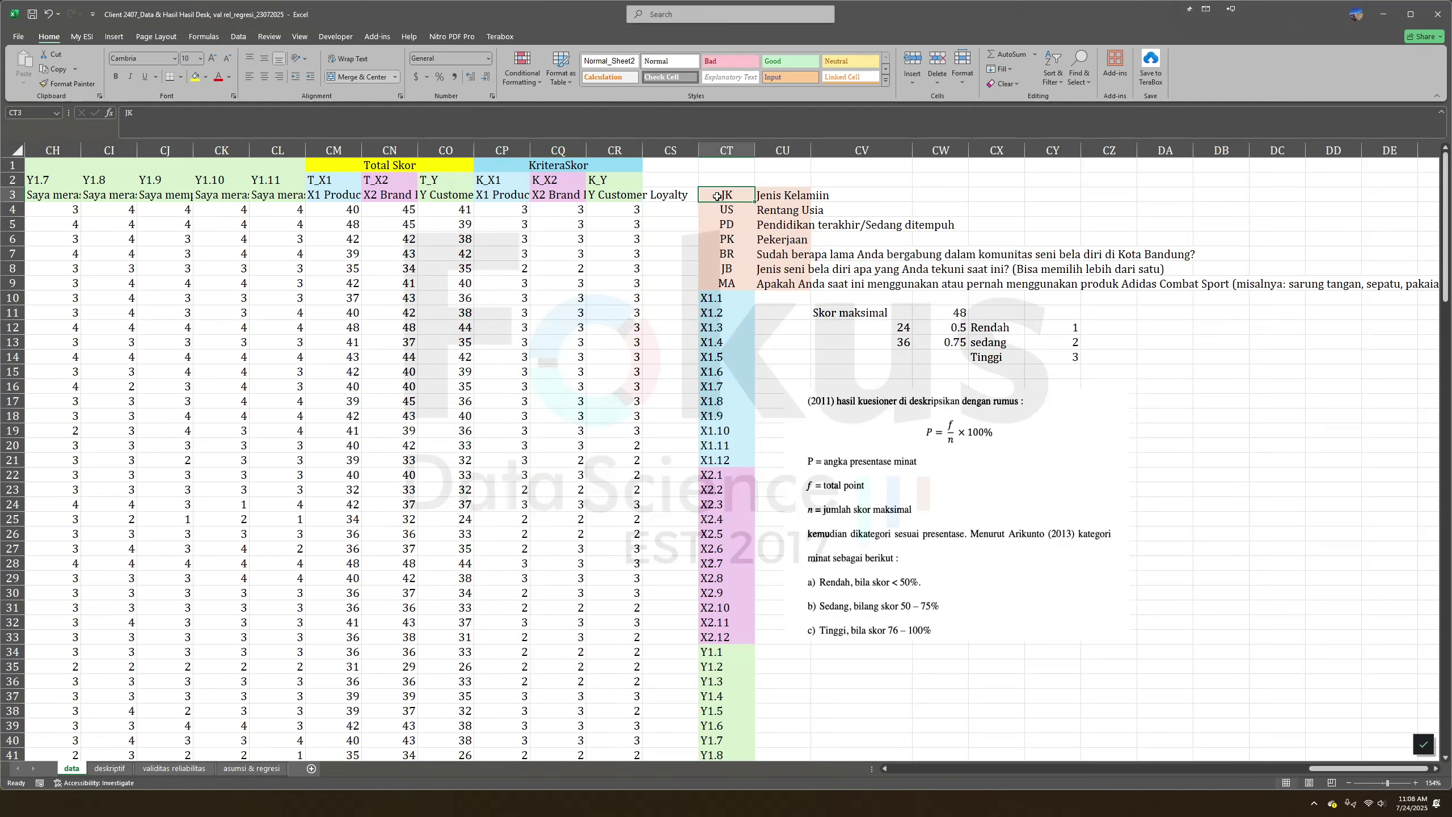
key("ctrl+shift+Down")
scroll(715, 428, "up", 9)
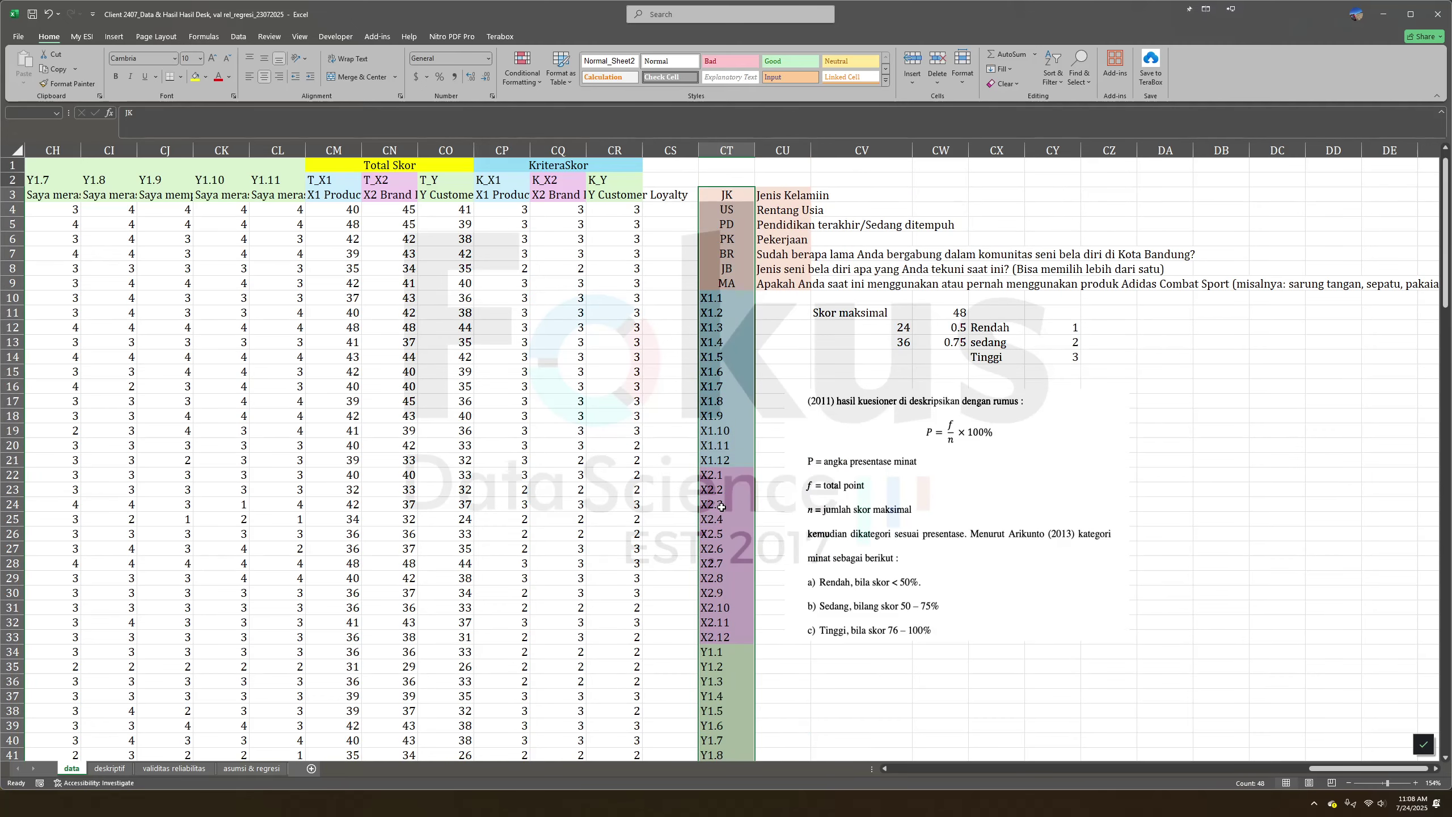
left_click_drag(702, 372, 702, 372)
right_click(713, 369)
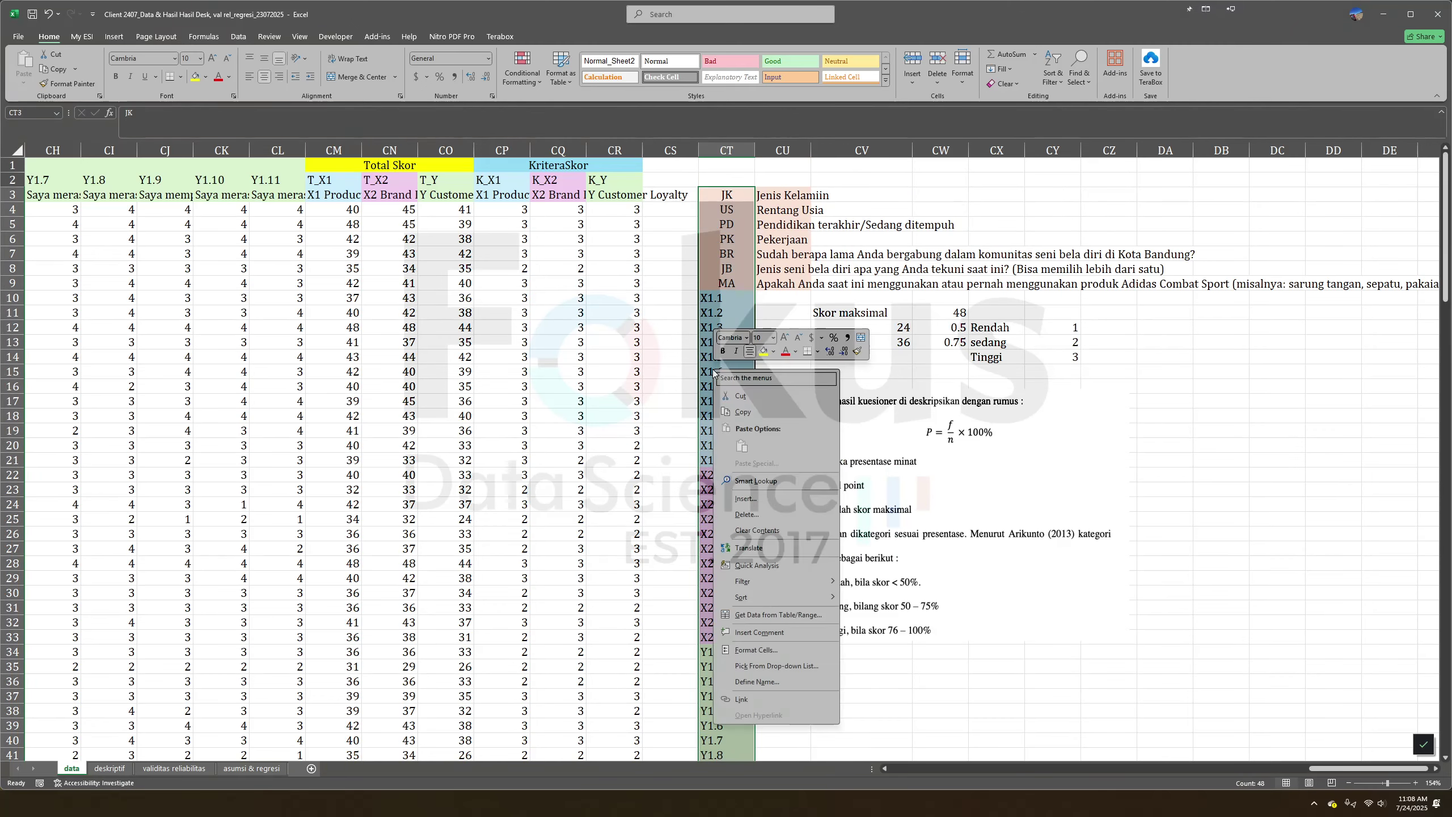
left_click(751, 413)
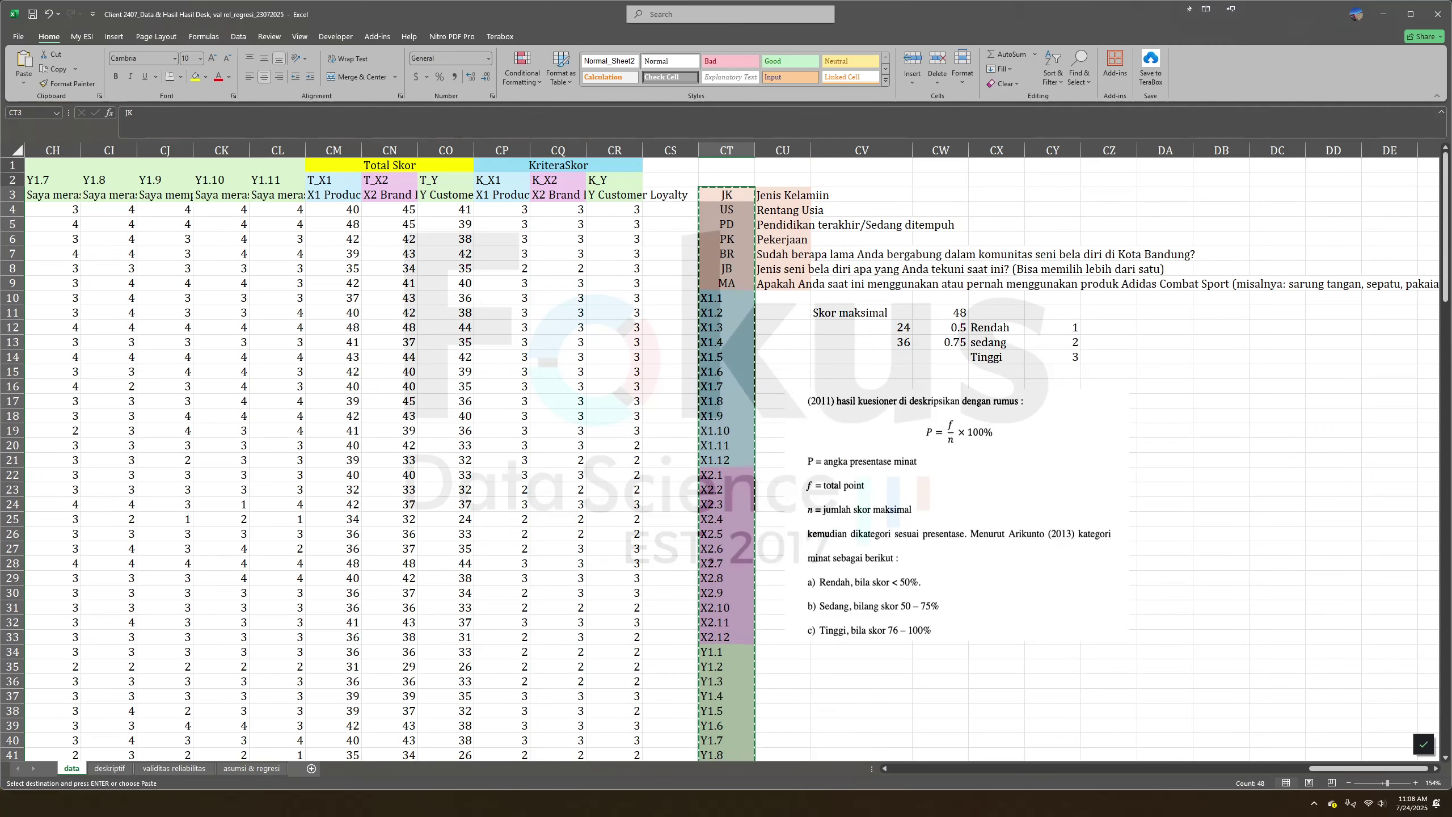
key("alt+Tab")
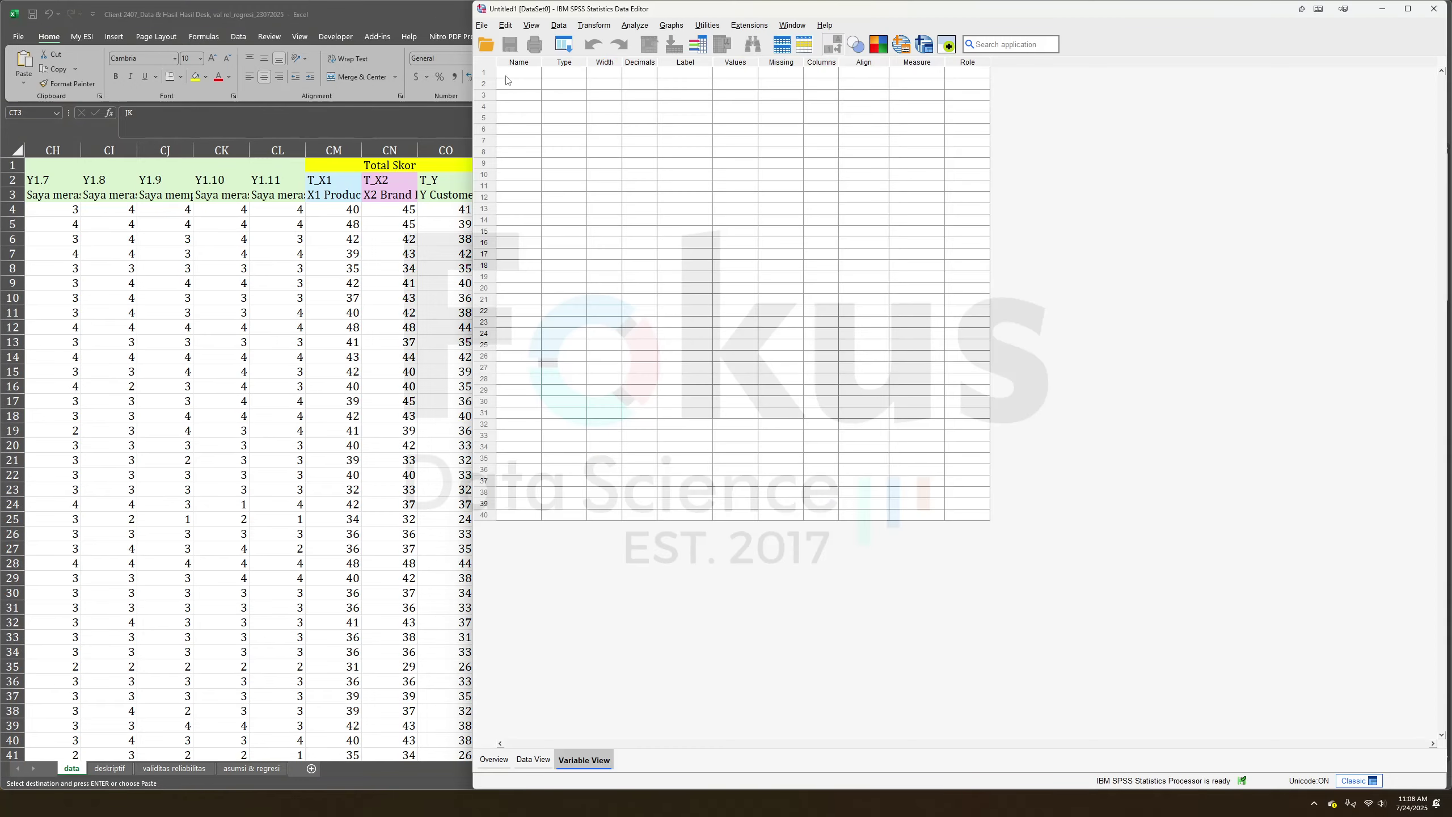
right_click(507, 75)
left_click(521, 100)
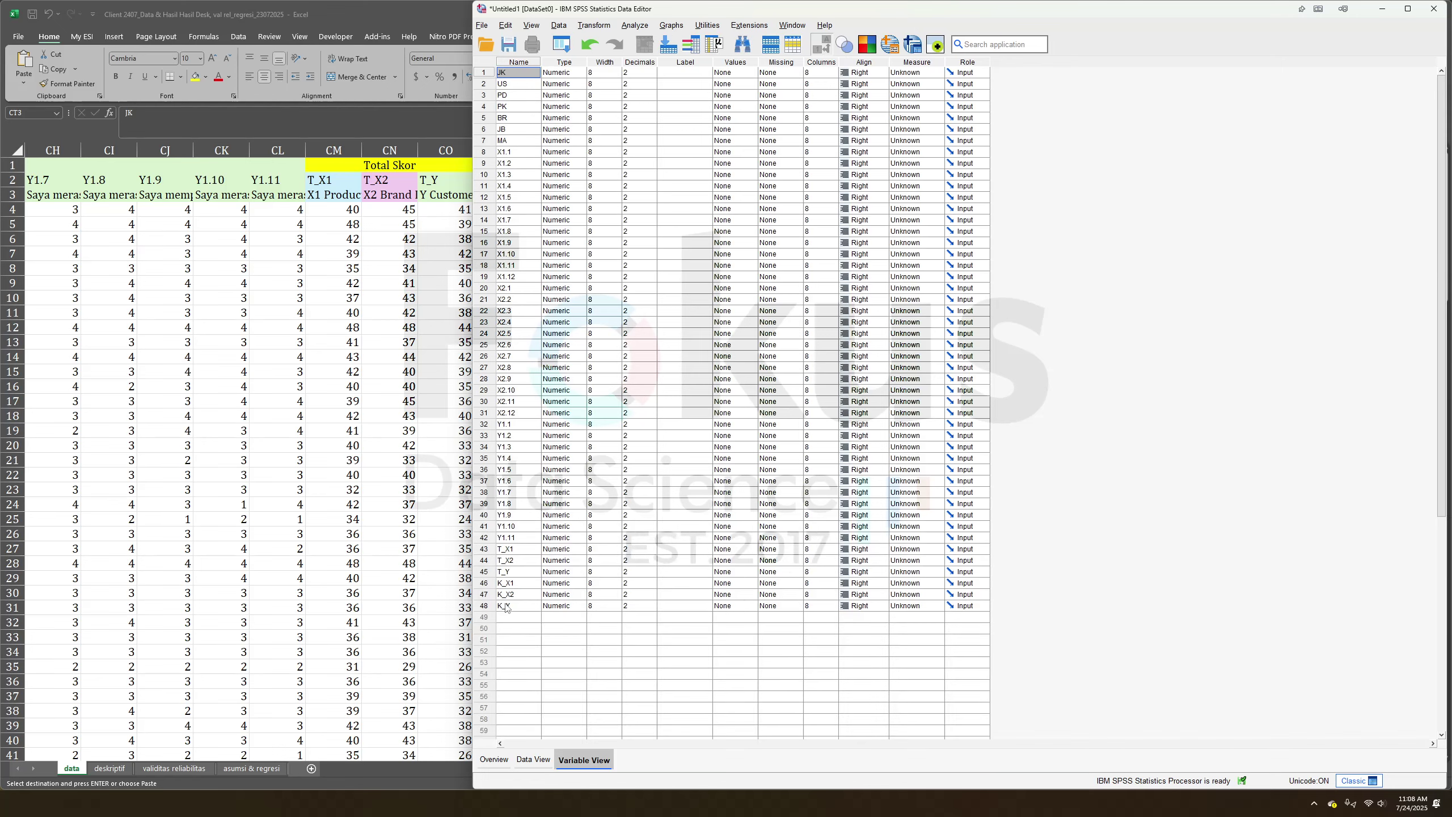
Check the respondent identity columns JK to MA on the data sheet and set the SPSS variable JK to String with 128 bytes.
key("alt+Tab")
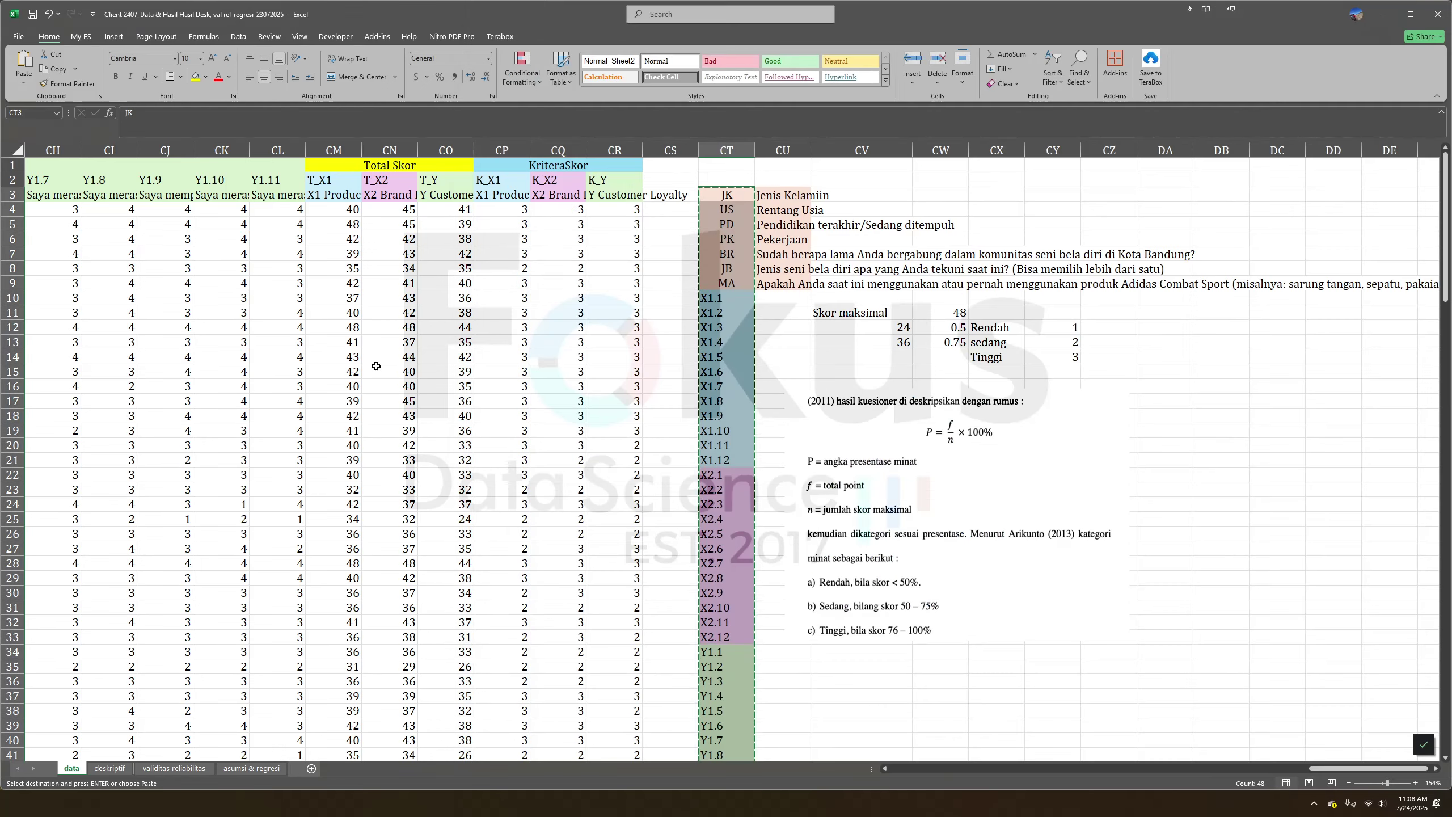
left_click(1113, 331)
scroll(1113, 331, "left", 15)
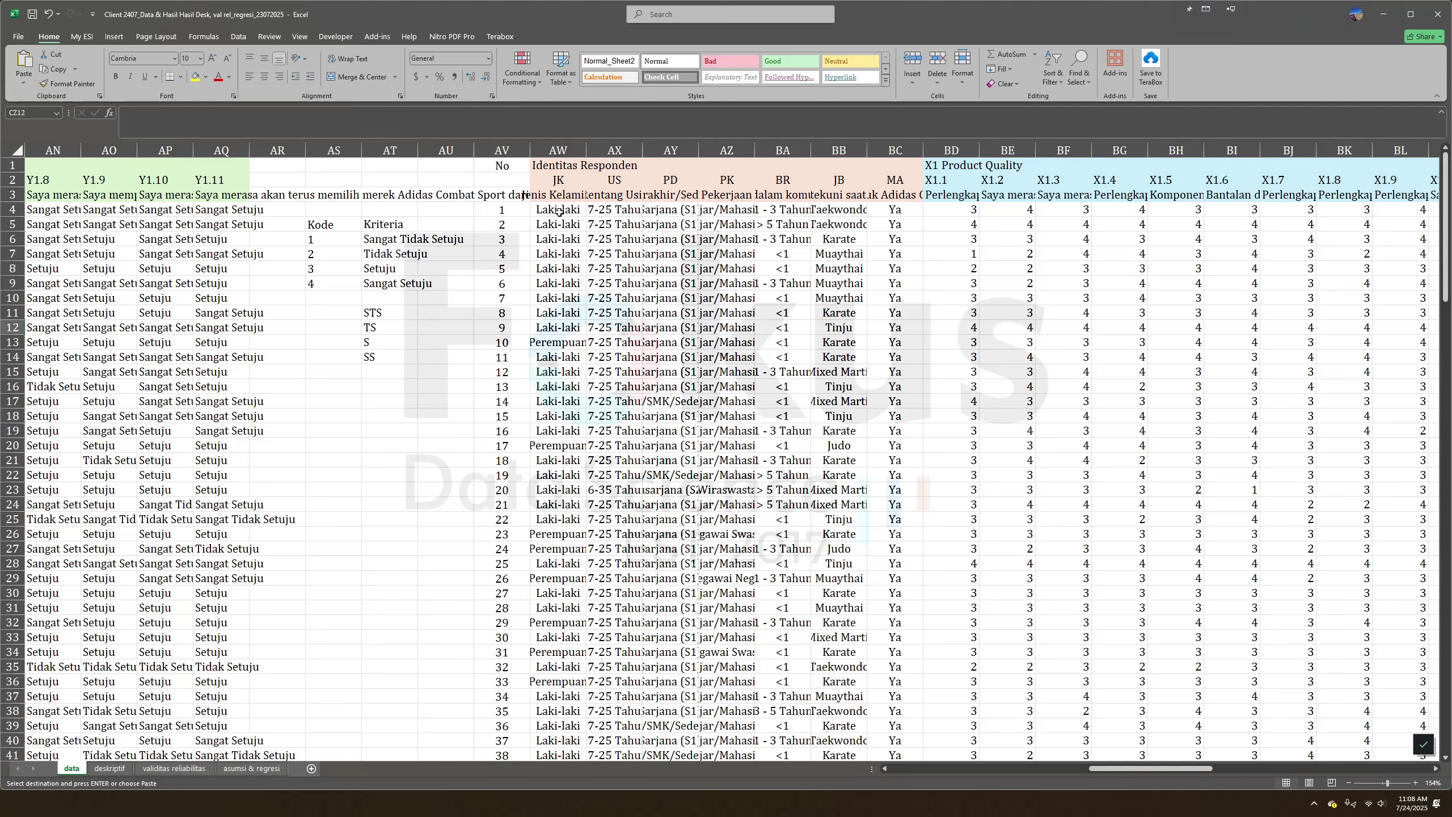
left_click_drag(552, 165, 906, 197)
left_click_drag(582, 217, 865, 218)
key("alt+Tab")
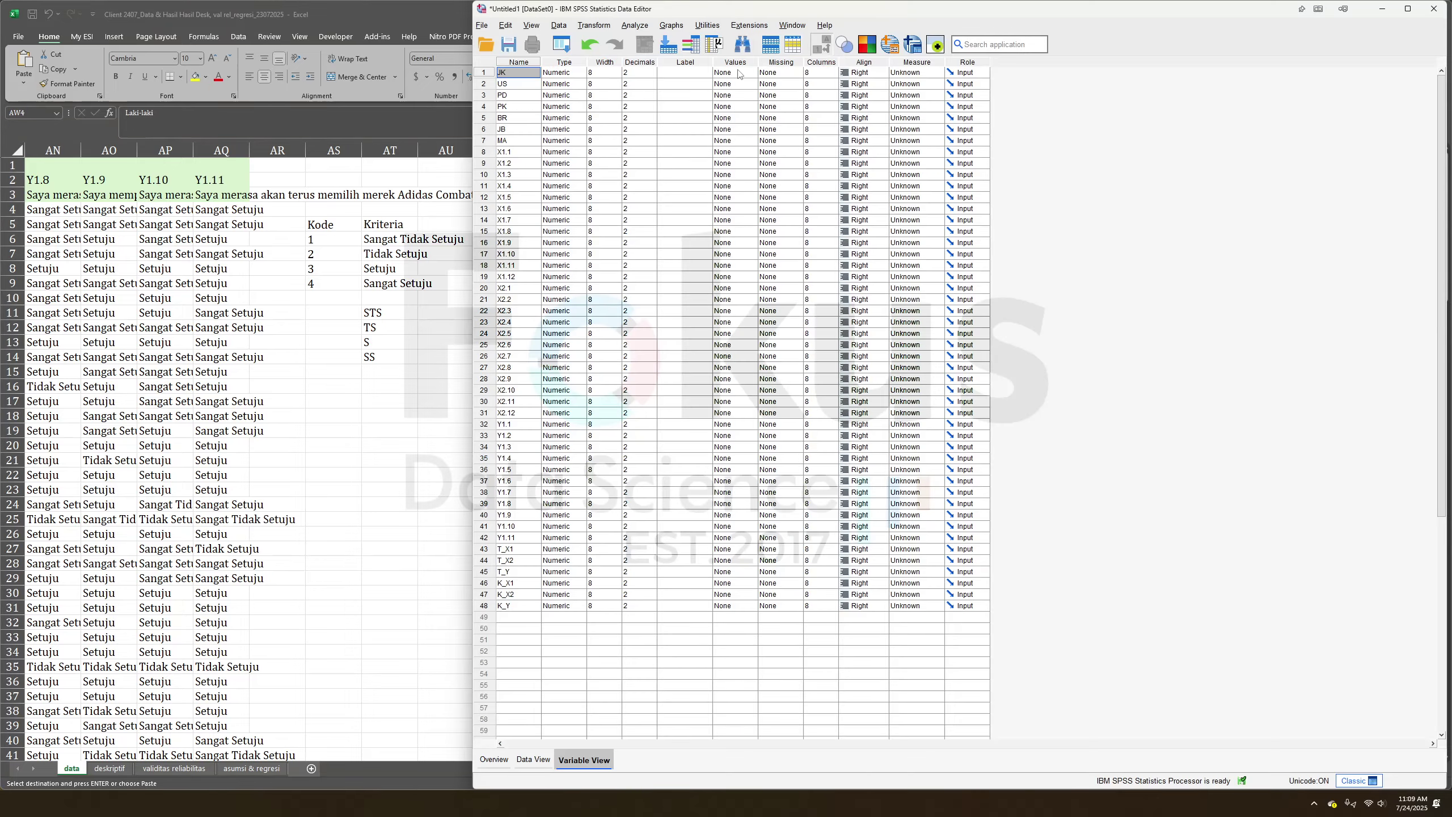
left_click(578, 76)
left_click(841, 419)
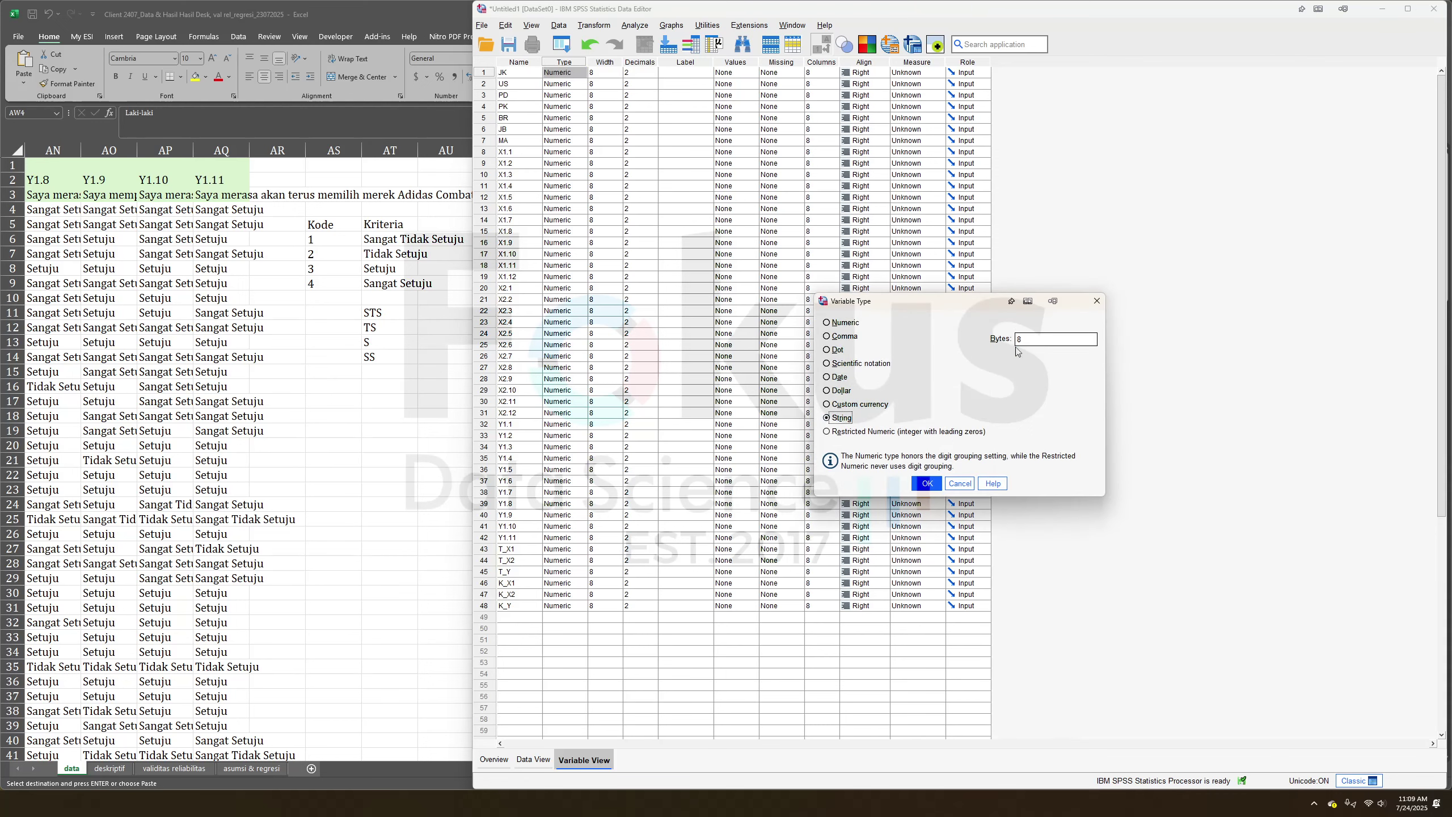
left_click(1030, 338)
type("128")
left_click(926, 483)
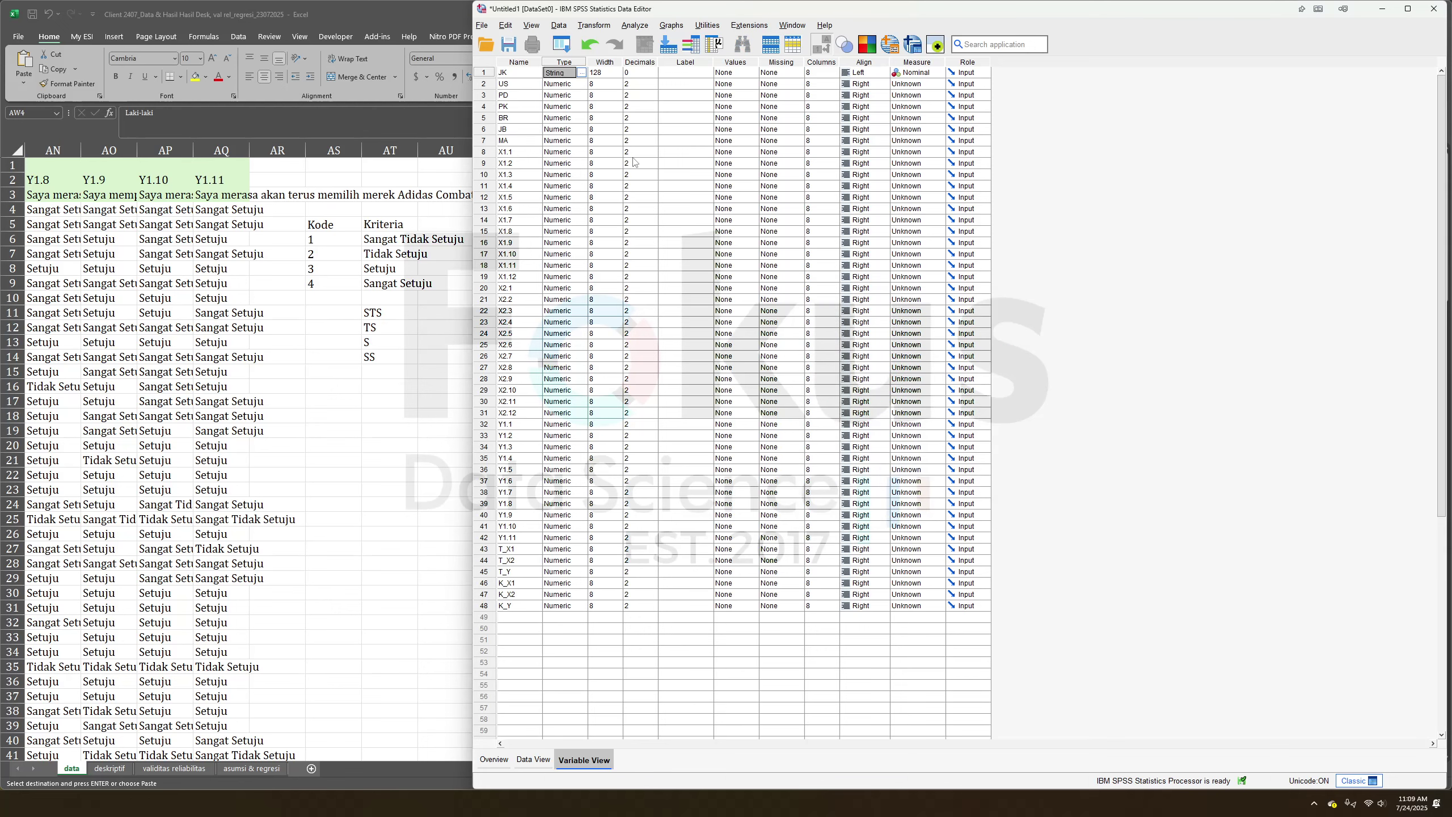
left_click(619, 143)
left_click(669, 143)
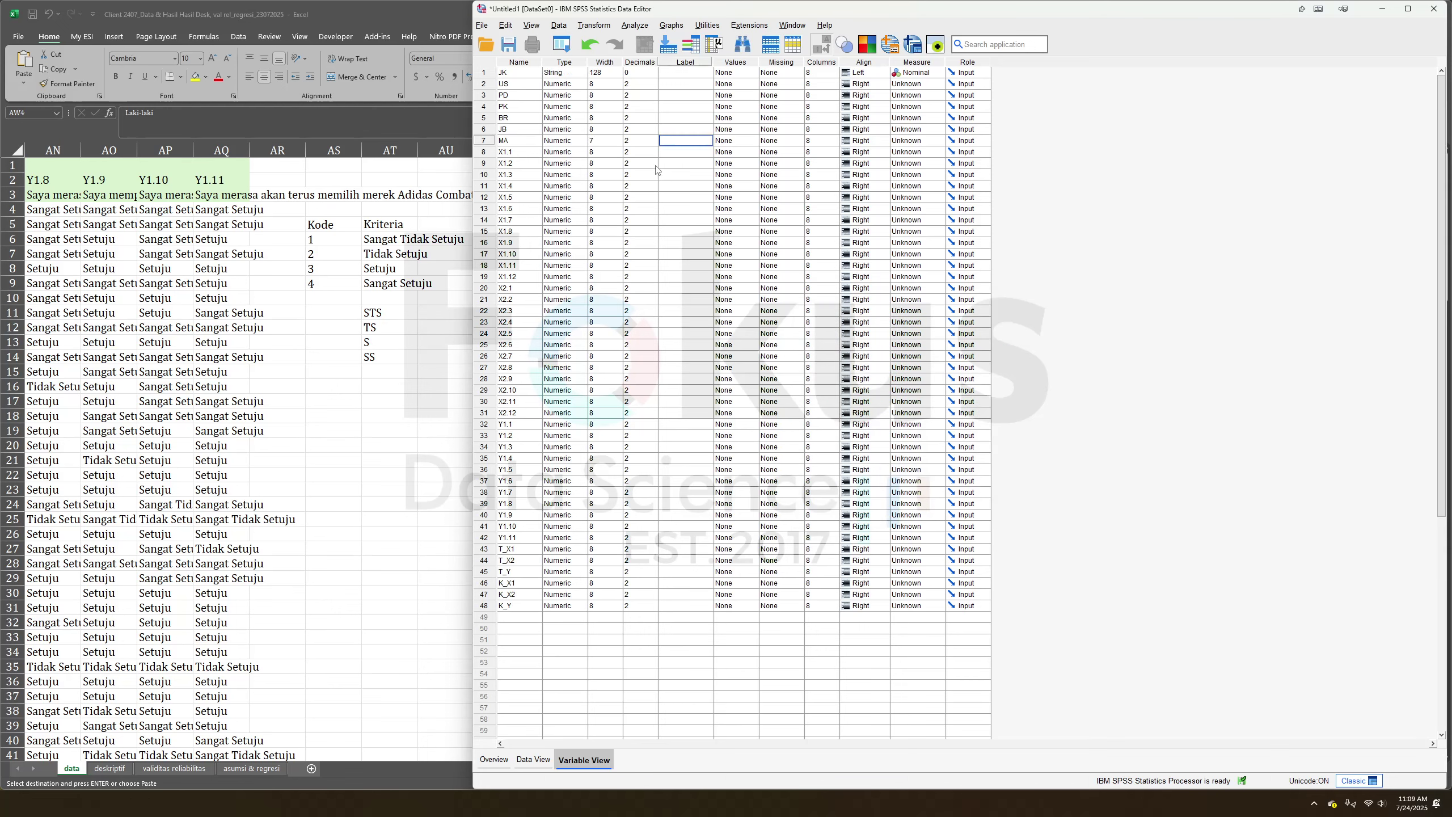
left_click(615, 143)
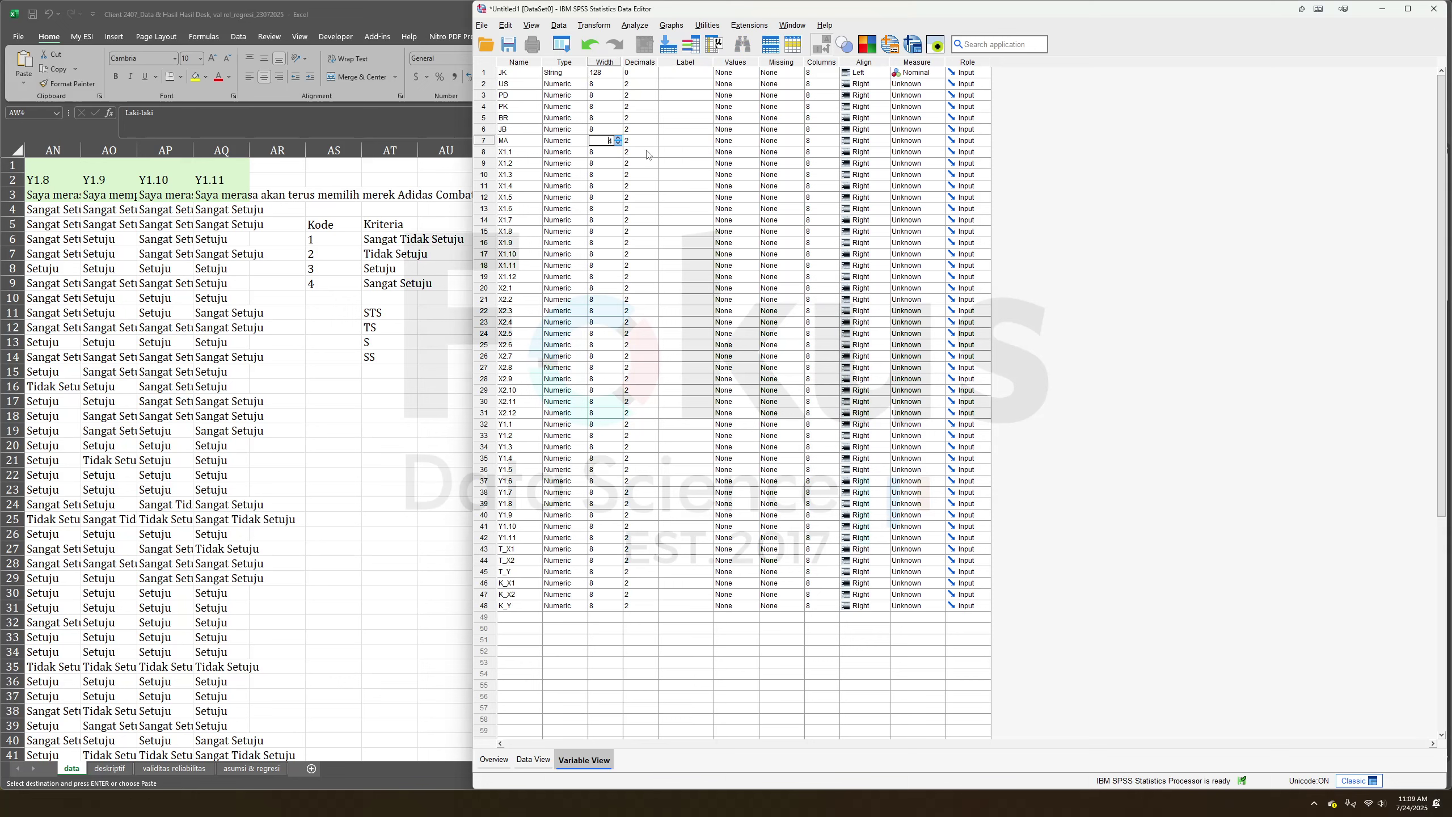
left_click(521, 140)
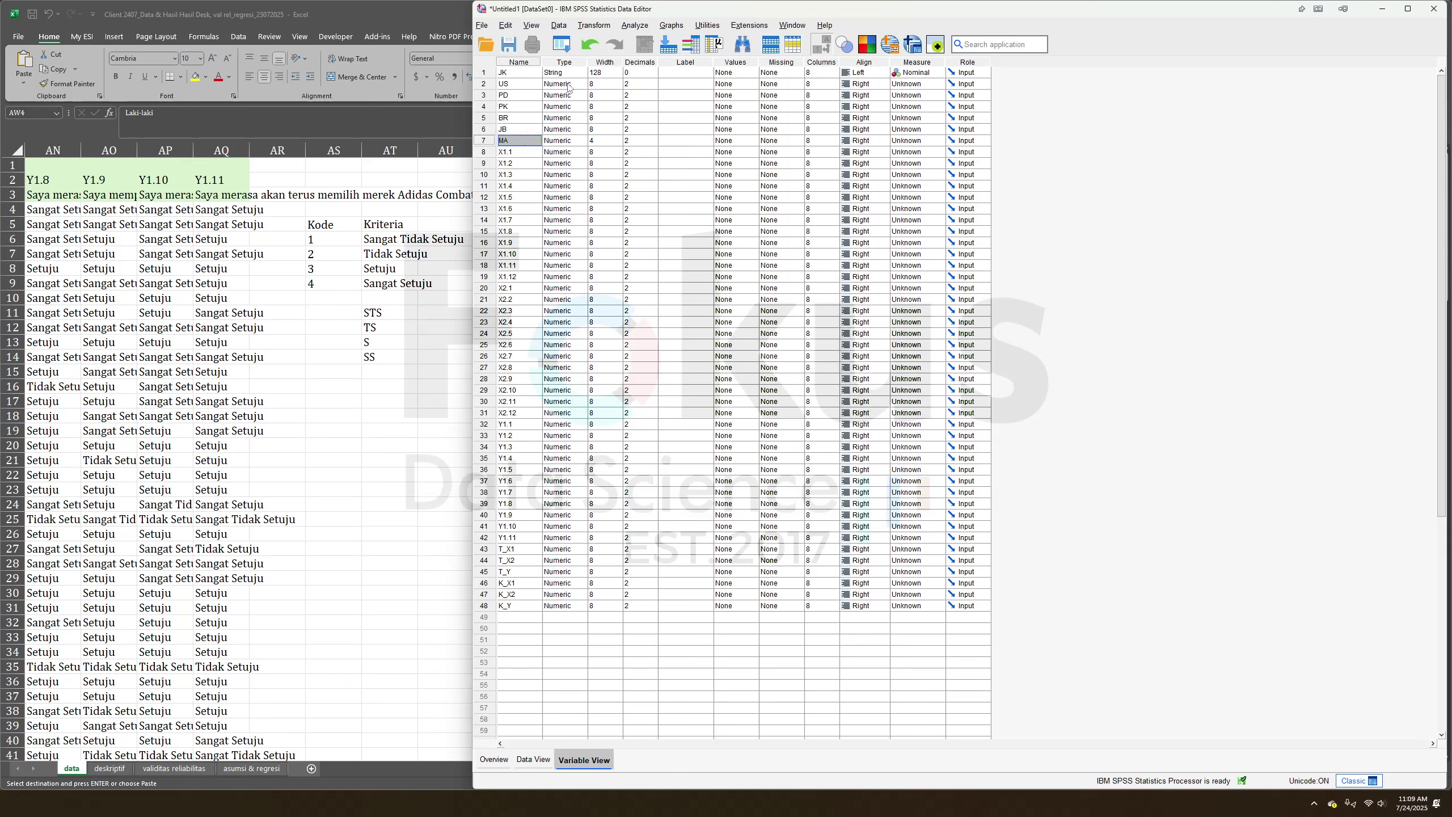
Copy the String type of variable JK to the variables US through MA.
left_click(557, 74)
right_click(566, 73)
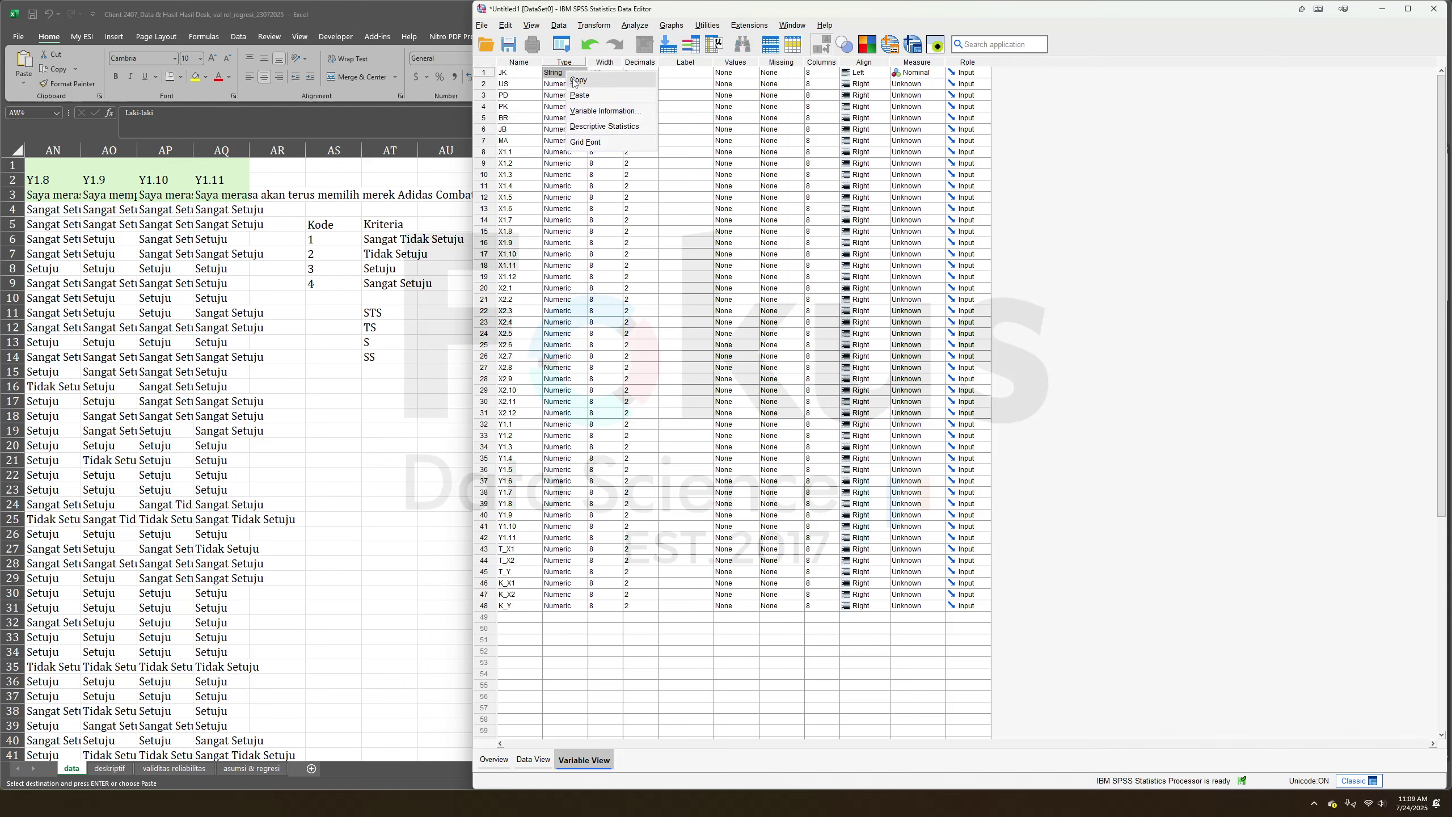
left_click(582, 81)
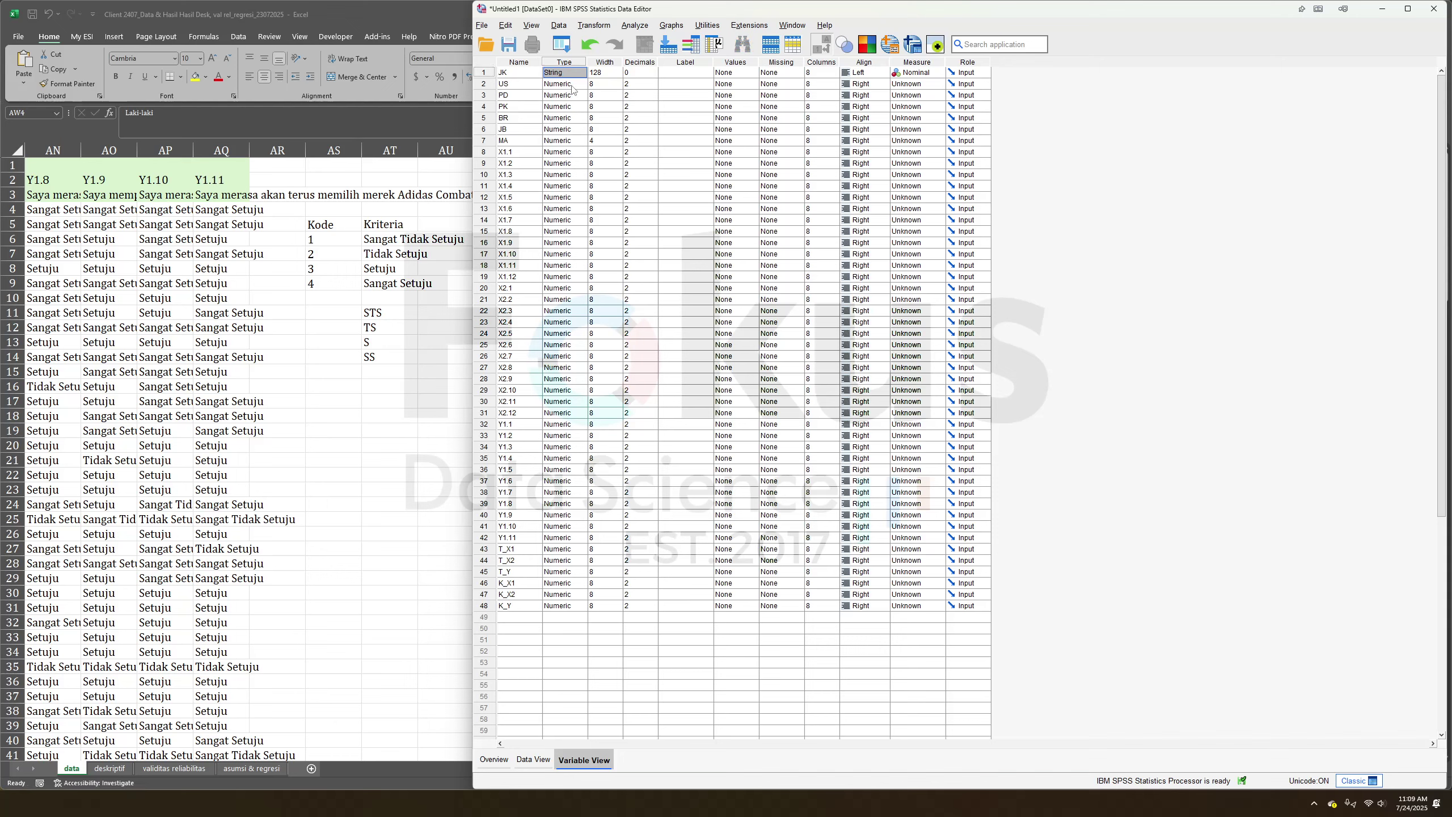
left_click_drag(572, 88, 572, 140)
right_click(573, 140)
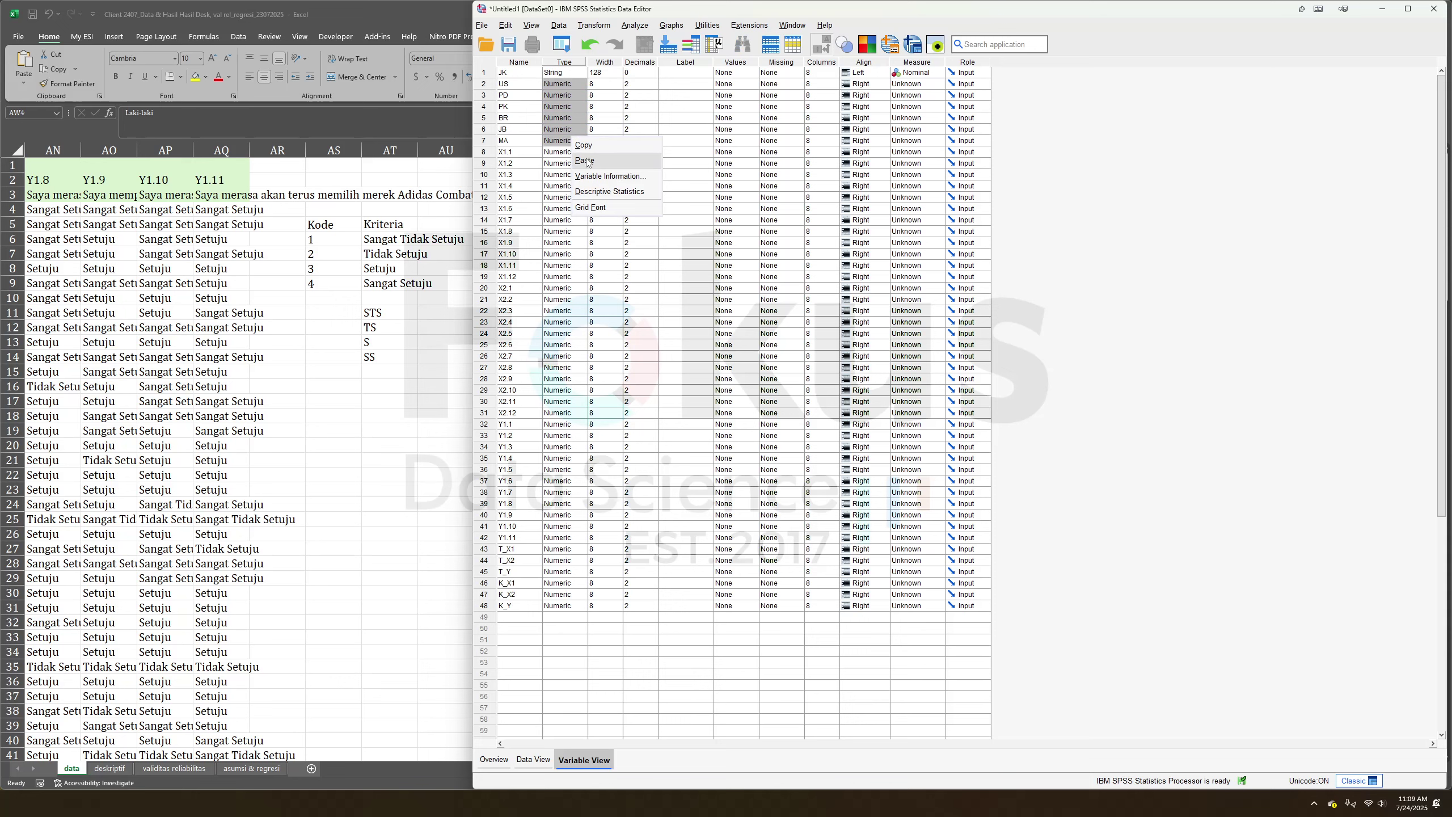
left_click(586, 160)
Copy the width of 128 from variable JK to the variables US through MA.
left_click(605, 72)
right_click(612, 73)
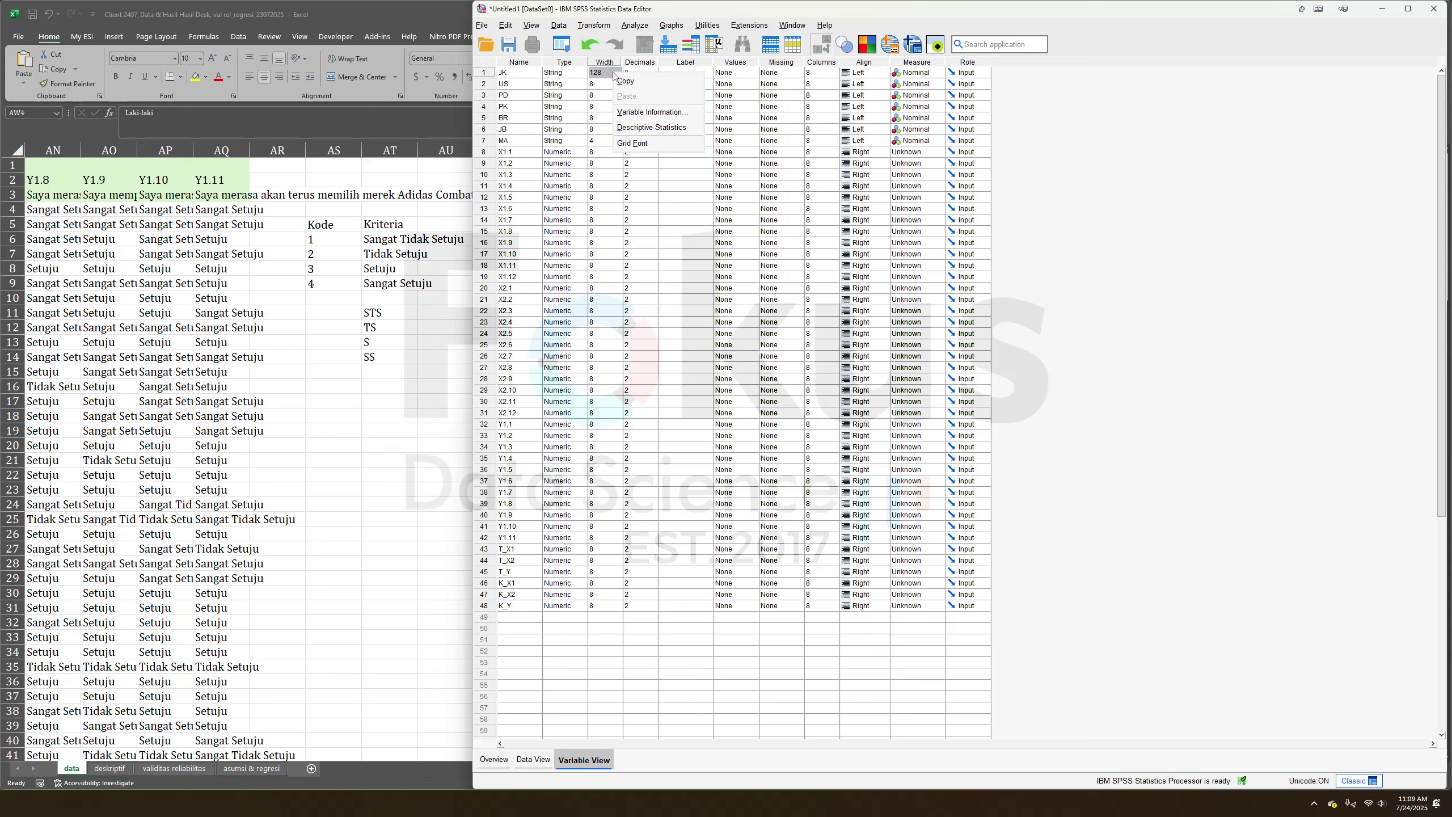
left_click(629, 84)
left_click_drag(605, 83, 608, 140)
right_click(608, 140)
left_click(628, 167)
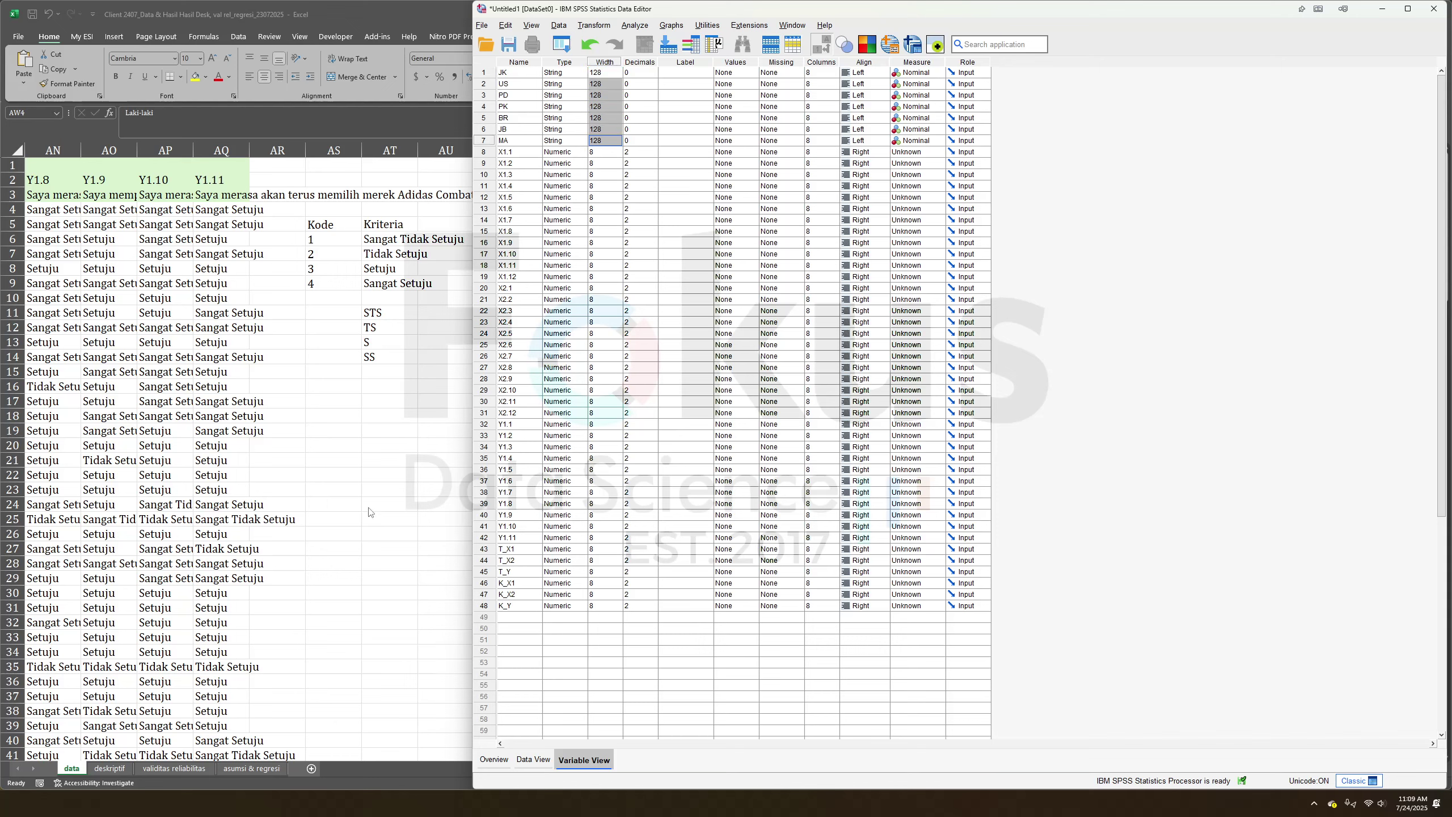
Copy the variable descriptions from CU3:CU50 of the data sheet into the Label column in SPSS, starting at JK.
key("alt+Tab")
scroll(841, 308, "right", 12)
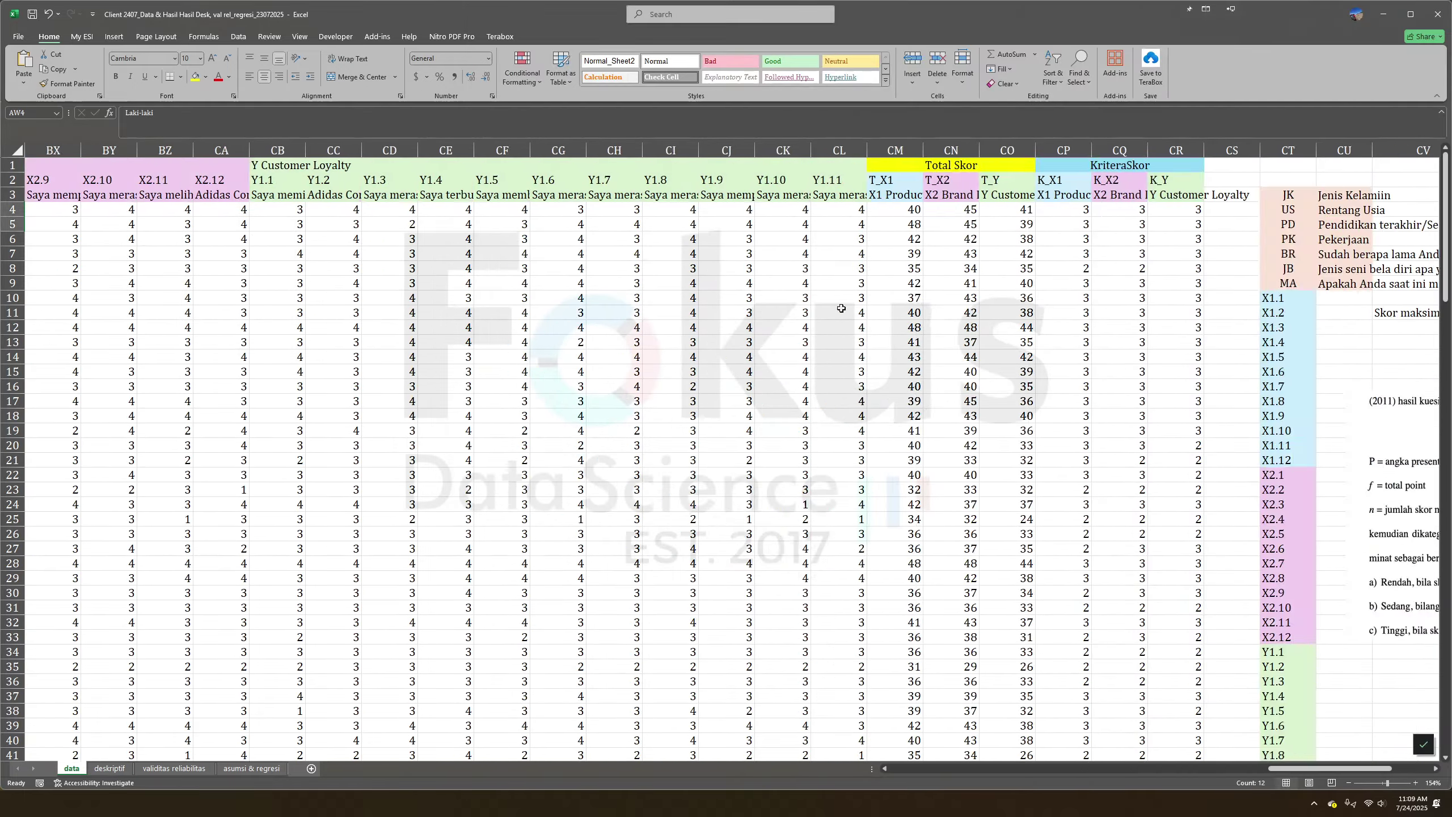
scroll(842, 309, "right", 6)
left_click_drag(335, 201, 334, 725)
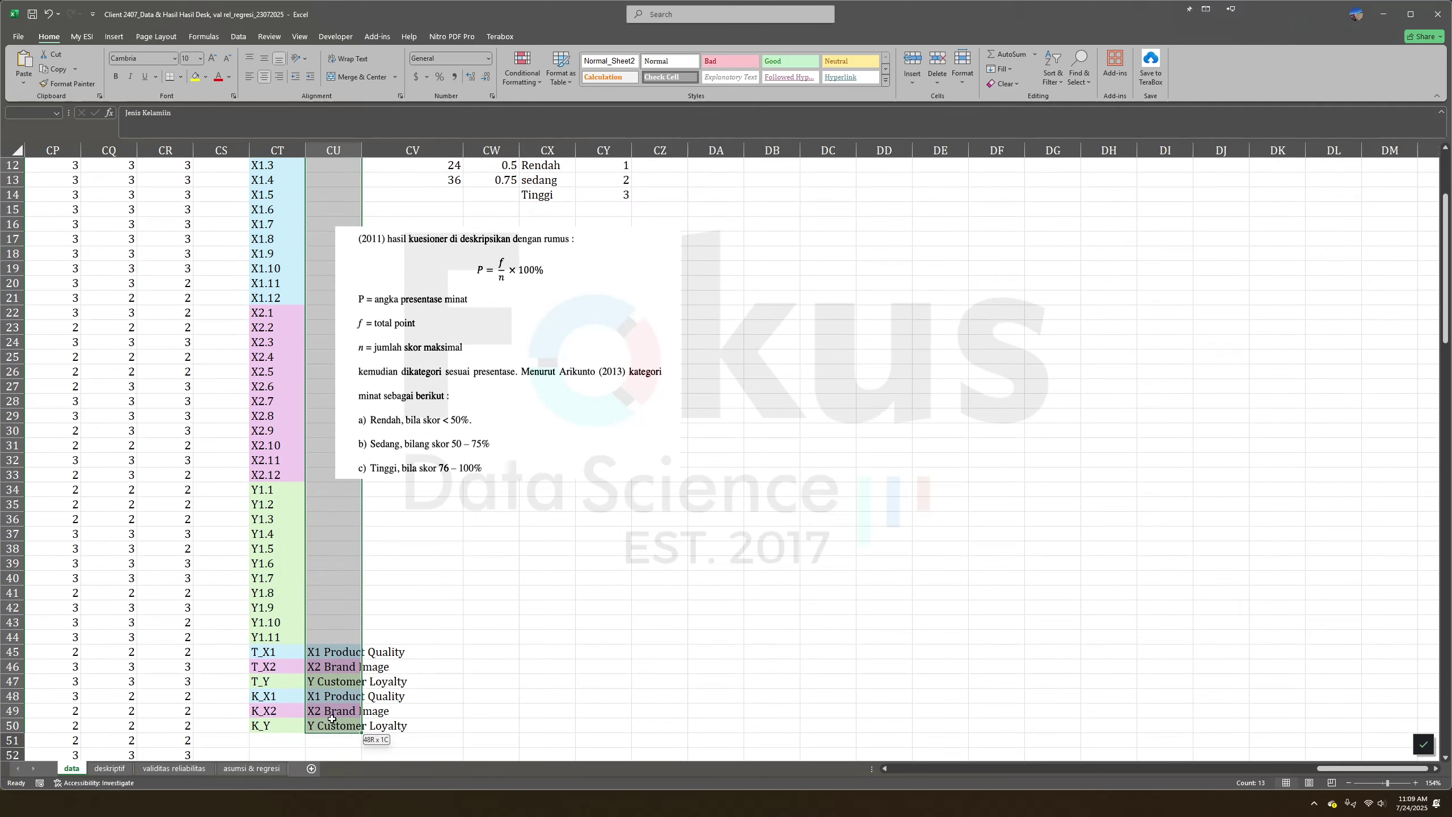
right_click(325, 670)
left_click(372, 360)
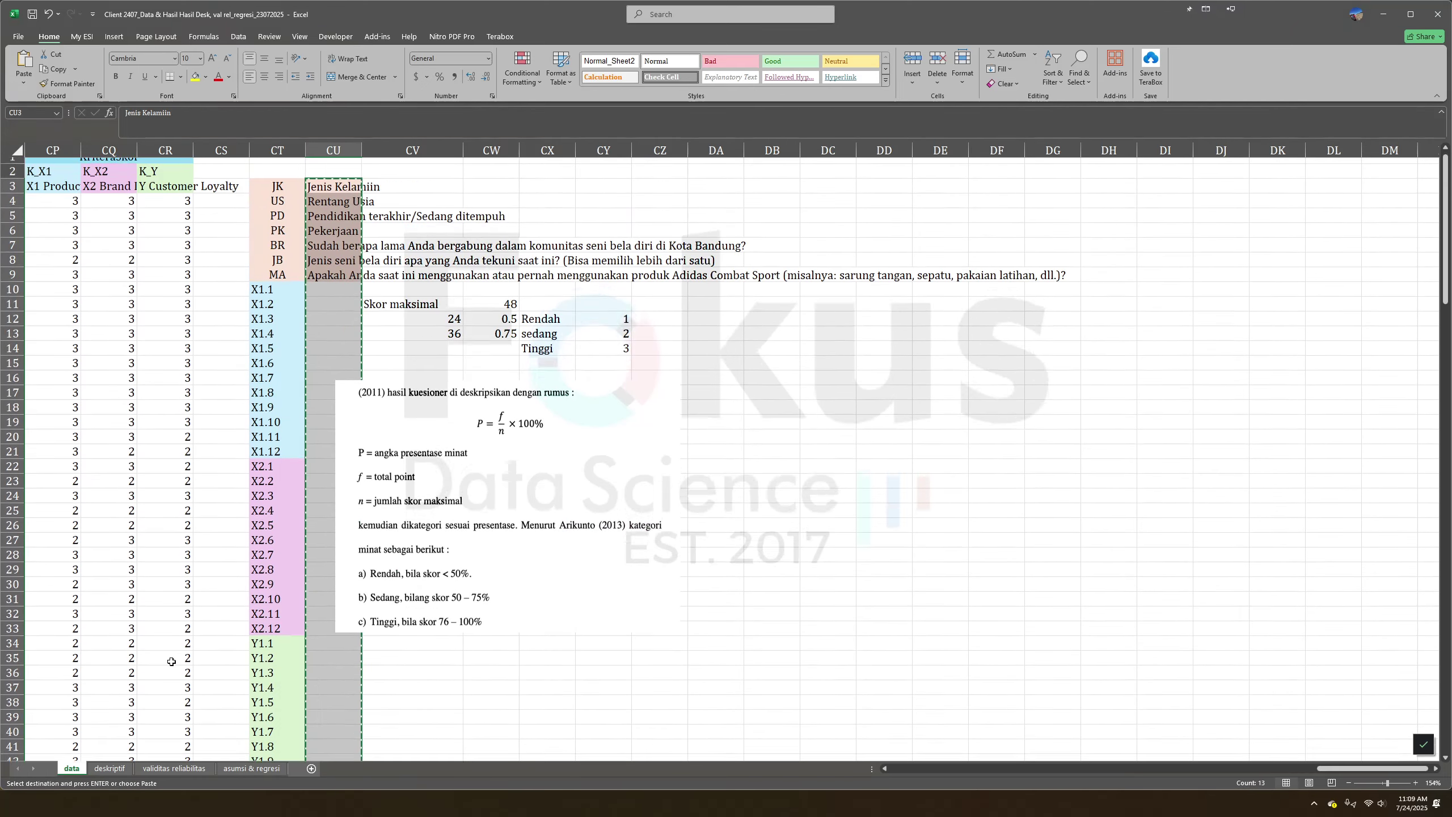
key("alt+Tab")
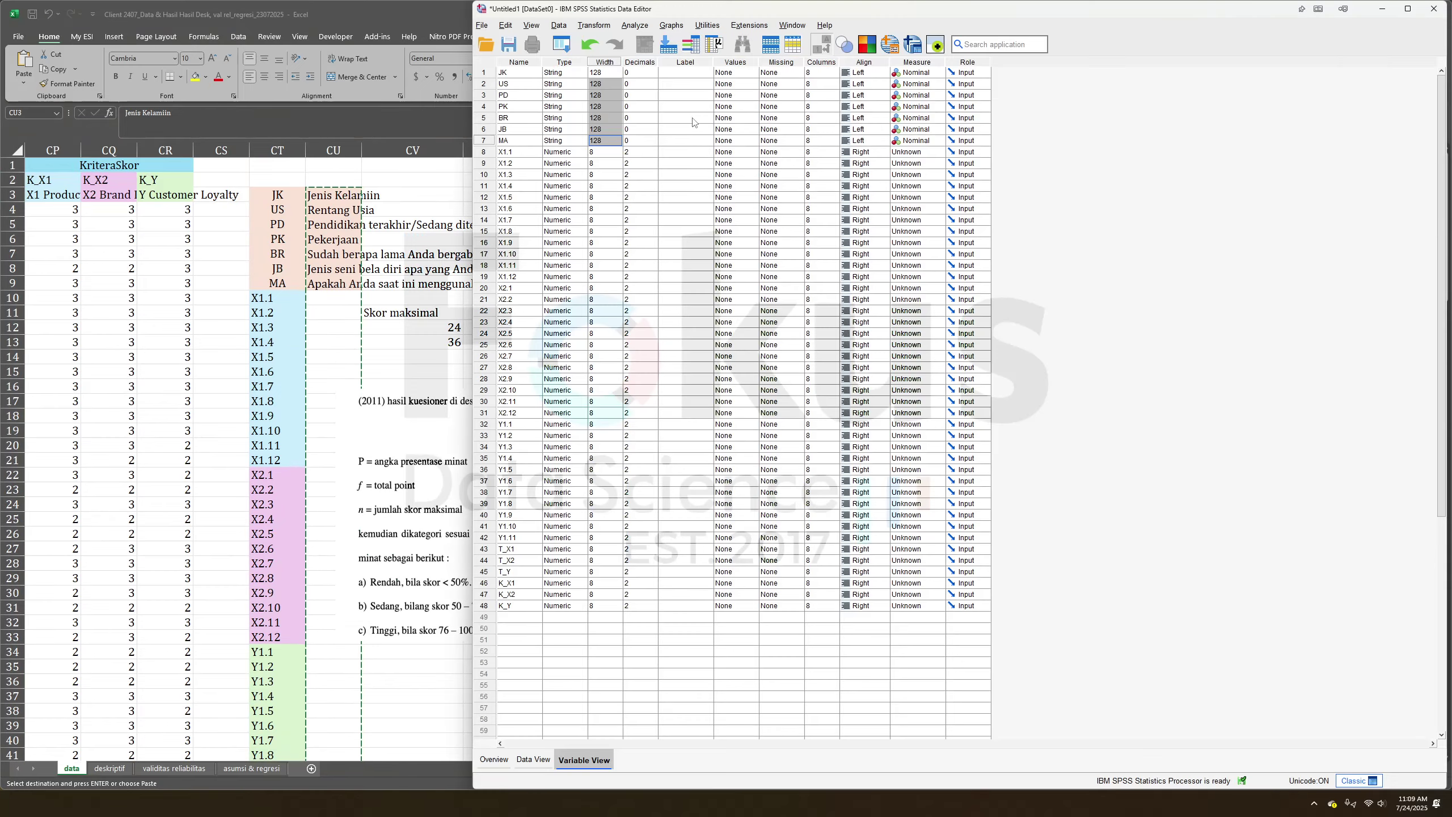
left_click(686, 72)
right_click(693, 74)
left_click(704, 96)
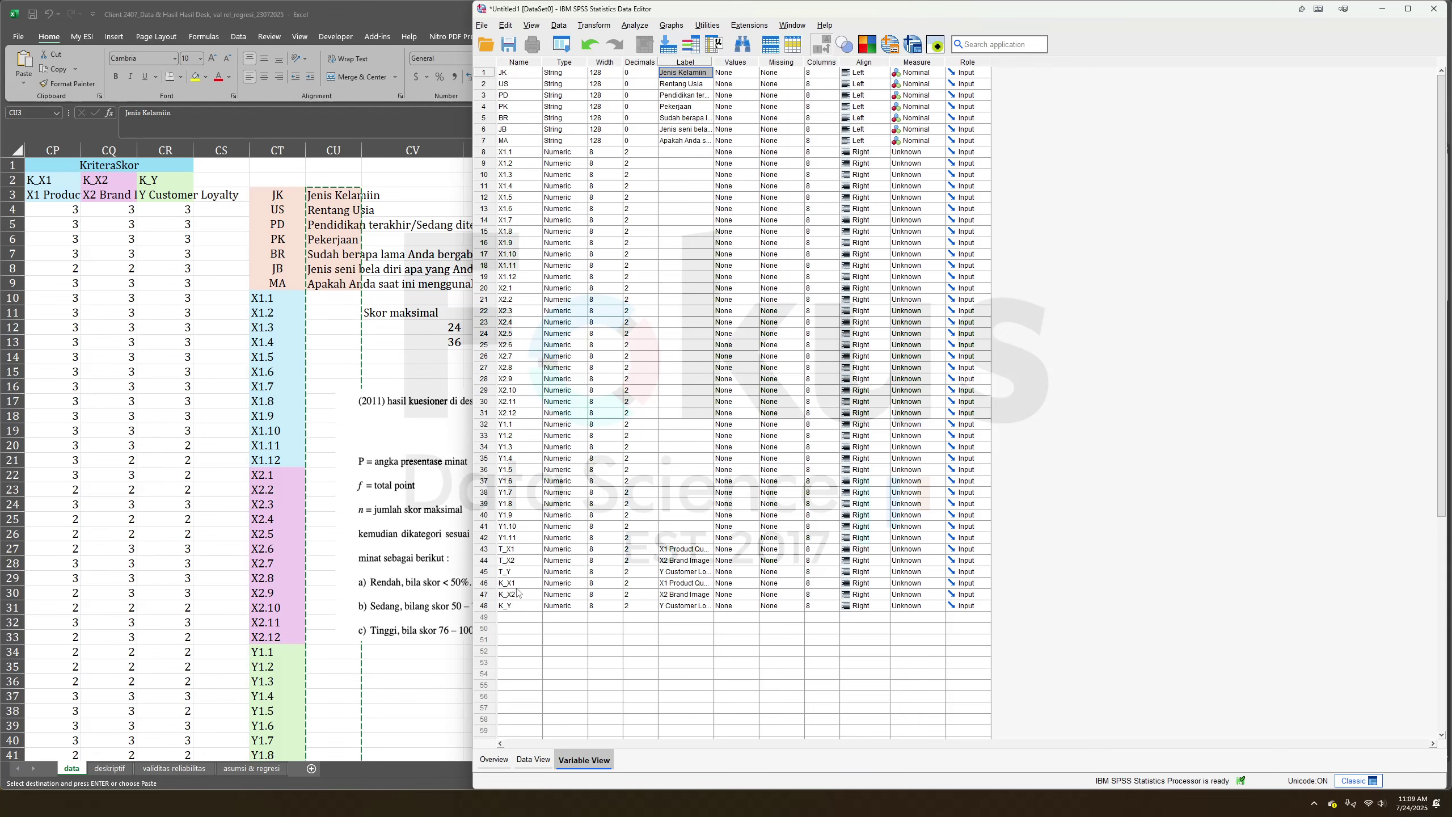
Check the score category criteria in the Excel data sheet and add the value codes 1, 2 and 3 for variable K_X1 in SPSS.
left_click(397, 679)
left_click(86, 196)
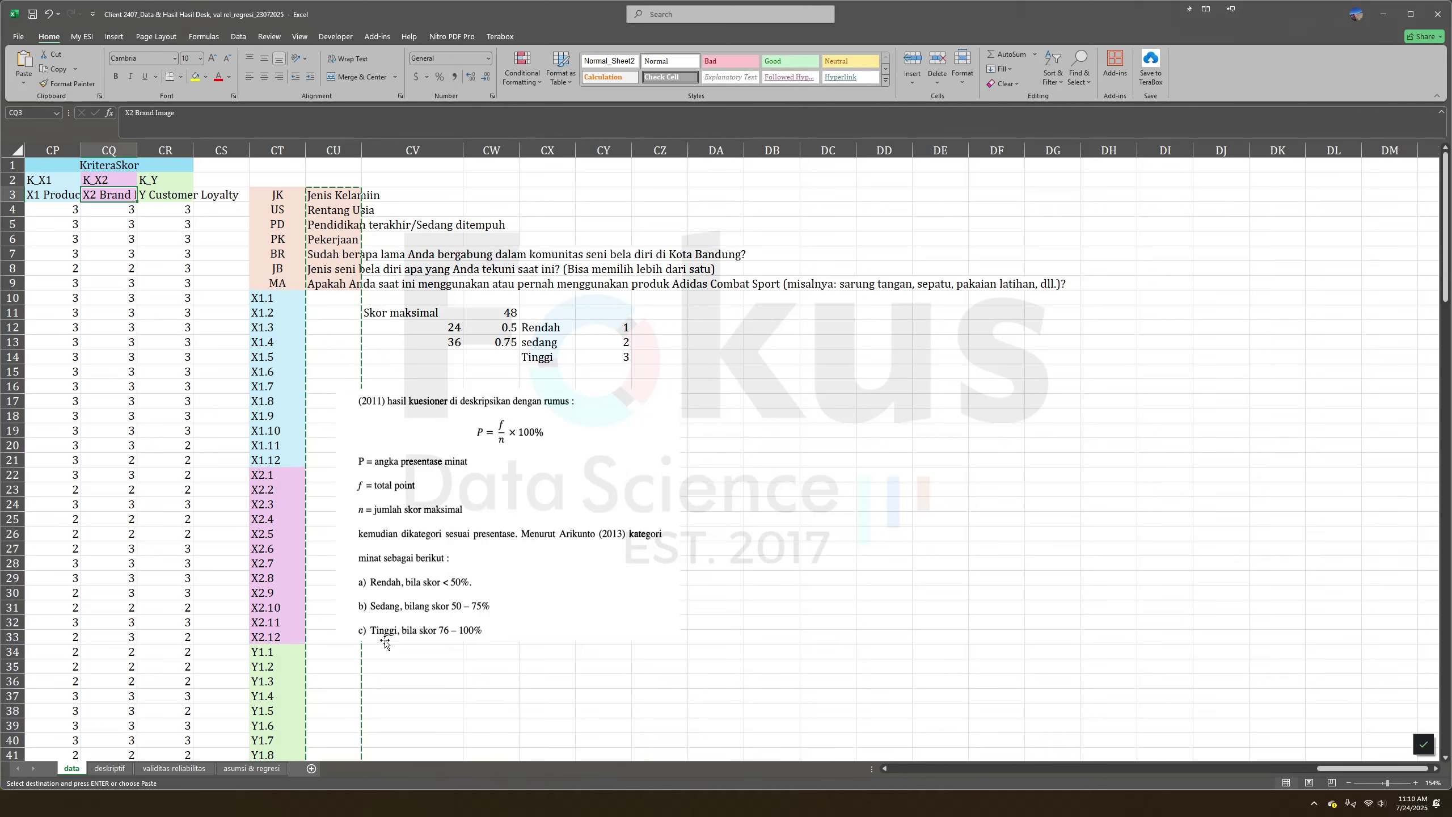
left_click(379, 582)
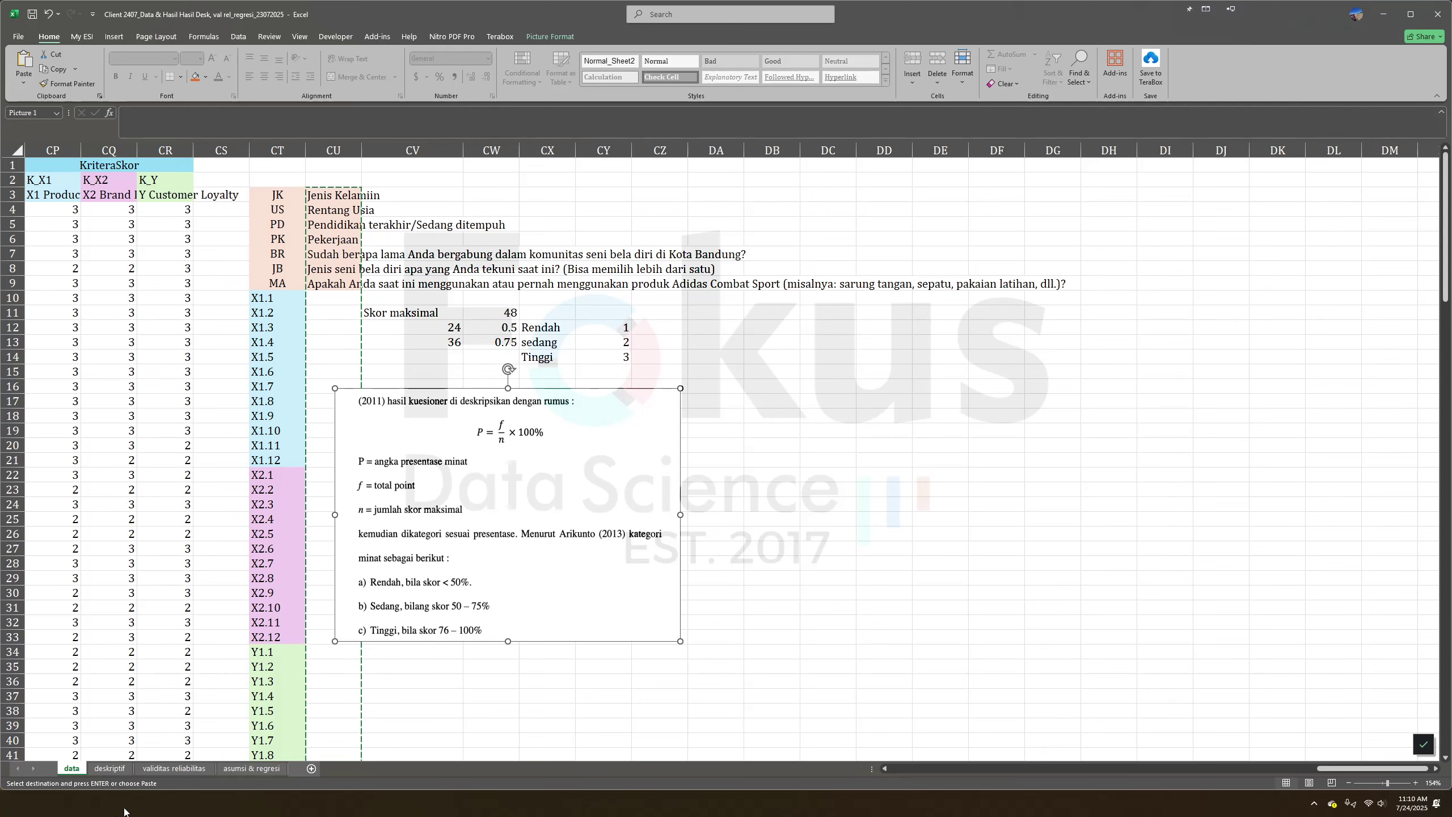
key("alt+Tab")
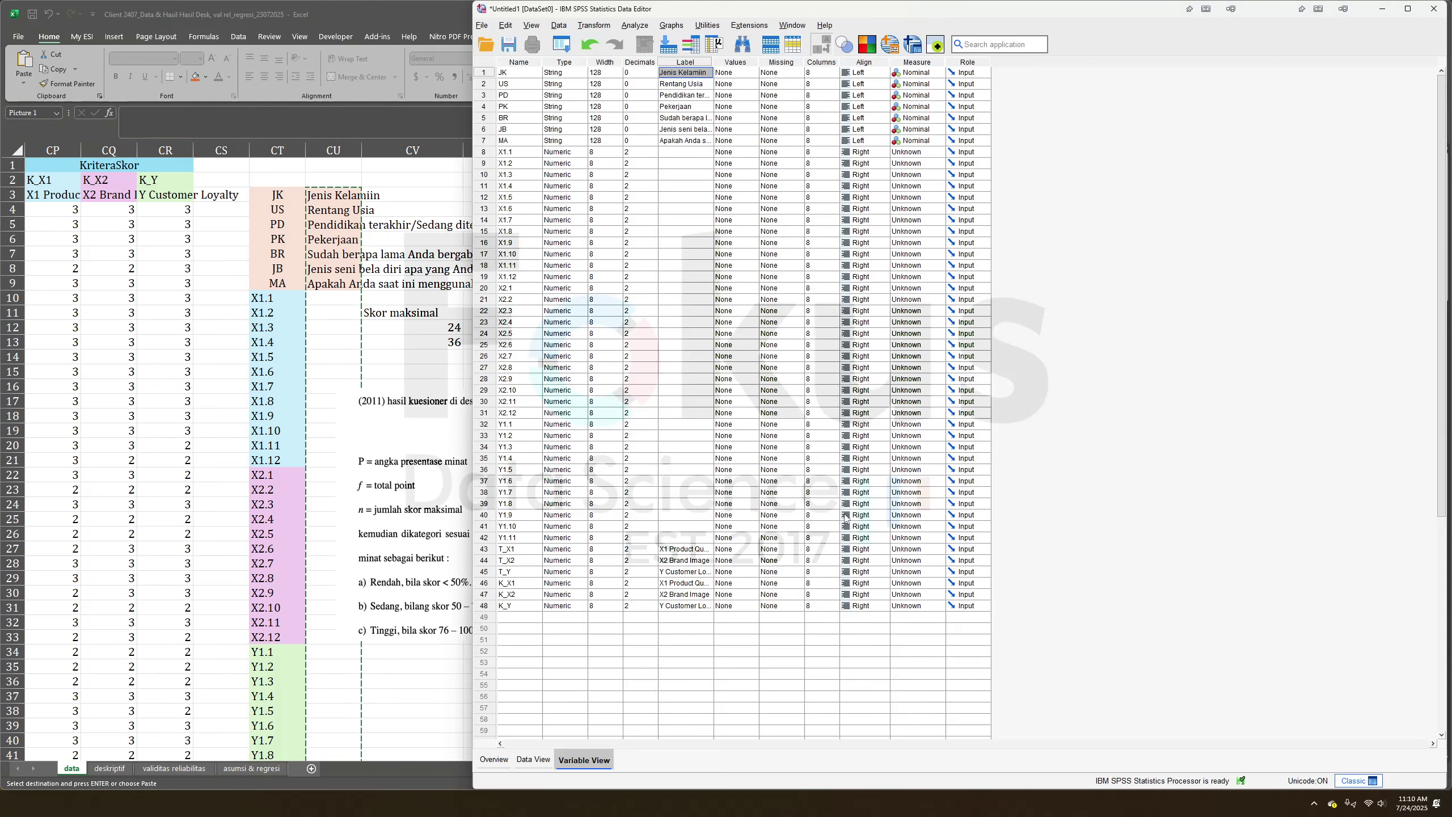
left_click(724, 584)
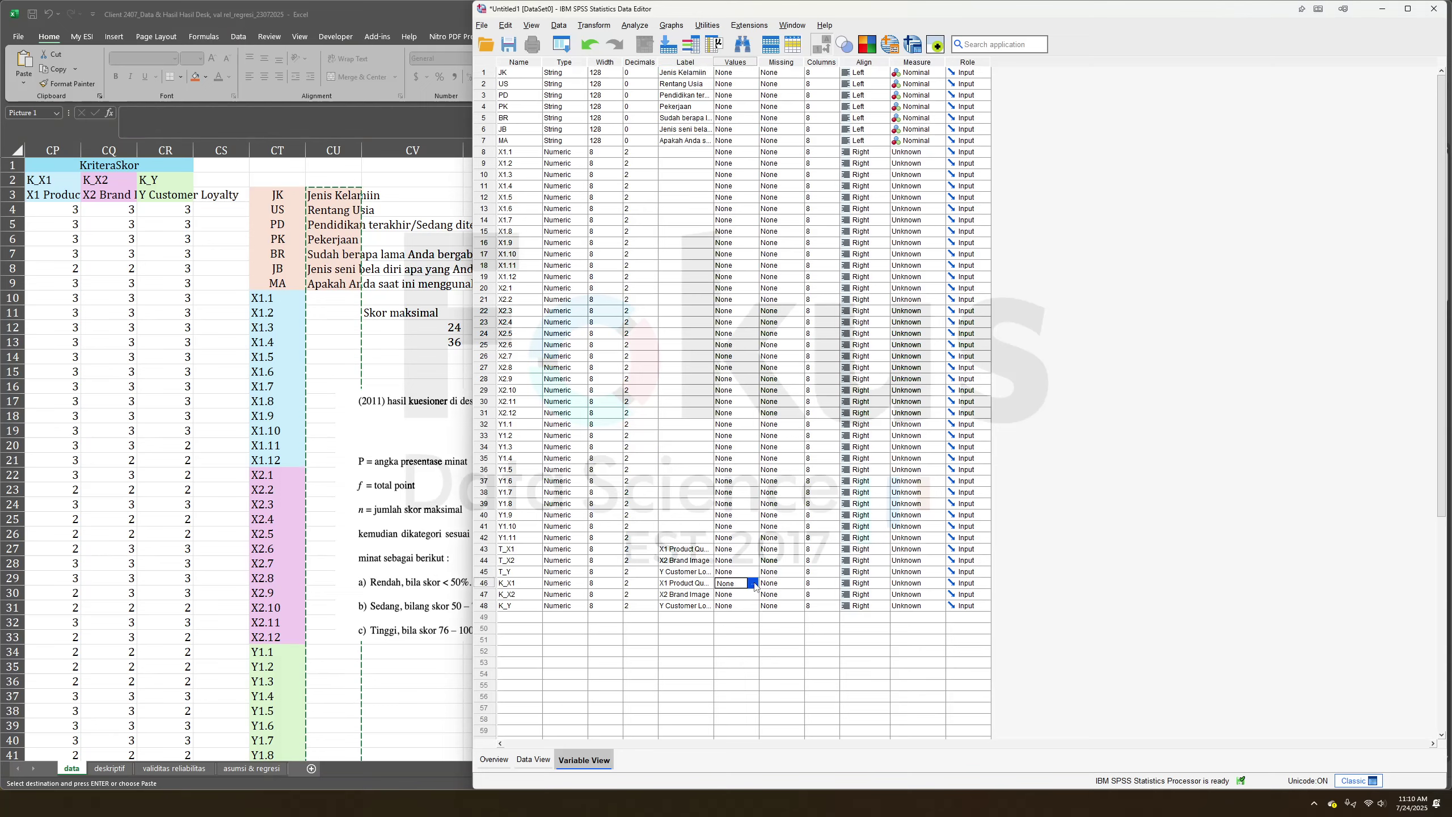
left_click(753, 583)
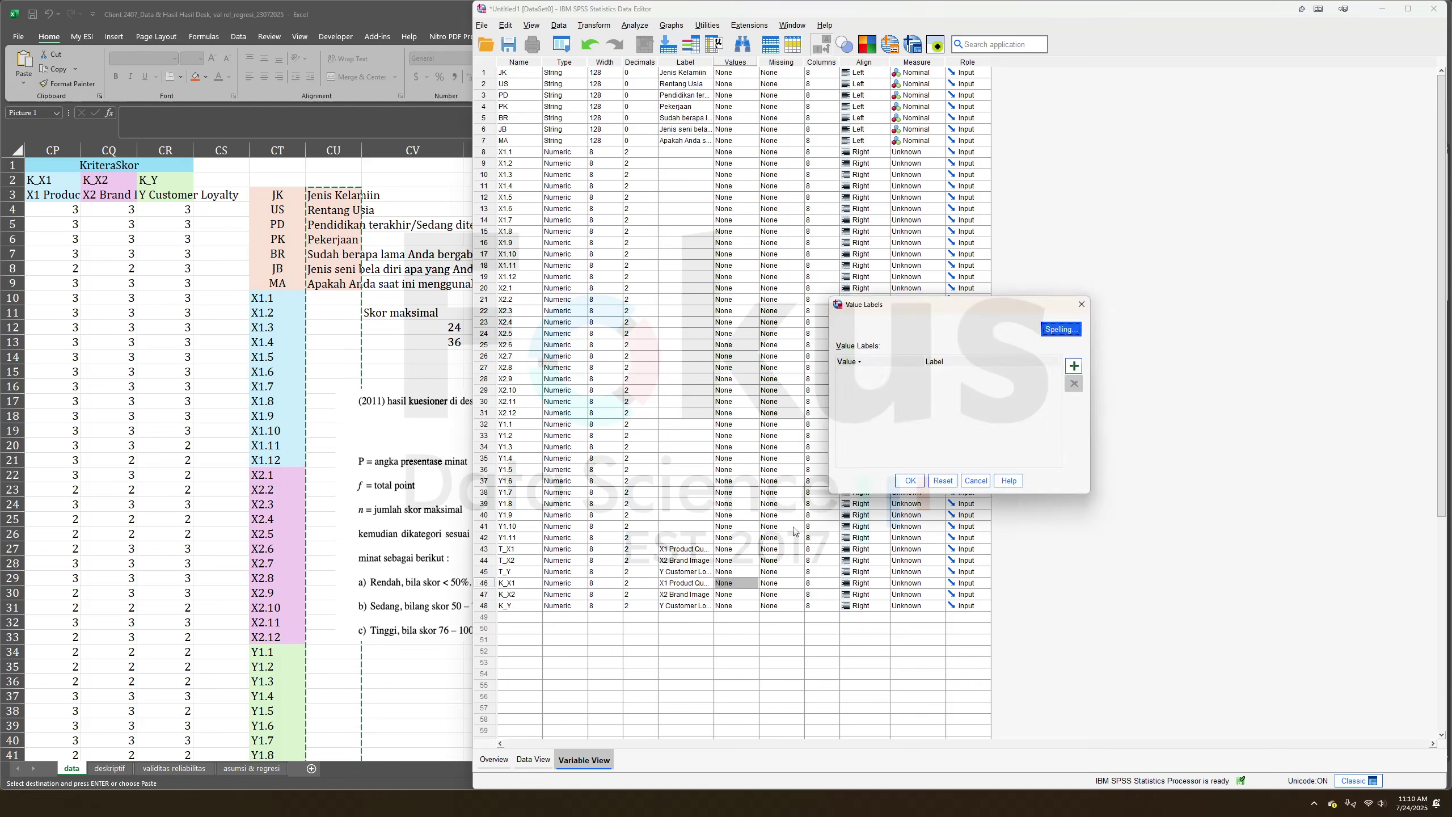
left_click(1074, 366)
left_click(1074, 366)
left_click(910, 372)
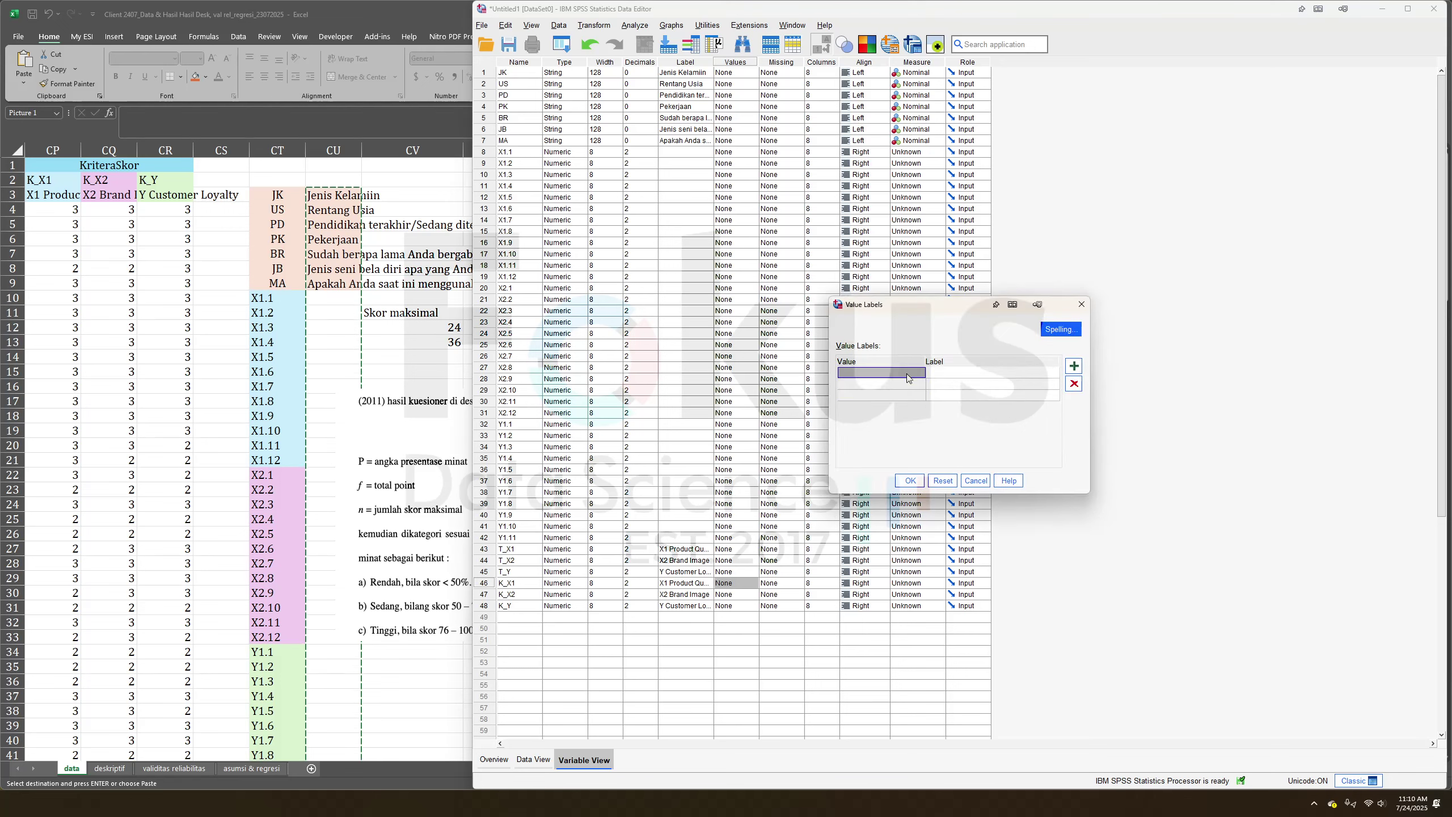
type("1")
left_click(896, 385)
type("2")
left_click(898, 394)
type("3")
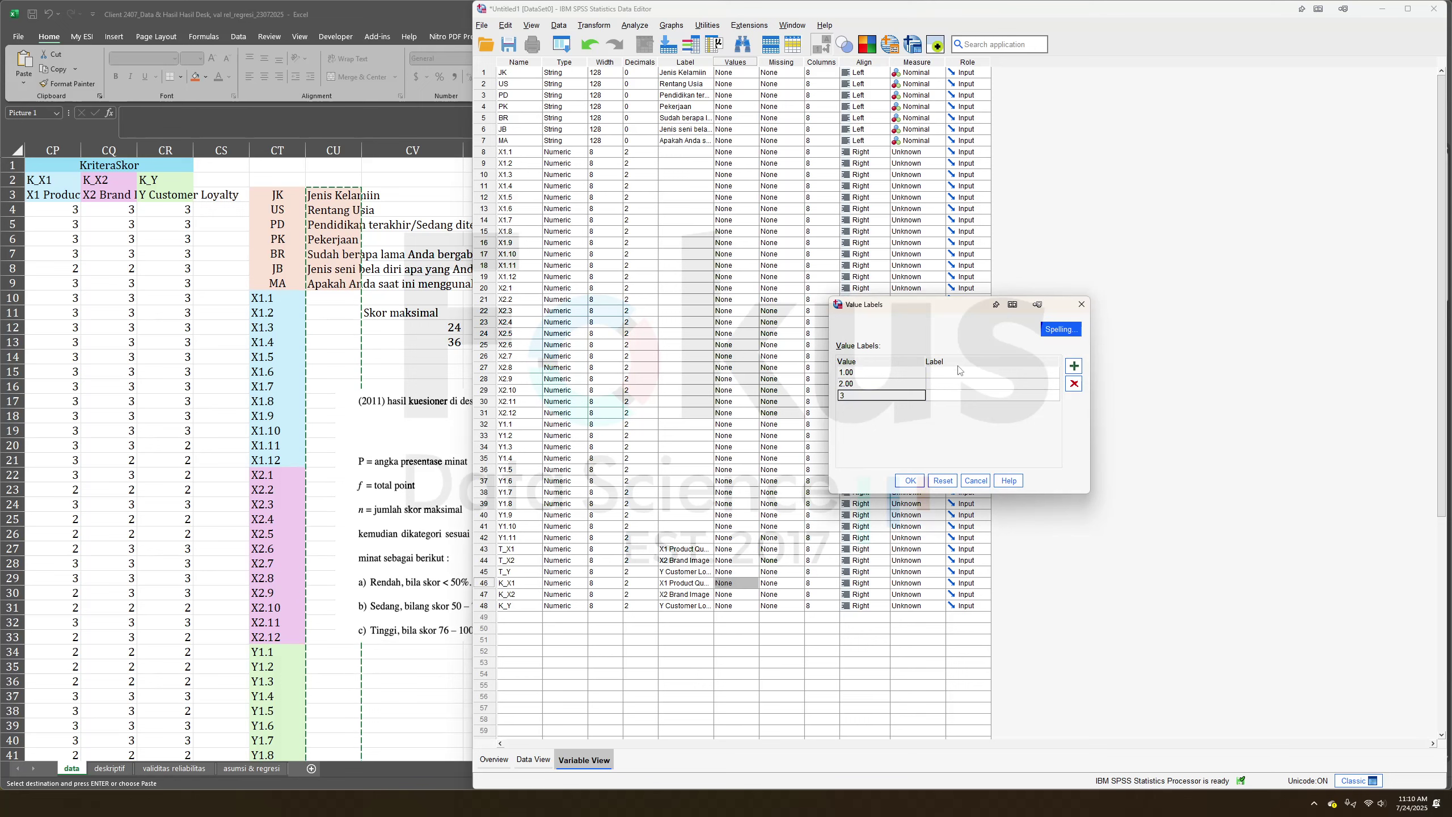
Label the K_X1 codes 1, 2 and 3 as Rendah, Sedang and Tinggi, and apply the value labels.
left_click(950, 370)
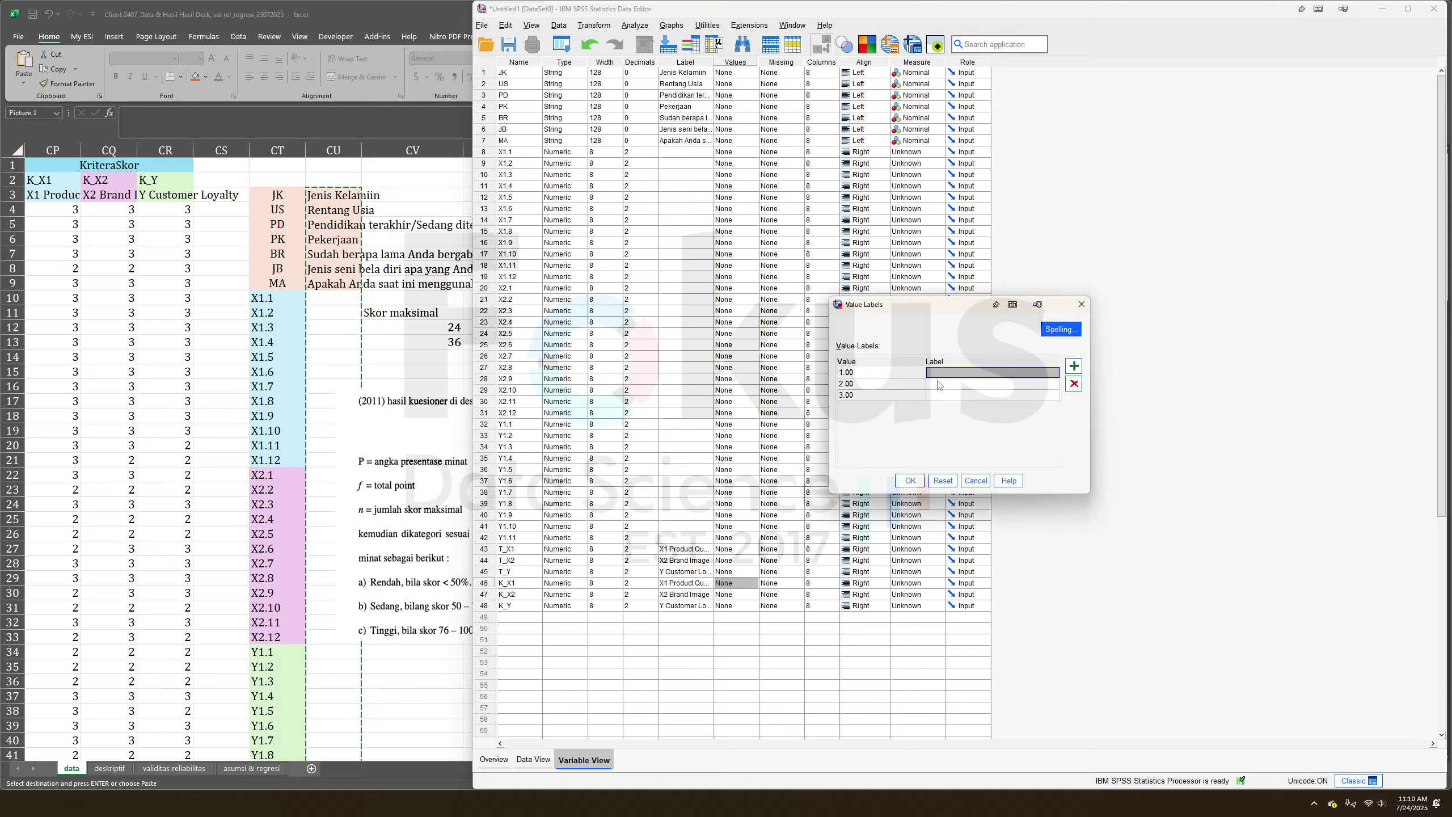
type("Rendah")
left_click(938, 384)
type("Sedang")
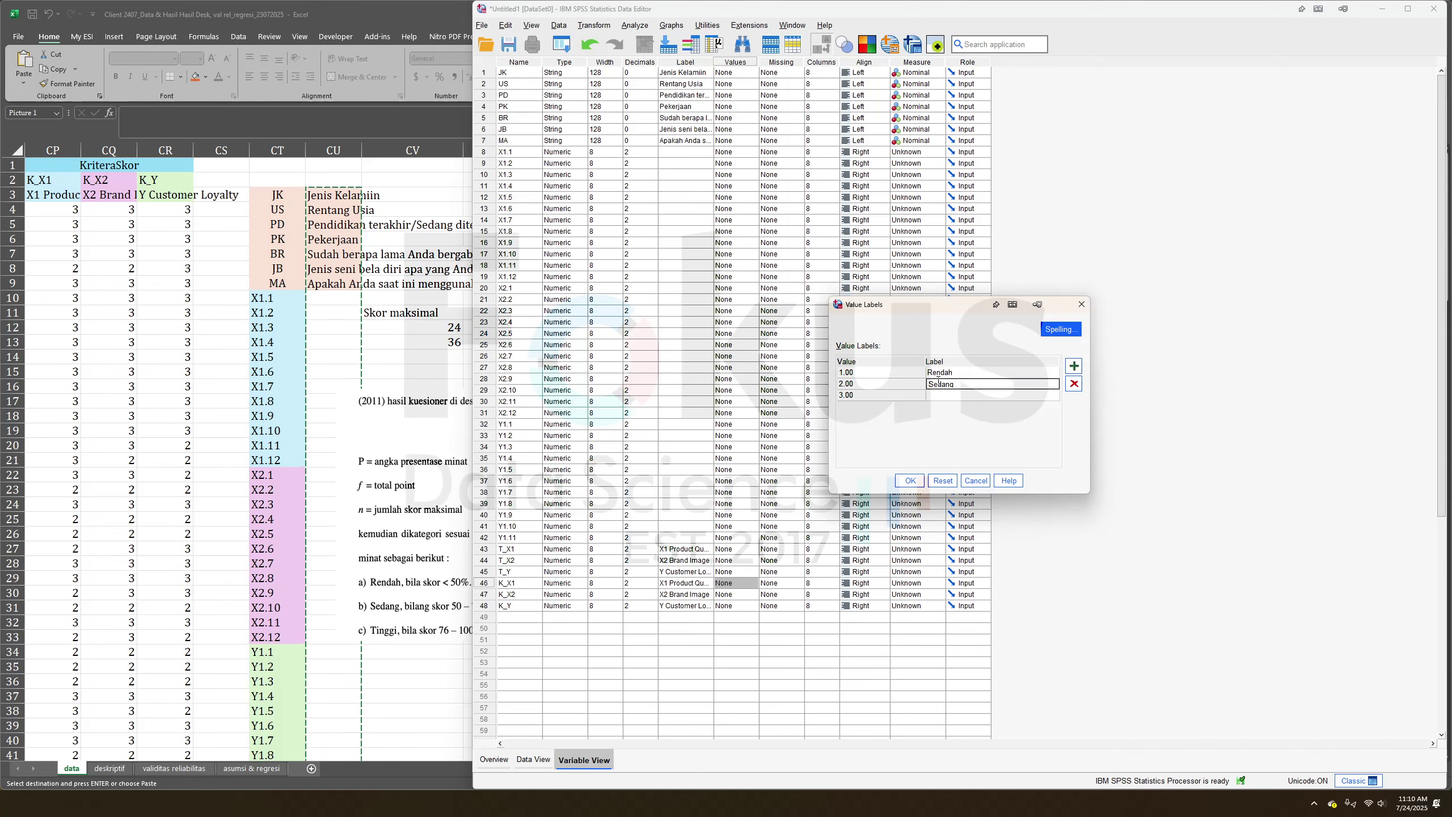
left_click(940, 396)
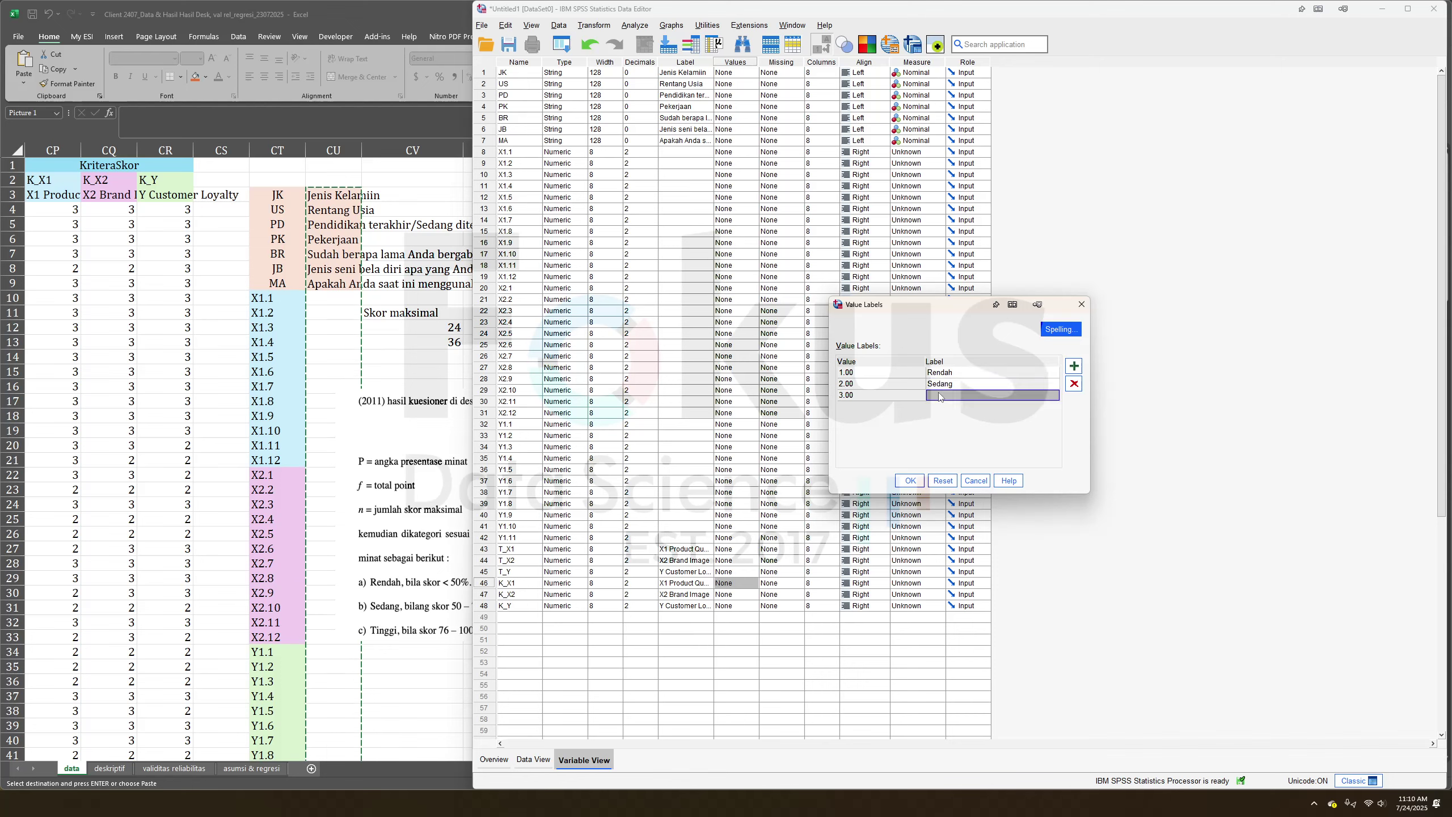
type("Tinggi")
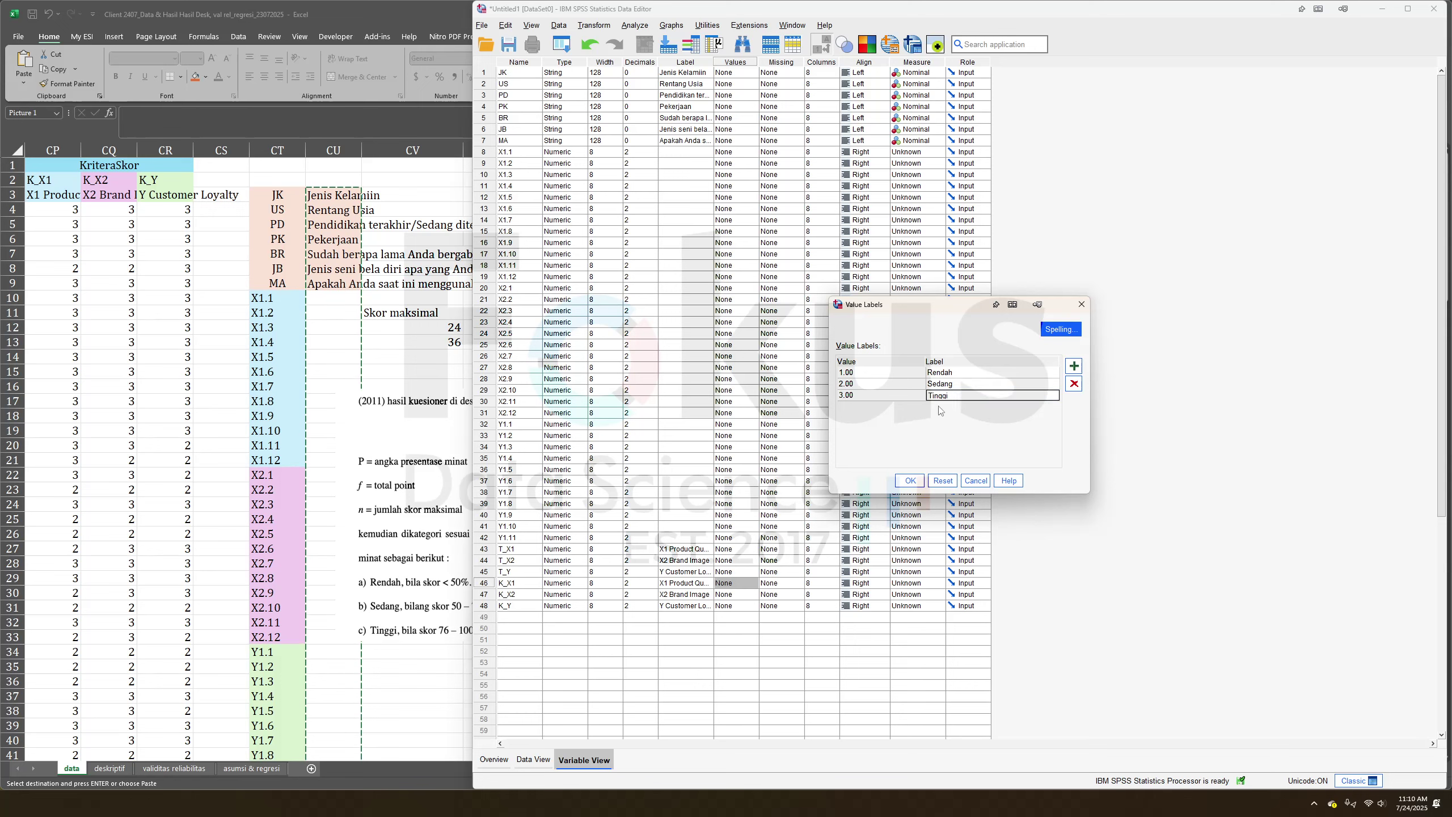
left_click(918, 482)
left_click(919, 482)
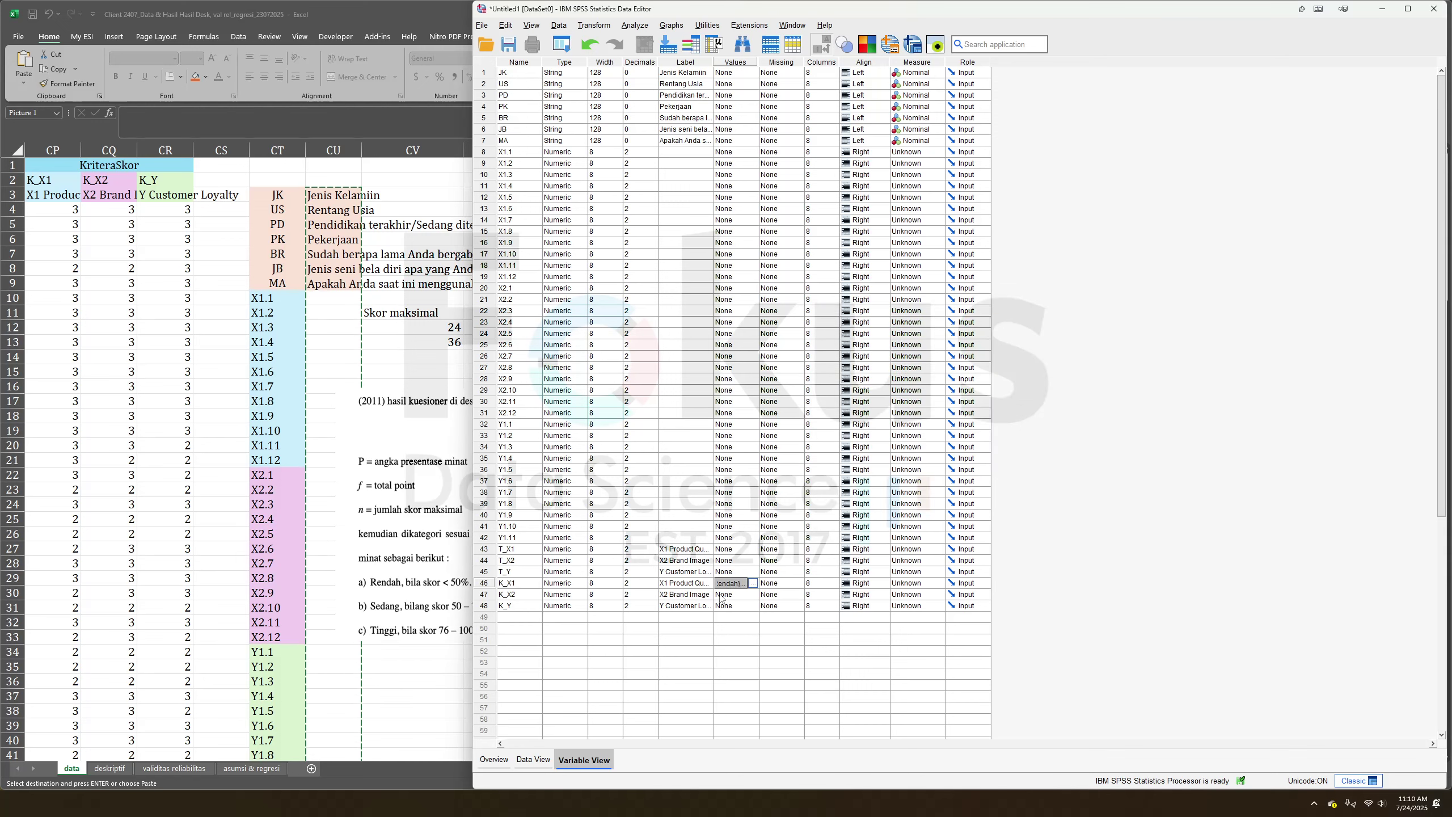
Copy the value labels of K_X1 to the variables K_X2 and K_Y.
right_click(734, 583)
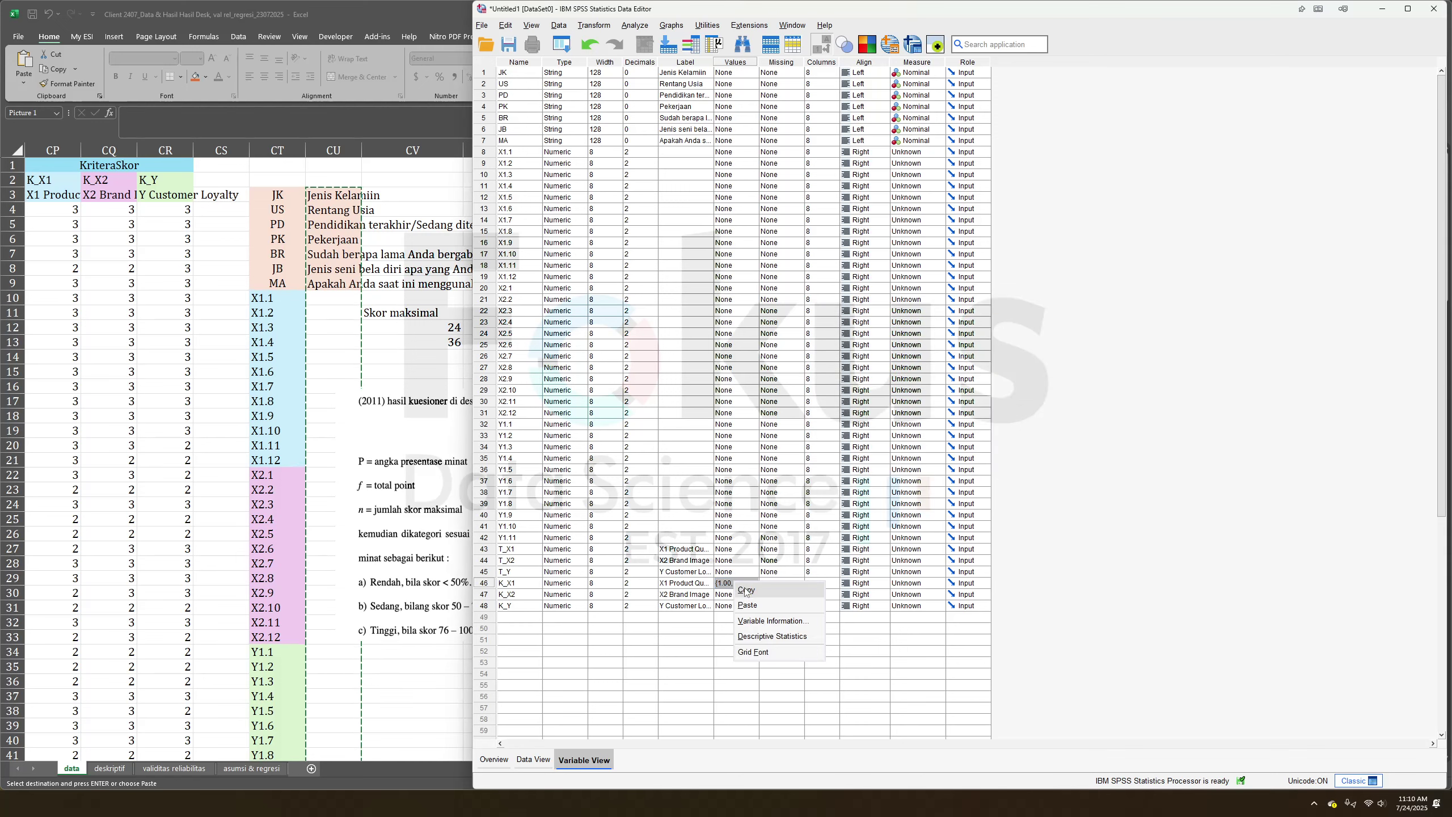
left_click(745, 590)
left_click_drag(736, 595, 737, 605)
right_click(736, 605)
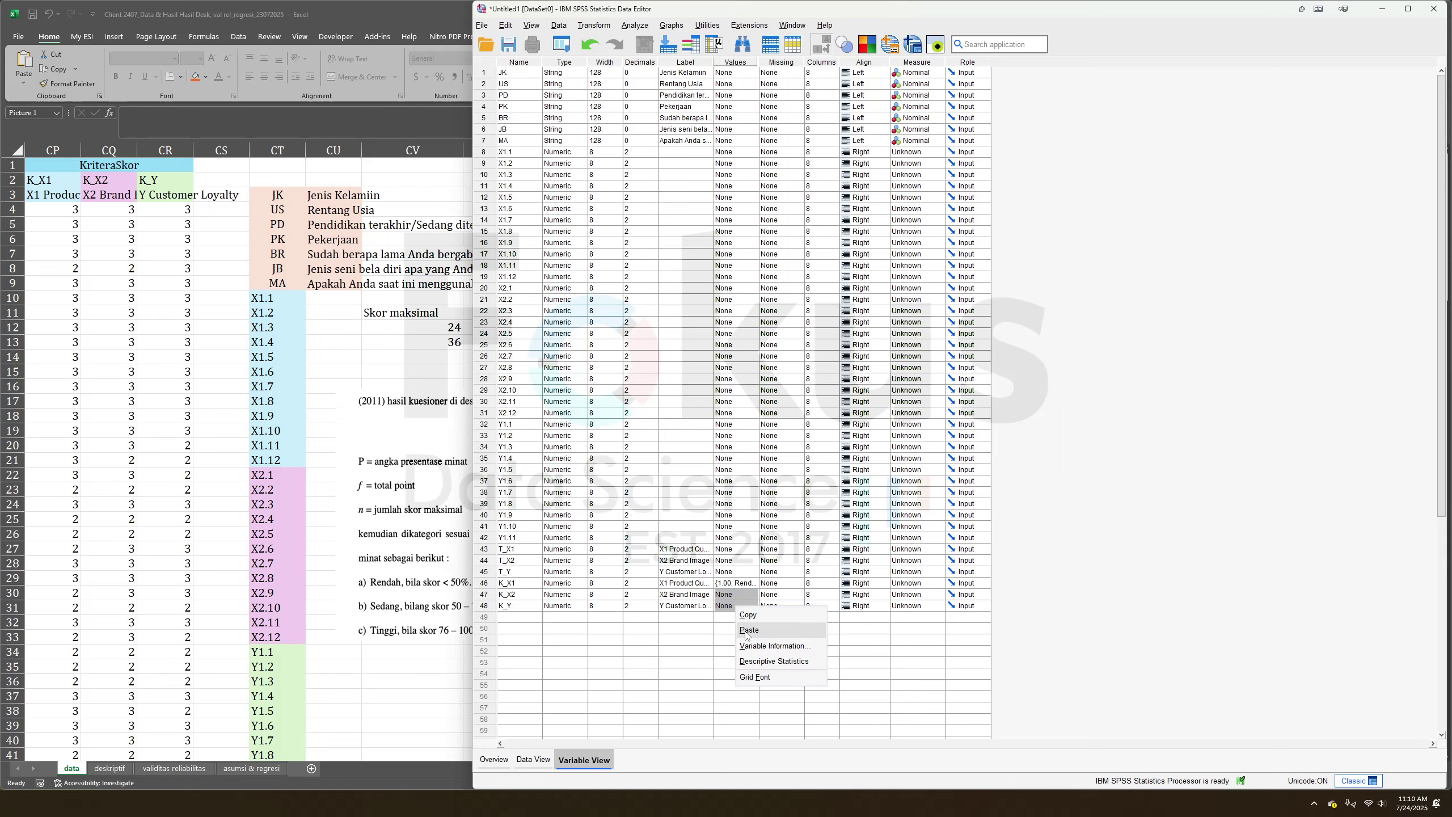
left_click(749, 629)
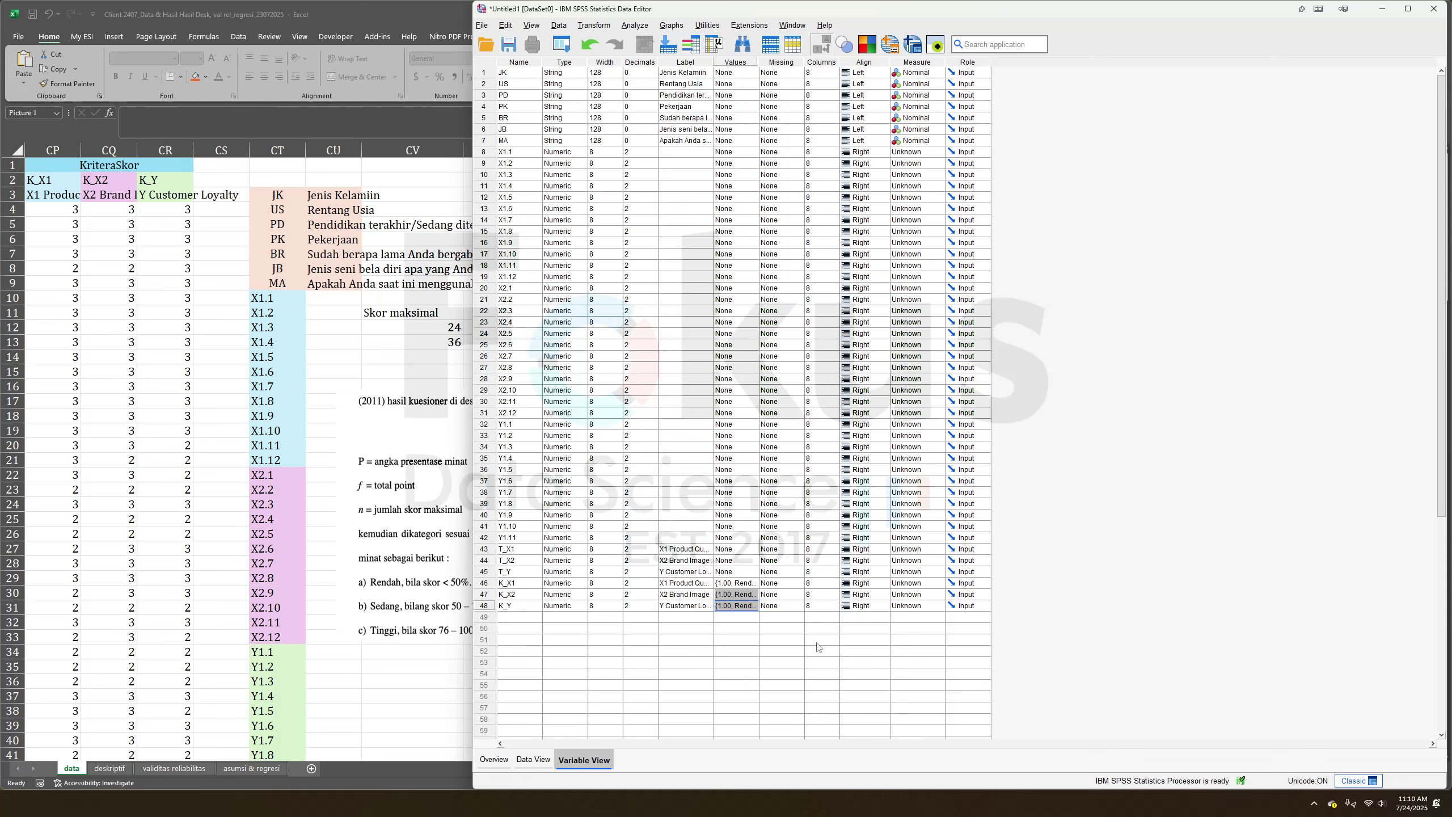
Show the SPSS data grid and copy the respondent and score data AW4:CR153 from the Excel data sheet.
left_click(528, 763)
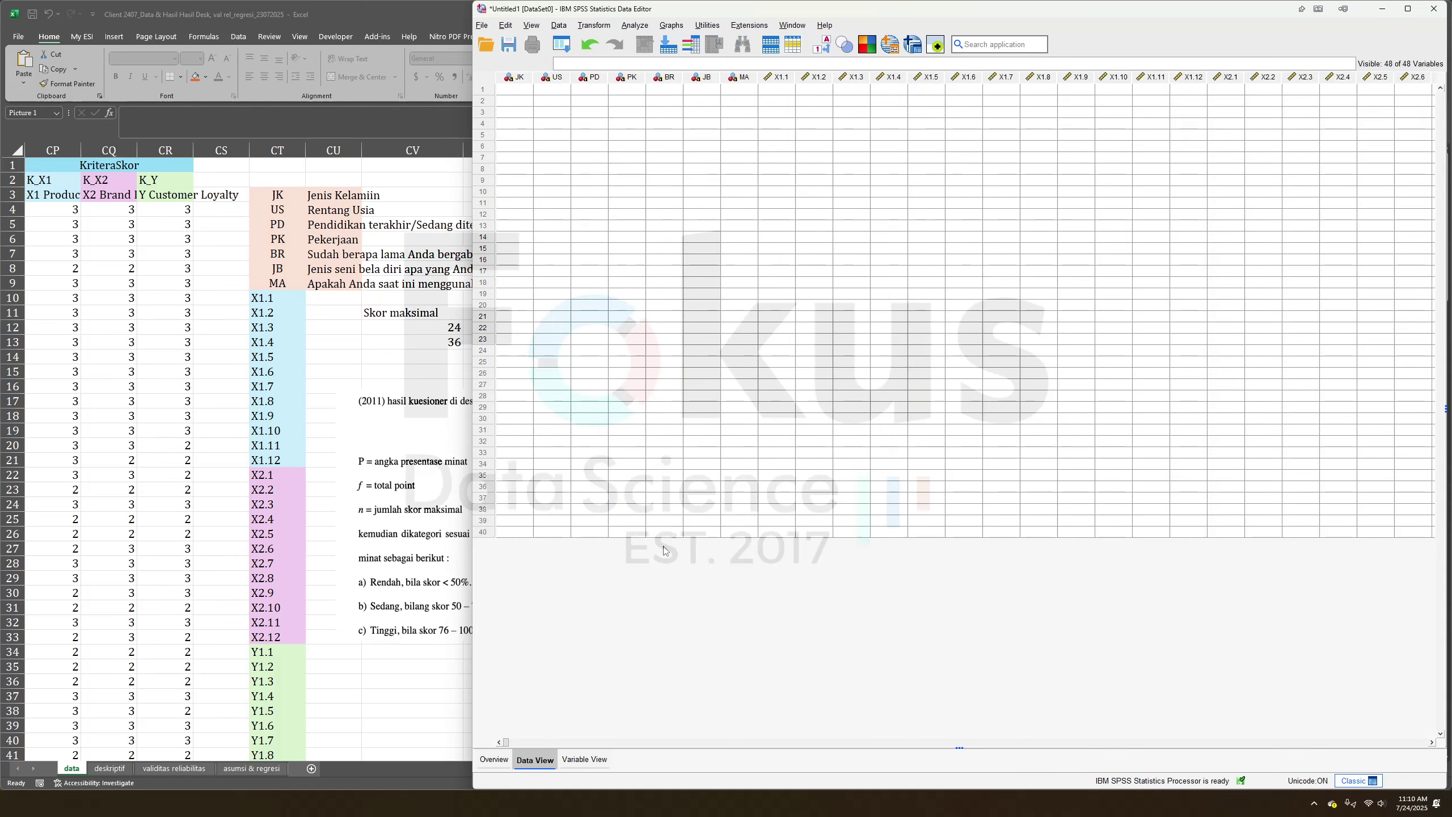
left_click(315, 205)
scroll(418, 382, "left", 15)
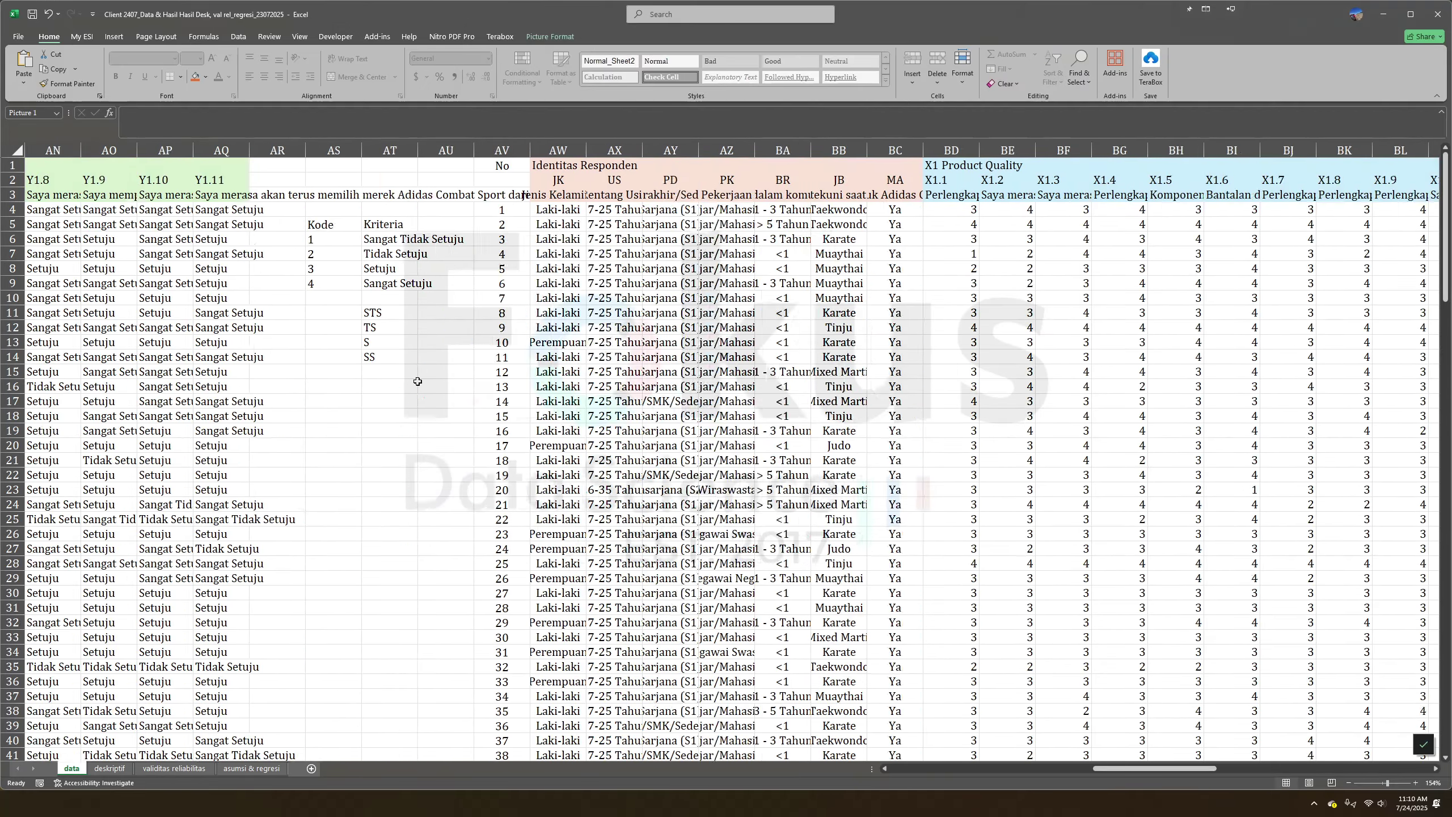
scroll(417, 381, "left", 1)
left_click(719, 210)
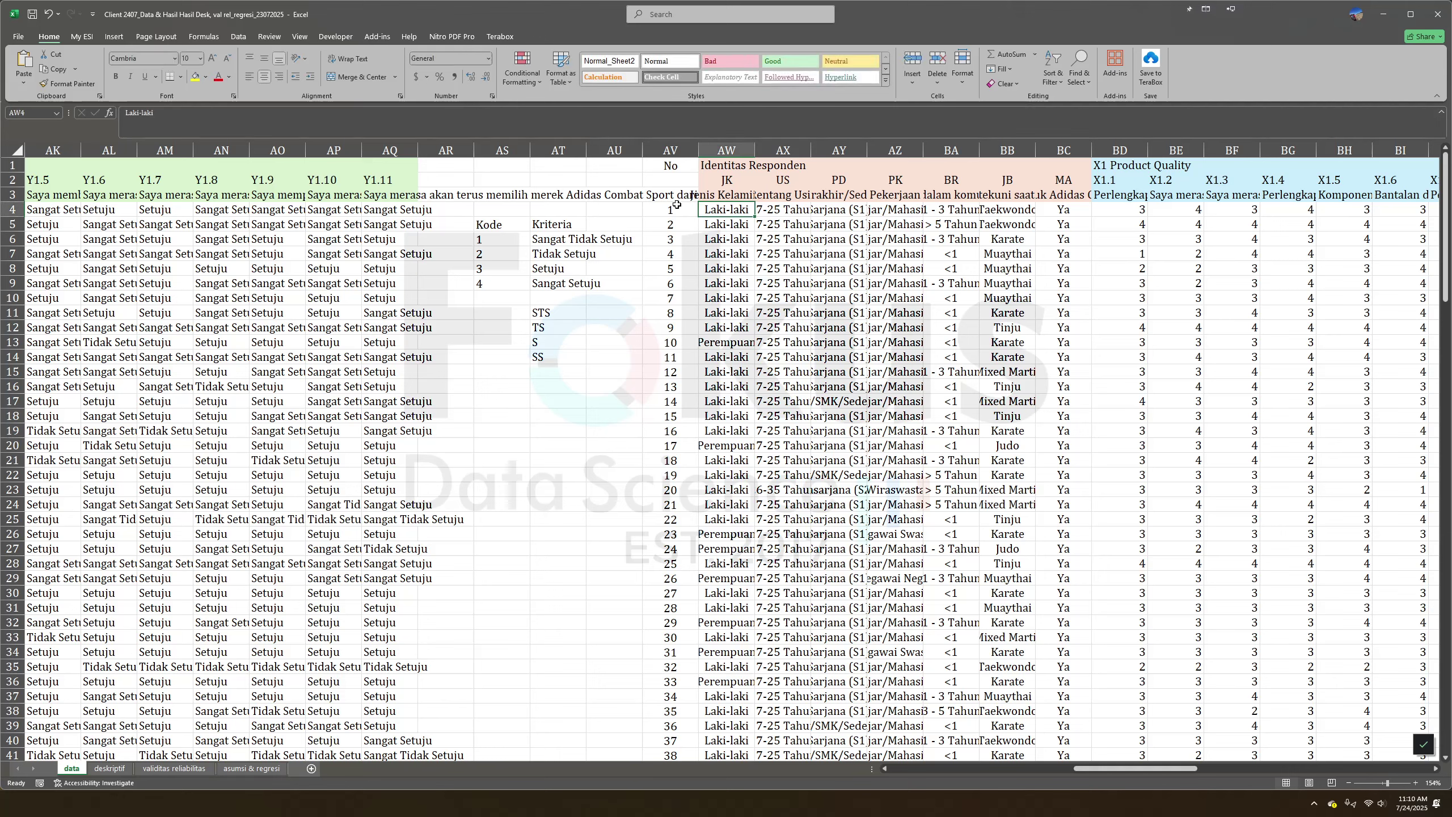
left_click(671, 146)
left_click(680, 211)
left_click(722, 210)
scroll(723, 210, "right", 17)
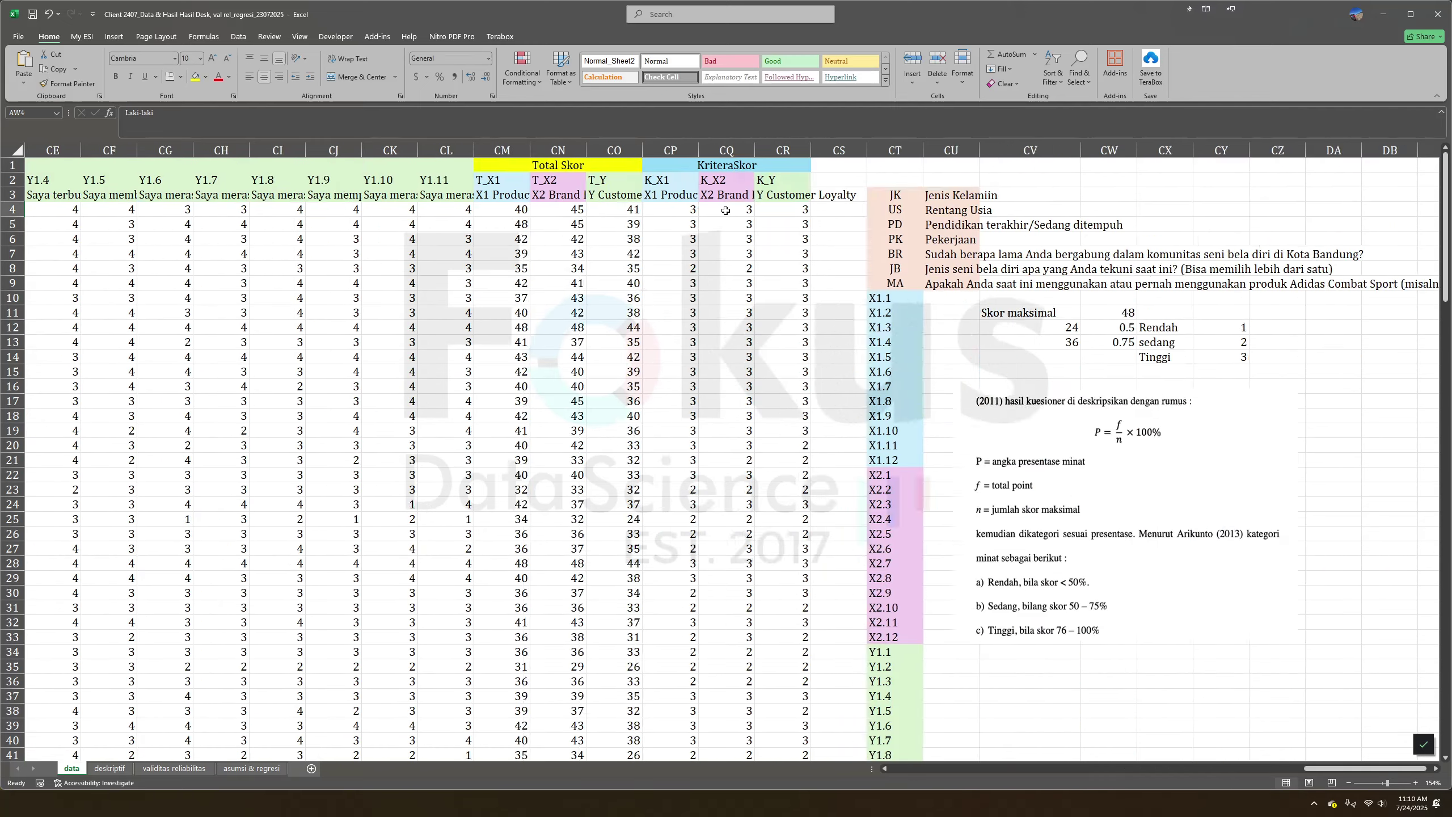
left_click(467, 210, "shift")
key("ctrl+shift+Down")
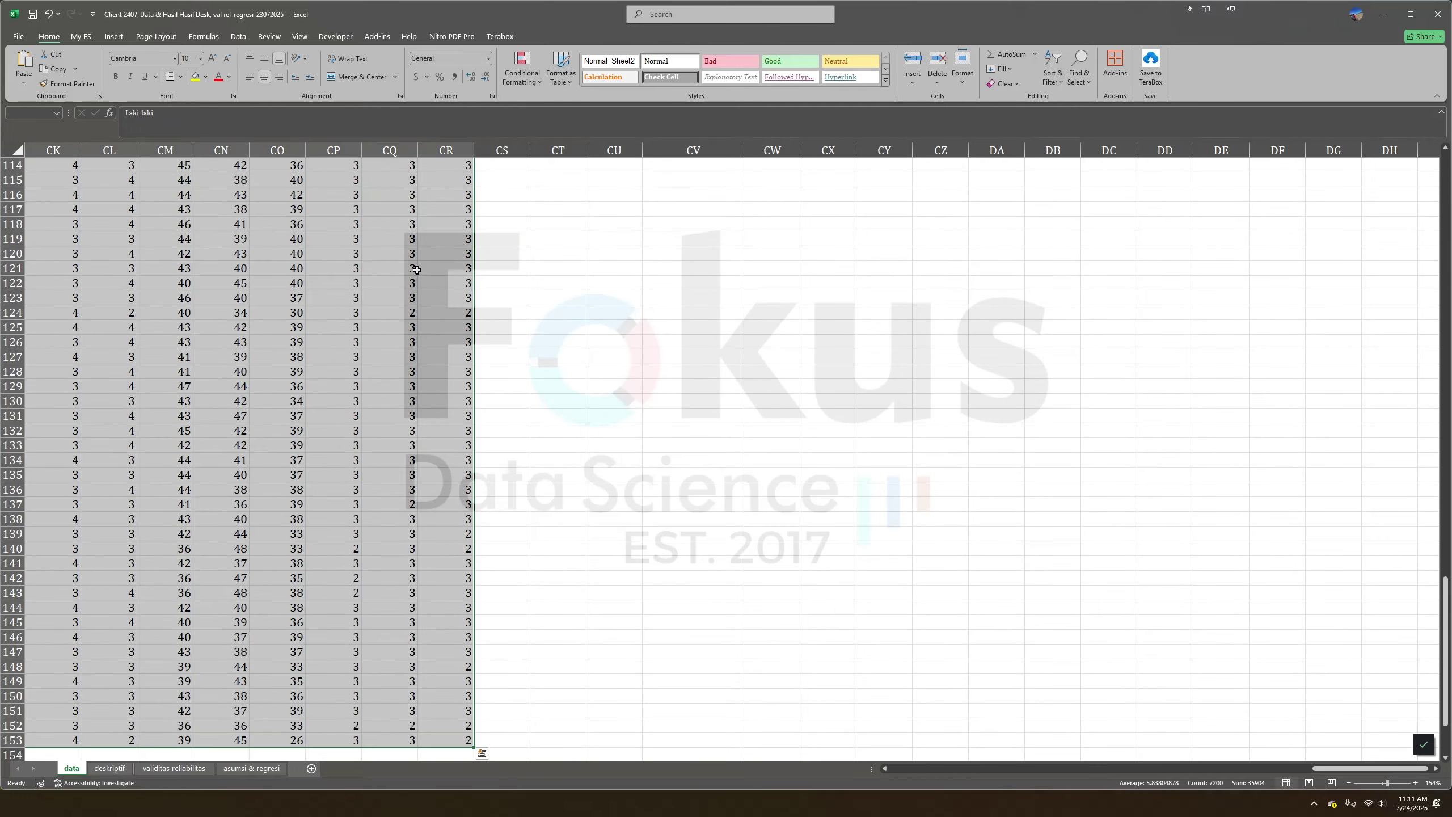
right_click(440, 414)
left_click(469, 453)
key("ctrl+BackSpace")
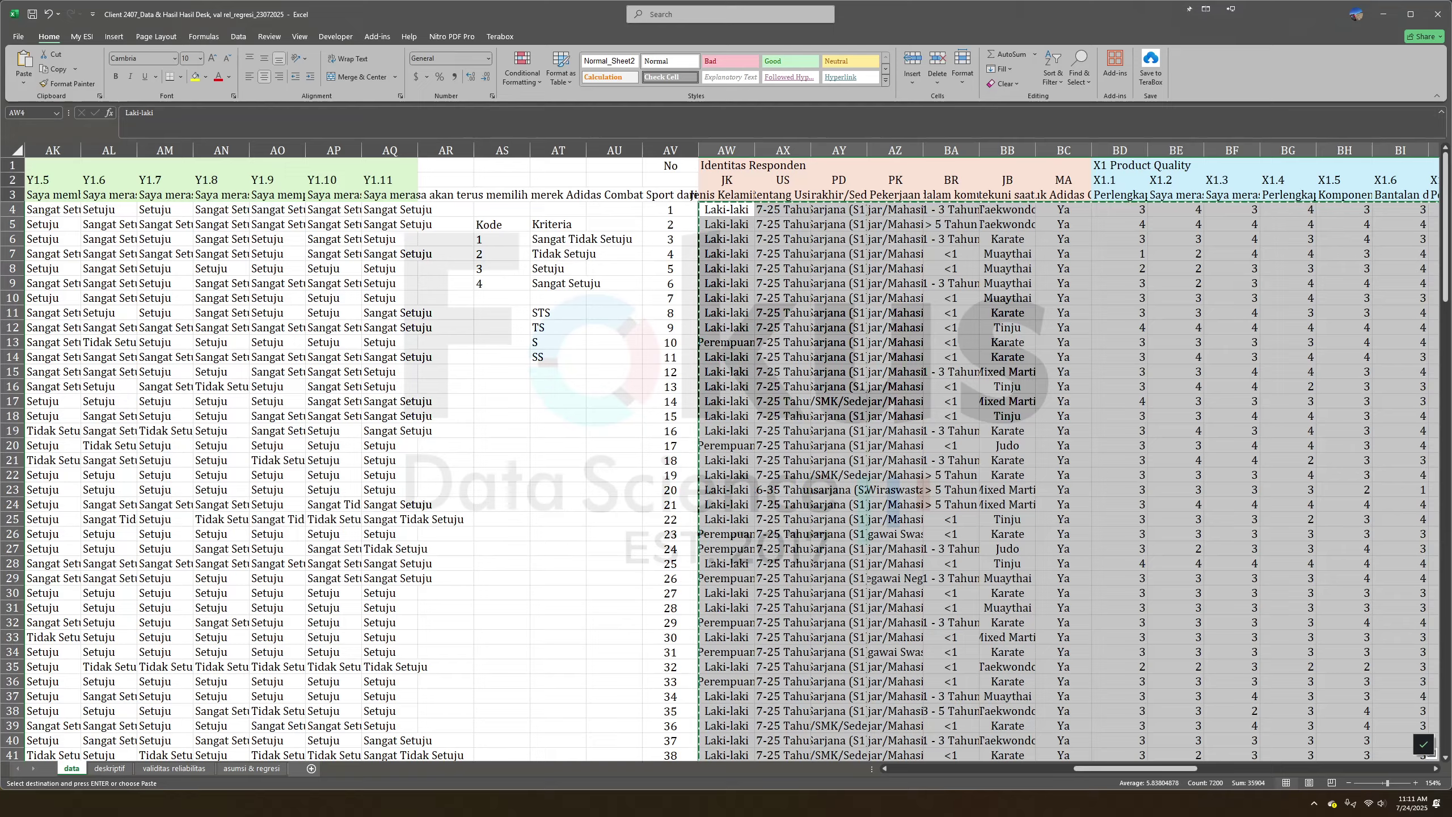
Paste the copied responses into the SPSS data grid from the first JK cell and check the rows through the end.
key("alt+Tab")
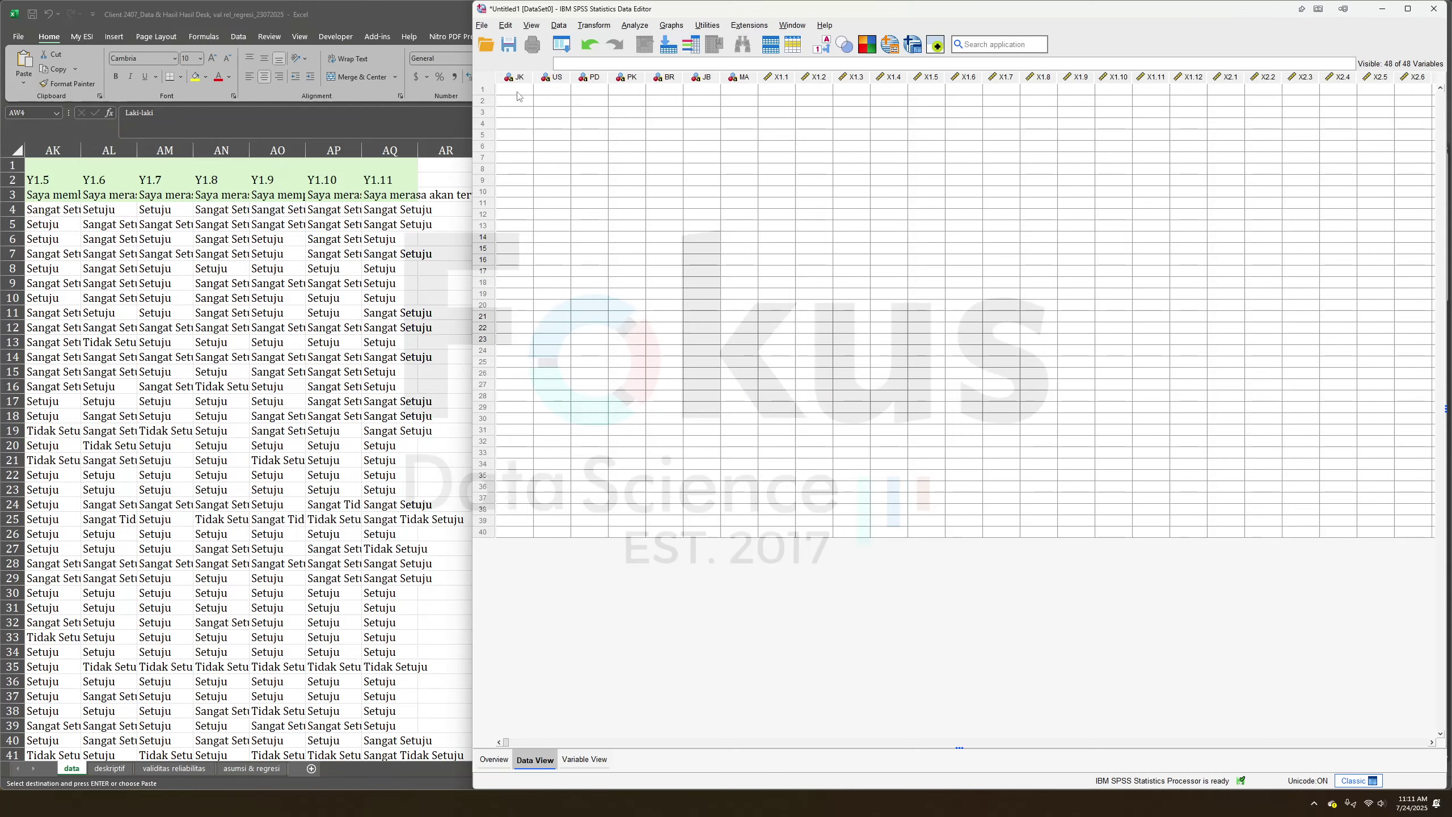
right_click(518, 93)
left_click(566, 155)
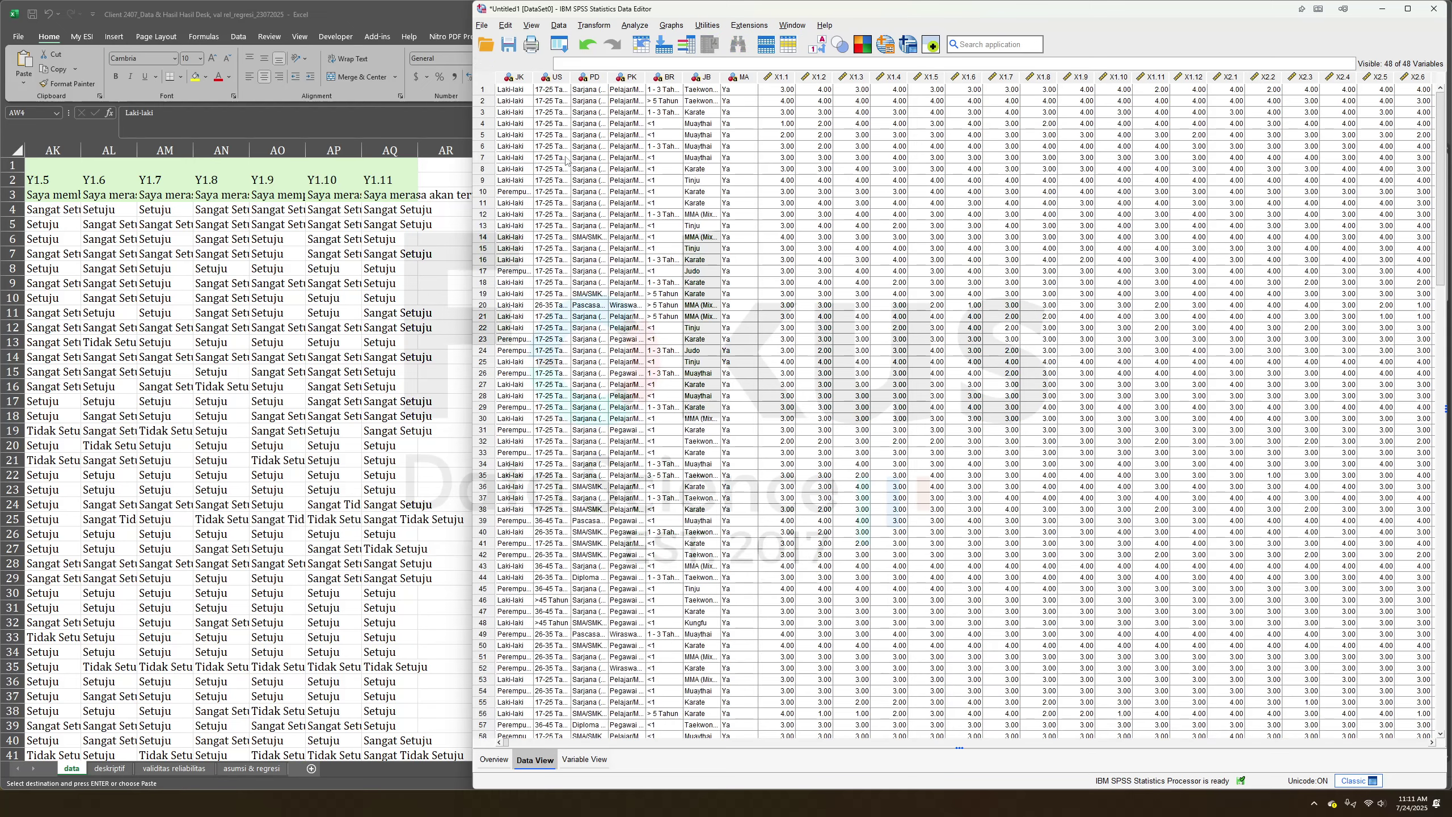
scroll(695, 338, "down", 20)
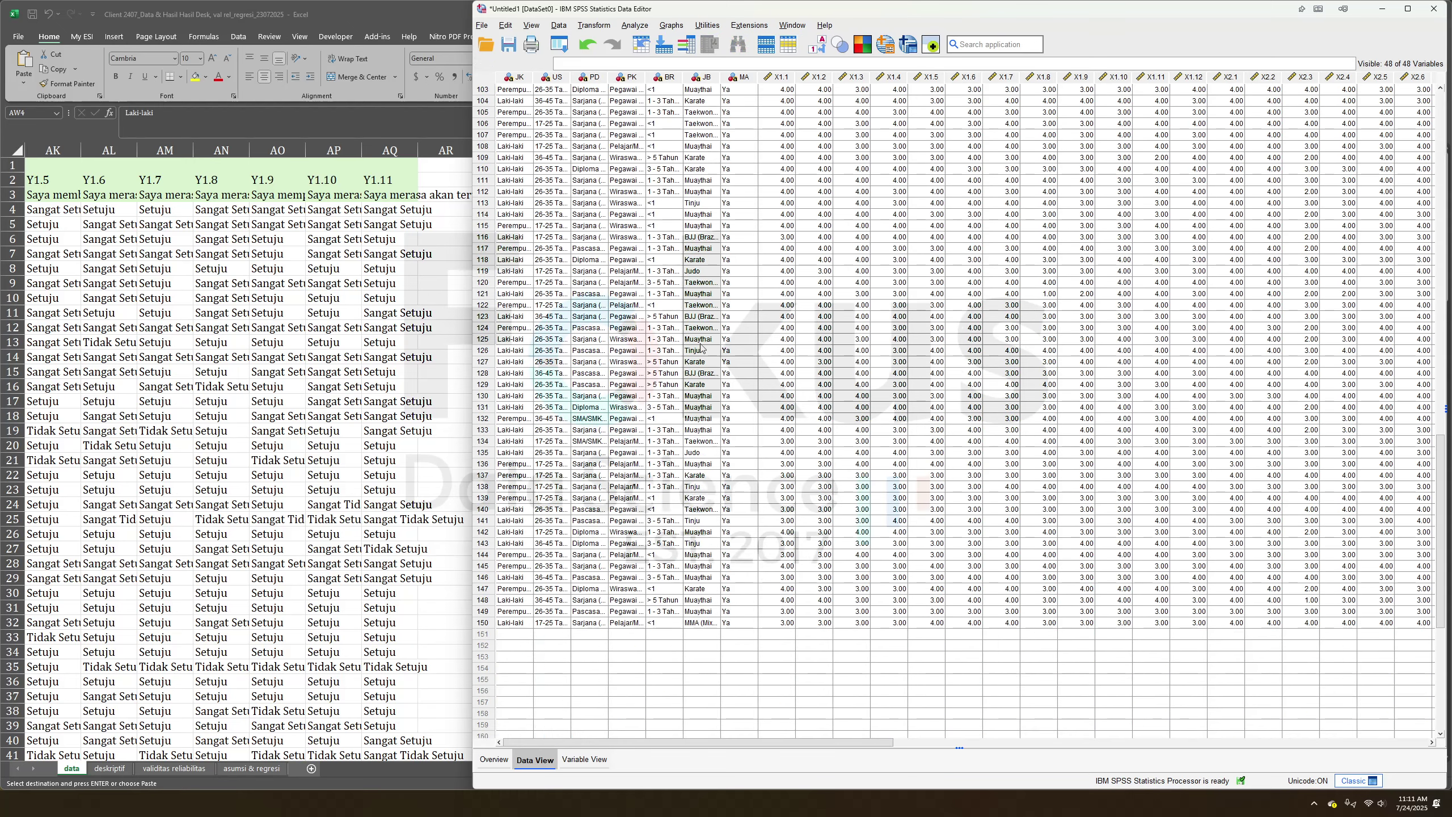
scroll(701, 340, "up", 20)
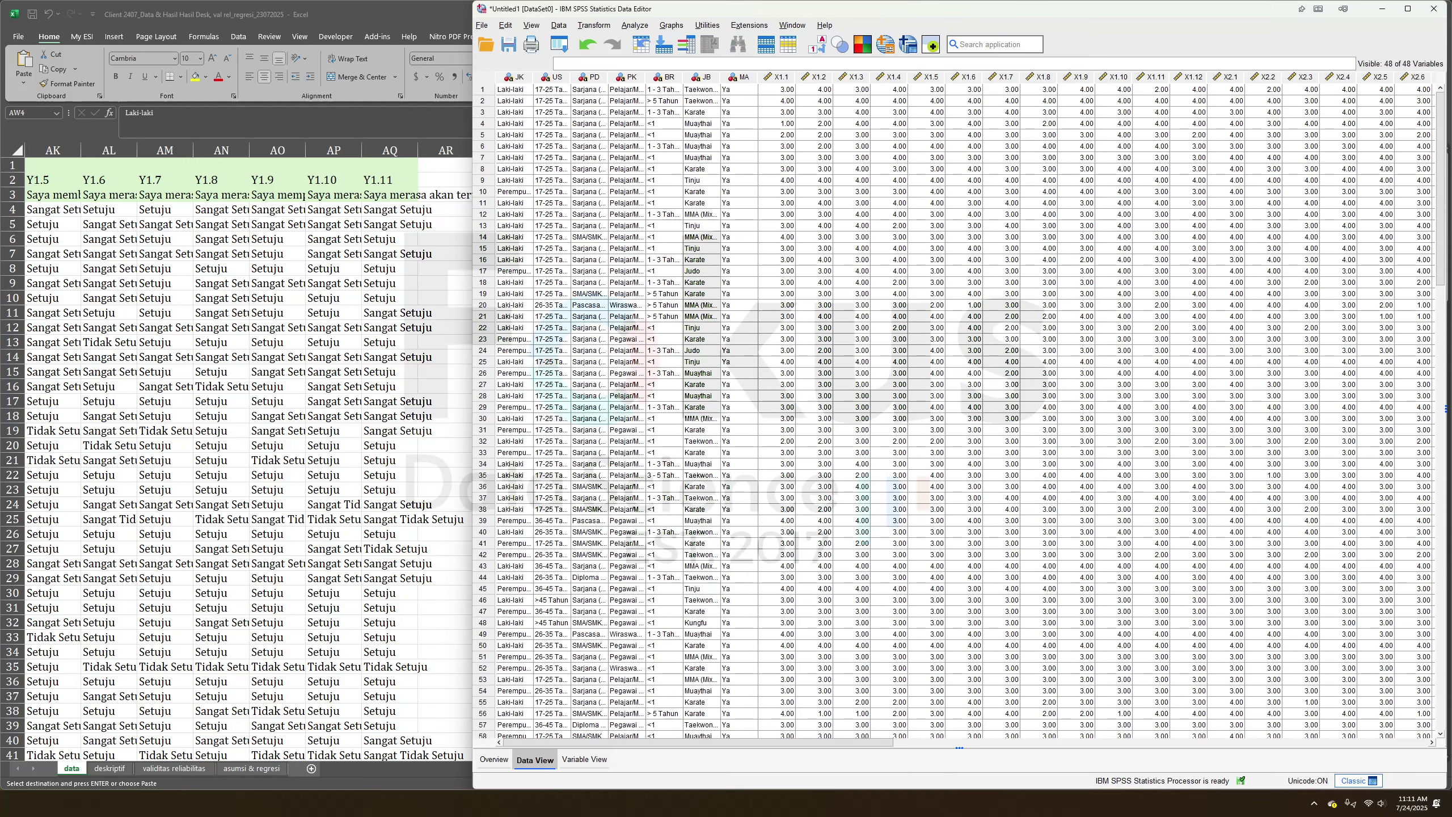
Examine the respondent characteristic frequency tables in columns I to K of the deskriptif sheet in Excel.
left_click(100, 767)
left_click(112, 770)
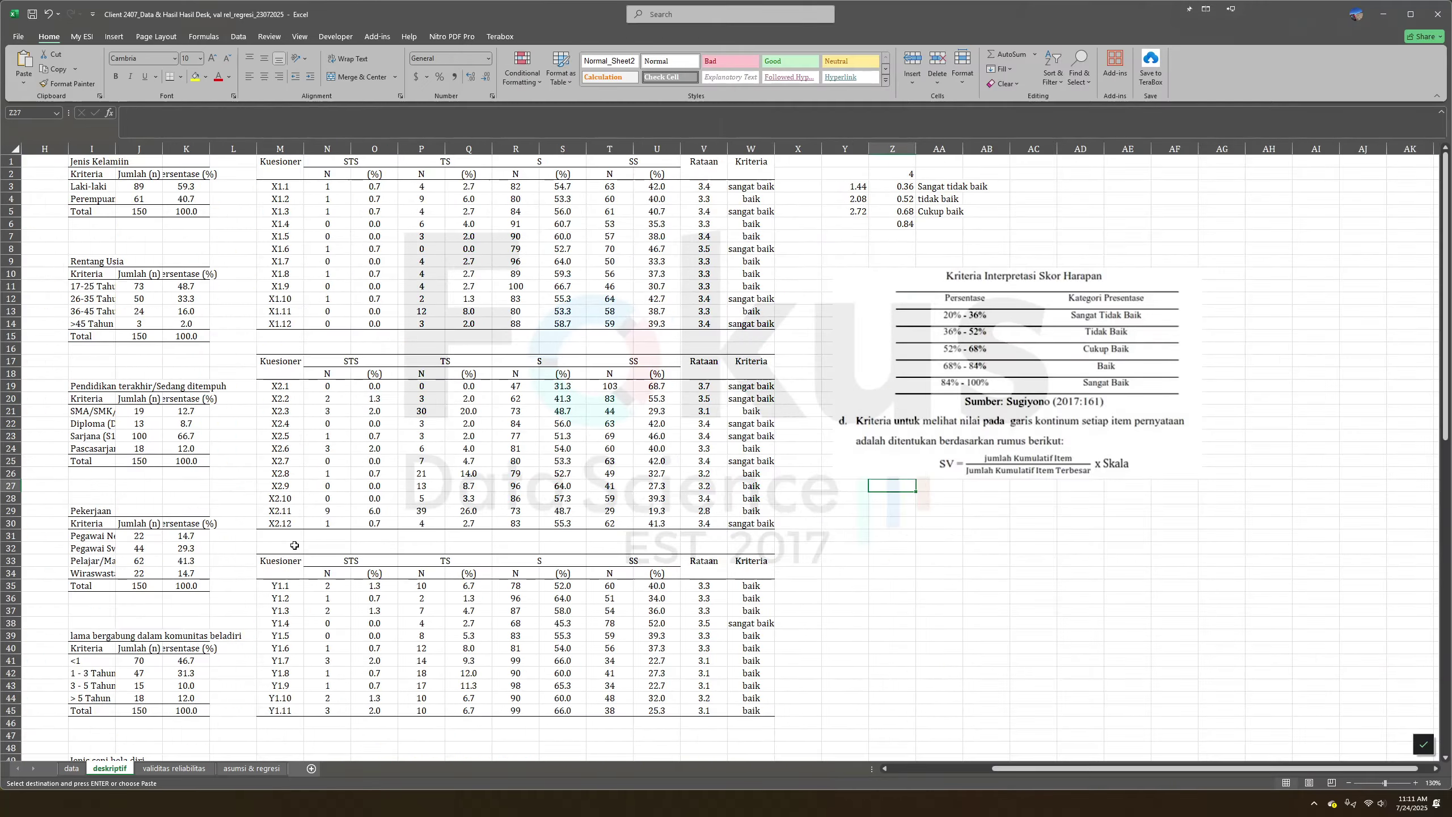
scroll(361, 524, "left", 4)
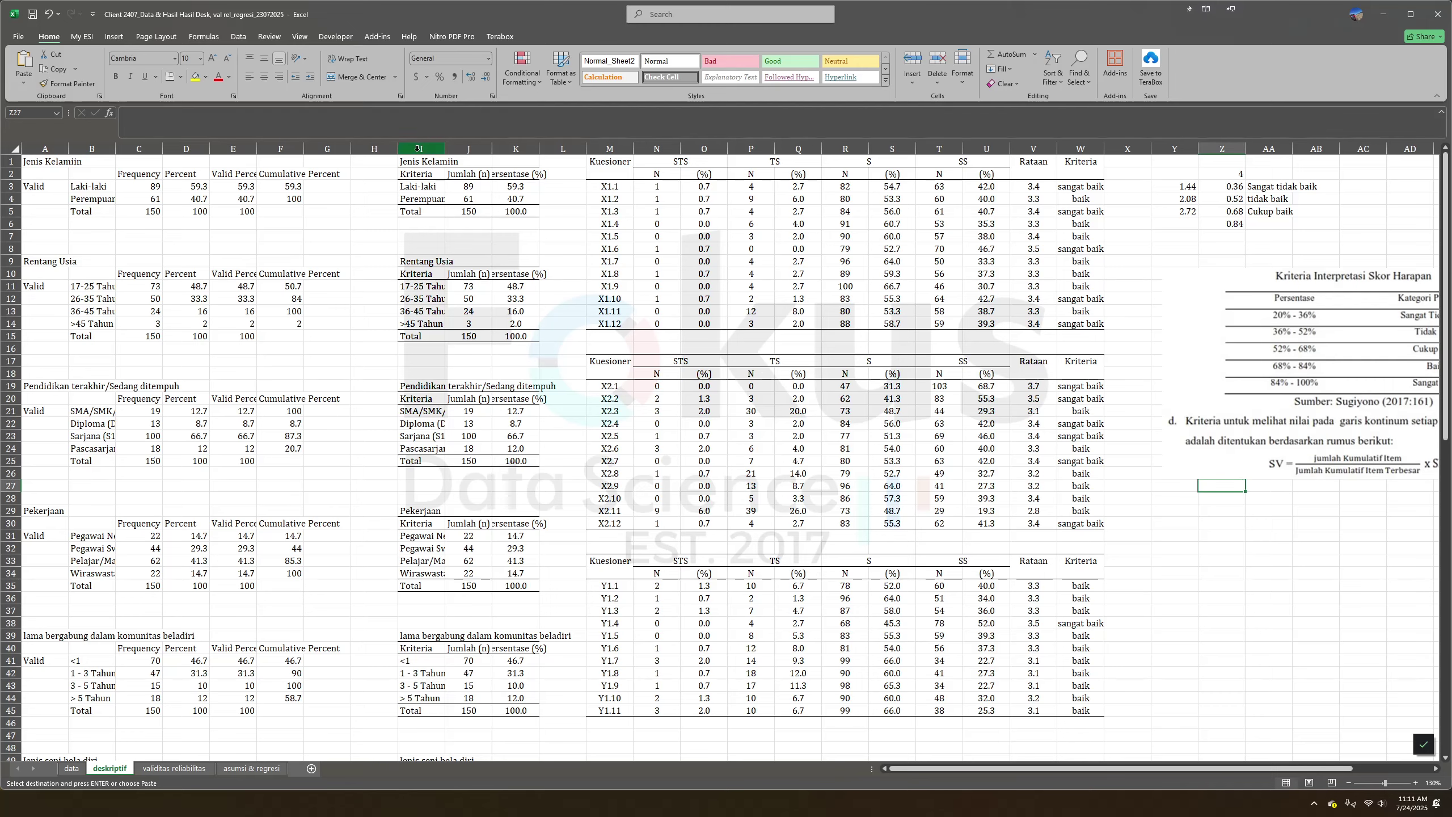
left_click(413, 170)
left_click_drag(421, 148, 515, 148)
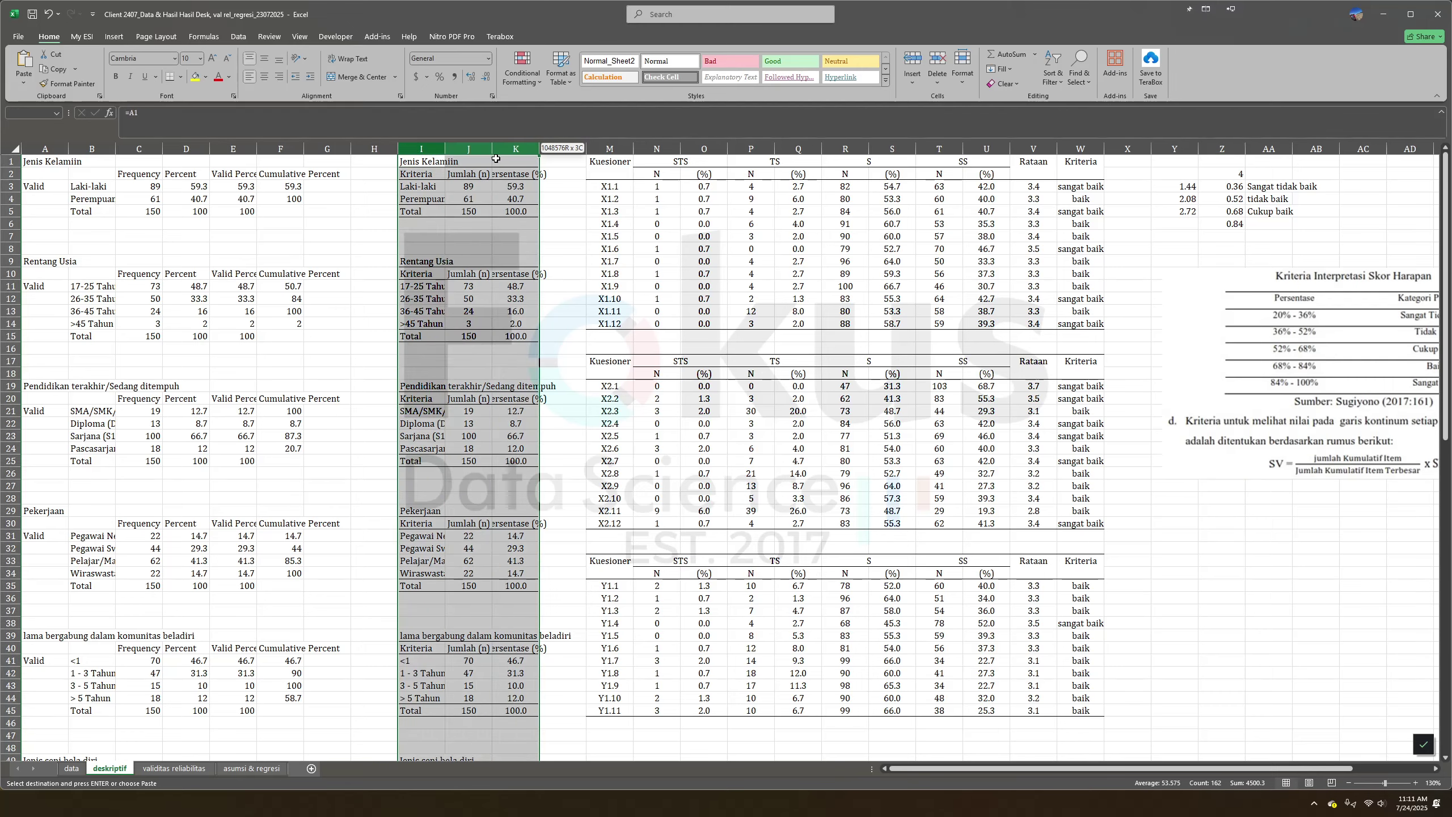
scroll(421, 441, "down", 1)
scroll(421, 441, "down", 11)
left_click_drag(430, 558, 518, 611)
left_click_drag(416, 668, 546, 749)
left_click_drag(562, 573, 708, 711)
scroll(708, 710, "up", 12)
Review the STS, TS, S and SS answer columns of the X1 questionnaire table on the deskriptif sheet.
left_click(680, 162)
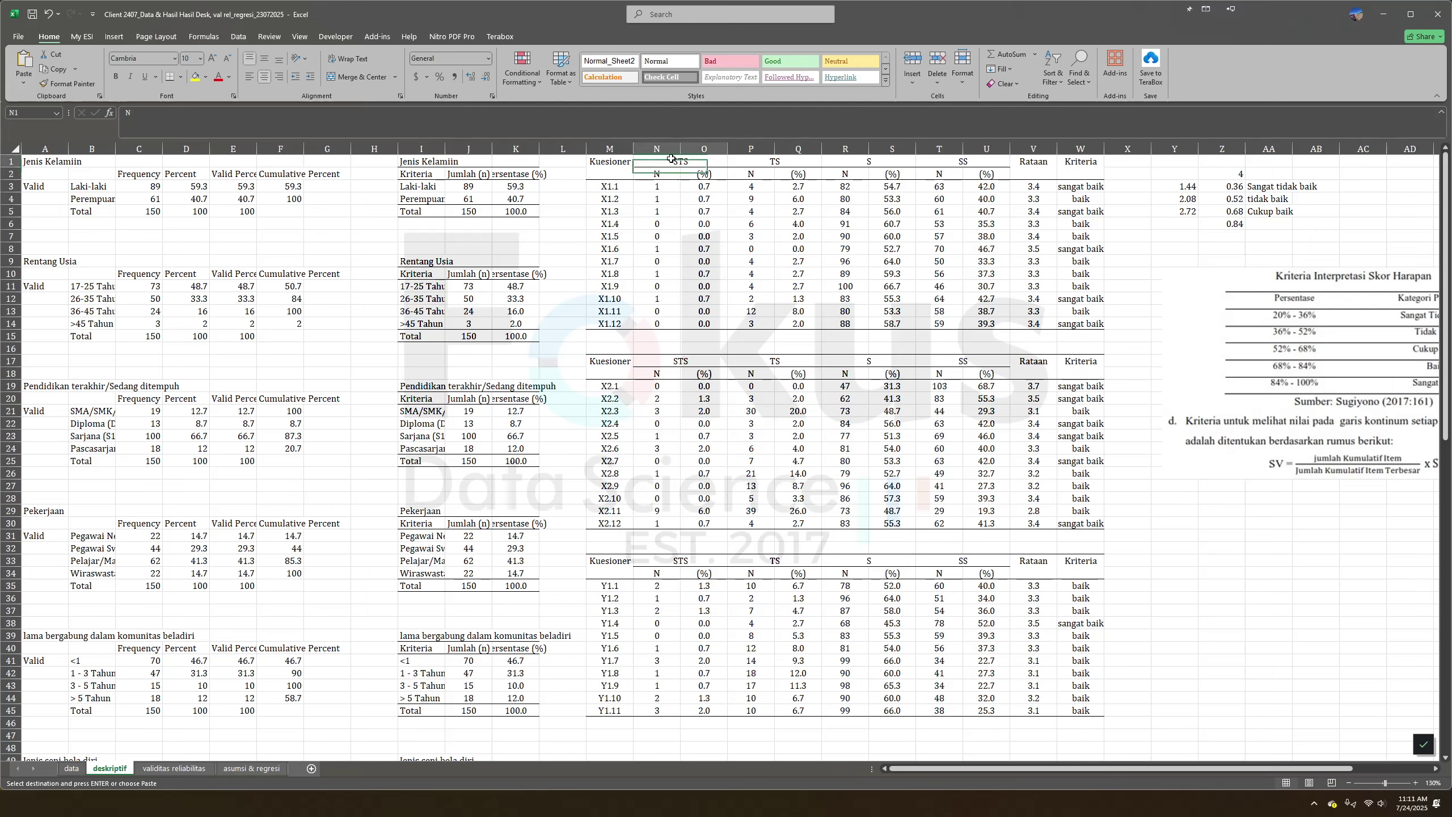
left_click(800, 165)
left_click(872, 159)
left_click(978, 162)
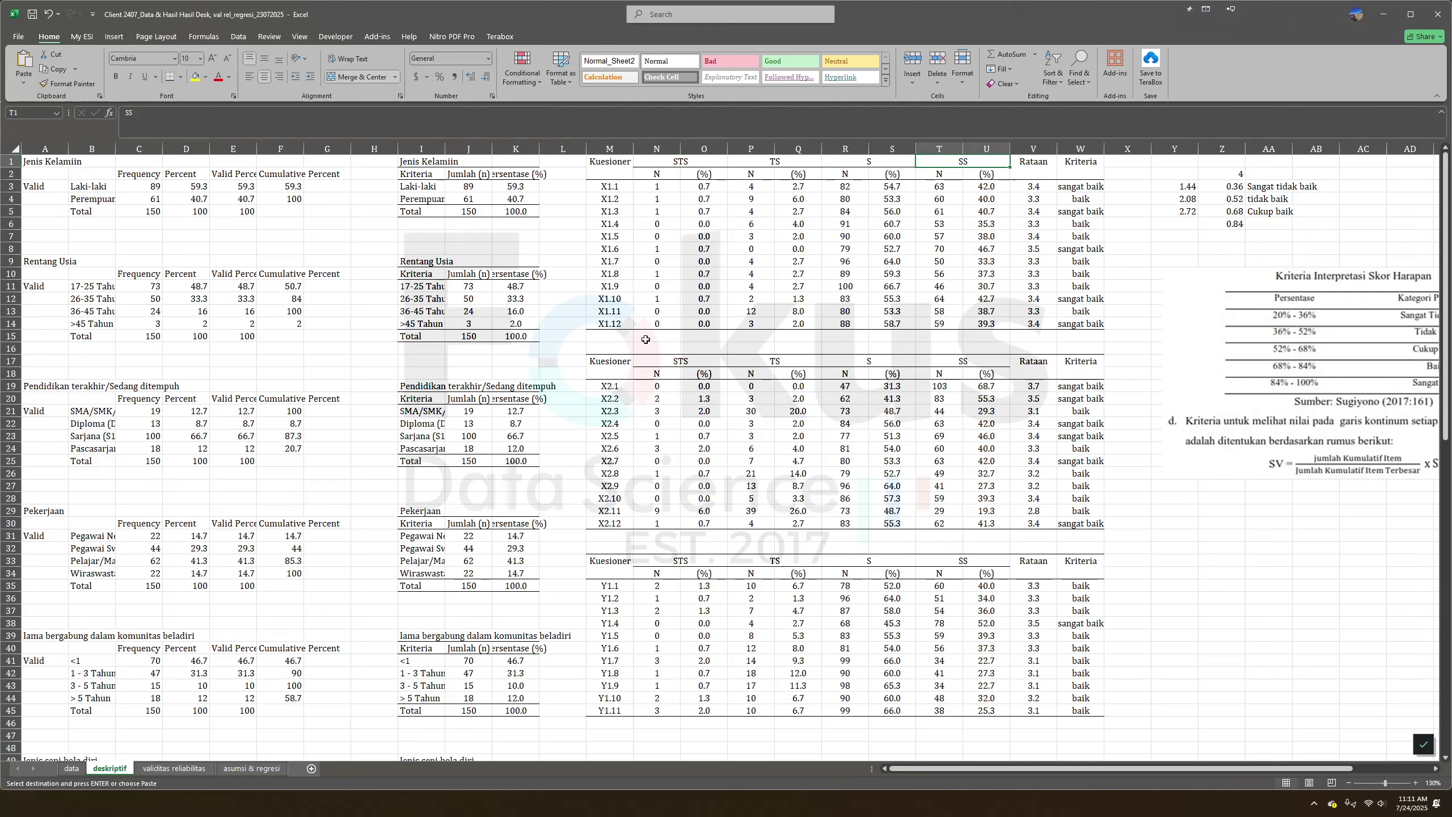
Examine the answer counts and averages in rows 155 to 159 of the data sheet, including the COUNTIF formula in BD155.
left_click(72, 768)
scroll(1060, 674, "down", 20)
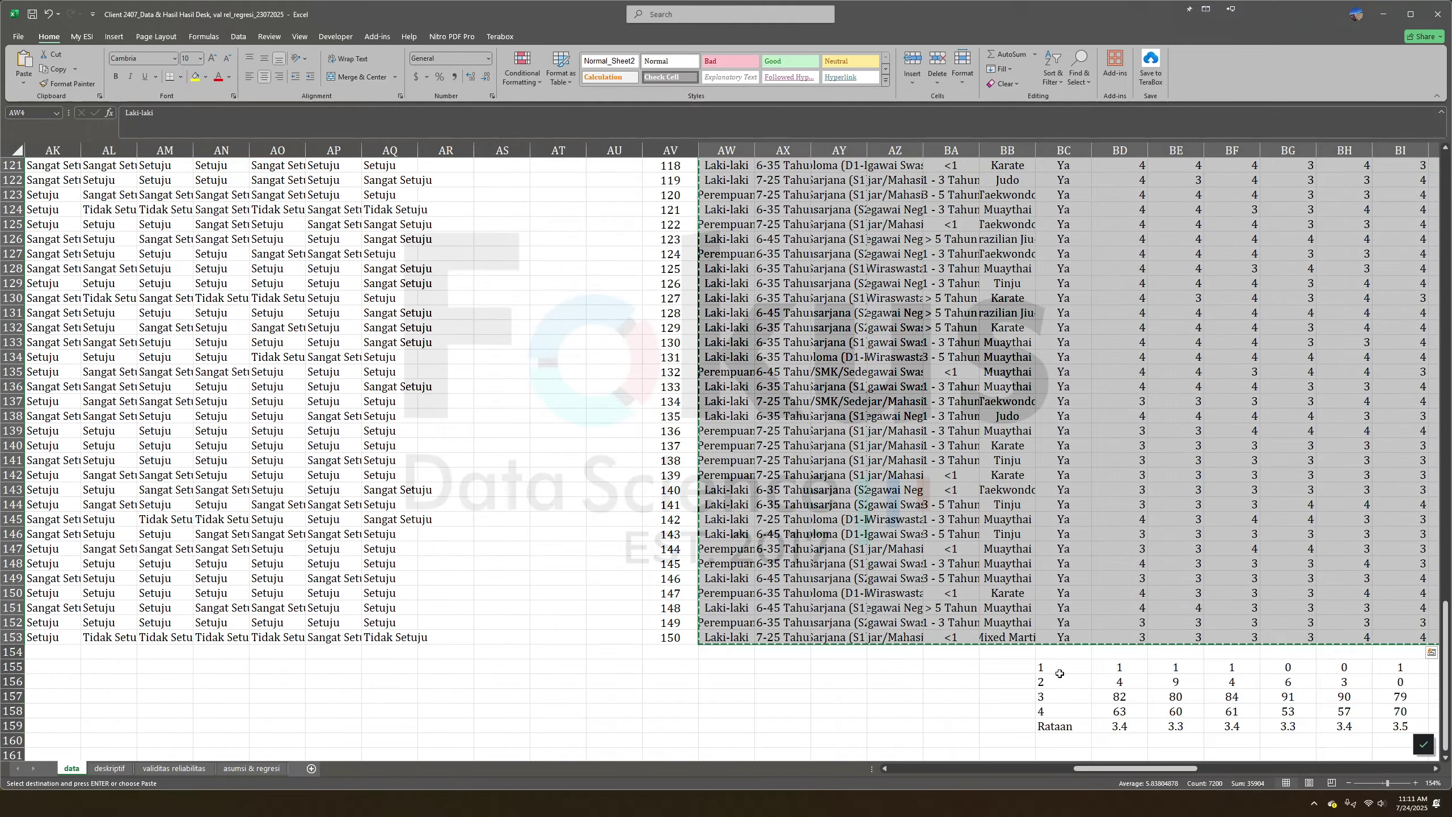
scroll(1059, 674, "down", 2)
left_click(1119, 579)
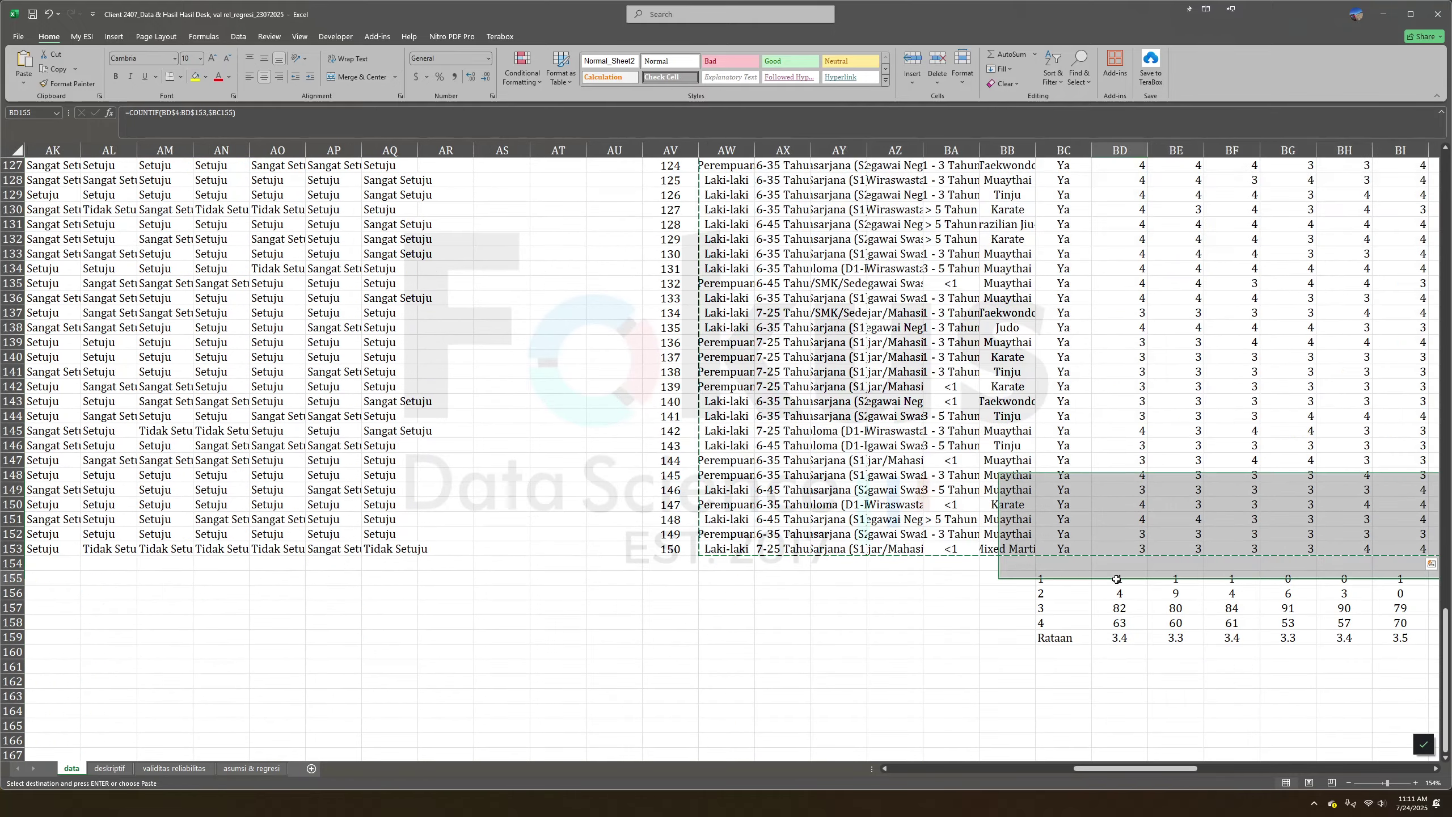
left_click(220, 117)
key("Escape")
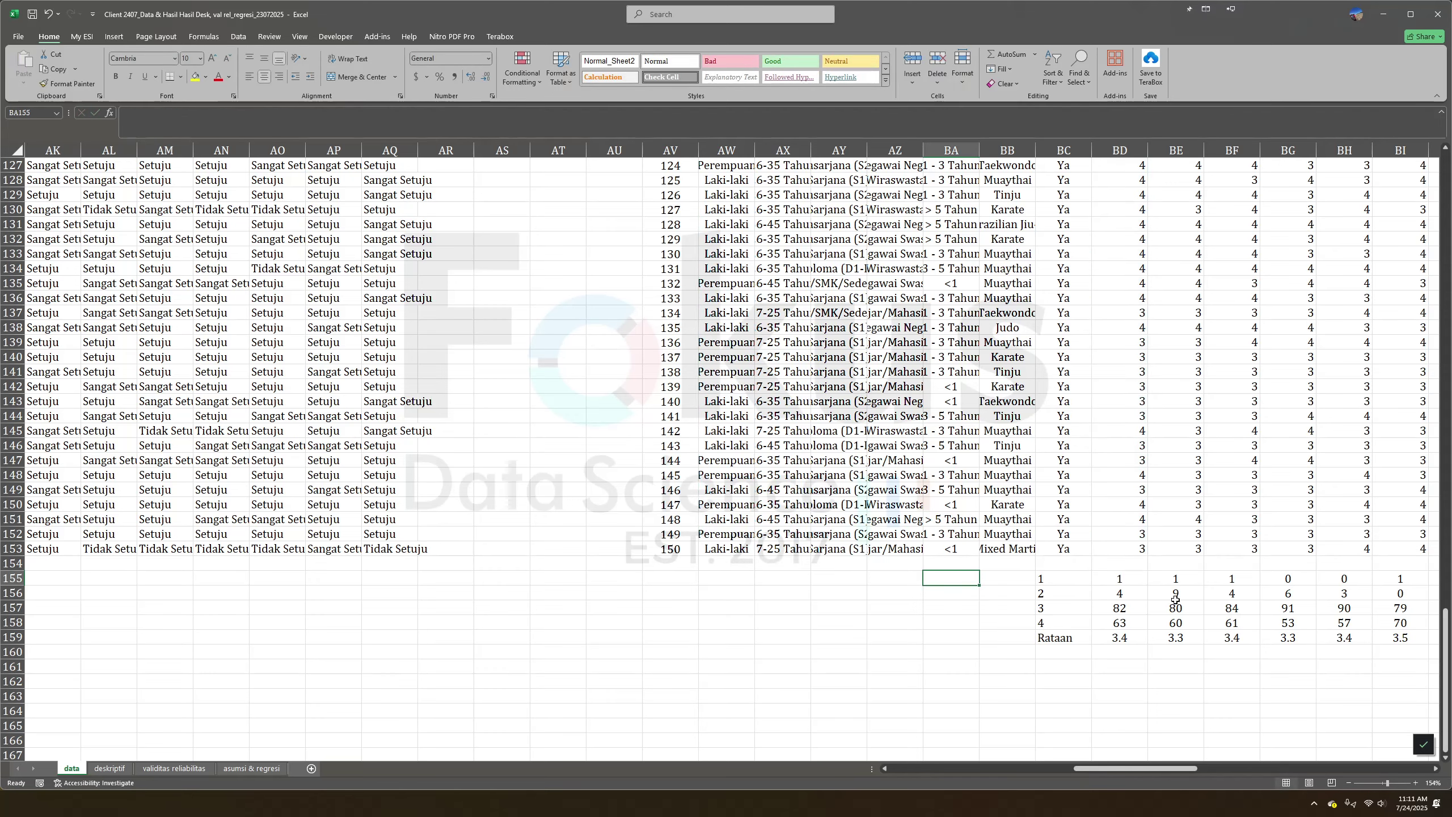
scroll(1122, 577, "right", 3)
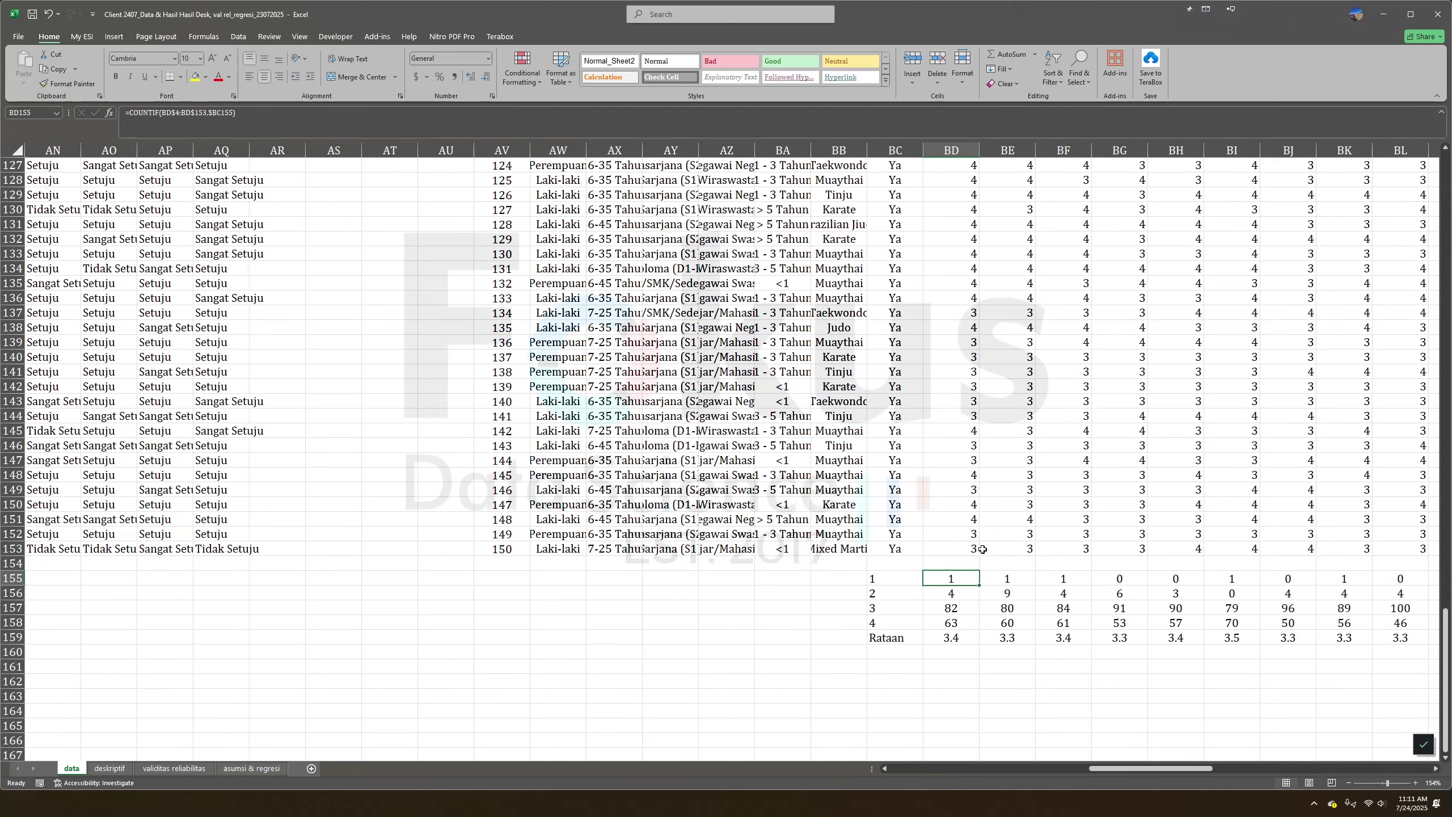
left_click(898, 580)
scroll(972, 486, "up", 20)
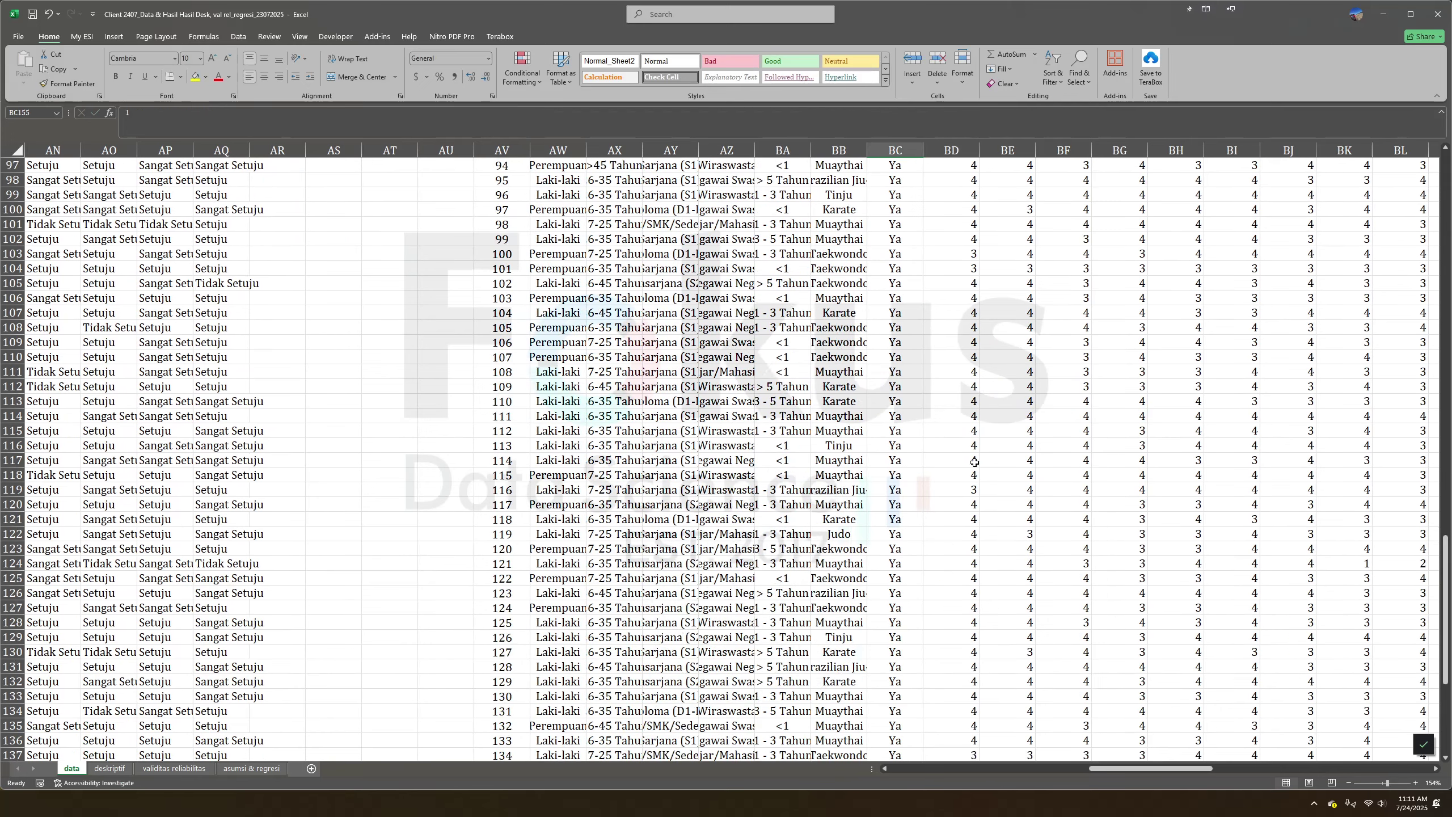
Examine the coded X1.1 scores in column BD of the data sheet, including the IF formula in BD6.
scroll(975, 450, "up", 14)
left_click_drag(961, 210, 954, 636)
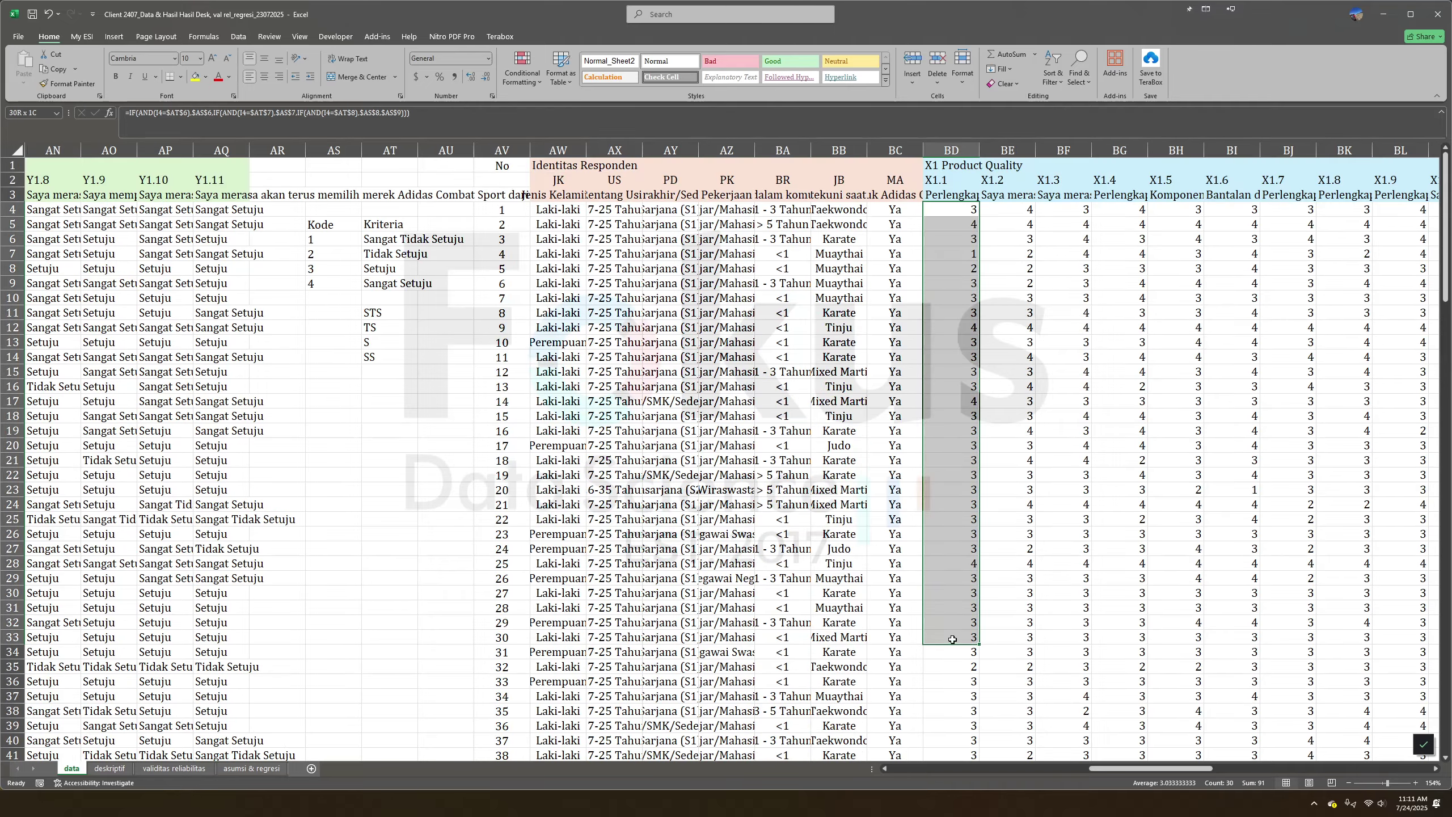
left_click(943, 245)
scroll(949, 366, "down", 20)
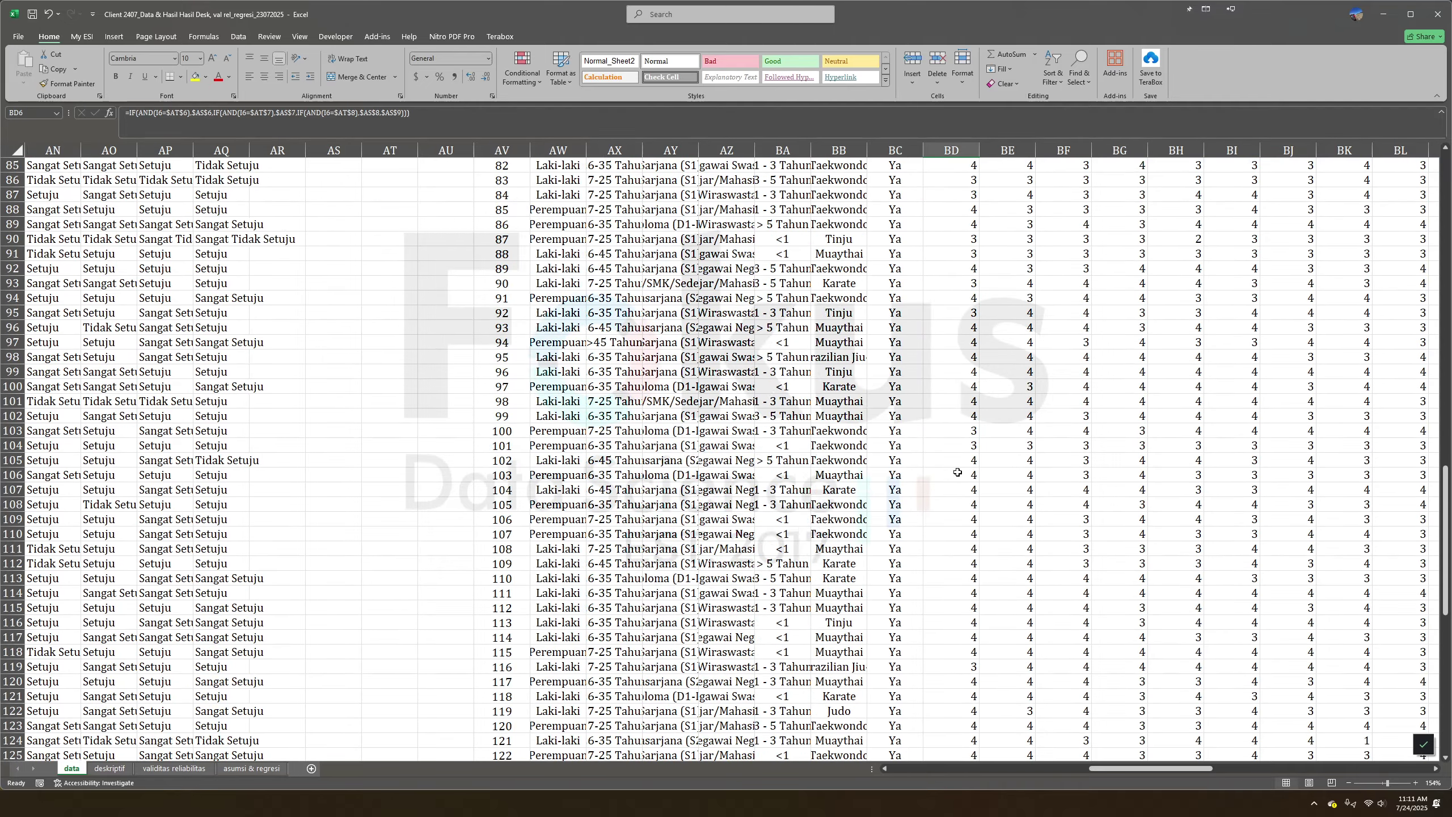
Compare answer codes 1 to 4 in BC155:BC158 with their COUNTIF cells in column BD, and inspect the AVERAGE formula in BD159.
left_click(878, 400)
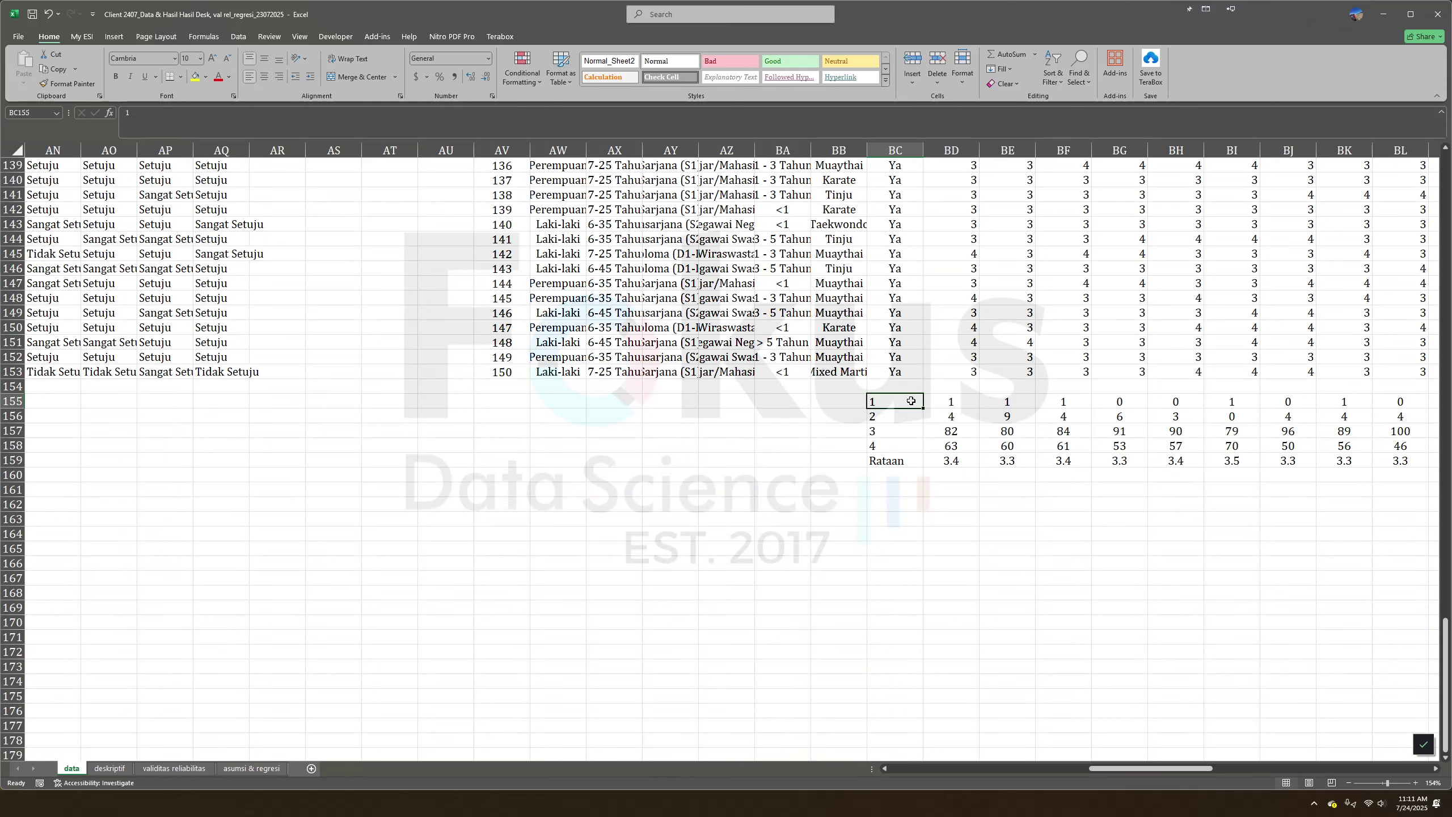
left_click(951, 403)
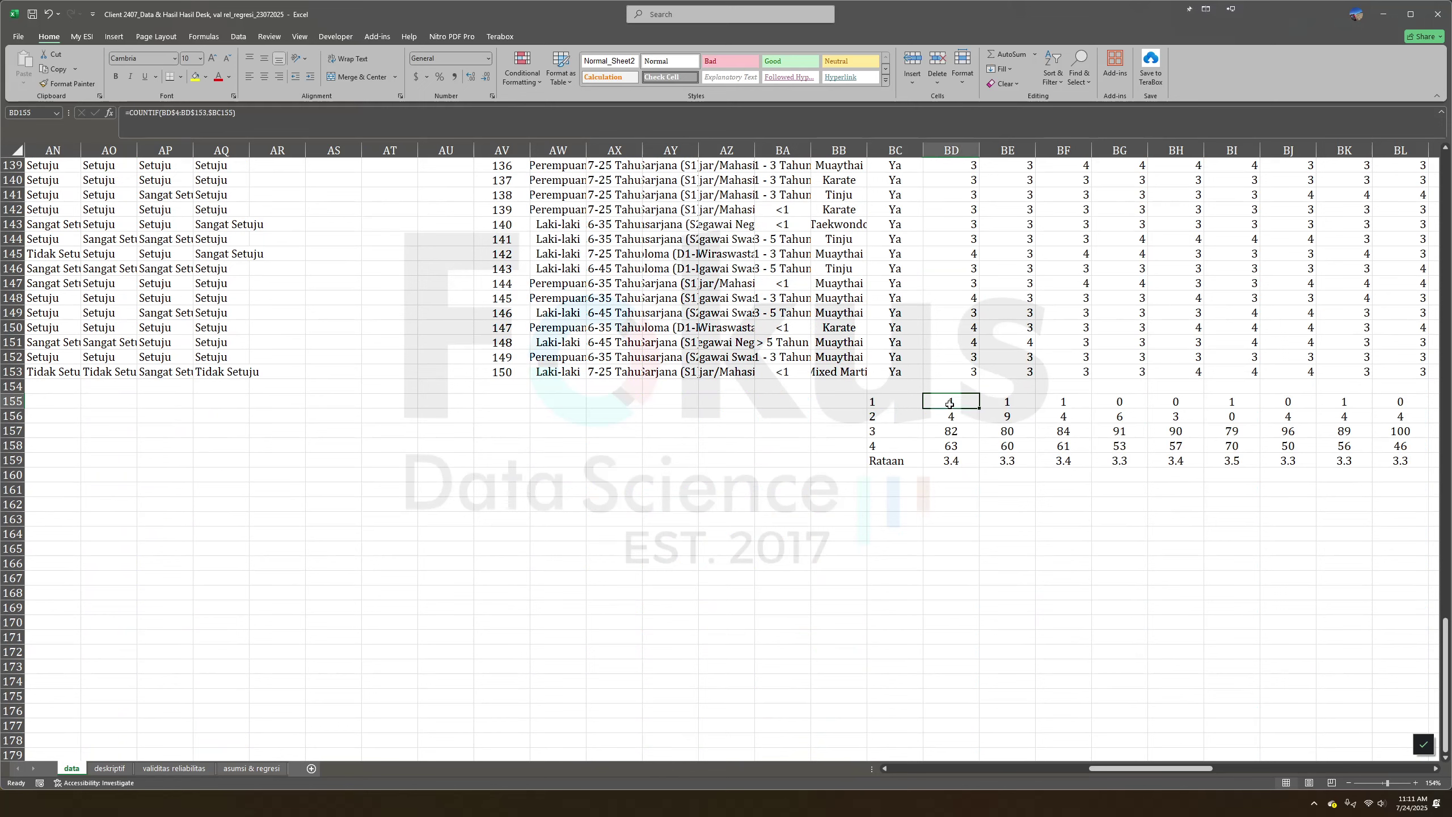
left_click(914, 420)
left_click(962, 420)
left_click(903, 437)
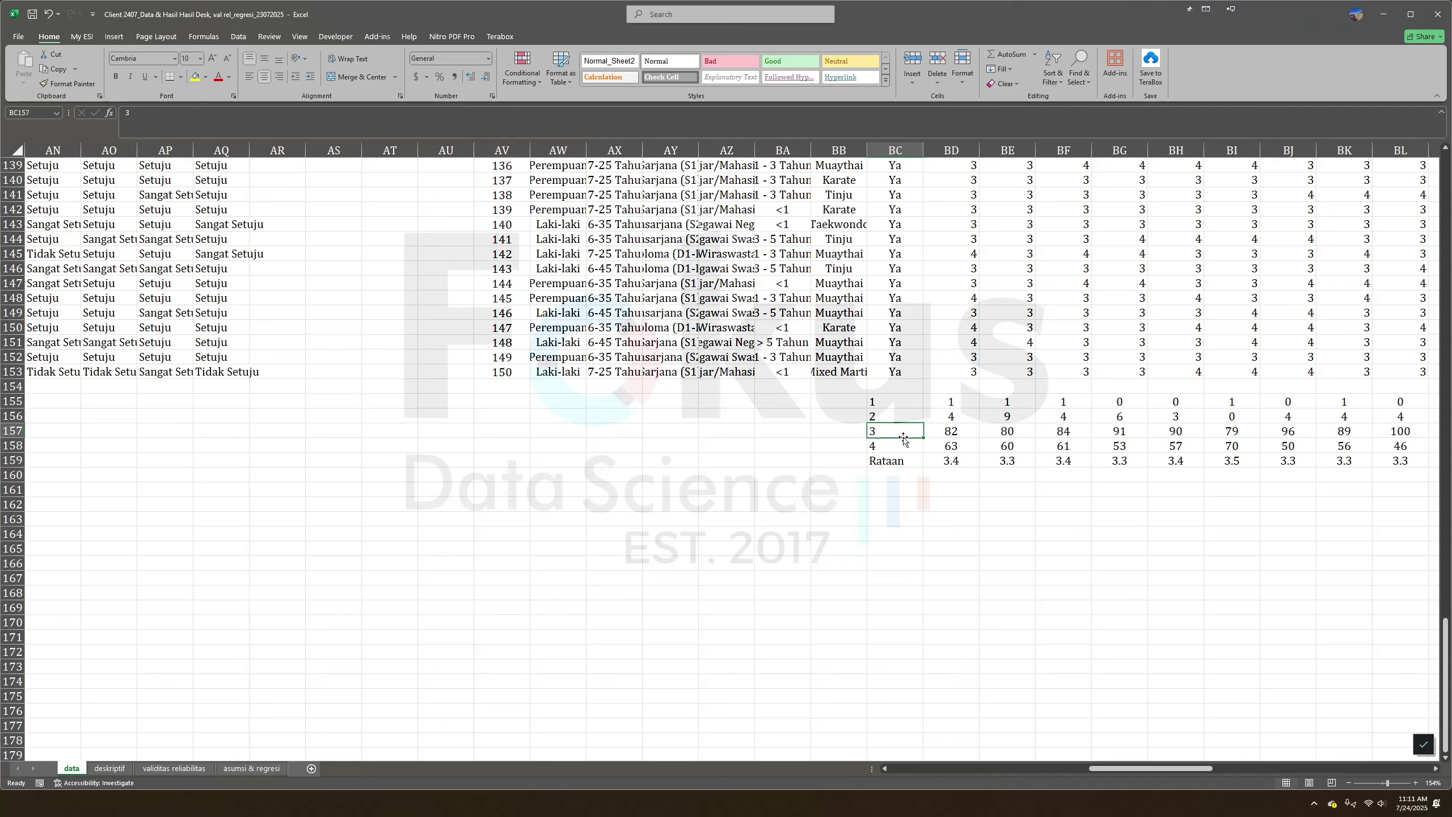
left_click(956, 443)
left_click(911, 449)
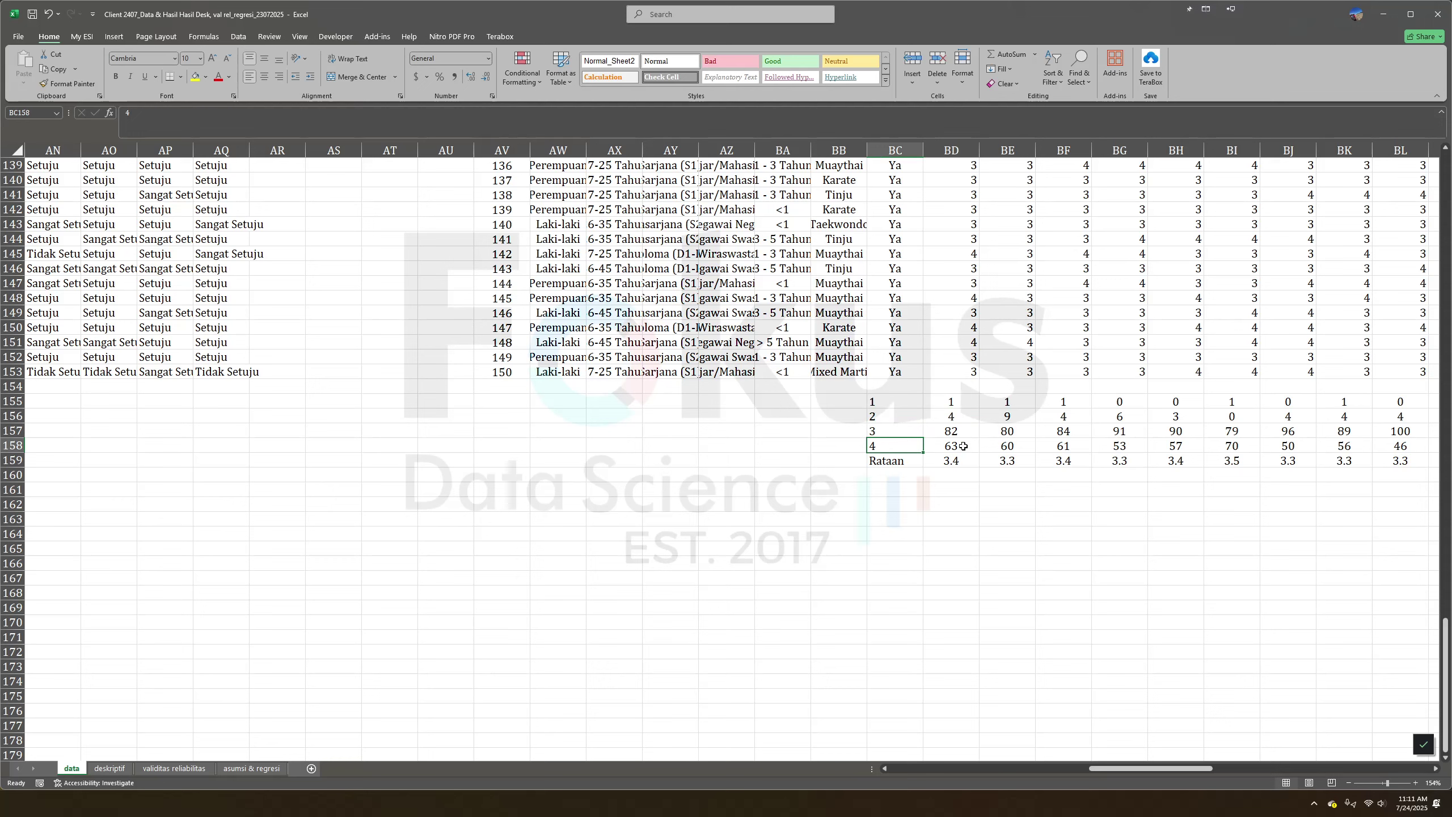
left_click(963, 446)
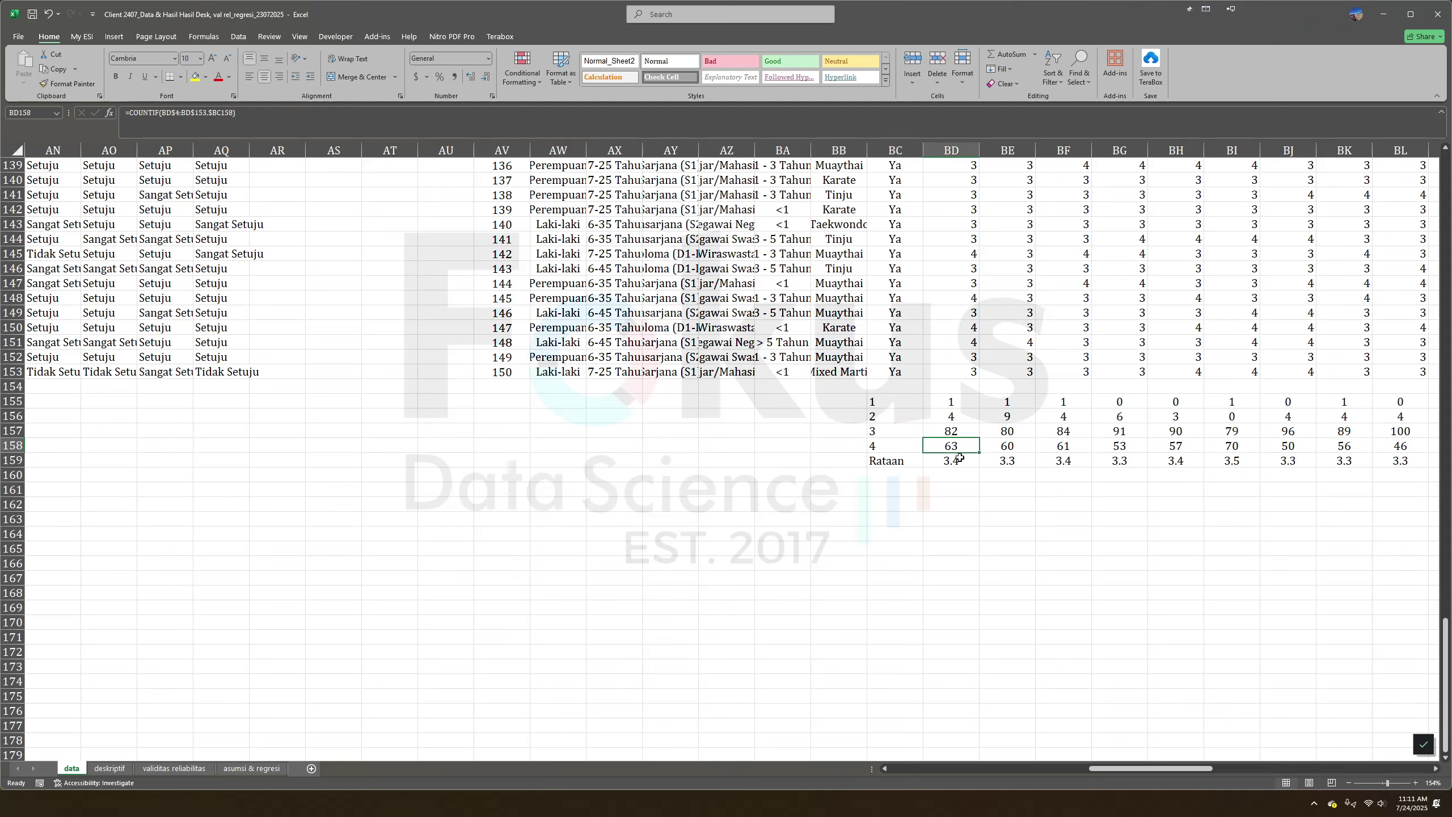
left_click(901, 462)
left_click(962, 466)
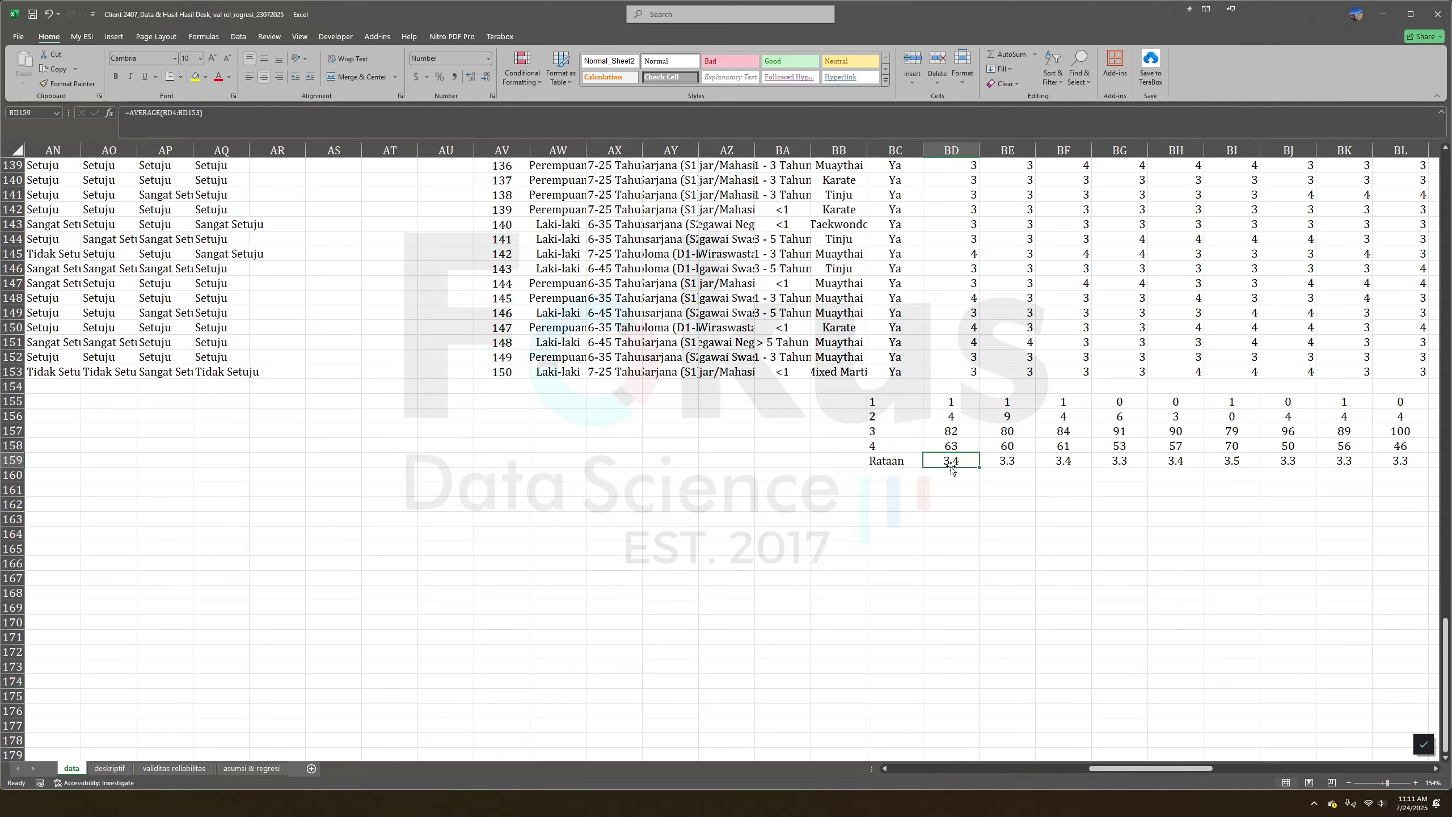
Review the questionnaire tables in columns M to V and the frequency tables in columns A to K of the deskriptif sheet.
left_click(110, 768)
left_click_drag(609, 148, 1033, 150)
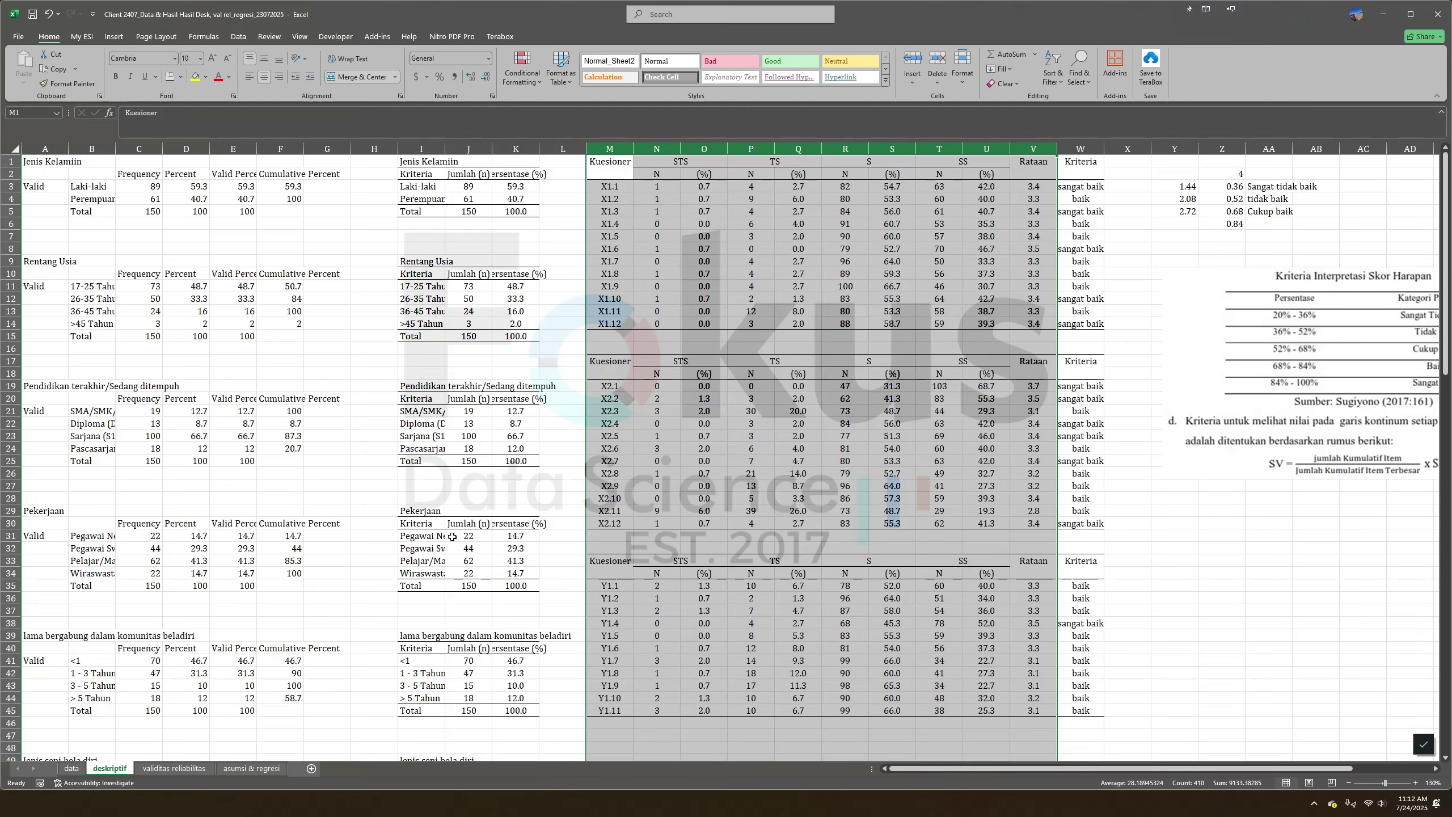
left_click(579, 388)
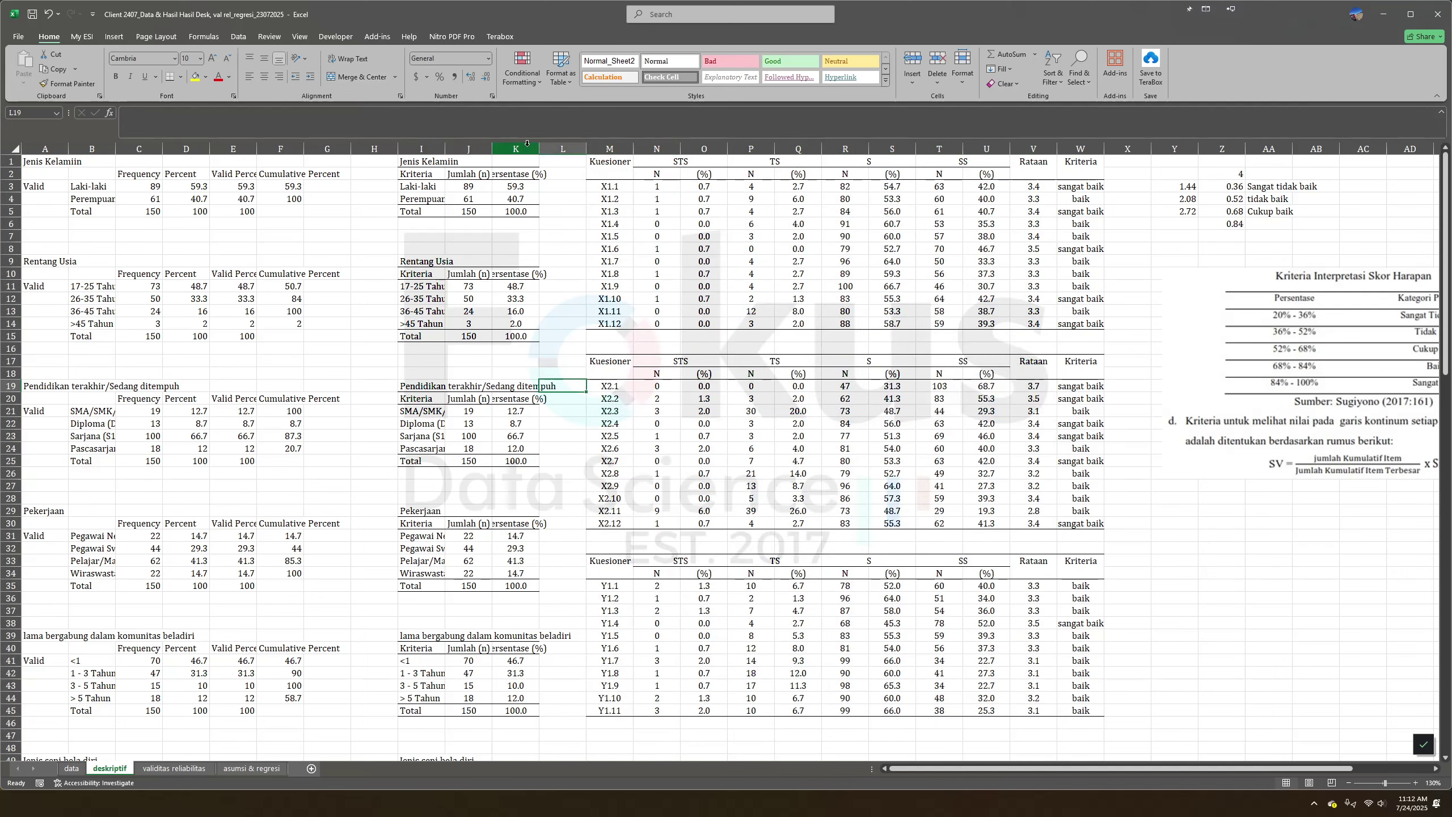
left_click_drag(526, 144, 27, 143)
scroll(452, 632, "down", 14)
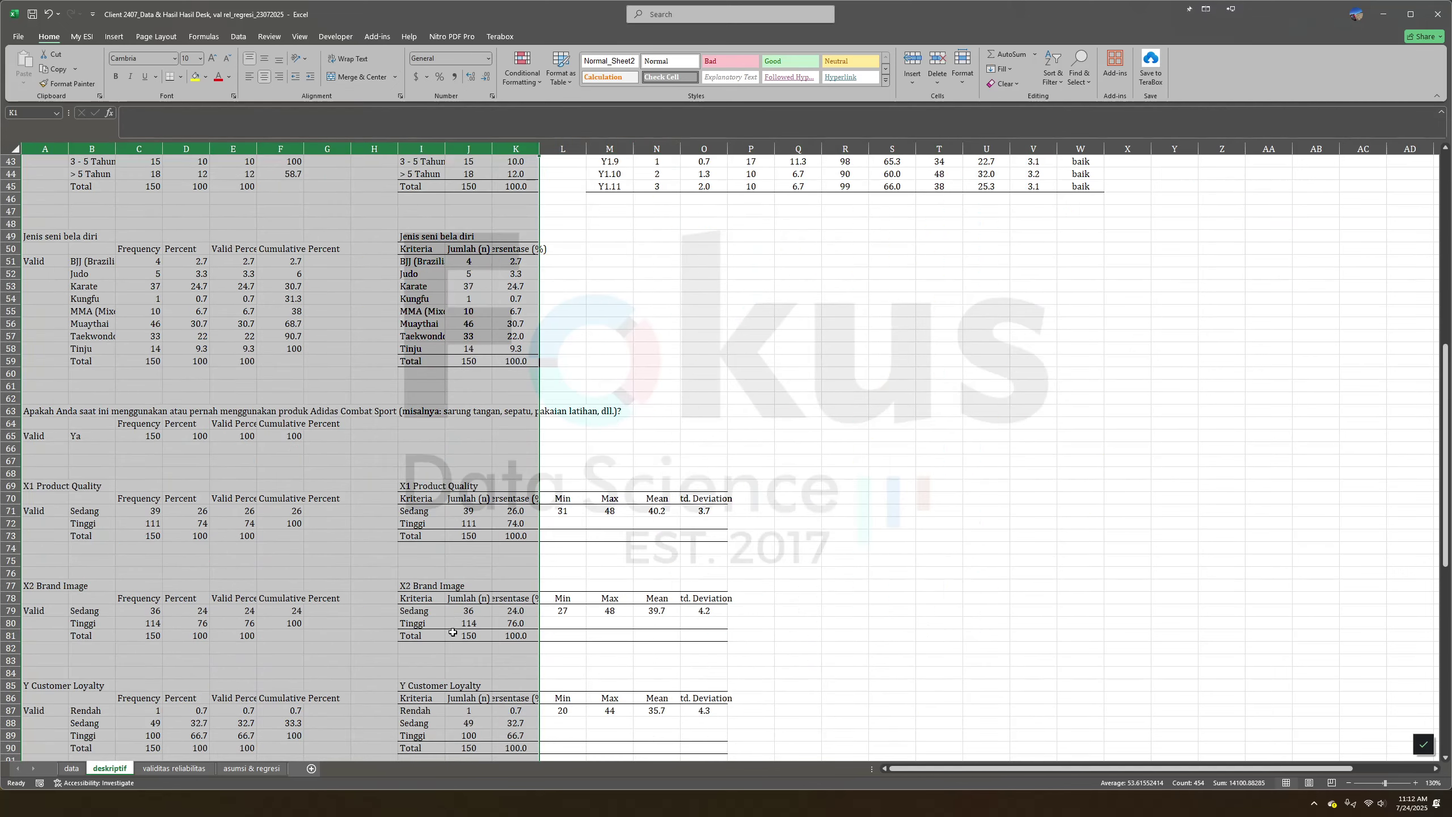
scroll(451, 618, "up", 14)
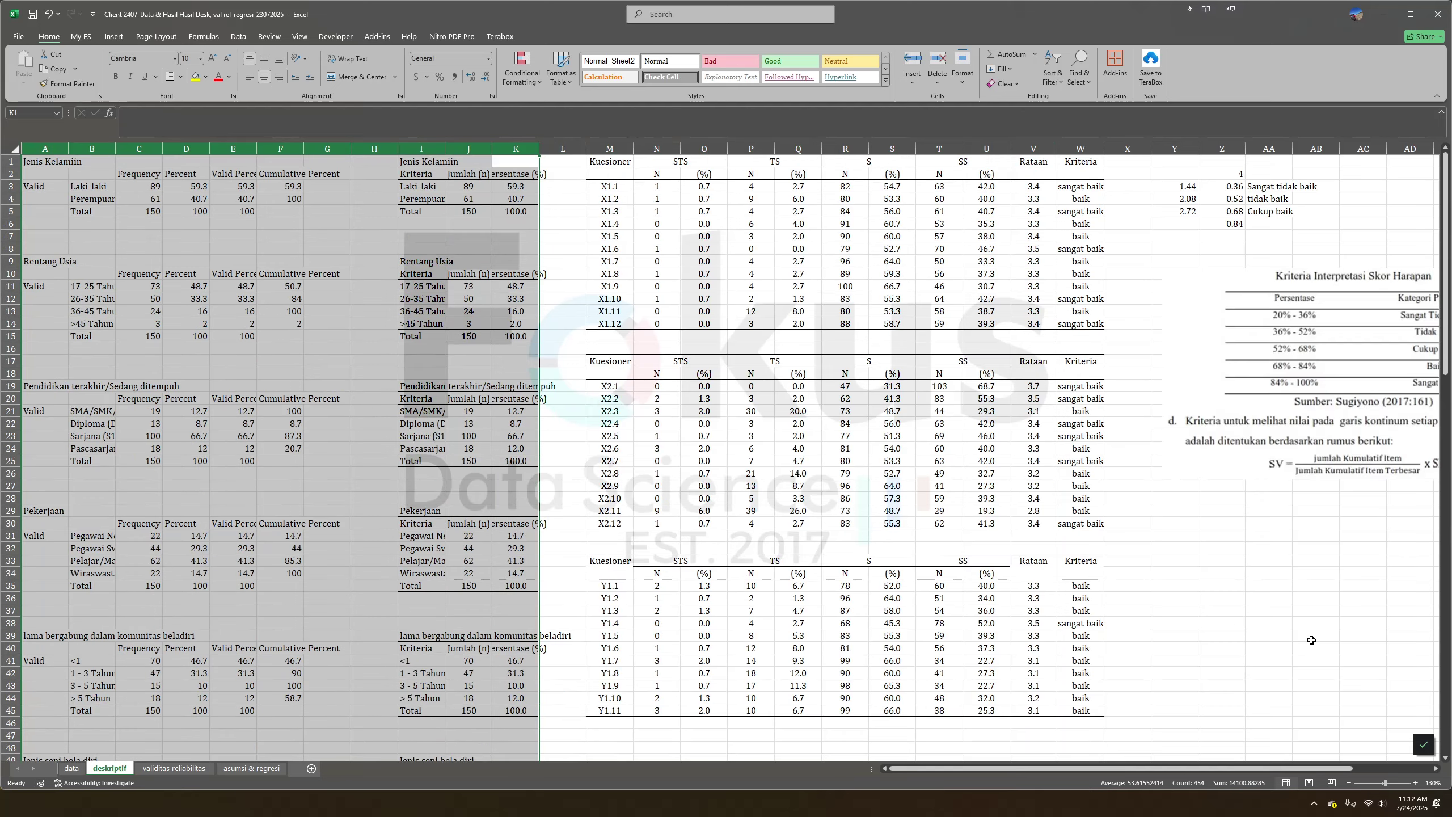
left_click(1274, 611)
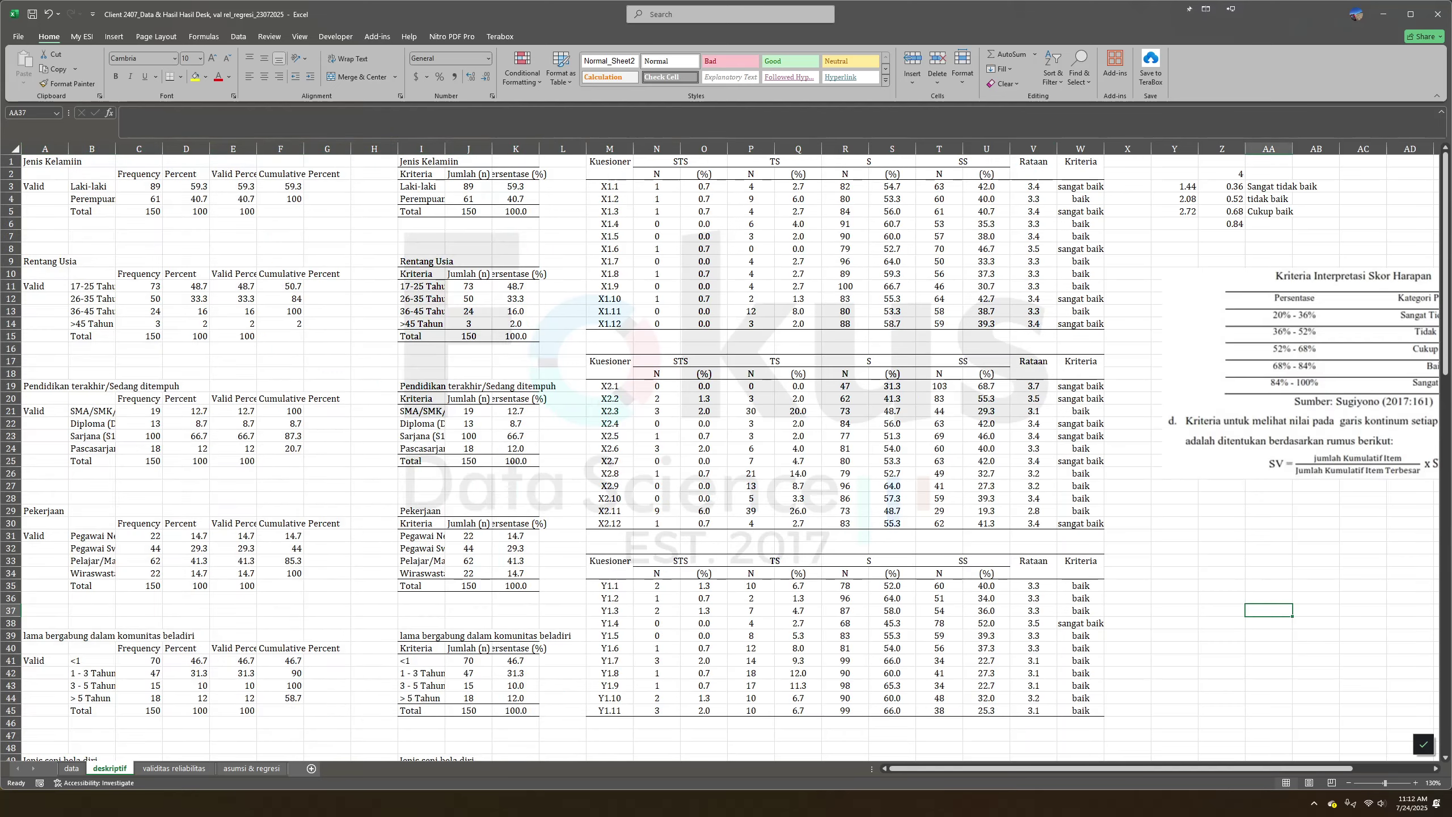
Switch to SPSS, open the Frequencies analysis under Descriptive Statistics, and move its dialog clear of the Excel tables.
key("alt+Tab")
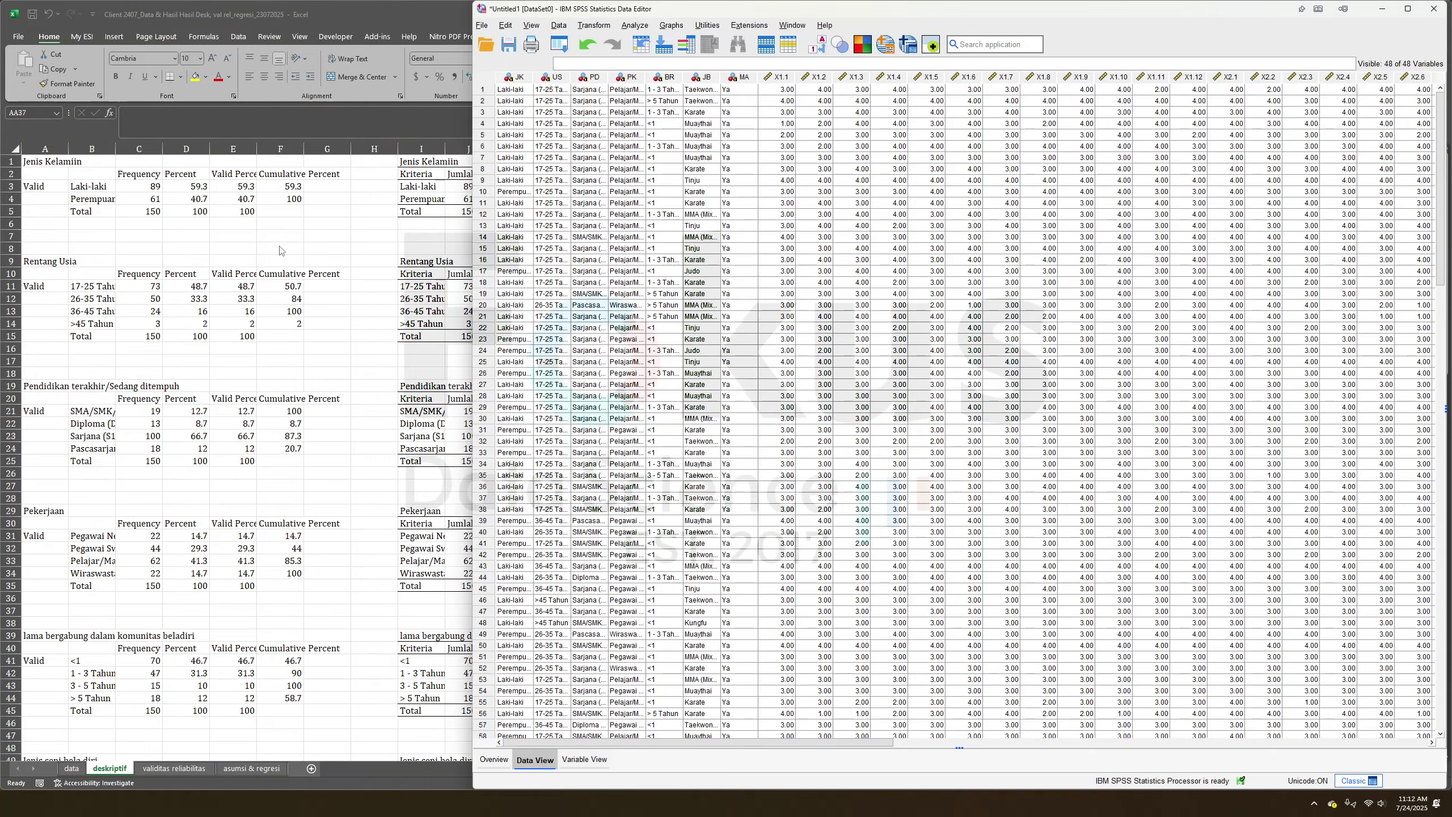
left_click(632, 26)
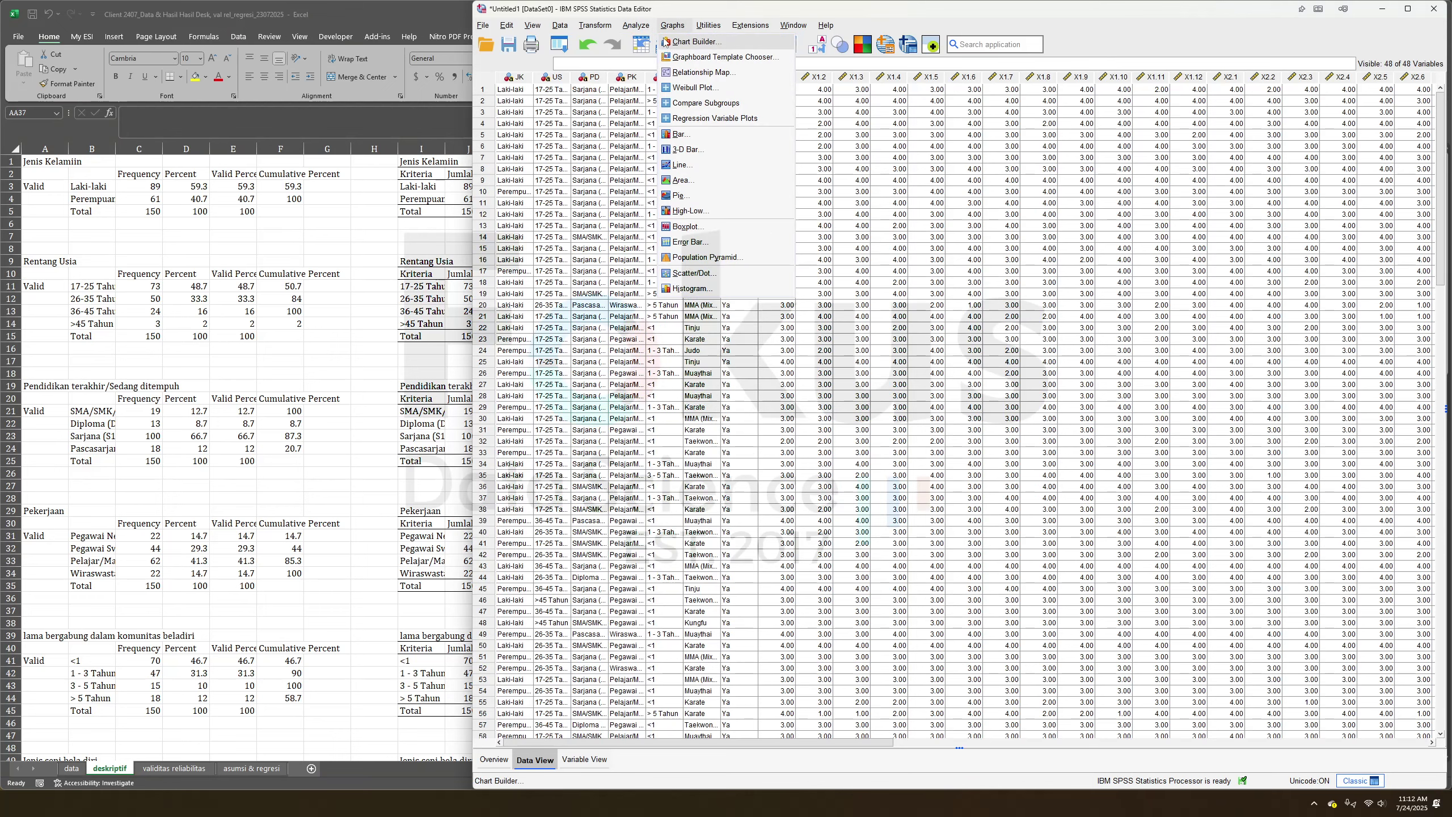
mouse_move(649, 85)
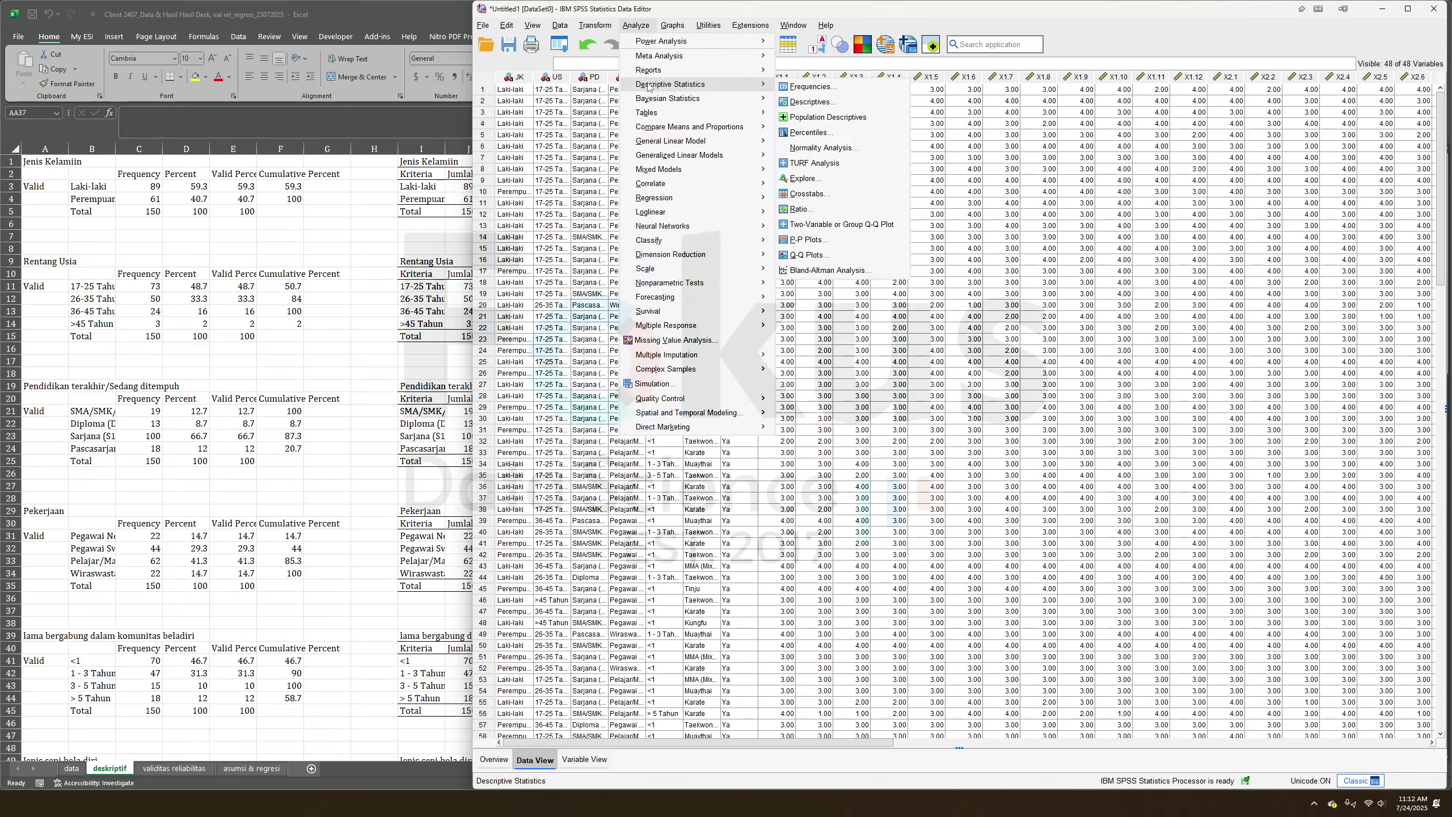
left_click(796, 89)
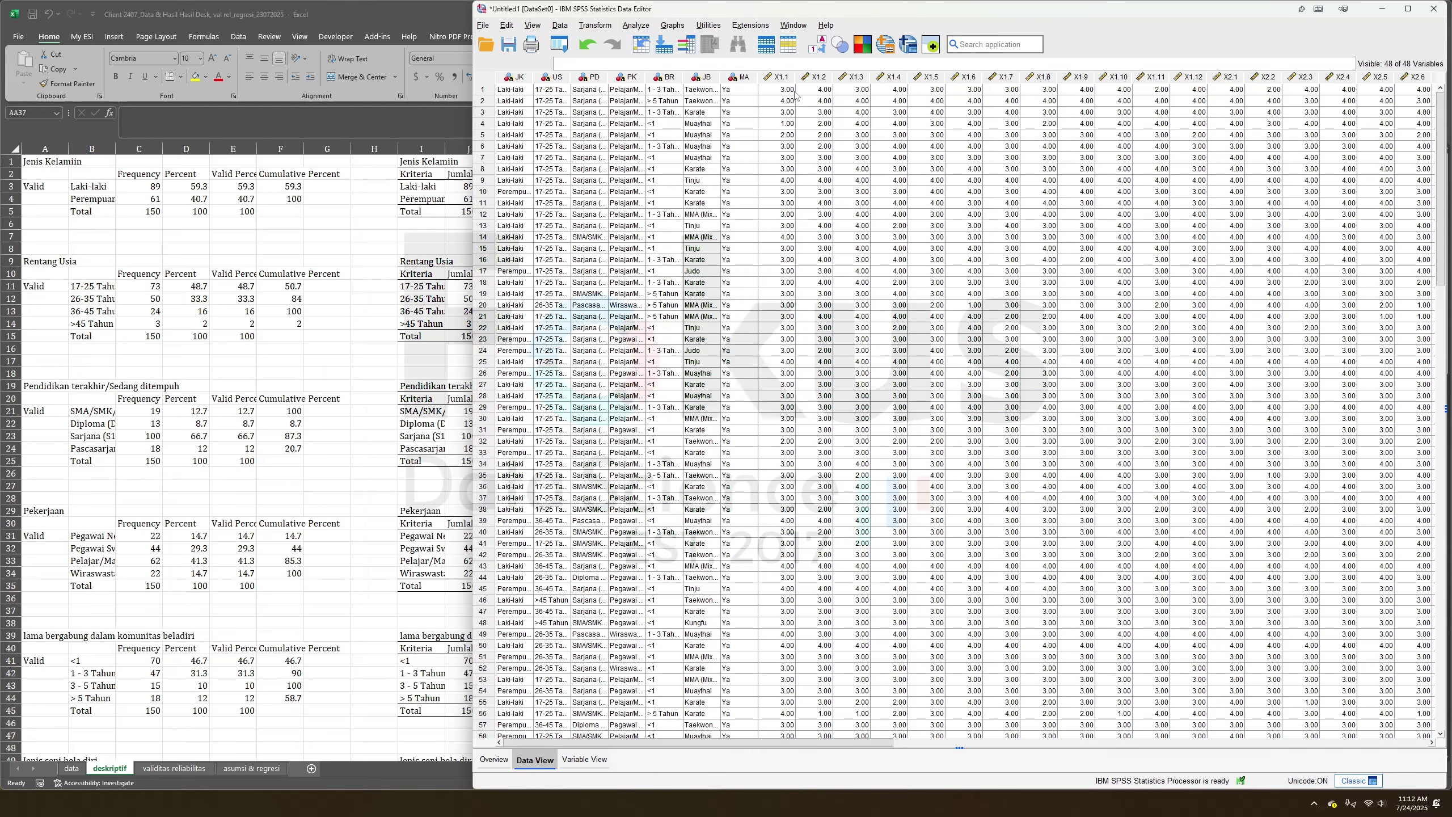
left_click_drag(703, 324, 714, 3)
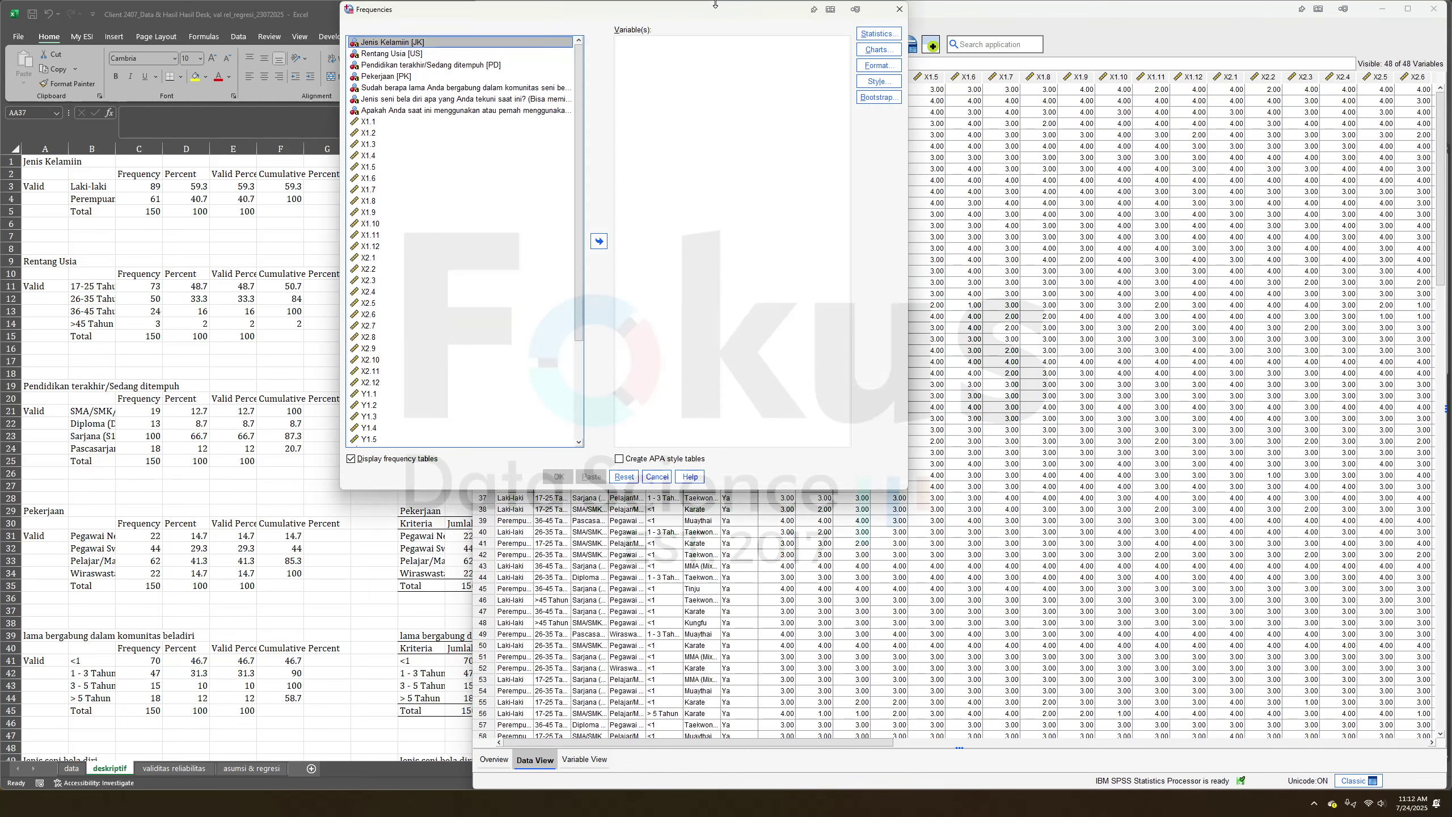
left_click_drag(641, 13, 987, 57)
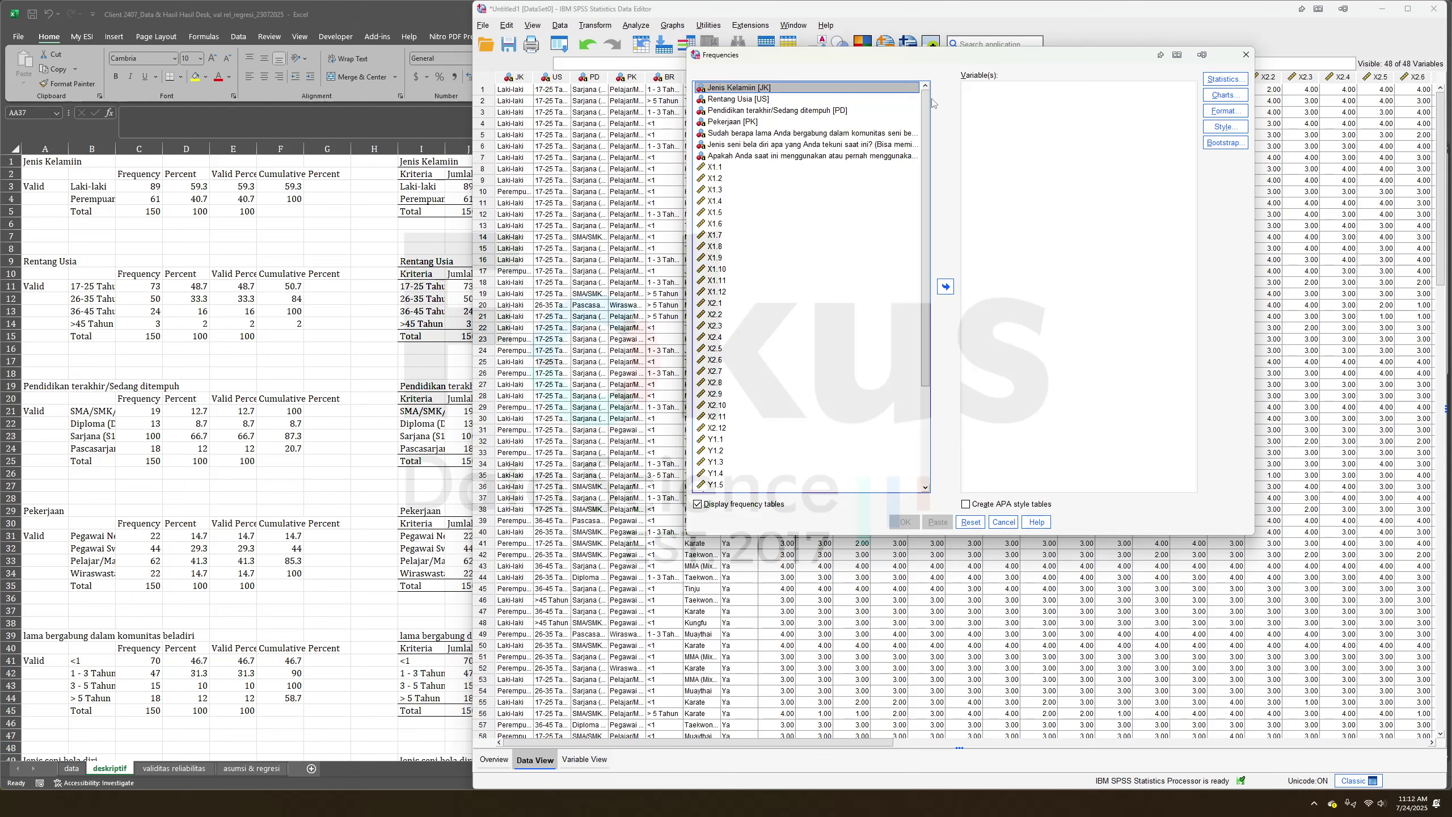
Add Jenis Kelamin [JK] and Rentang Usia [US] to the variables of the Frequencies analysis.
left_click(946, 286)
left_click(805, 89)
left_click(945, 286)
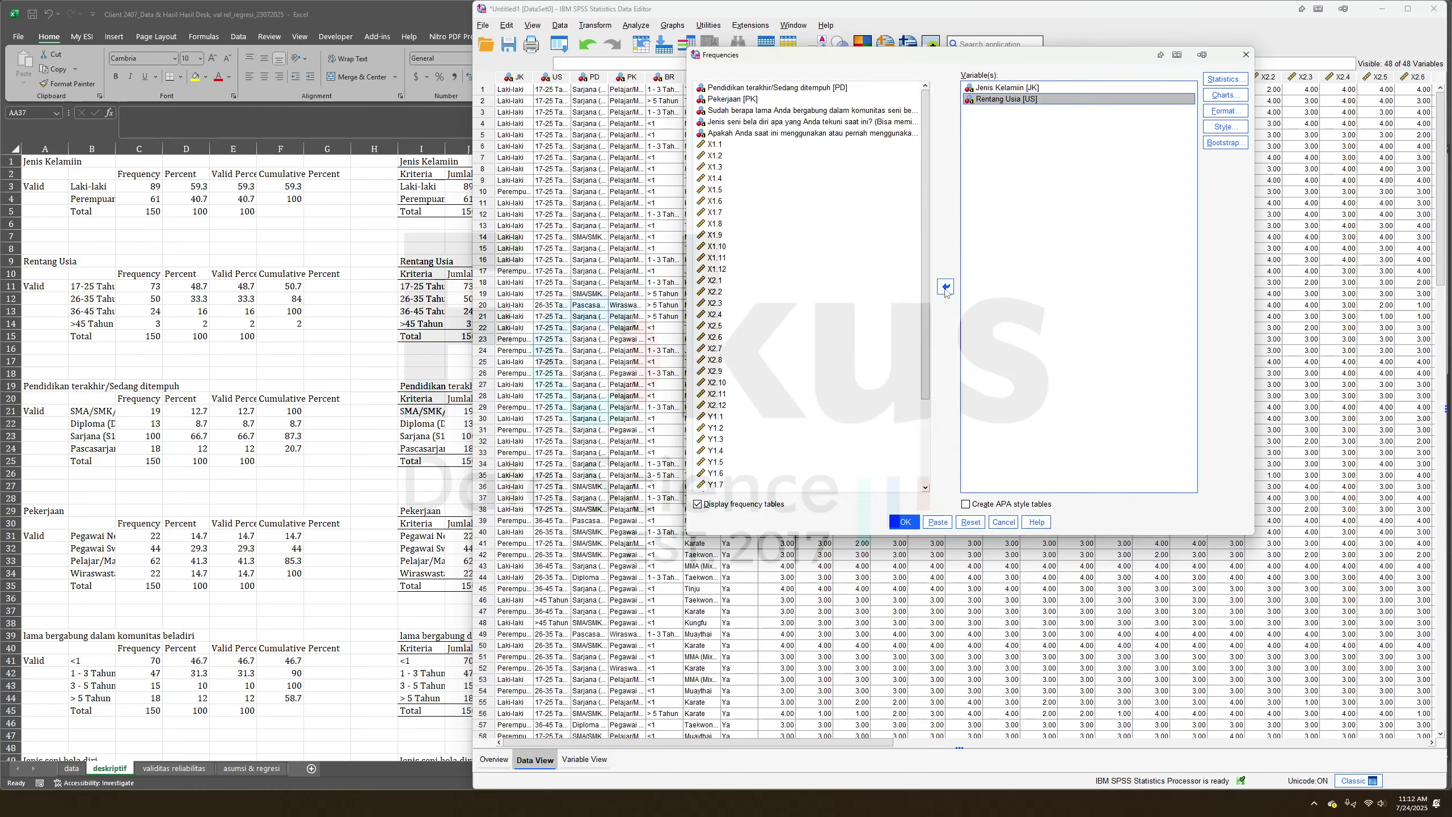
Add the education, occupation, community membership length, martial art type and Adidas product use variables to the Frequencies analysis.
left_click(945, 286)
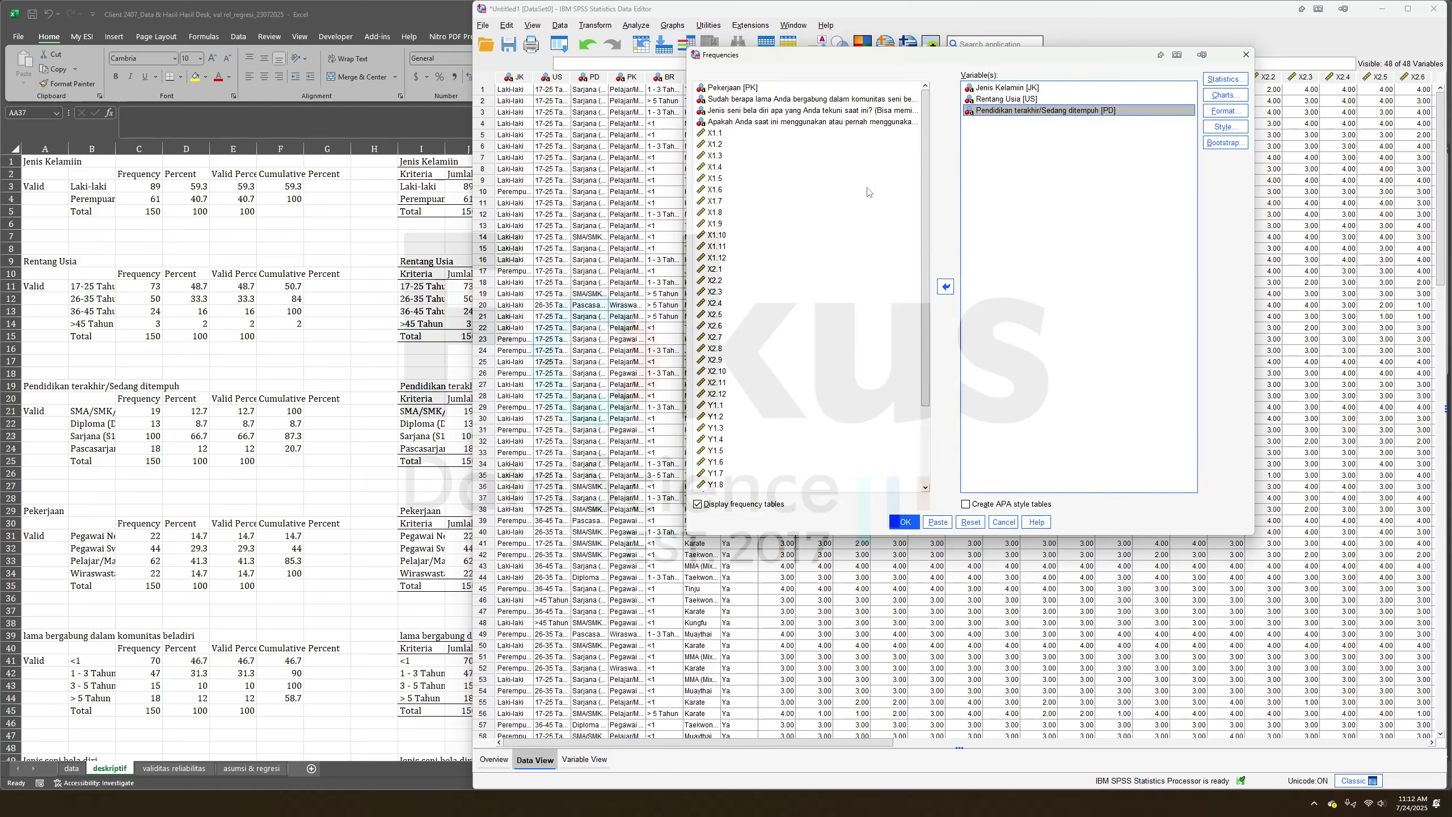
left_click(840, 133)
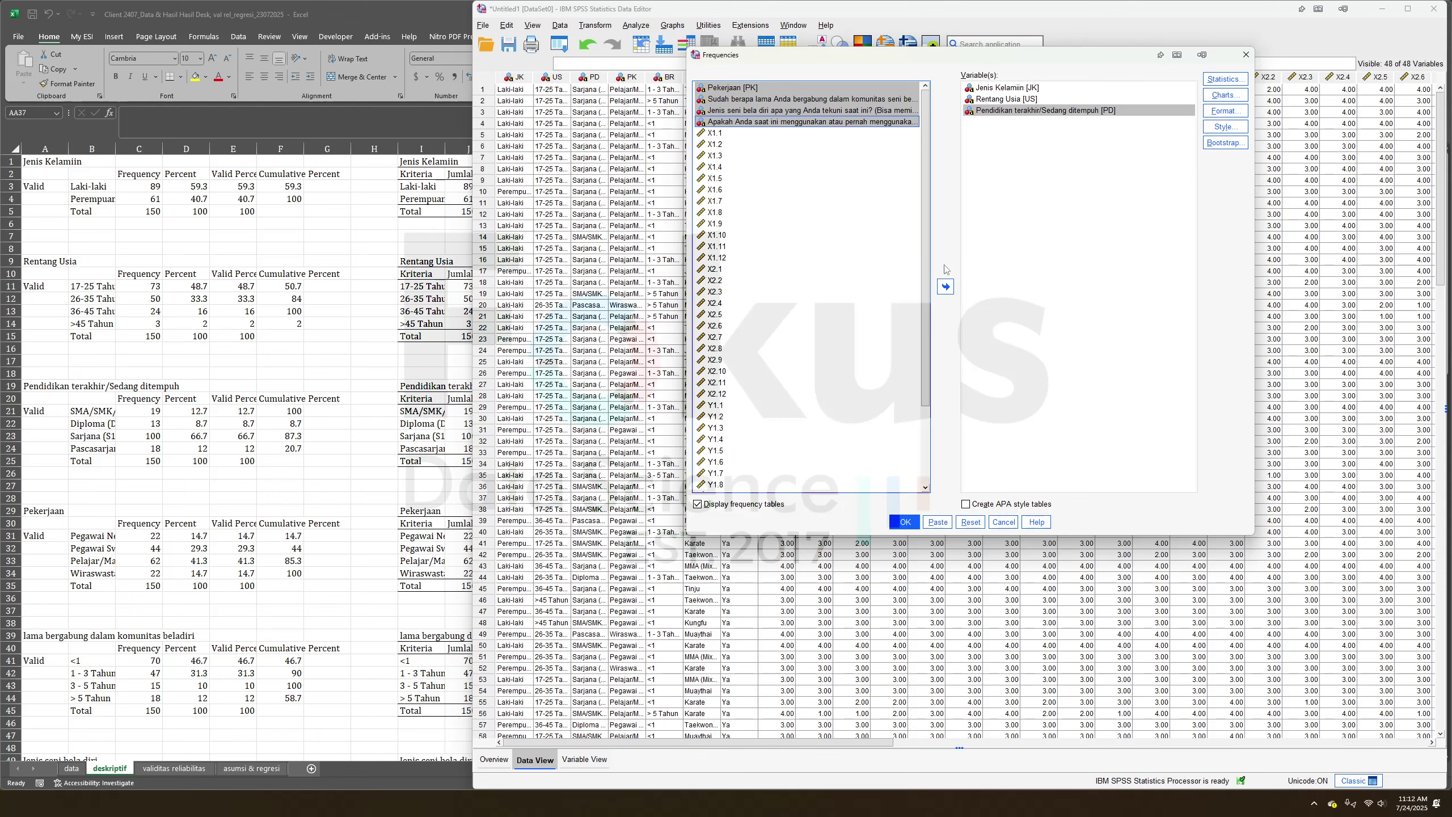
left_click(946, 287)
left_click(1001, 160)
Add the categorised variables K_X1, K_X2 and K_Y to the Frequencies analysis and run it.
scroll(777, 458, "down", 2)
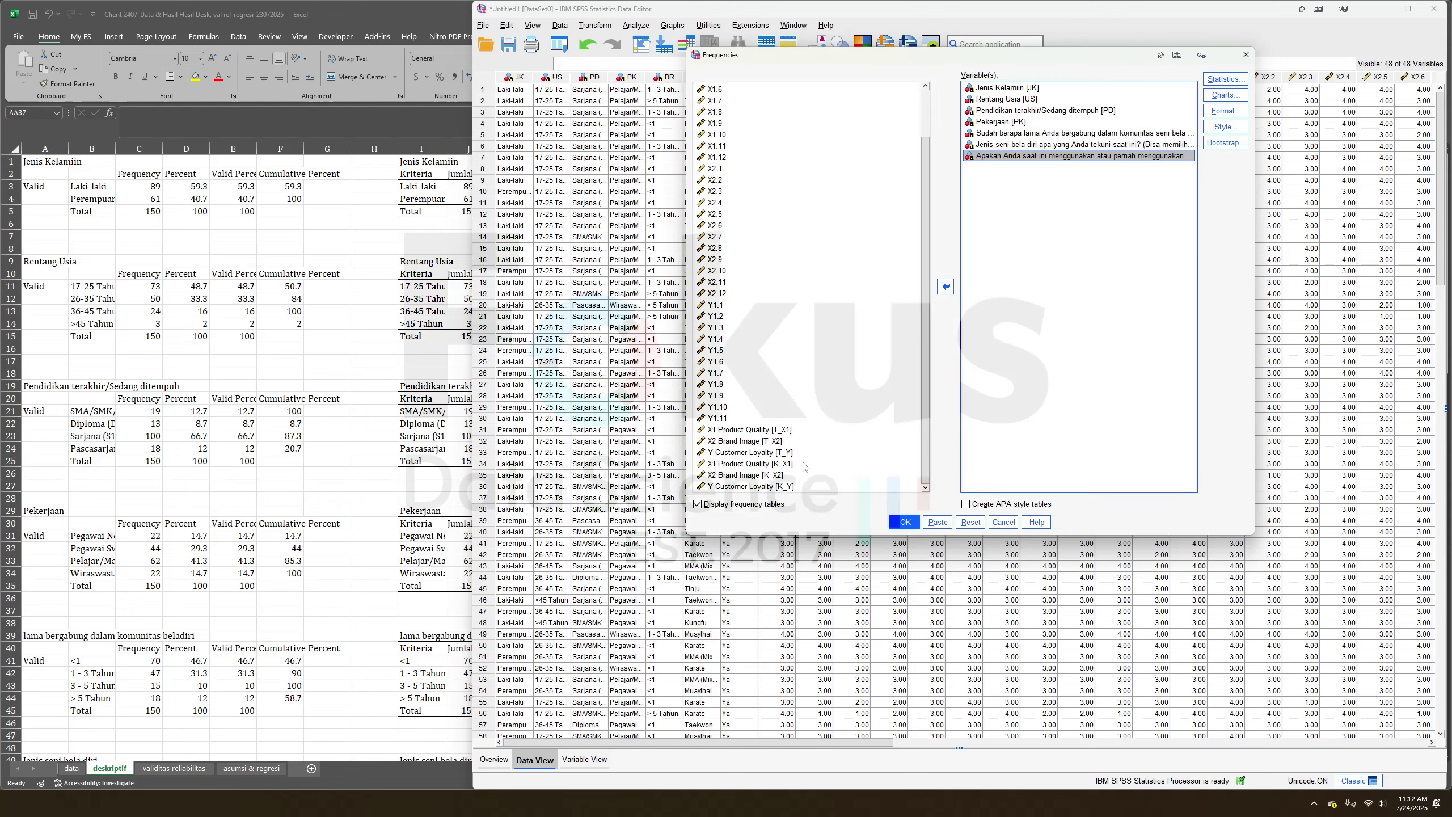
left_click(777, 464)
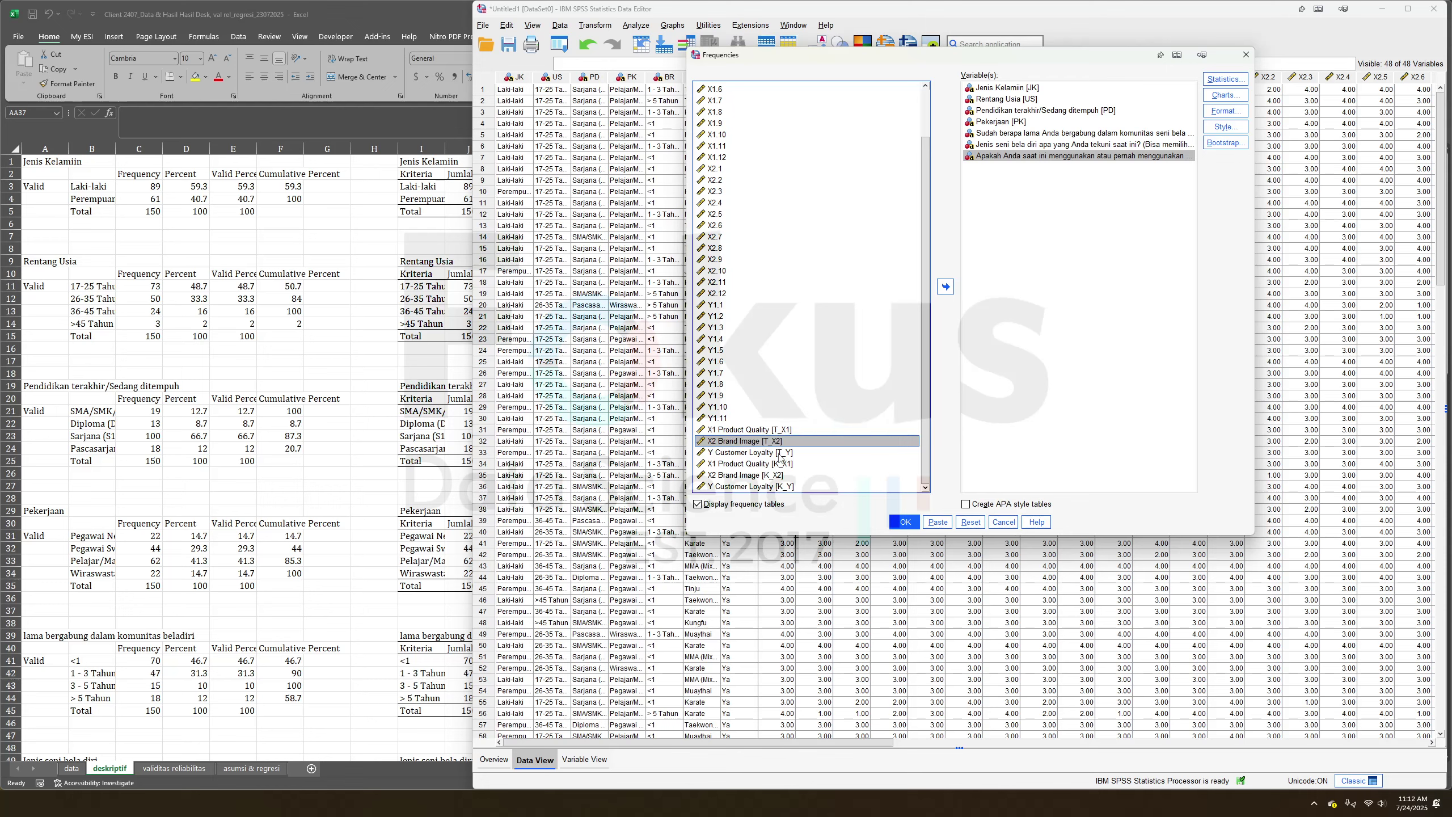
left_click(786, 487)
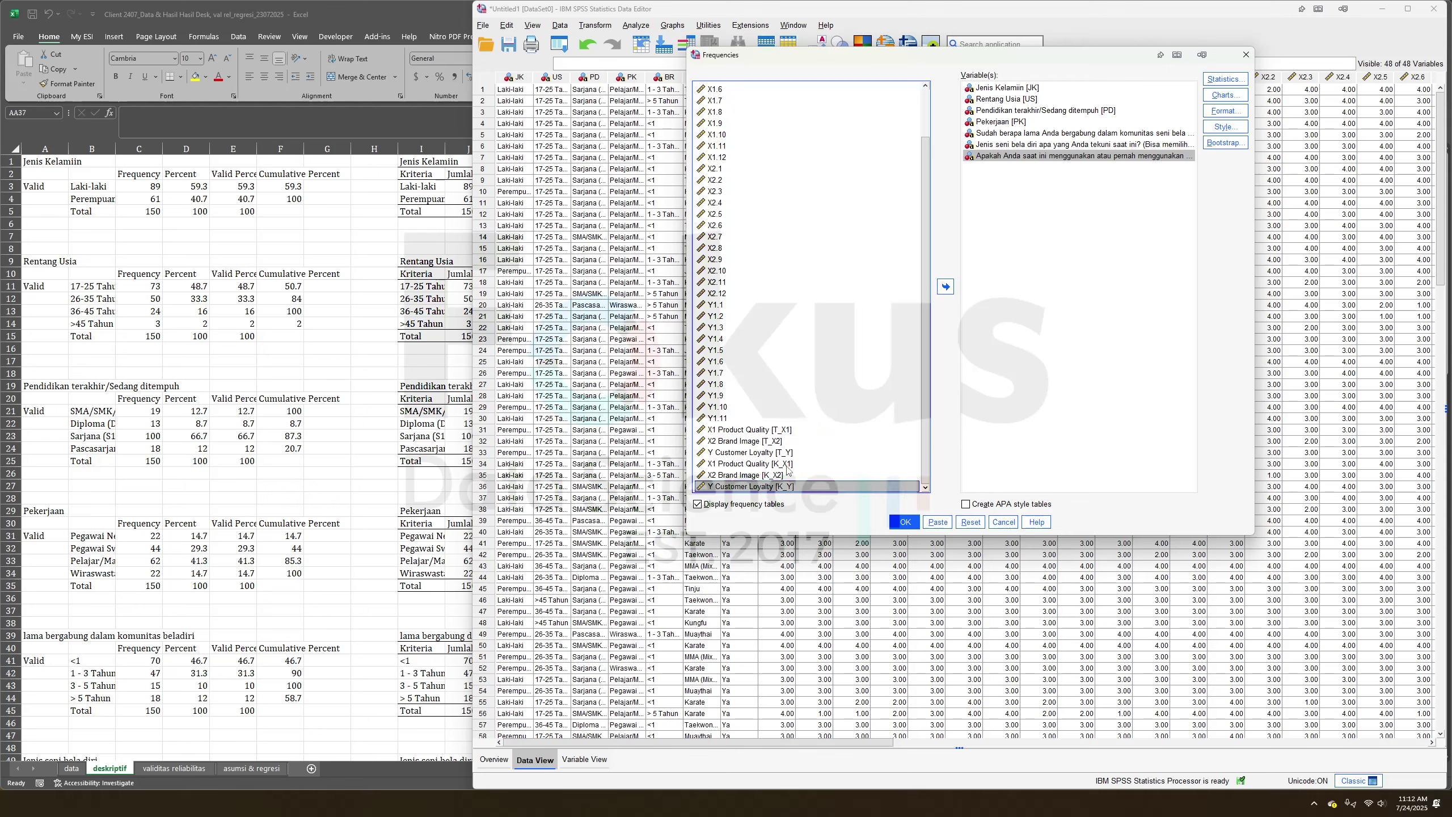
double_click(789, 464)
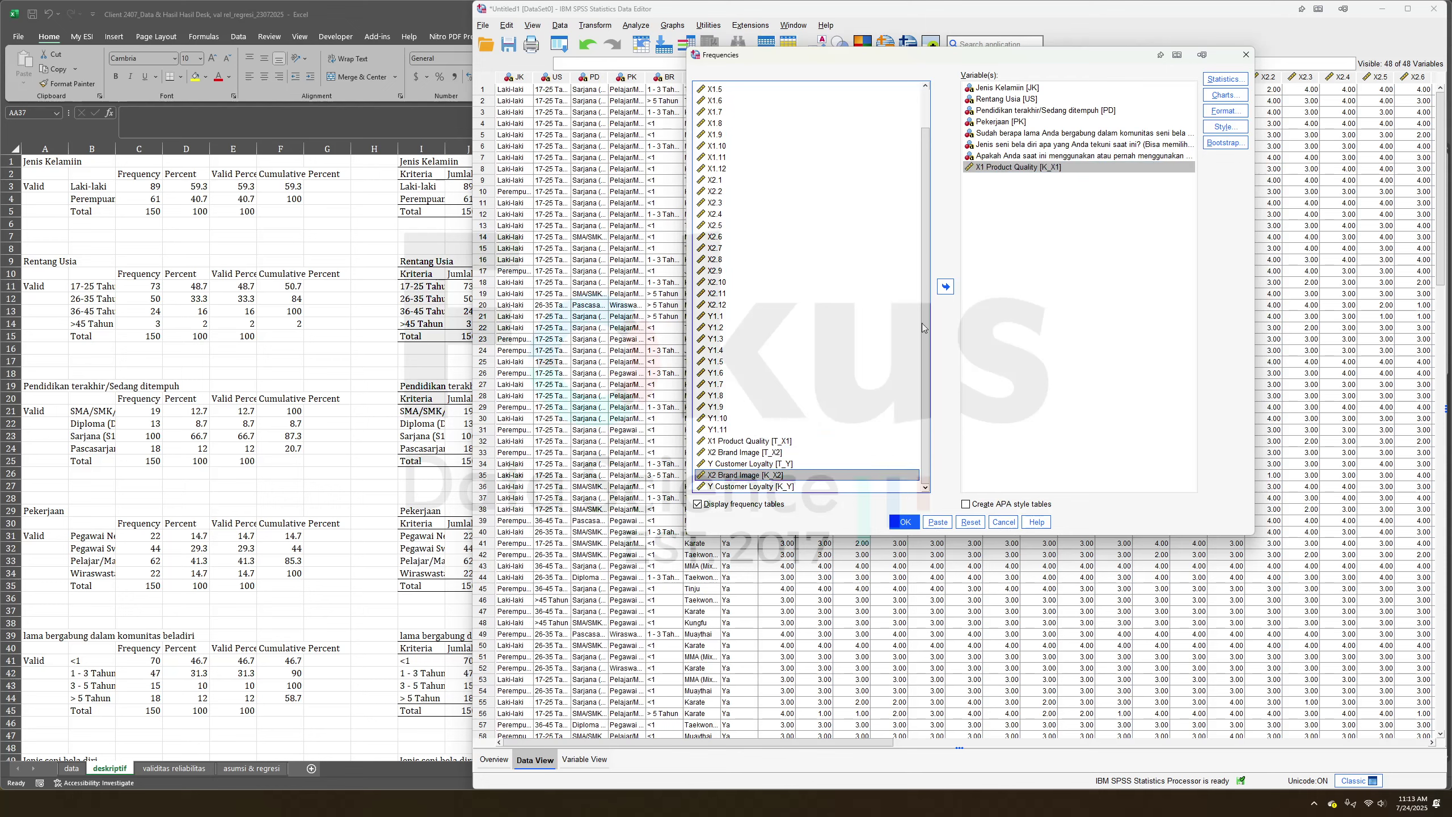
left_click(946, 286)
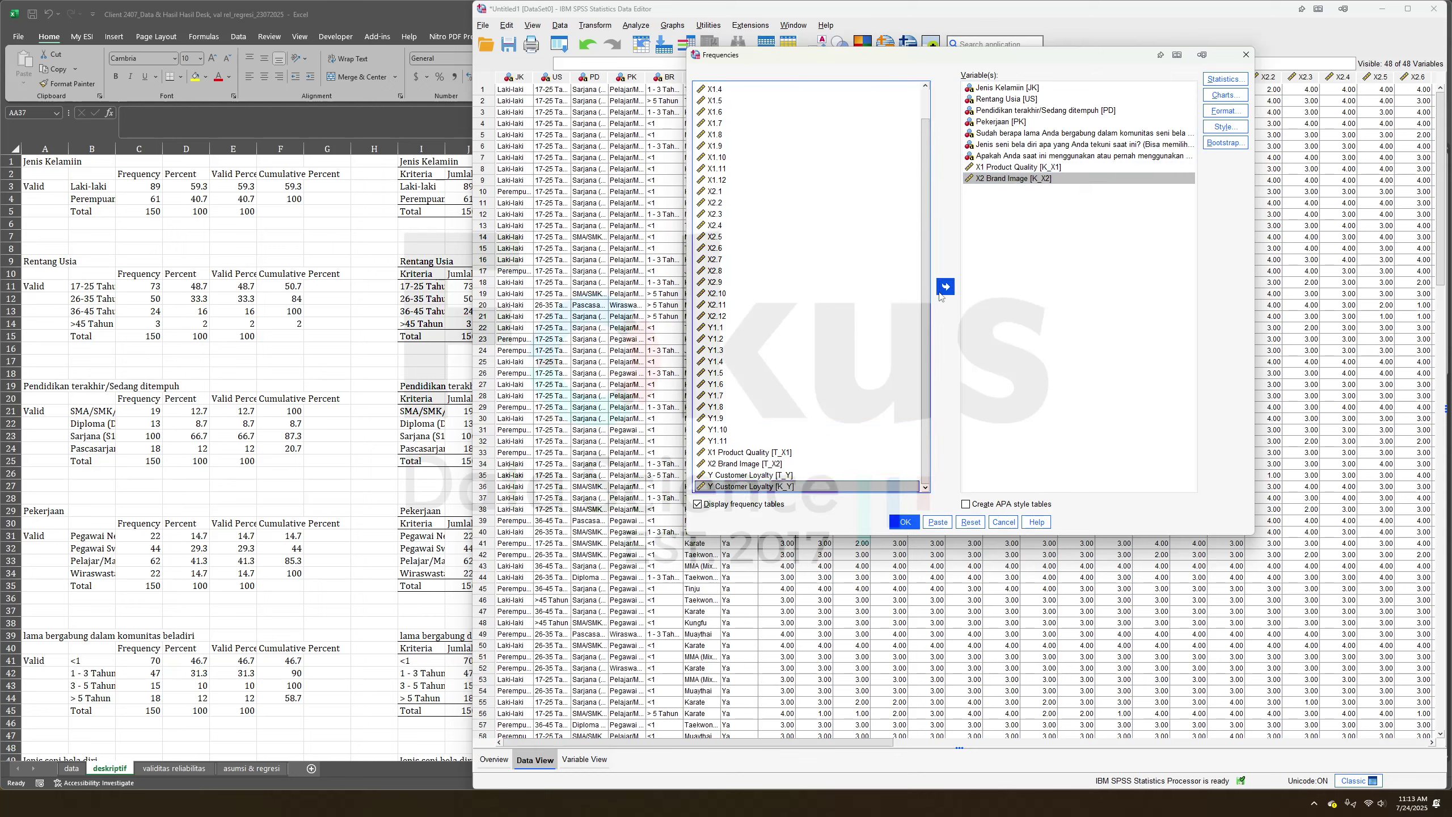
left_click(945, 286)
left_click(905, 522)
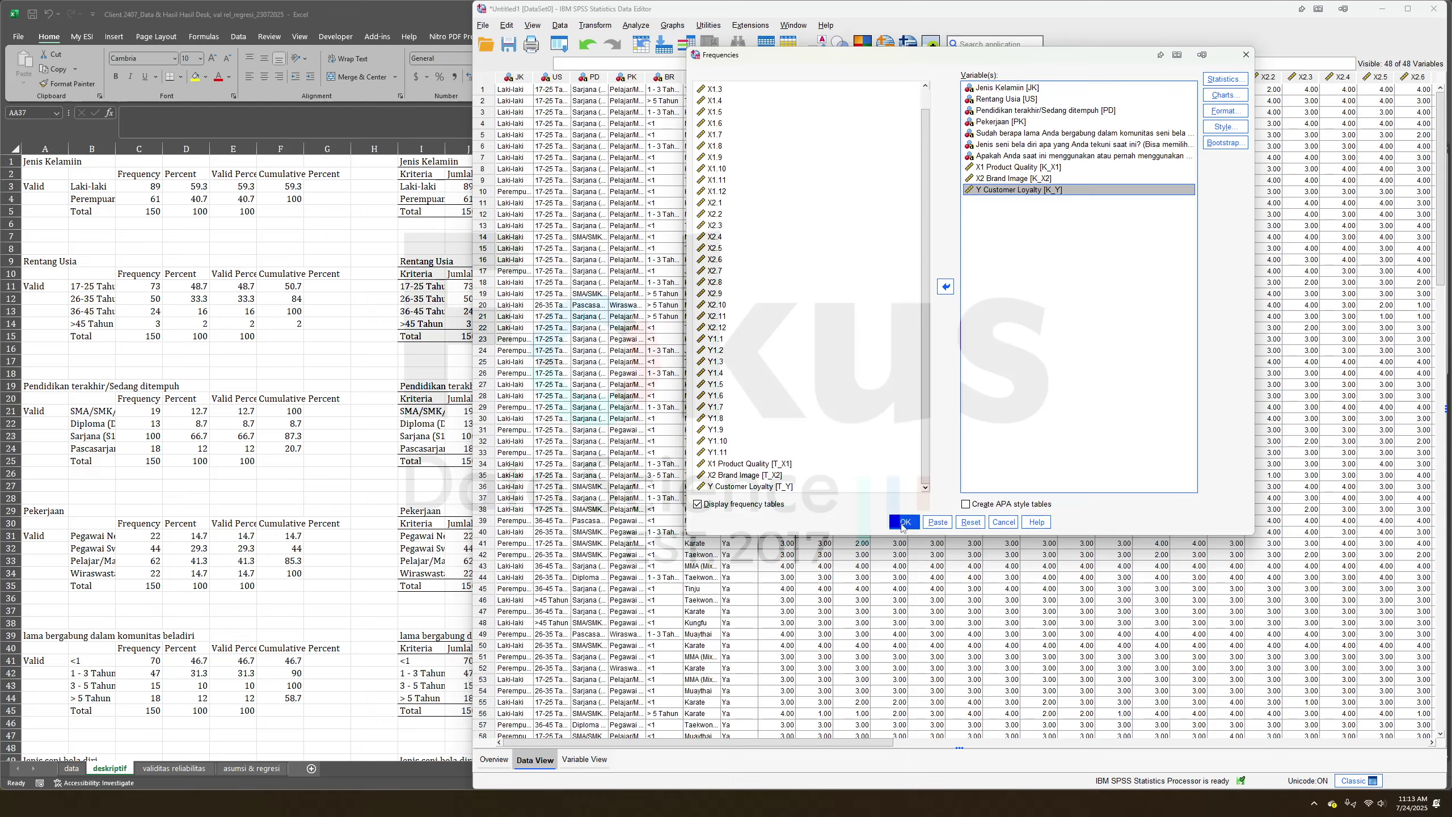
Examine the frequency tables in the output, from Jenis Kelamiin through Y Customer Loyalty.
scroll(497, 550, "down", 5)
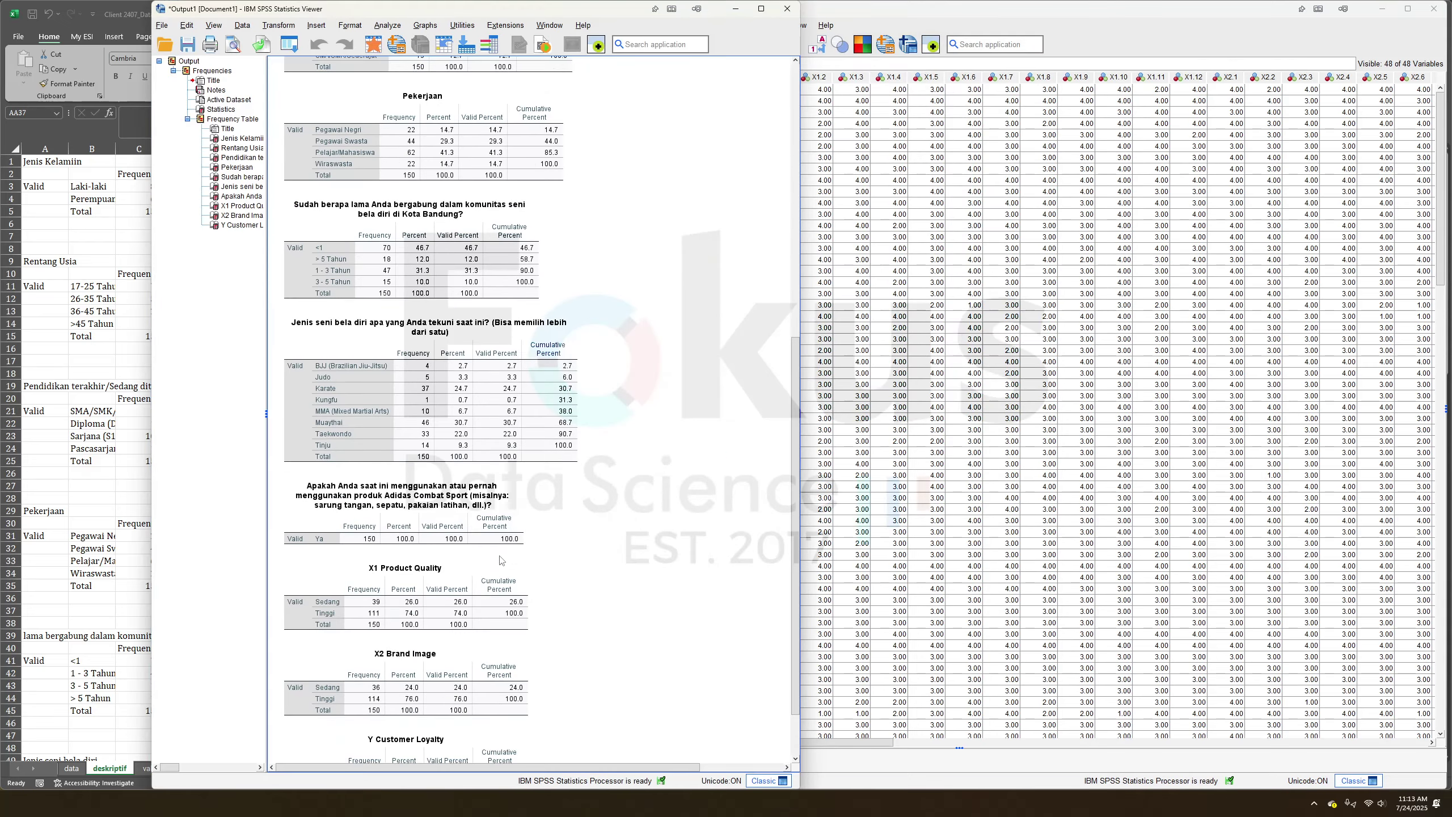
scroll(497, 550, "up", 5)
left_click(427, 356)
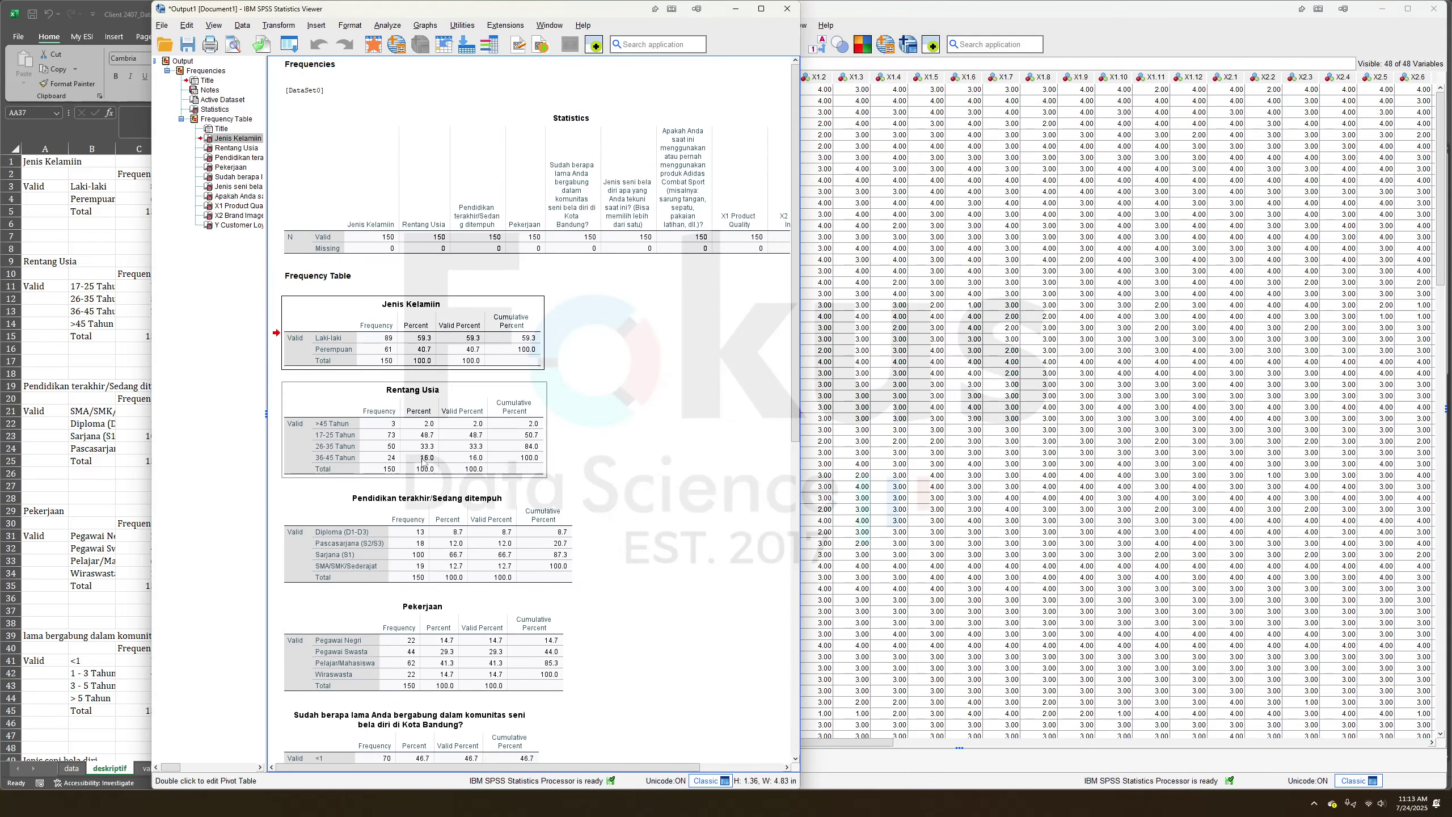
left_click(426, 455)
left_click(426, 544)
scroll(426, 547, "down", 3)
left_click(405, 380)
left_click(339, 263)
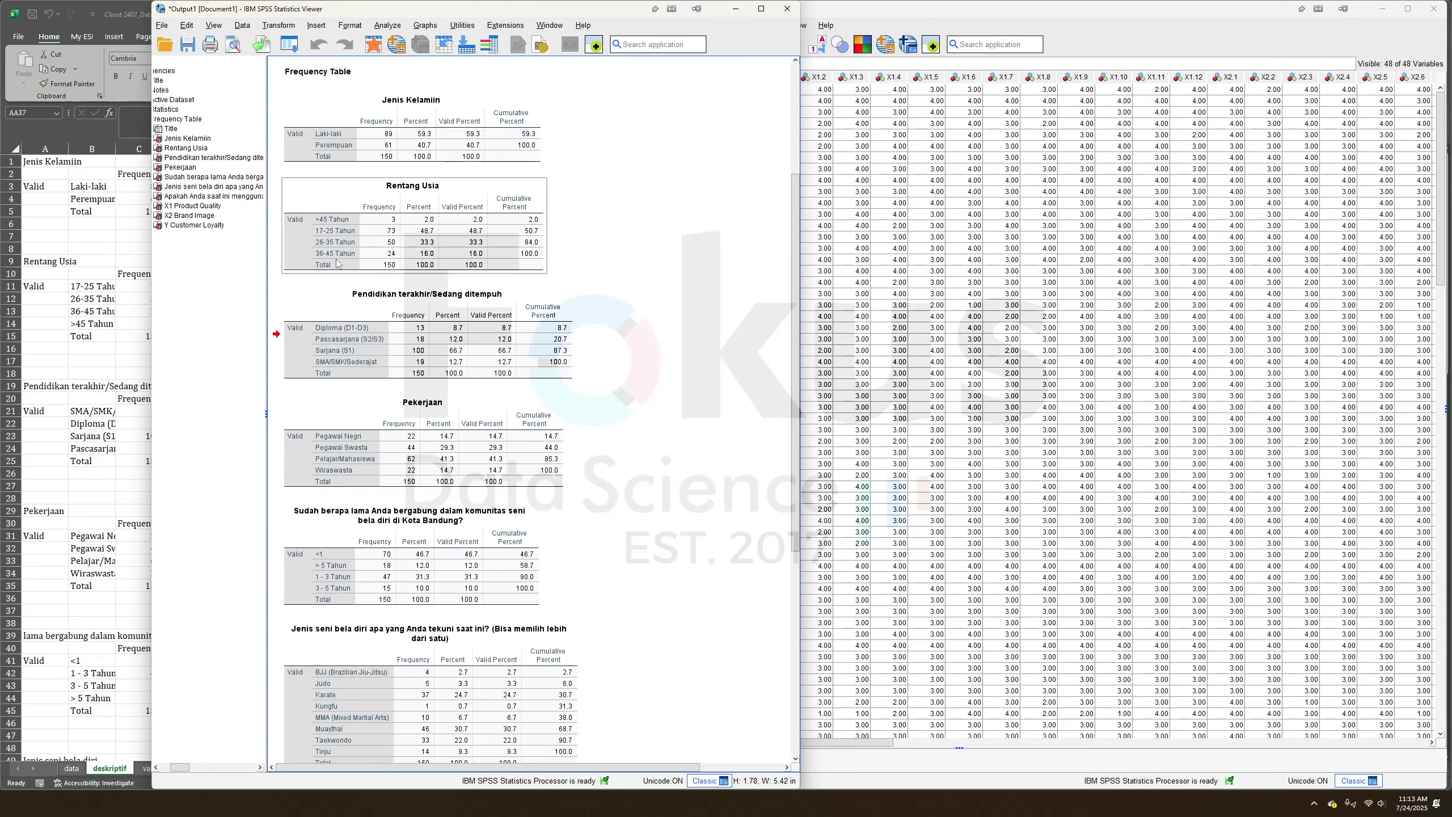
scroll(332, 284, "up", 2)
left_click(362, 206)
left_click(413, 304, "ctrl")
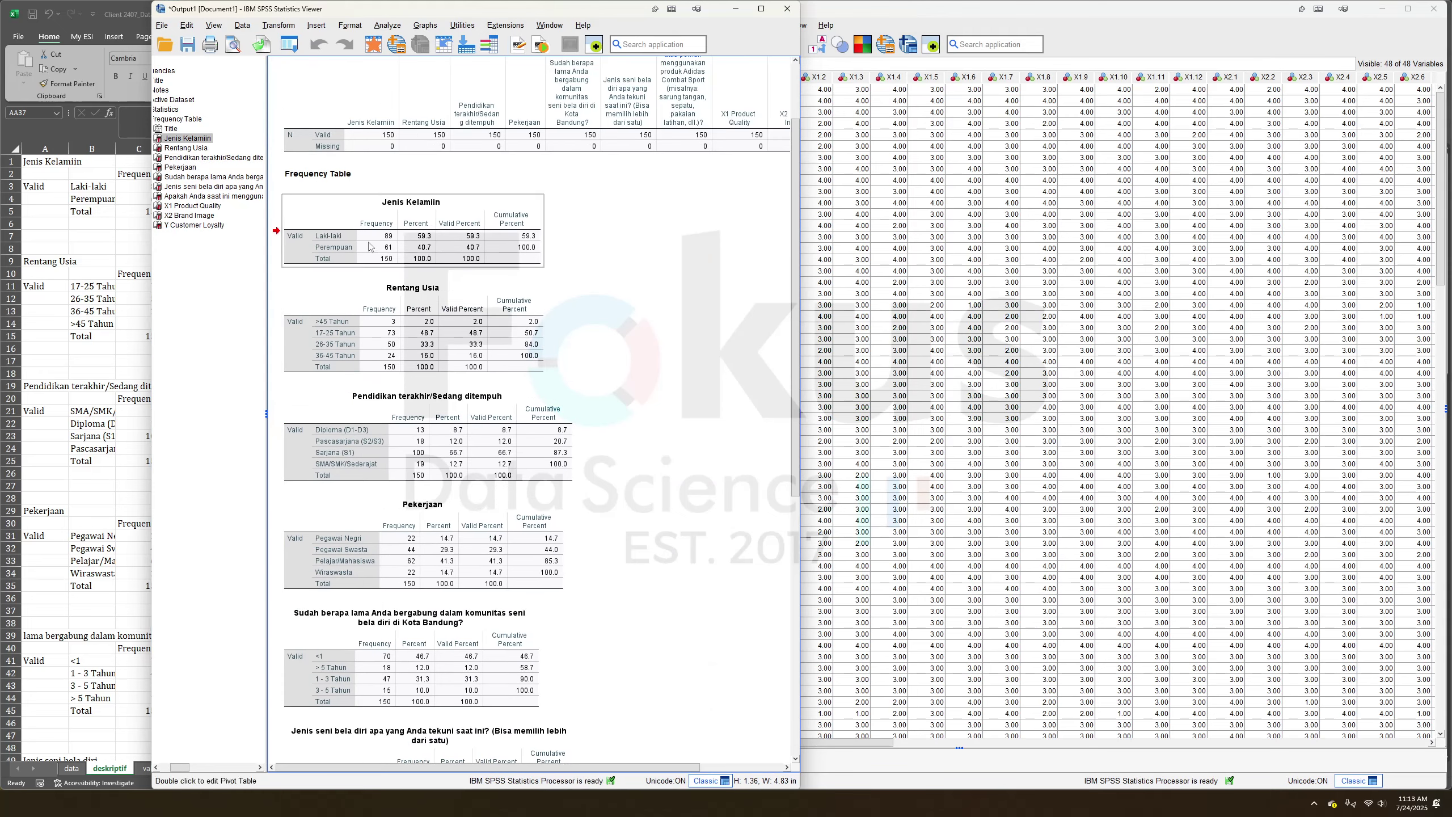
left_click(342, 333)
left_click(386, 431, "ctrl")
scroll(386, 433, "down", 2)
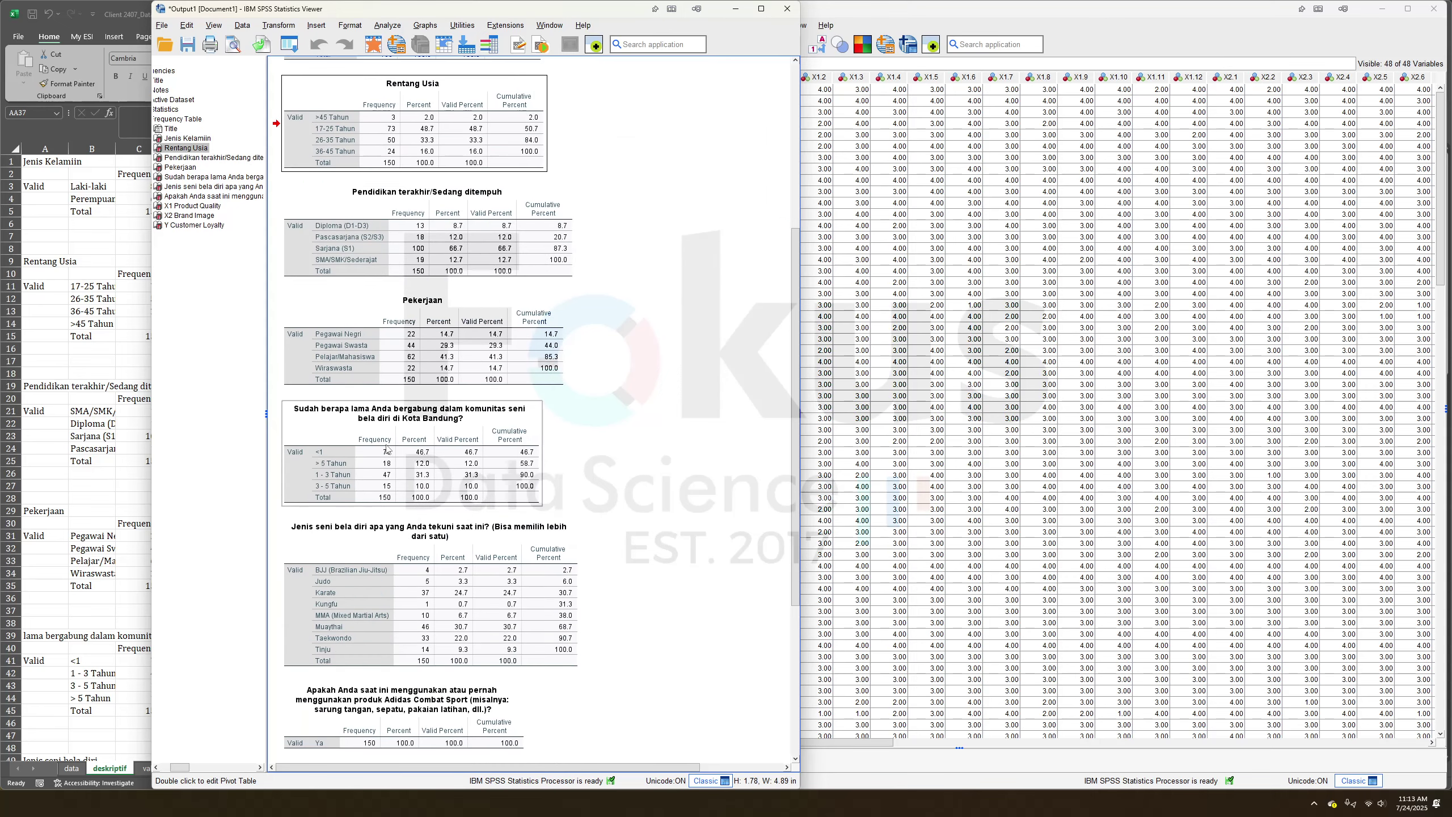
scroll(398, 446, "down", 2)
scroll(398, 446, "down", 2)
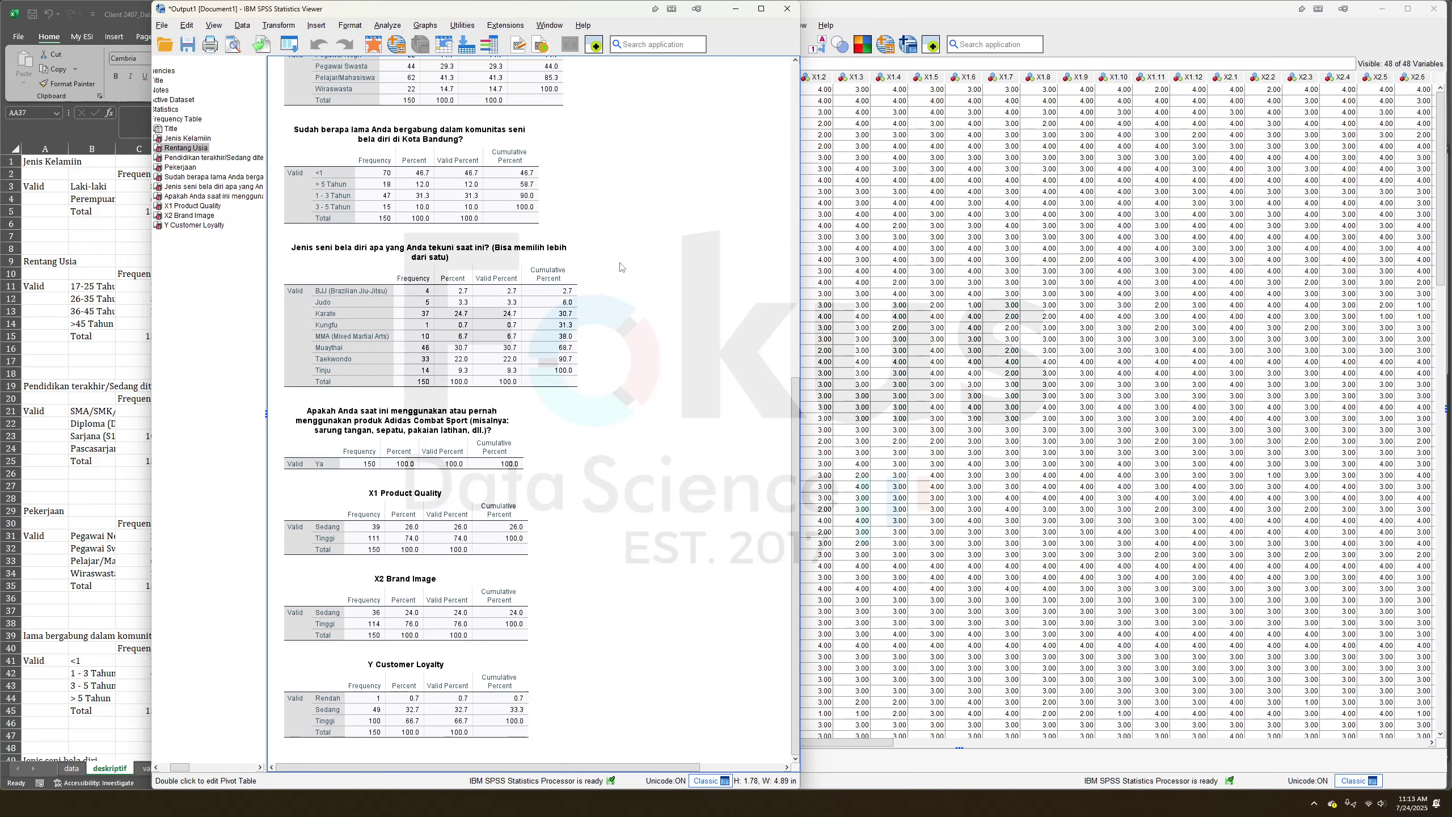
Run Descriptives on the total scores X1 Product Quality [T_X1], X2 Brand Image [T_X2] and Y Customer Loyalty [T_Y].
left_click(386, 26)
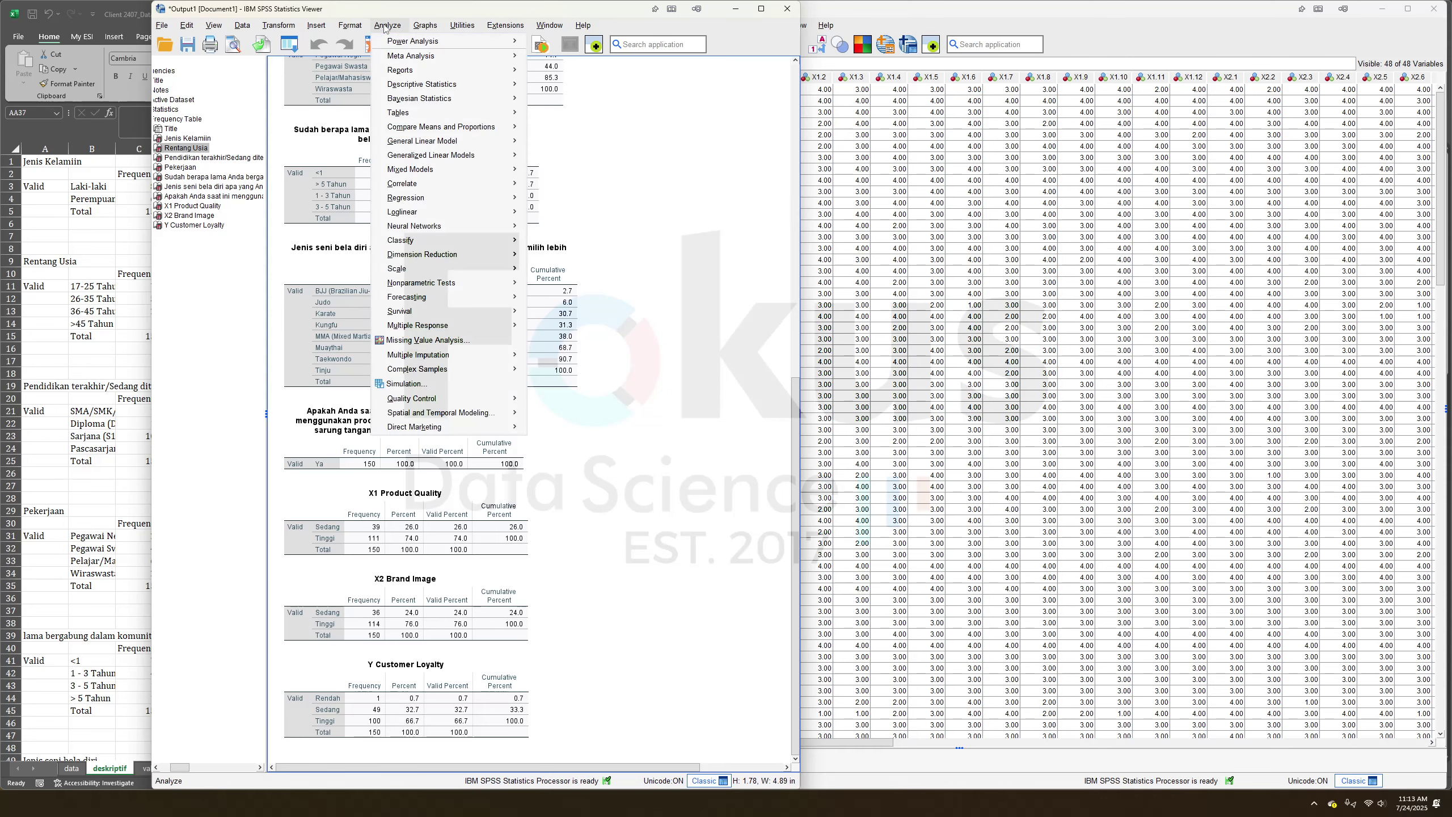
mouse_move(467, 86)
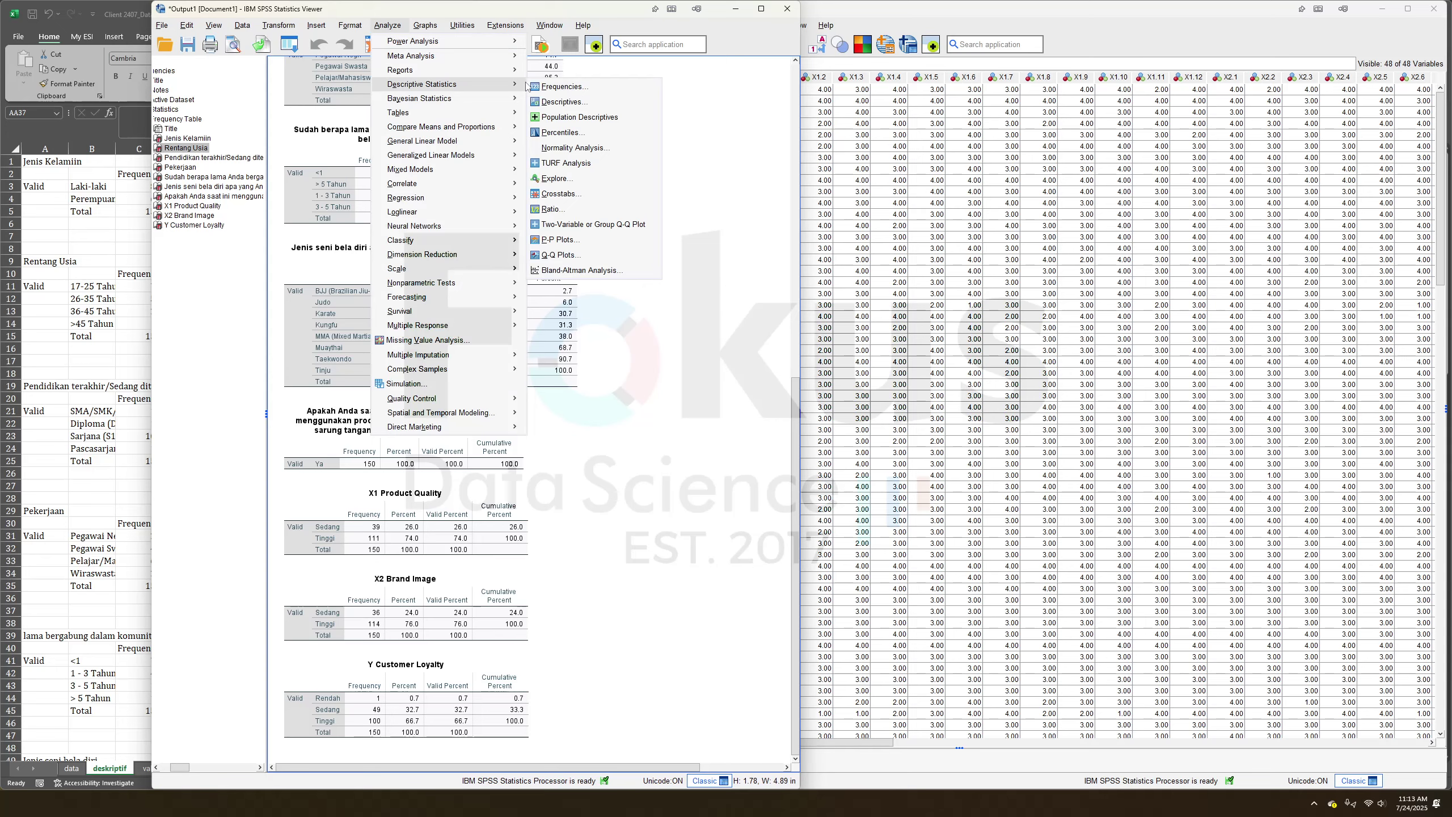
left_click(554, 103)
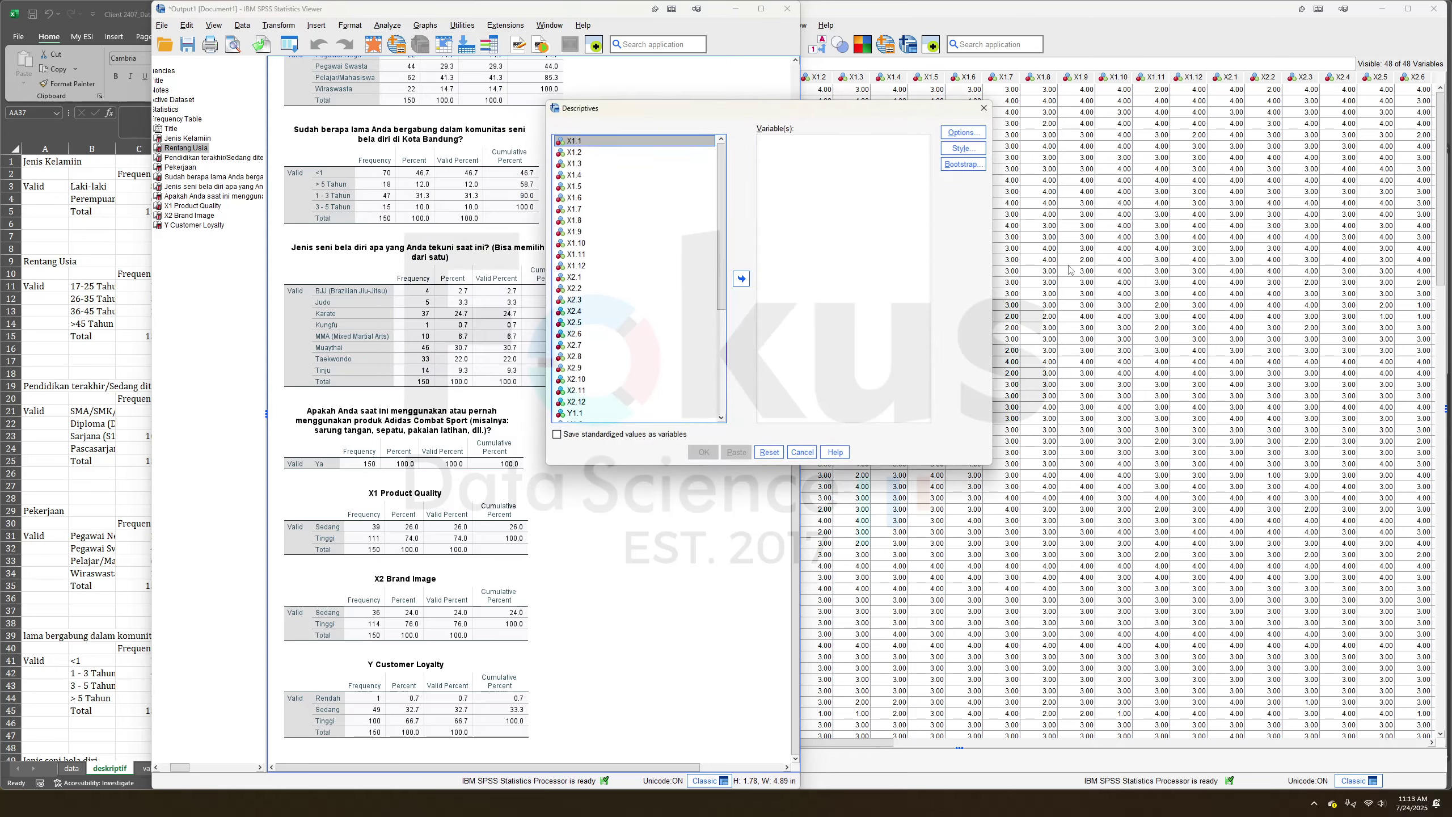
scroll(631, 267, "down", 10)
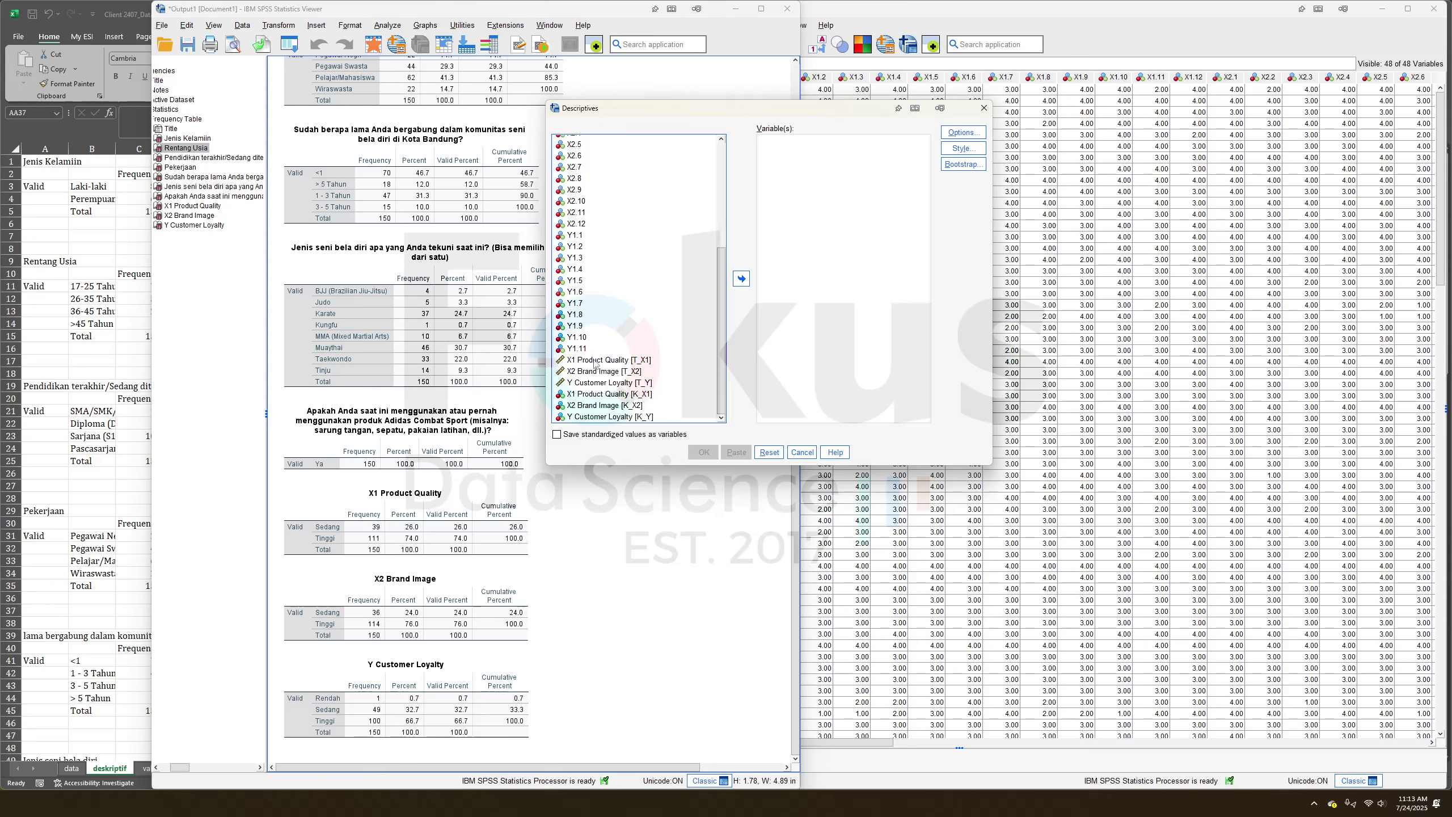
left_click(594, 361)
left_click(741, 278)
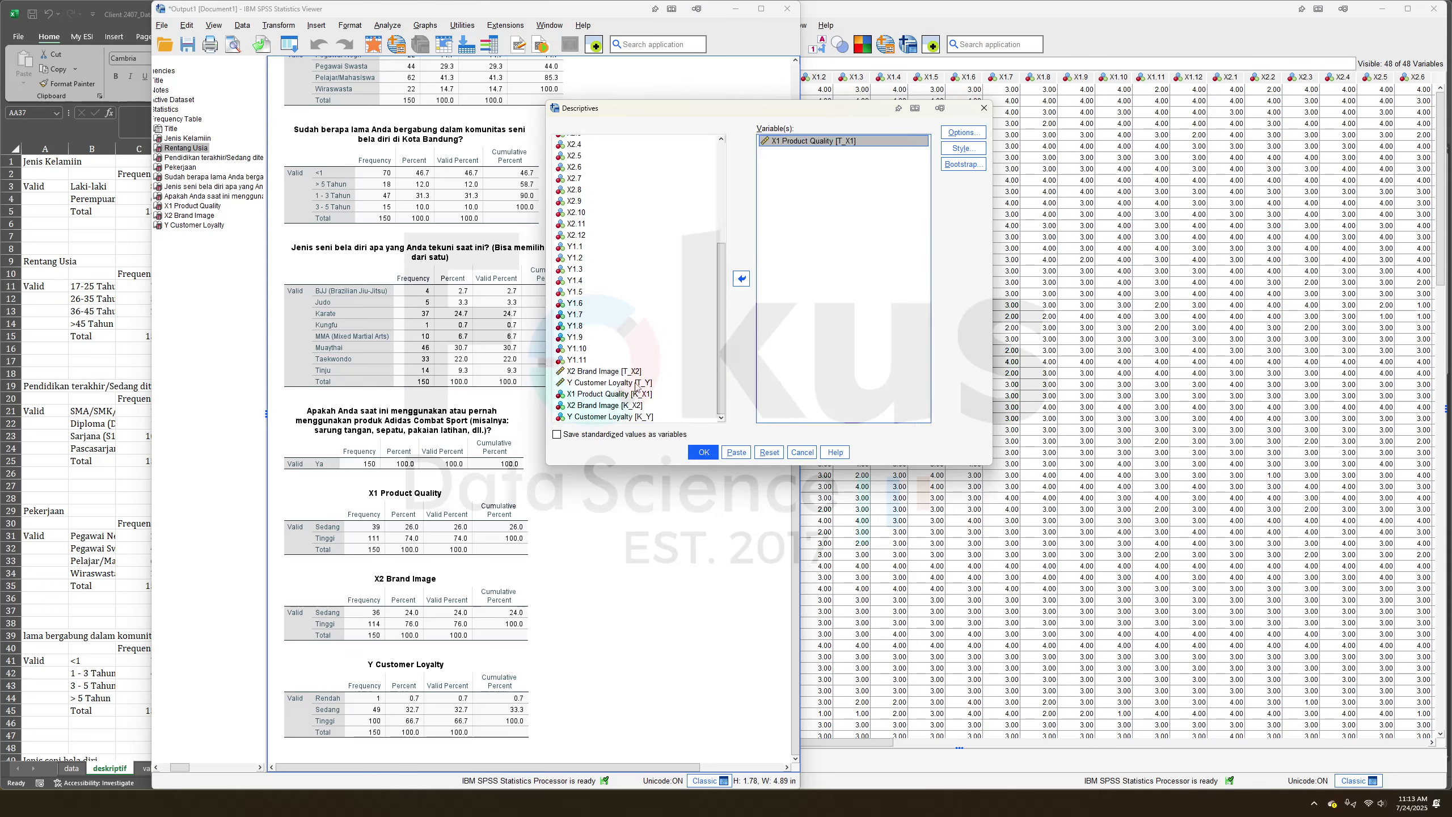
left_click(594, 371)
left_click(742, 279)
left_click(658, 383)
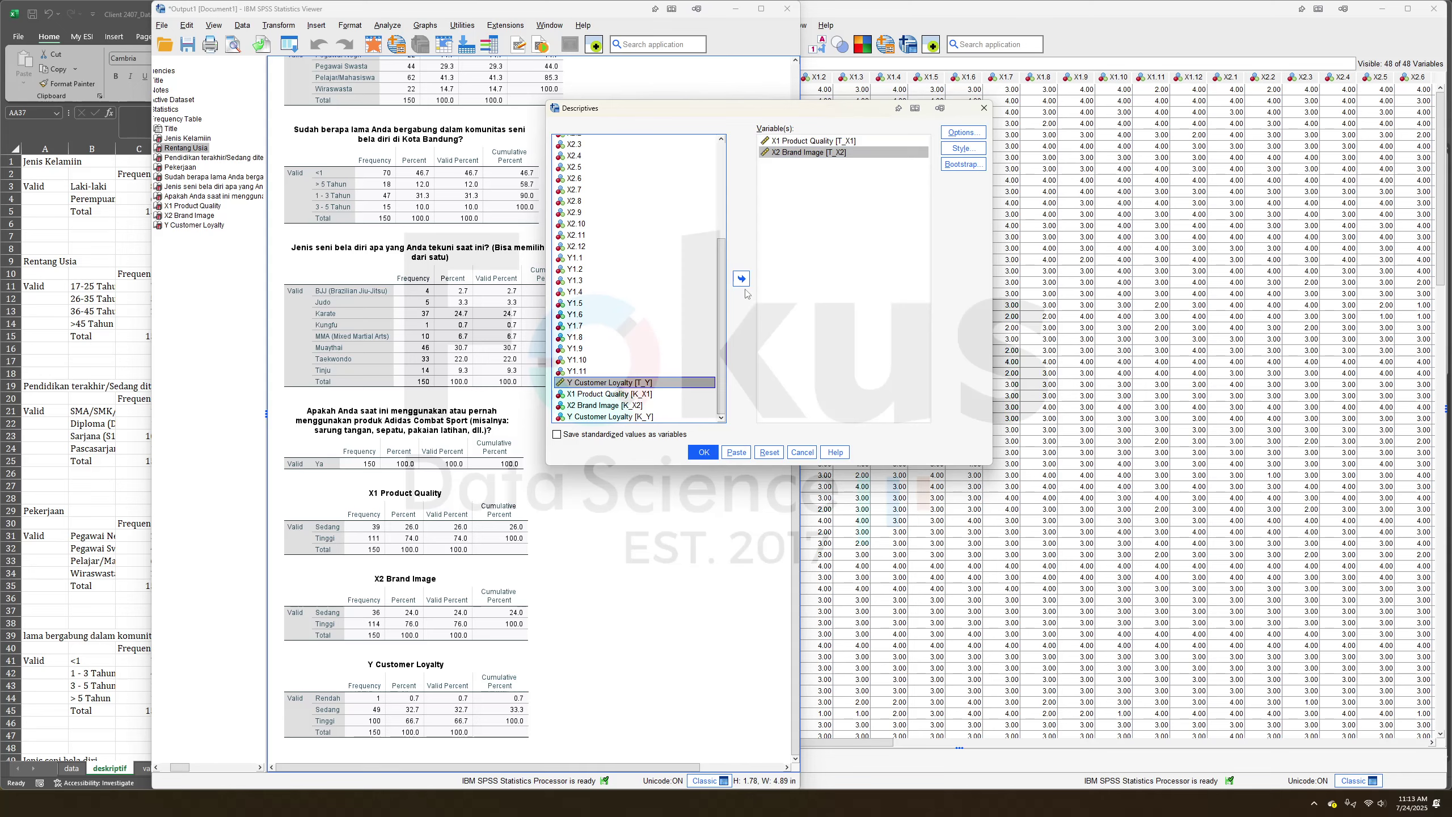
left_click(741, 278)
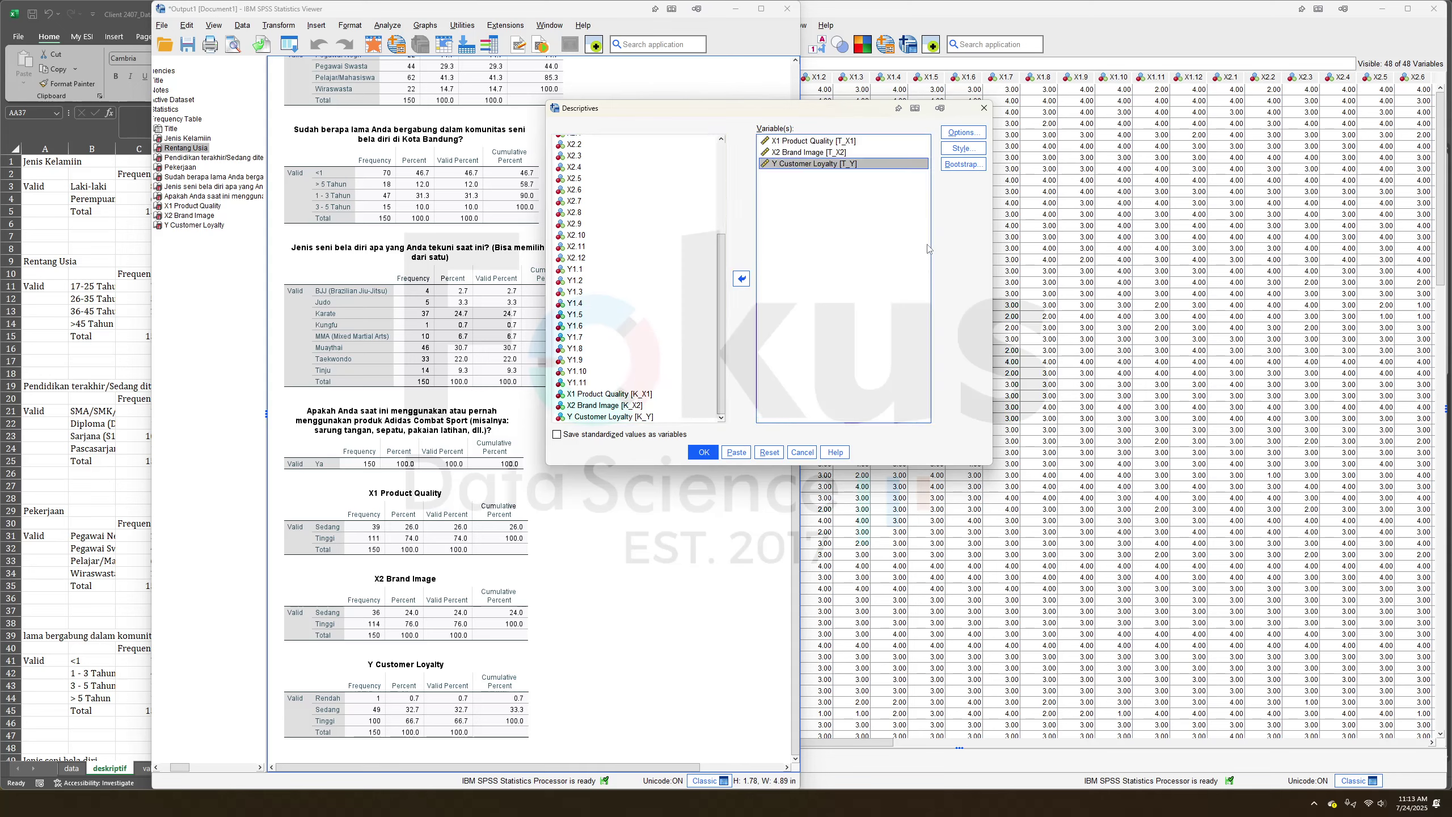
left_click(704, 452)
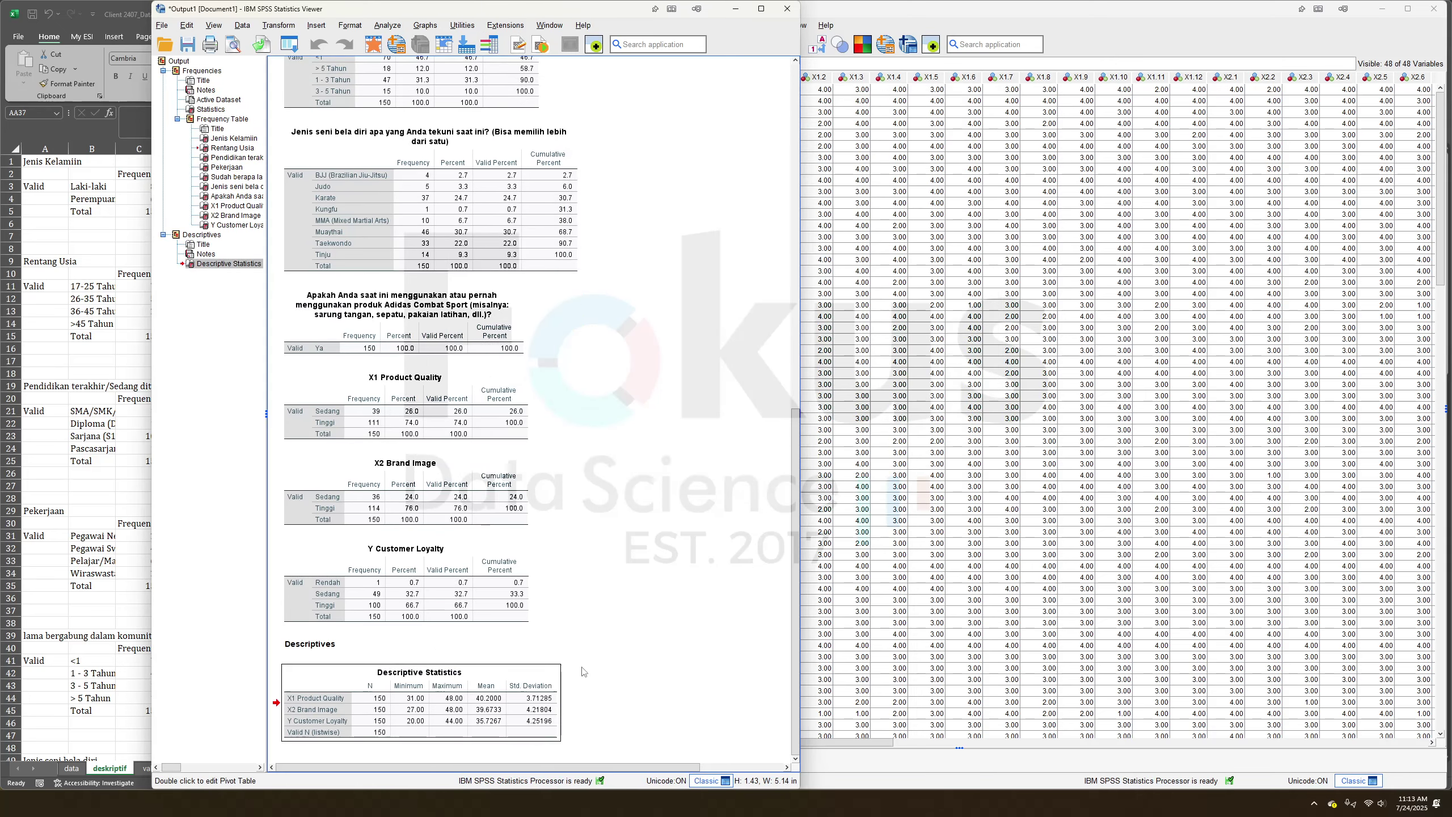
Switch to the Excel workbook and examine the X1, X2 and Y summary tables with their min, max, mean and standard deviation columns.
left_click(95, 763)
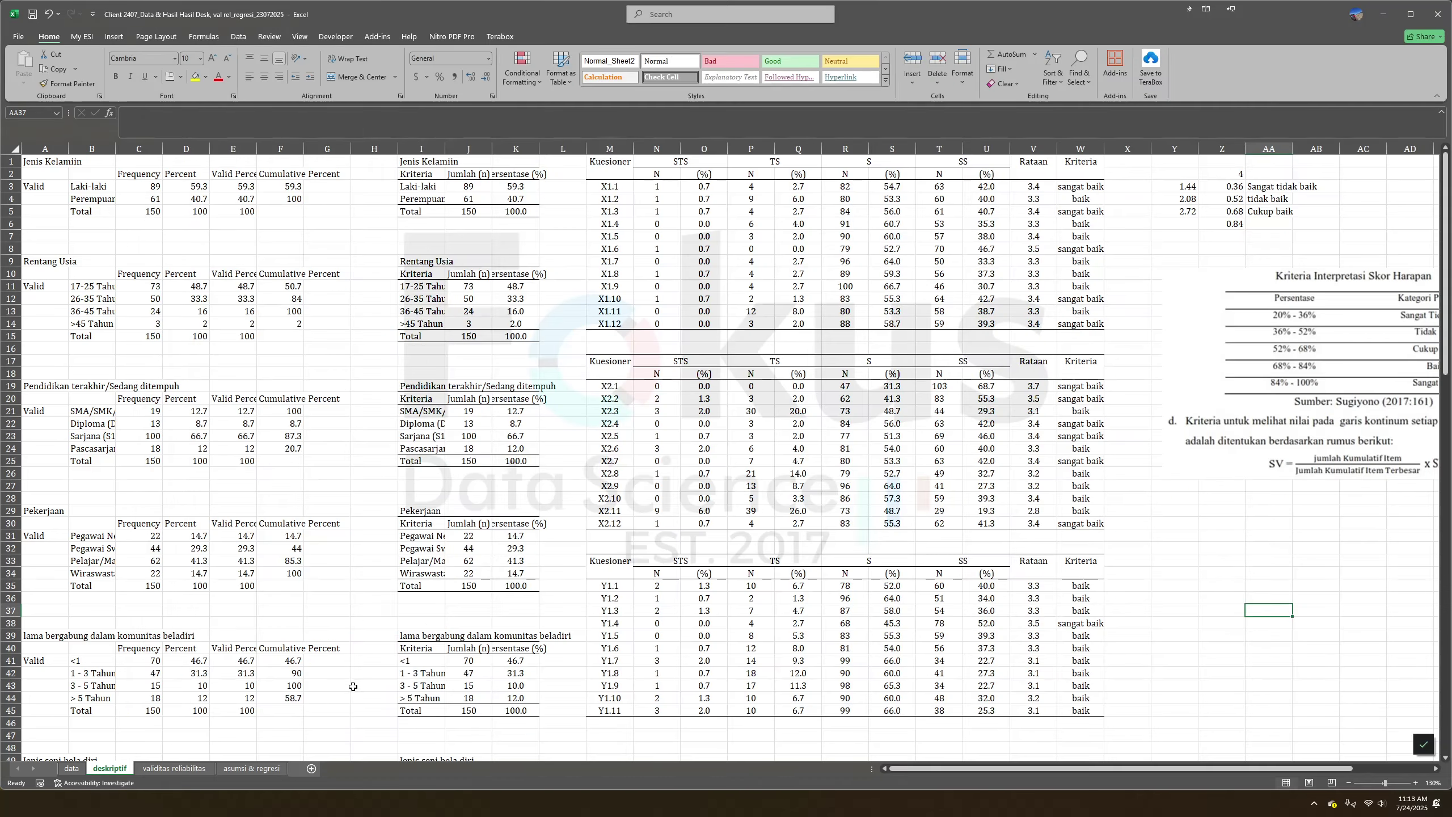
scroll(730, 598, "down", 16)
left_click_drag(563, 425, 701, 655)
left_click(764, 589)
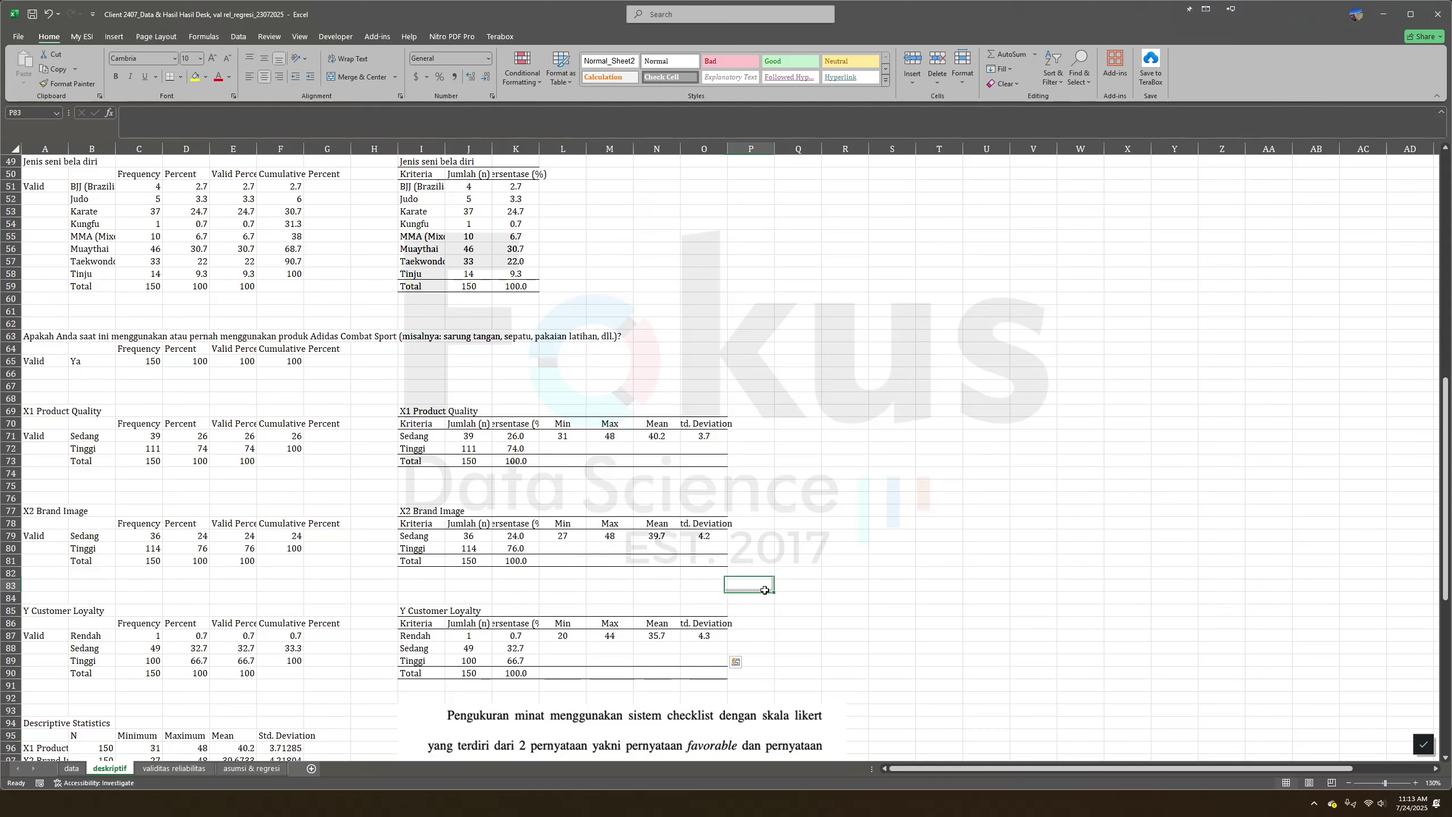
left_click_drag(540, 423, 718, 652)
left_click(858, 533)
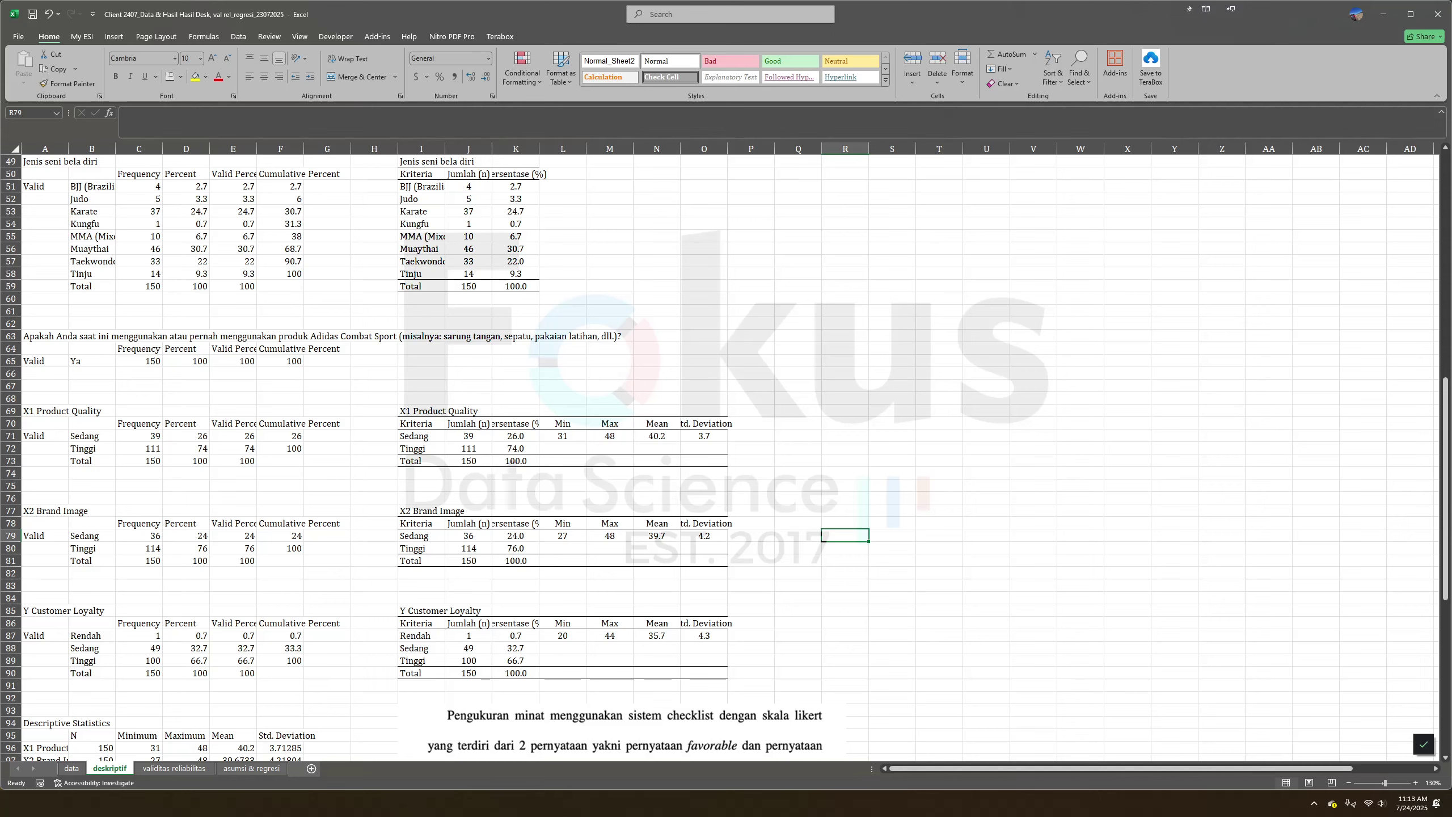
Return to the SPSS Data Editor and set up a Bivariate Correlations analysis with items X1.1 through X1.12.
key("alt+Tab")
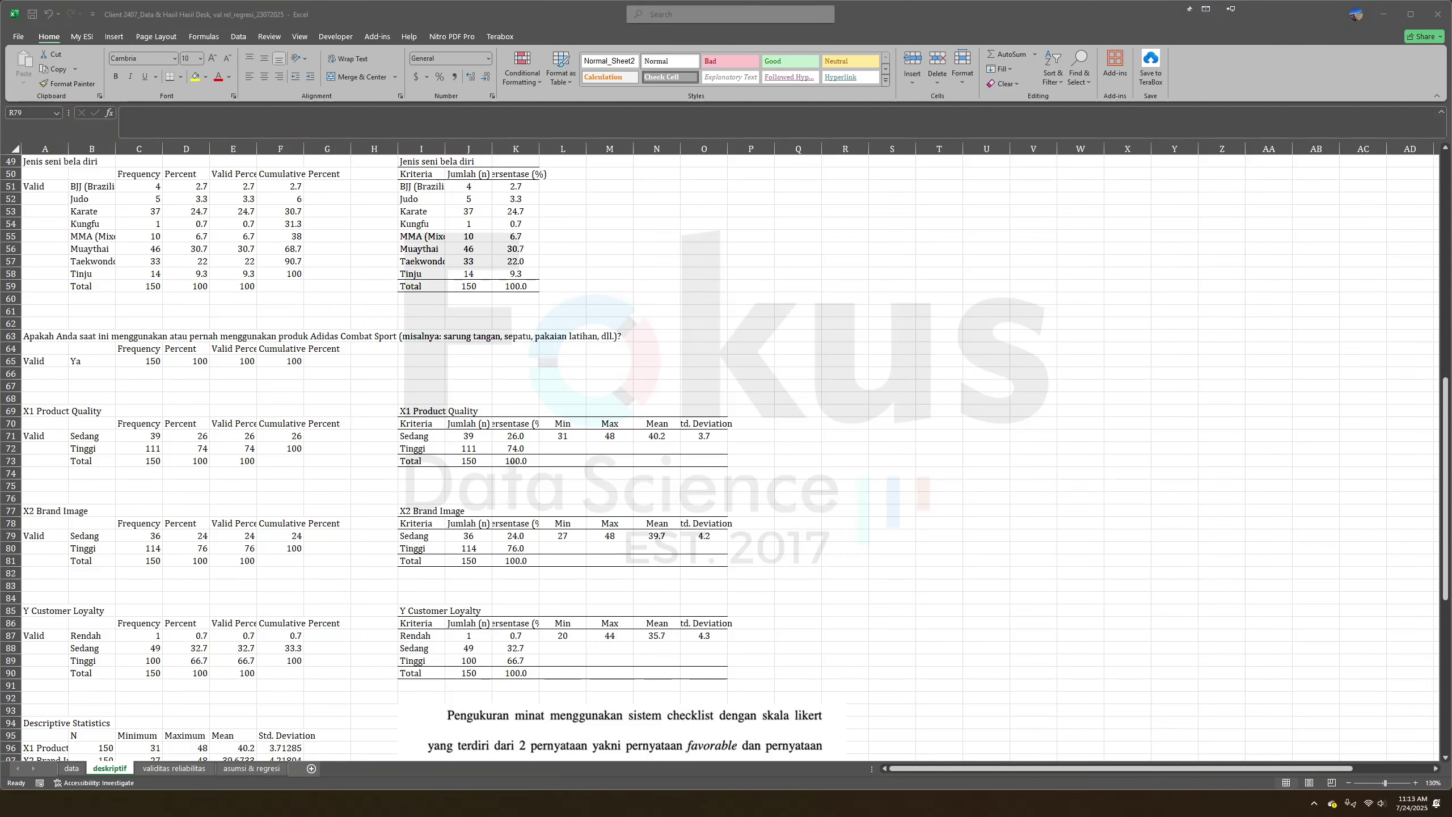
key("alt+Tab")
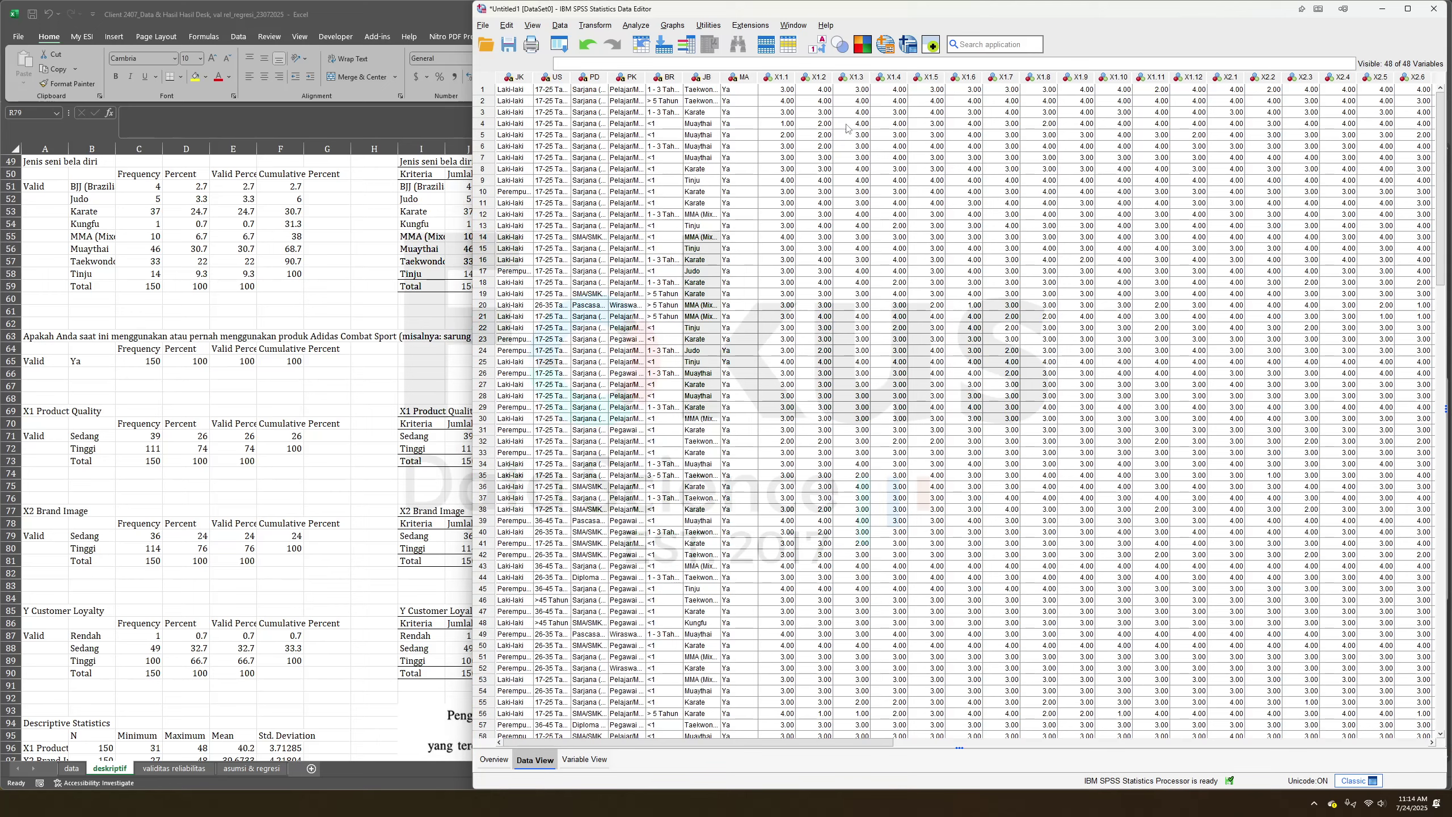
left_click(635, 26)
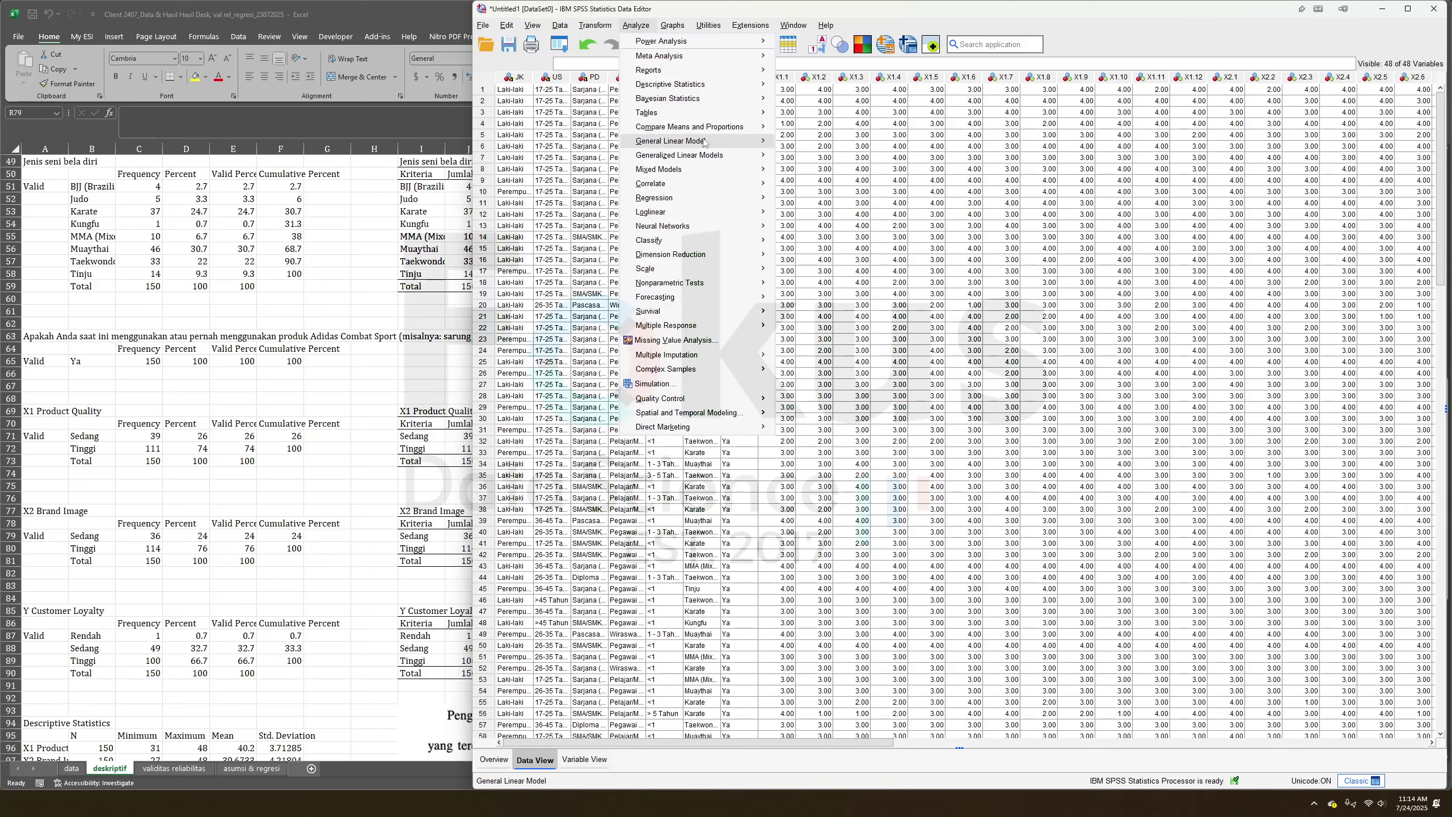
mouse_move(707, 184)
left_click(794, 187)
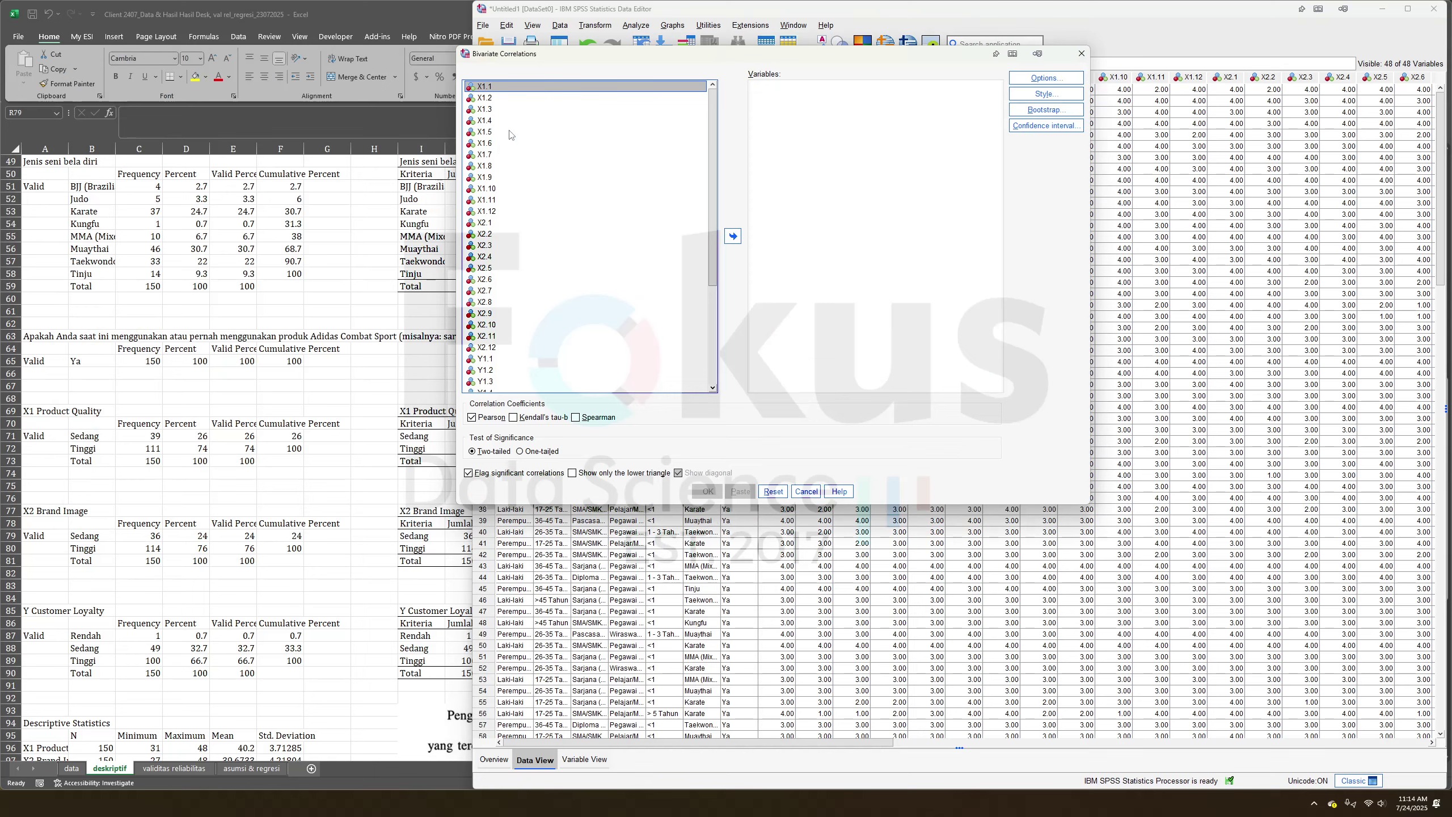
left_click(511, 211, "shift")
left_click(732, 236)
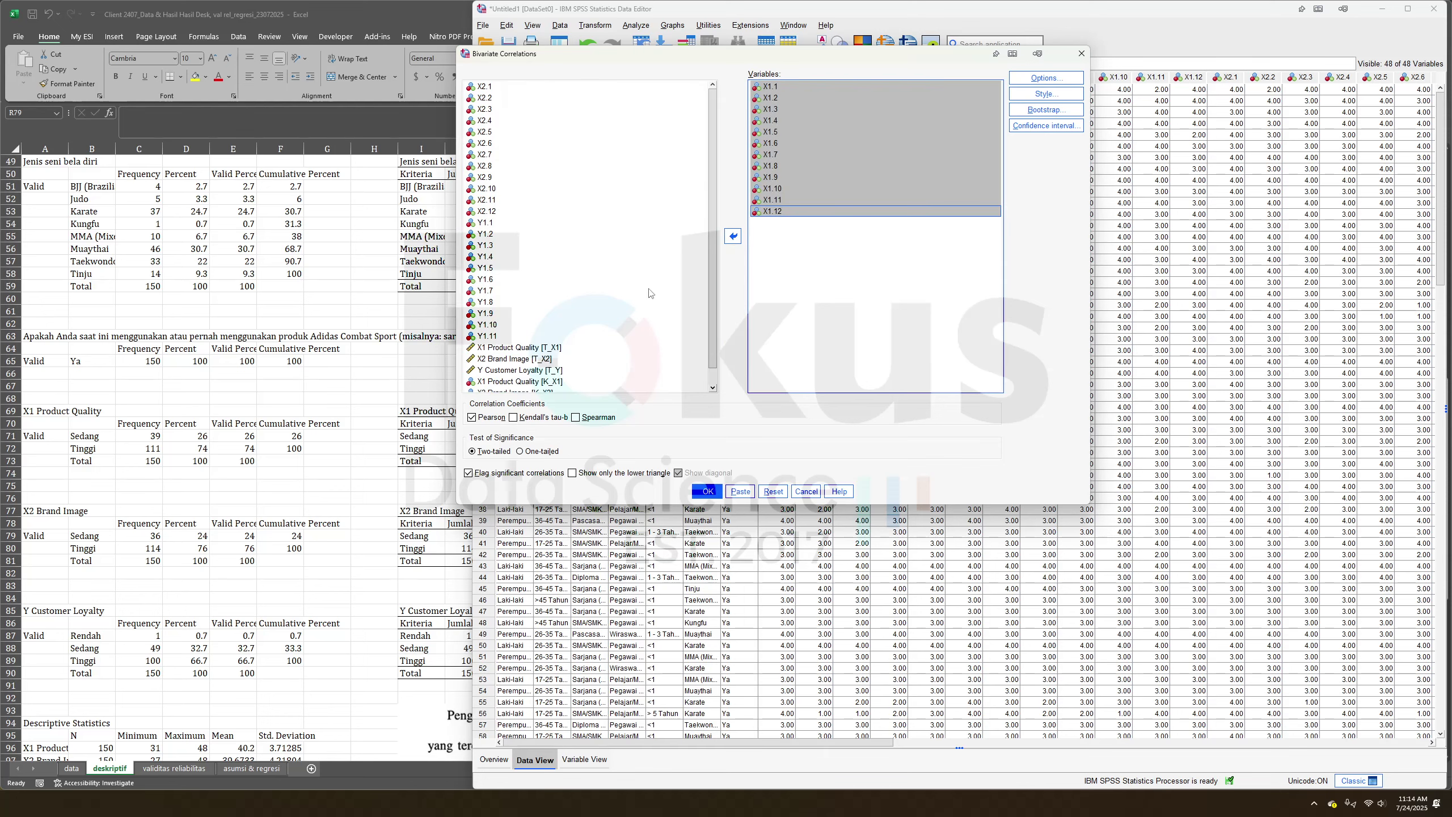
Add the total score X1 Product Quality [T_X1] to the correlation variables and run the Pearson correlation.
scroll(572, 327, "down", 1)
left_click(567, 331)
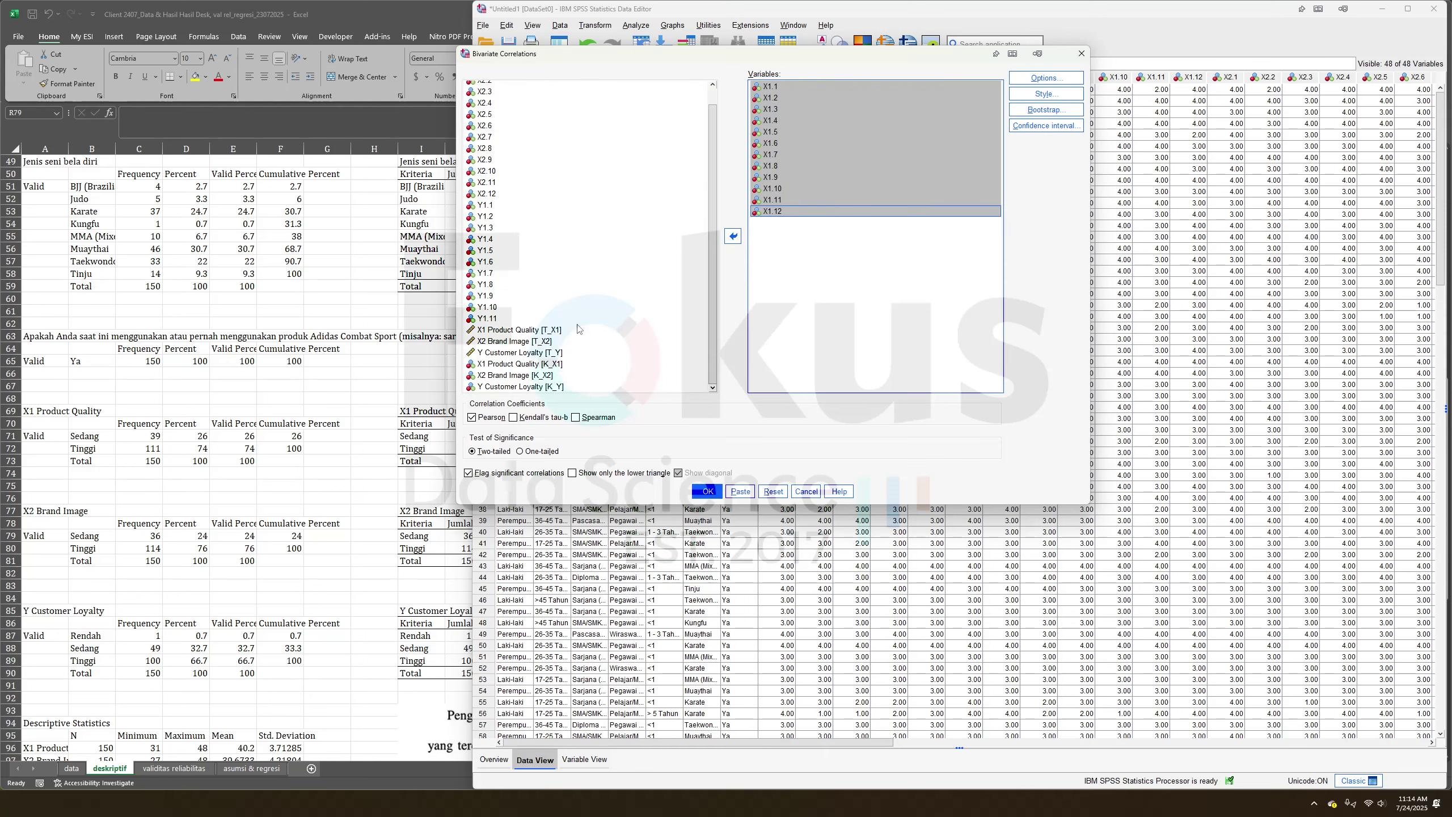
left_click(733, 236)
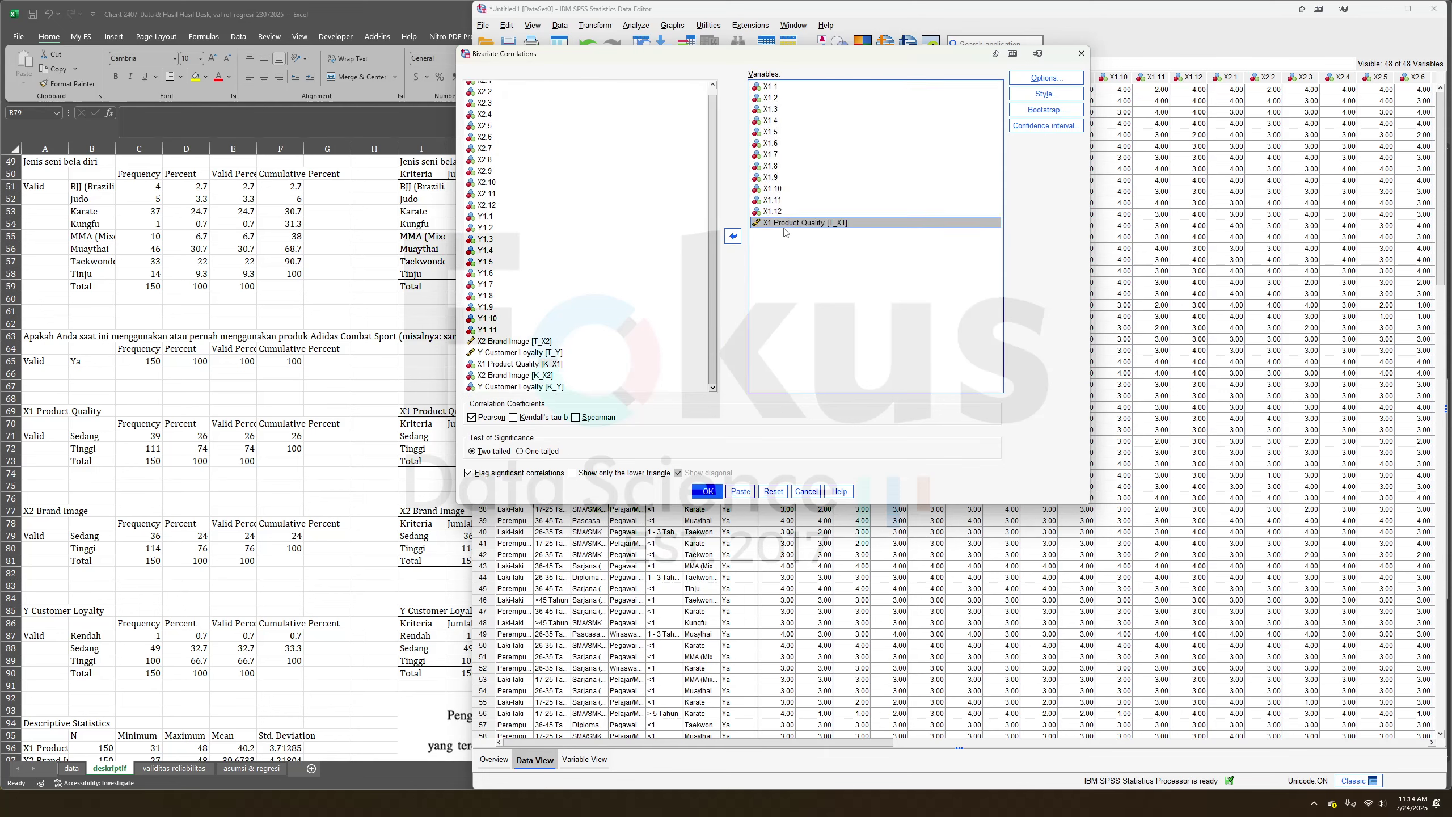
left_click(695, 492)
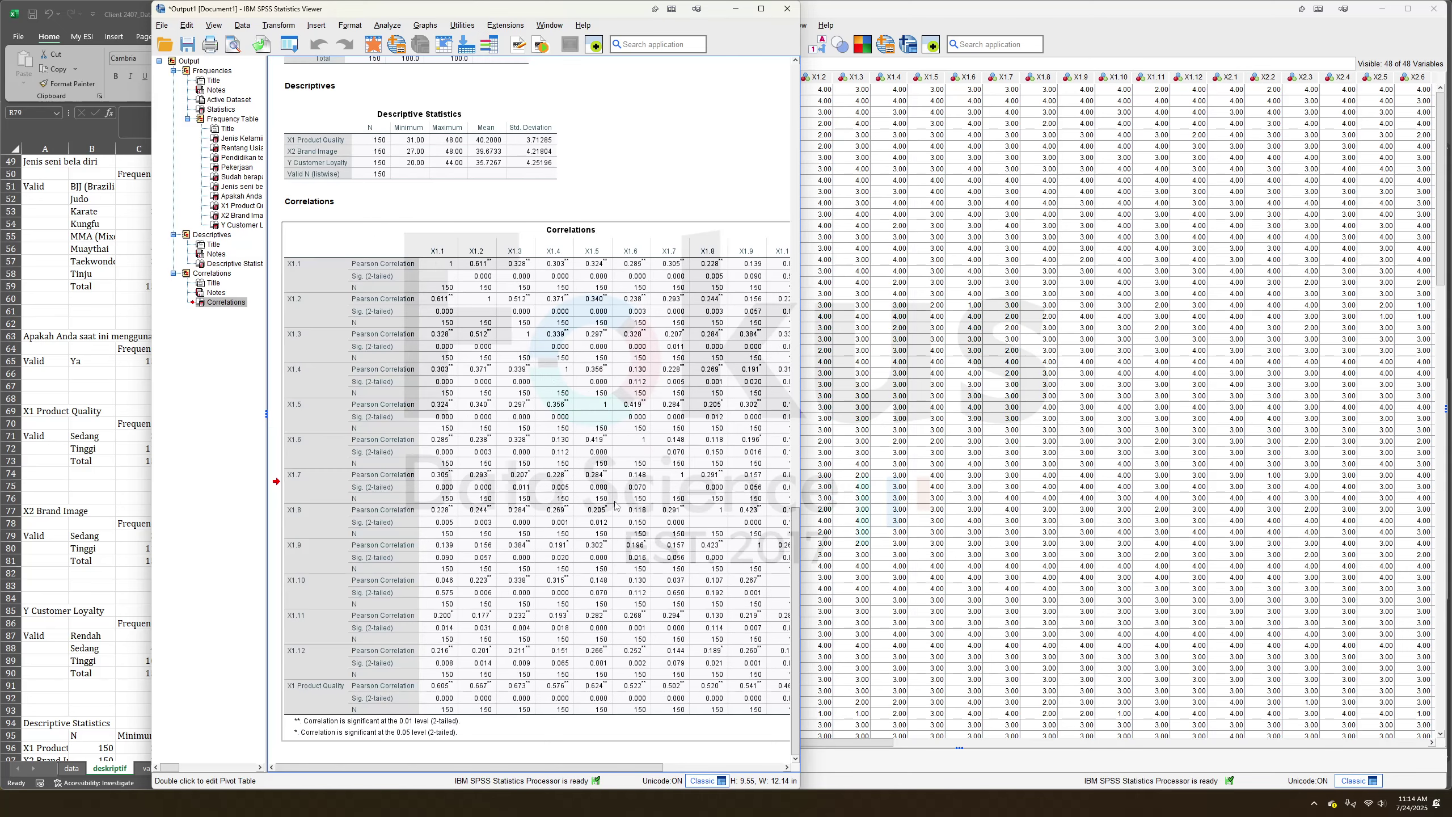
Run a Reliability Analysis with the Alpha model on items X1.1 through X1.12.
left_click(387, 25)
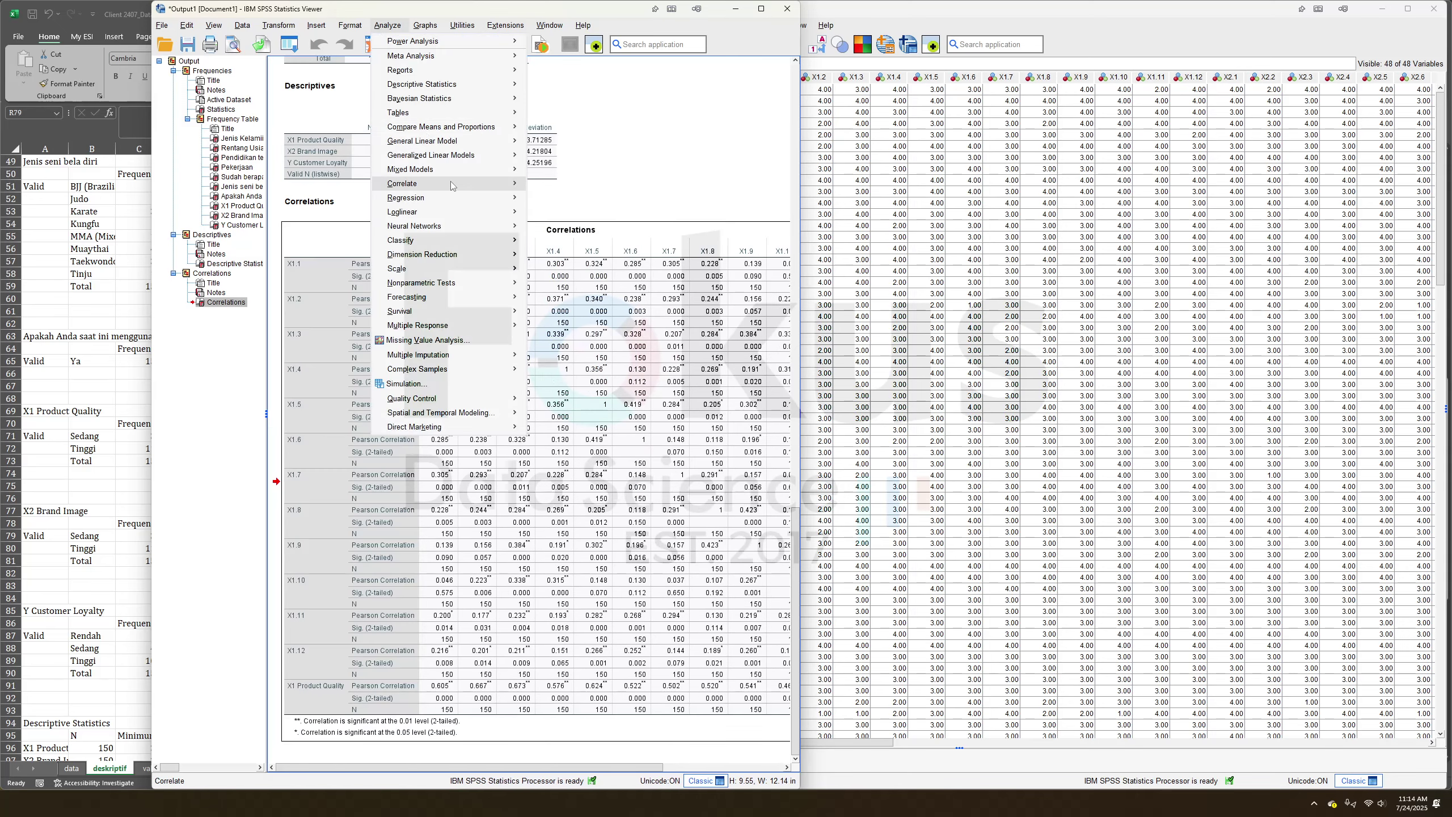
mouse_move(446, 269)
left_click(589, 271)
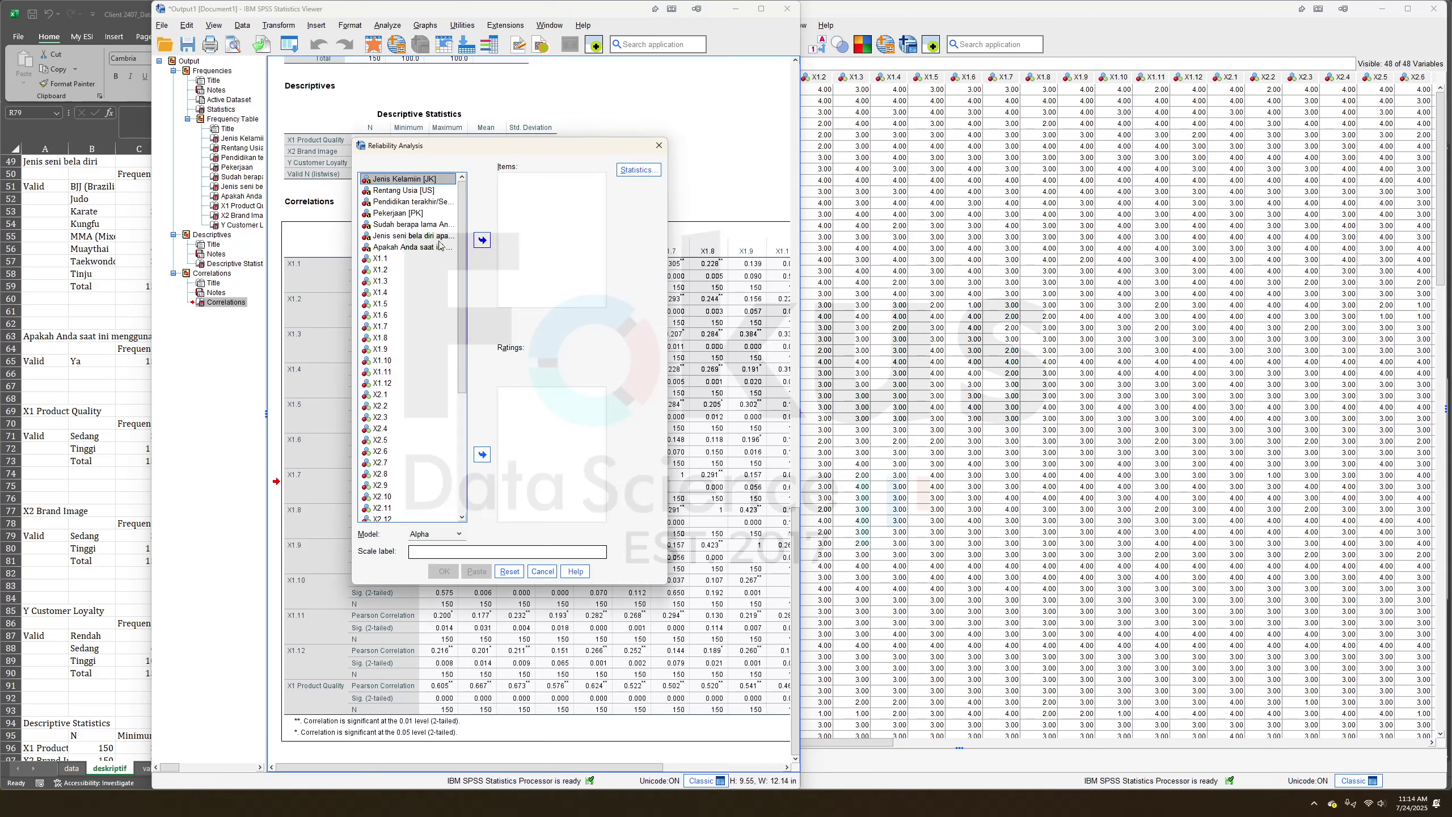
left_click(426, 260)
left_click(403, 383, "shift")
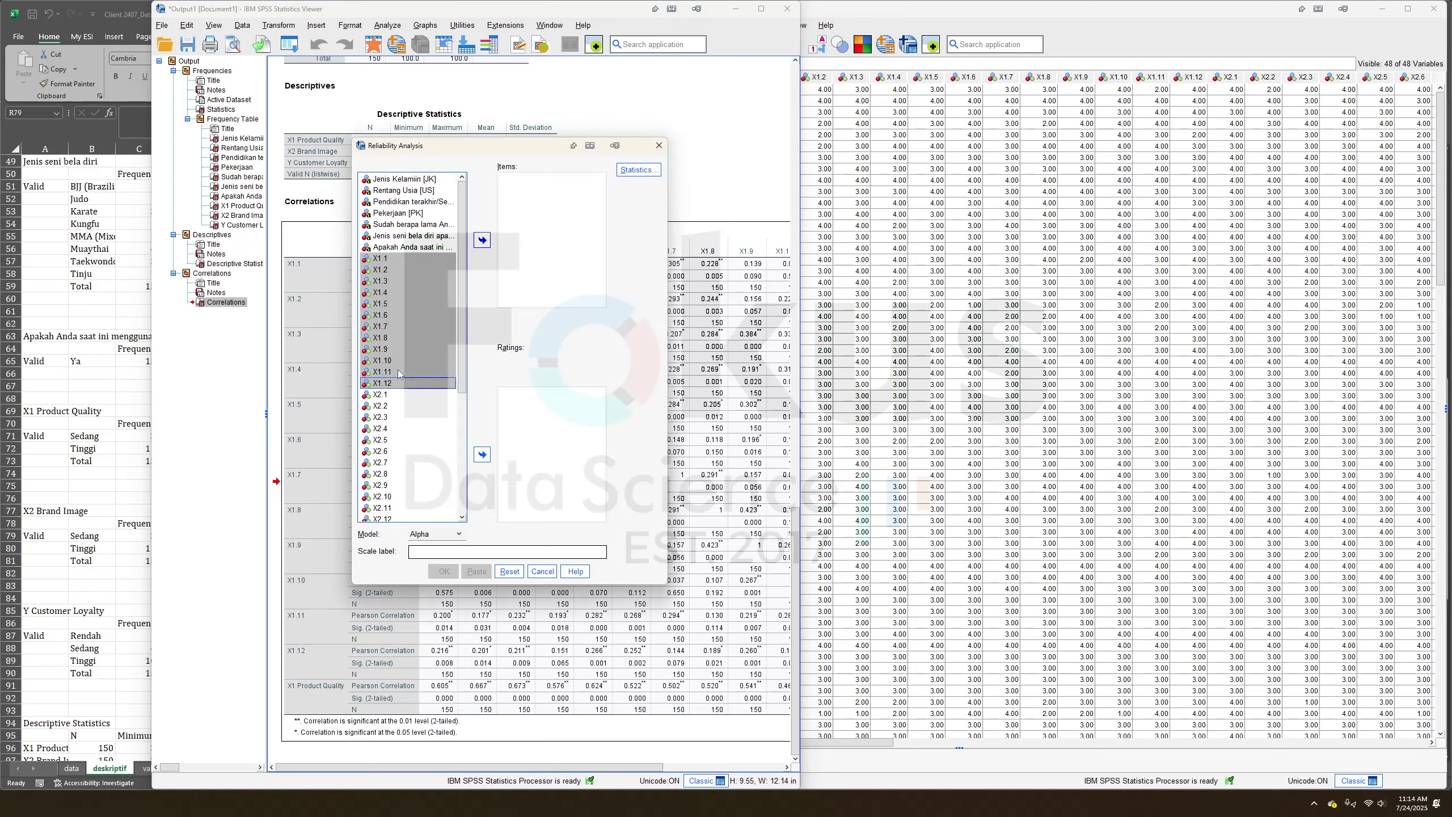
left_click(484, 241)
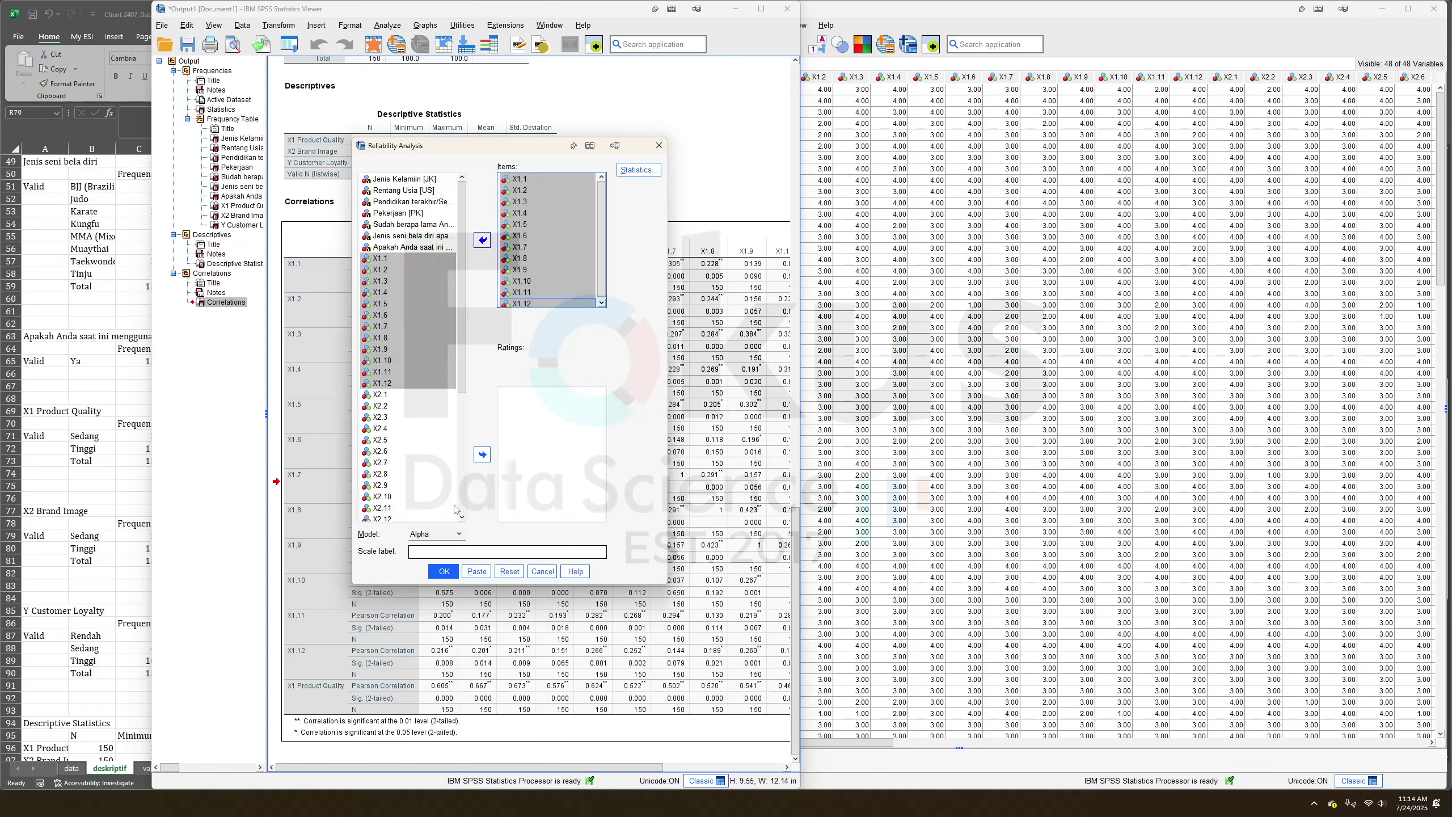
left_click(444, 572)
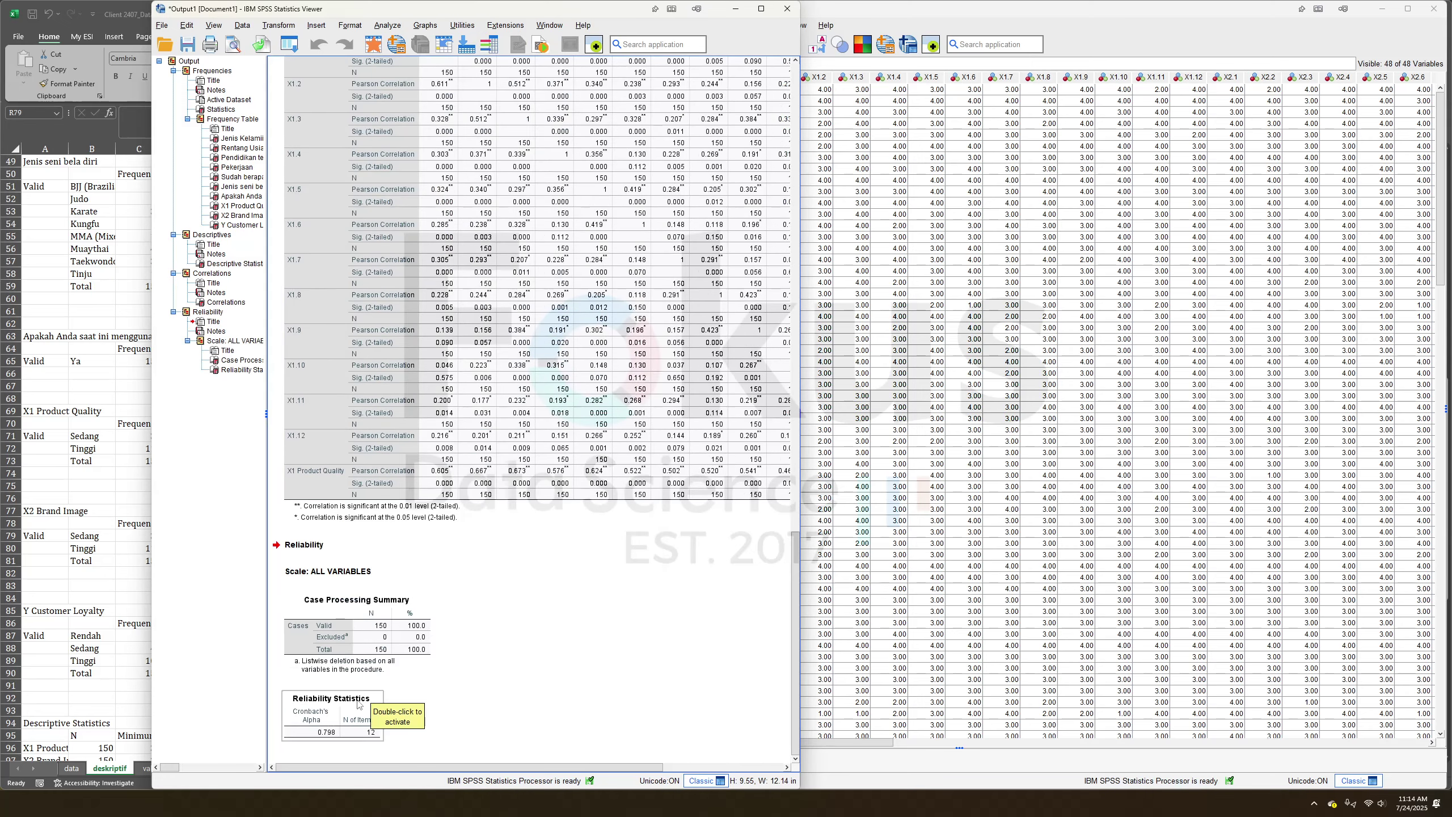
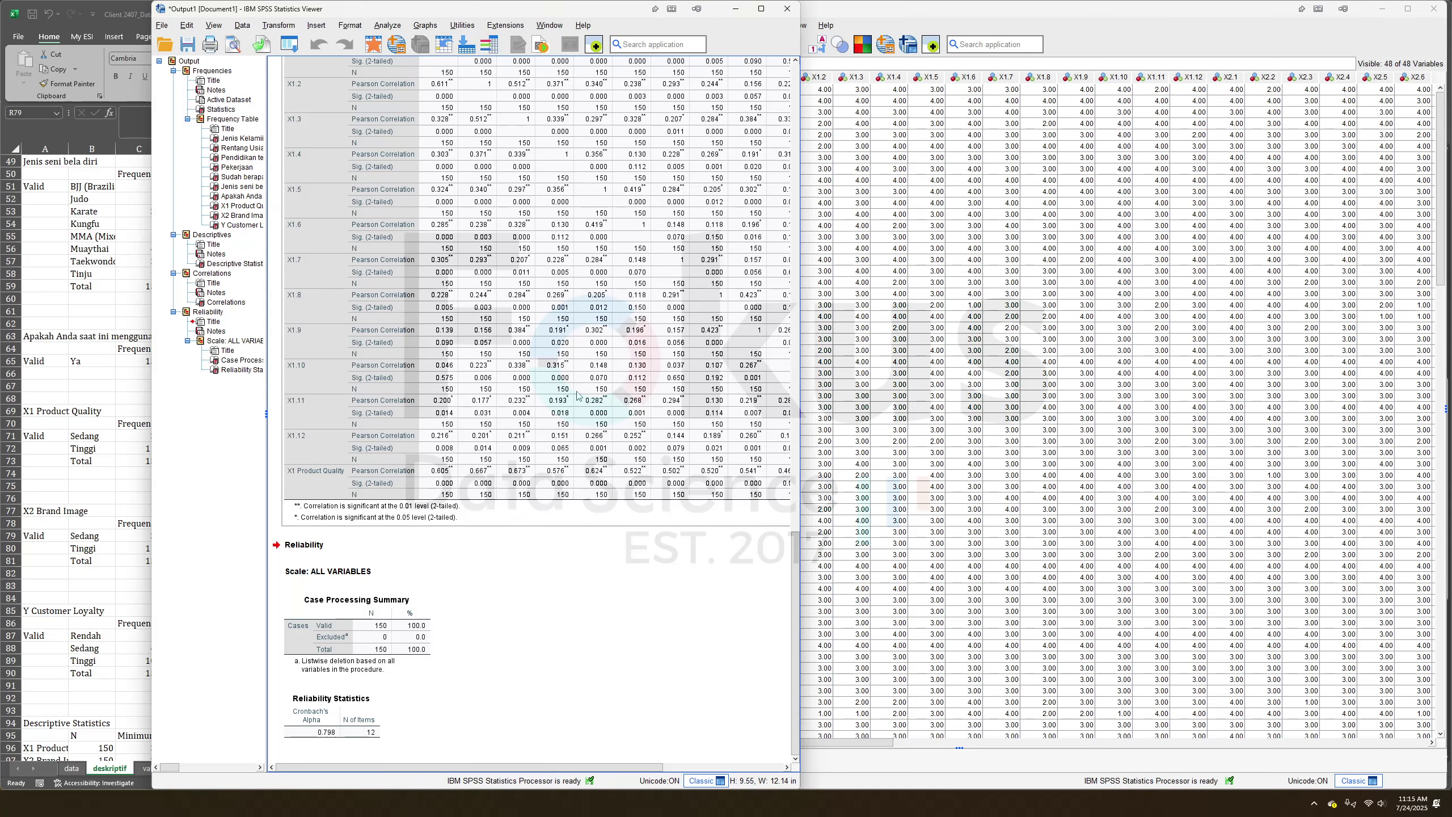
Examine the Reliability Statistics table and the X1 Product Quality column of the Correlations table in the output.
scroll(573, 400, "up", 8)
scroll(544, 412, "down", 8)
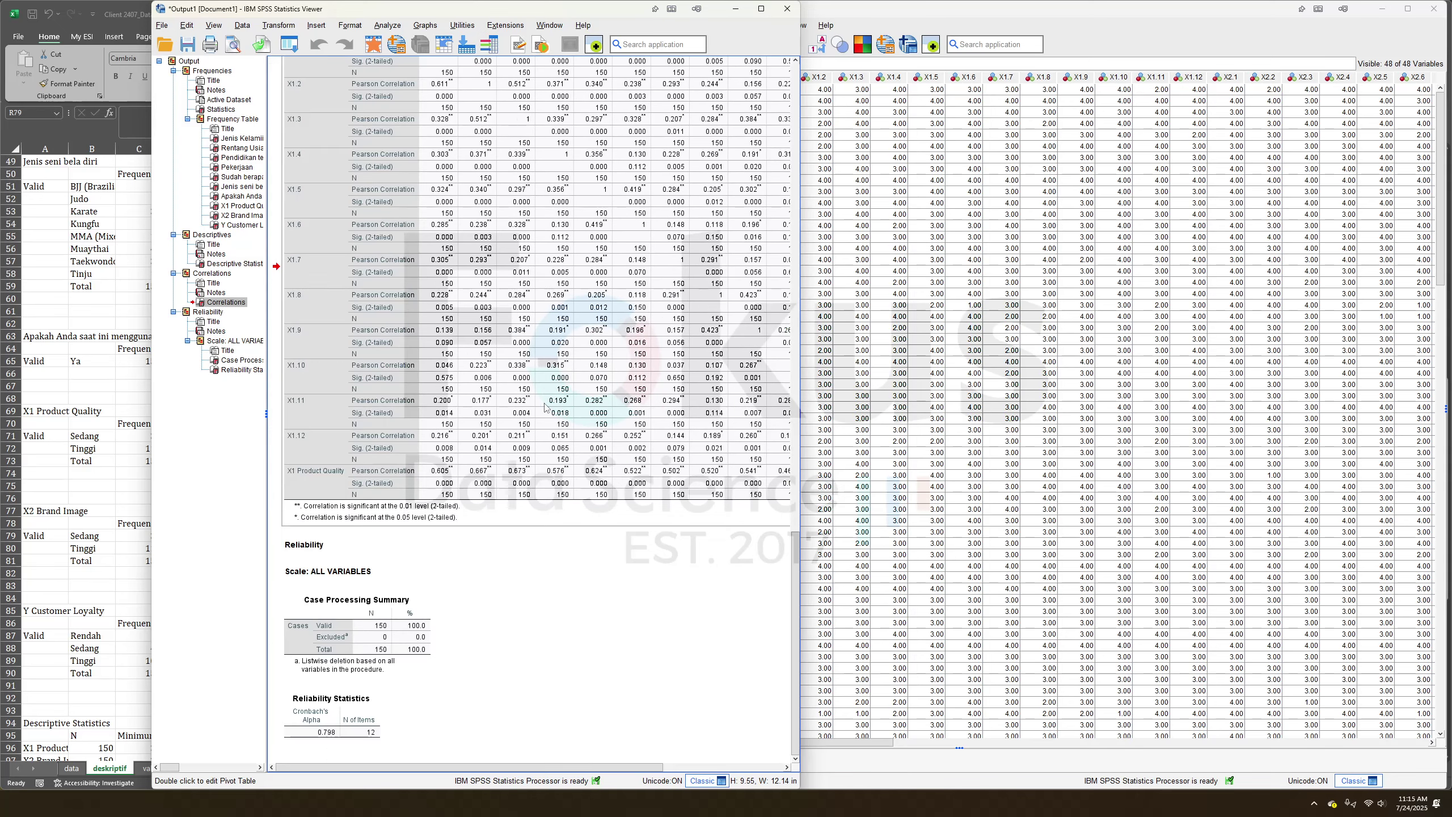
scroll(558, 355, "up", 1)
scroll(415, 413, "down", 1)
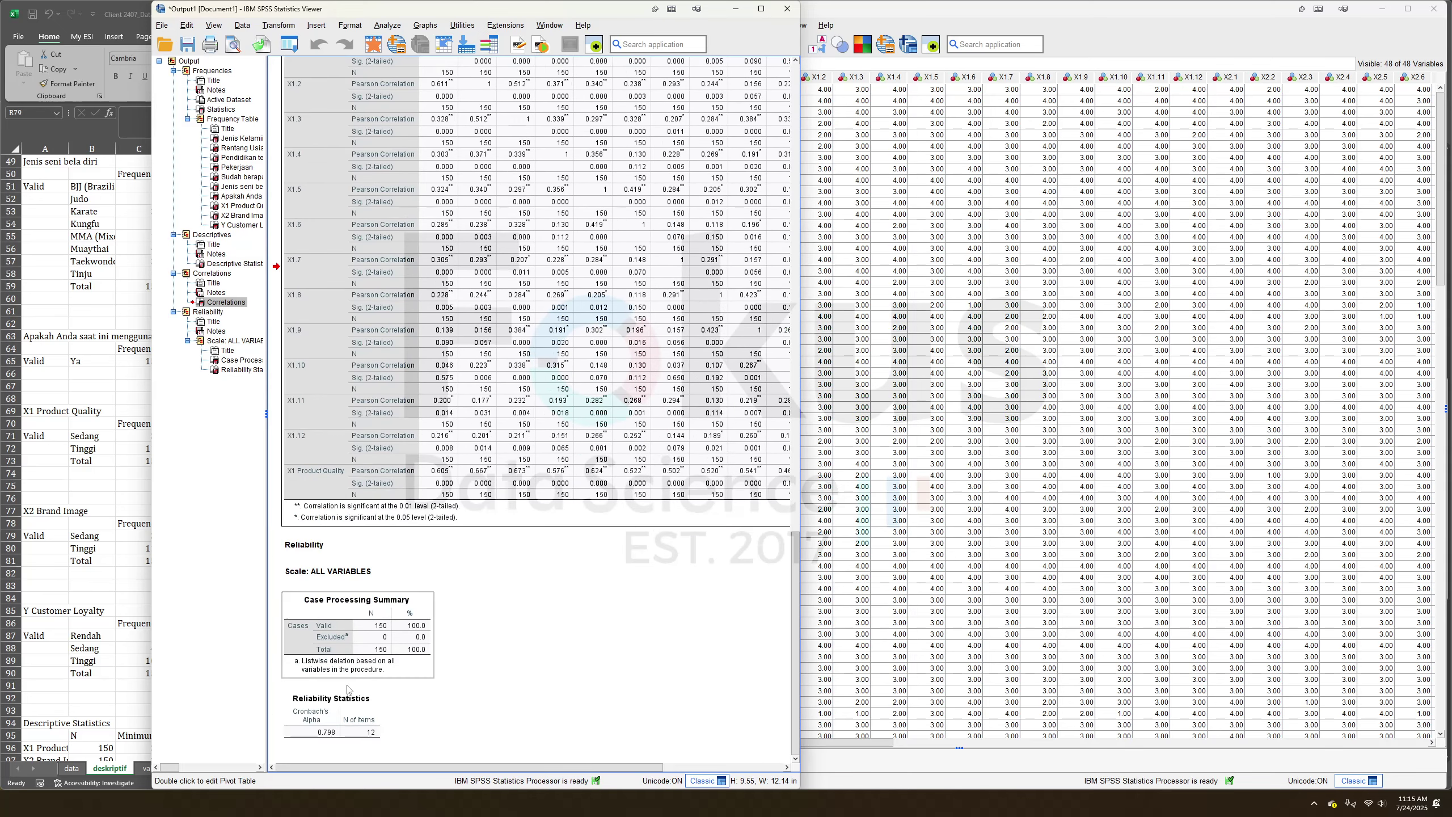
left_click(337, 719)
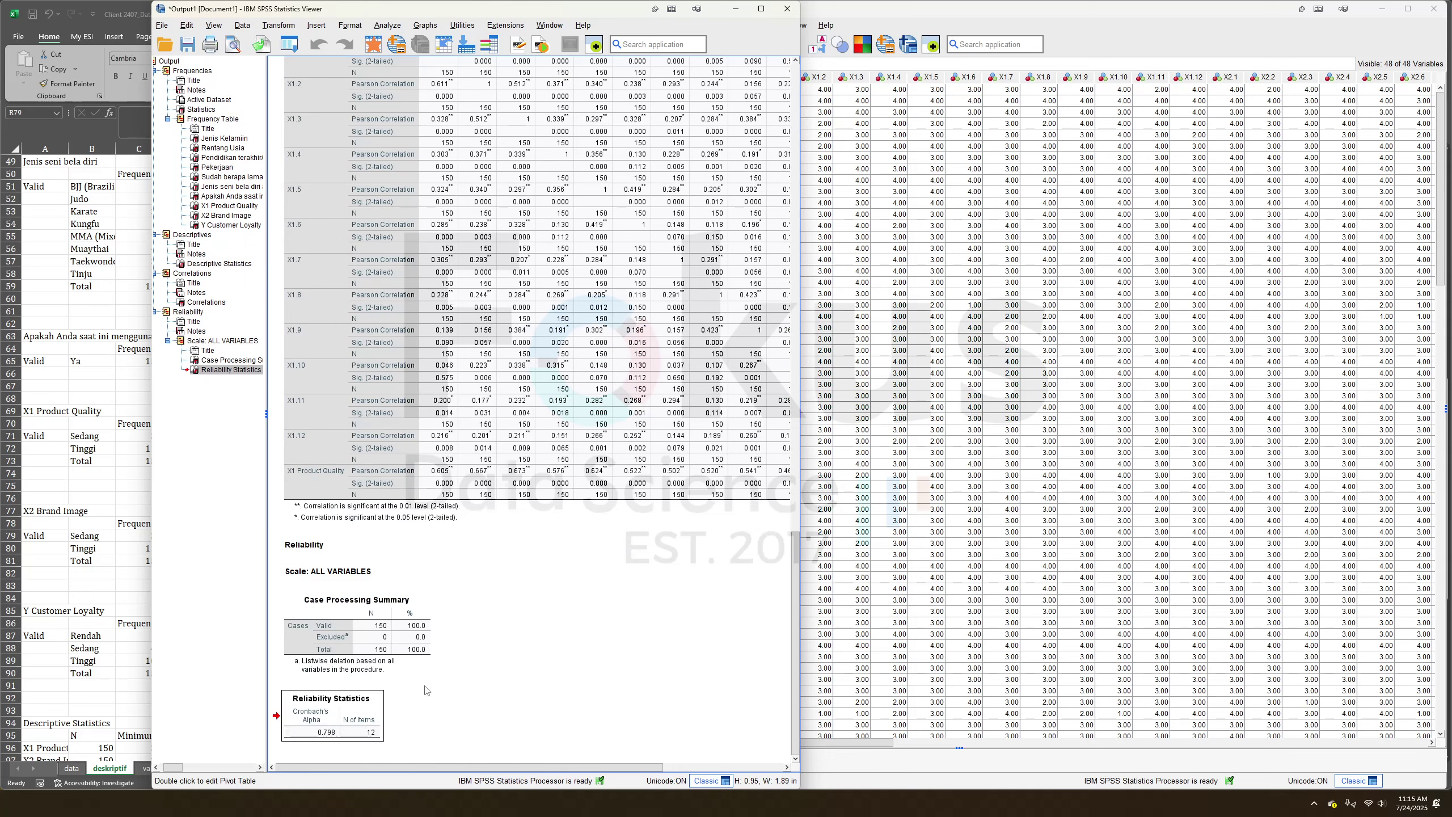
scroll(503, 417, "up", 5)
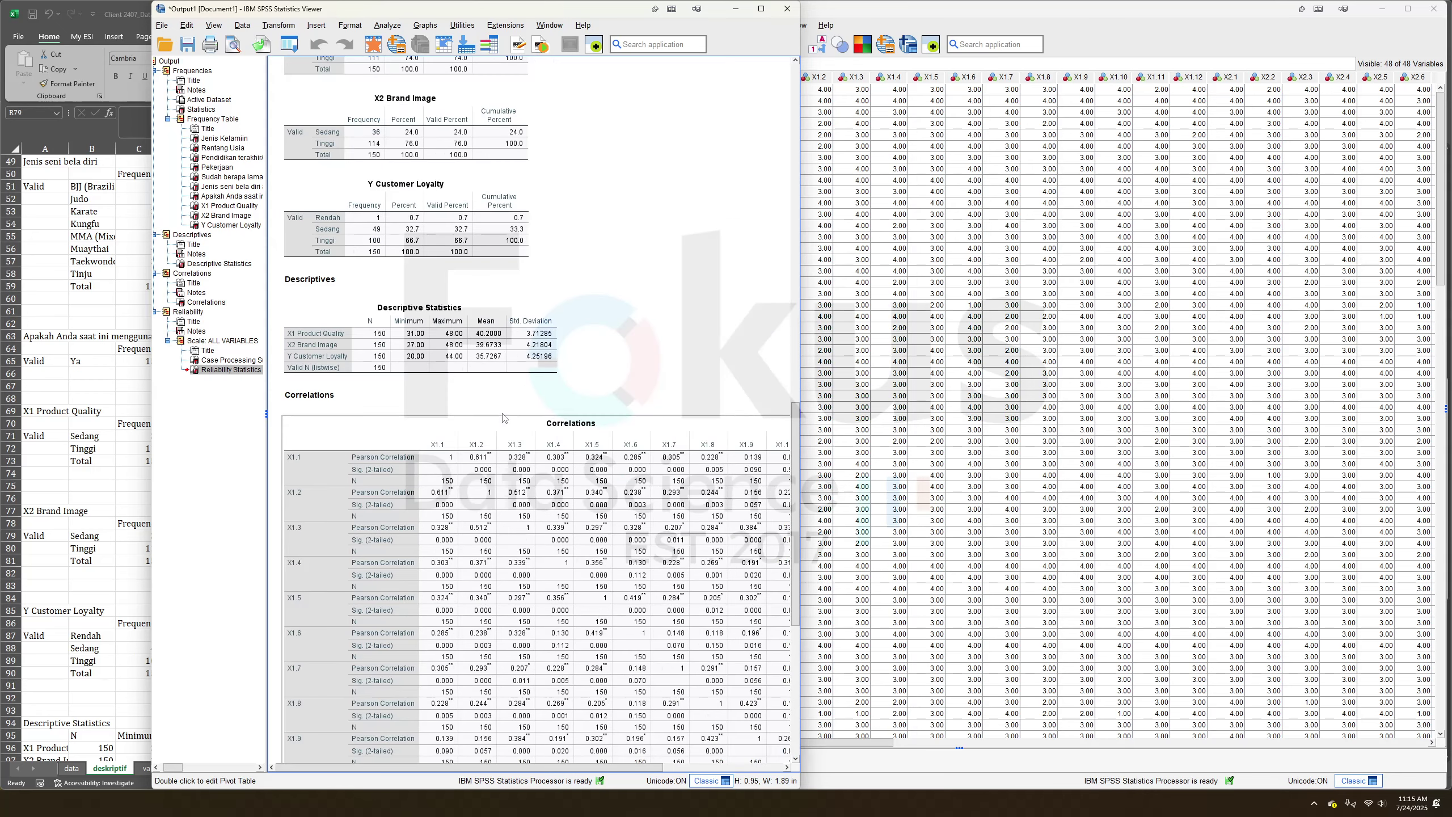
scroll(410, 459, "right", 3)
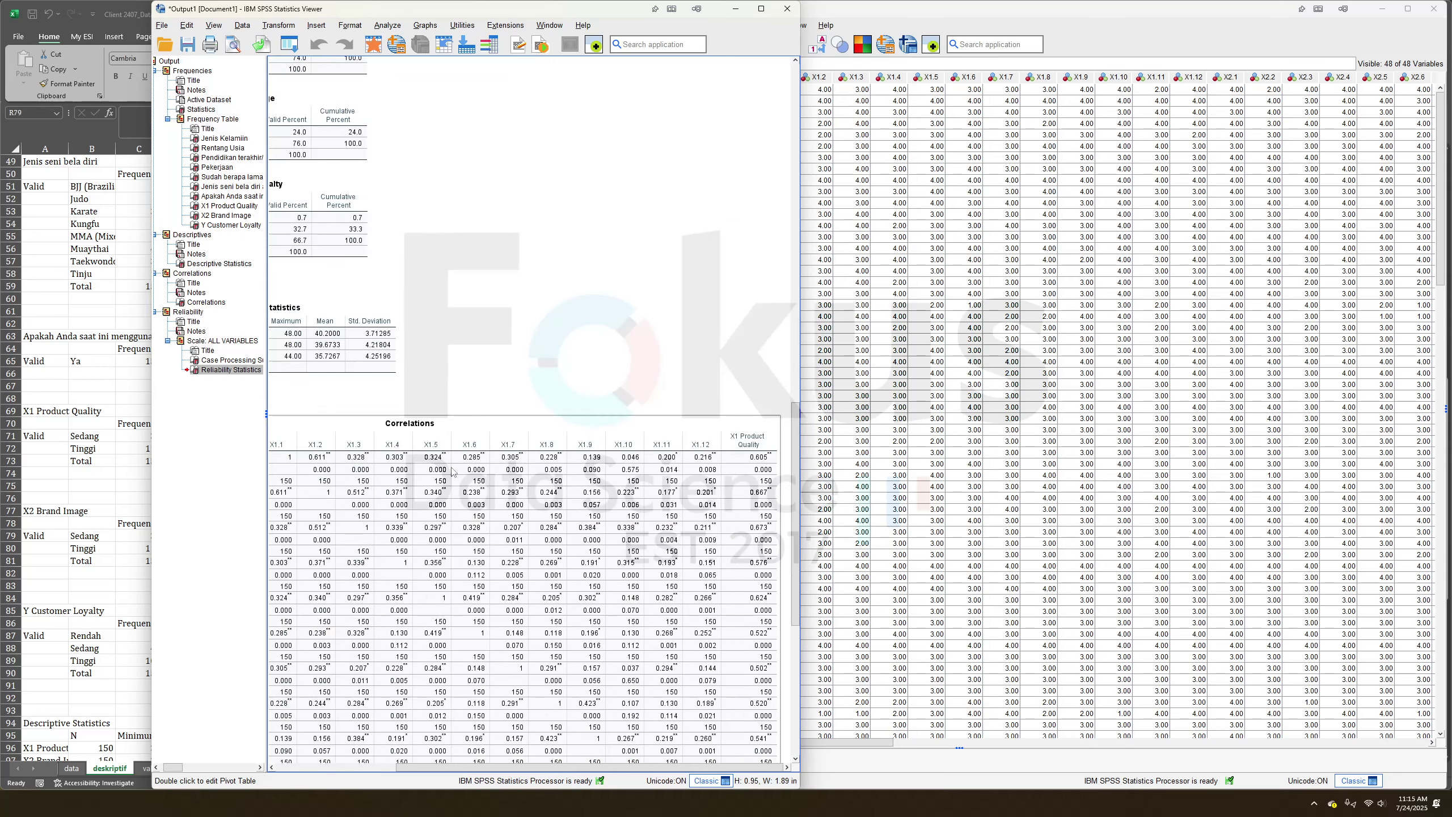
left_click(742, 442)
scroll(753, 412, "up", 4)
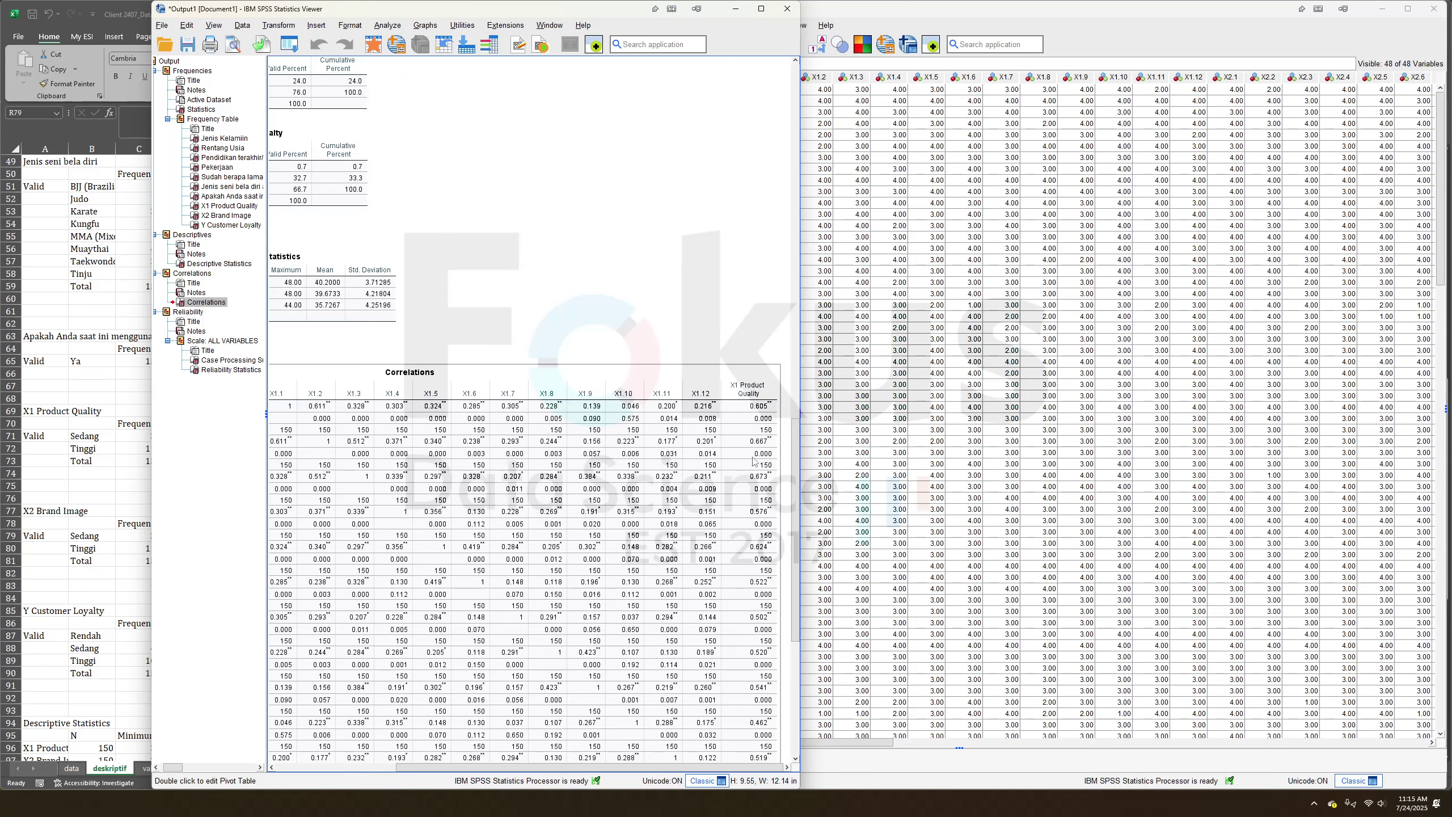
Switch to the Excel workbook's validitas reliabilitas sheet and examine the X1 Product Quality column of the correlation table.
key("alt+Tab")
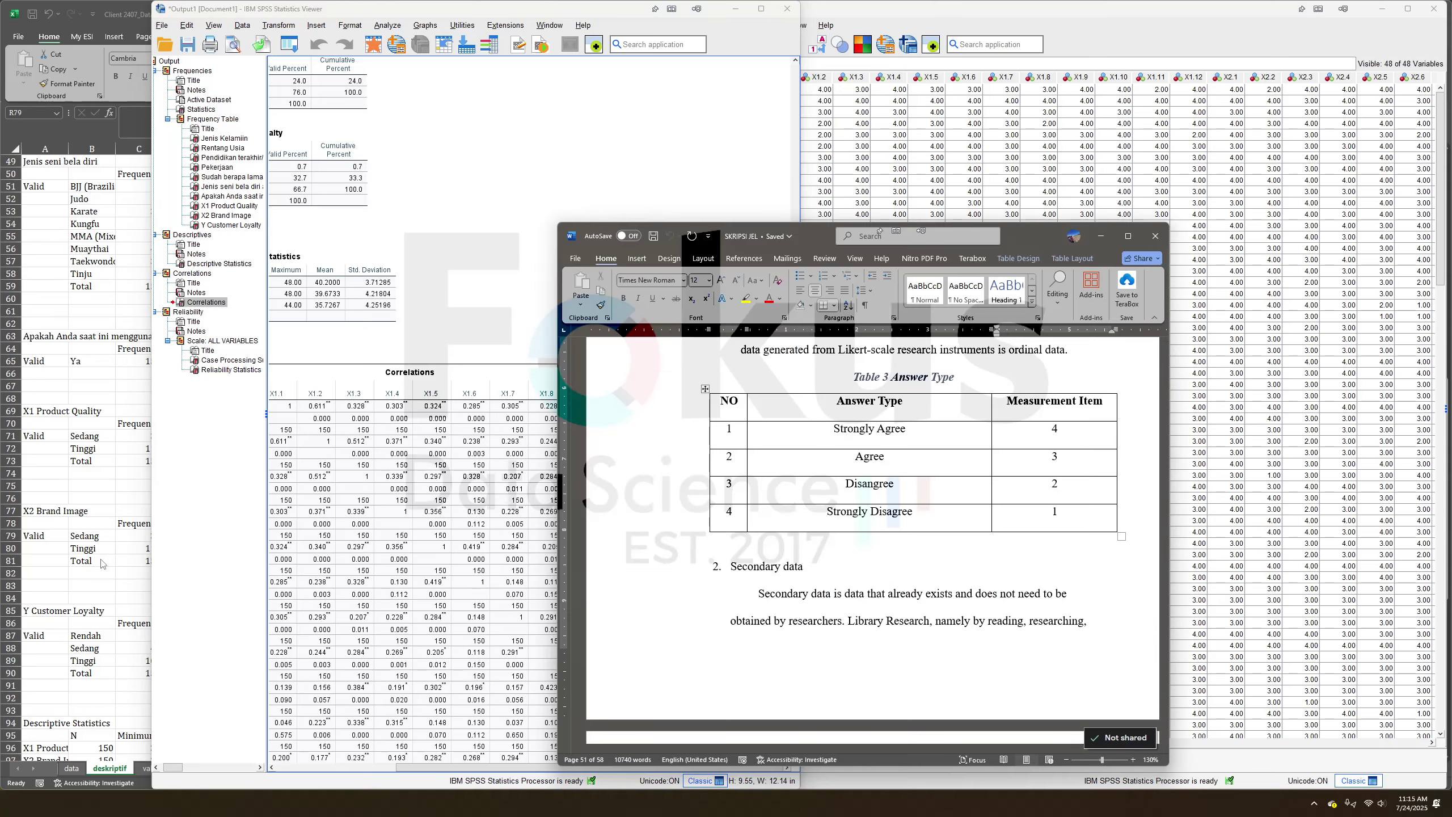
left_click(72, 563)
left_click(171, 769)
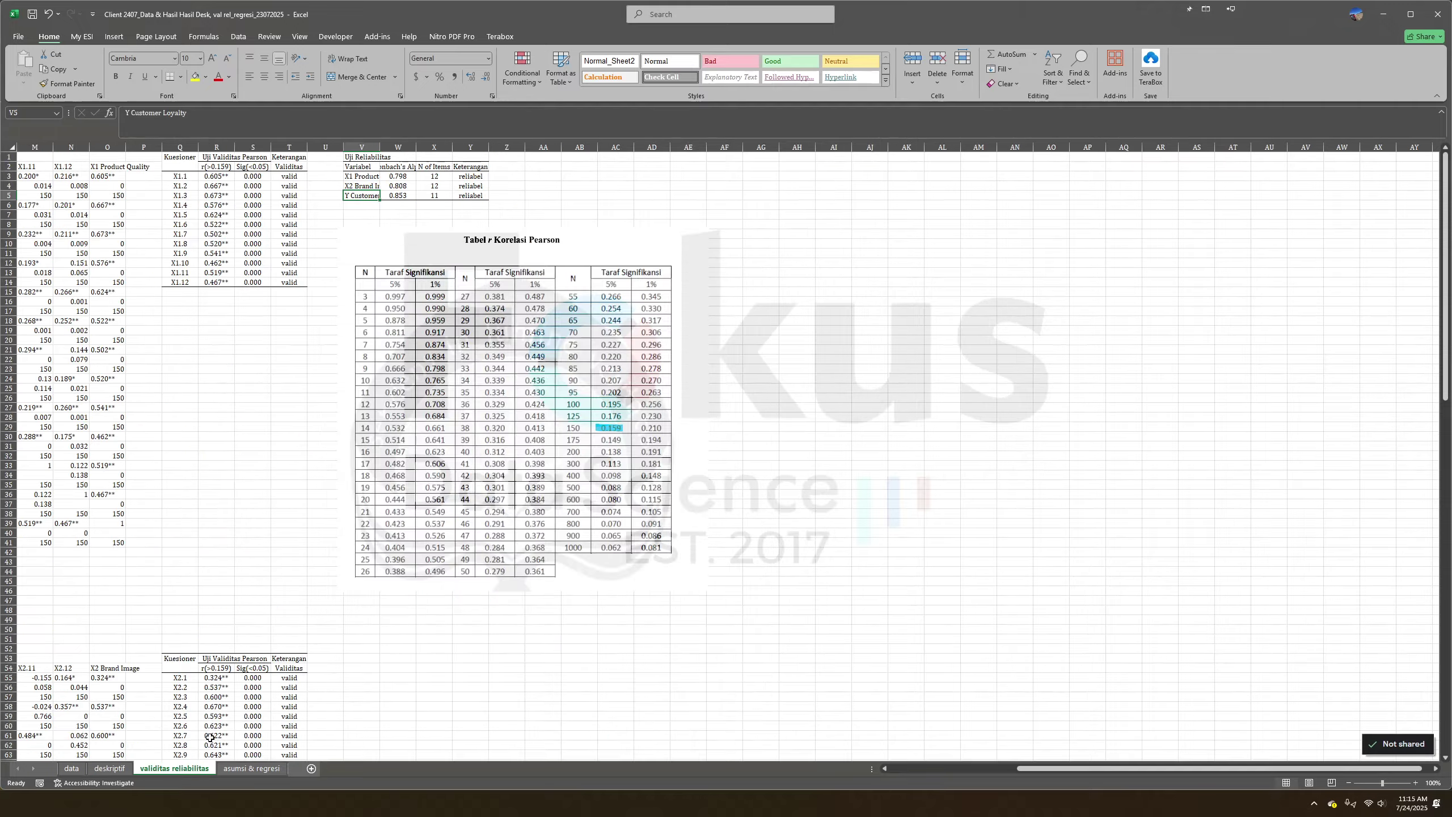
scroll(759, 589, "up", 4, "ctrl")
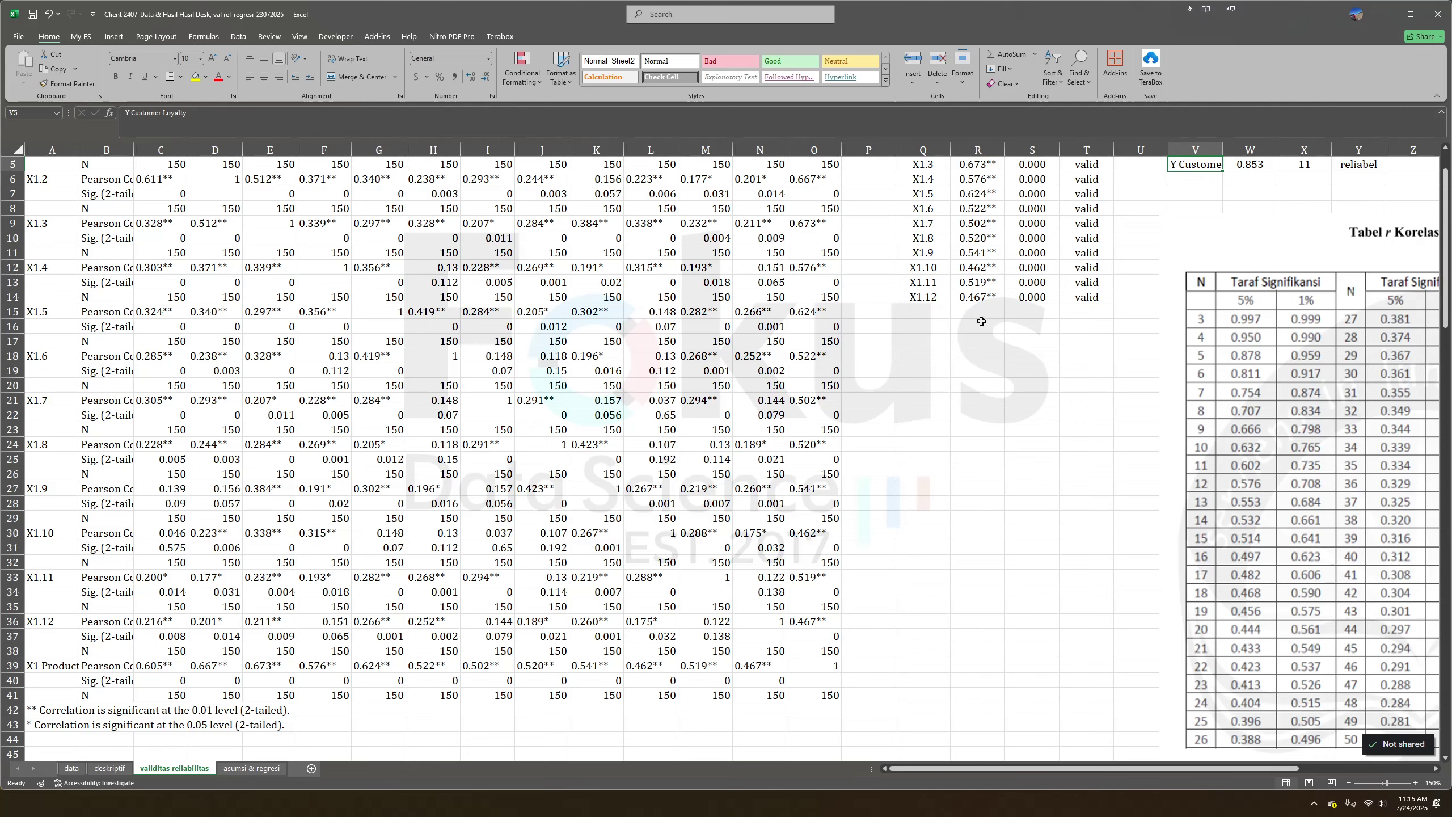
left_click(814, 149)
left_click(811, 183)
scroll(850, 223, "up", 2)
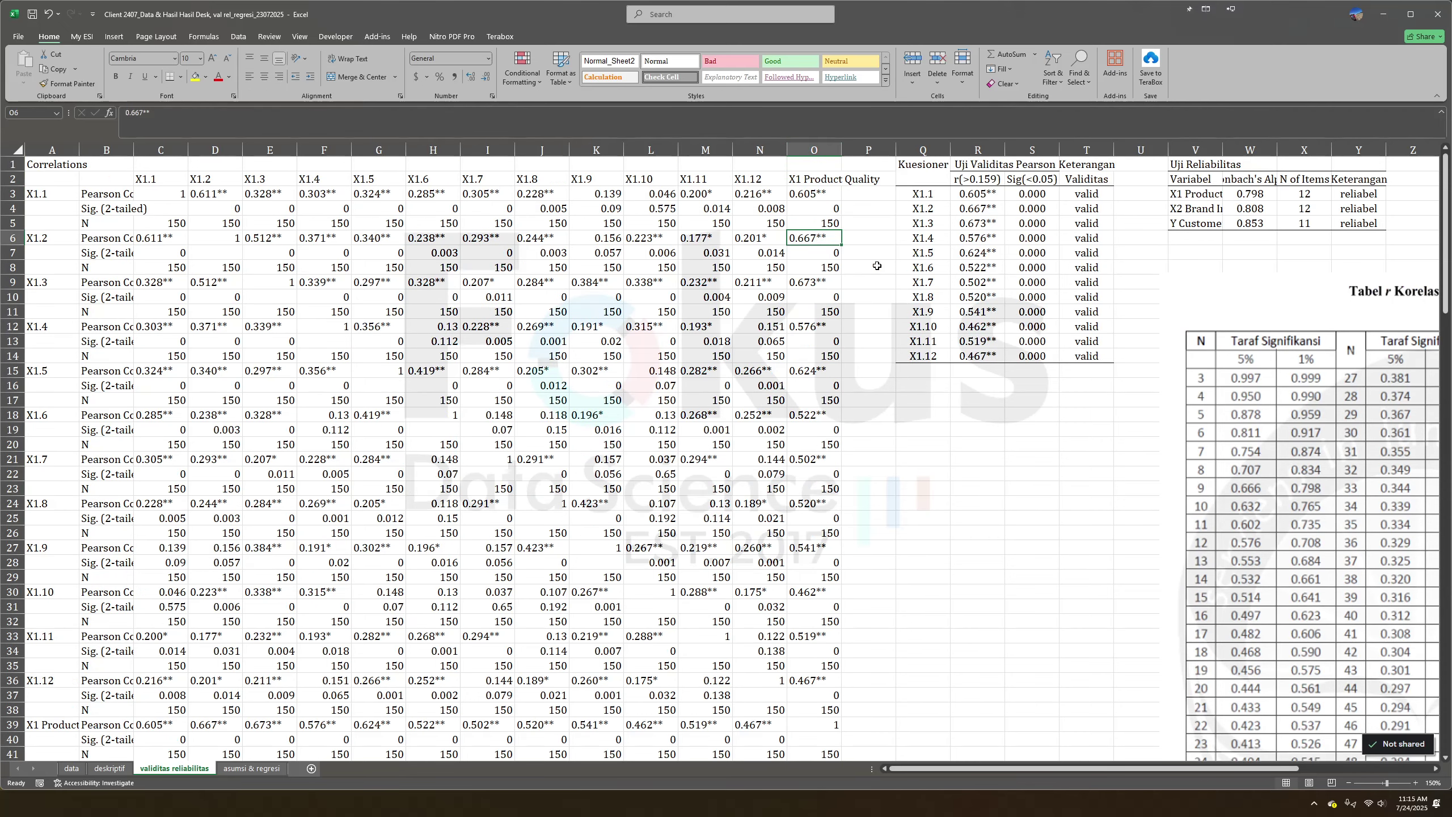
Compare the X1.1 correlation with X1 Product Quality against its r value in the Uji Validitas Pearson table.
left_click(61, 199)
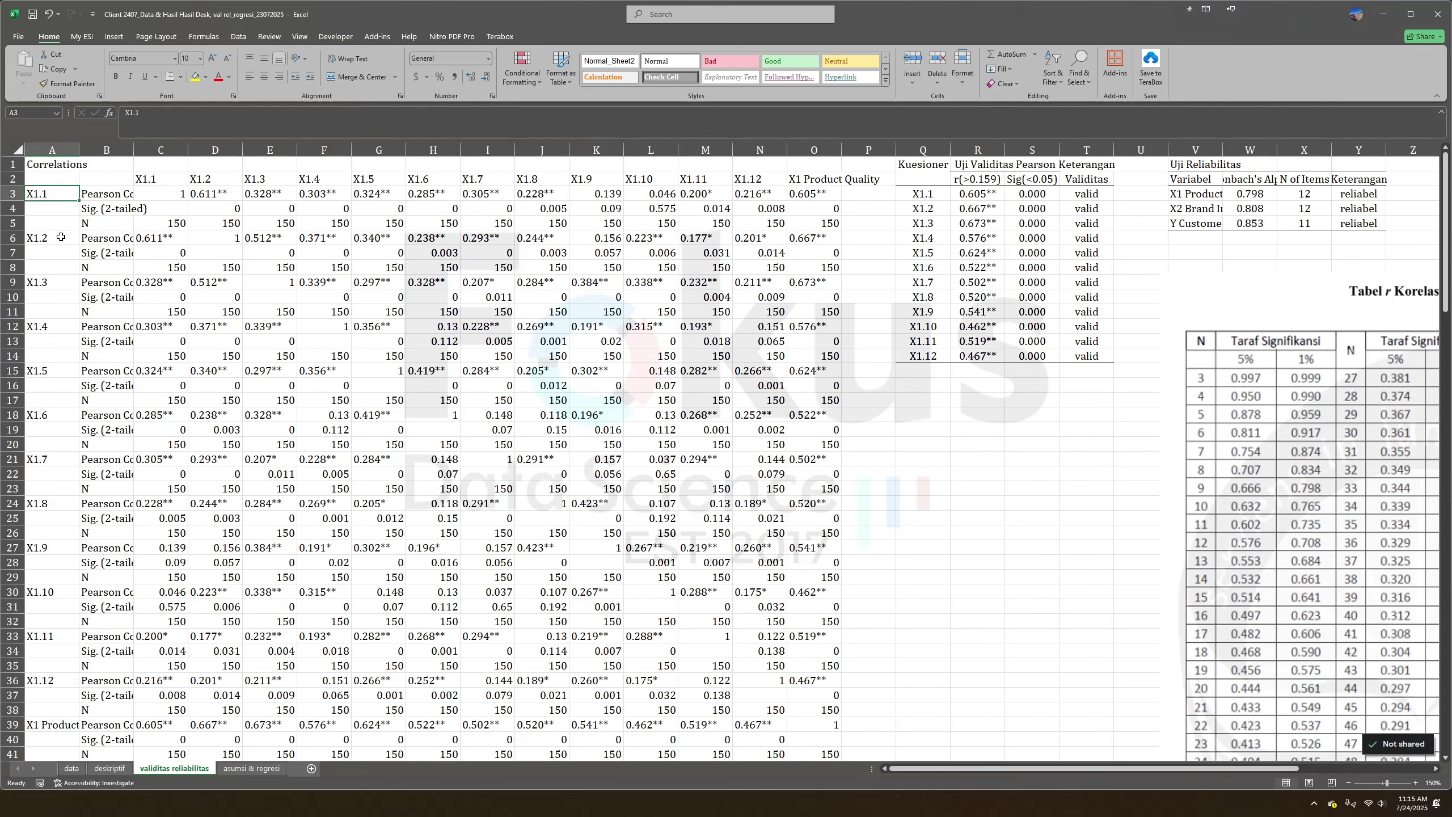
left_click(808, 191)
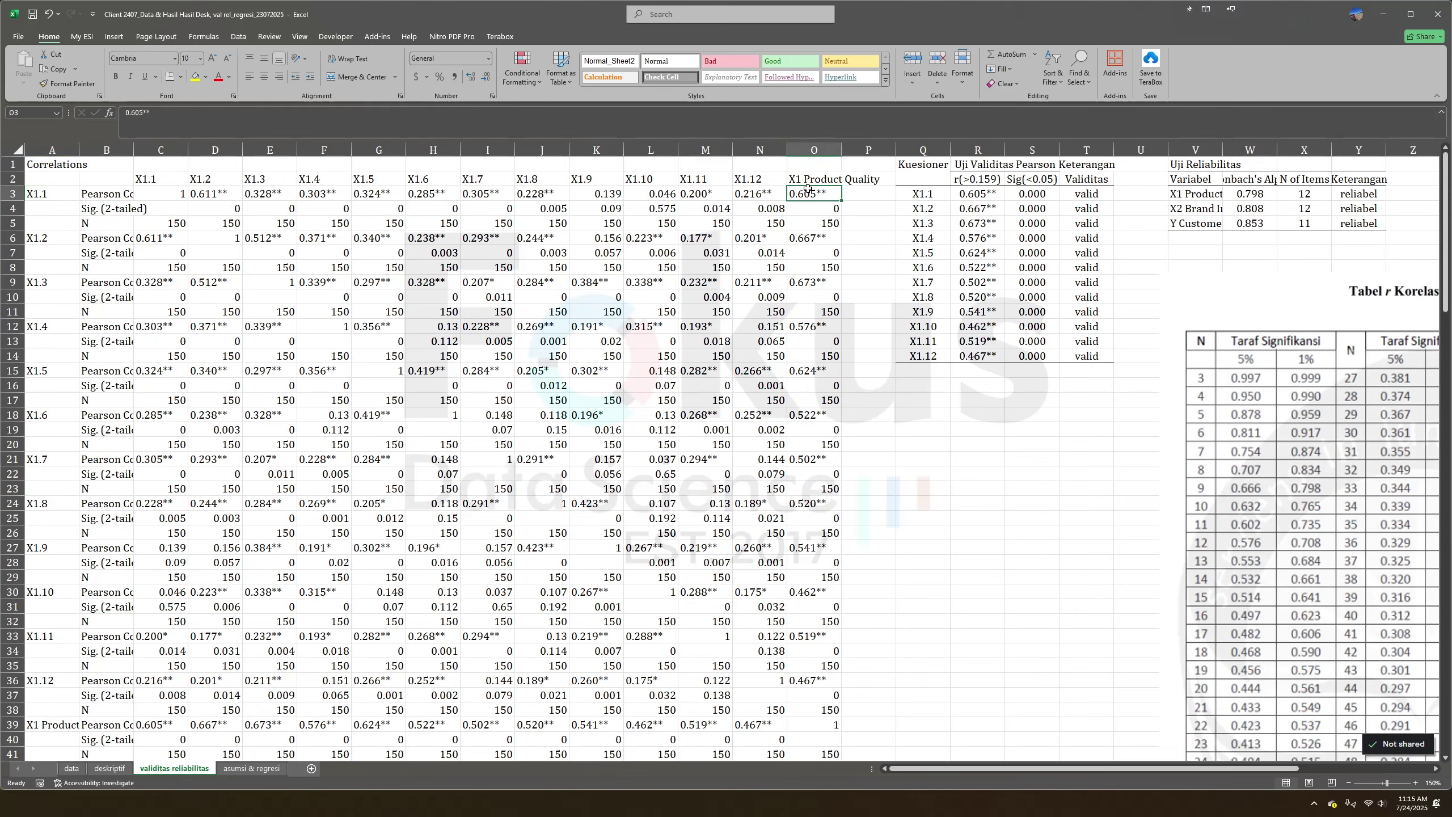
left_click(63, 234)
left_click(977, 194)
left_click(801, 194)
Widen column B to fit its labels and trace X1.1's Pearson Correlation and Sig. (2-tailed) rows to X1 Product Quality.
left_click(113, 194)
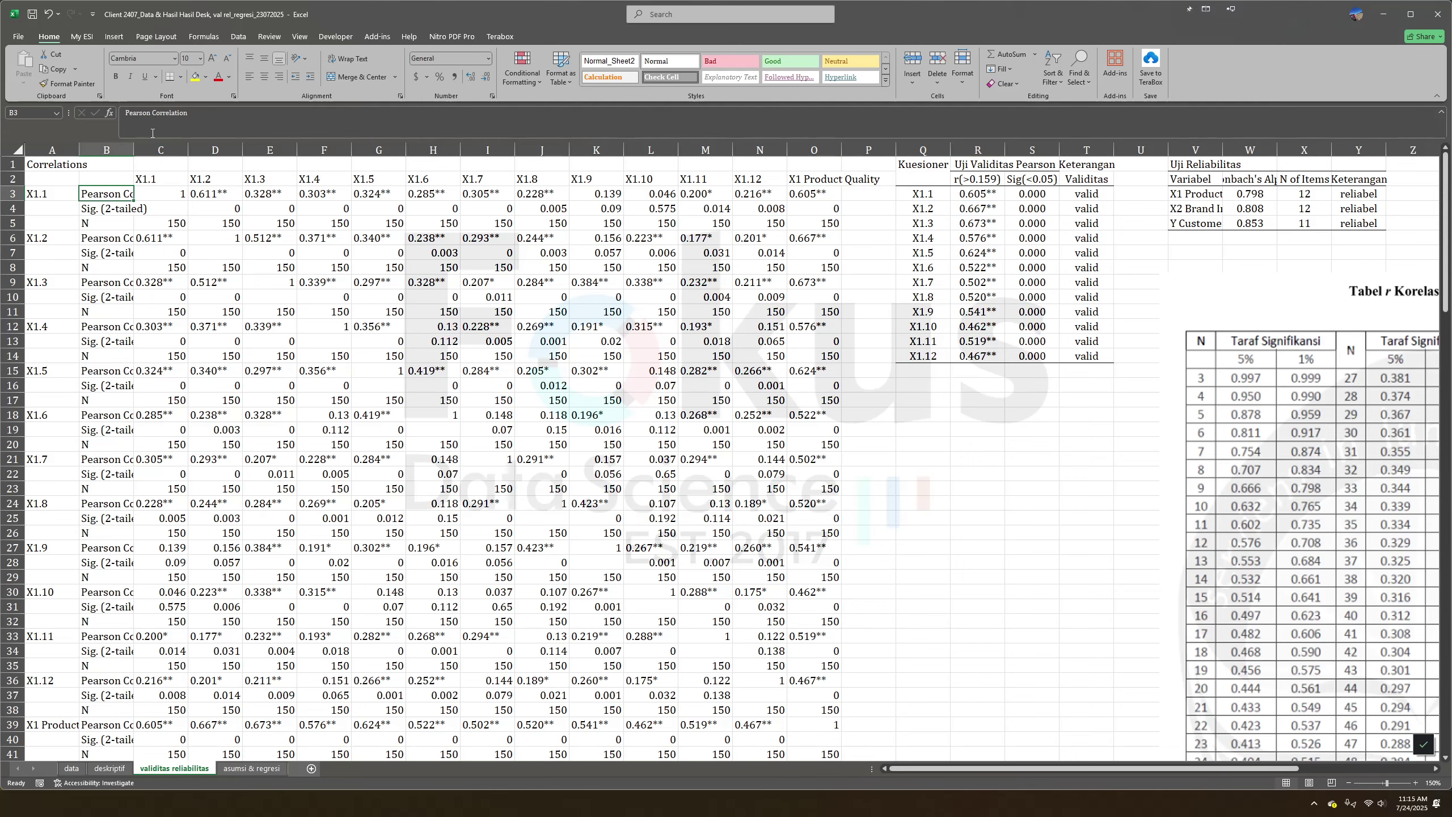
left_click_drag(134, 150, 916, 190)
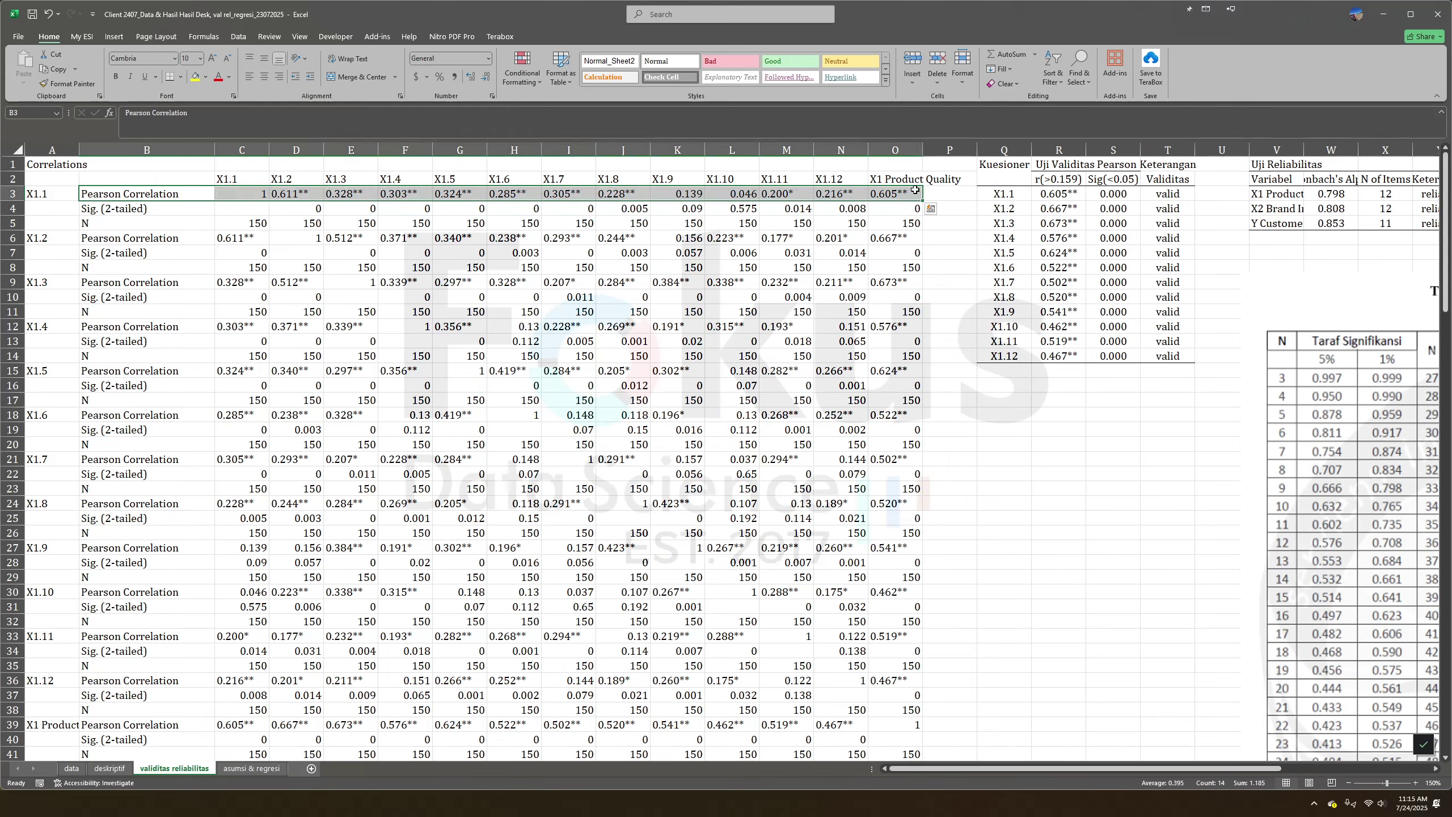
left_click(146, 210)
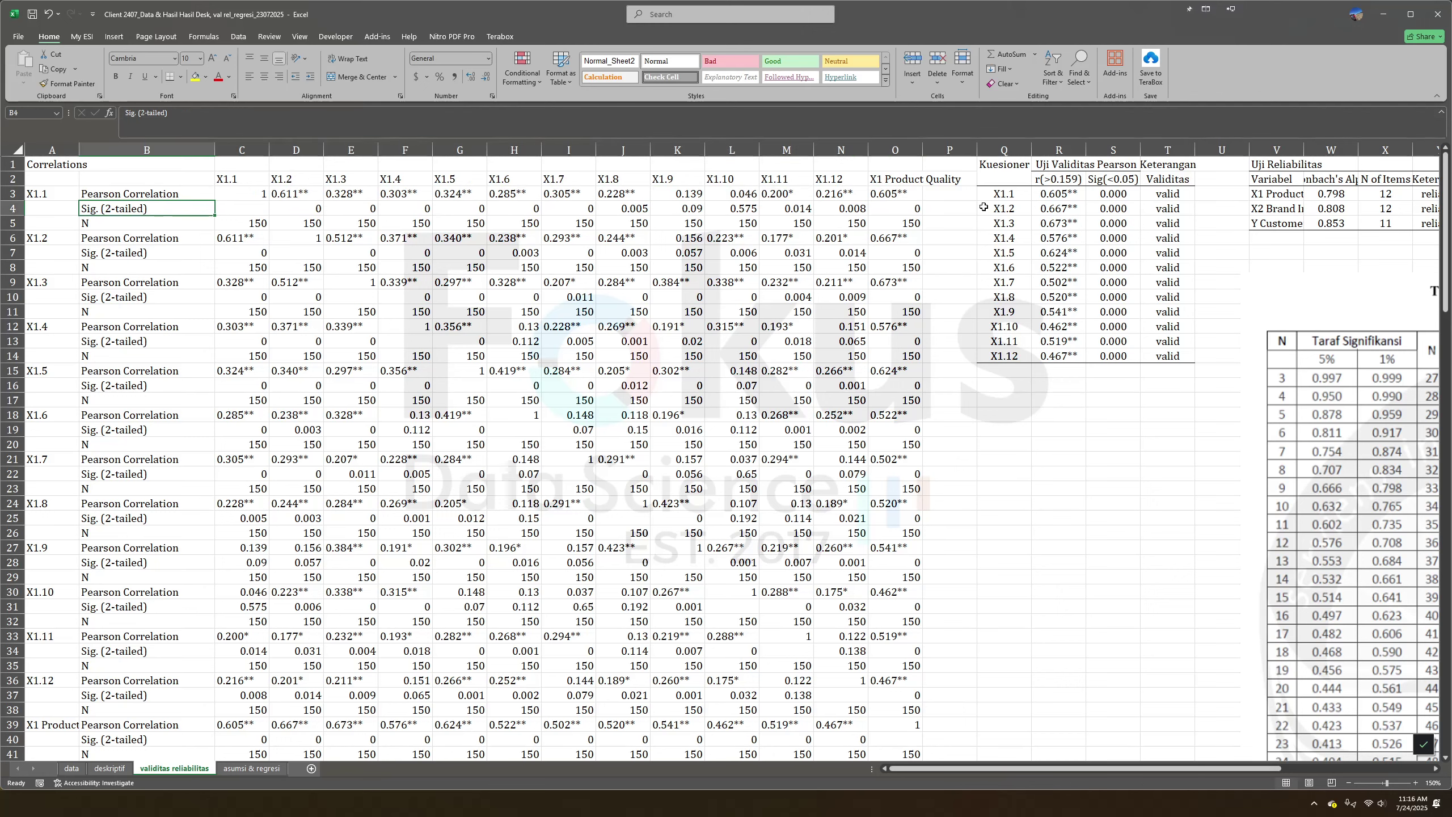
left_click(891, 209, "shift")
left_click(891, 209)
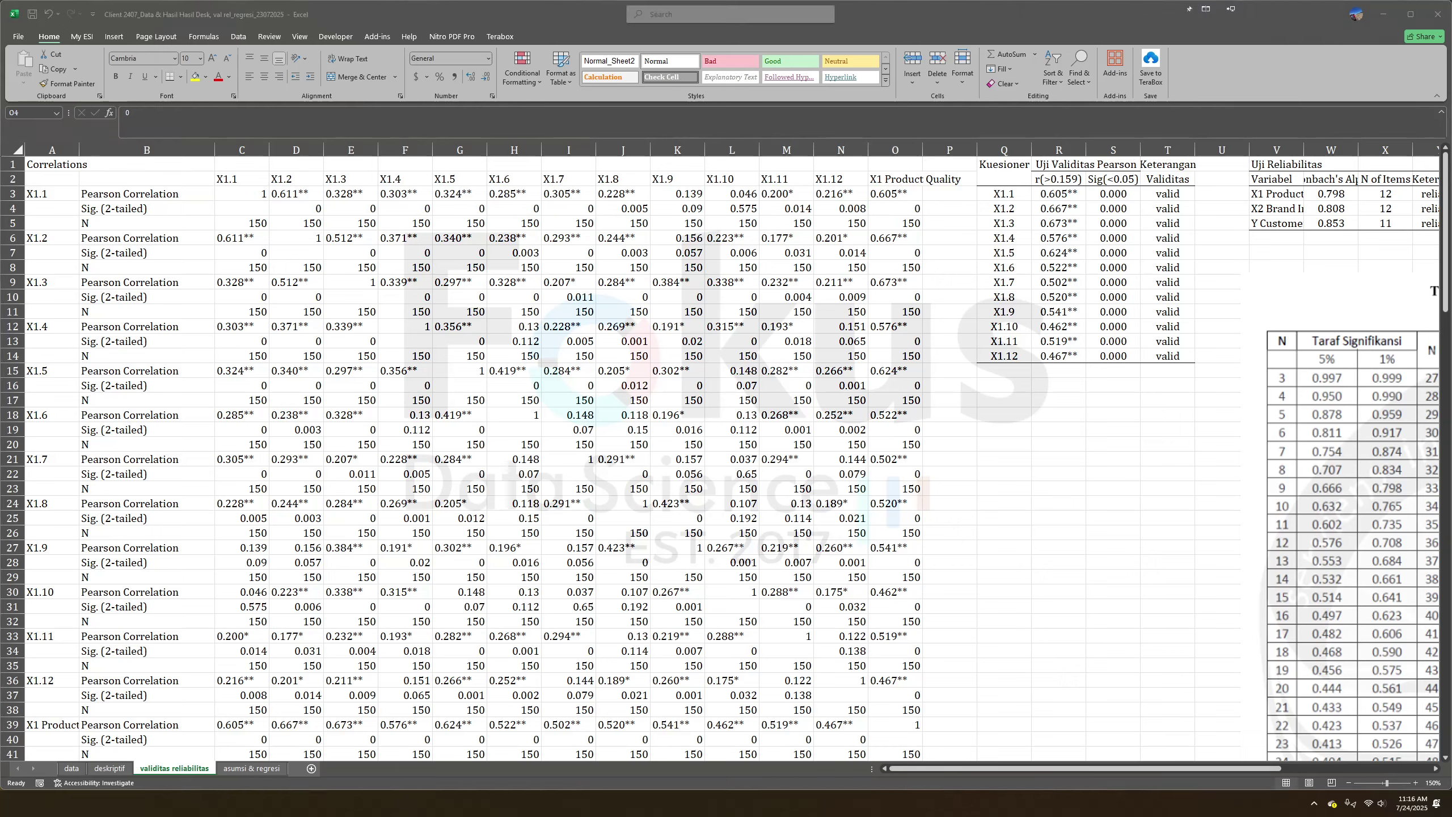
Check X1.1's significance with X1 Product Quality in the SPSS output, then review the matching Sig. (2-tailed) row in Excel.
key("alt+Tab")
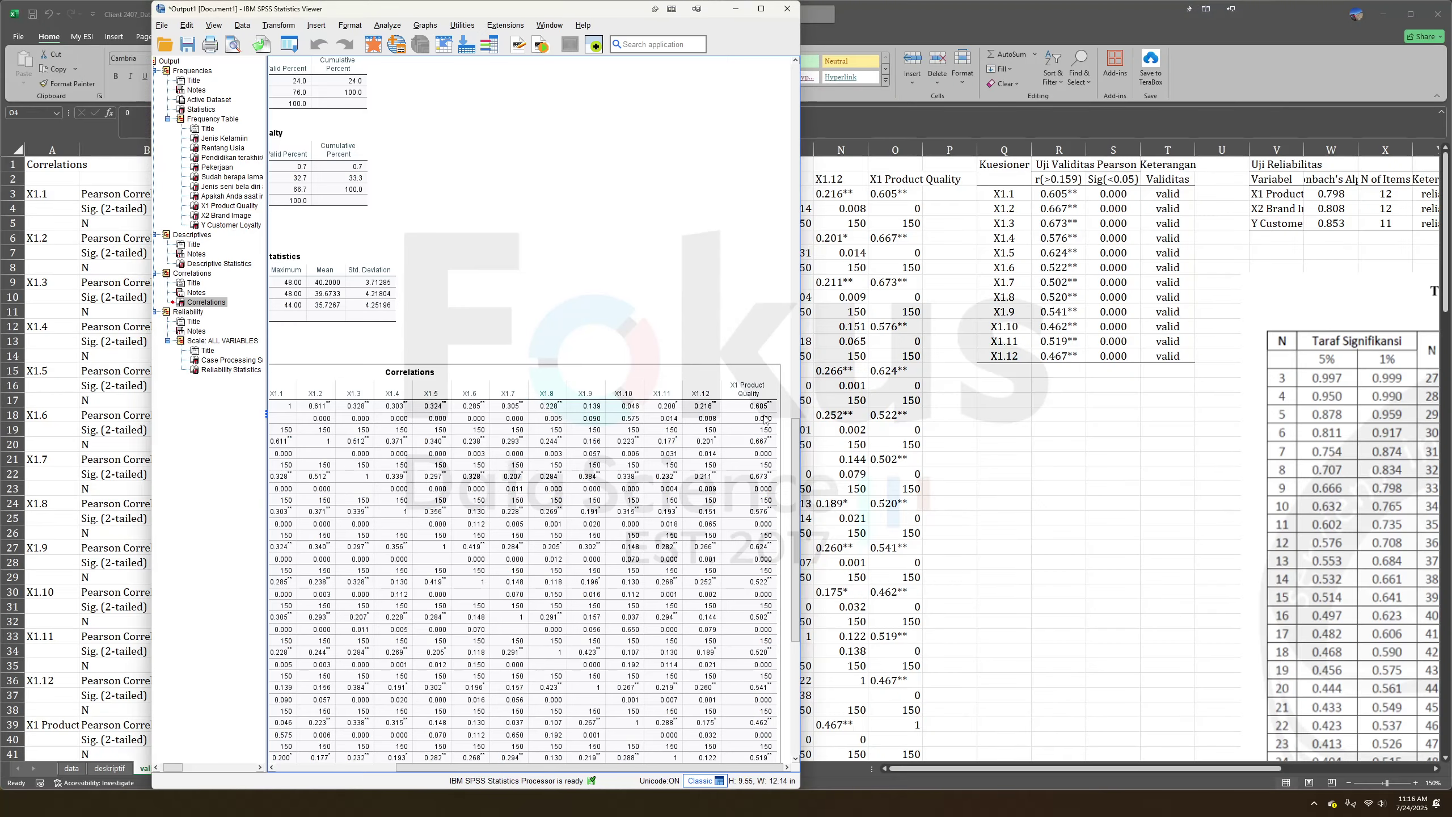
key("alt+Tab")
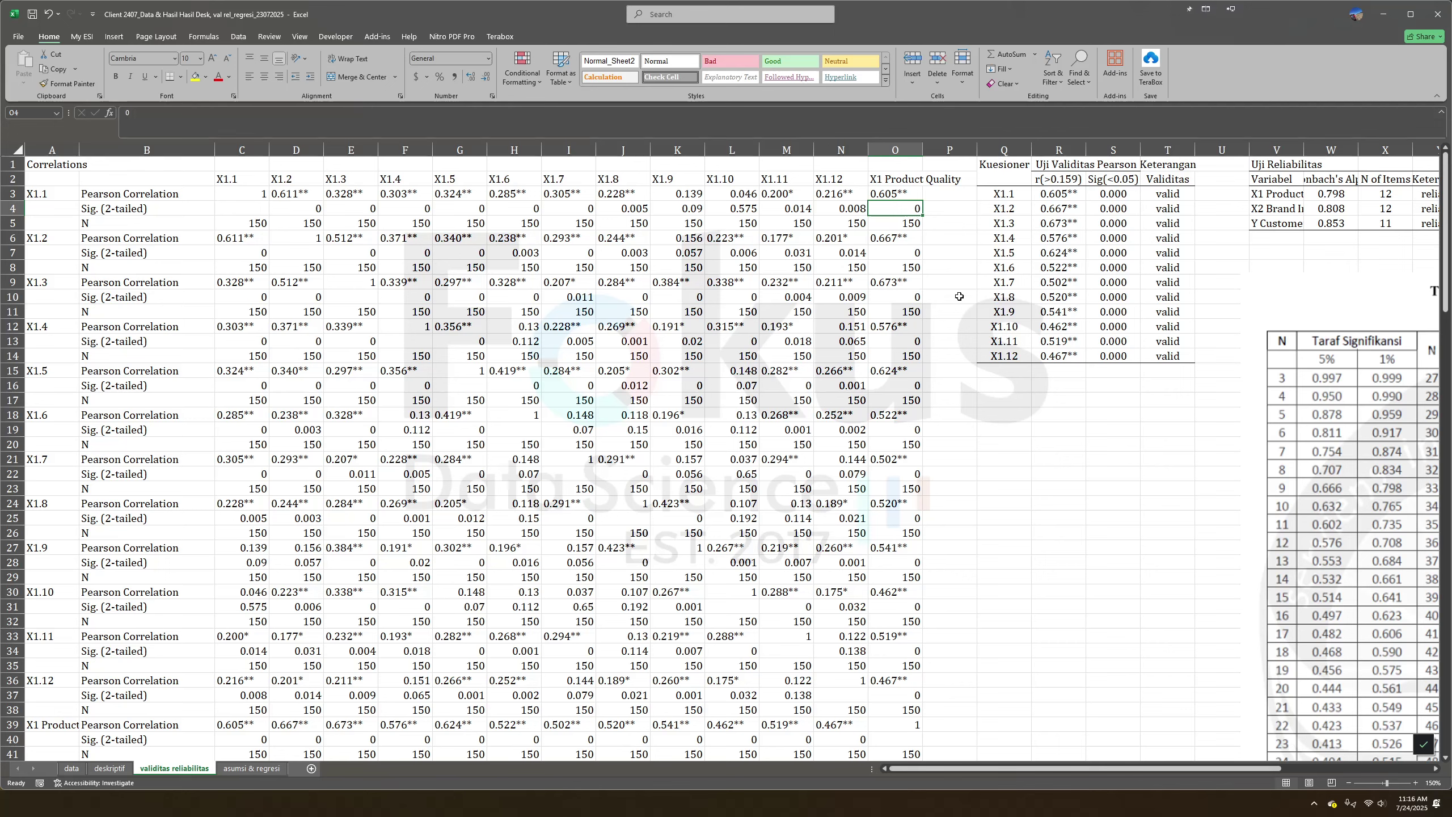
left_click(941, 271)
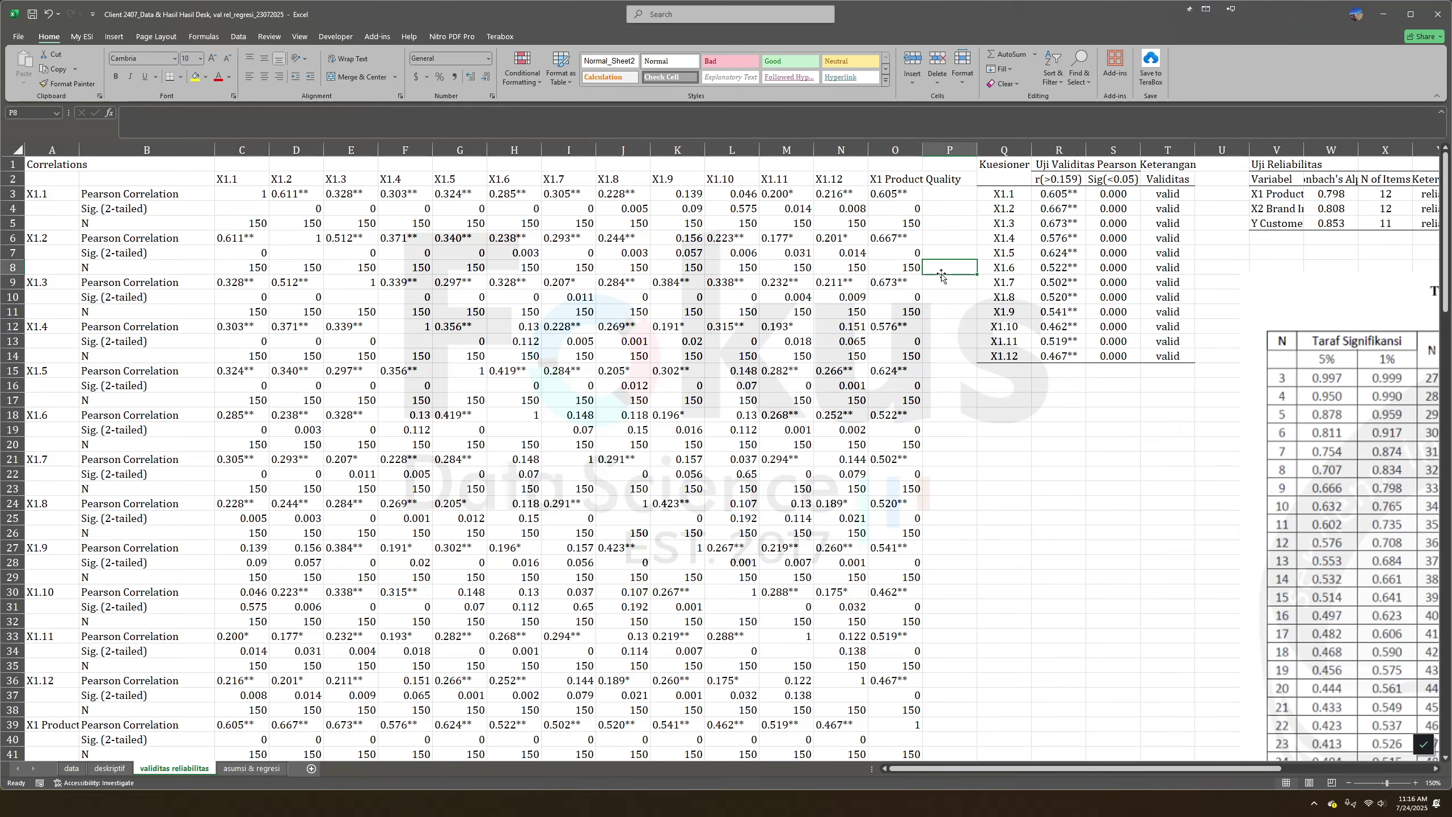
left_click(912, 234)
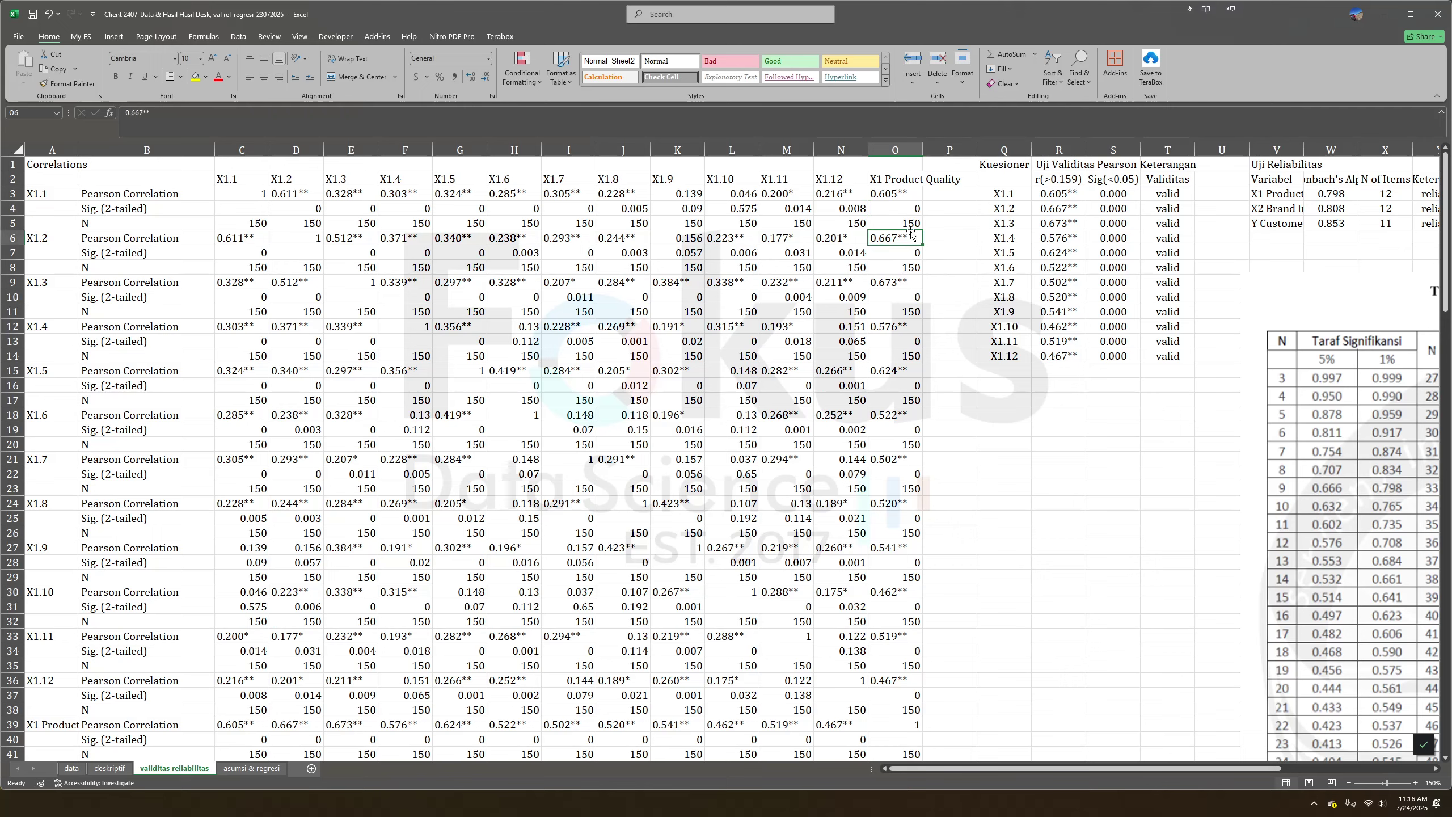
left_click(895, 213)
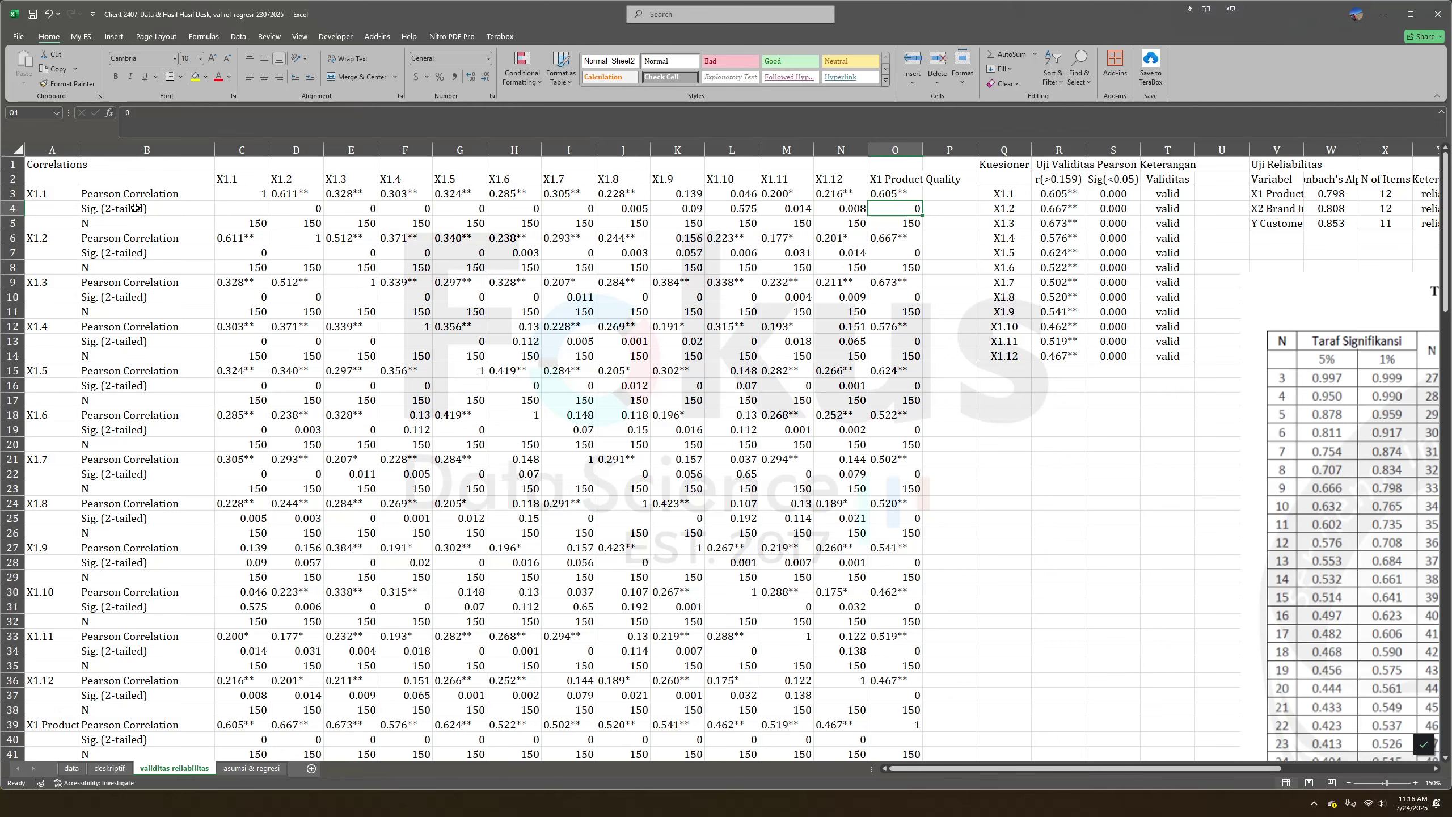
left_click_drag(135, 208, 914, 212)
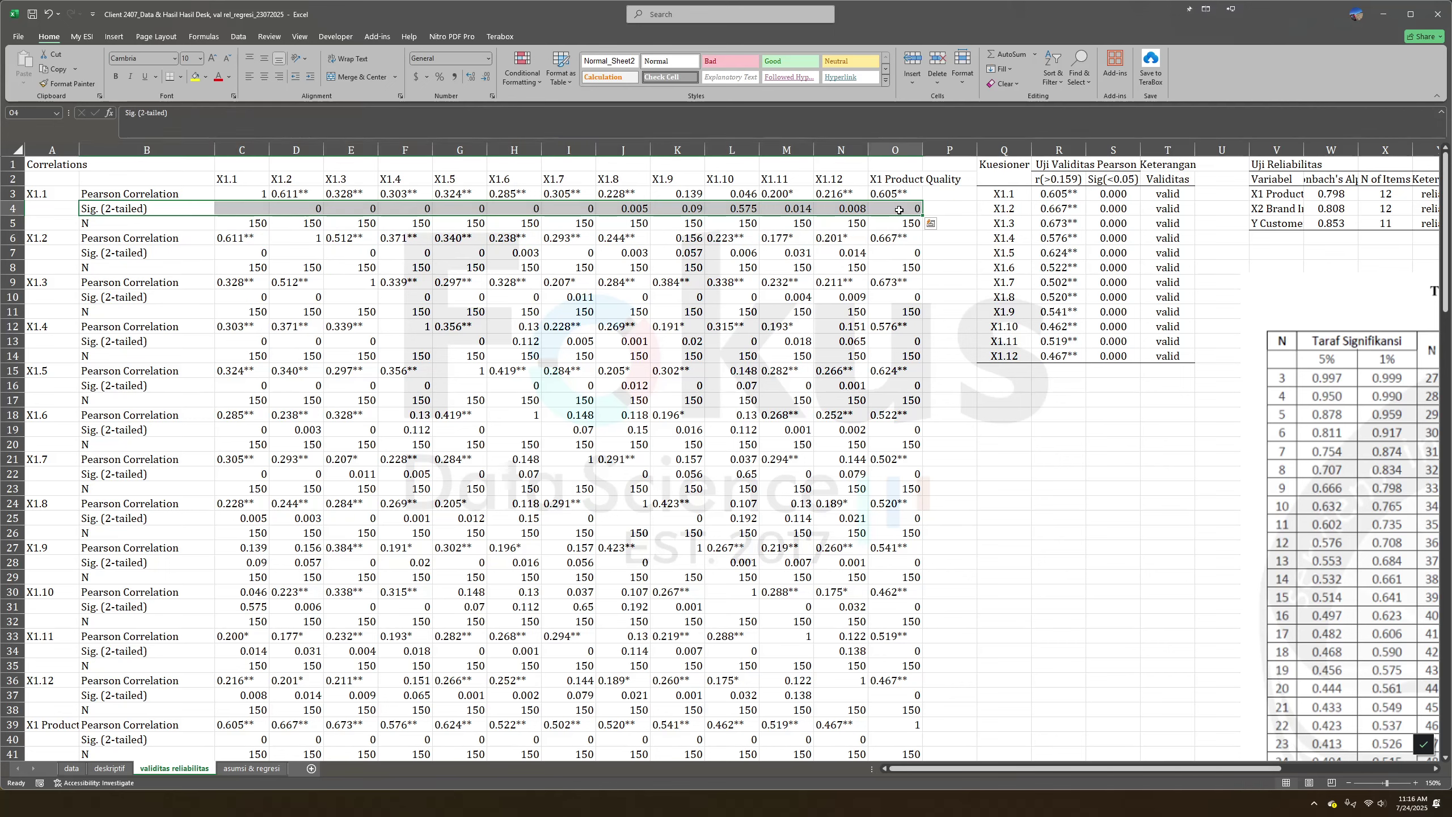
left_click(910, 210)
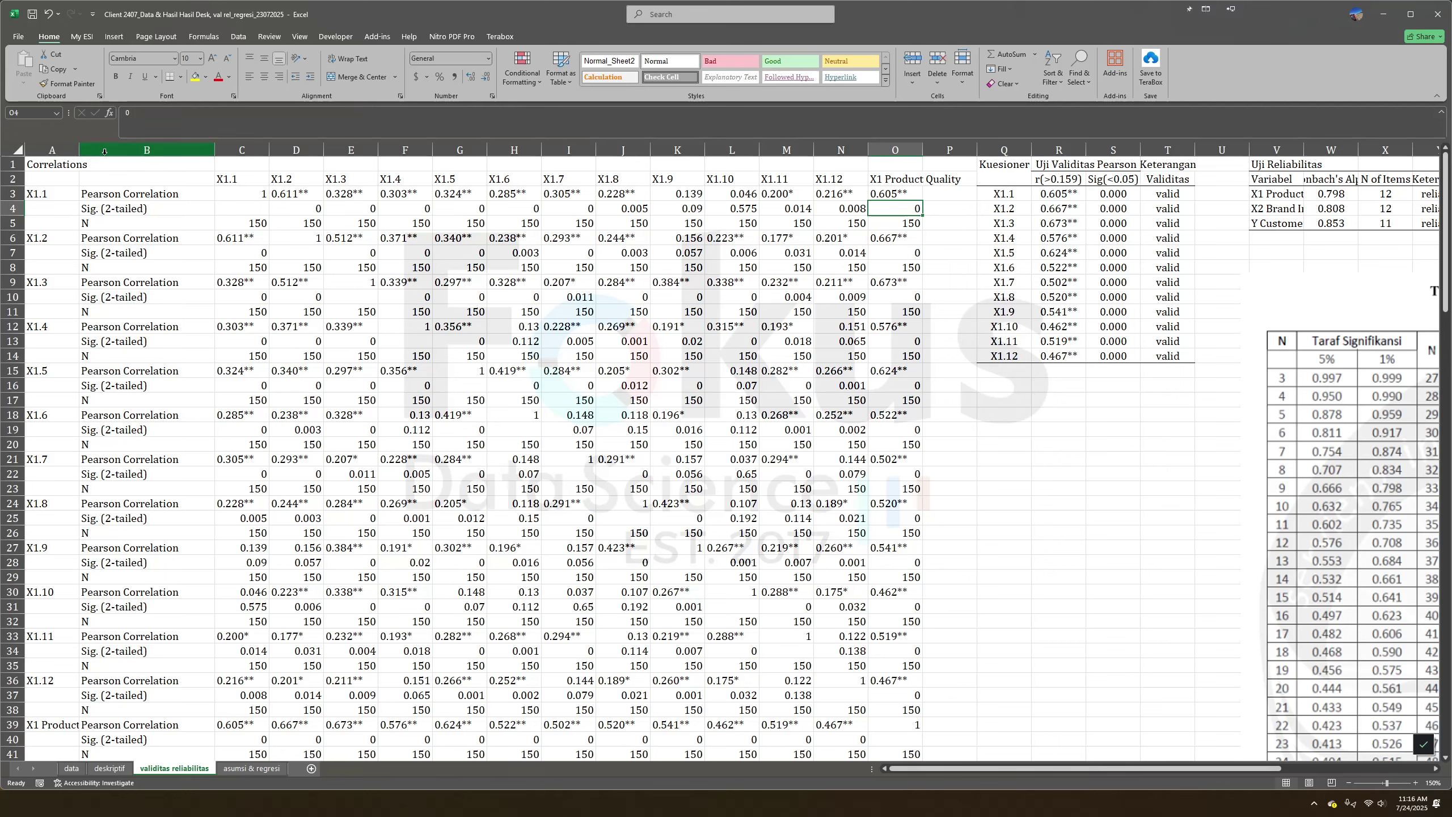
Review the X1.1 correlation block and inspect the formulas behind its Sig and Validitas cells in the validity table.
left_click_drag(54, 187, 910, 222)
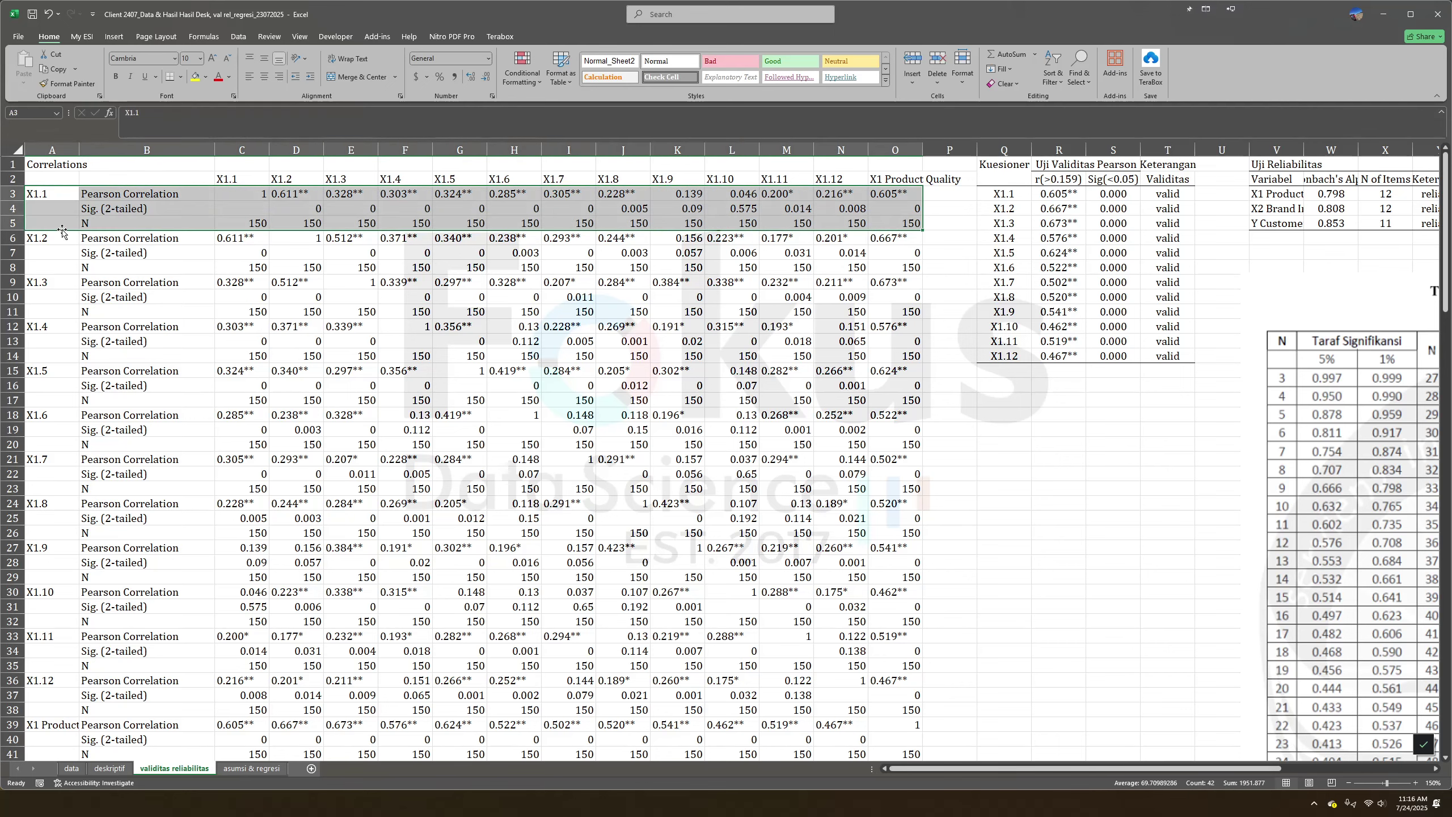
left_click_drag(51, 196, 892, 225)
left_click(916, 207)
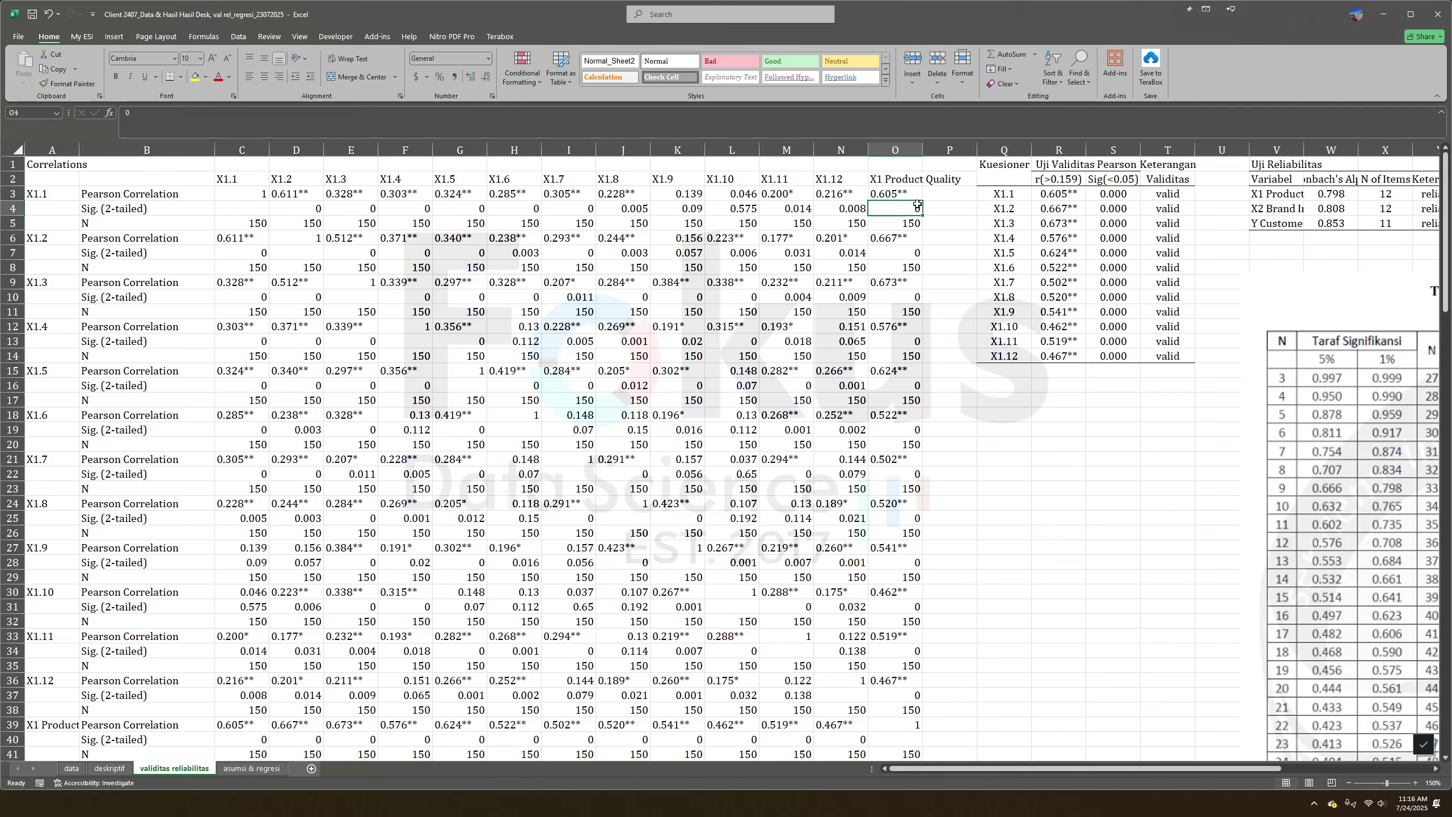
left_click(1123, 193)
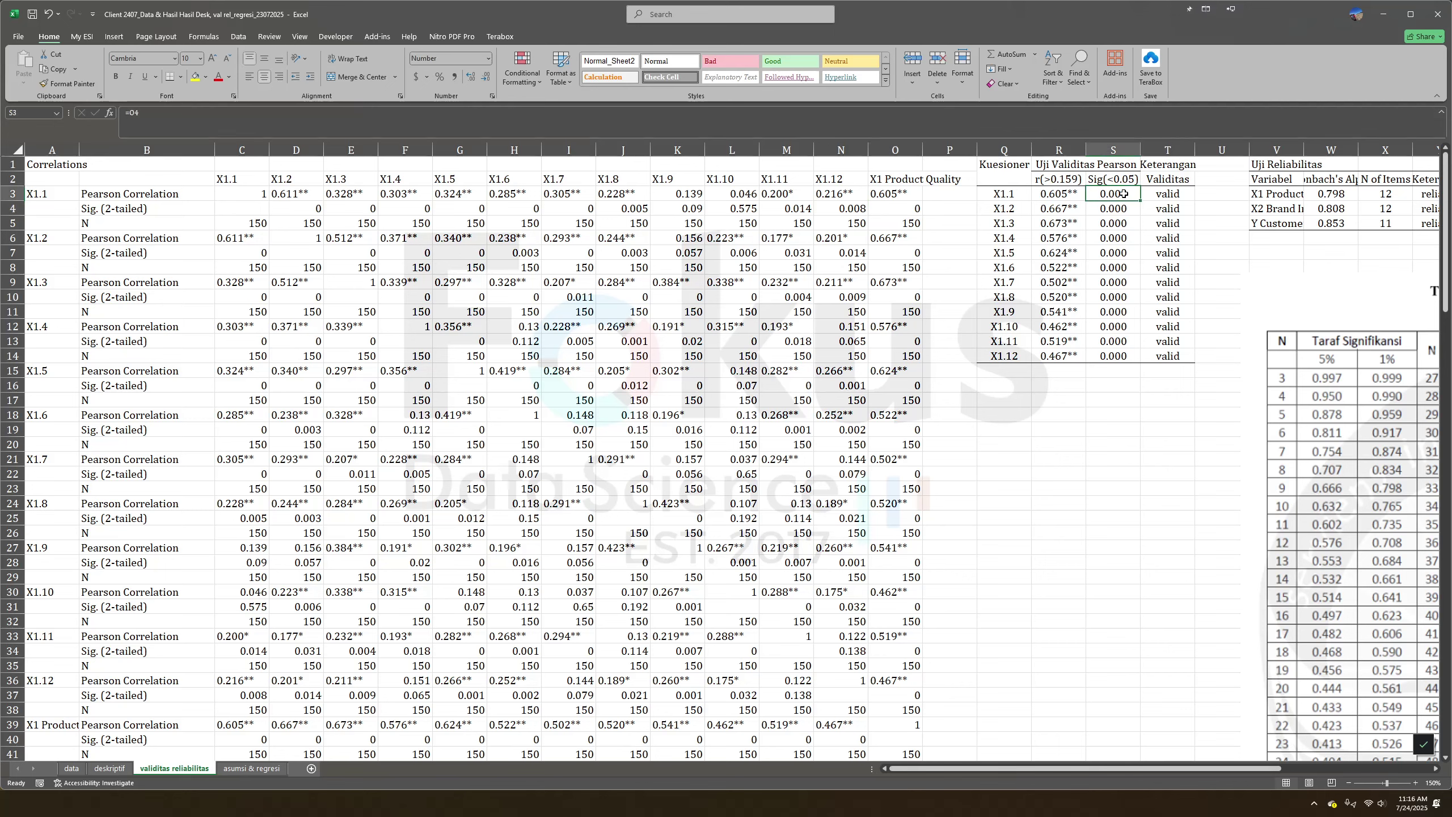
left_click(1165, 195)
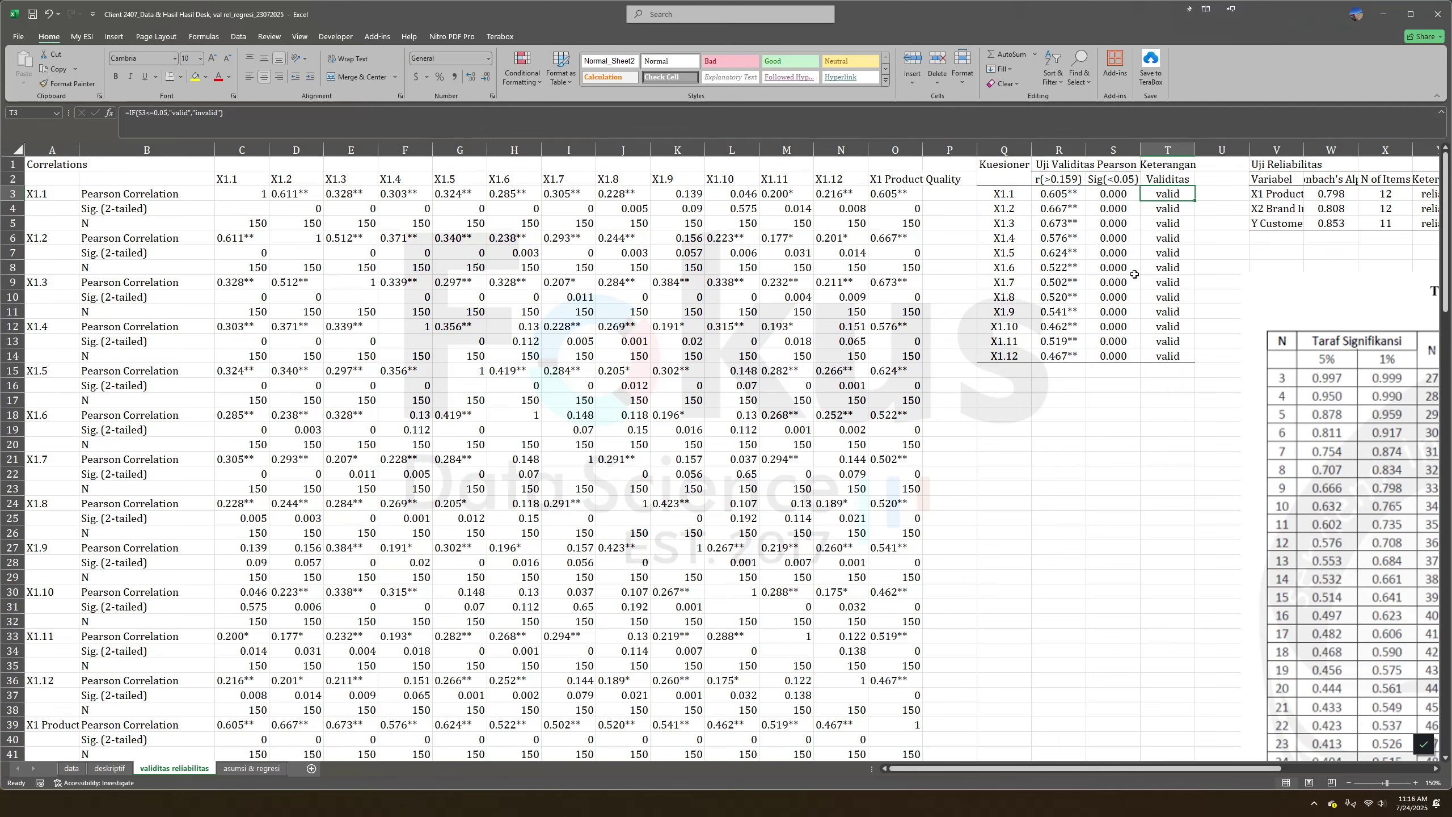
Check the Sig. (2-tailed) values of X1.1 through X1.4 in the X1 Product Quality column.
left_click(915, 209)
left_click(915, 255)
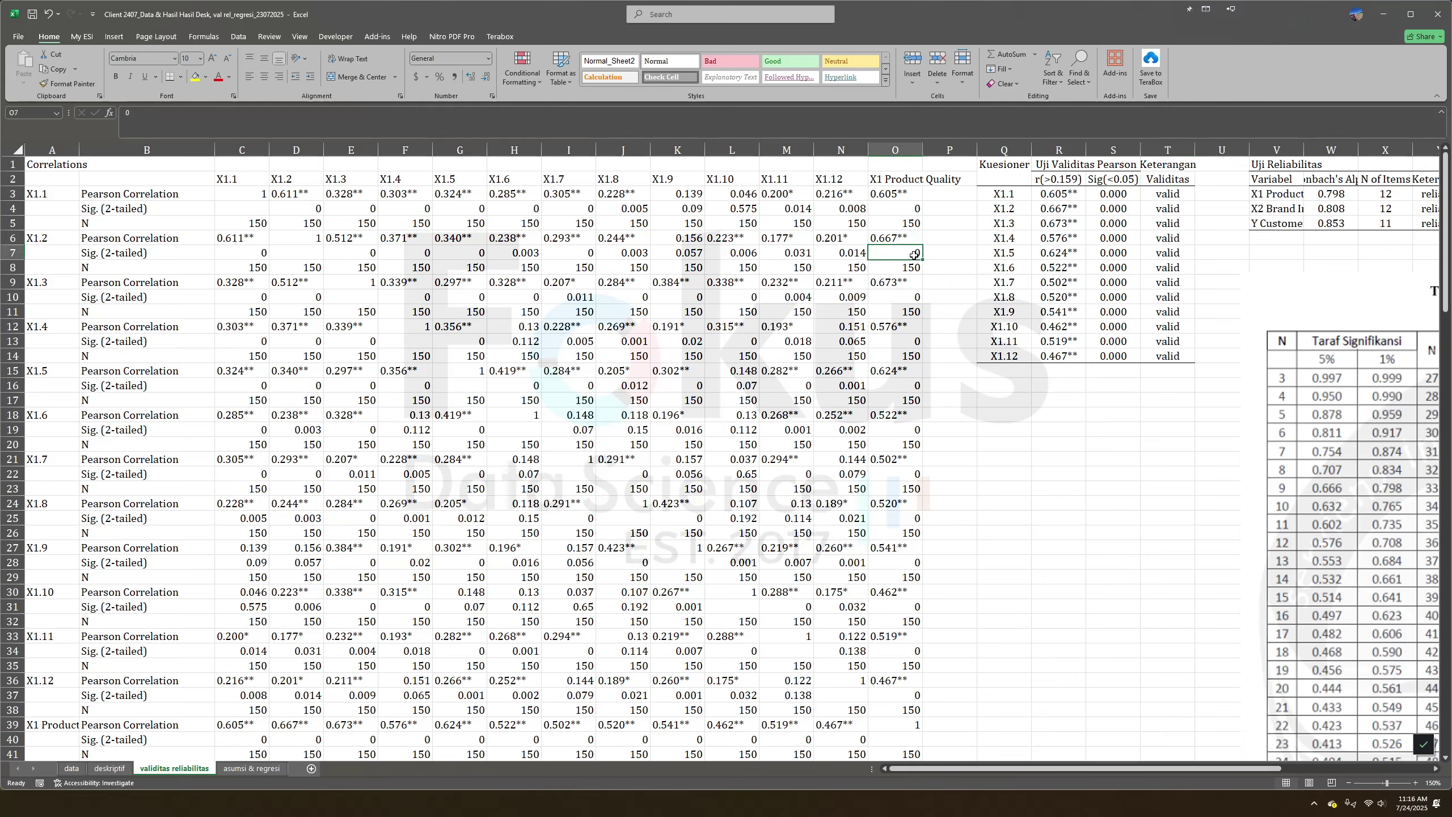
left_click(914, 300)
left_click(904, 344)
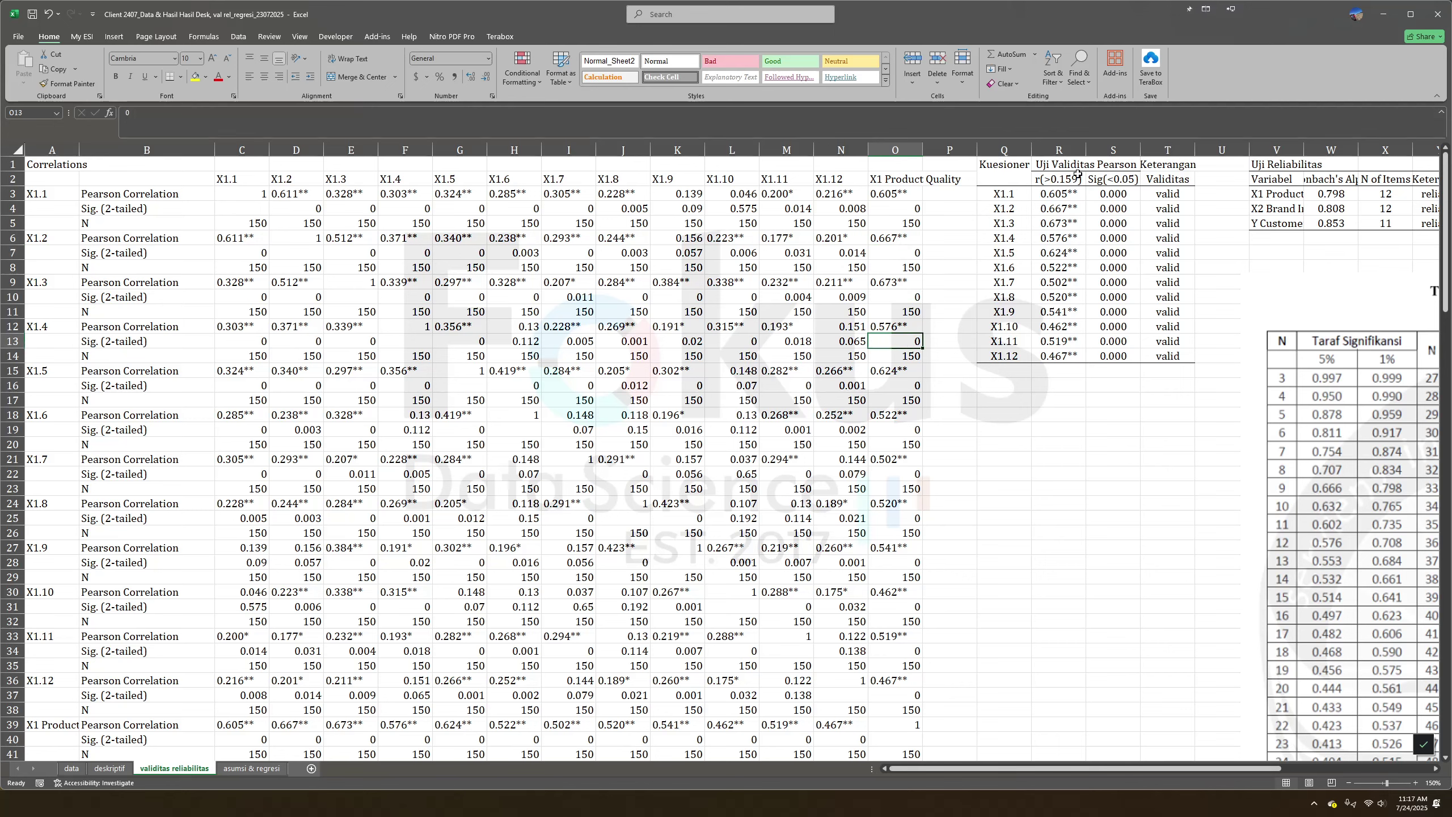
Compare the r values in the Pearson validity table with the 5% critical value for N = 150 in the r table.
left_click(1058, 194)
left_click(1059, 325)
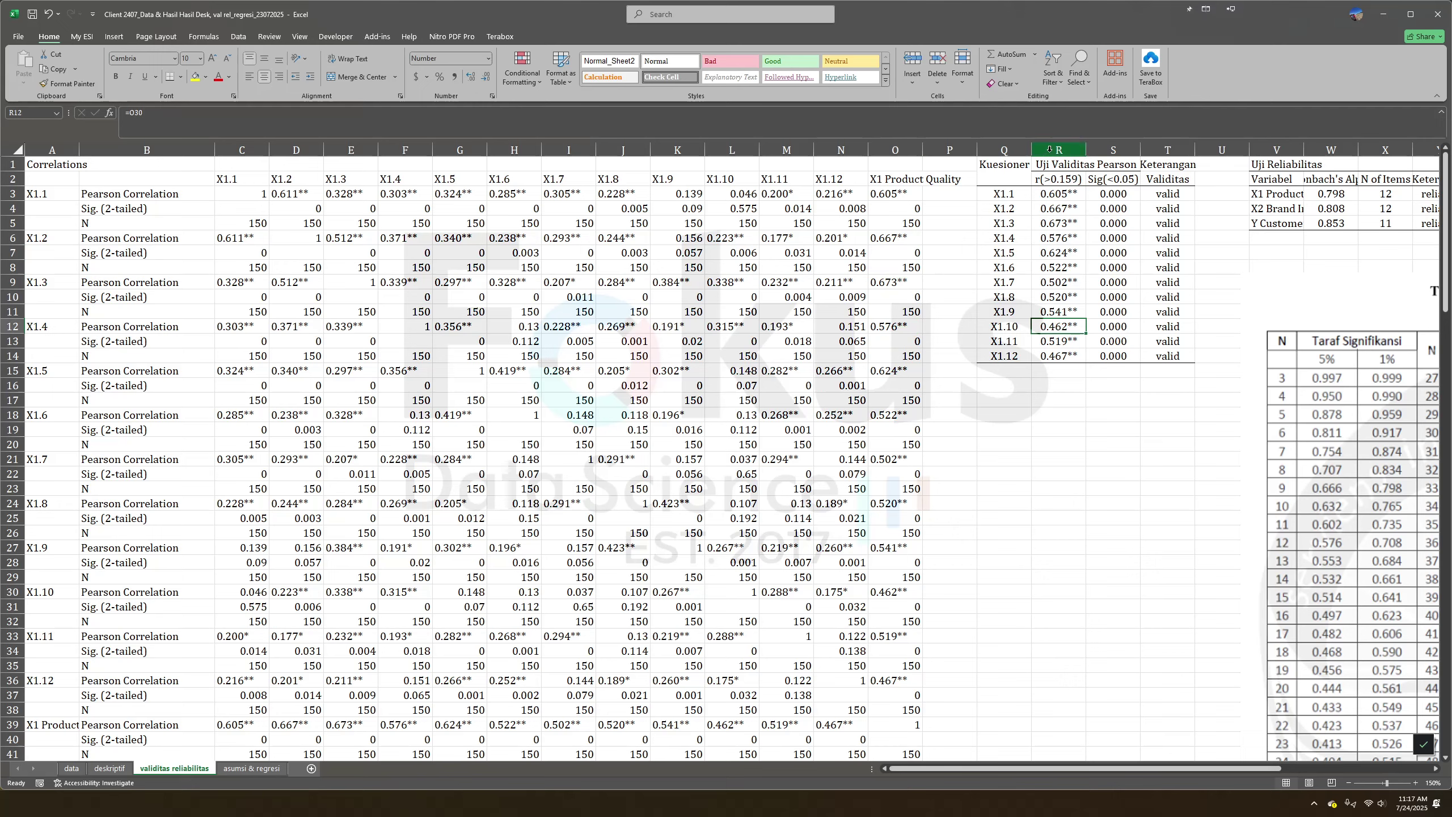
left_click(1058, 223)
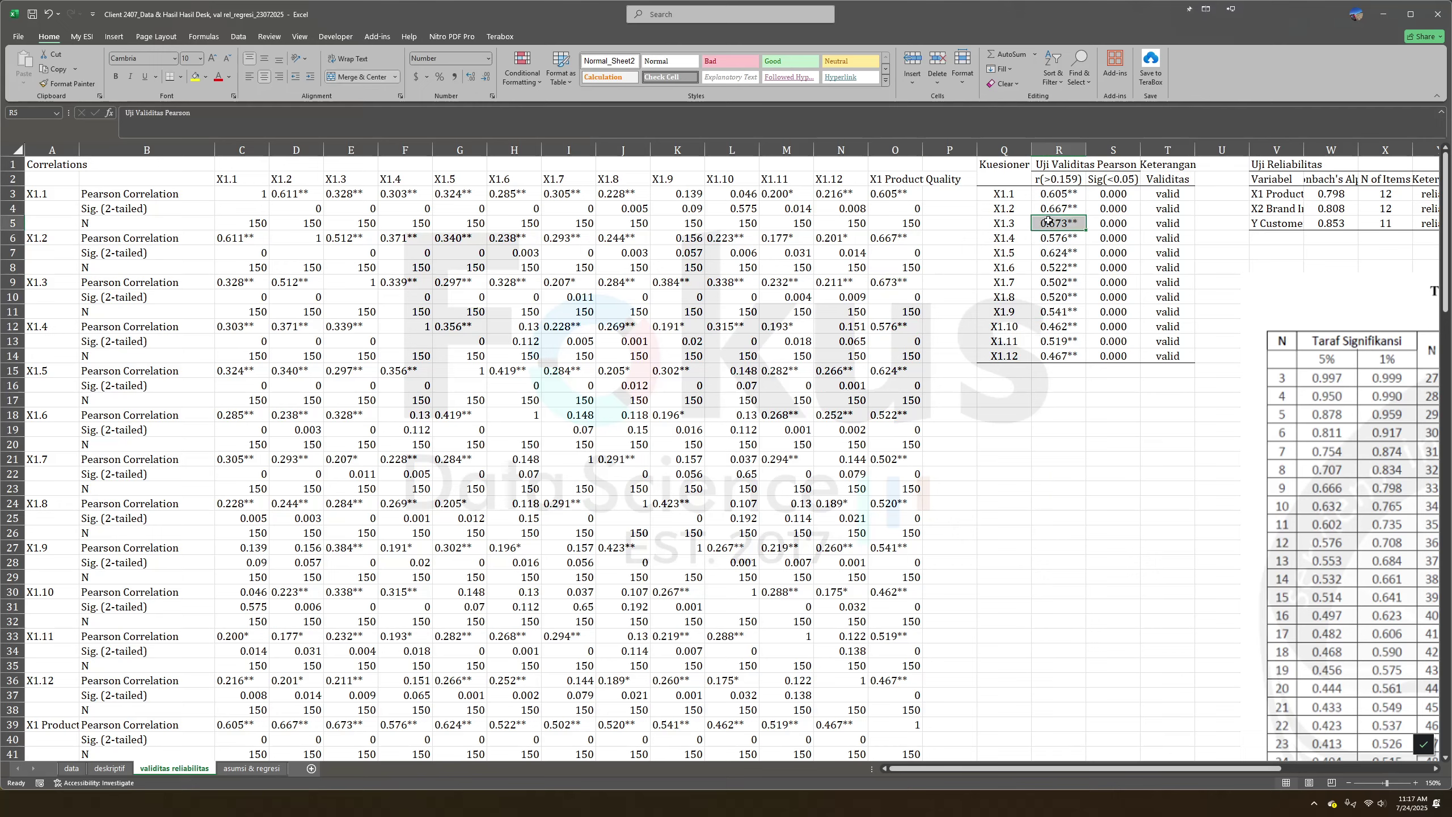
left_click(1057, 180)
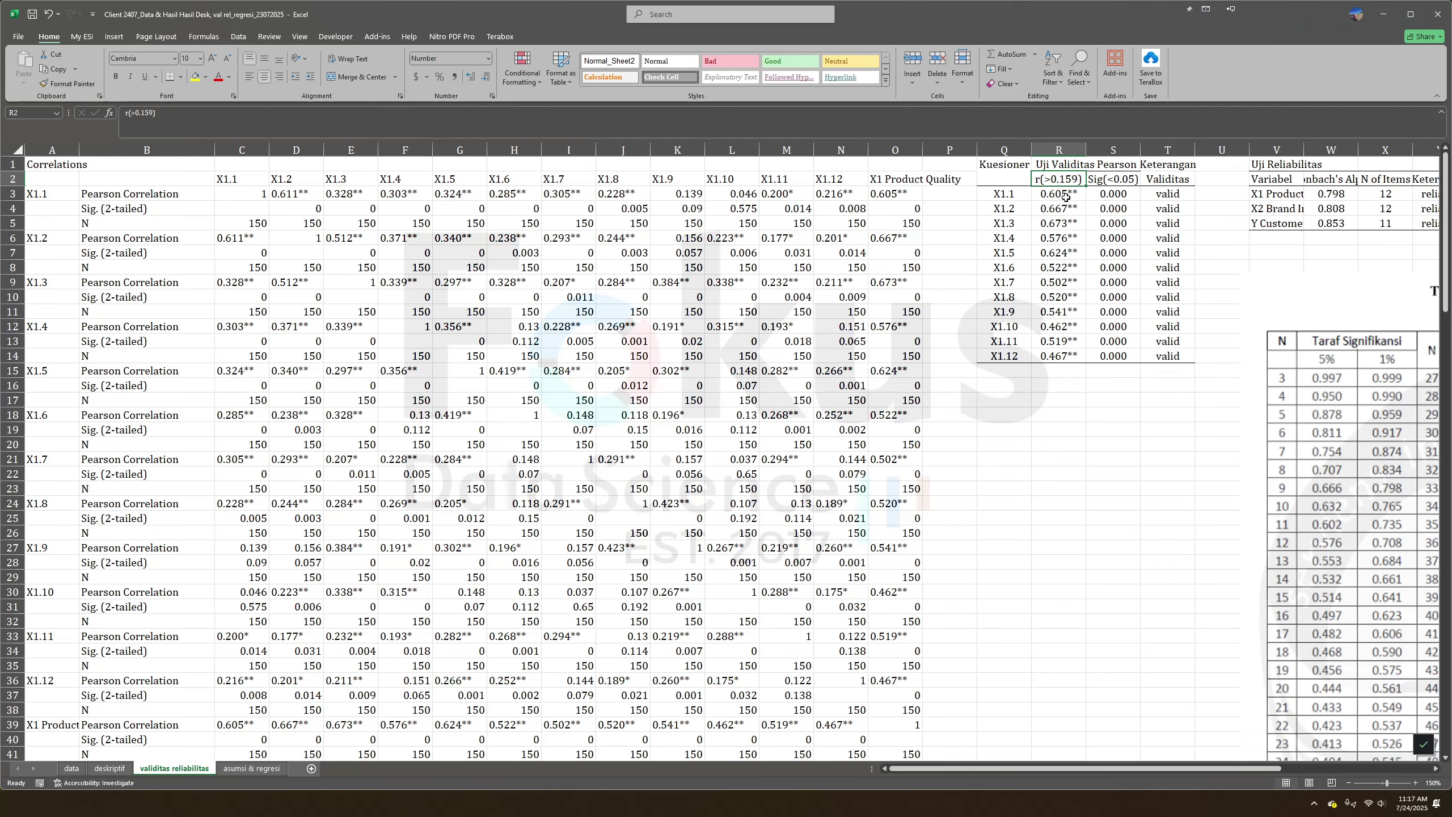
scroll(934, 566, "right", 1)
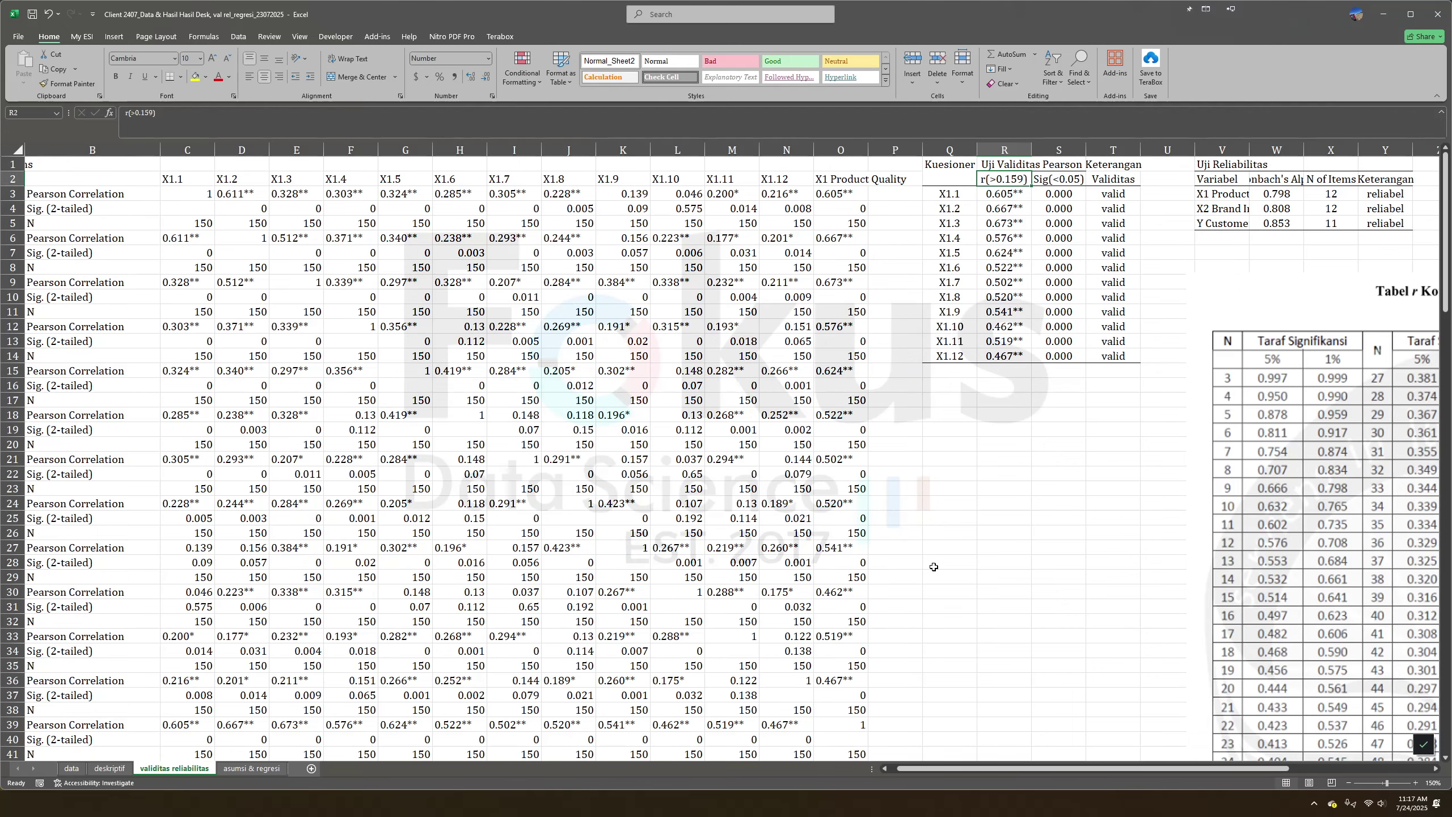
scroll(934, 566, "right", 10)
left_click(958, 577)
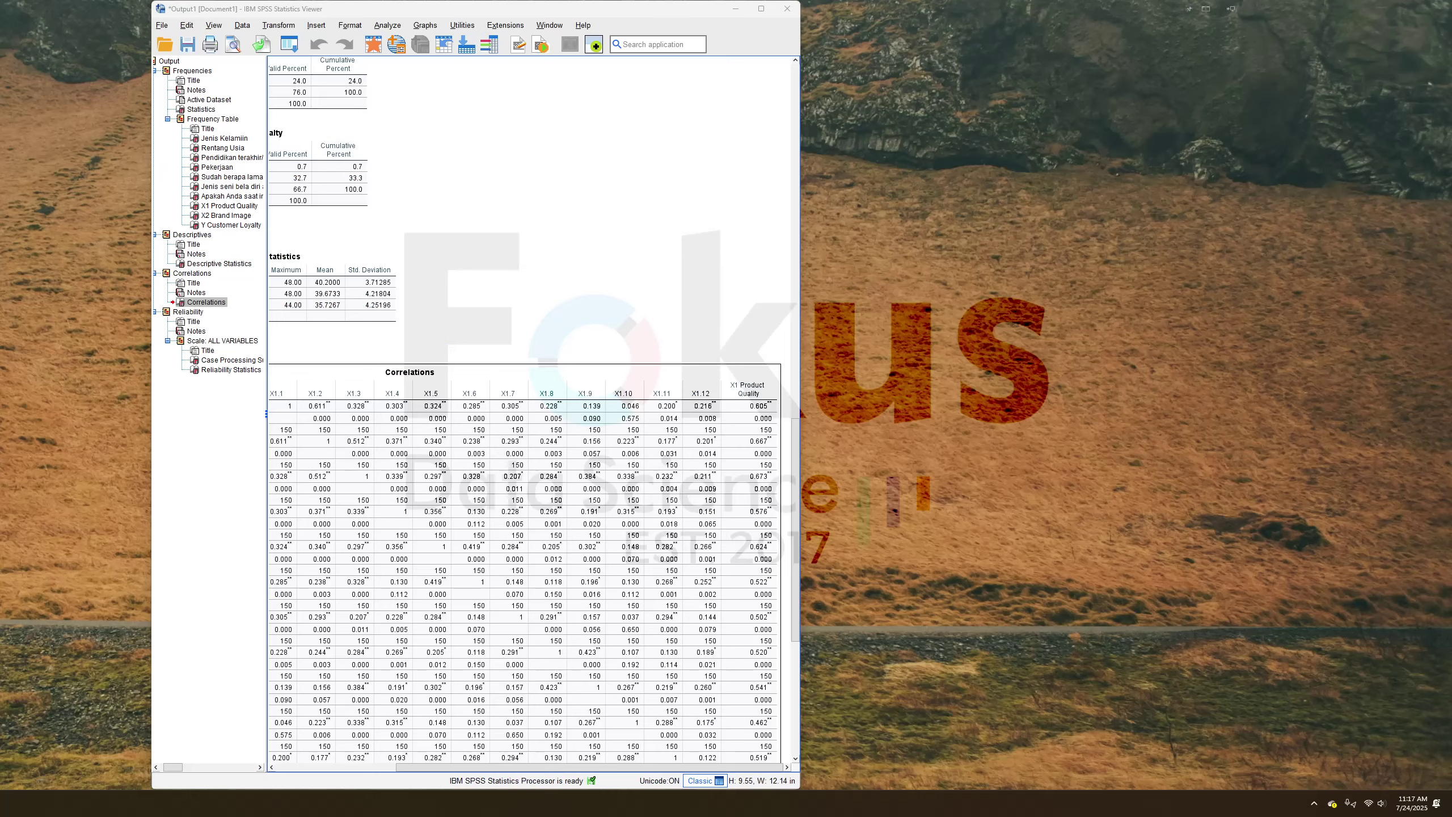
Switch to the SPSS output and examine the Cronbach's Alpha in the Reliability Statistics table.
key("alt+Tab")
scroll(479, 423, "down", 6)
scroll(479, 434, "left", 4)
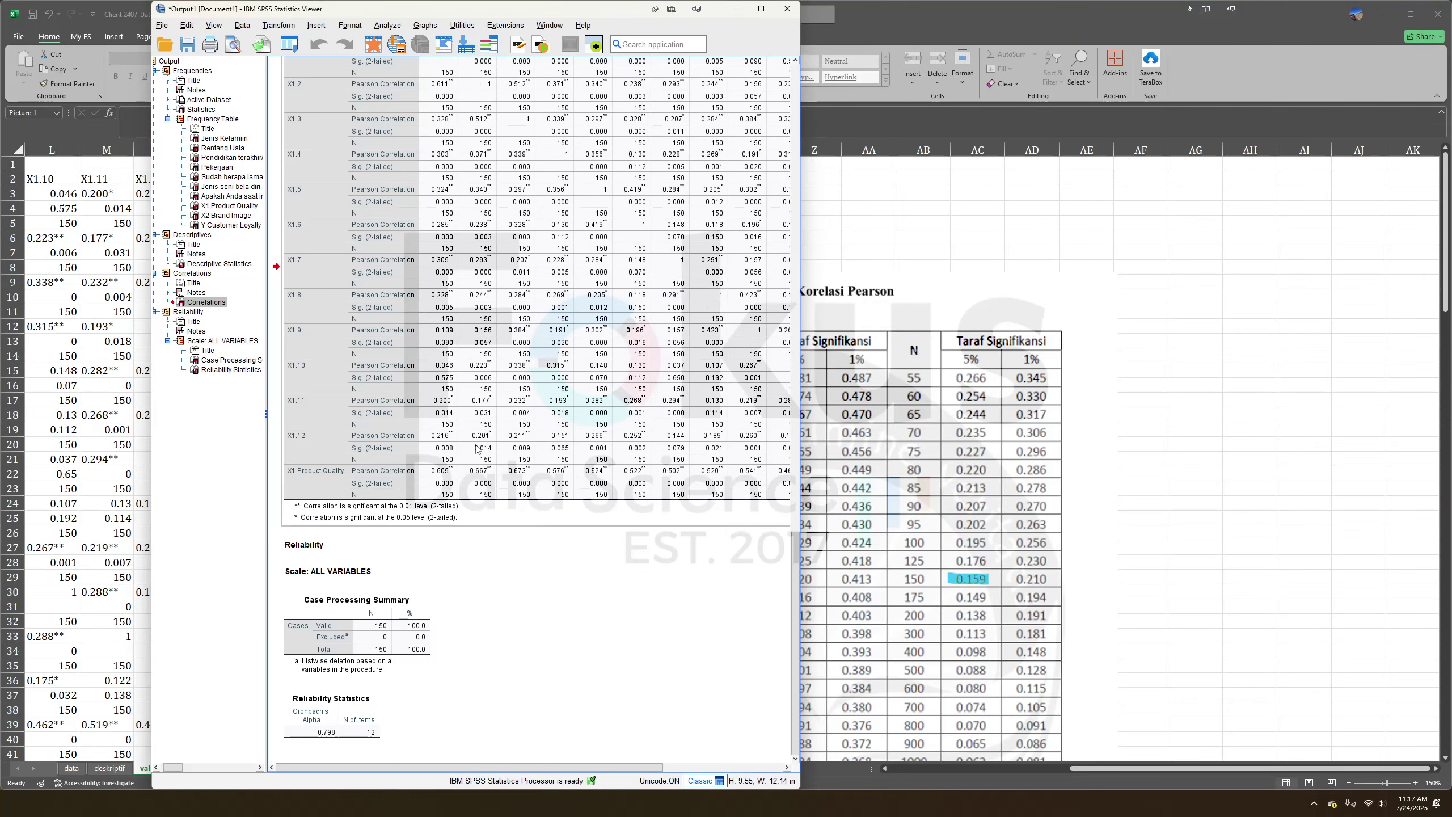
left_click(329, 736)
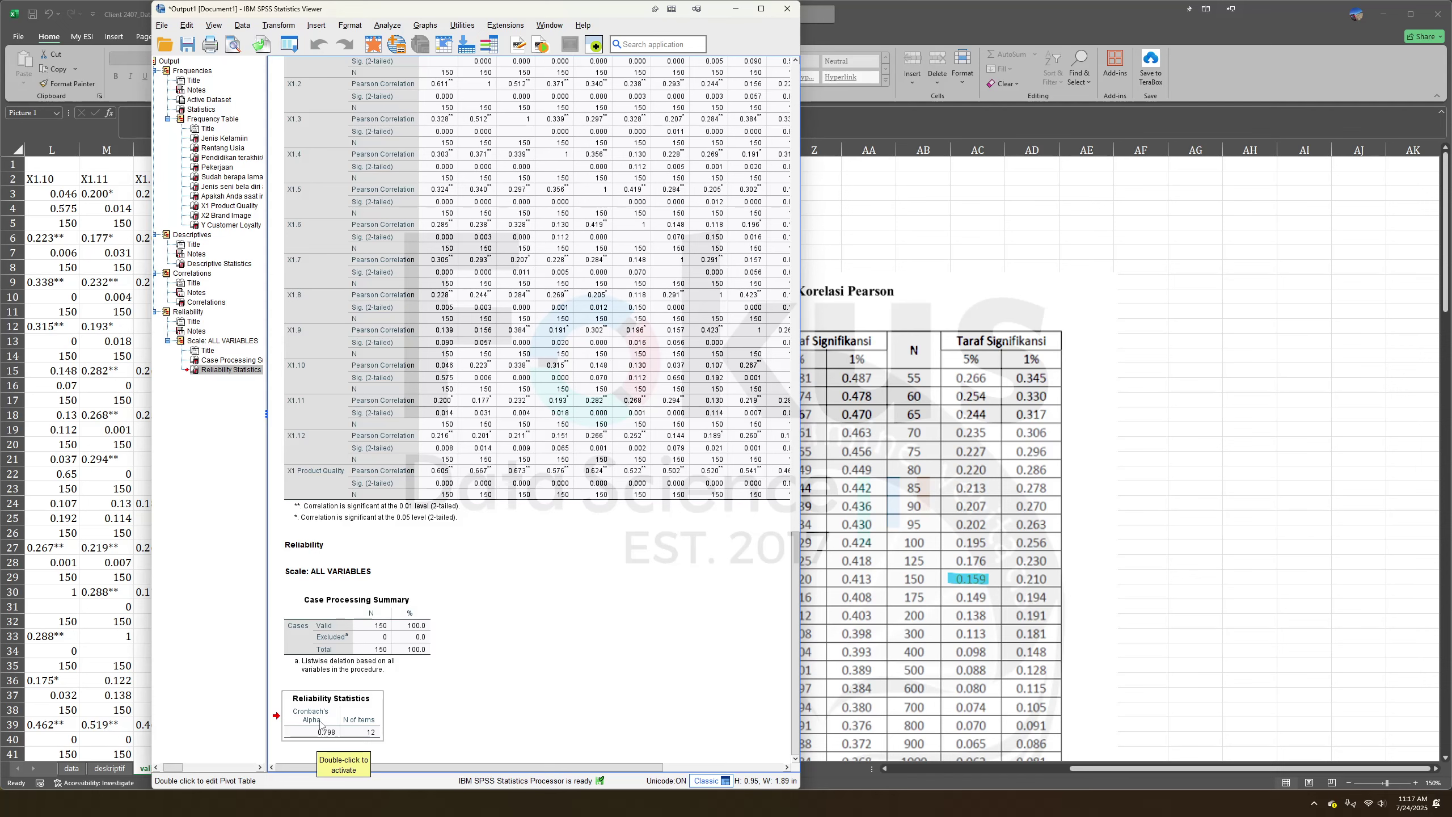
In Excel, move the Pearson r table picture away from the Uji Reliabilitas table, and check the SPSS Reliability Statistics again.
left_click(1037, 363)
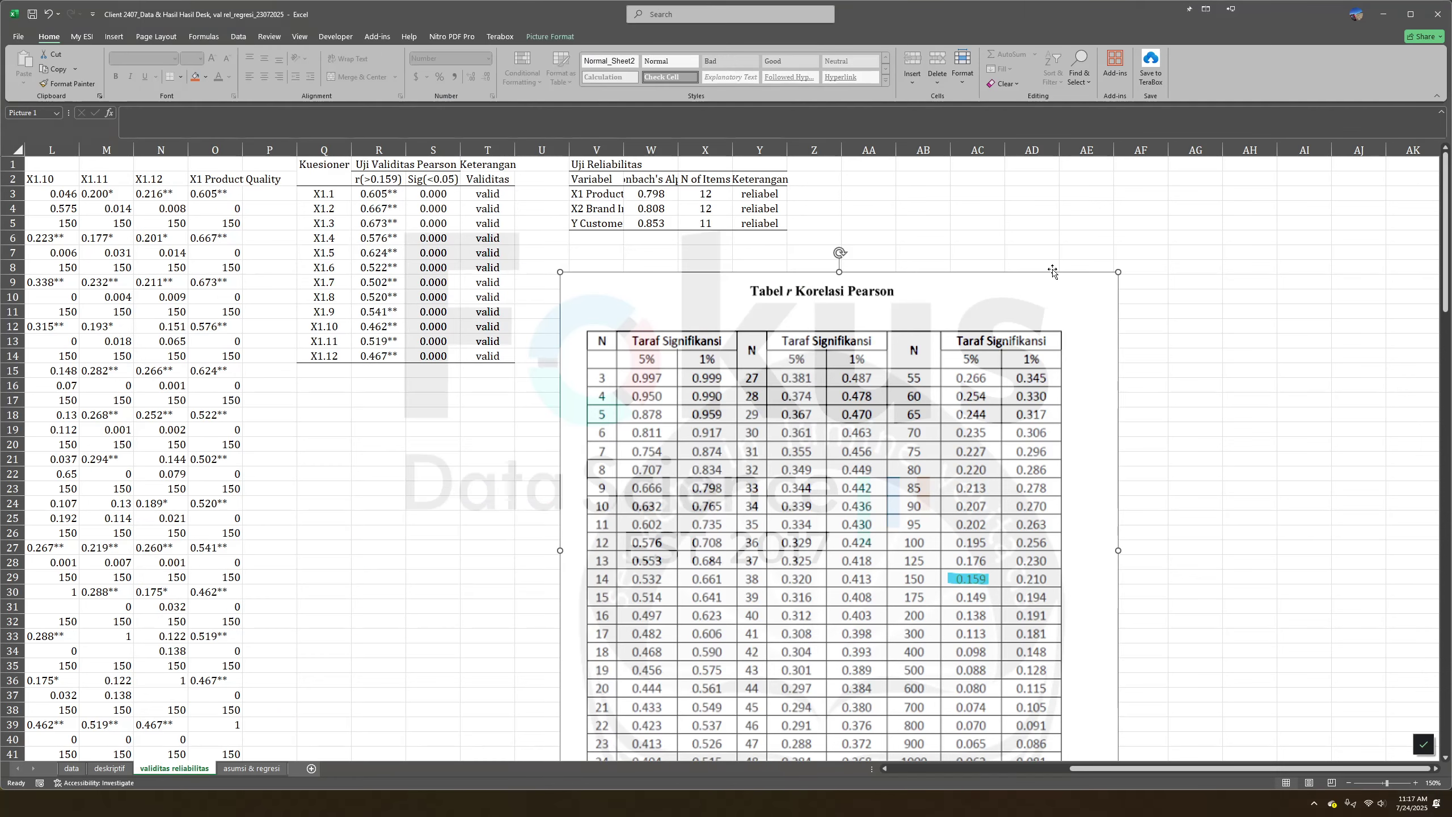
left_click(647, 193)
left_click_drag(729, 302, 934, 318)
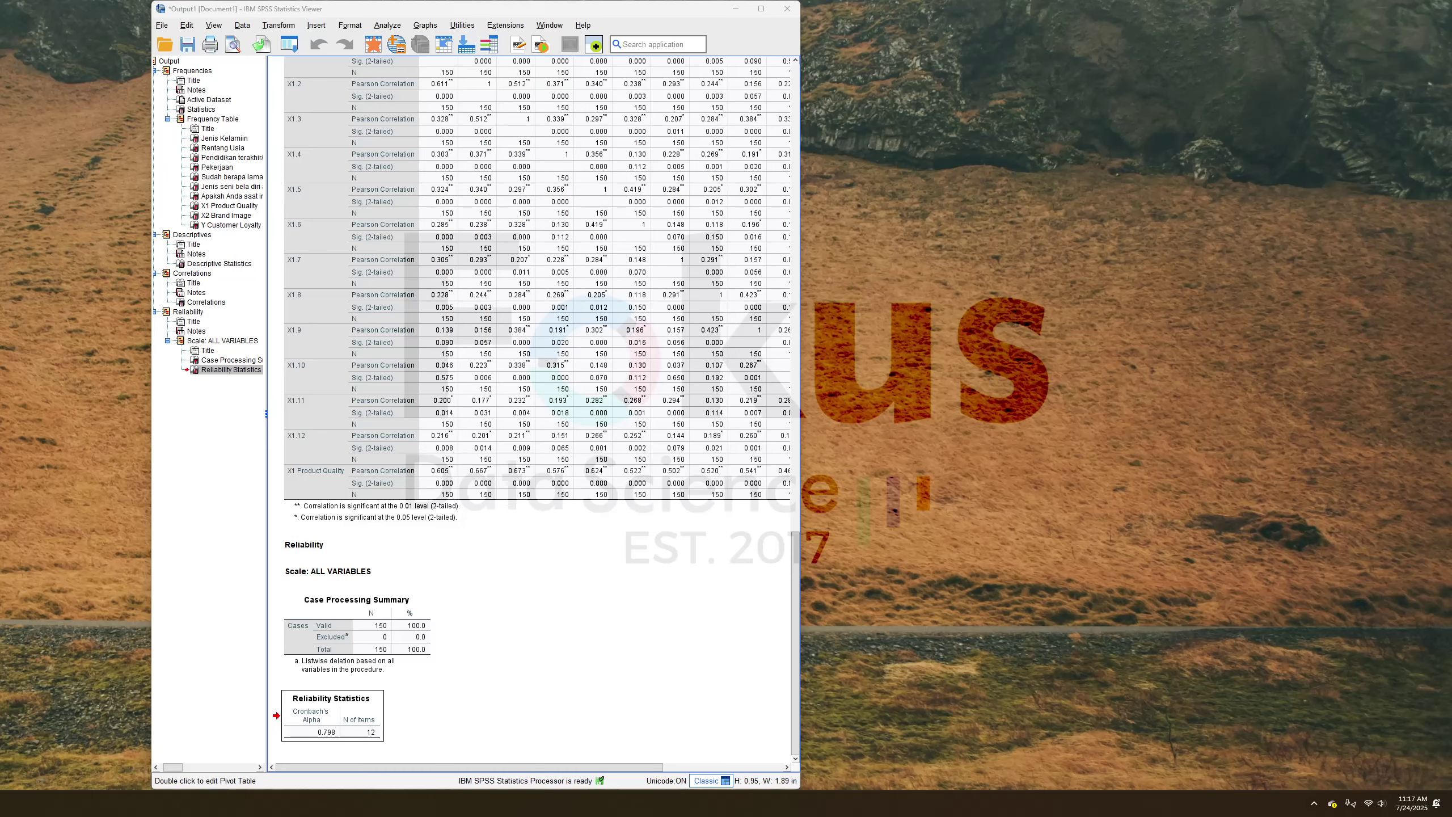
left_click(380, 738)
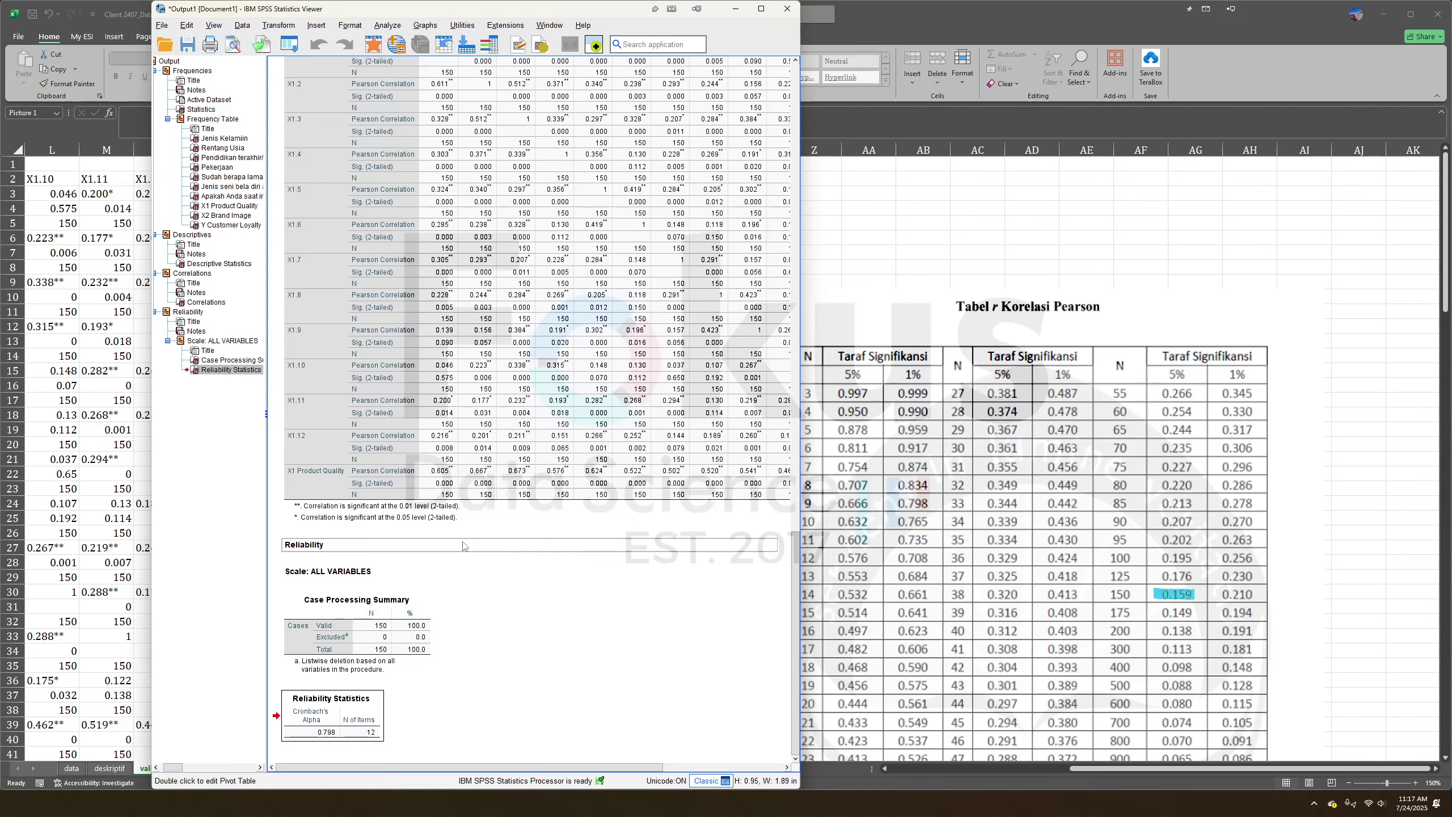
key("alt+Tab")
key("Escape")
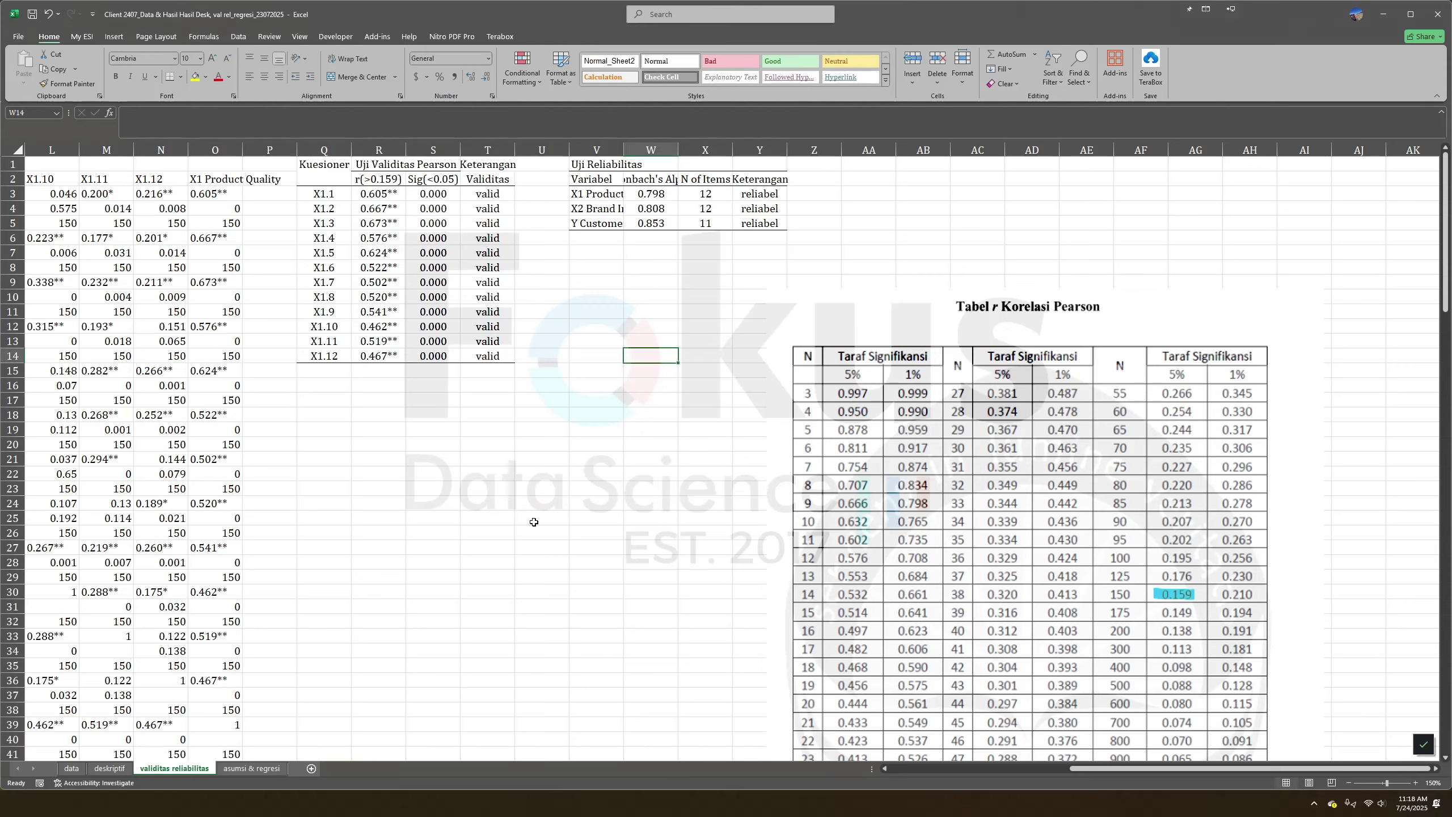
Open the asumsi & regresi sheet and review its classical assumption and multiple linear regression tables.
scroll(424, 649, "down", 8)
scroll(424, 645, "up", 8)
left_click(252, 768)
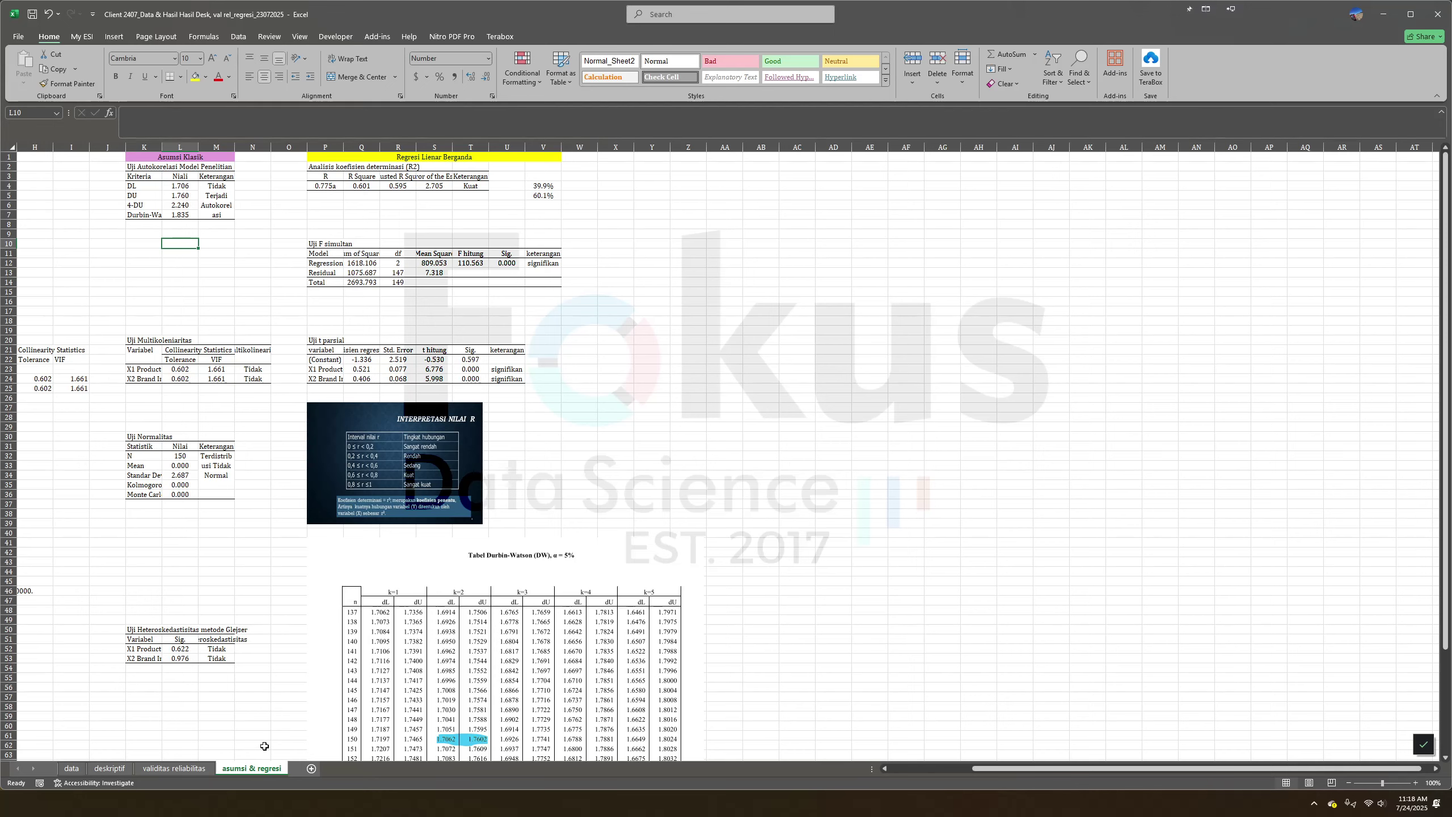
scroll(479, 559, "left", 3)
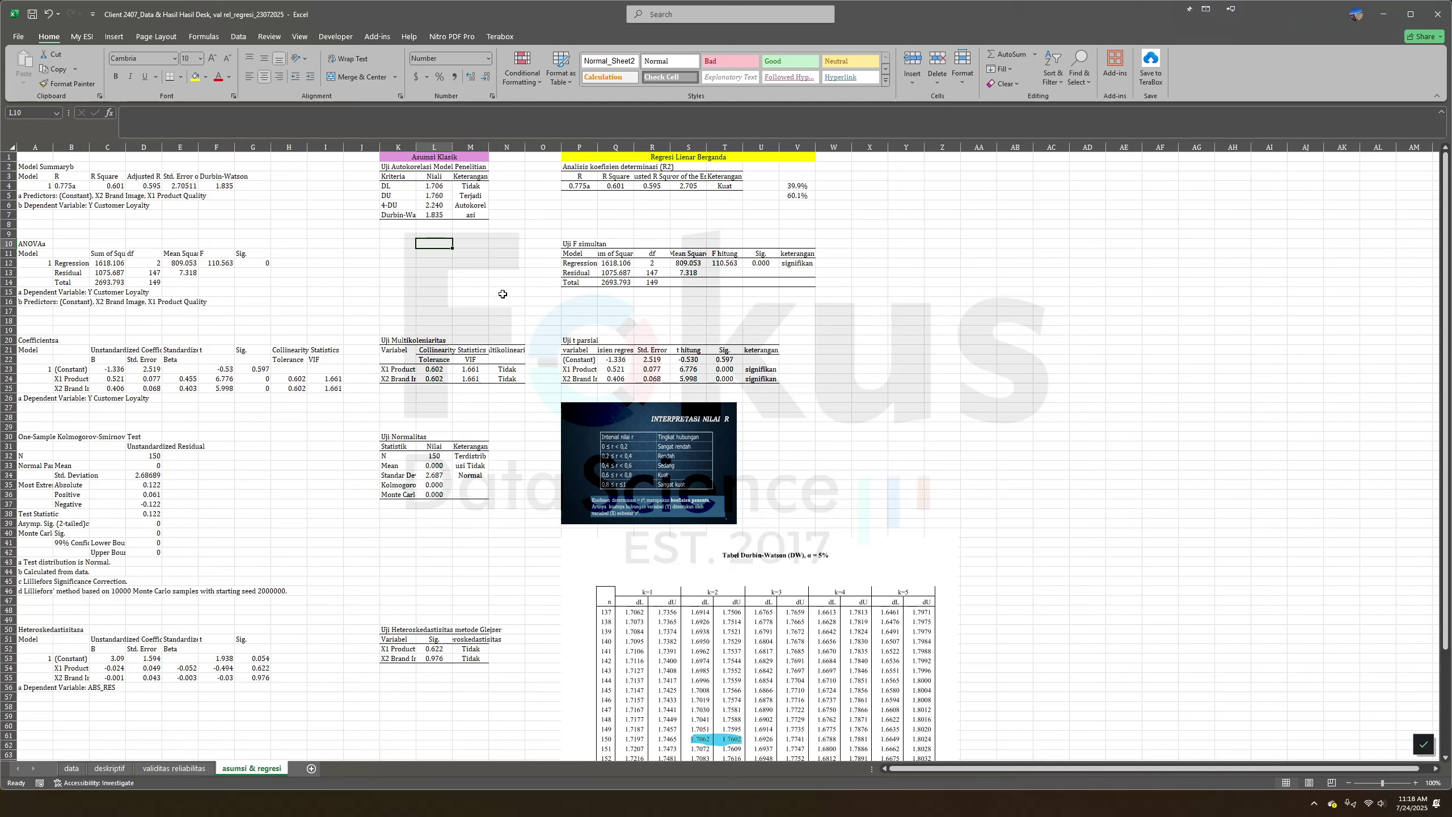
left_click(764, 159)
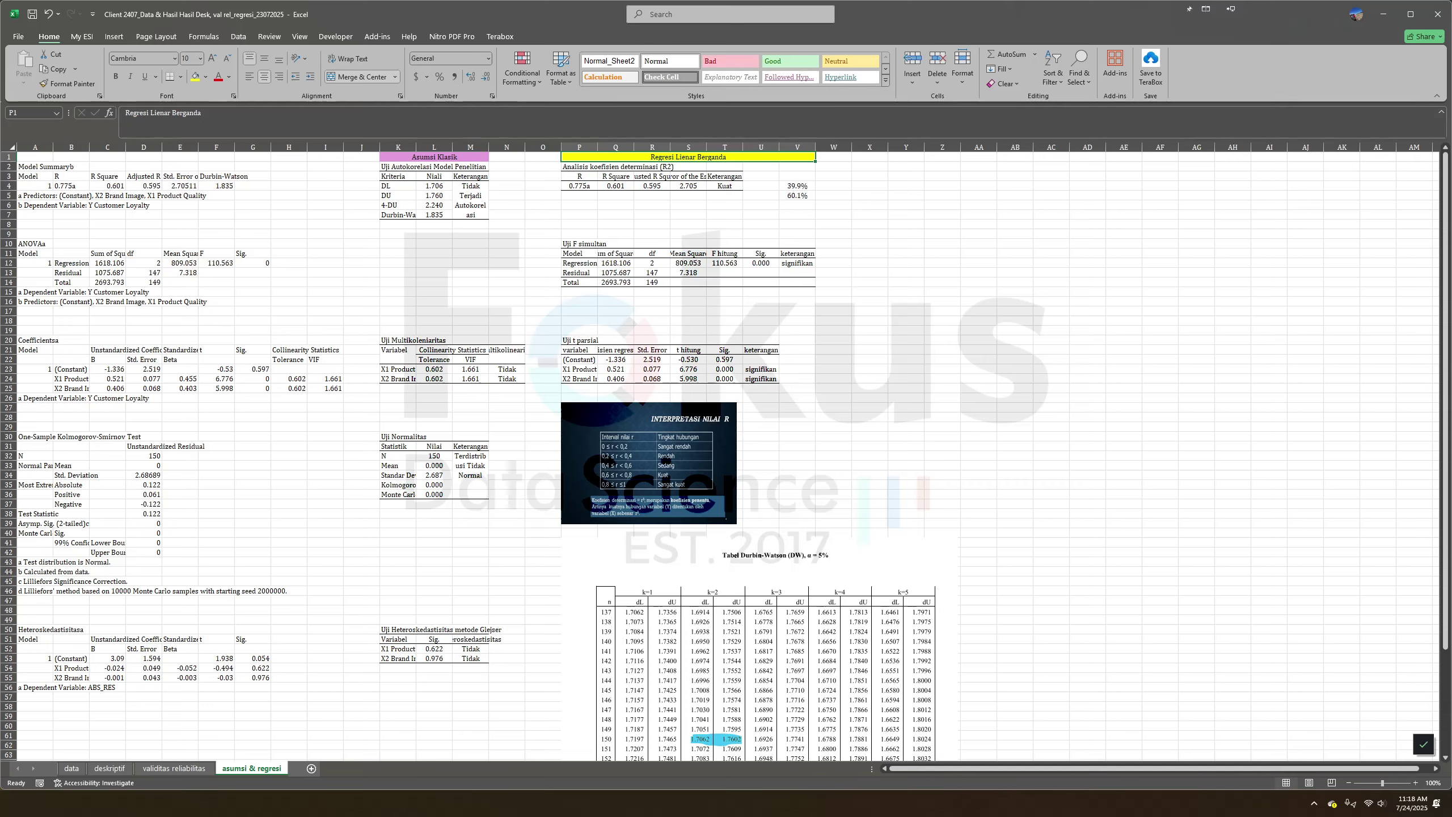
Switch to the SPSS Data Editor and start a linear regression with Y Customer Loyalty [T_Y] as the dependent variable.
key("alt+Tab")
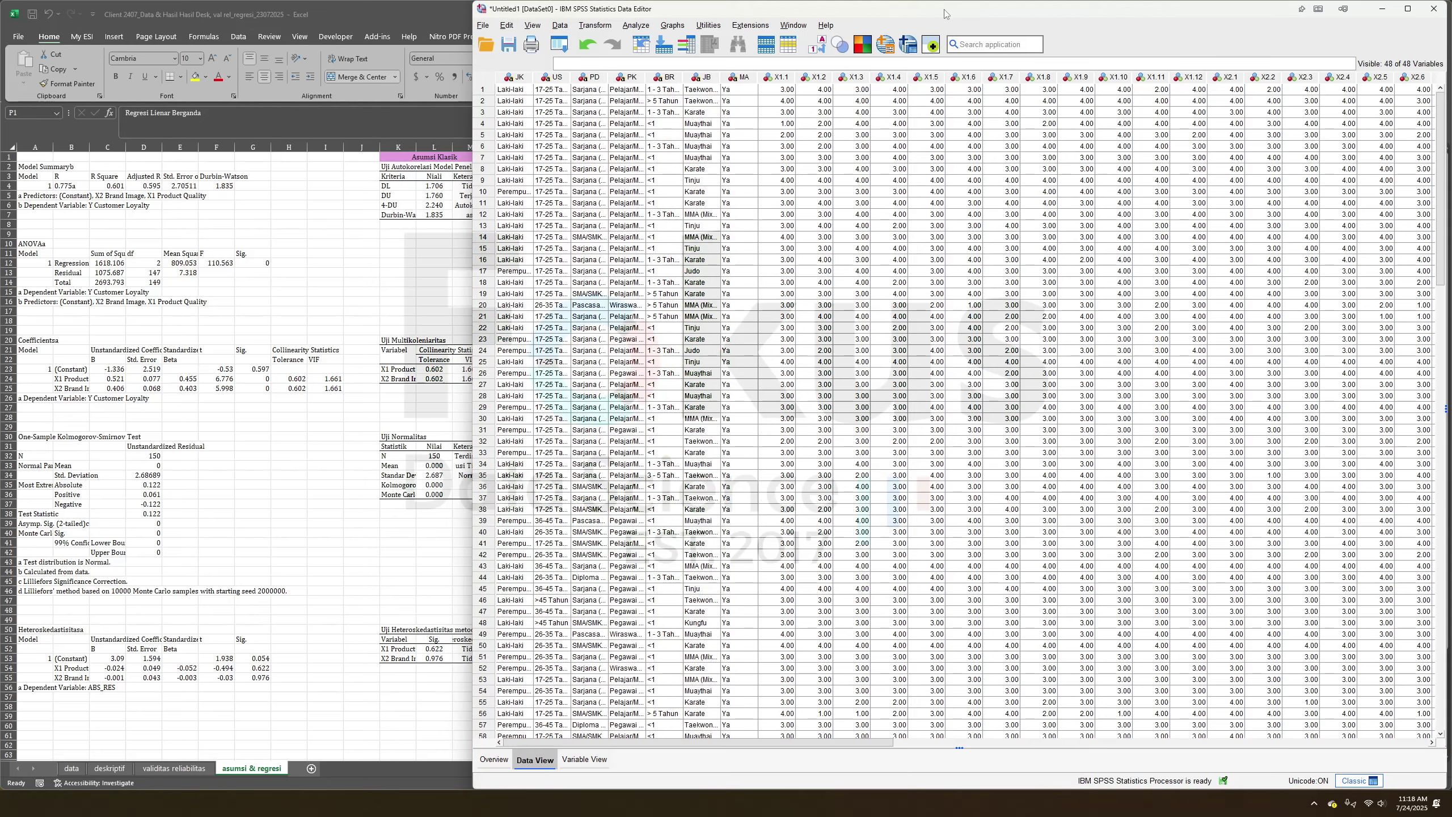
left_click_drag(944, 13, 794, 21)
left_click(487, 31)
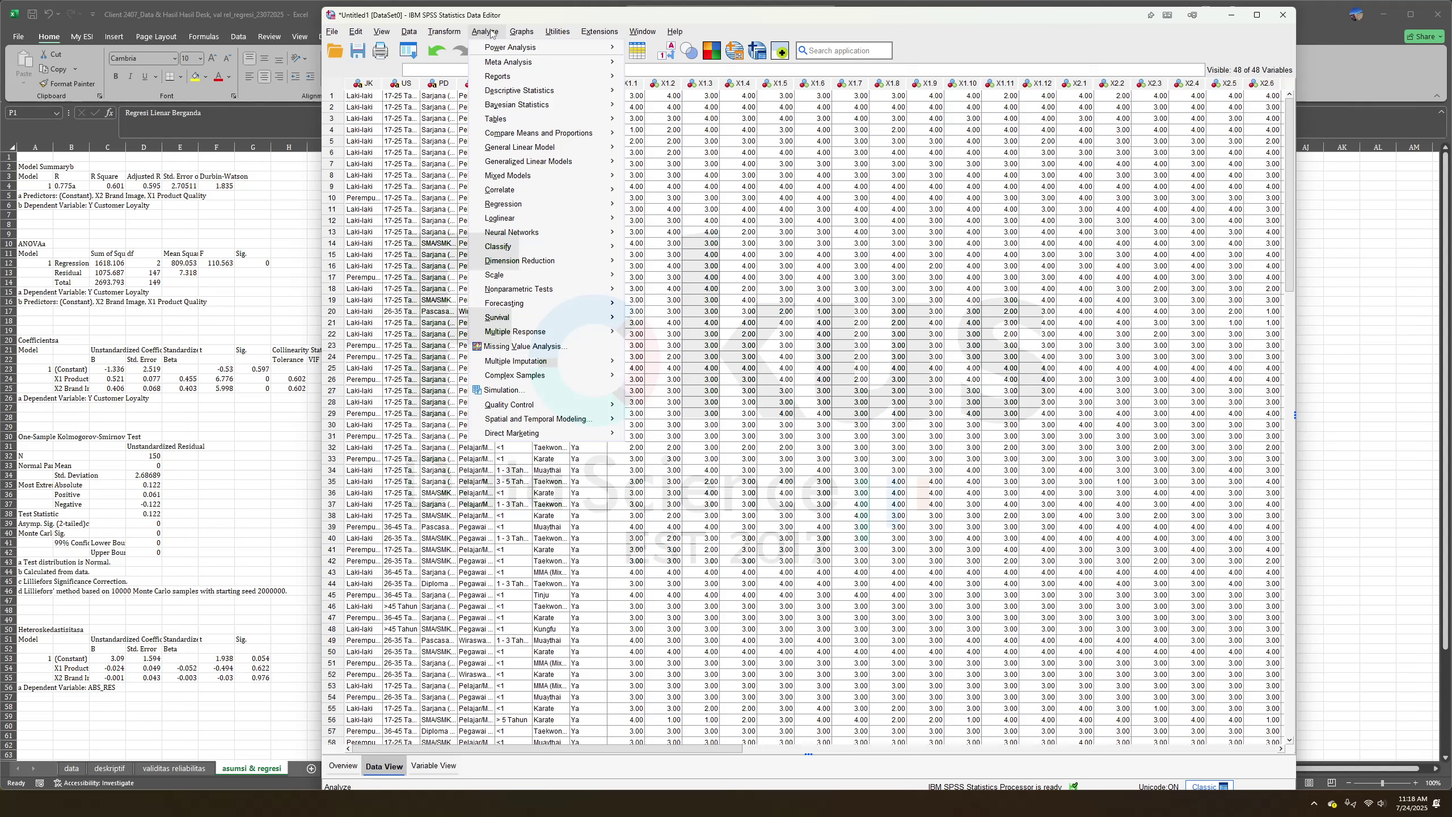
mouse_move(593, 207)
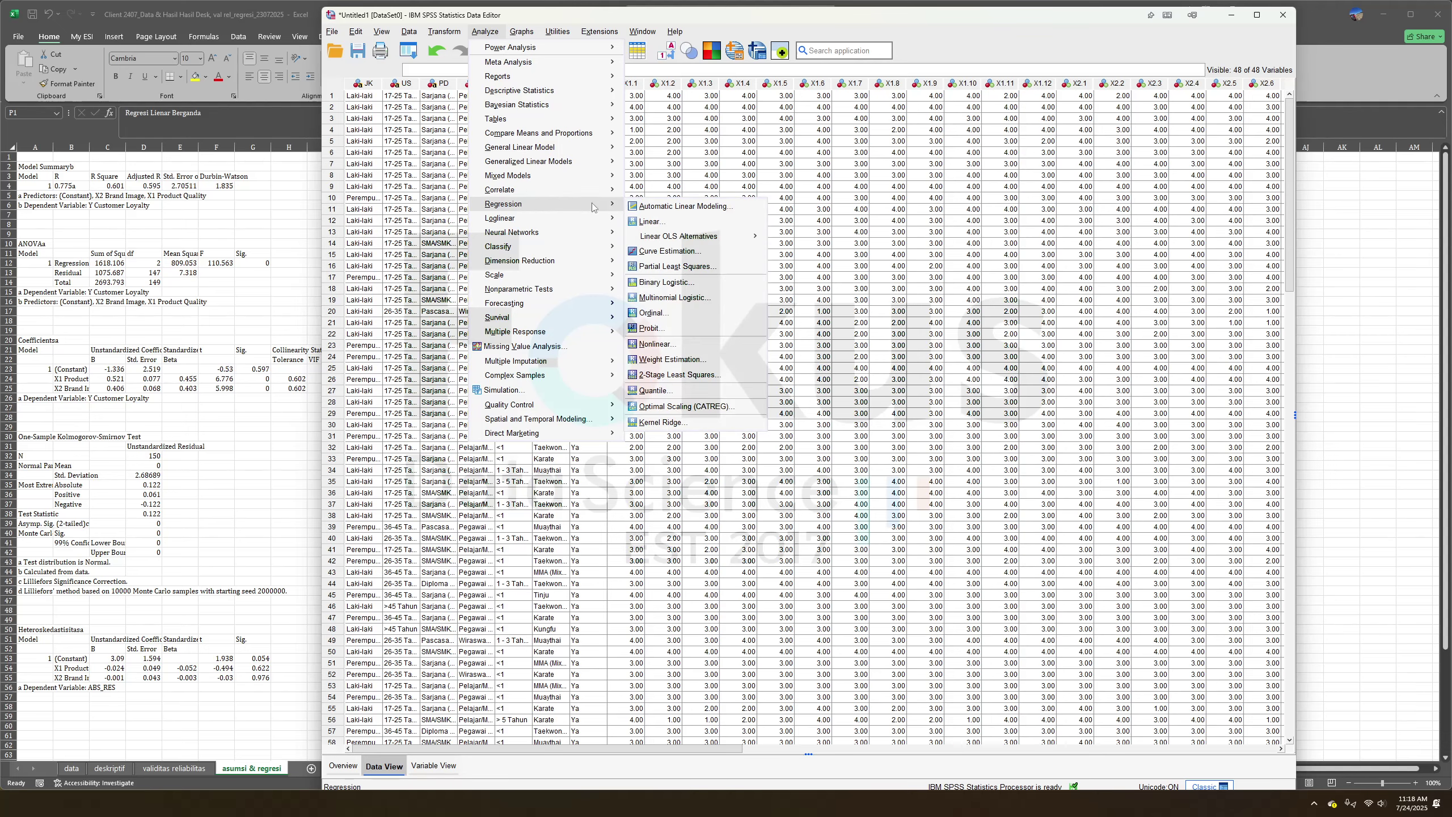
left_click(649, 221)
scroll(607, 361, "down", 10)
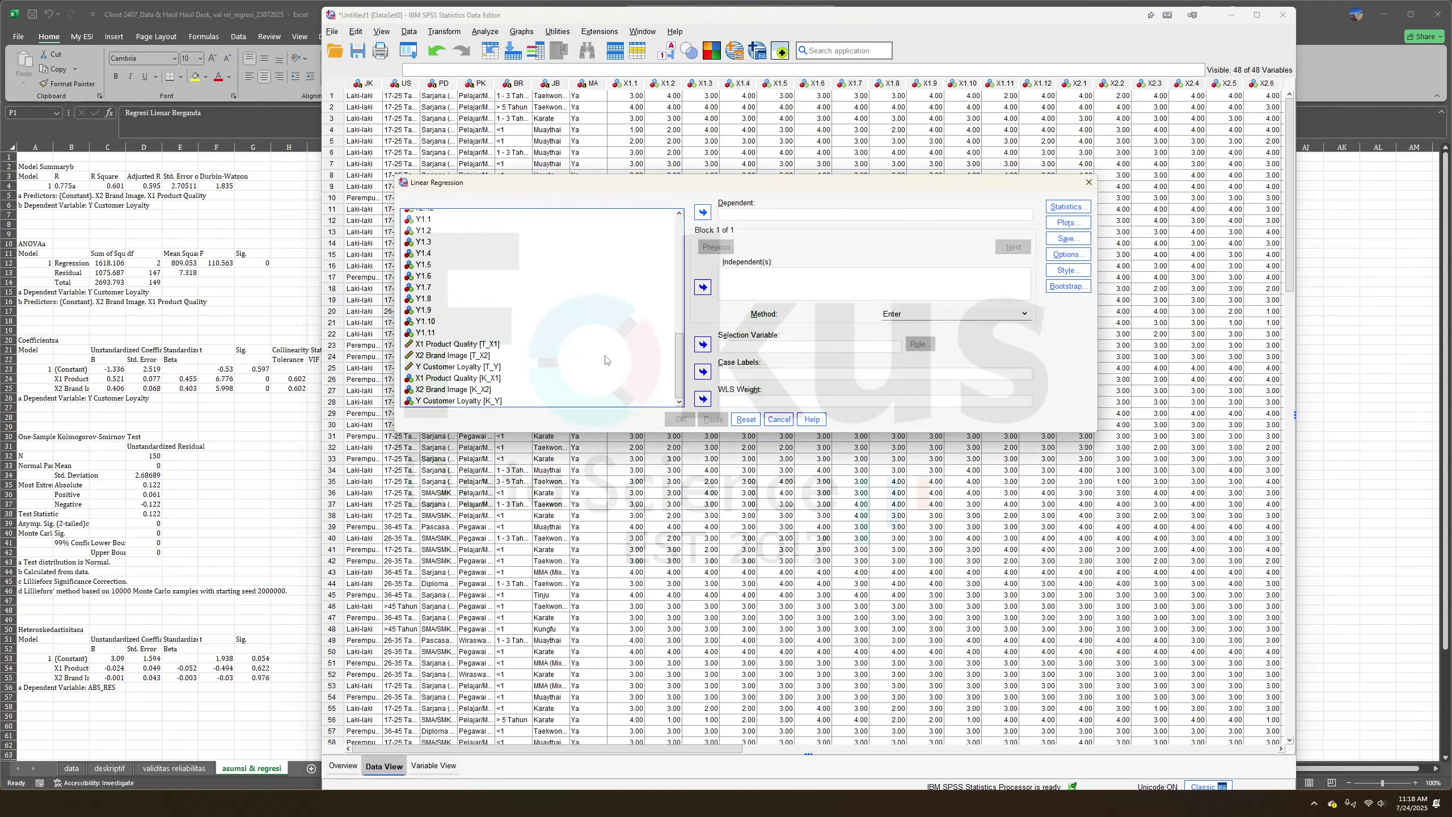
left_click(435, 369)
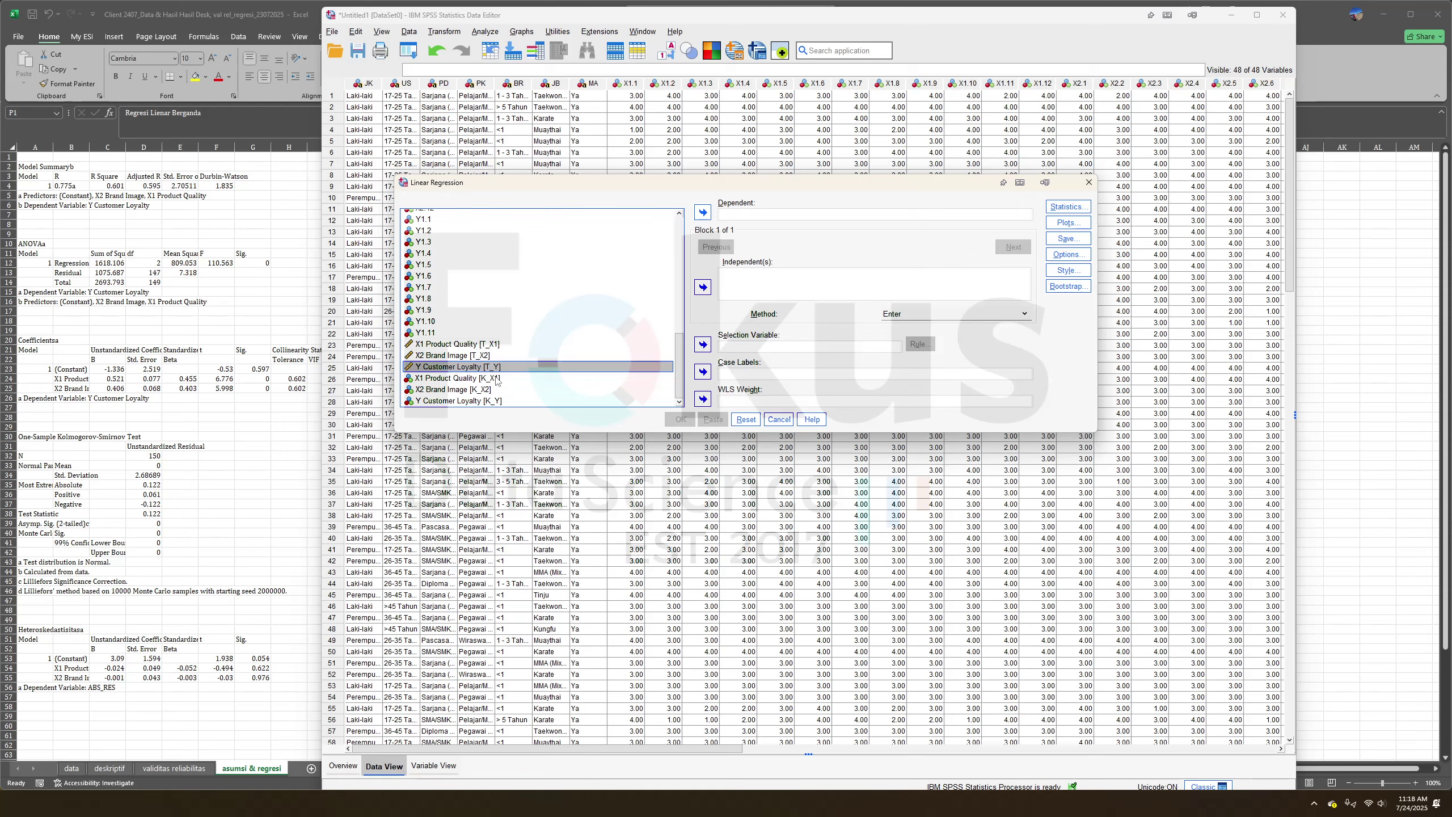
left_click(703, 212)
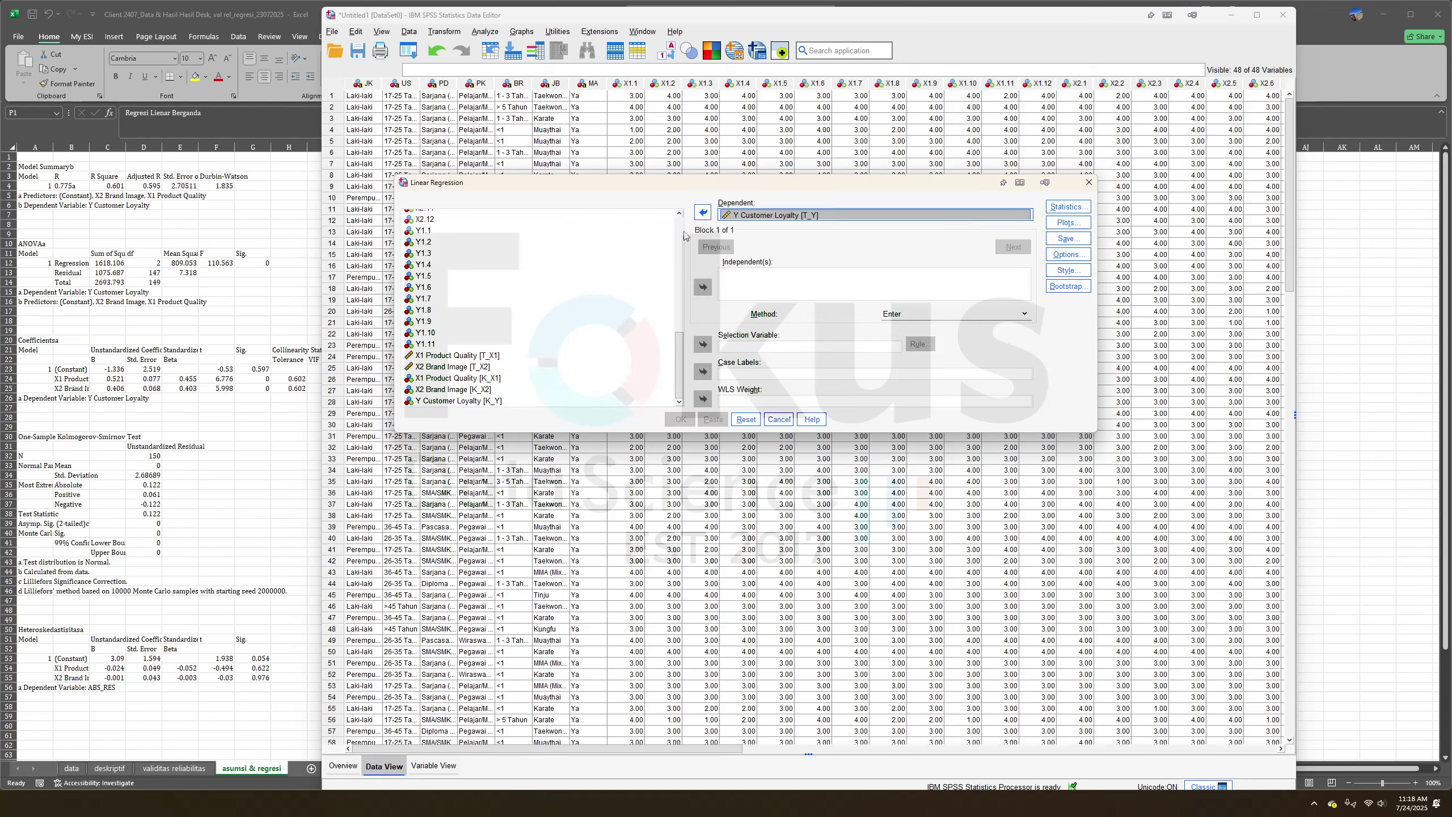
Add X1 Product Quality [T_X1] and X2 Brand Image [T_X2] as the independent variables of the regression.
left_click(483, 355)
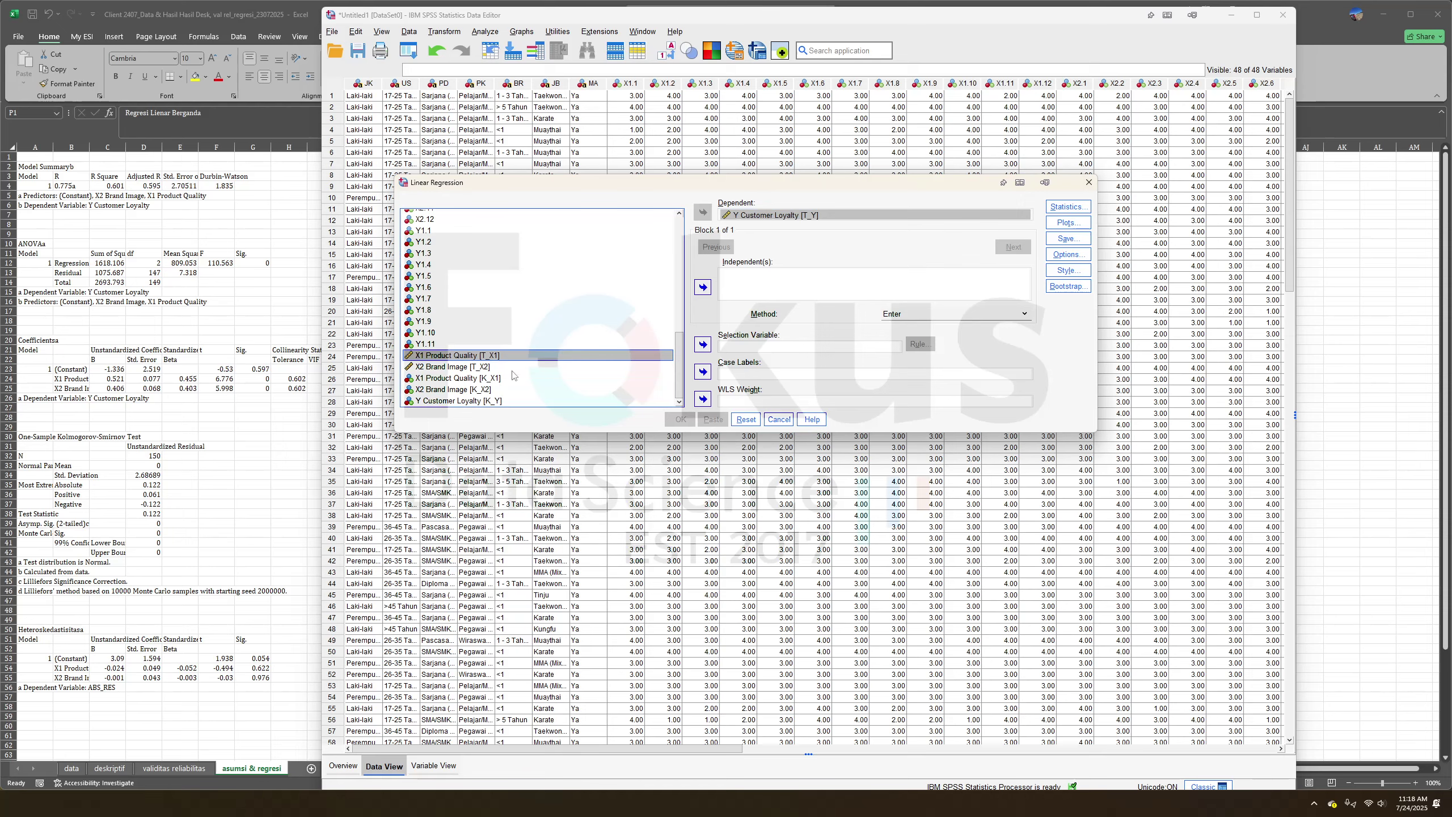
left_click(477, 369, "ctrl")
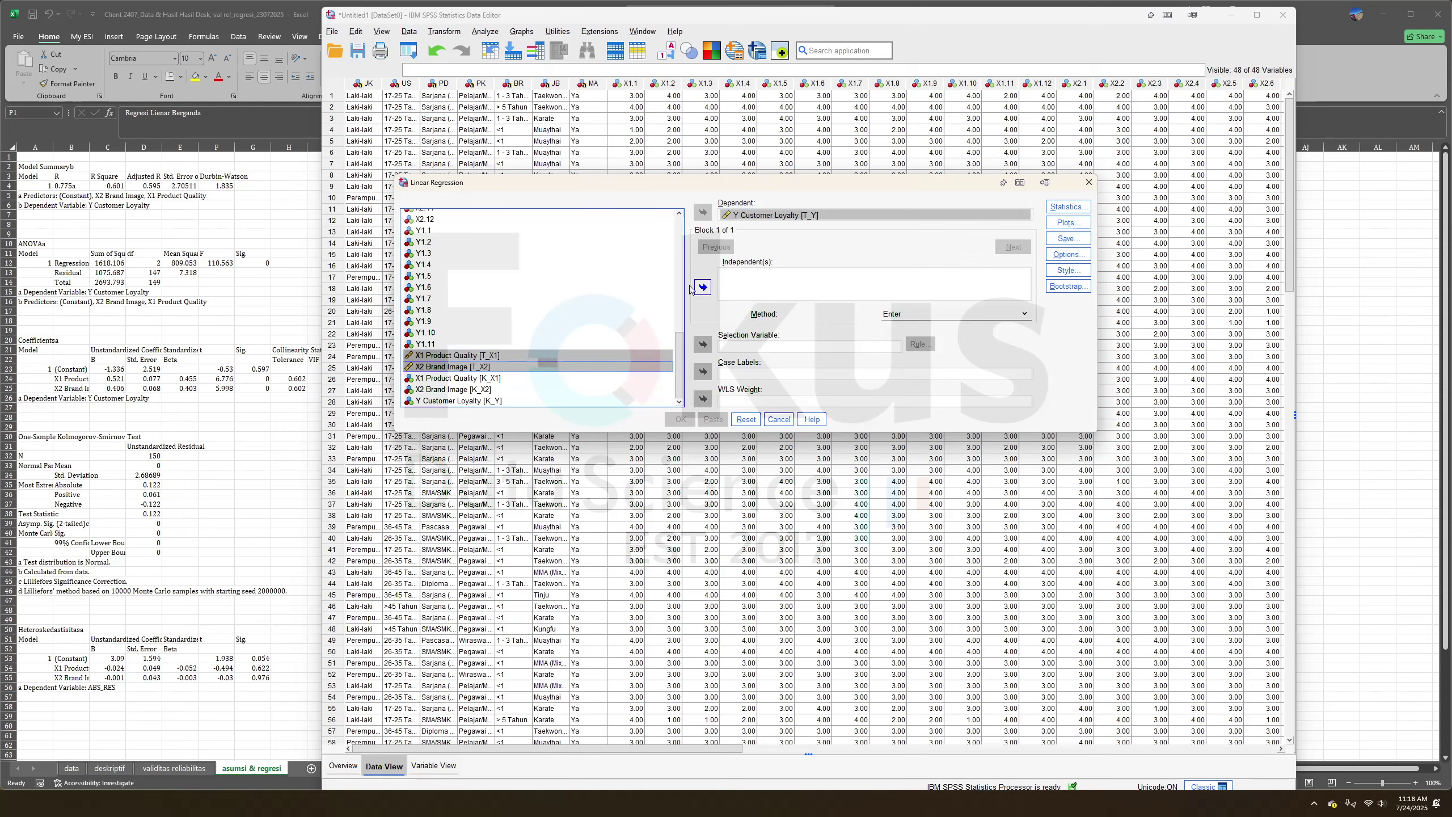
left_click(703, 288)
Include collinearity diagnostics and the Durbin-Watson residual test in the regression statistics.
left_click(1068, 206)
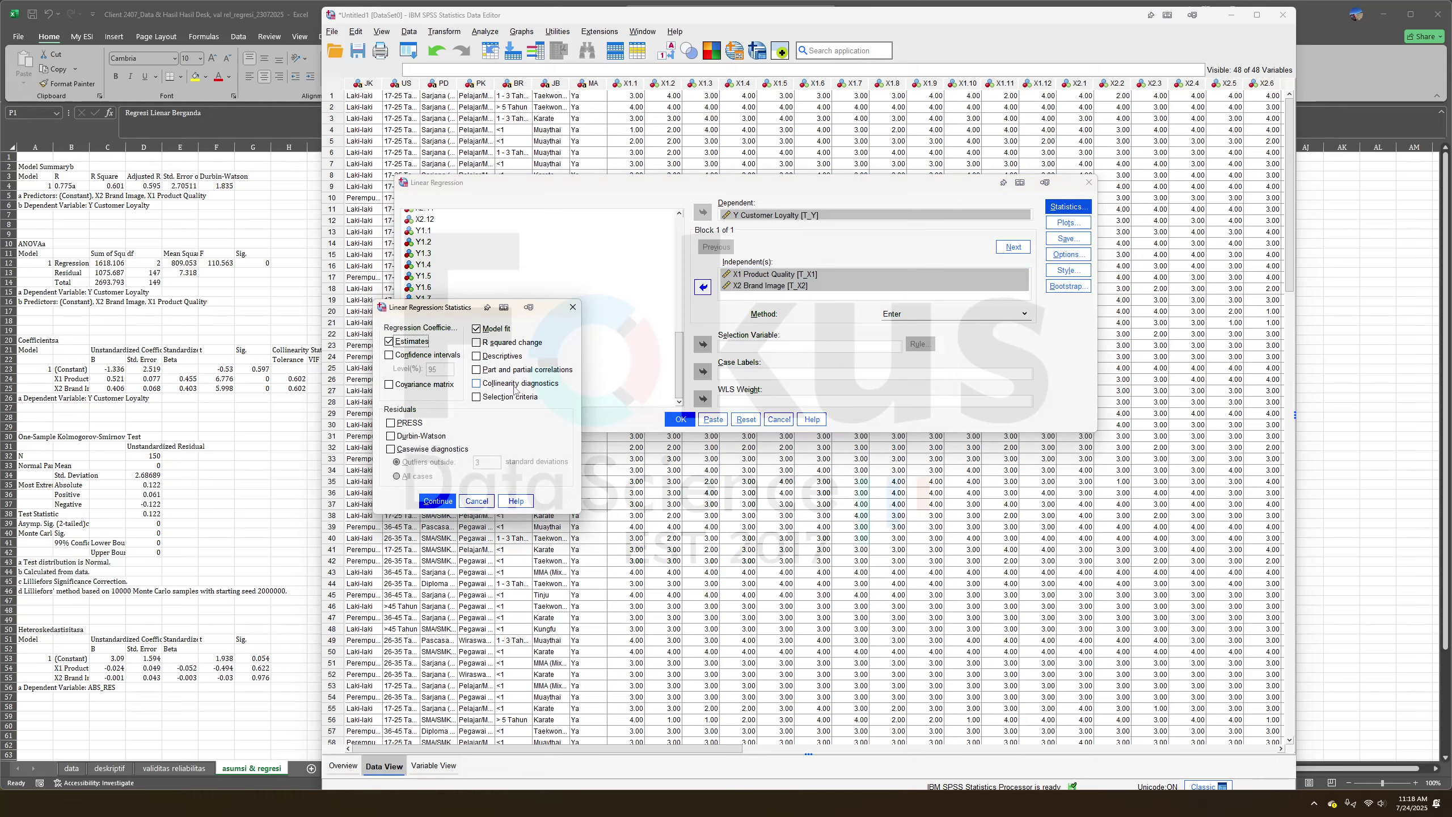
left_click(537, 384)
left_click(420, 438)
left_click(437, 501)
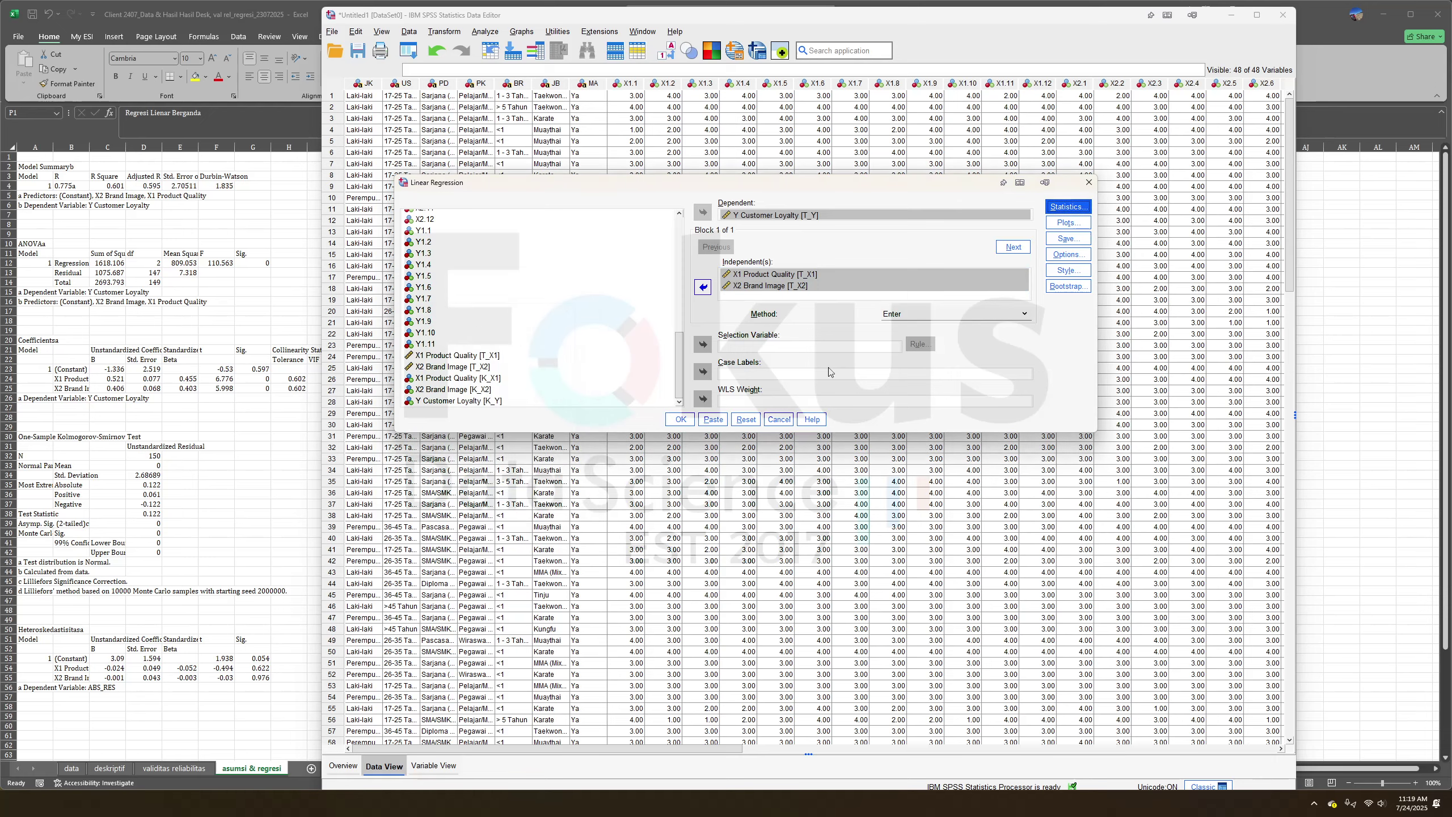
Set up the regression scatterplot with *SRESID on Y and *ZPRED on X, plus a histogram and a normal probability plot.
left_click(1066, 223)
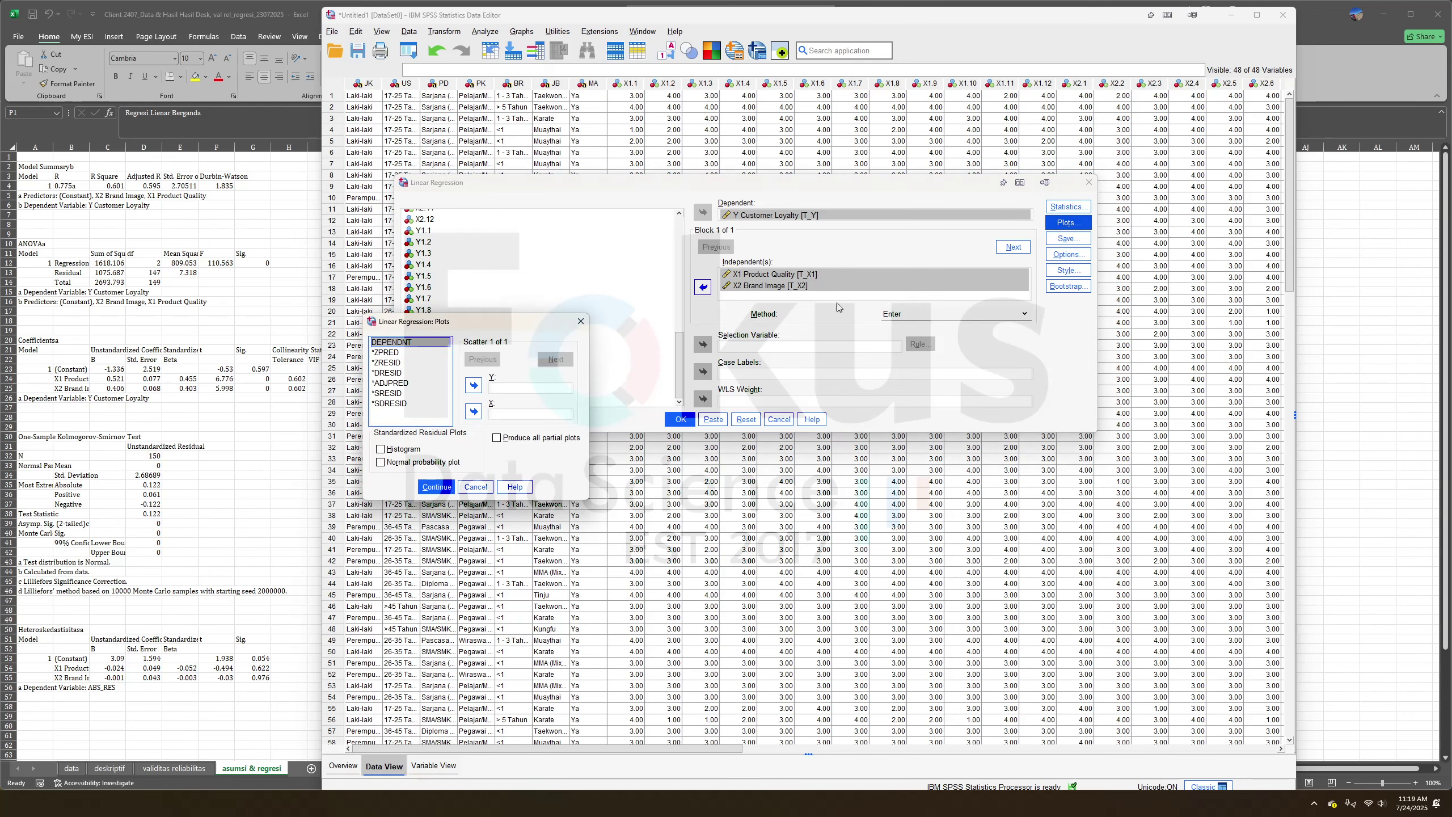
left_click(386, 352)
left_click(474, 411)
left_click(395, 393)
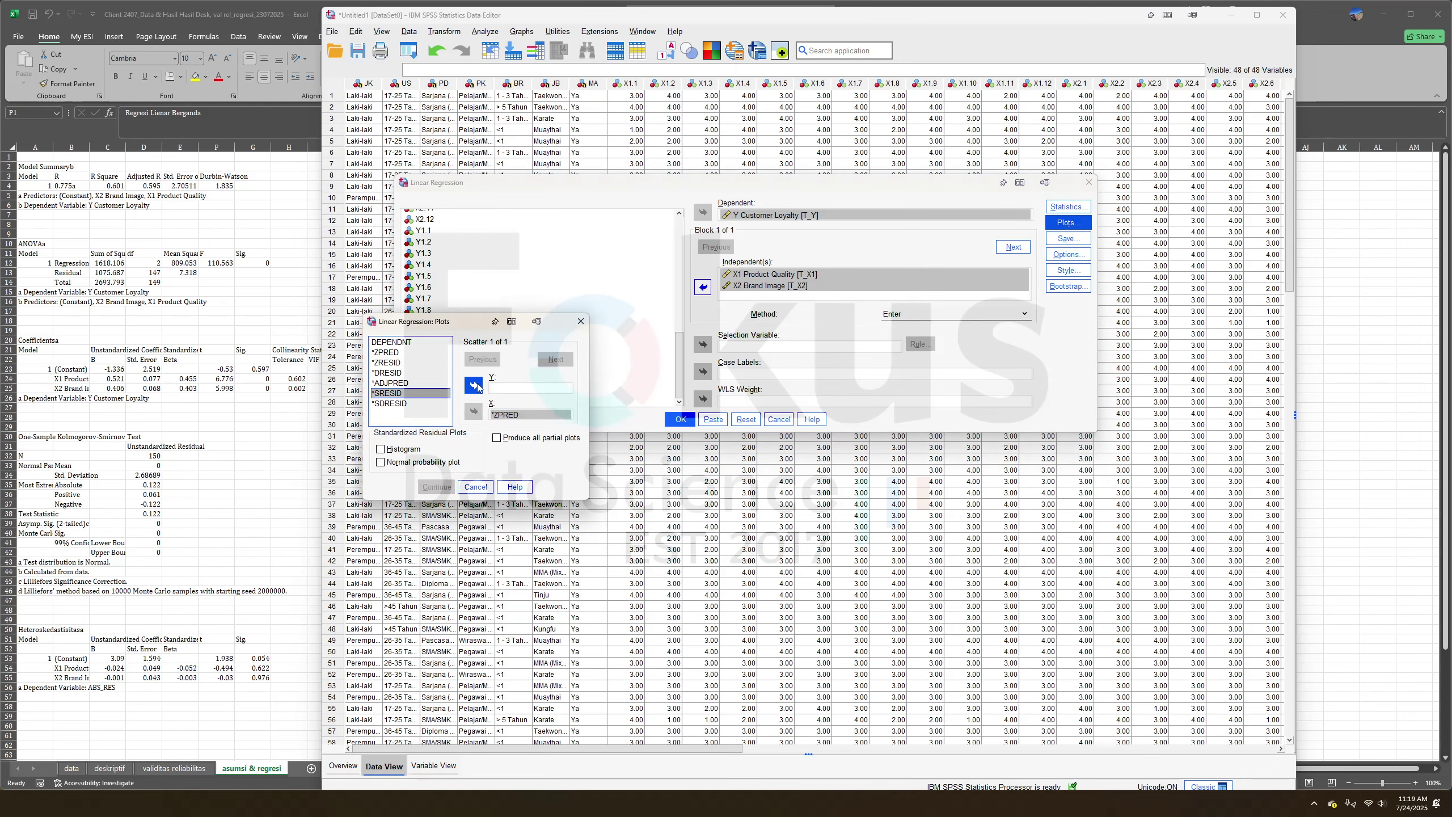
left_click(479, 387)
left_click(397, 450)
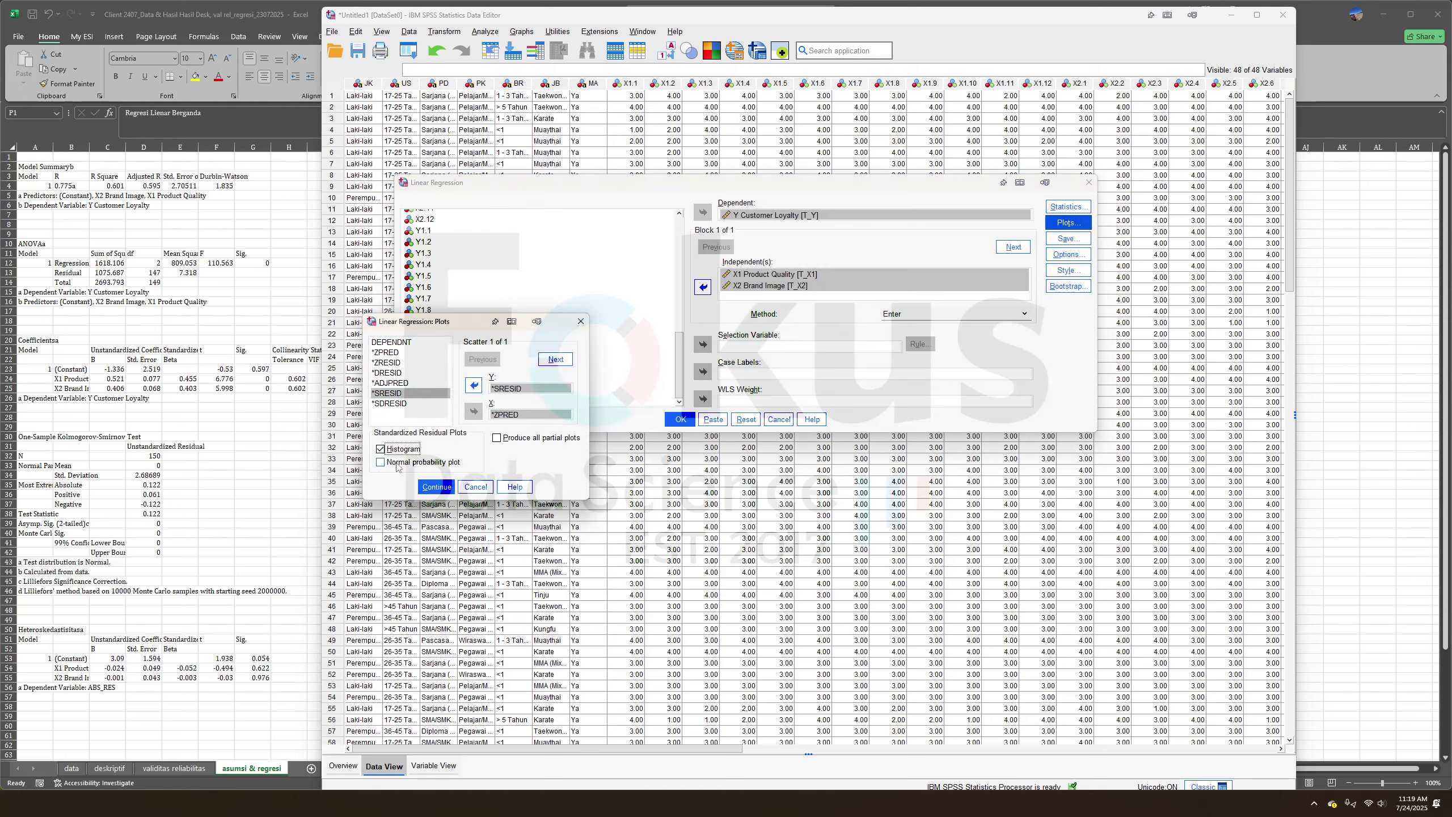
left_click(399, 463)
left_click(436, 487)
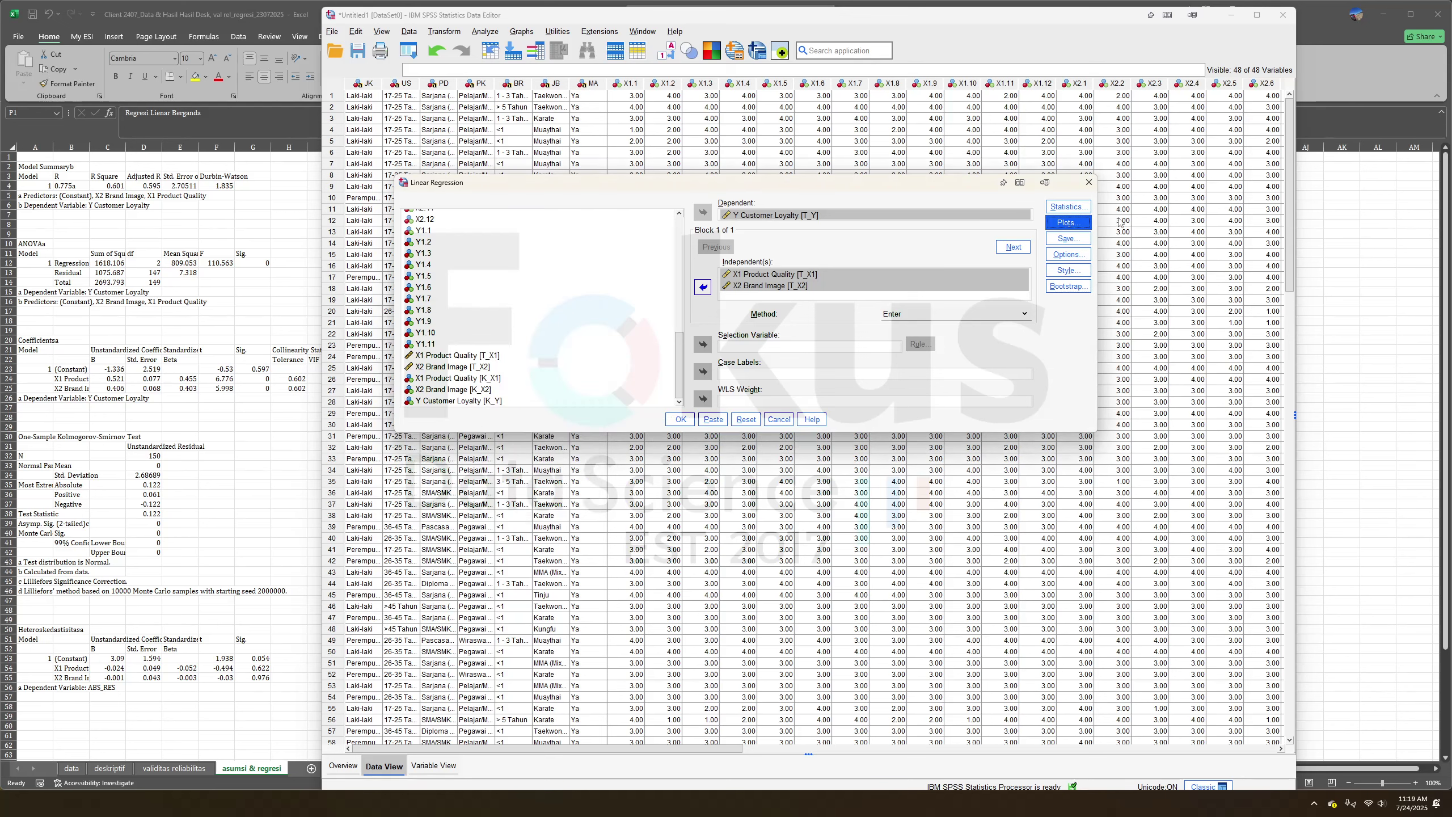
Set the regression to save unstandardized residuals and run it.
left_click(1068, 254)
left_click(675, 401)
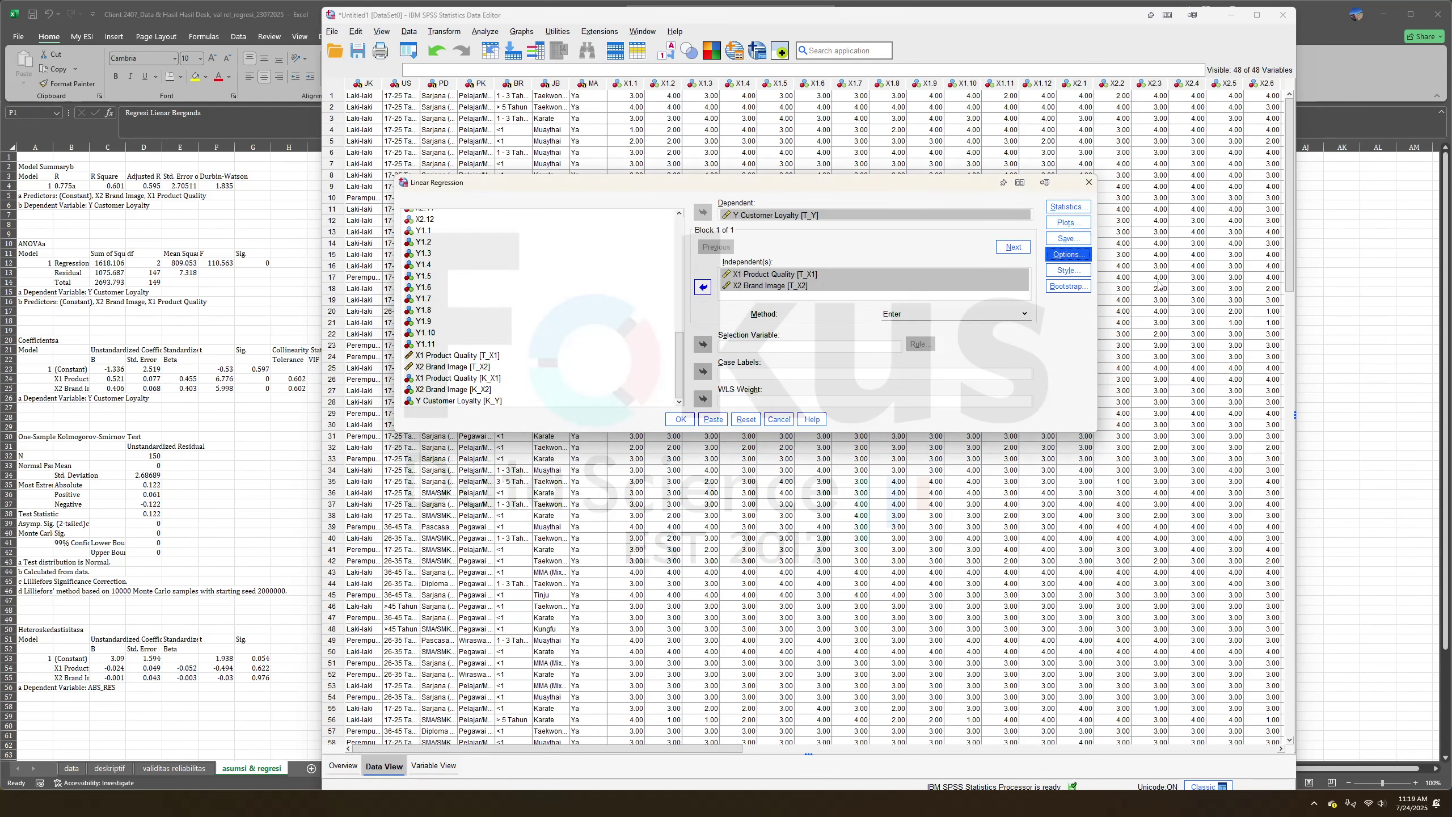
left_click(1068, 240)
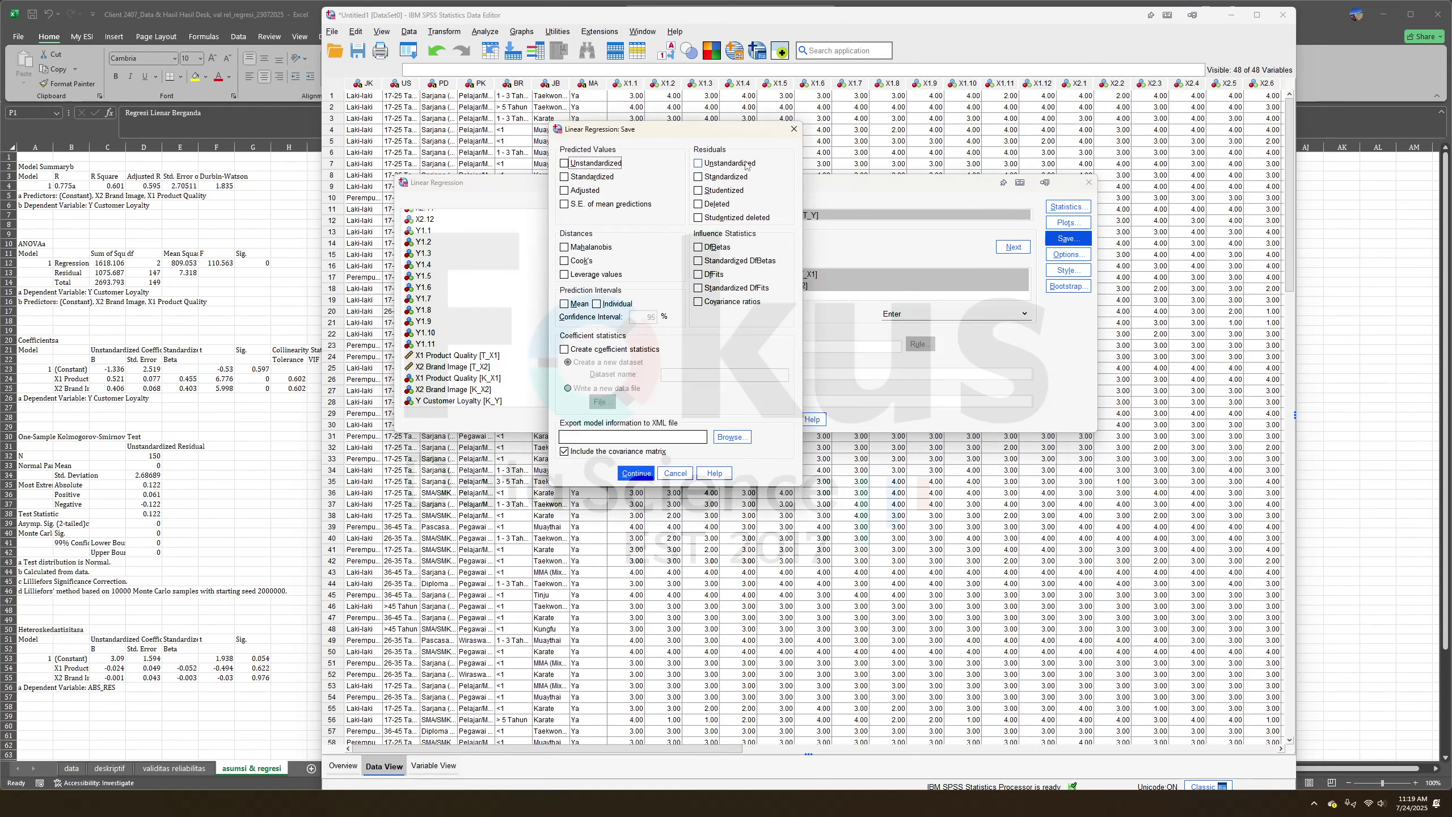
left_click(698, 163)
left_click(637, 473)
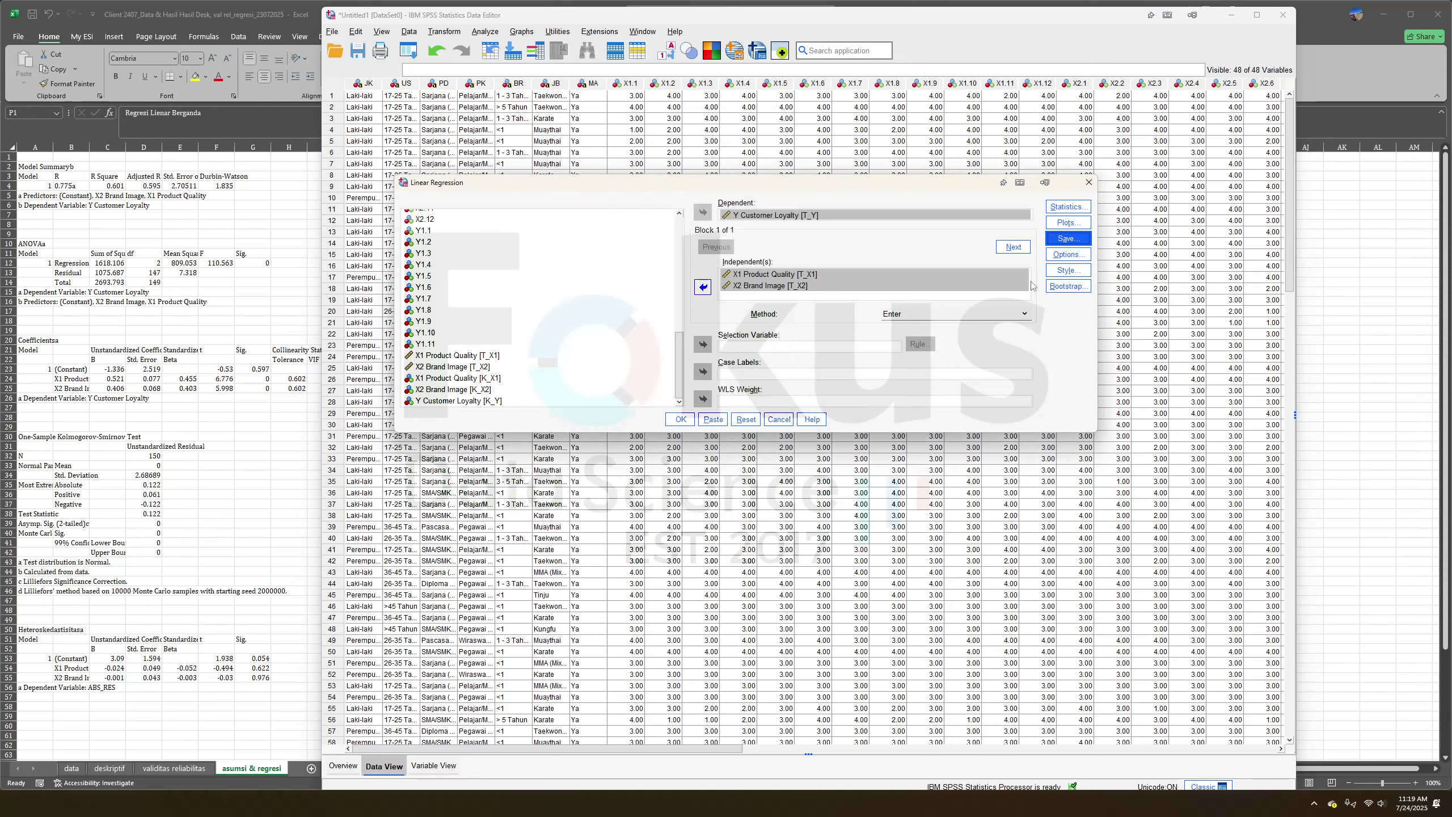
left_click(680, 423)
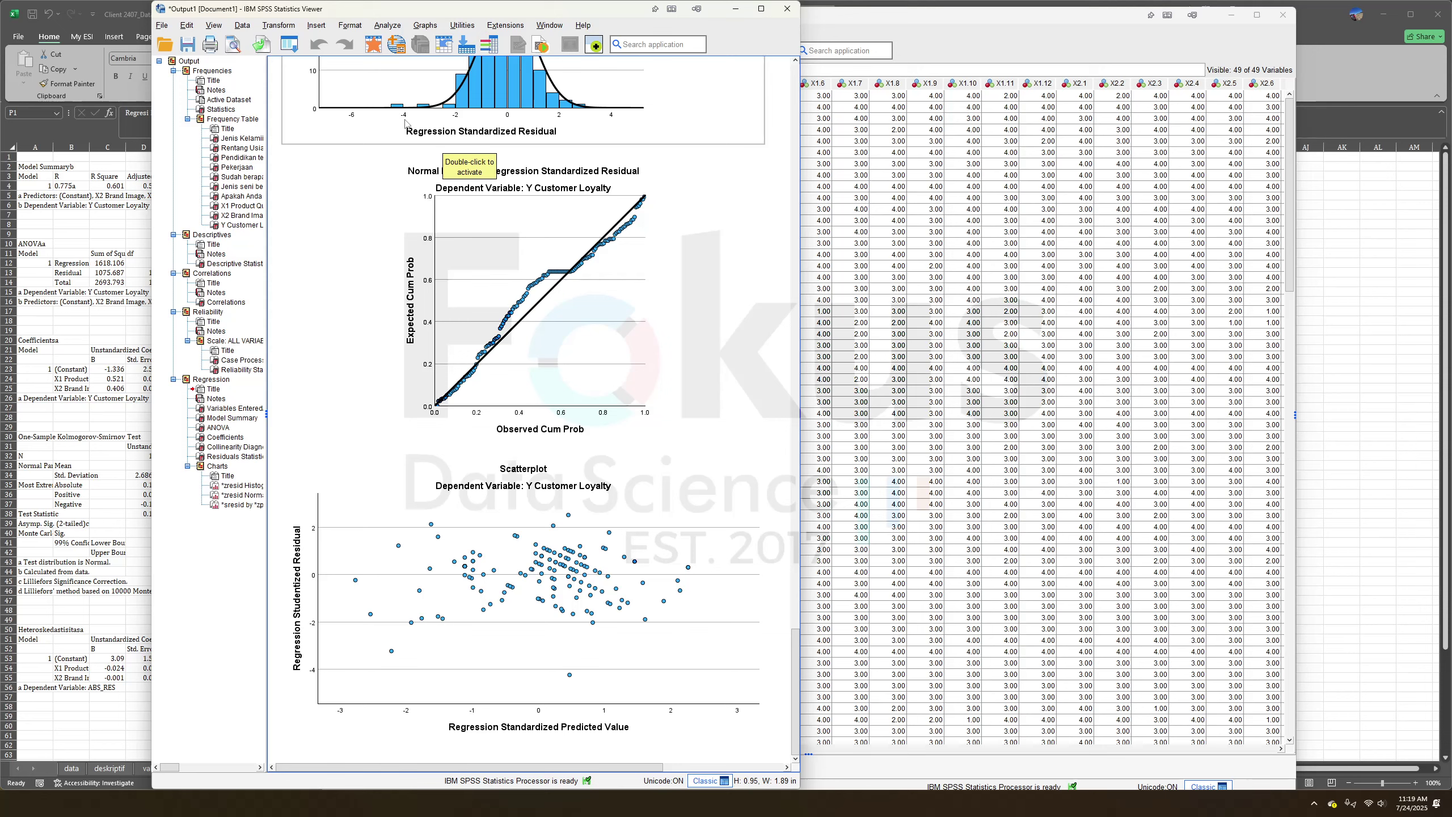
Run a legacy one-sample Kolmogorov-Smirnov test of Unstandardized Residual [RES_1] against the normal distribution.
left_click(387, 24)
mouse_move(460, 289)
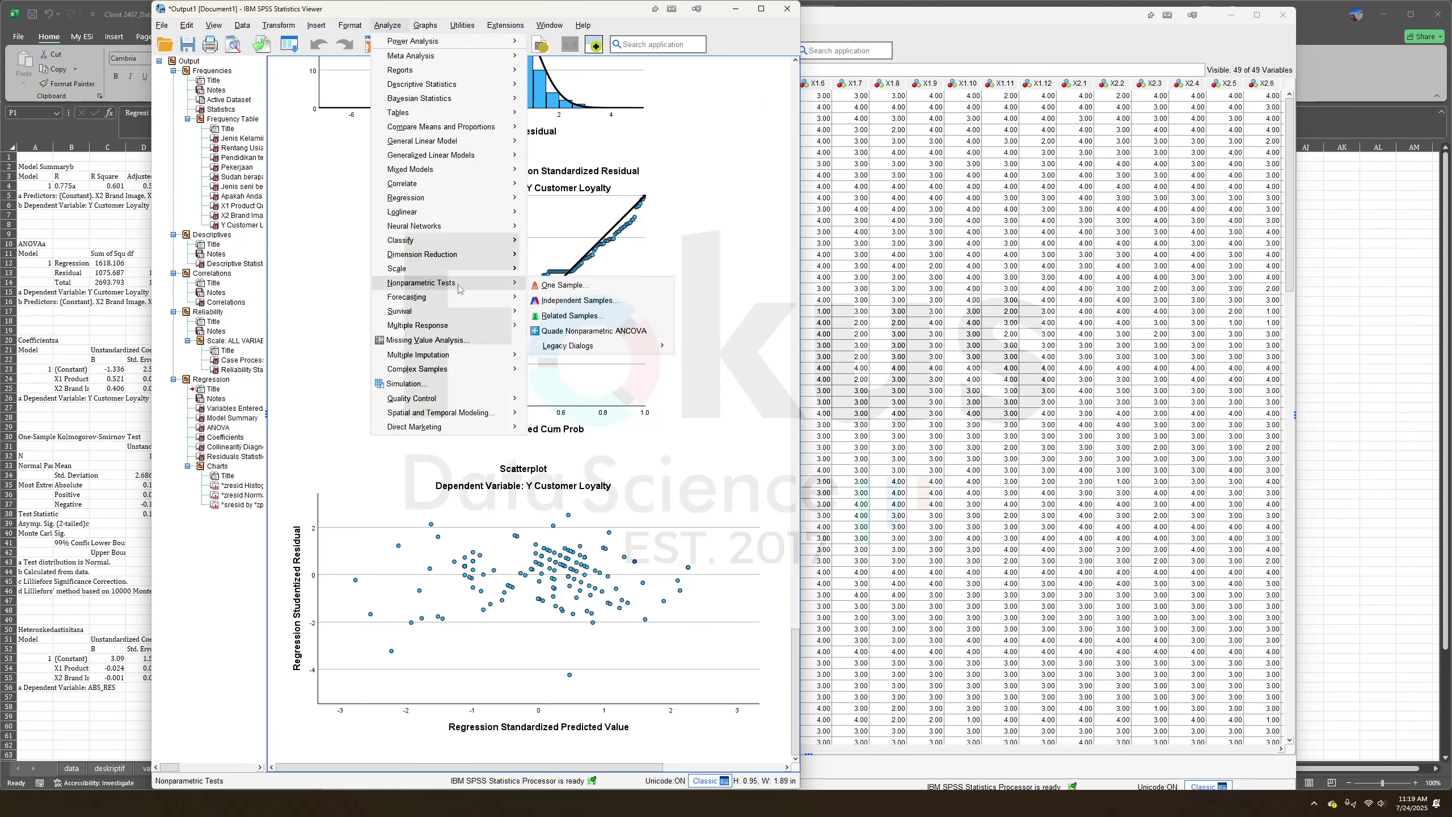
mouse_move(519, 272)
mouse_move(580, 347)
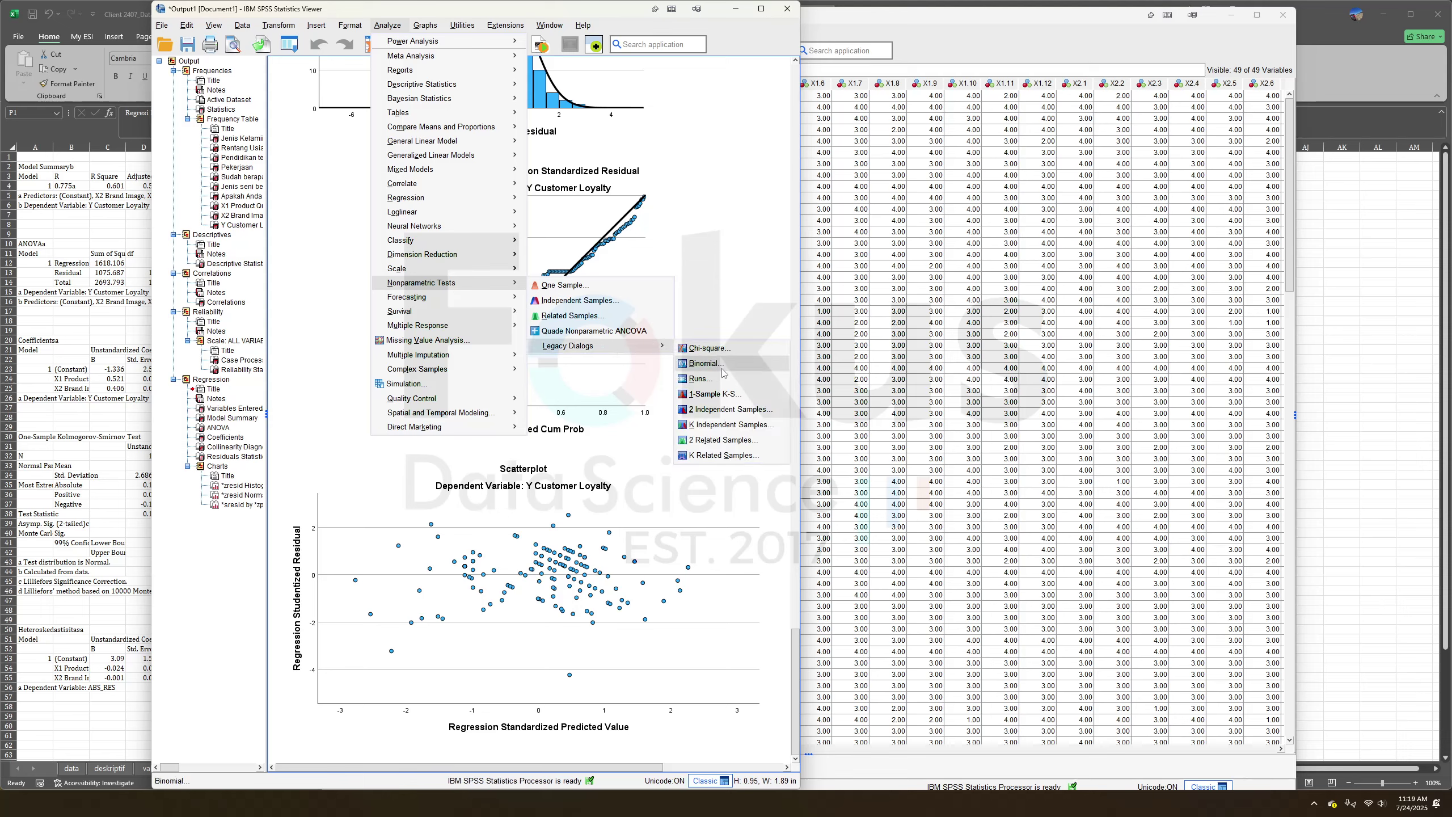
left_click(714, 394)
scroll(423, 263, "down", 15)
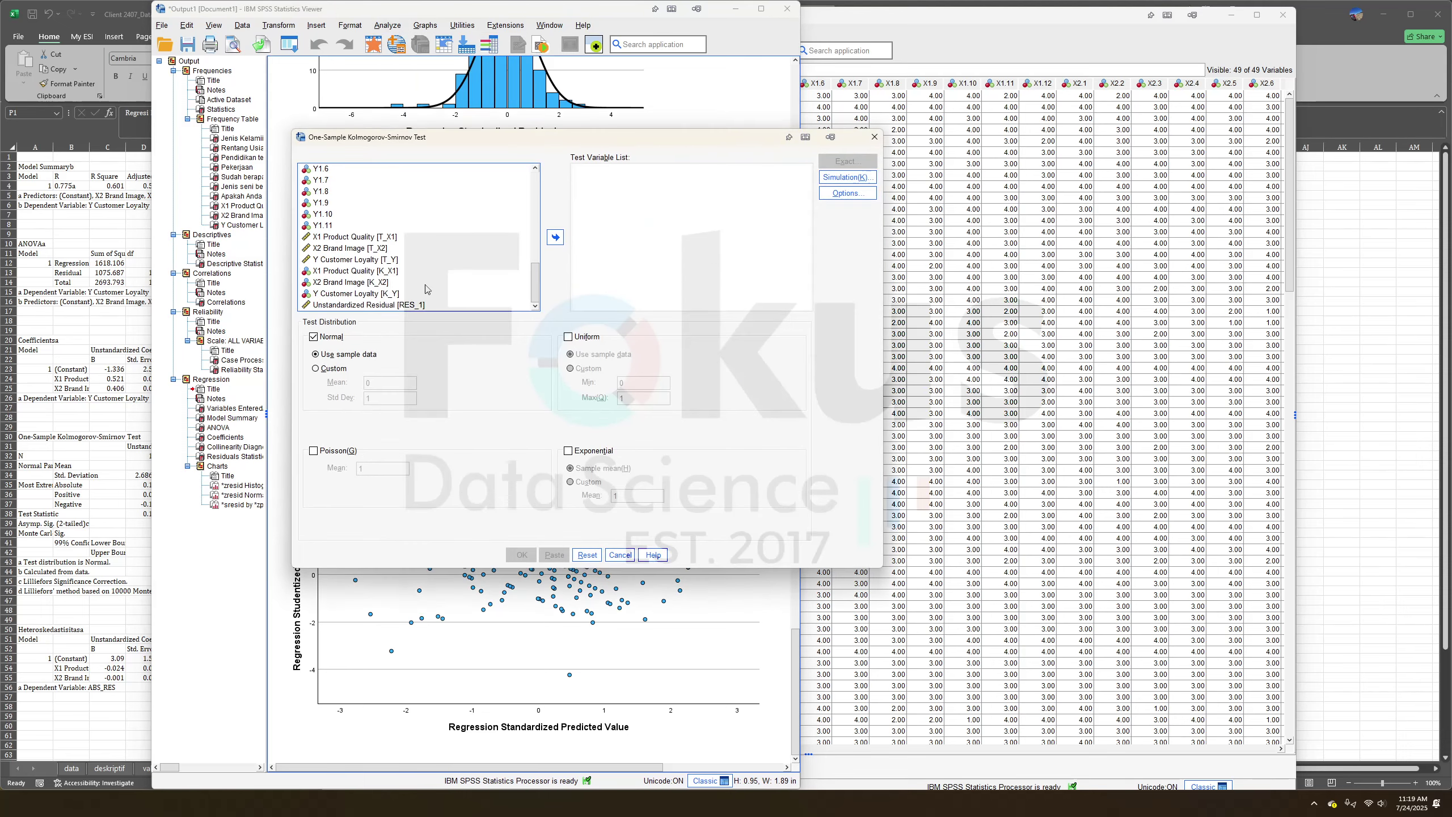
left_click(401, 304)
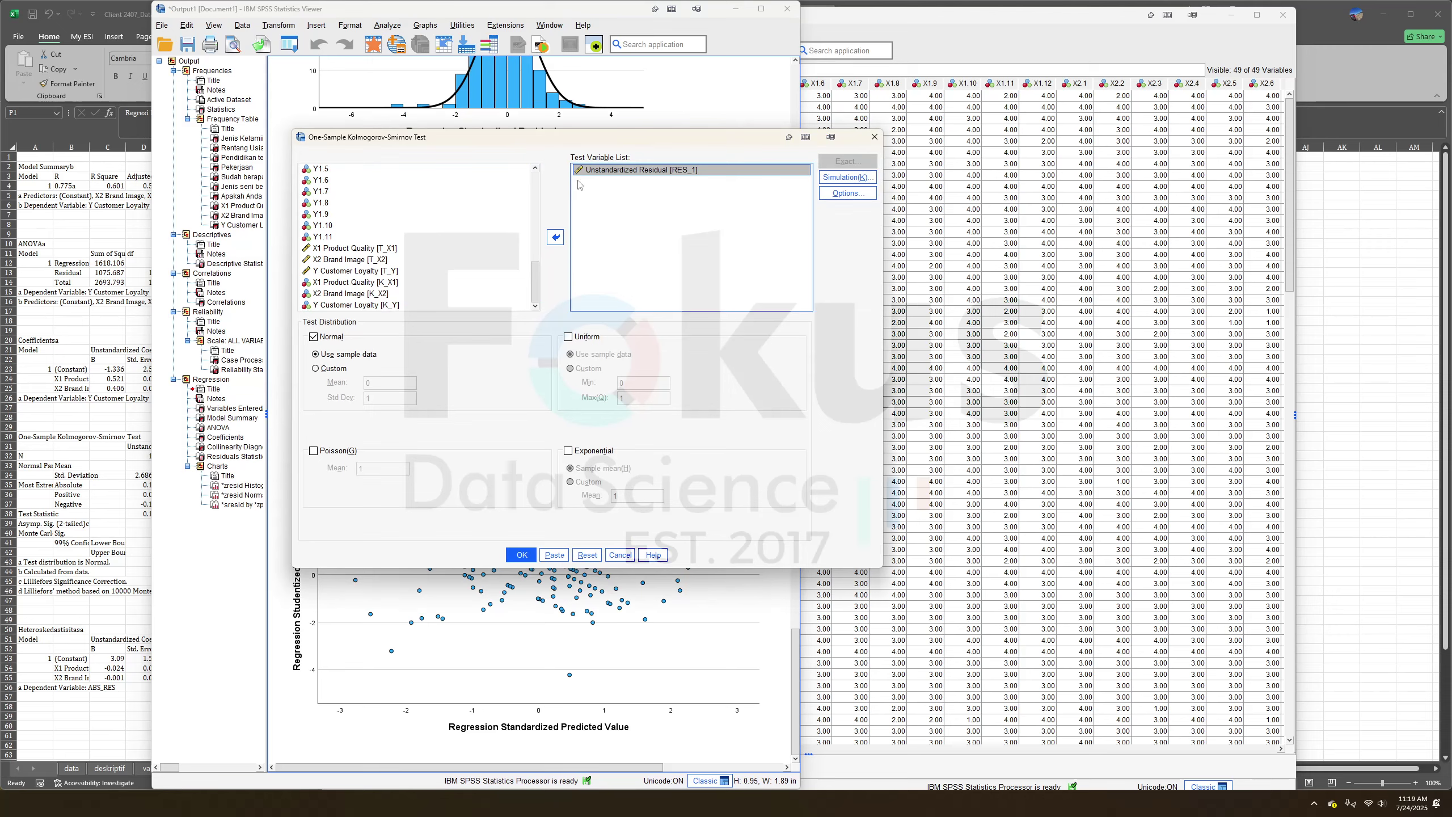
left_click(521, 554)
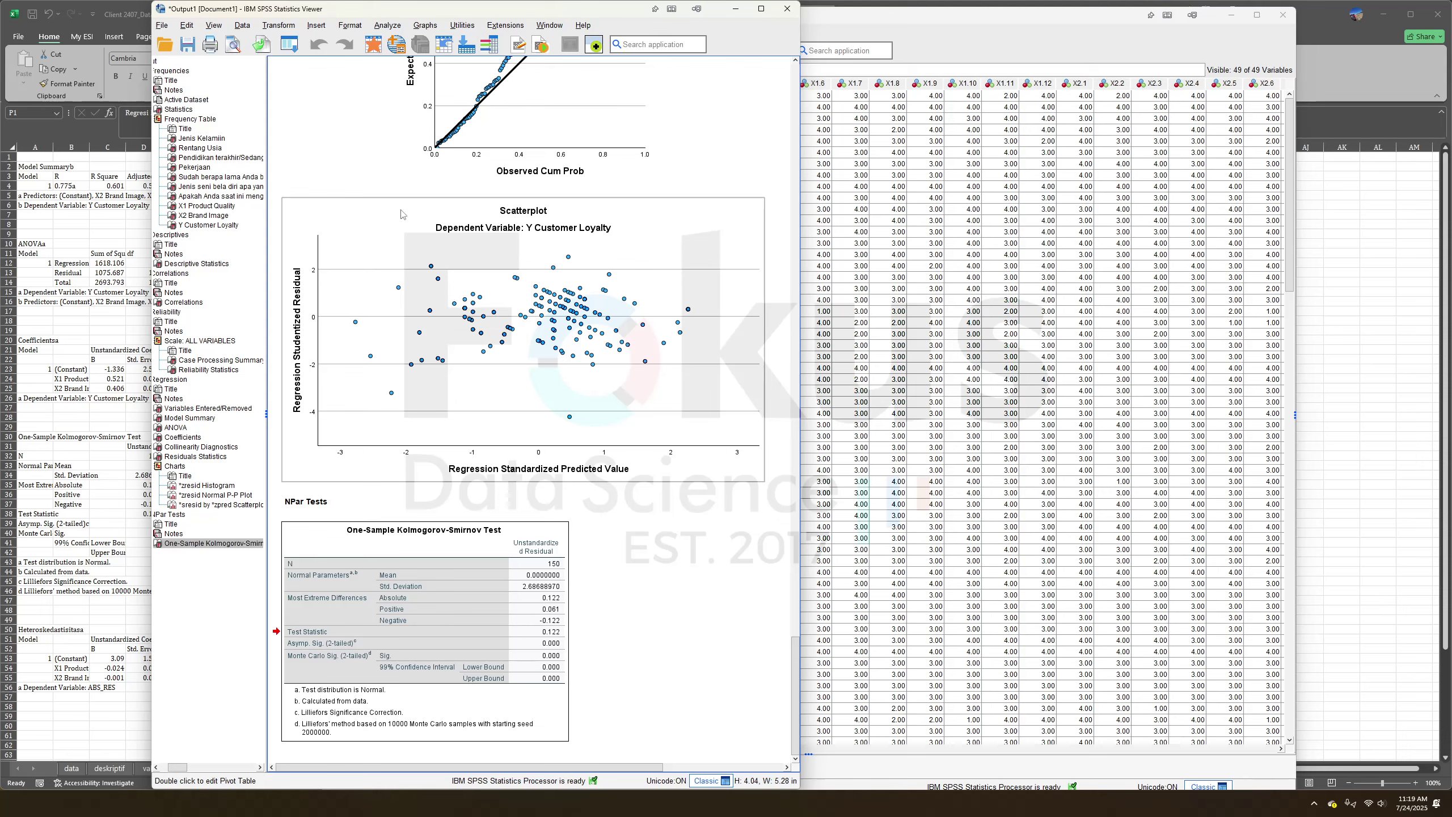
Compute a new variable ABS_RES with the numeric expression ABS(RES_1).
left_click(277, 25)
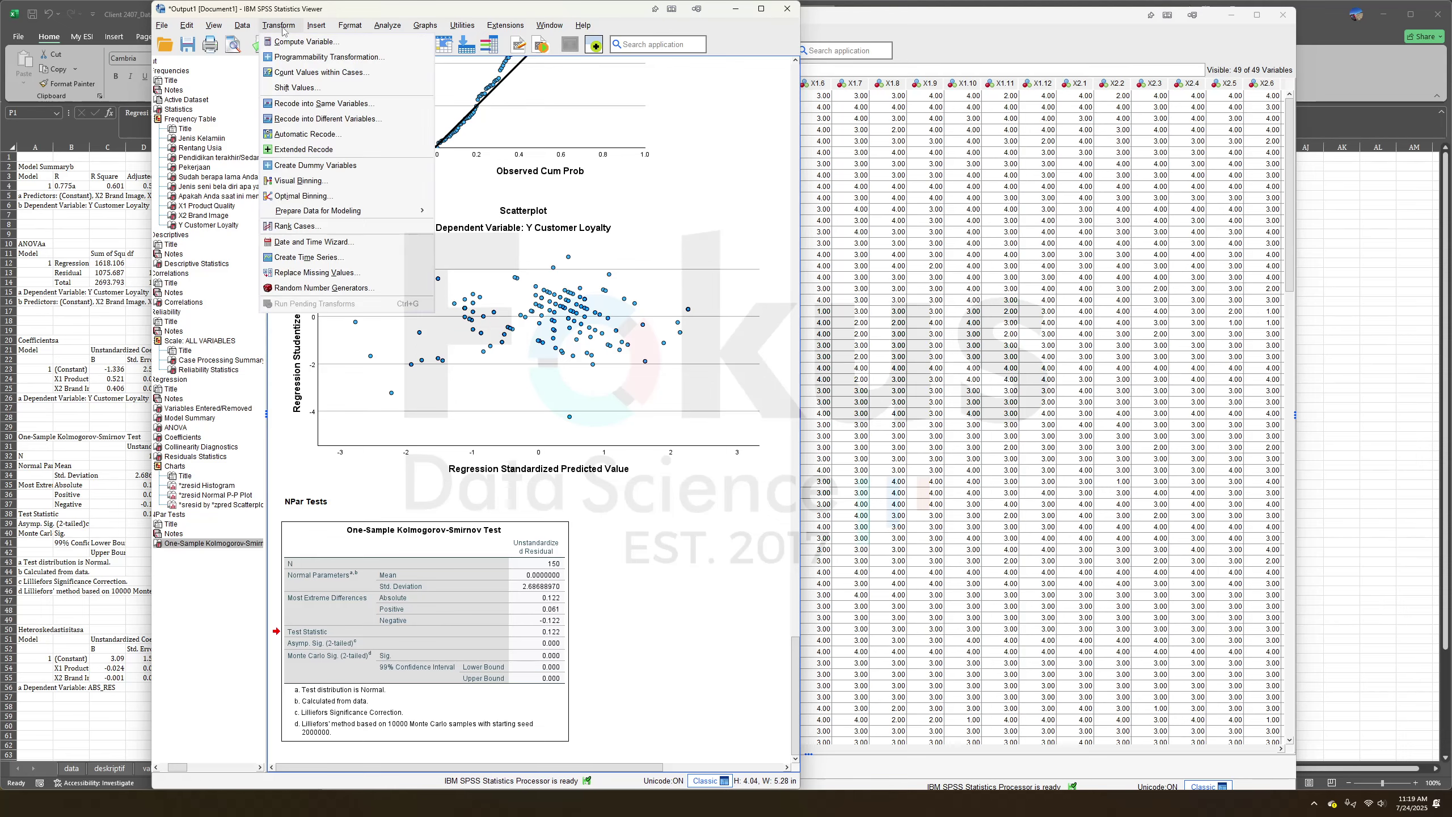
left_click(295, 42)
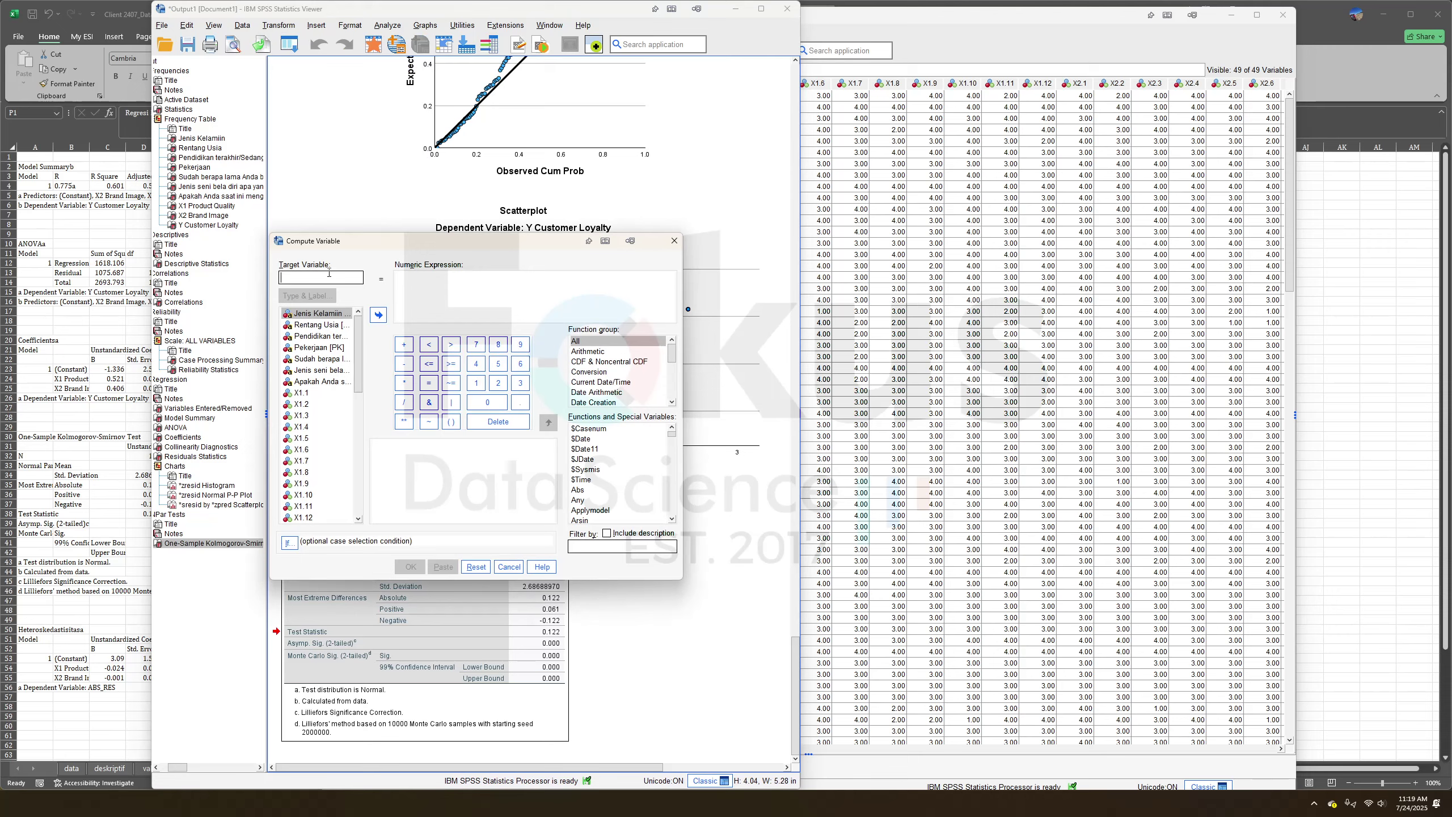
type("ABS_RES")
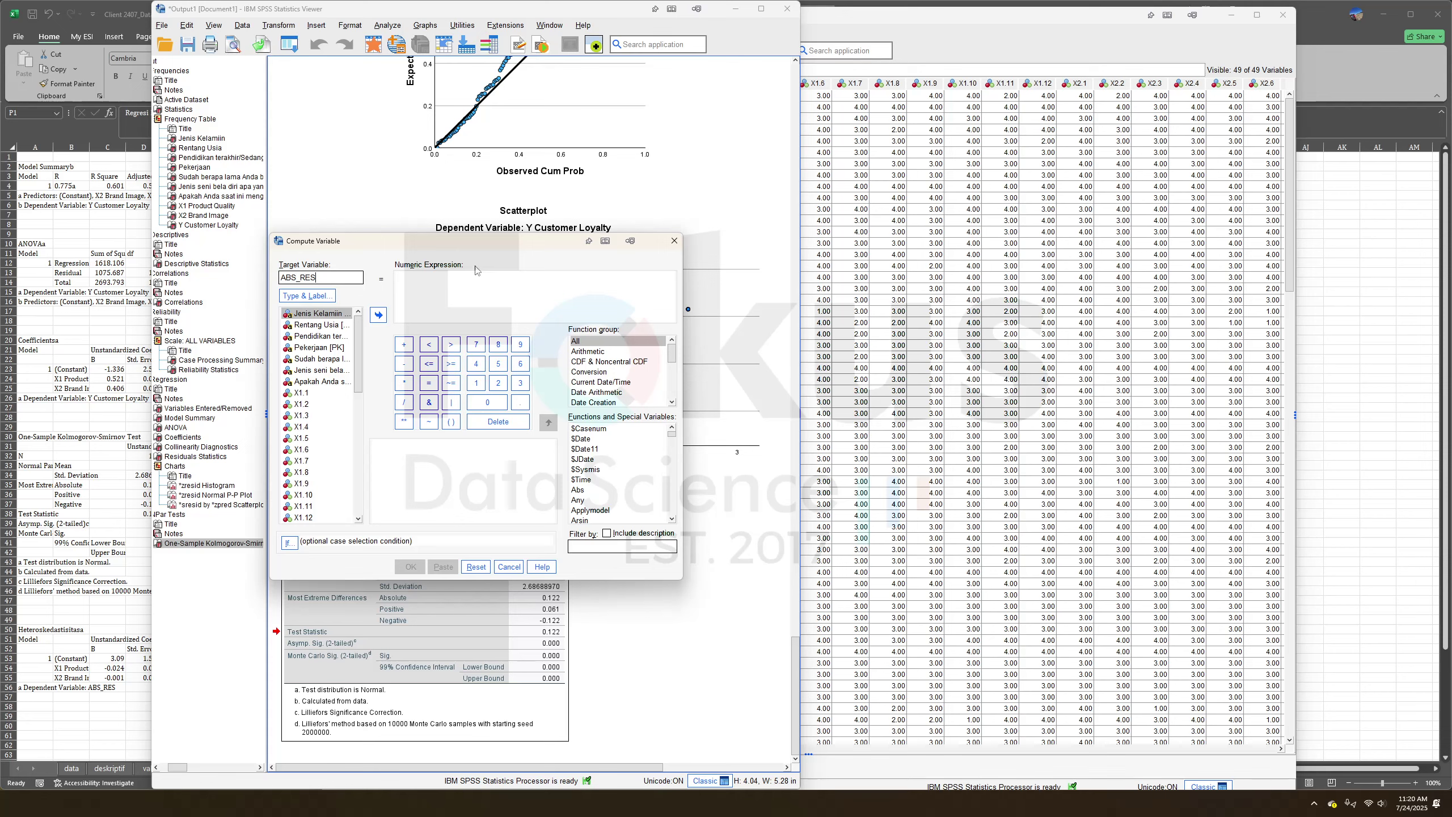
left_click(420, 274)
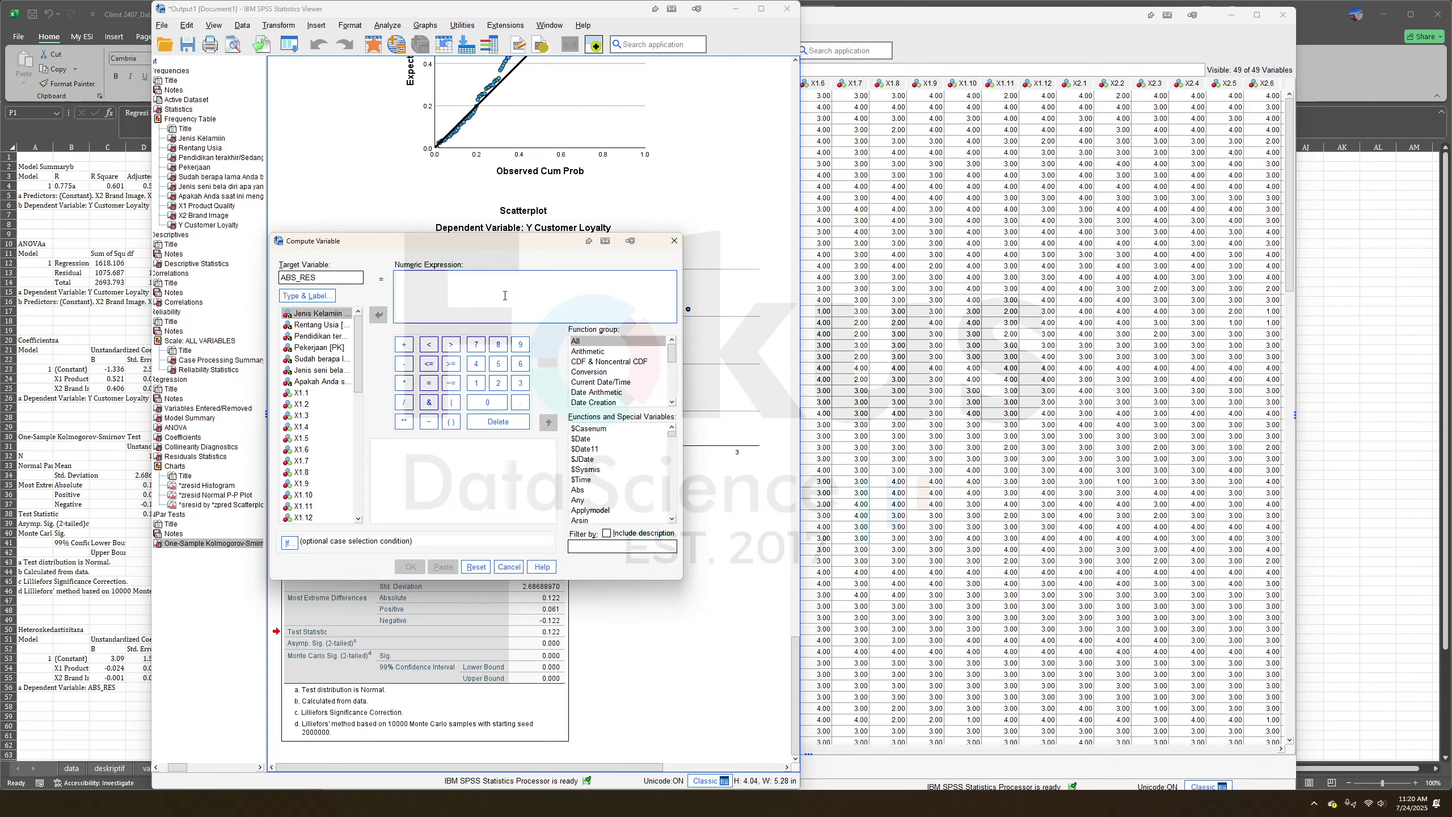
double_click(579, 490)
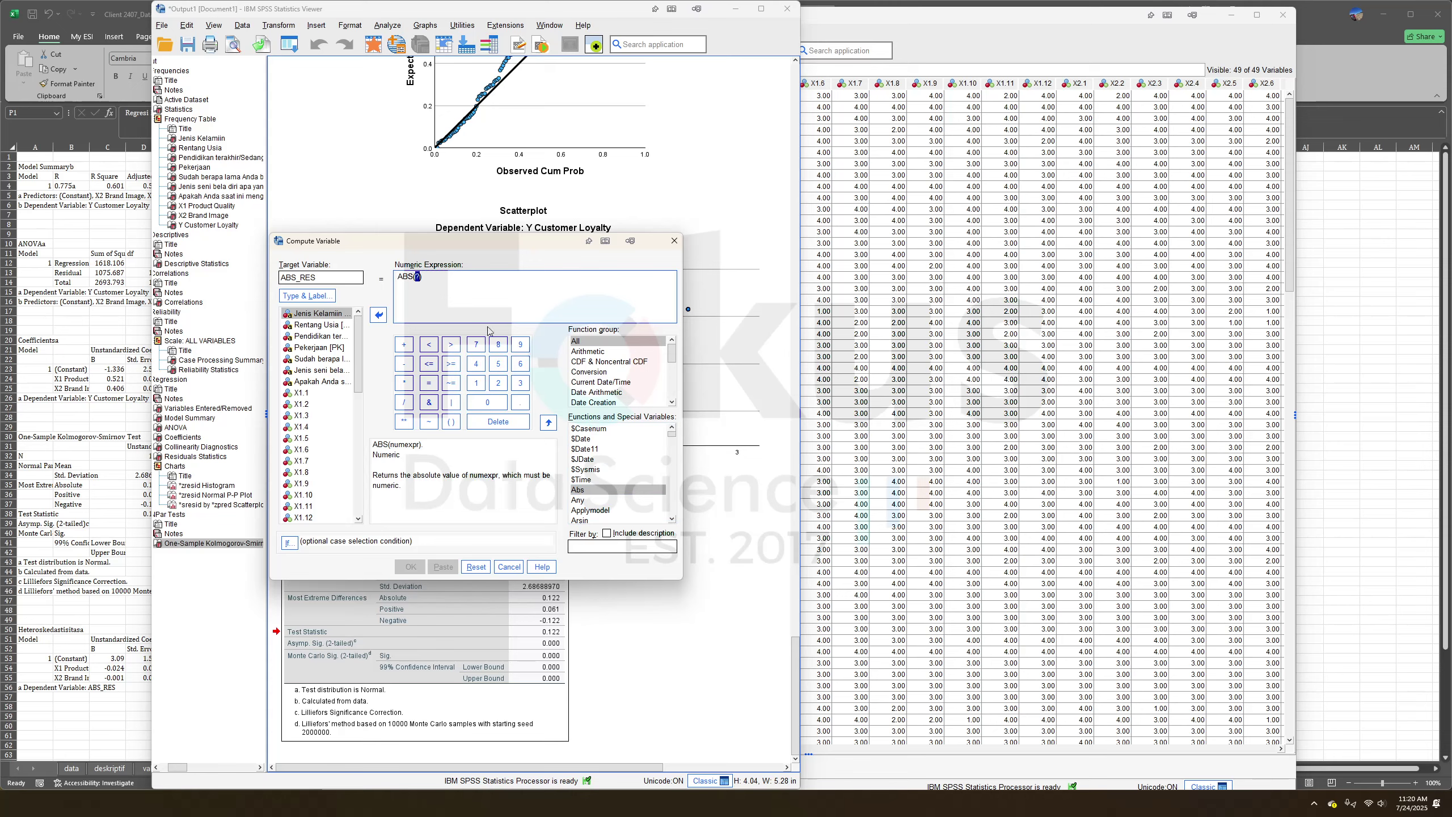
scroll(345, 389, "down", 10)
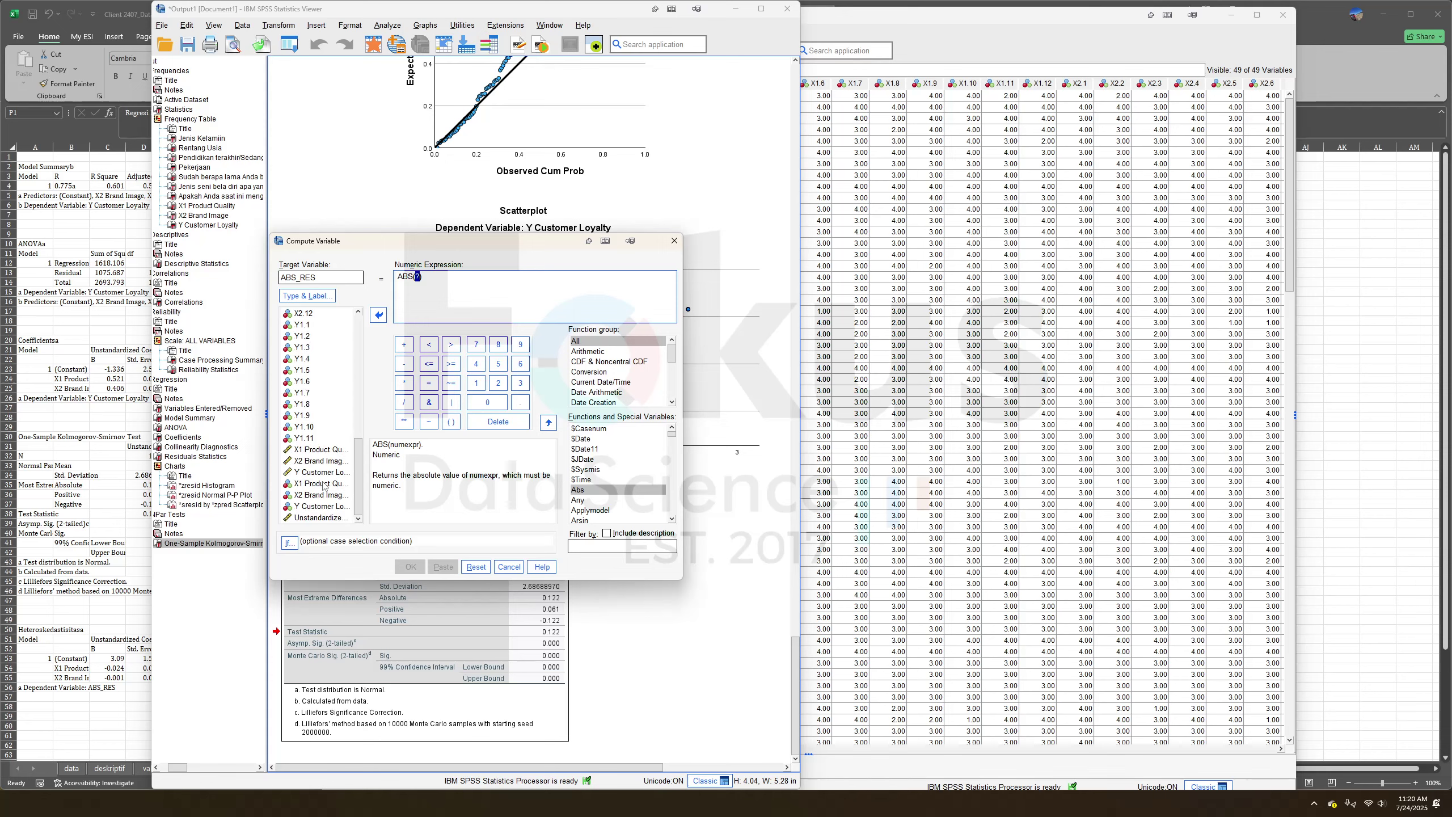
left_click(318, 518)
left_click(378, 315)
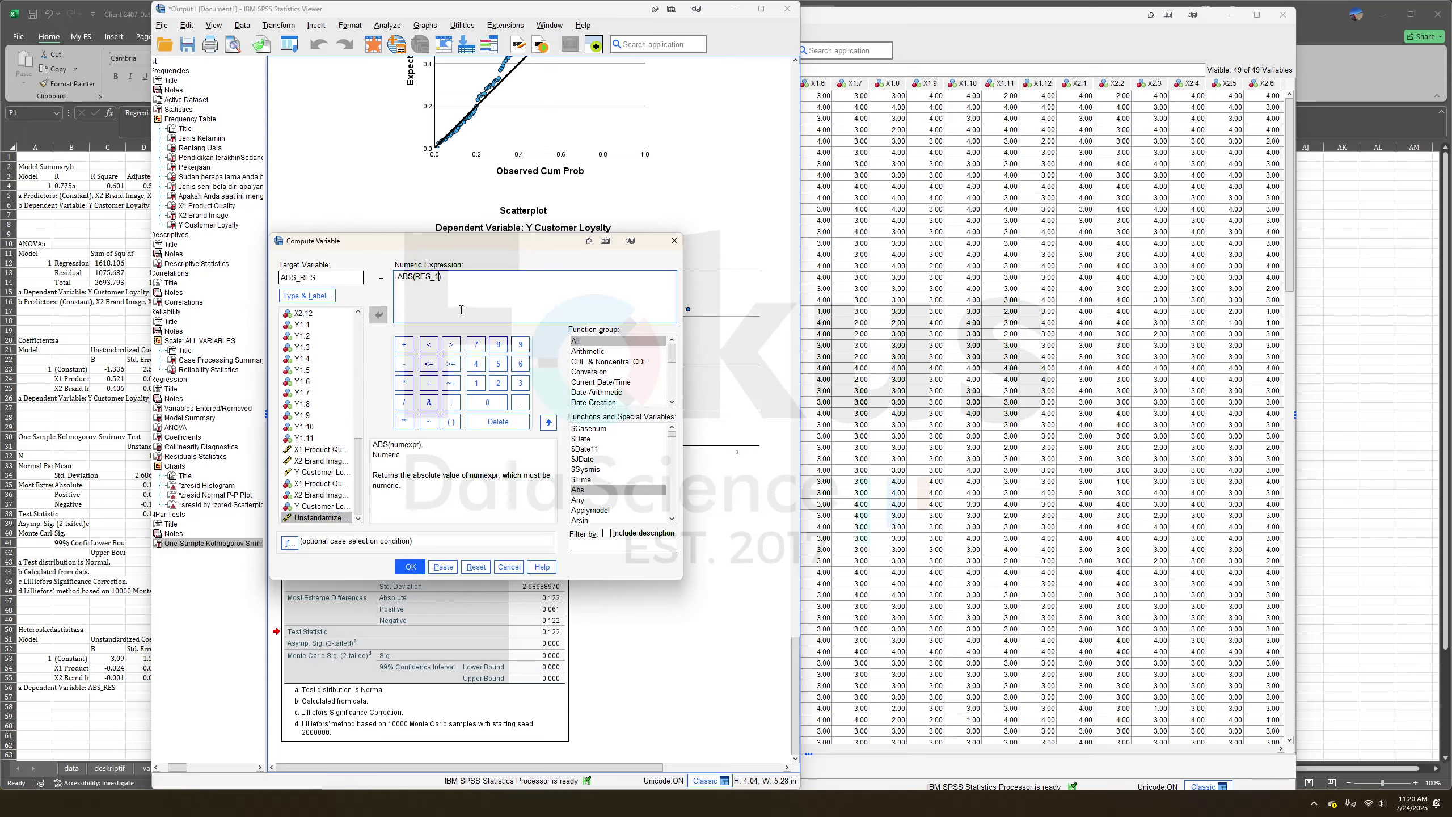
left_click(411, 566)
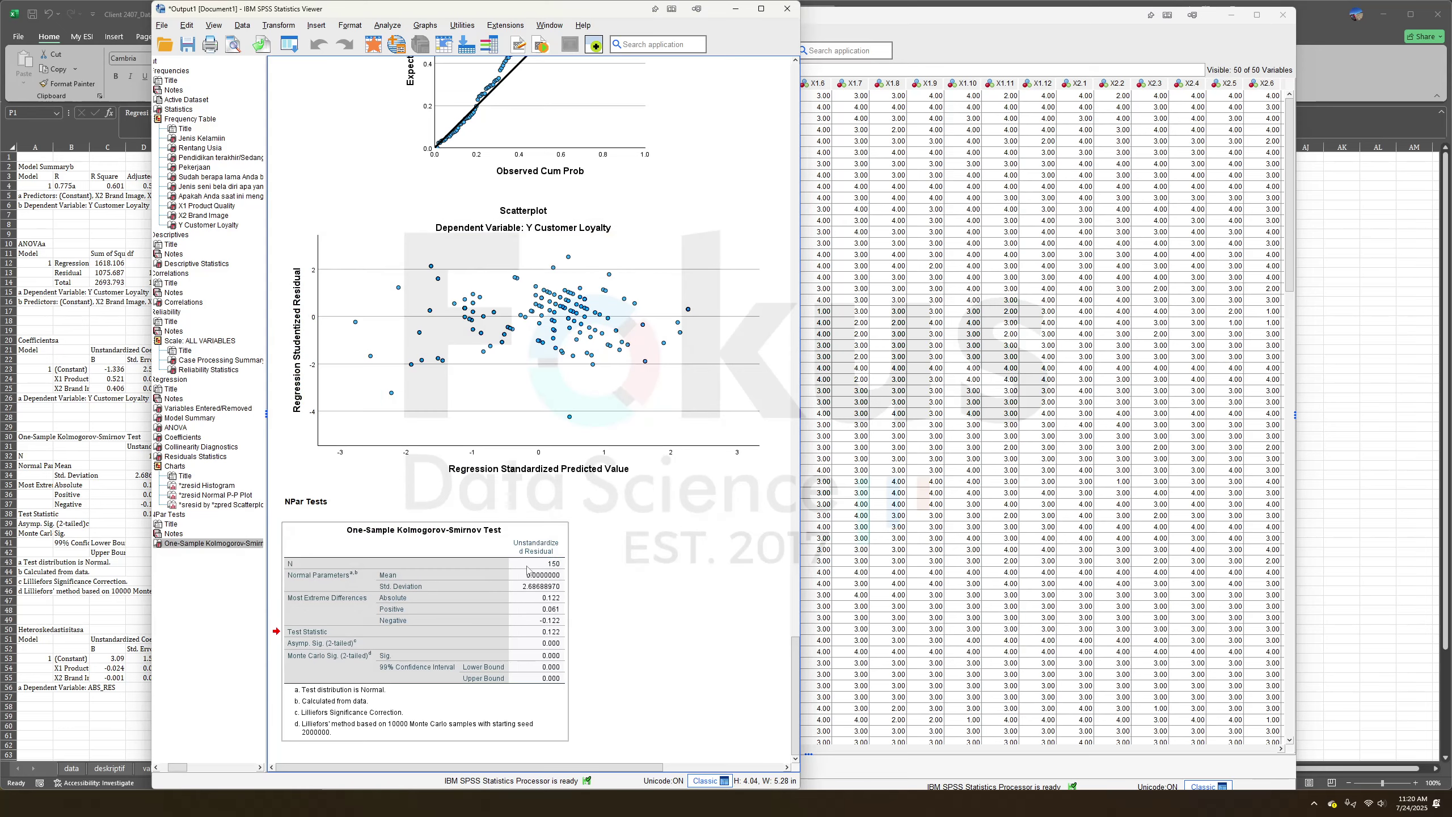
Go to the ABS_RES column in the Data Editor and widen it slightly.
left_click(1055, 165)
scroll(1017, 172, "right", 10)
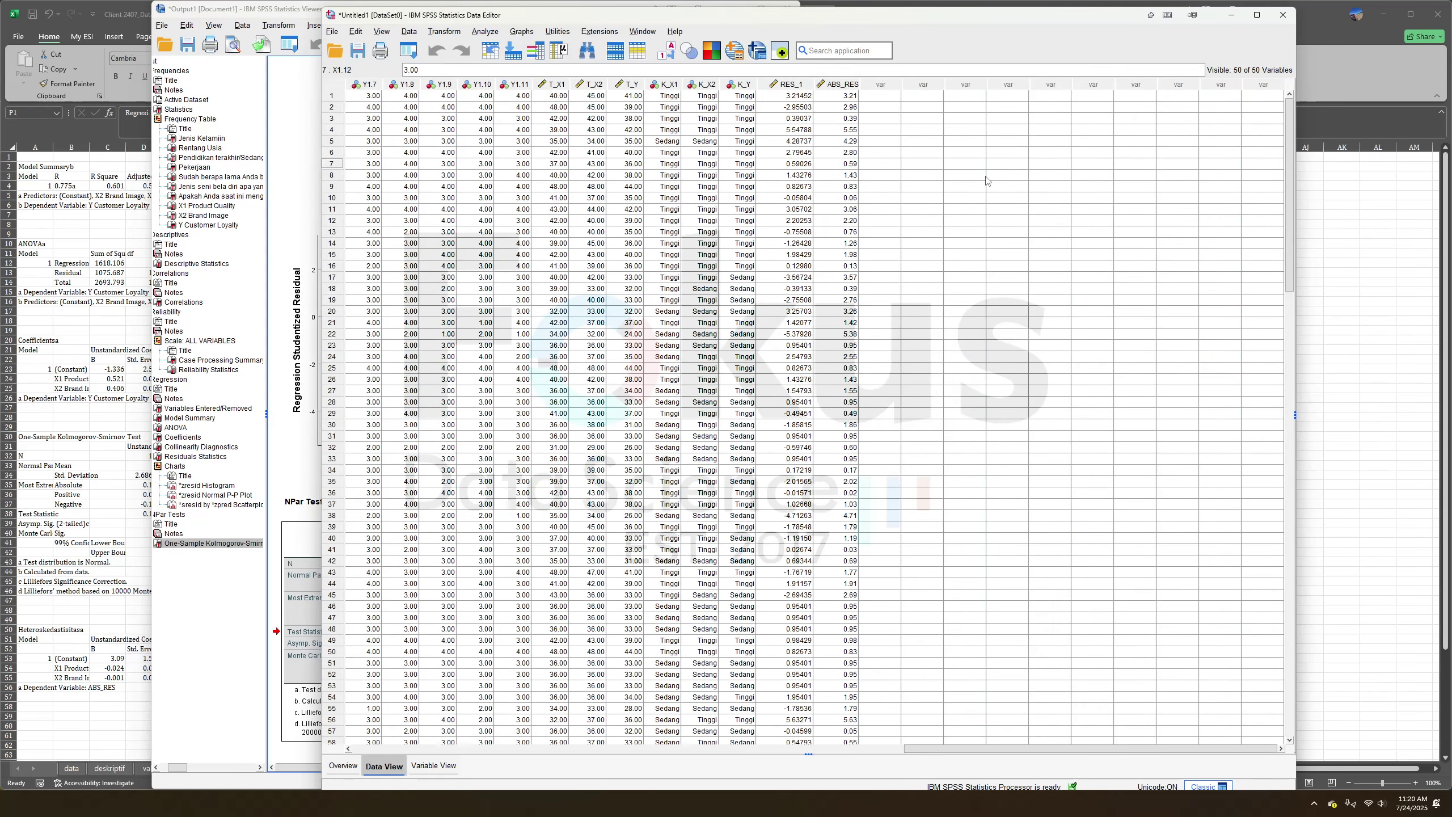
left_click(851, 84)
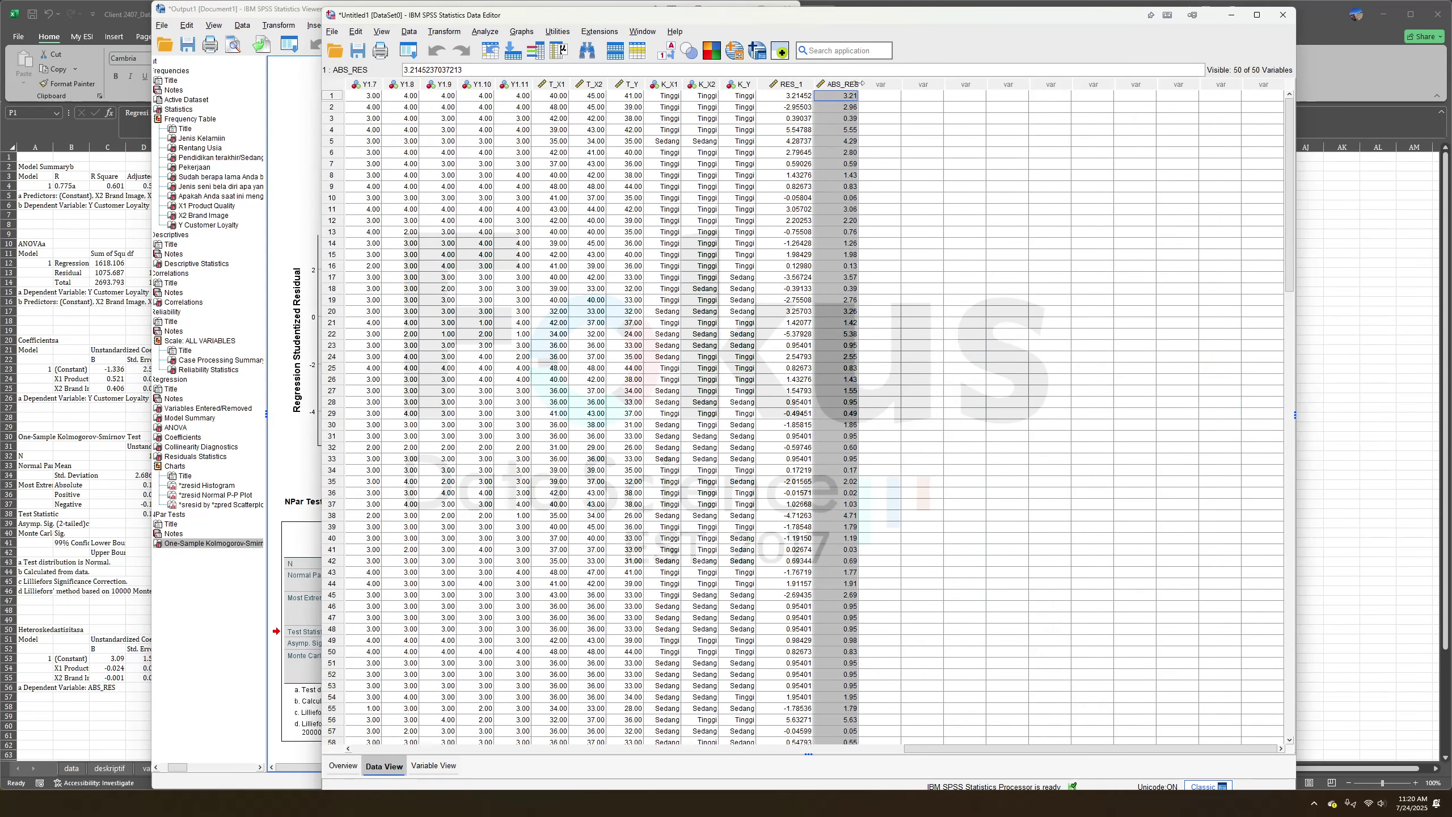
left_click_drag(859, 84, 880, 82)
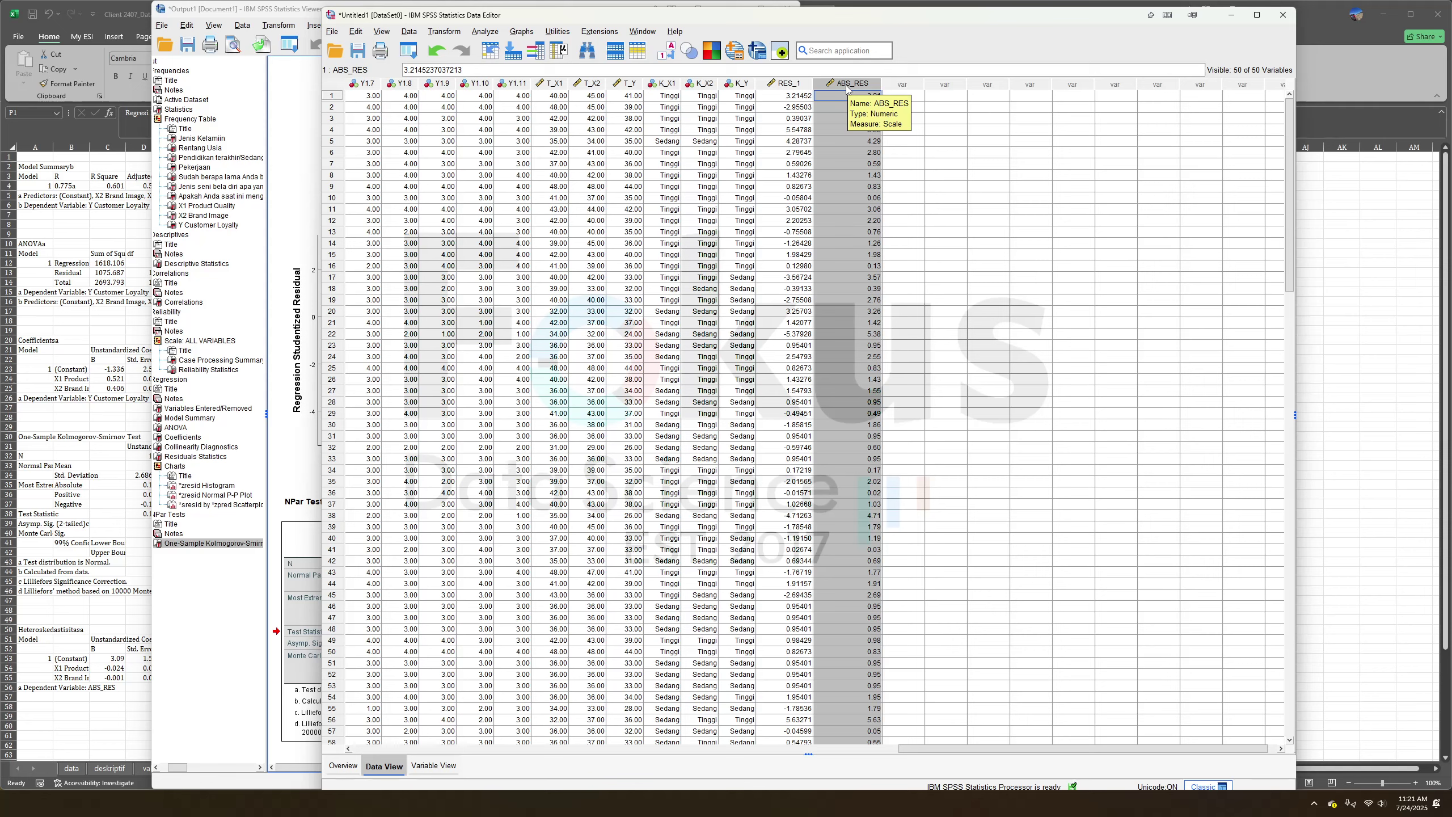
Reset the linear regression setup and add X1 Product Quality [T_X1] and X2 Brand Image [T_X2] as independent variables.
left_click(485, 31)
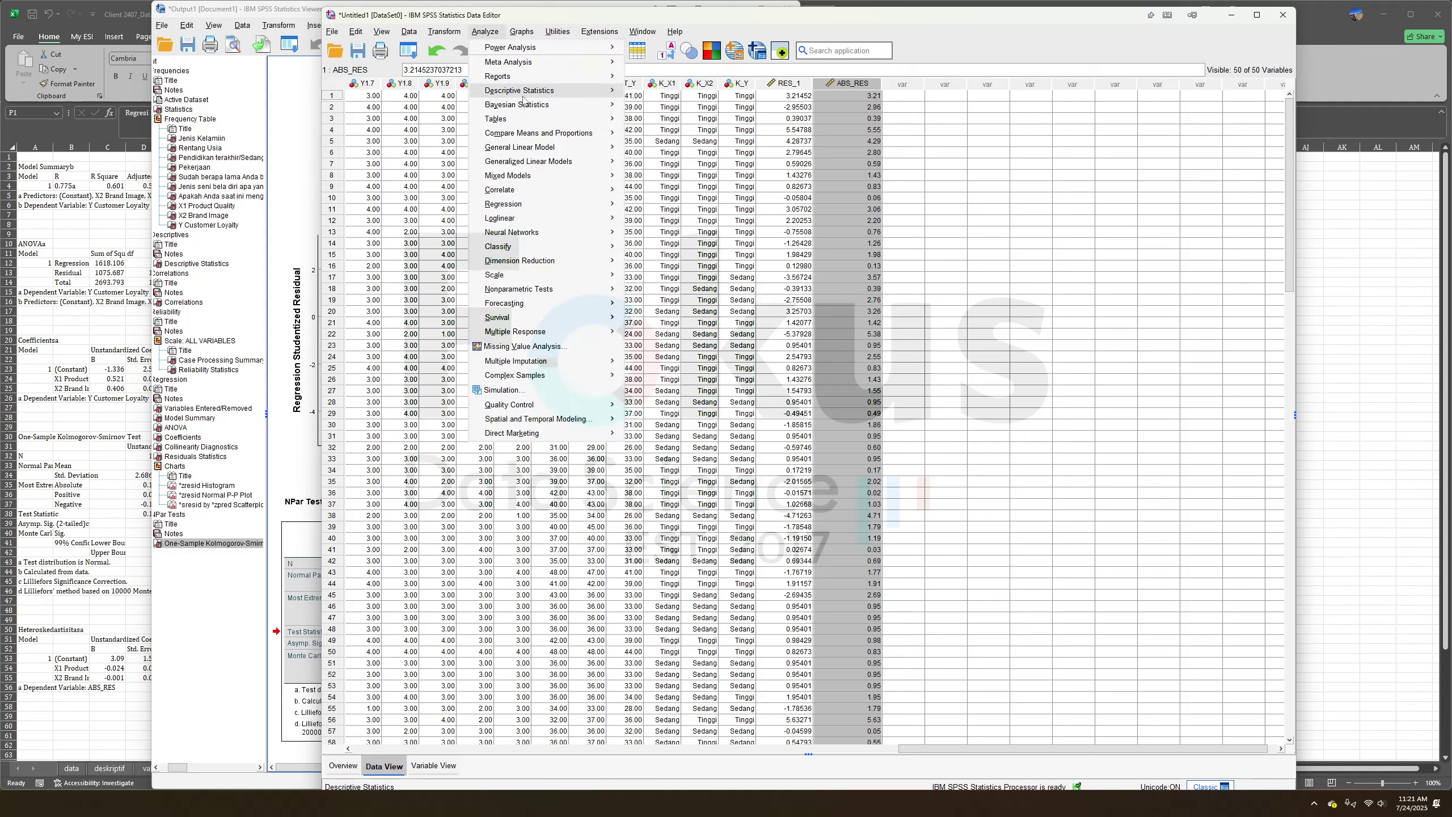
mouse_move(601, 204)
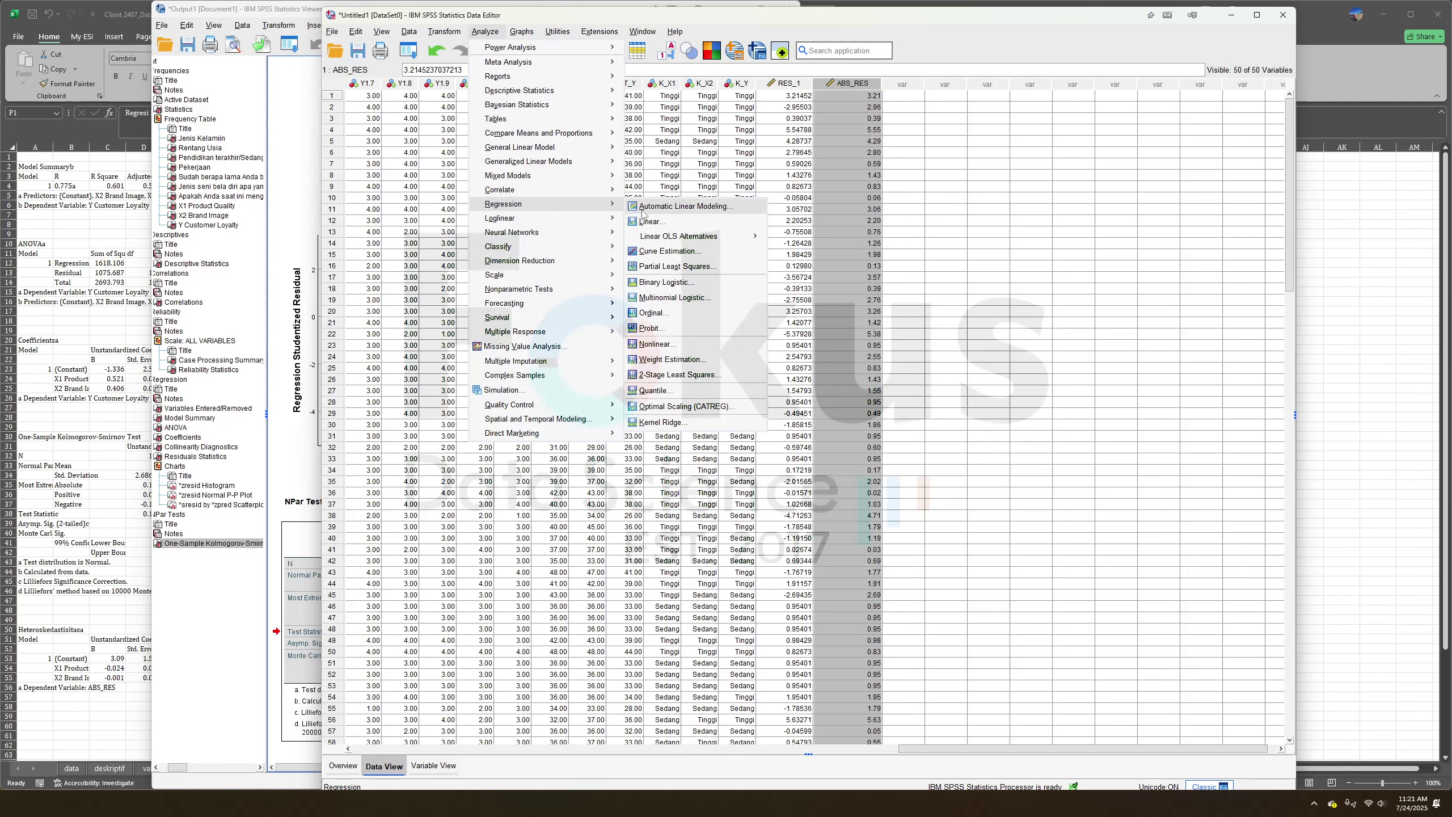
left_click(647, 221)
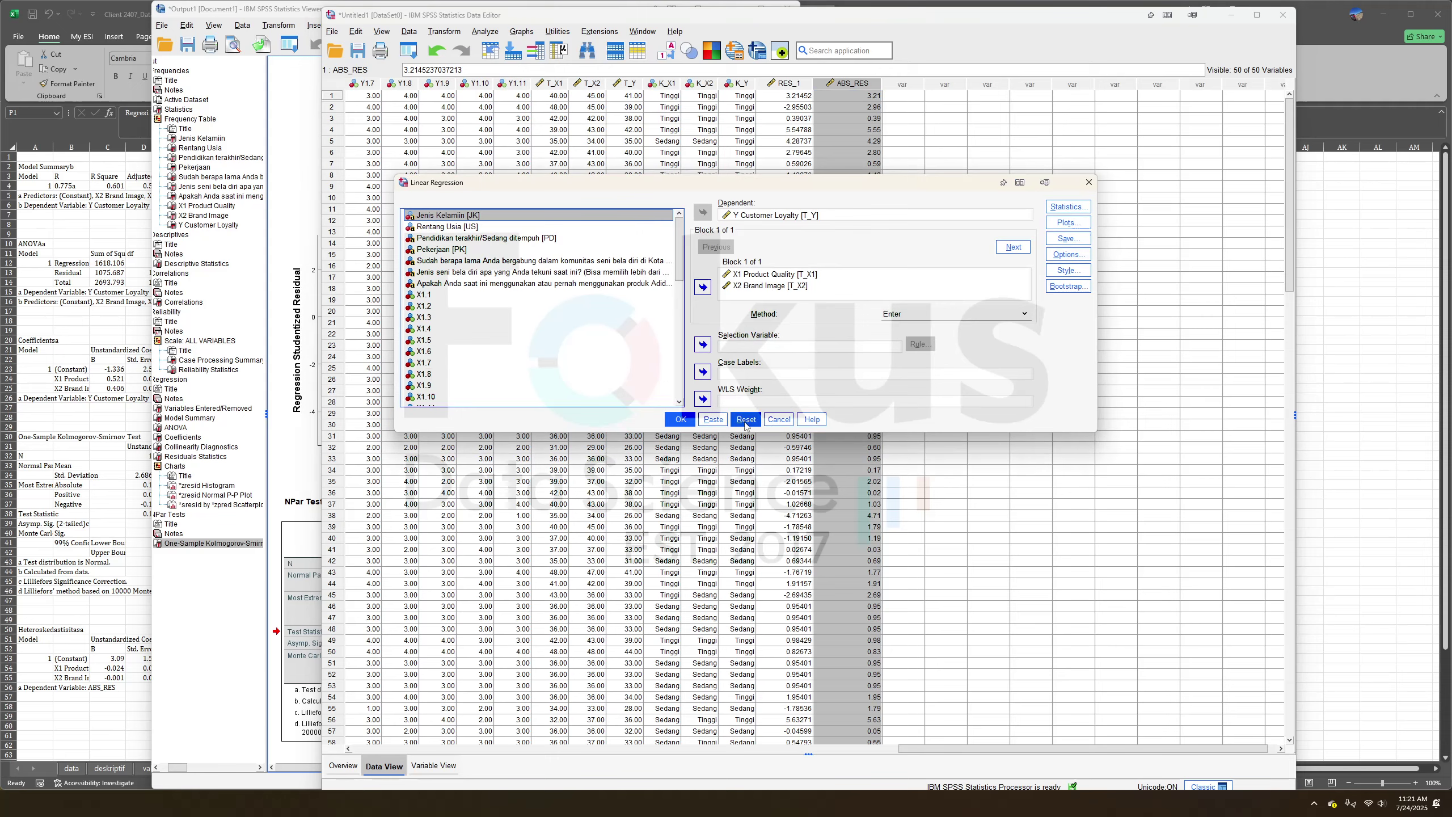
left_click(745, 419)
scroll(624, 300, "down", 10)
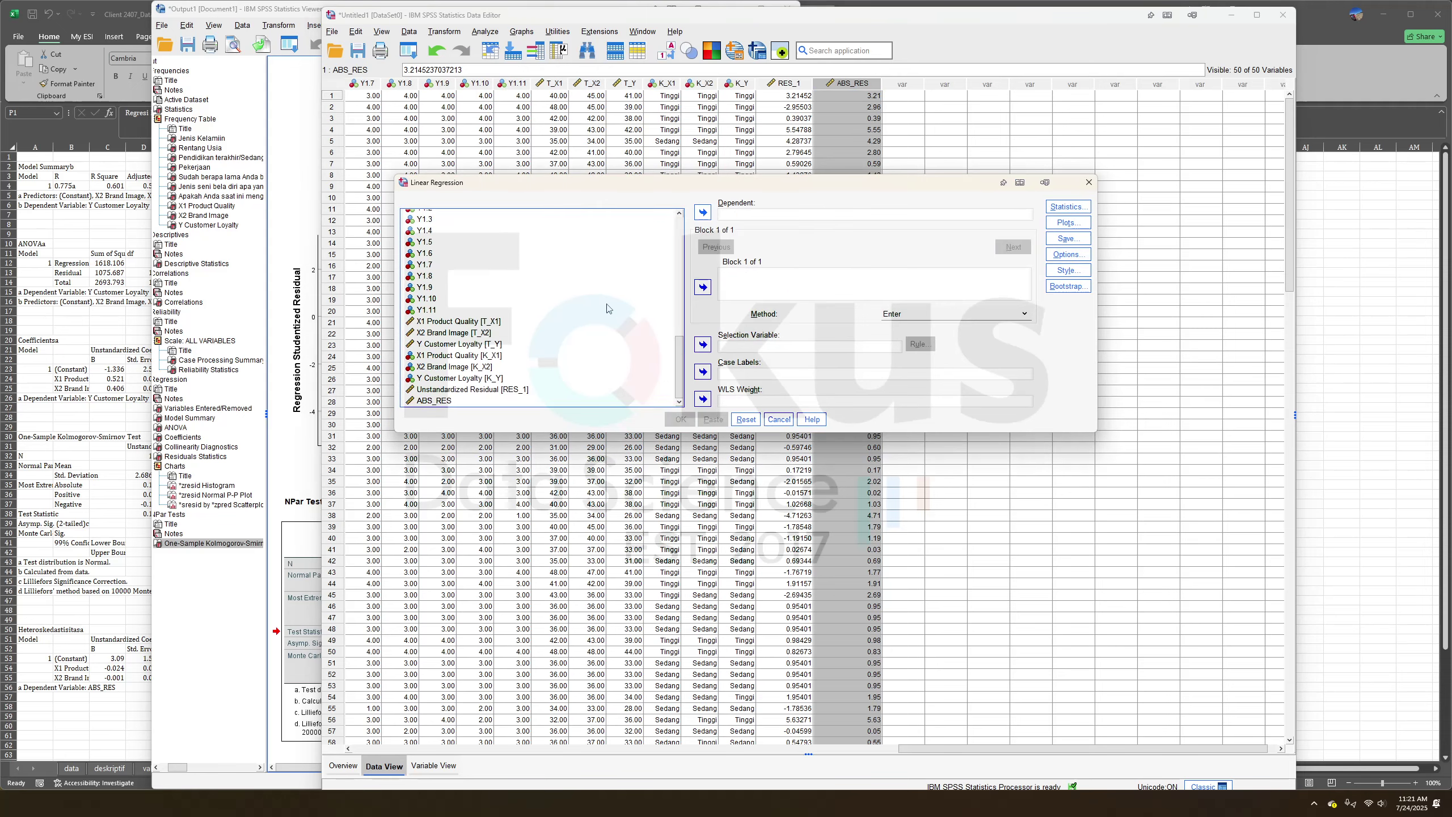
left_click(503, 322)
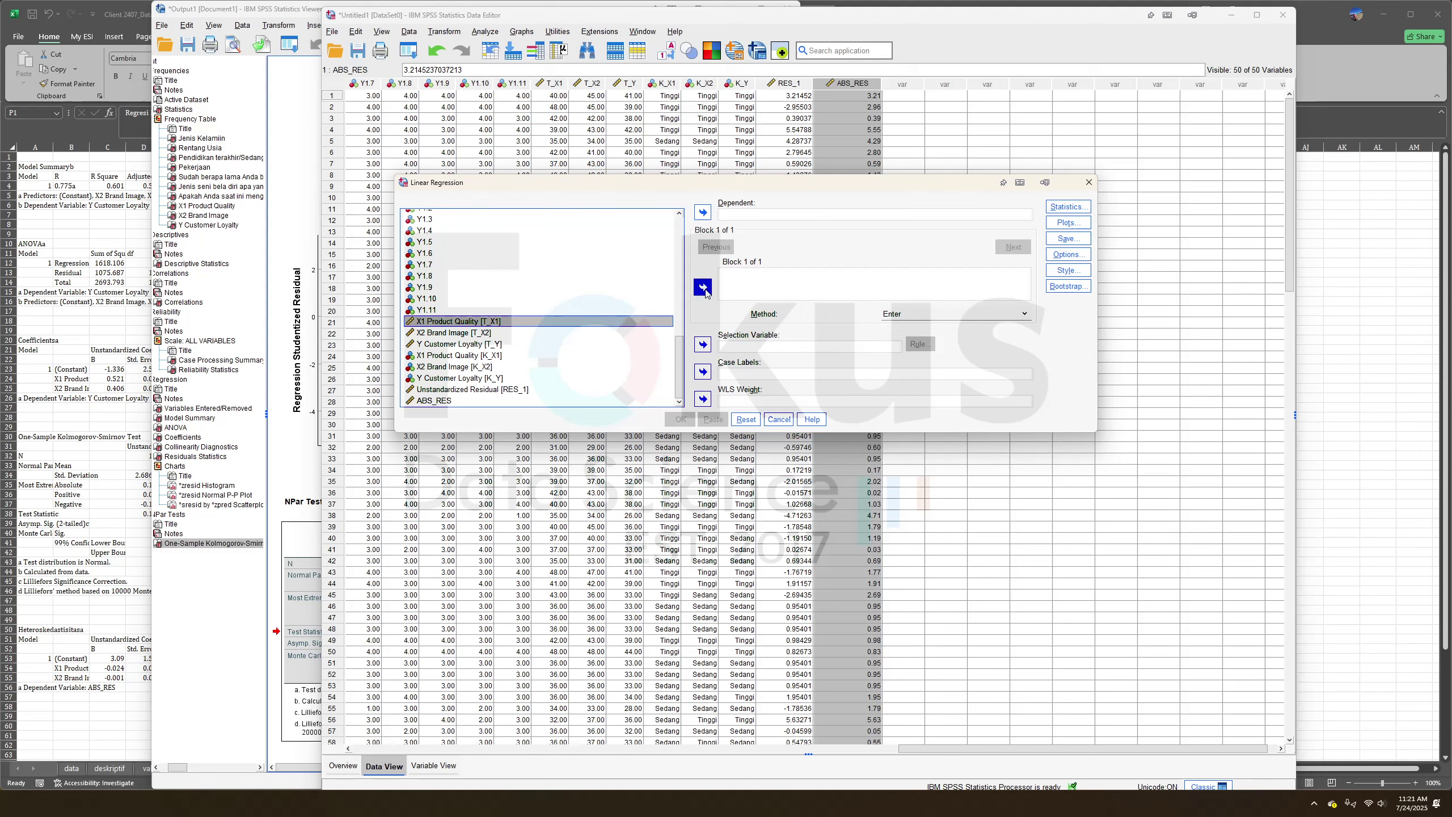
left_click(704, 287)
left_click(550, 333)
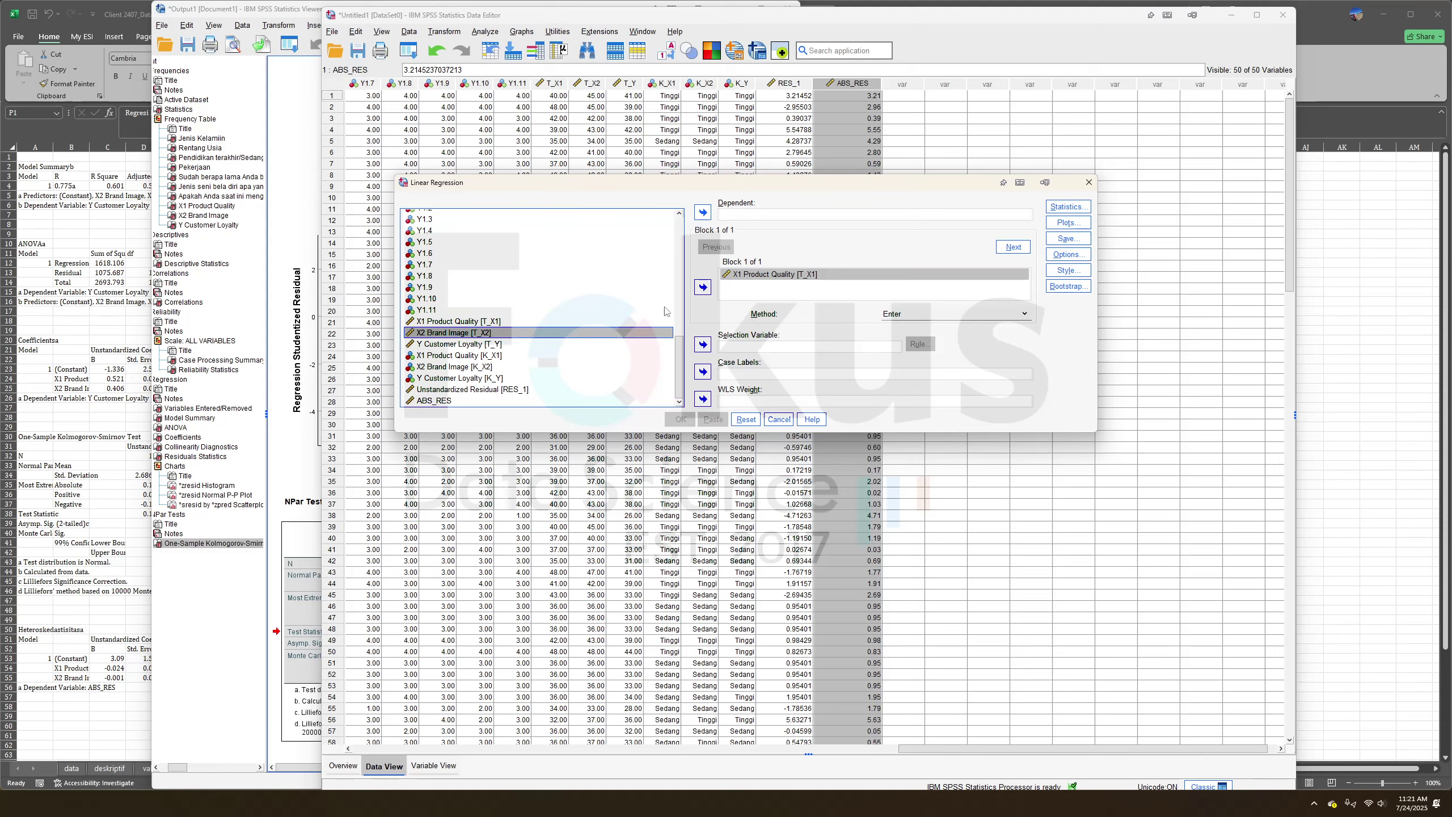
left_click(703, 287)
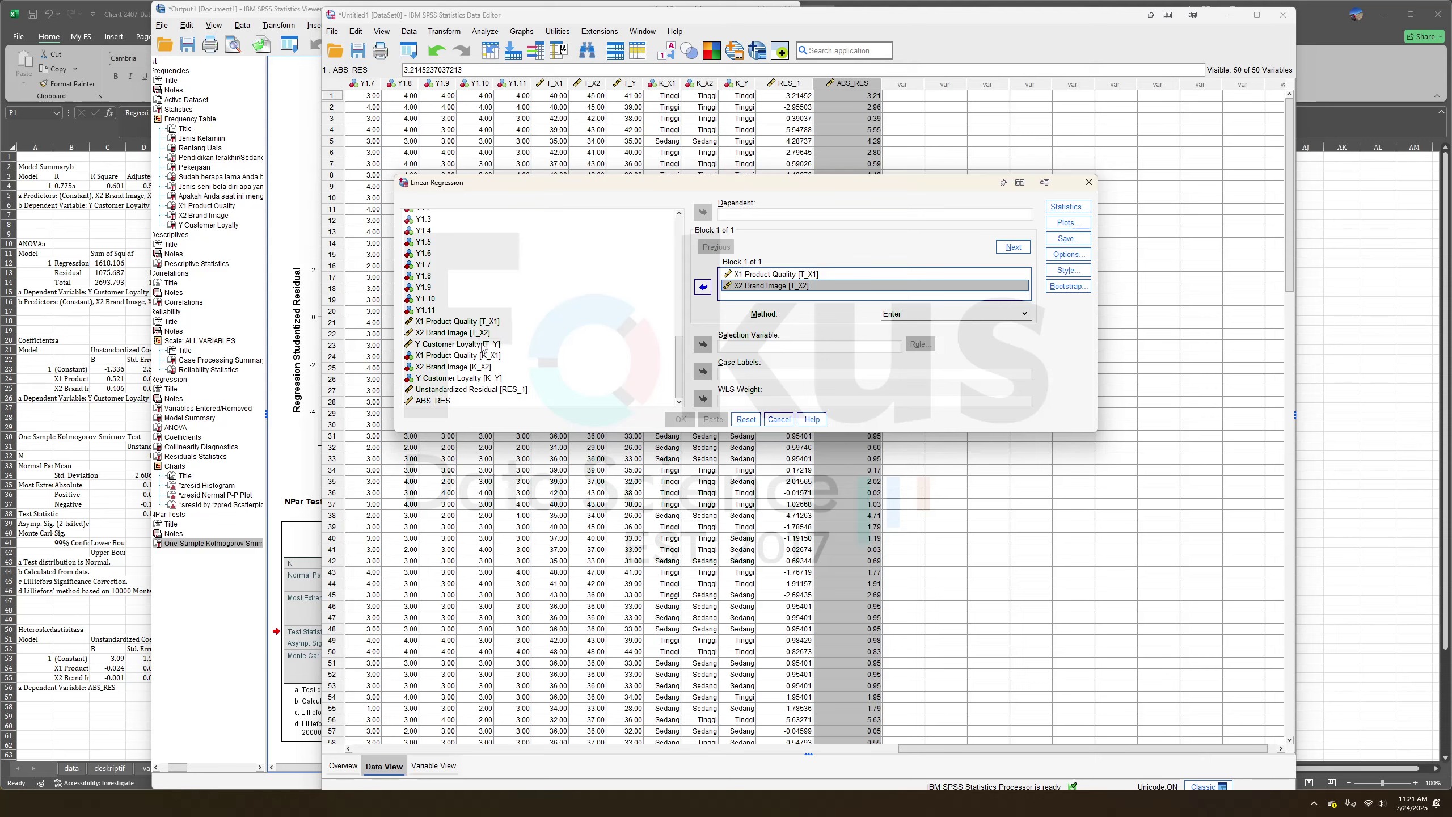
Assign ABS_RES as the dependent variable and run the regression.
left_click(435, 402)
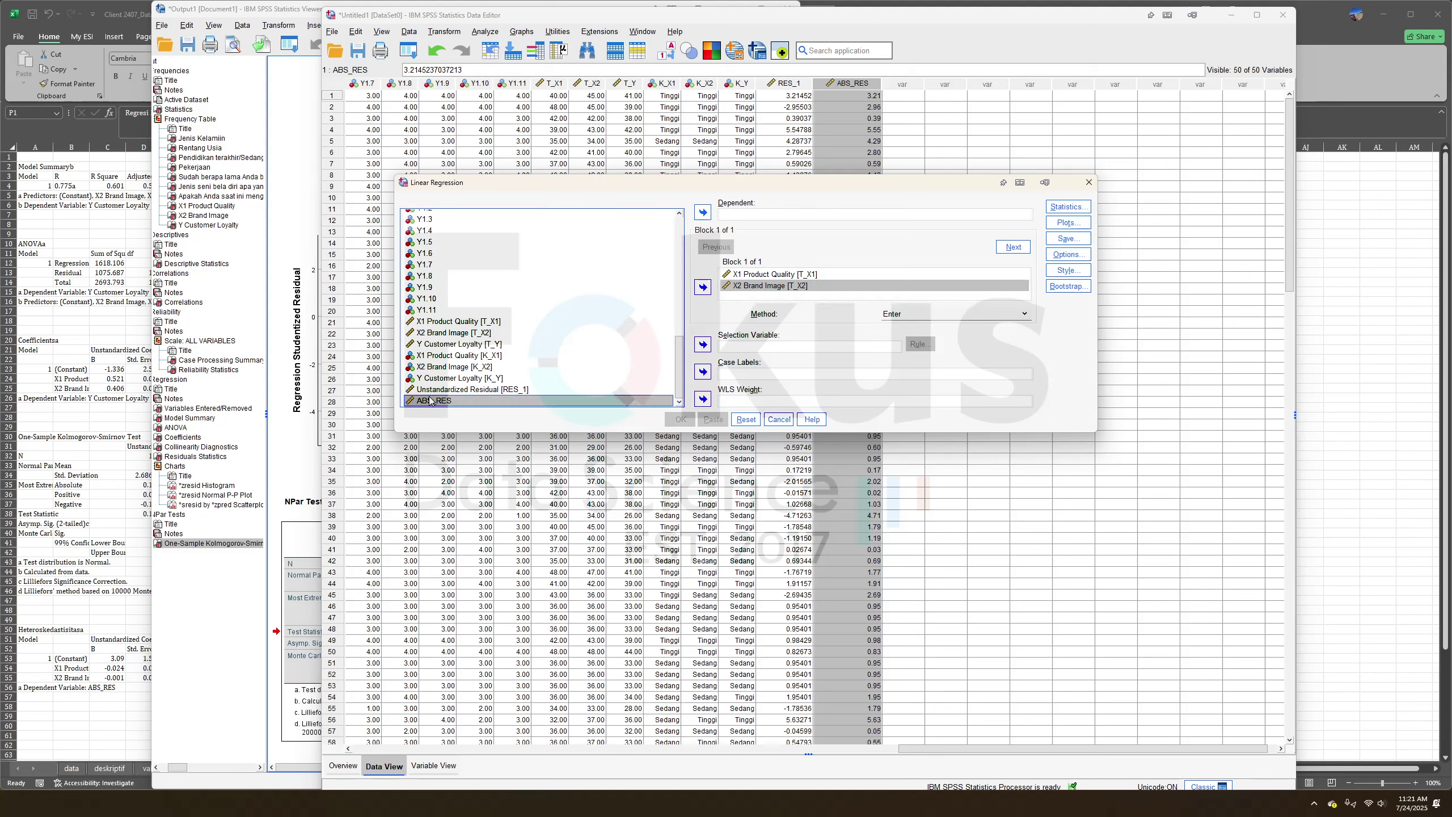
left_click(703, 213)
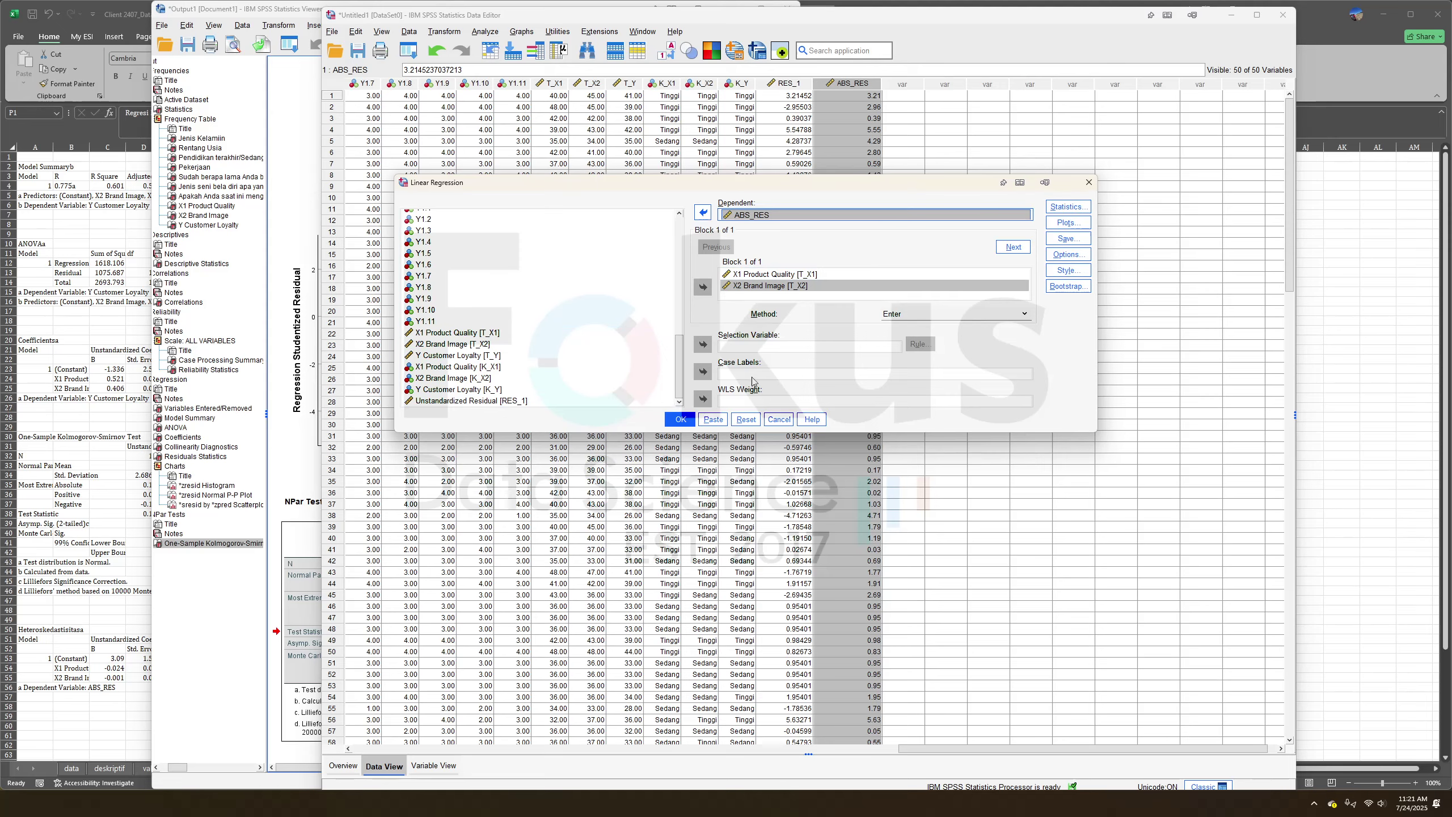
left_click(680, 419)
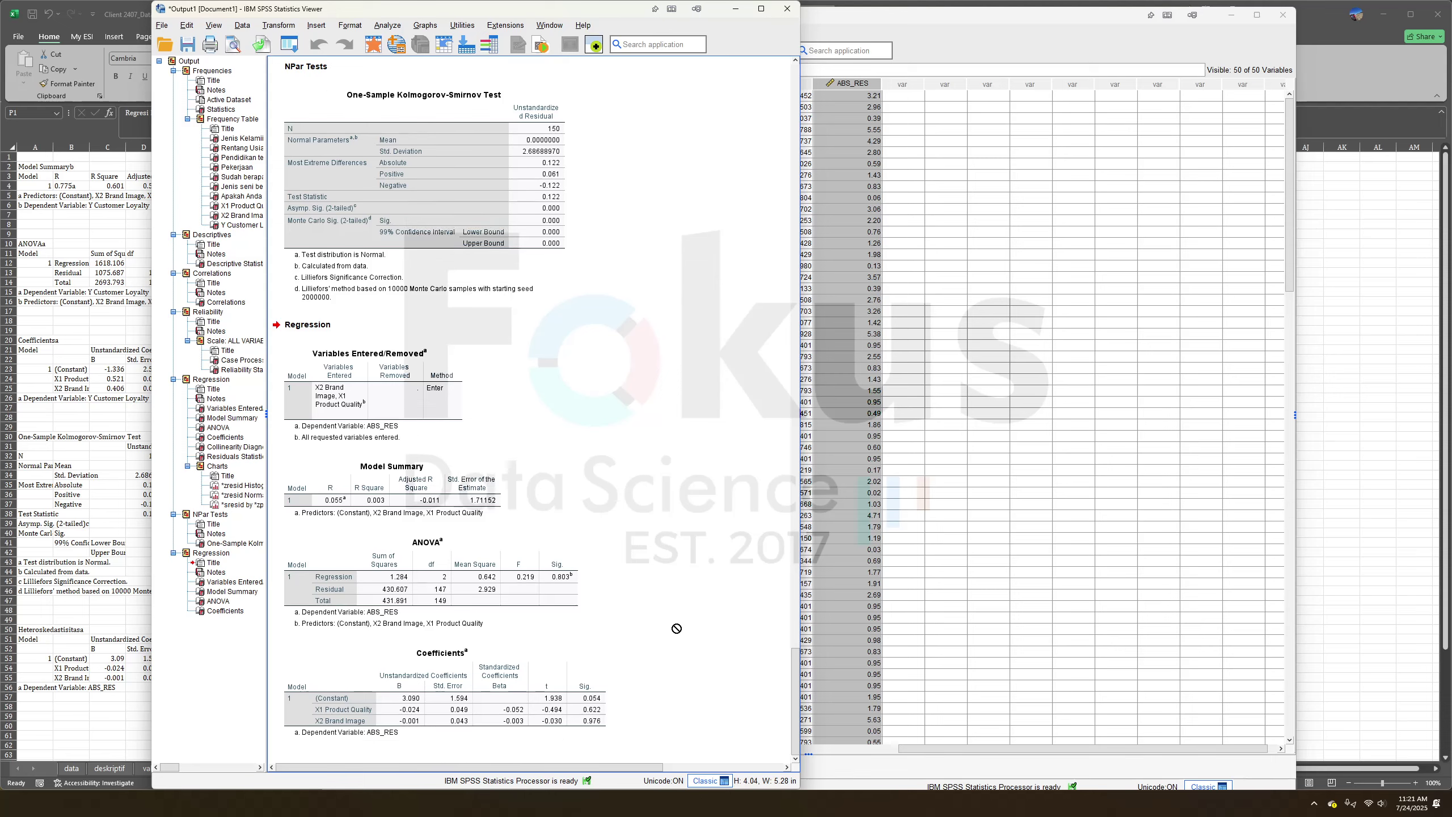
Retitle the Coefficients table of the ABS_RES regression as "Heteroskedastisitas" and close the pivot table editor.
scroll(673, 625, "down", 1)
left_click(488, 684)
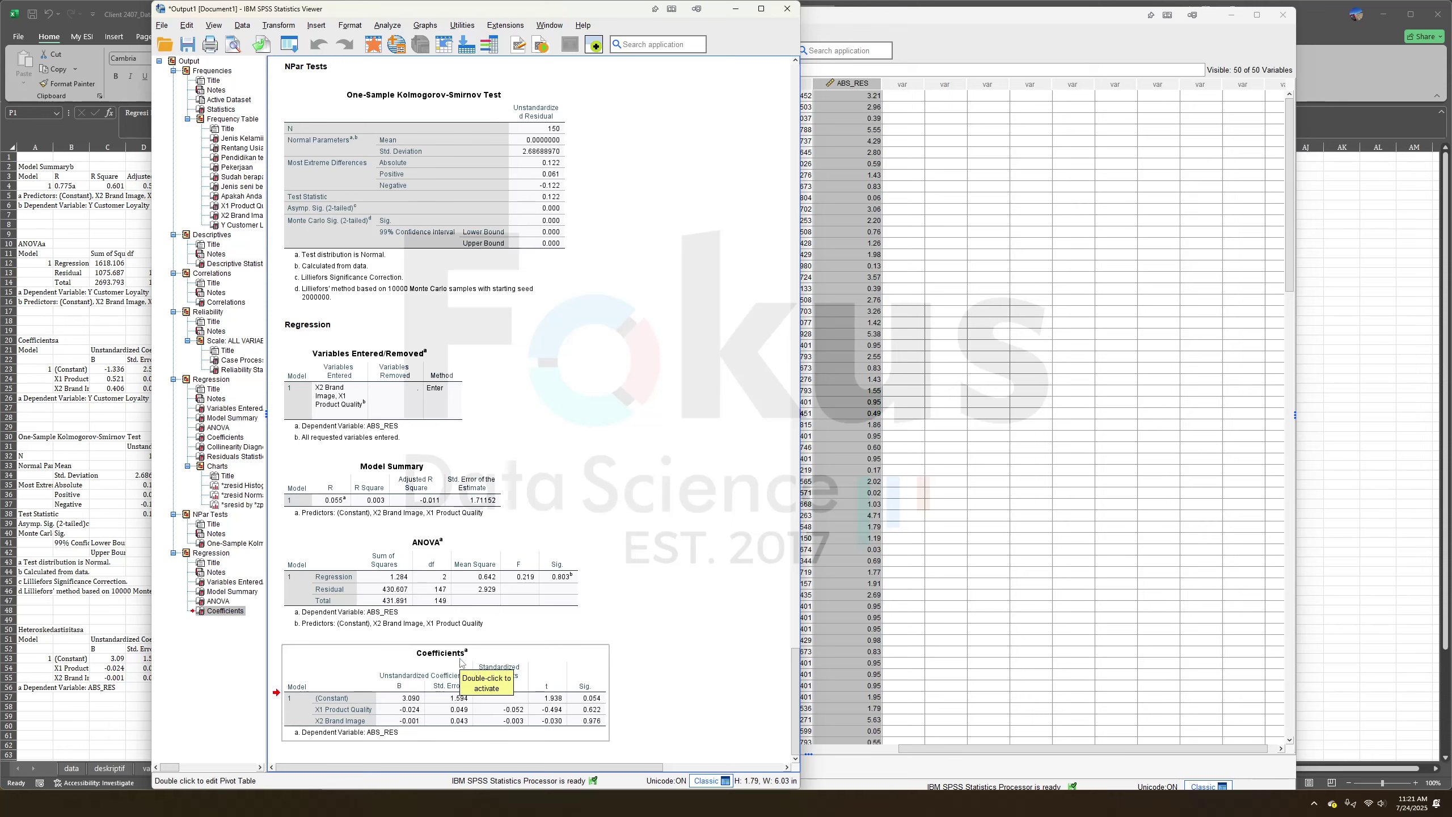
double_click(462, 662)
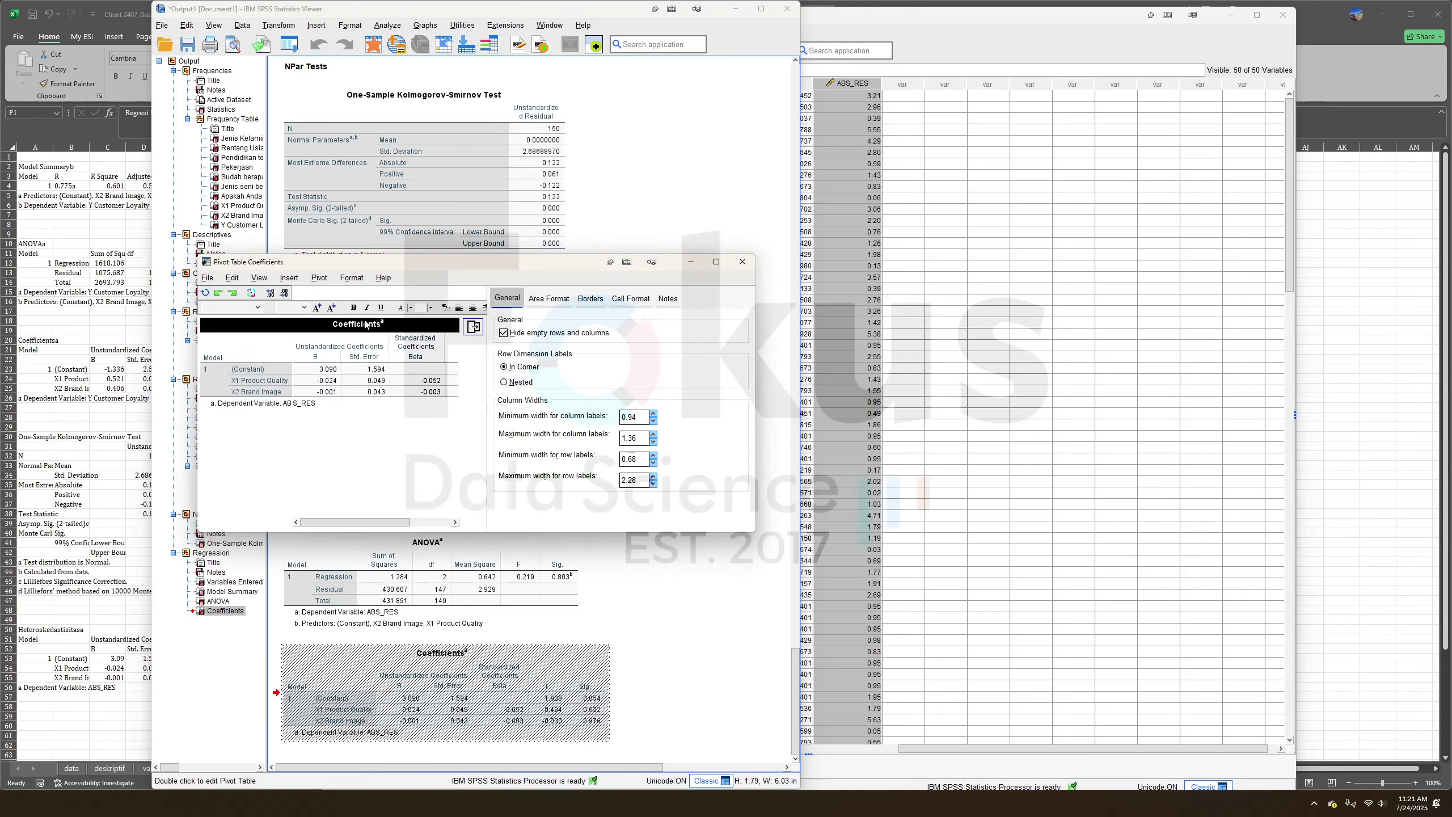
double_click(366, 325)
key("BackSpace")
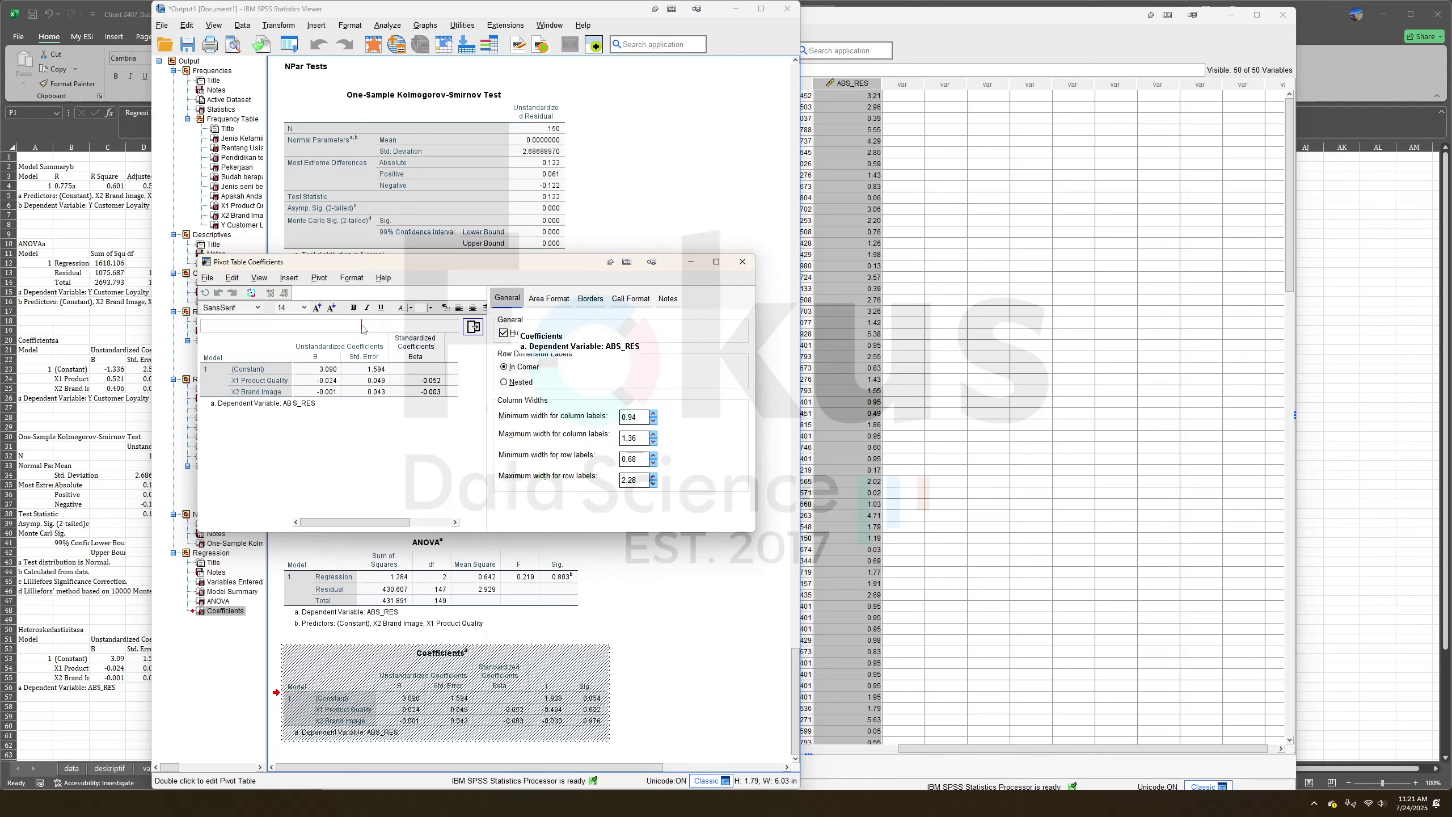
type("Heteroskedastisitas")
key("Return")
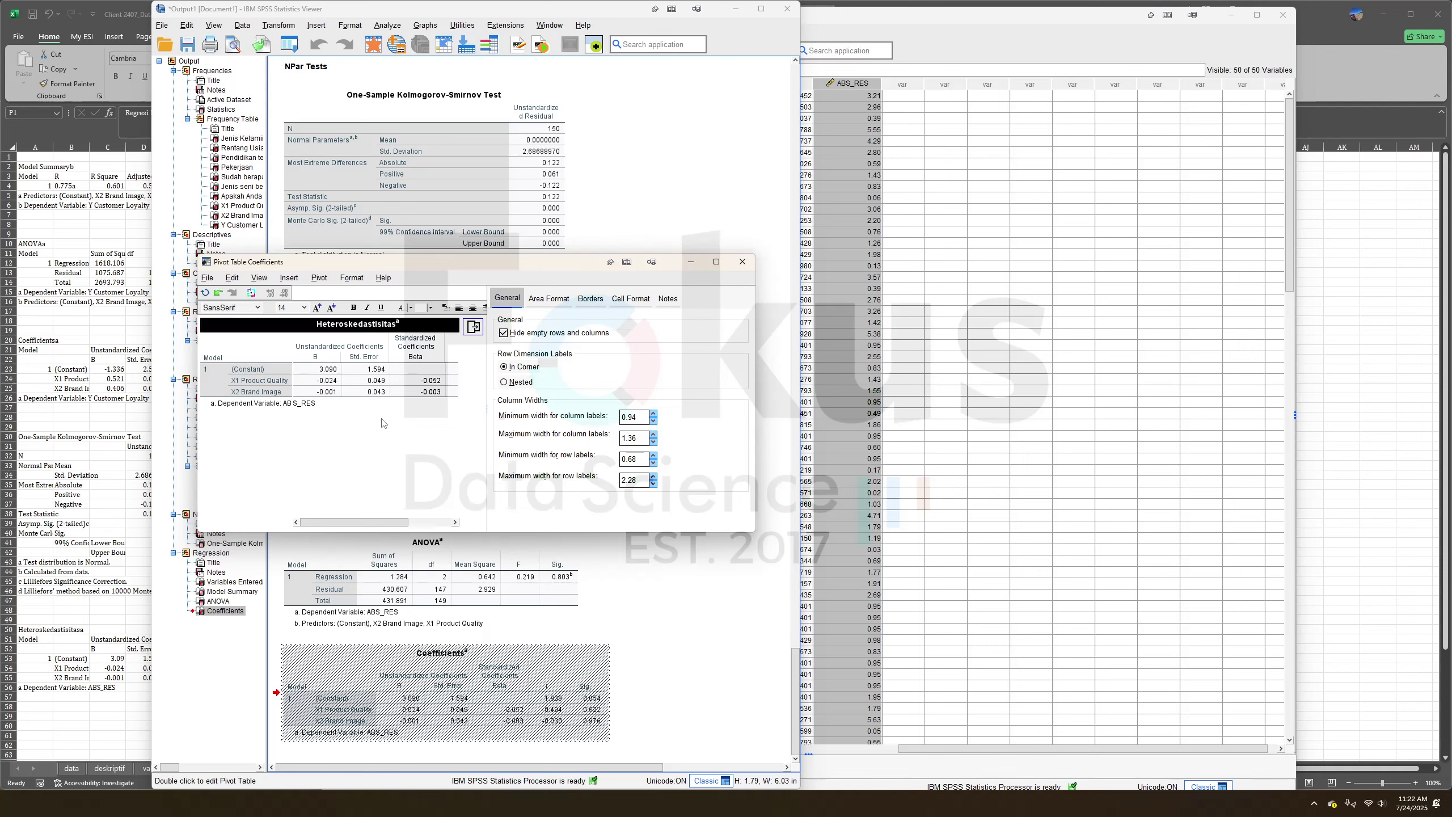
left_click(743, 262)
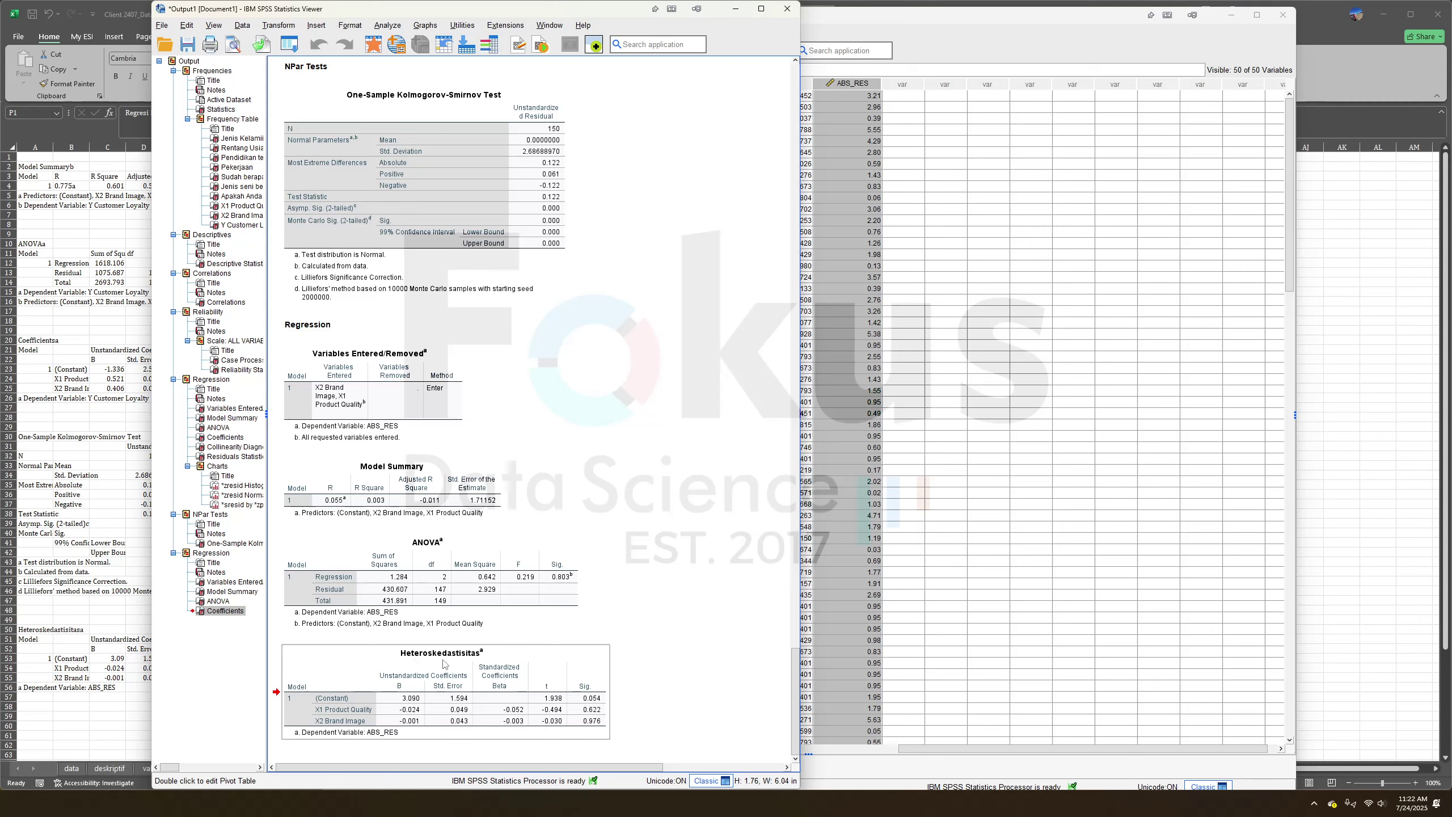
left_click(430, 628)
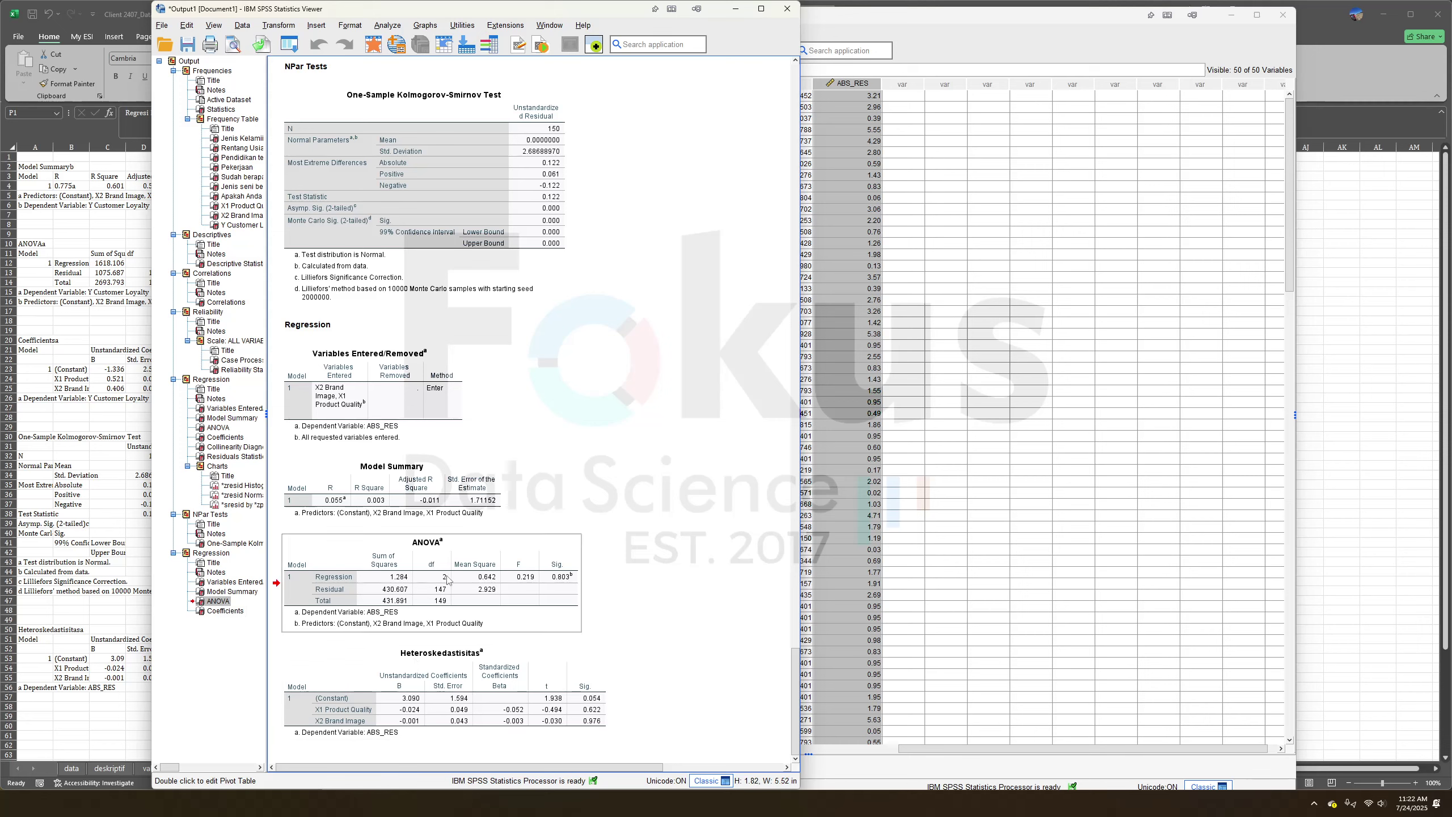
left_click(386, 511)
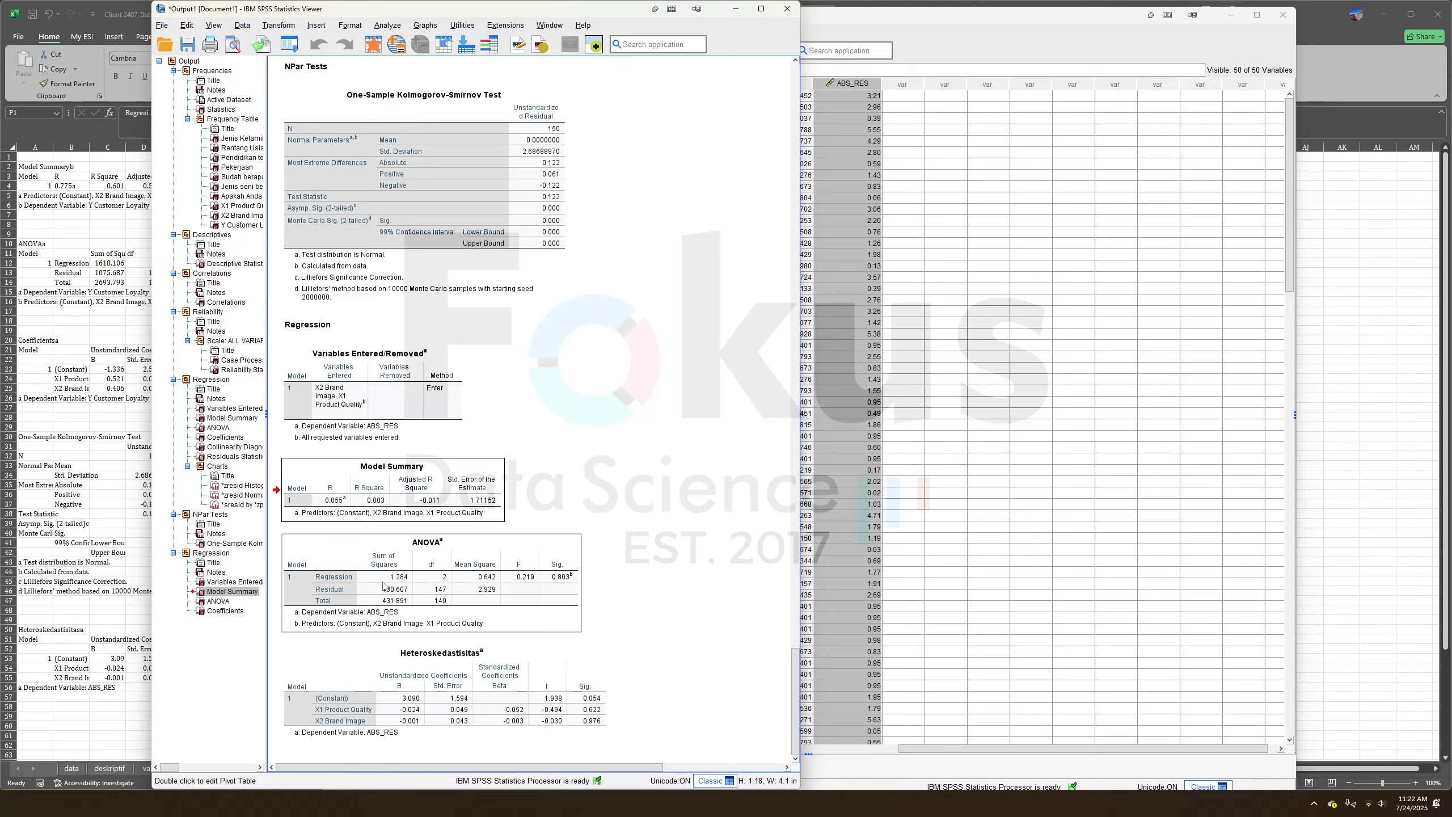
left_click(375, 381)
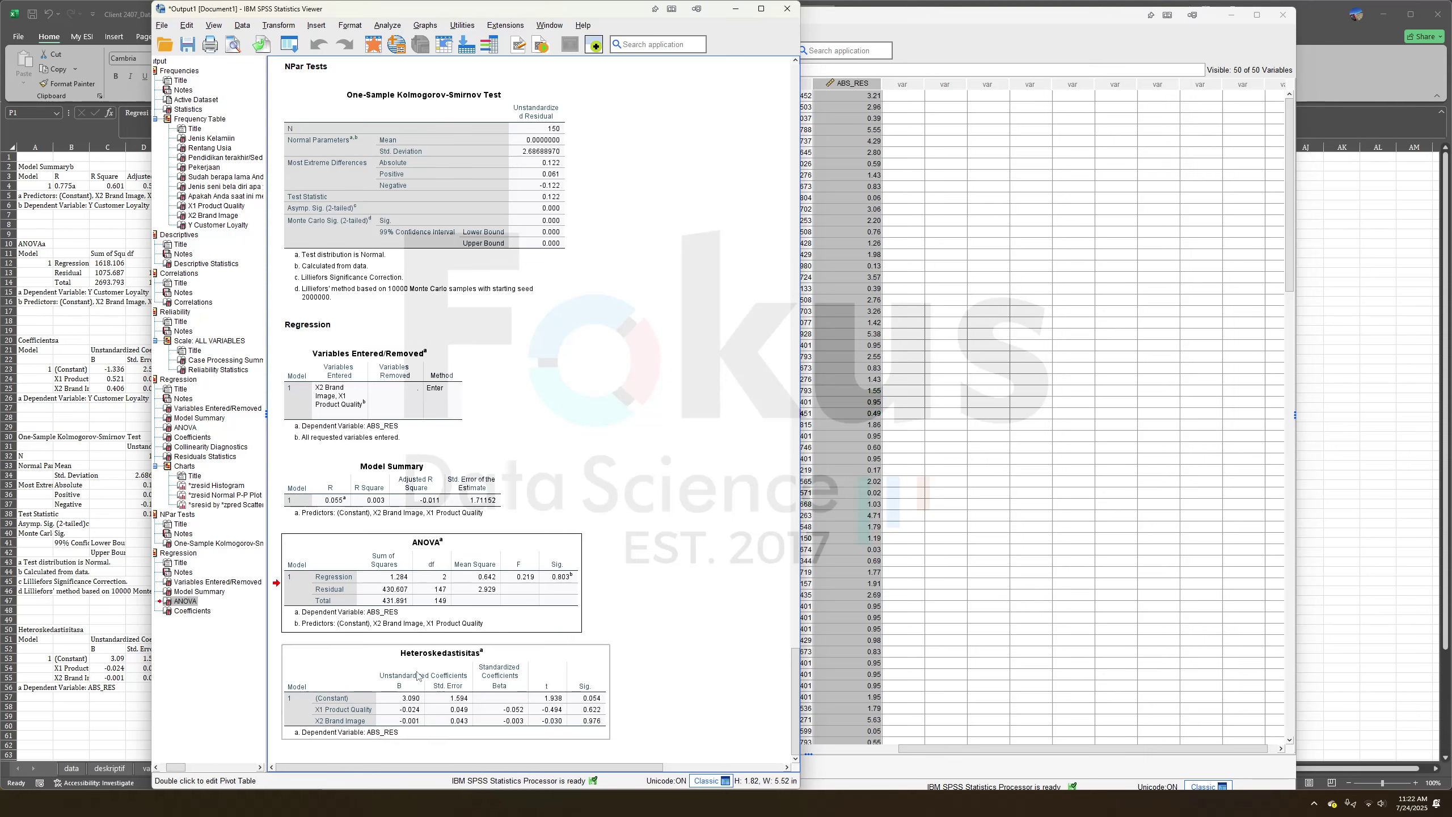
left_click(455, 710)
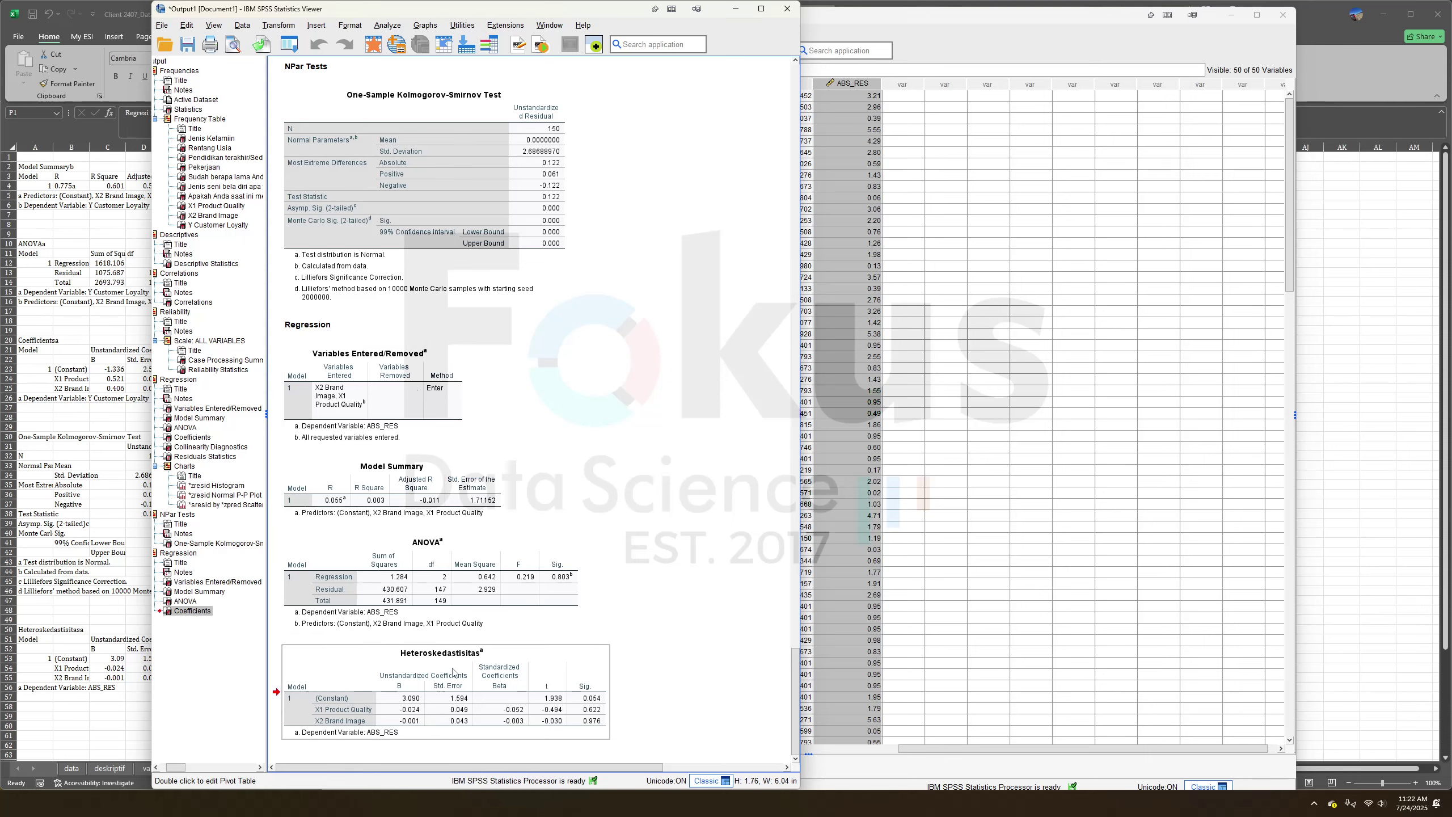
Review the SPSS output from the heteroskedasticity table up to the descriptive statistics and back to the main regression tables.
left_click(630, 647)
scroll(657, 572, "up", 8)
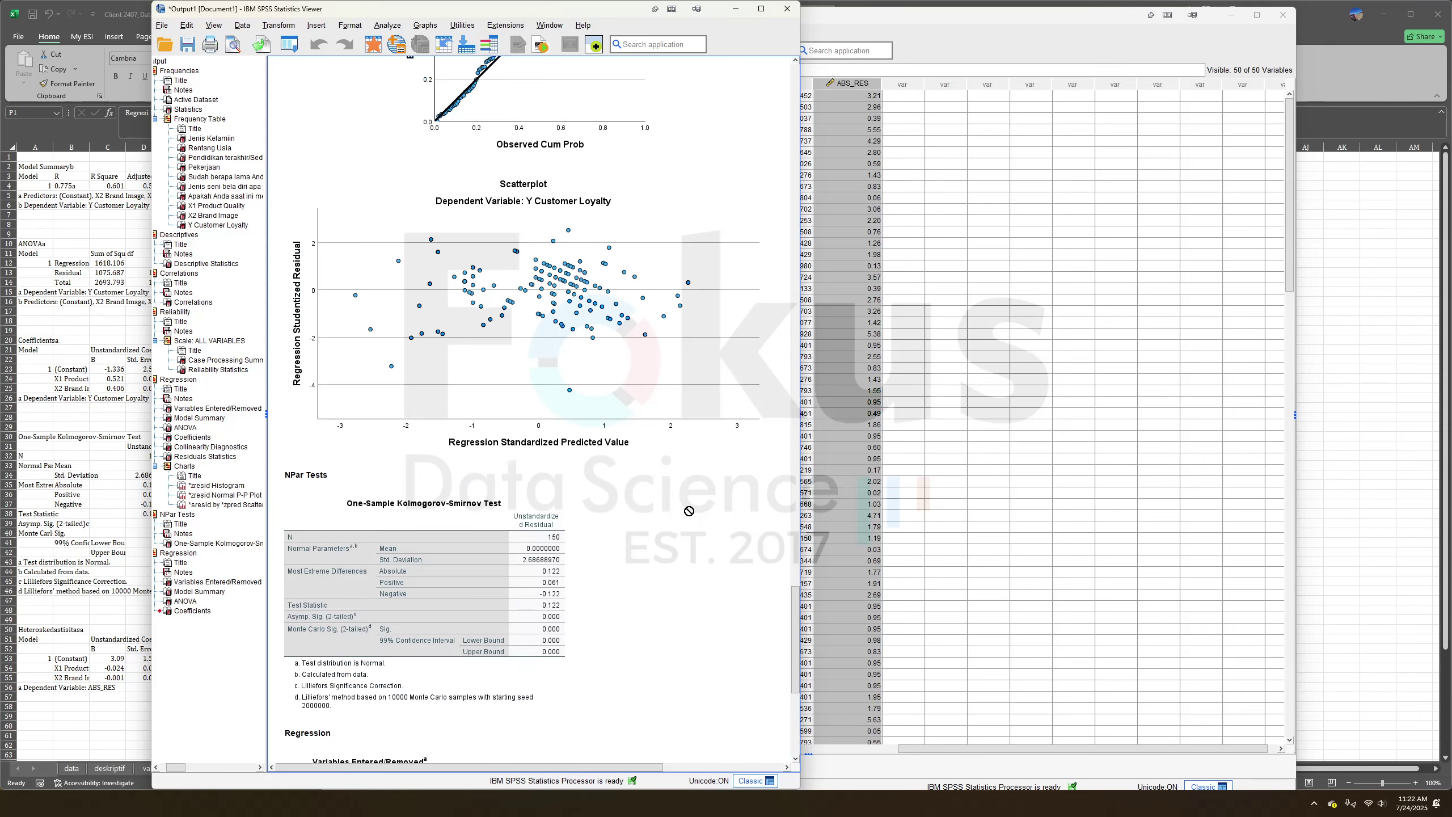
scroll(688, 511, "up", 20)
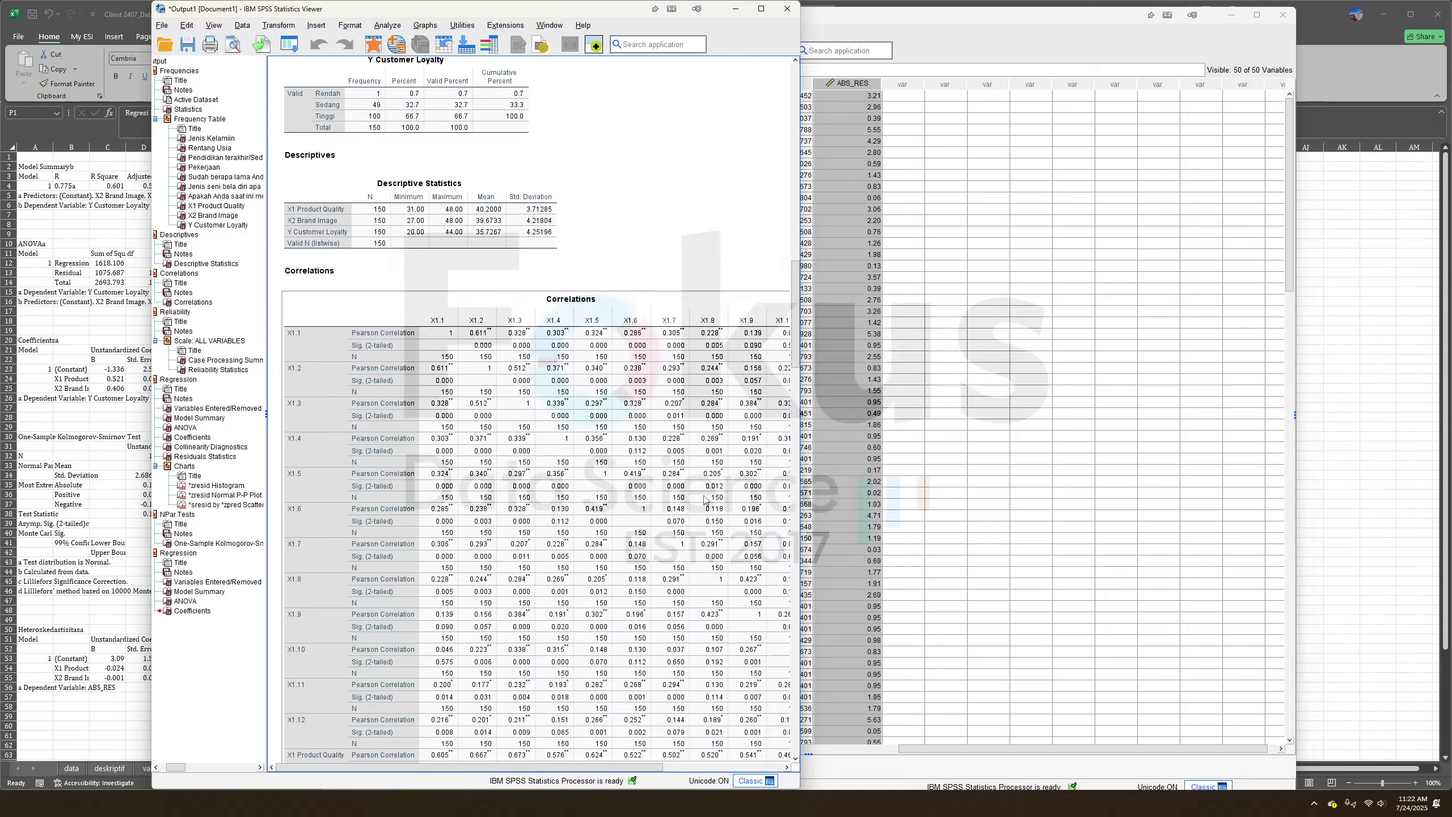
scroll(704, 499, "up", 3)
scroll(704, 499, "down", 20)
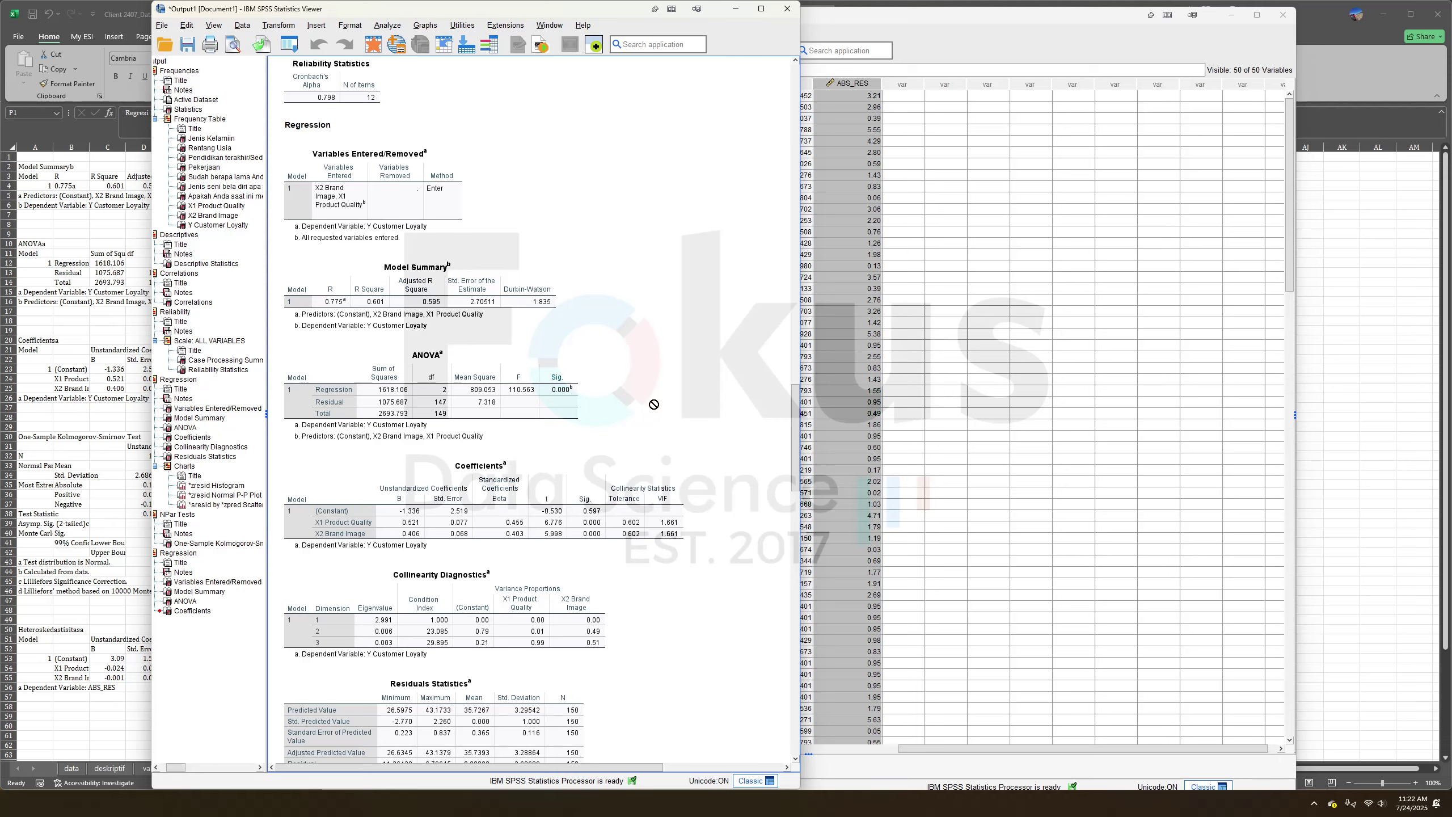
Move the output viewer to free space beside it, open the "Interpretasi Hasil Desk" Word document and minimize File Explorer.
left_click_drag(563, 11, 245, 37)
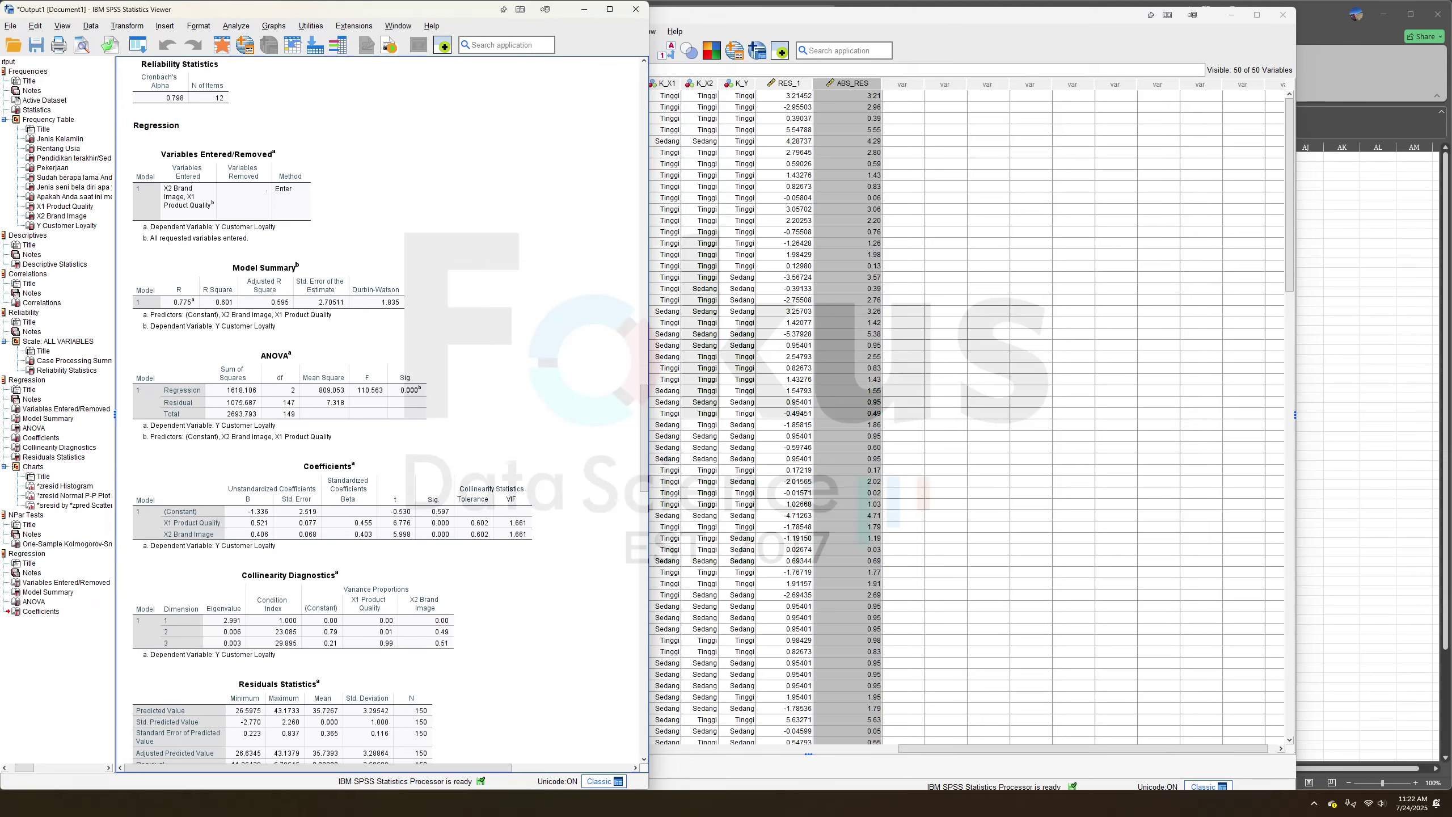
key("alt+Tab")
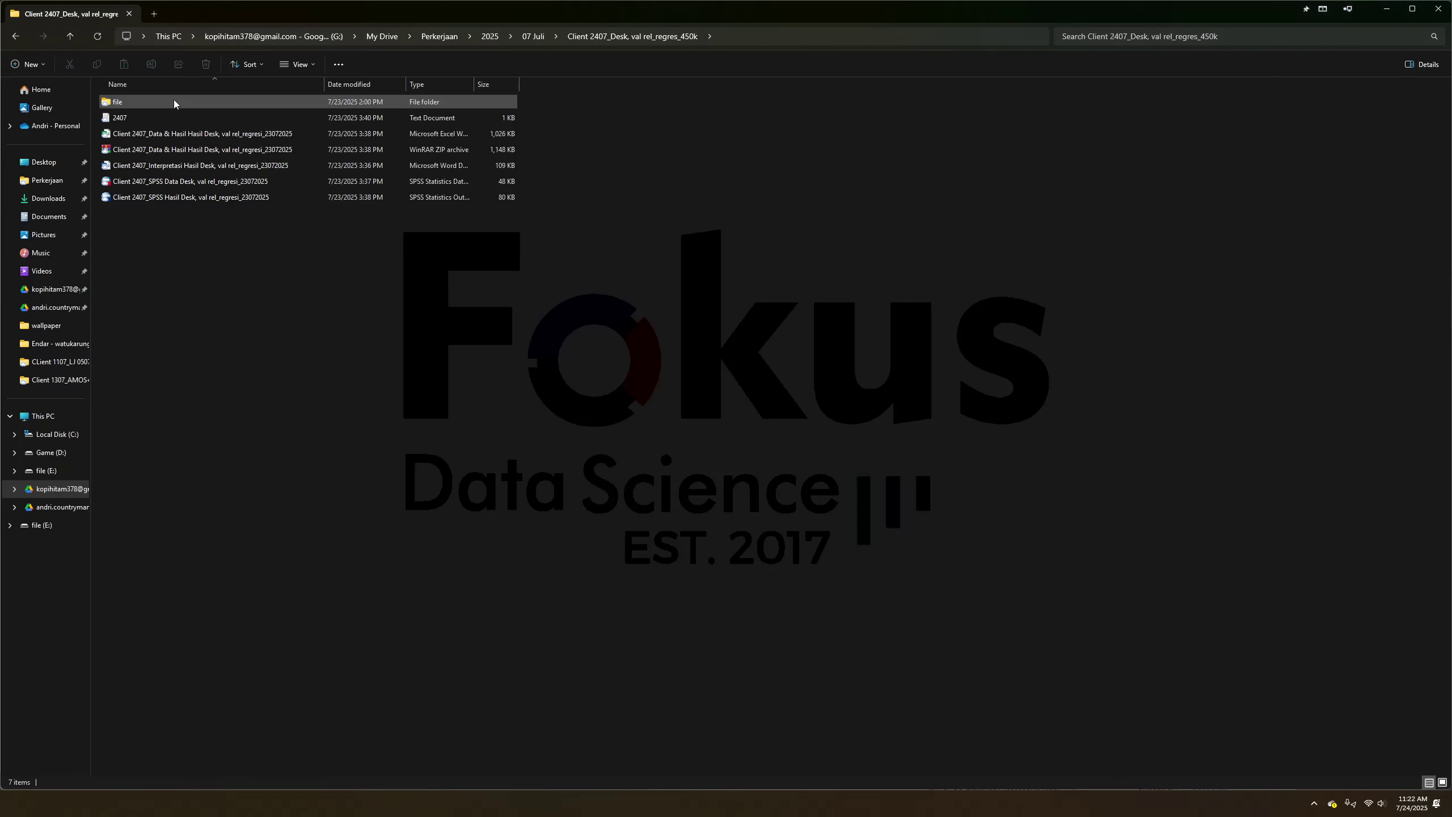
left_click(154, 165)
double_click(154, 164)
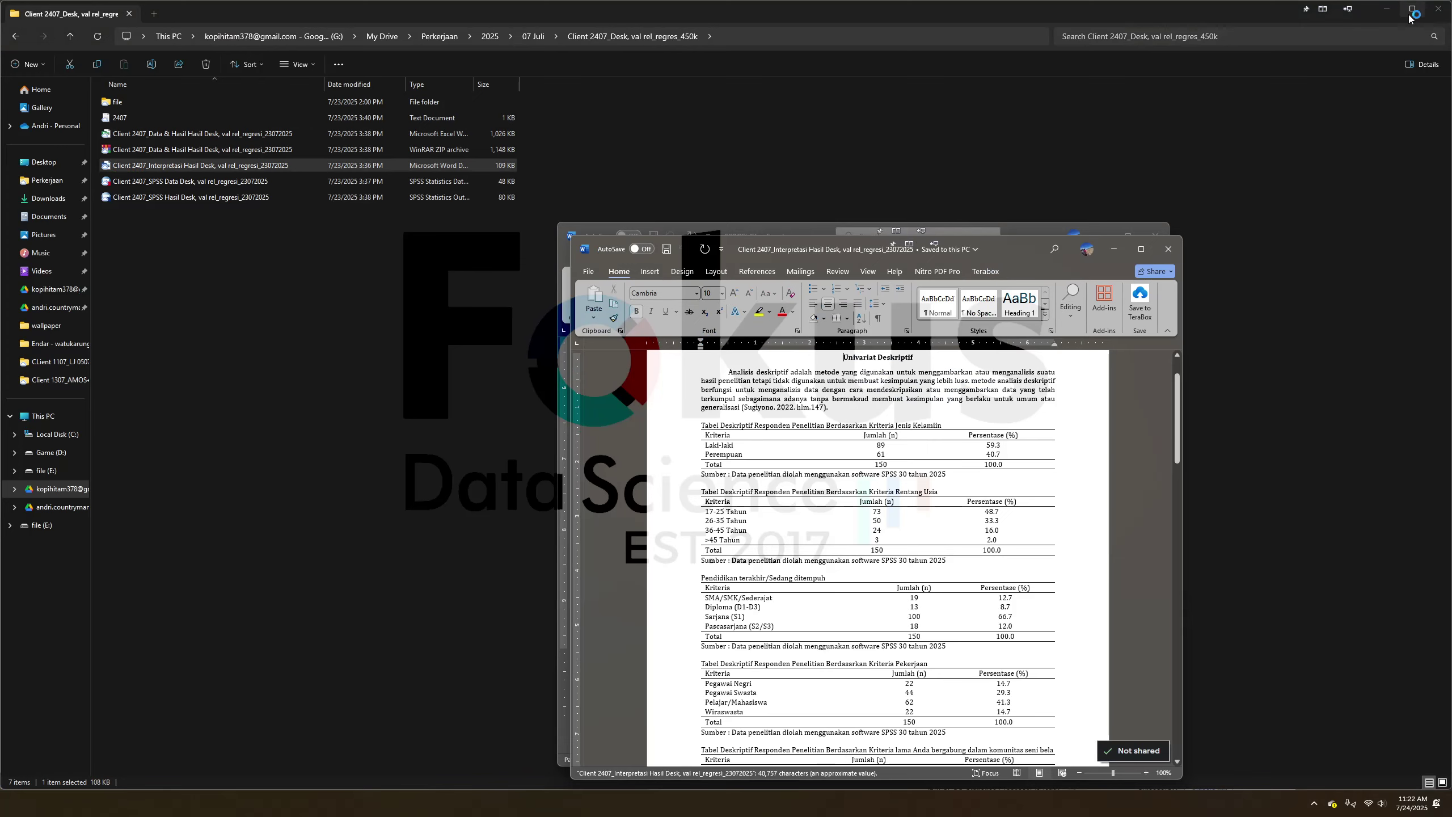
left_click(1386, 9)
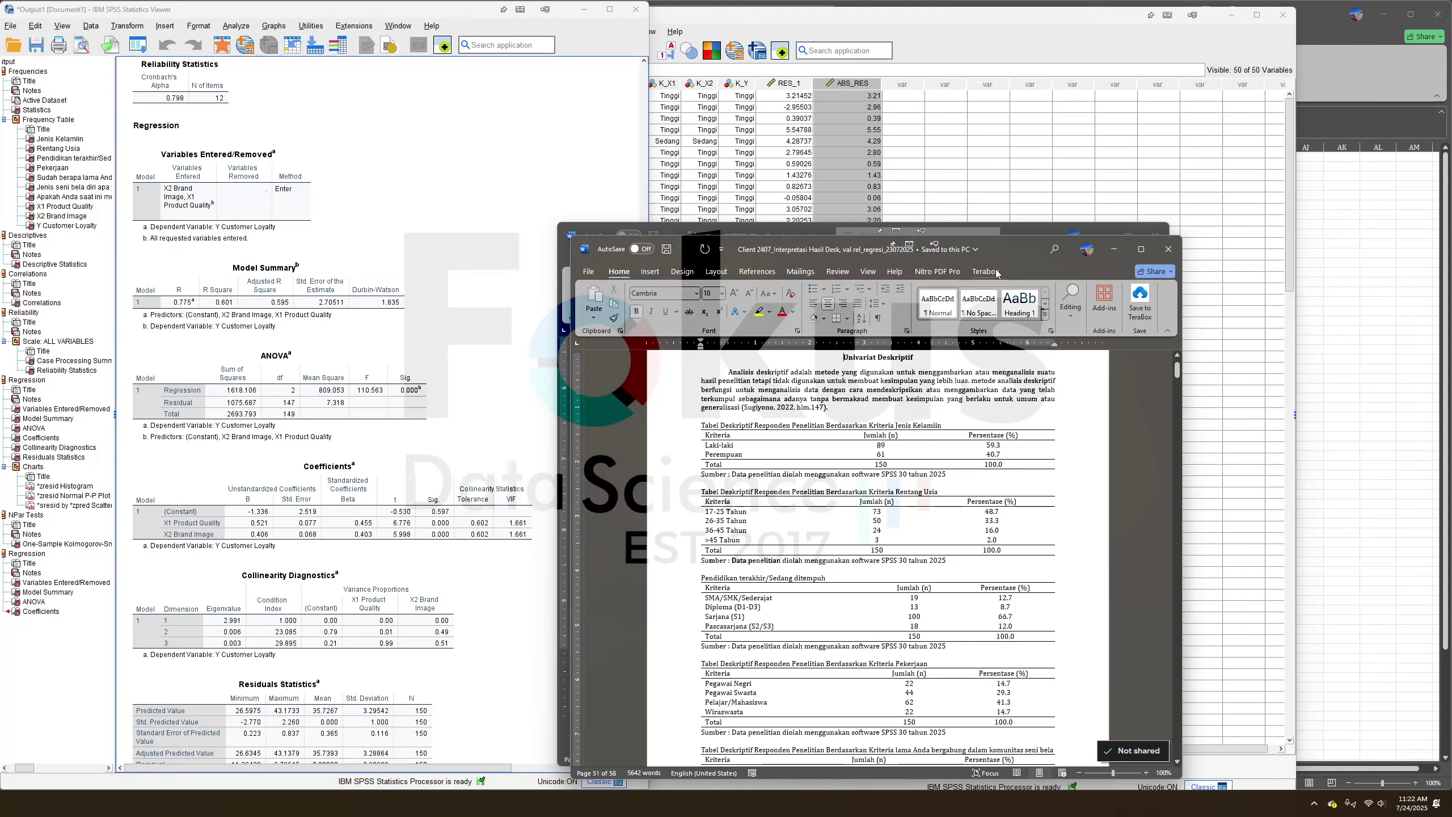
Clear away the other Word document, fit the interpretation document beside the SPSS output and set its zoom to 140%.
left_click_drag(1012, 255, 1098, 58)
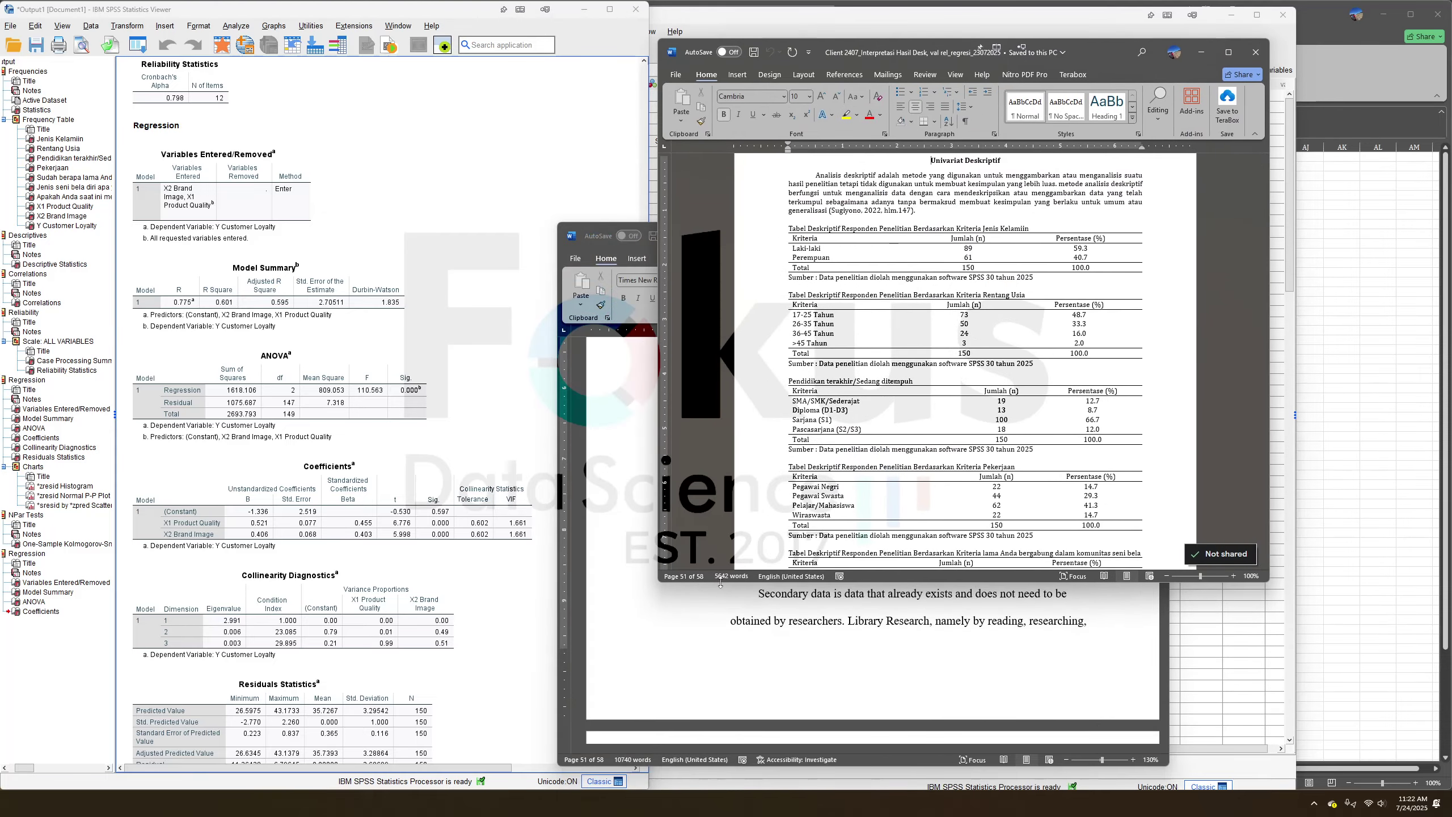
left_click(849, 679)
left_click(1155, 236)
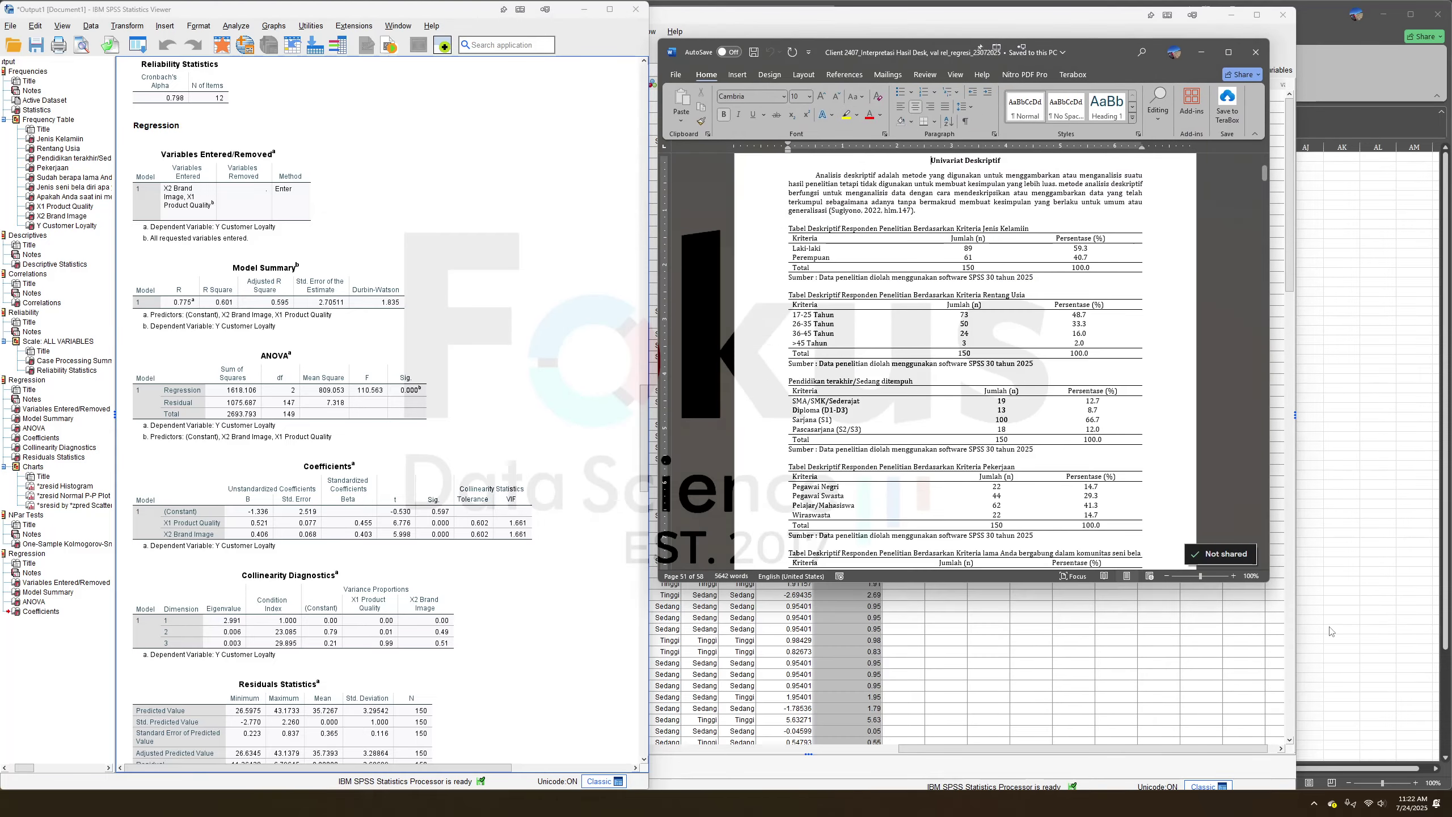
left_click_drag(1394, 722, 1387, 776)
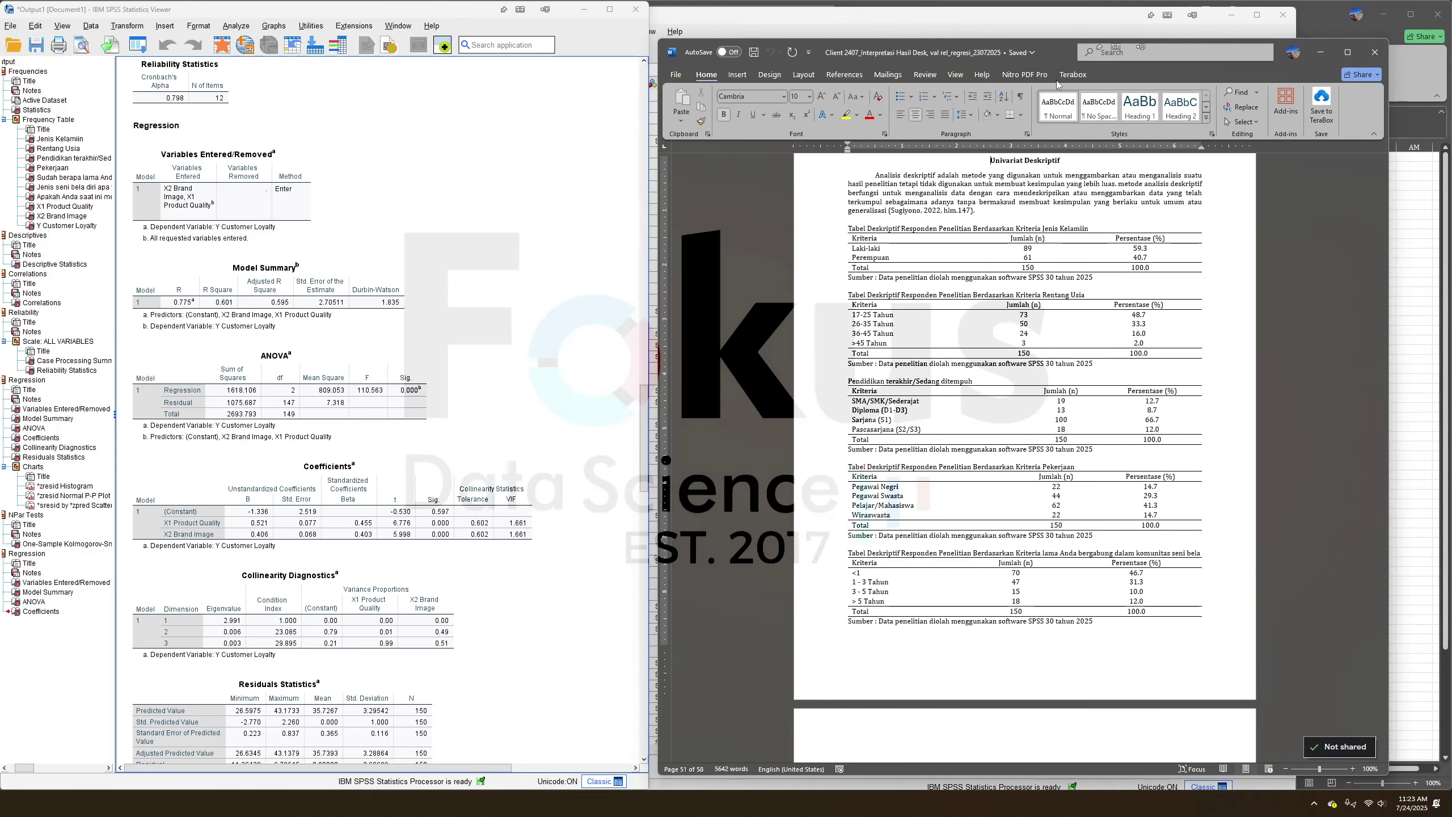
left_click_drag(1057, 59, 1049, 42)
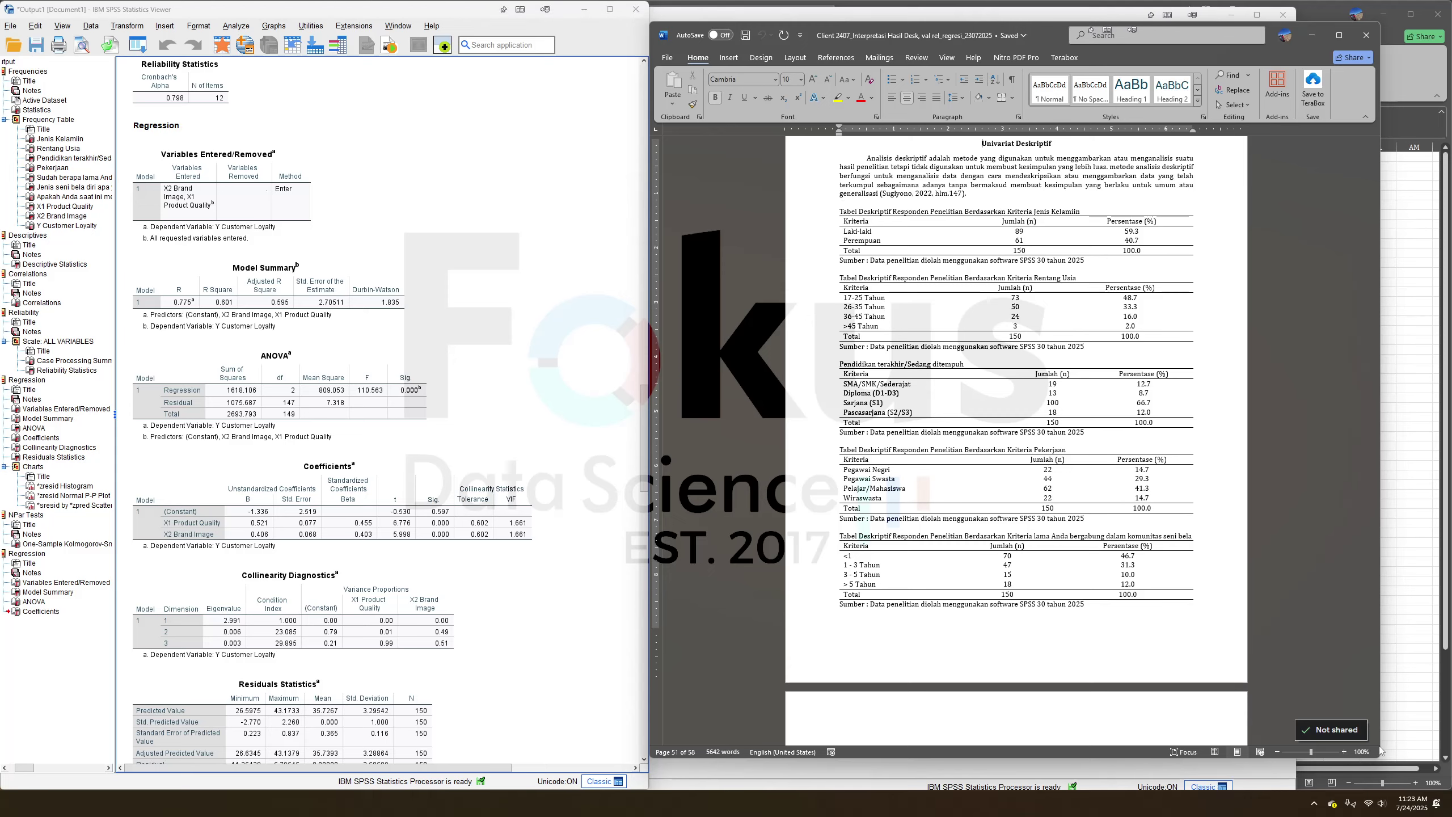
left_click_drag(1380, 749, 1435, 752)
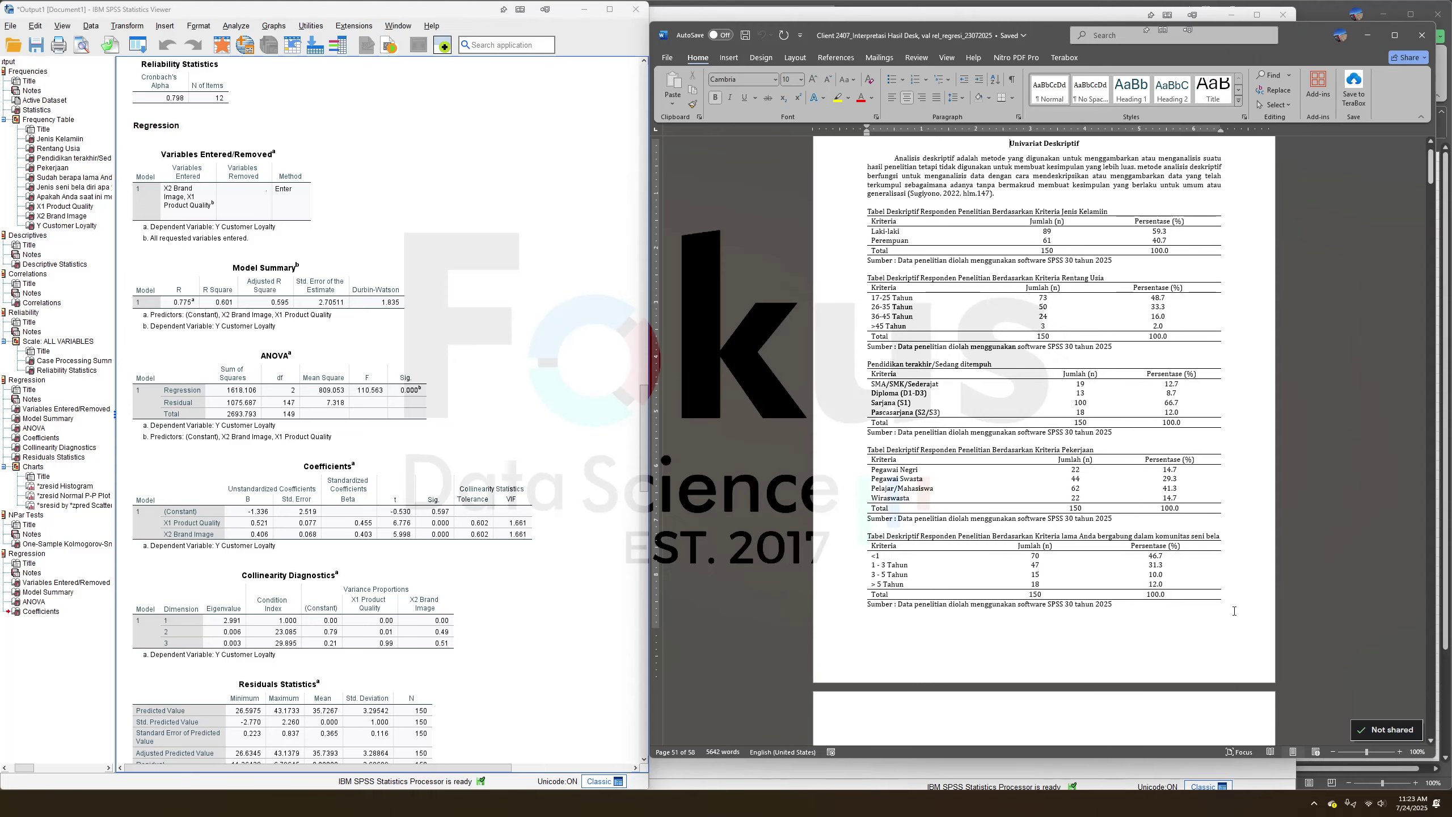
left_click(1400, 752)
left_click(1400, 752)
left_click(1400, 751)
left_click(1401, 751)
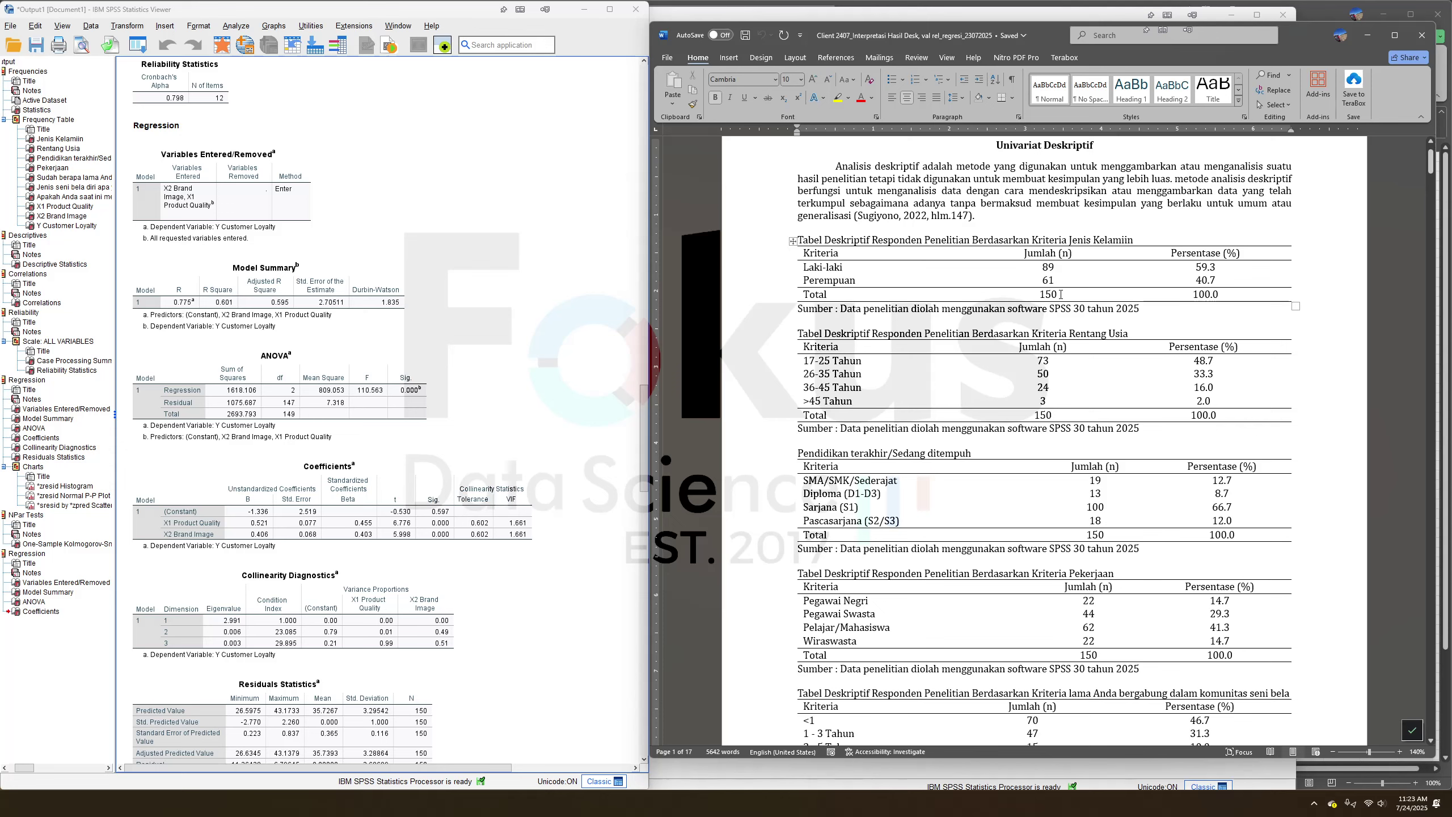
Compare the descriptive tables in the Word document with the SPSS frequency tables, including the response tables for X1 and X2.
left_click(1214, 259)
scroll(487, 291, "up", 15)
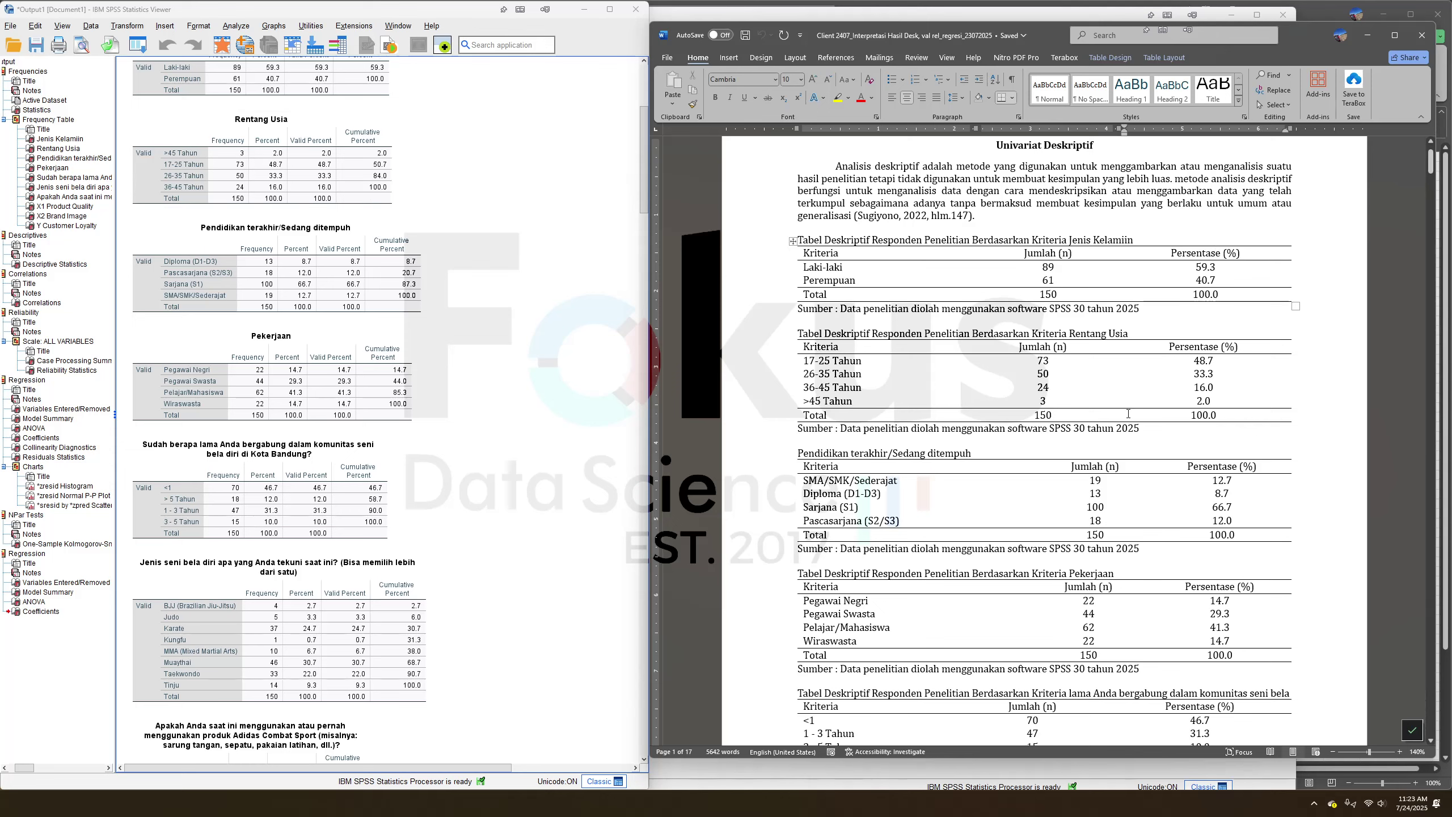
scroll(1191, 484, "down", 4)
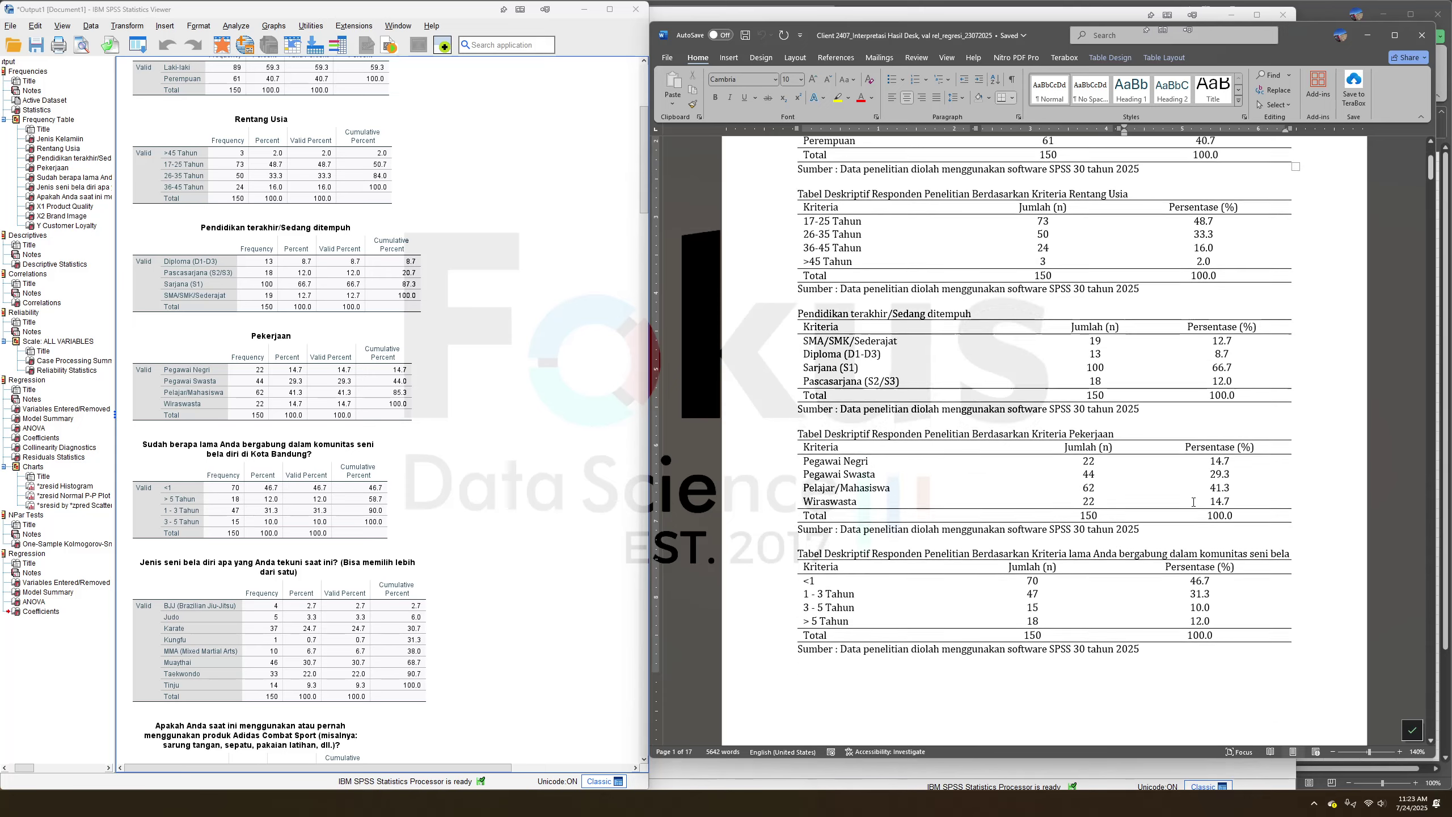
scroll(1191, 506, "down", 15)
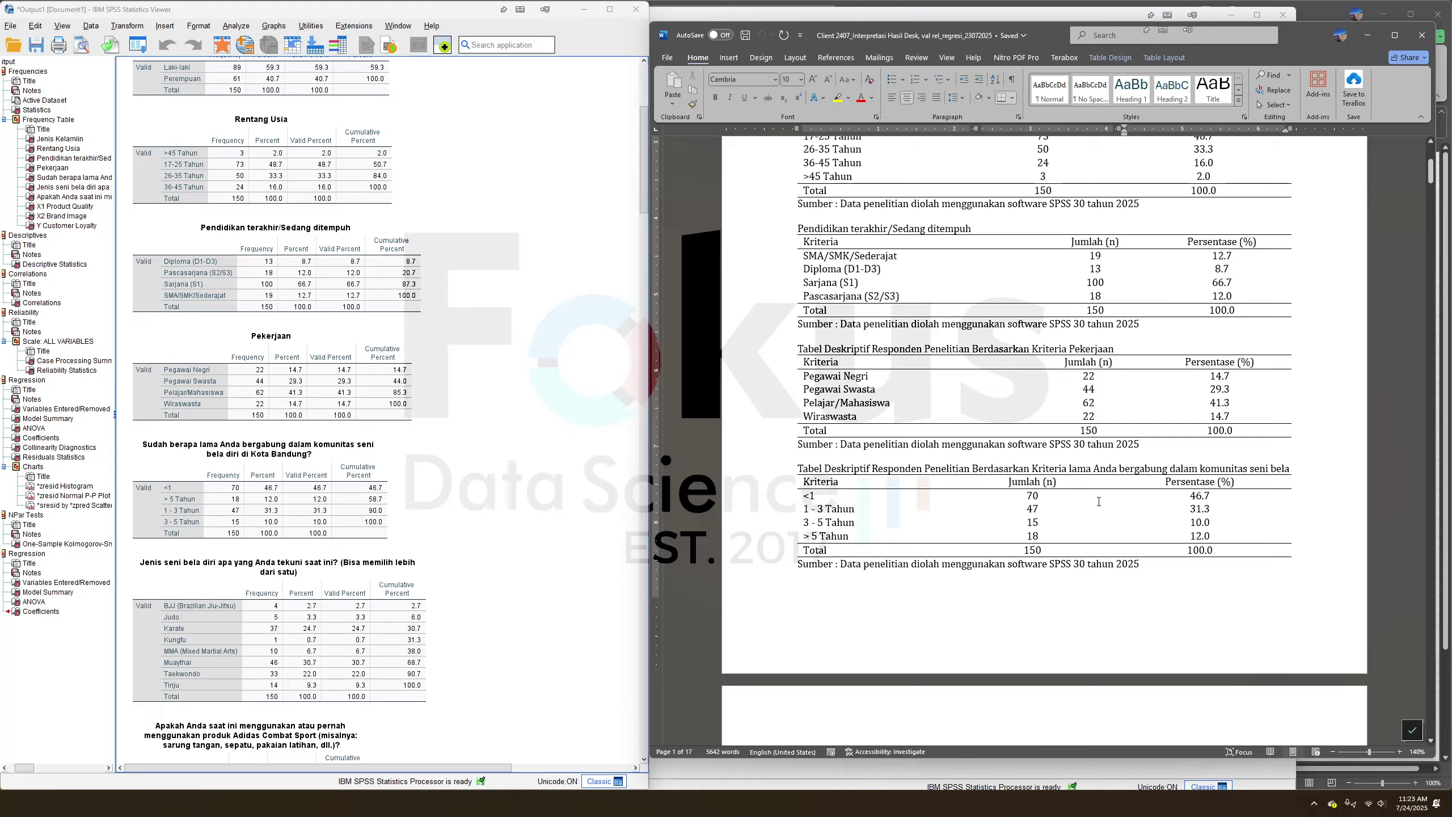
scroll(1107, 499, "down", 8)
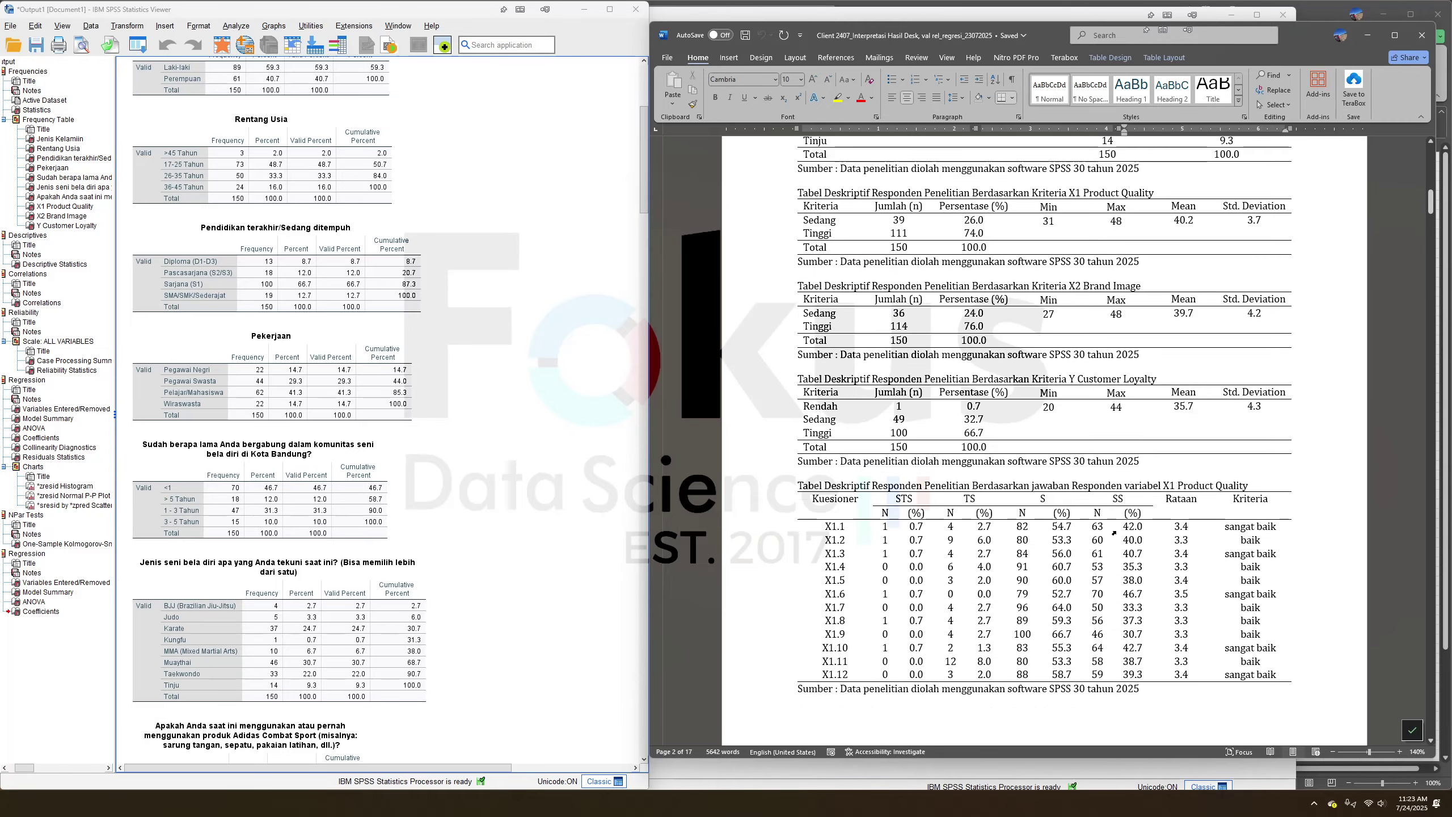
left_click_drag(1243, 525, 1248, 553)
scroll(1084, 414, "down", 15)
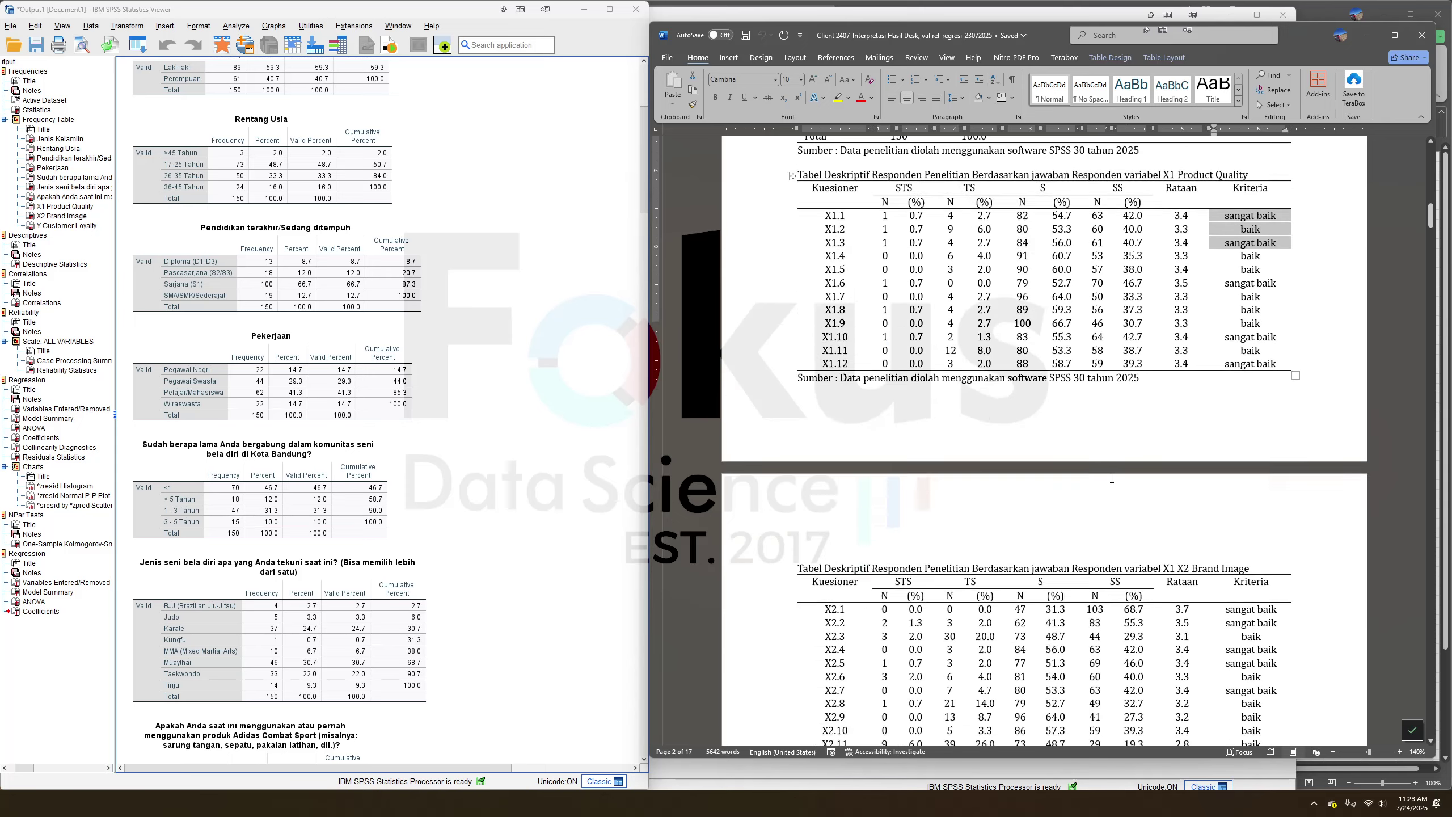
Examine the Pearson validity and Cronbach's Alpha reliability sections of the Word document, continuing to the classical assumption section.
scroll(1098, 489, "down", 15)
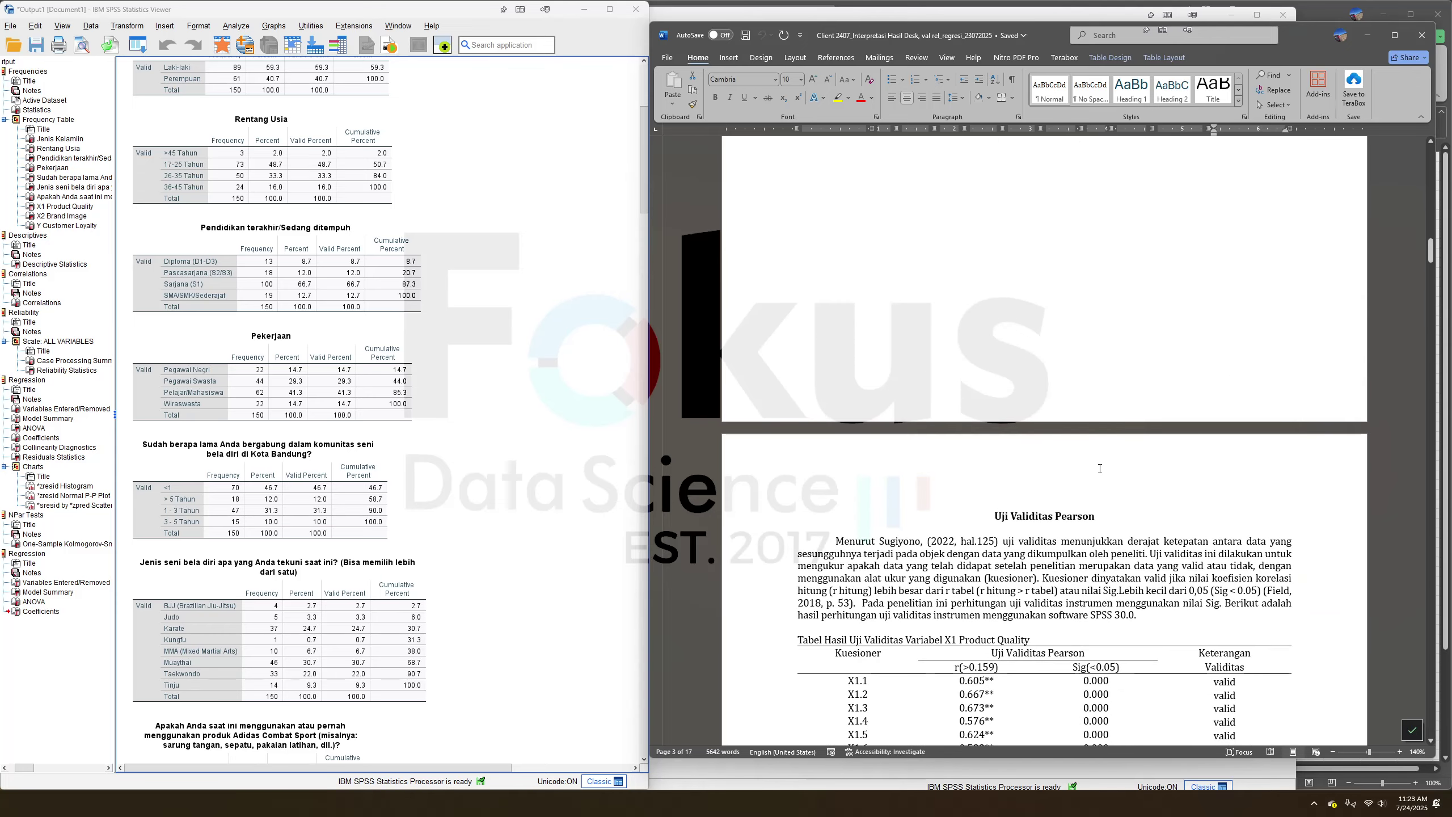
scroll(1100, 469, "down", 6)
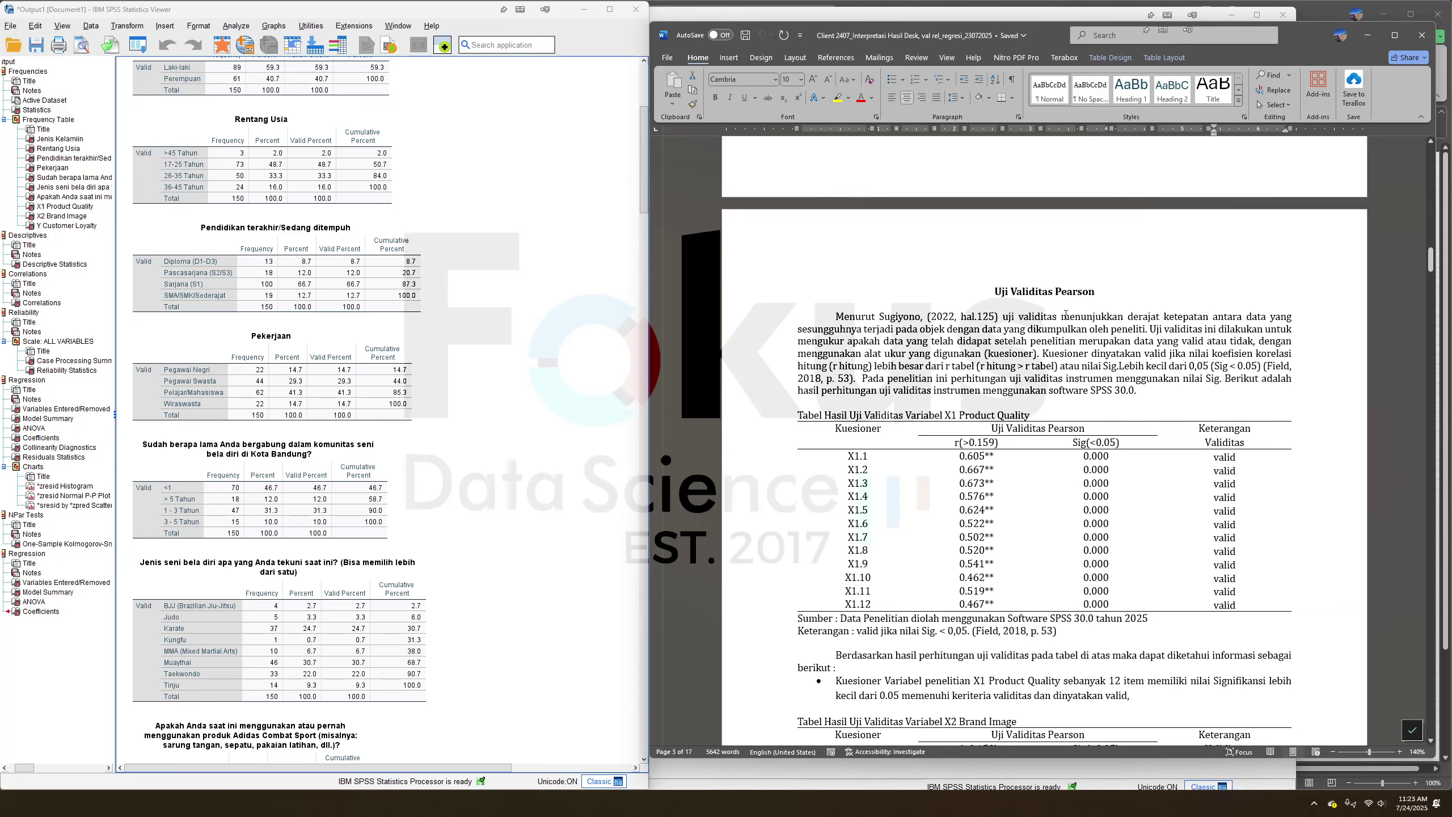
left_click(1027, 346)
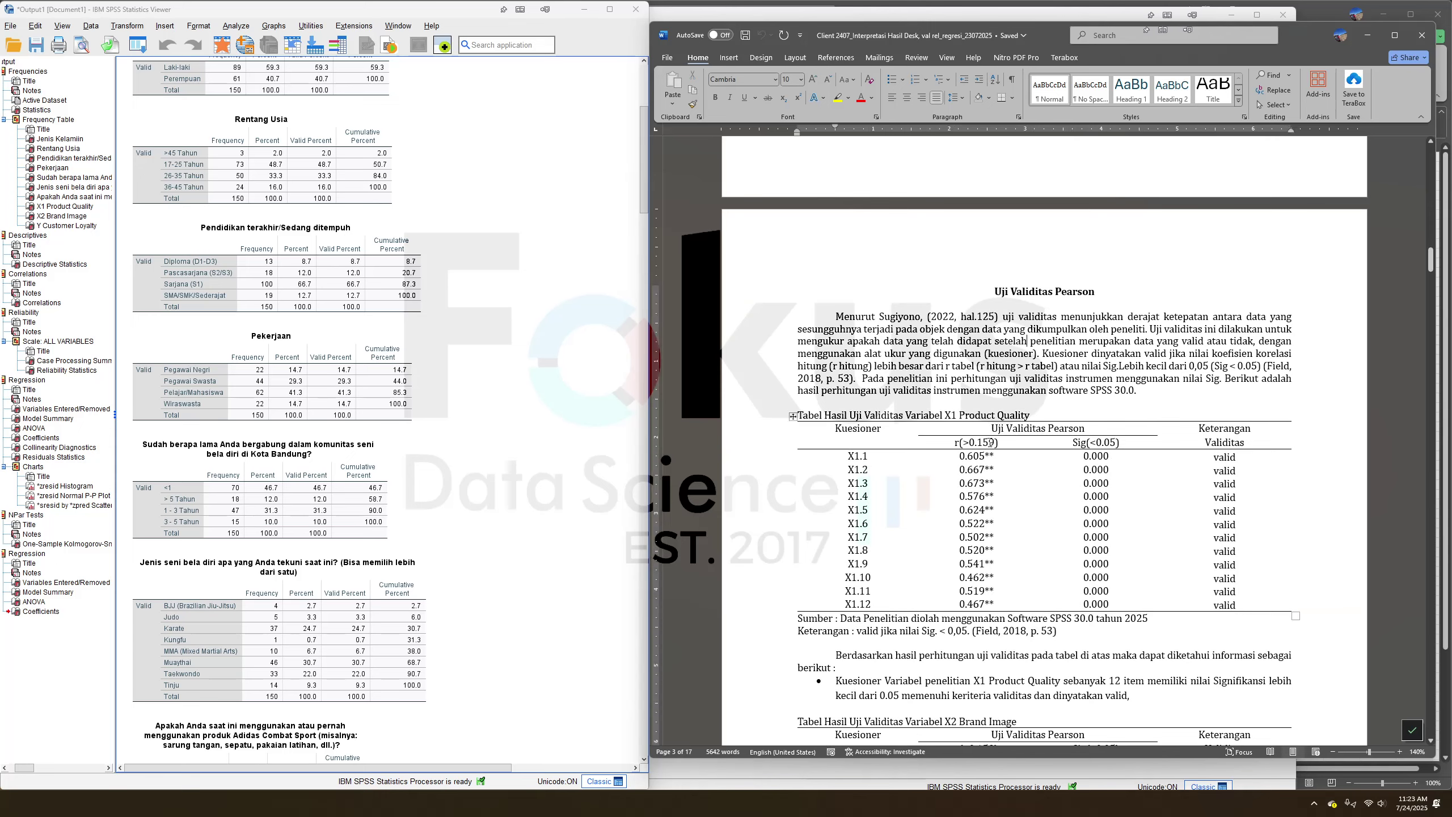
left_click(990, 442)
scroll(995, 440, "down", 20)
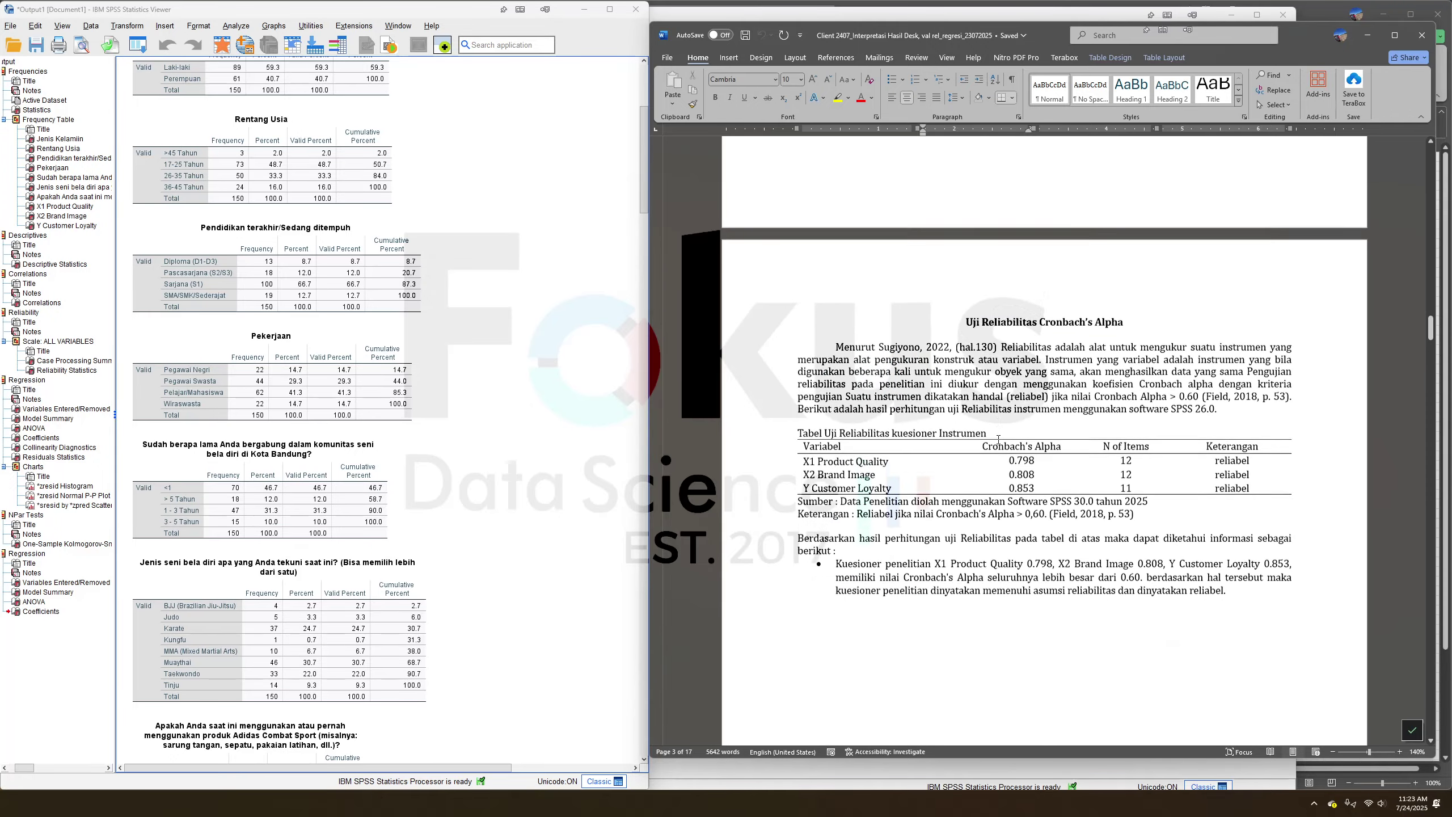
scroll(998, 439, "down", 20)
Find the One-Sample Kolmogorov-Smirnov Test table in the SPSS output to compare it with the Uji Normalitas section.
left_click(1000, 424)
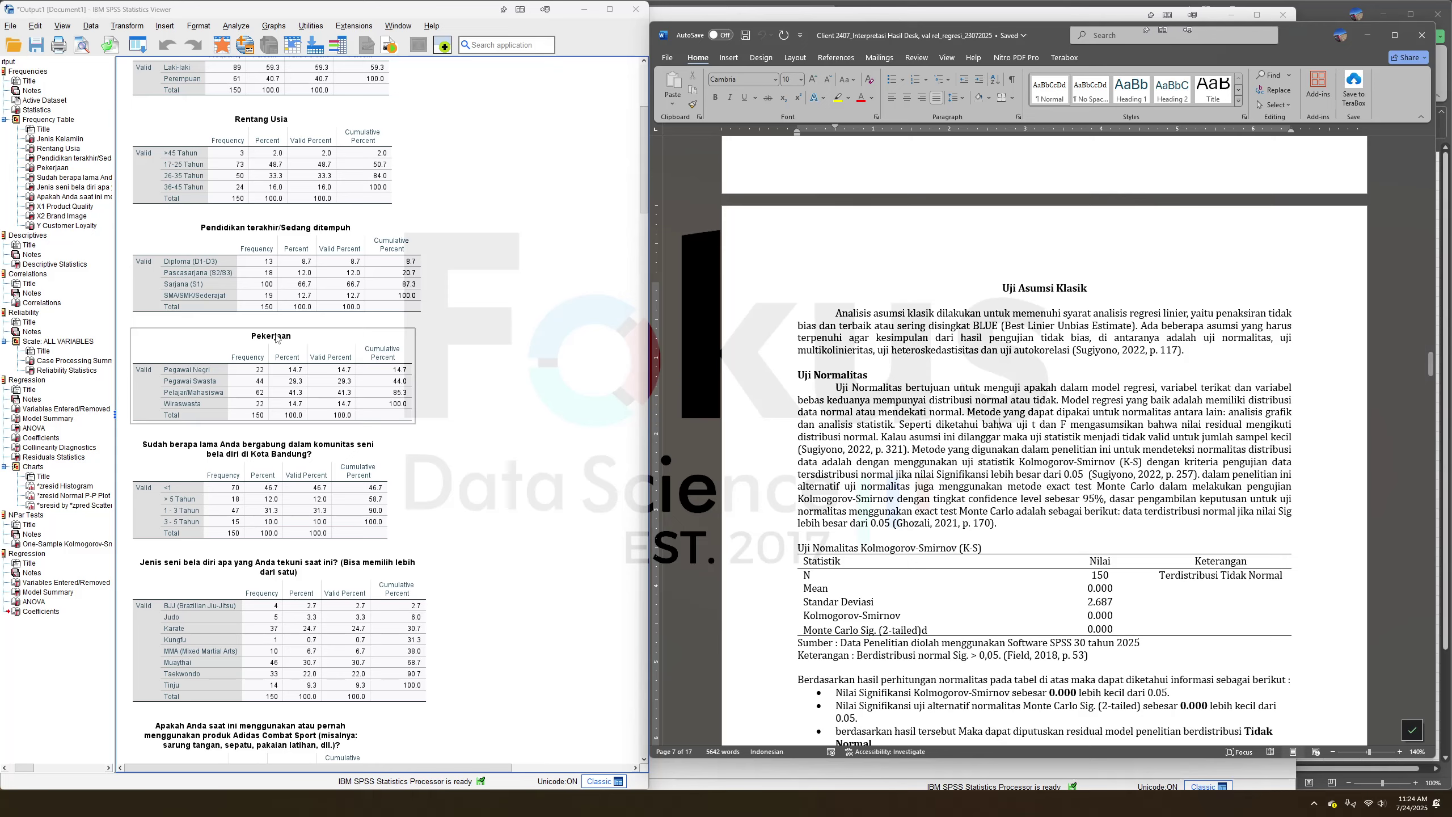
scroll(350, 383, "up", 3)
scroll(366, 395, "down", 9)
scroll(371, 394, "down", 20)
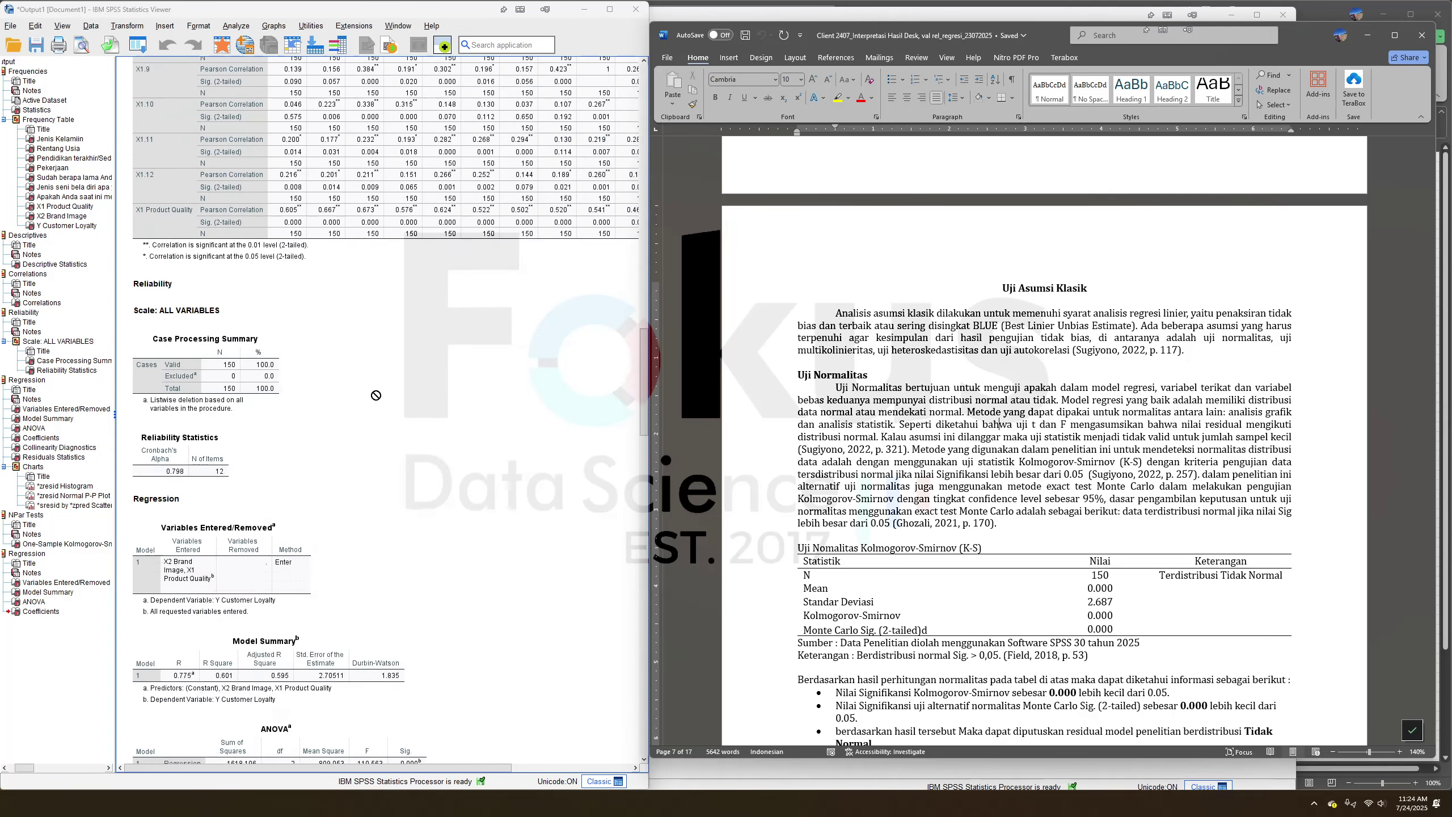
scroll(497, 425, "down", 10)
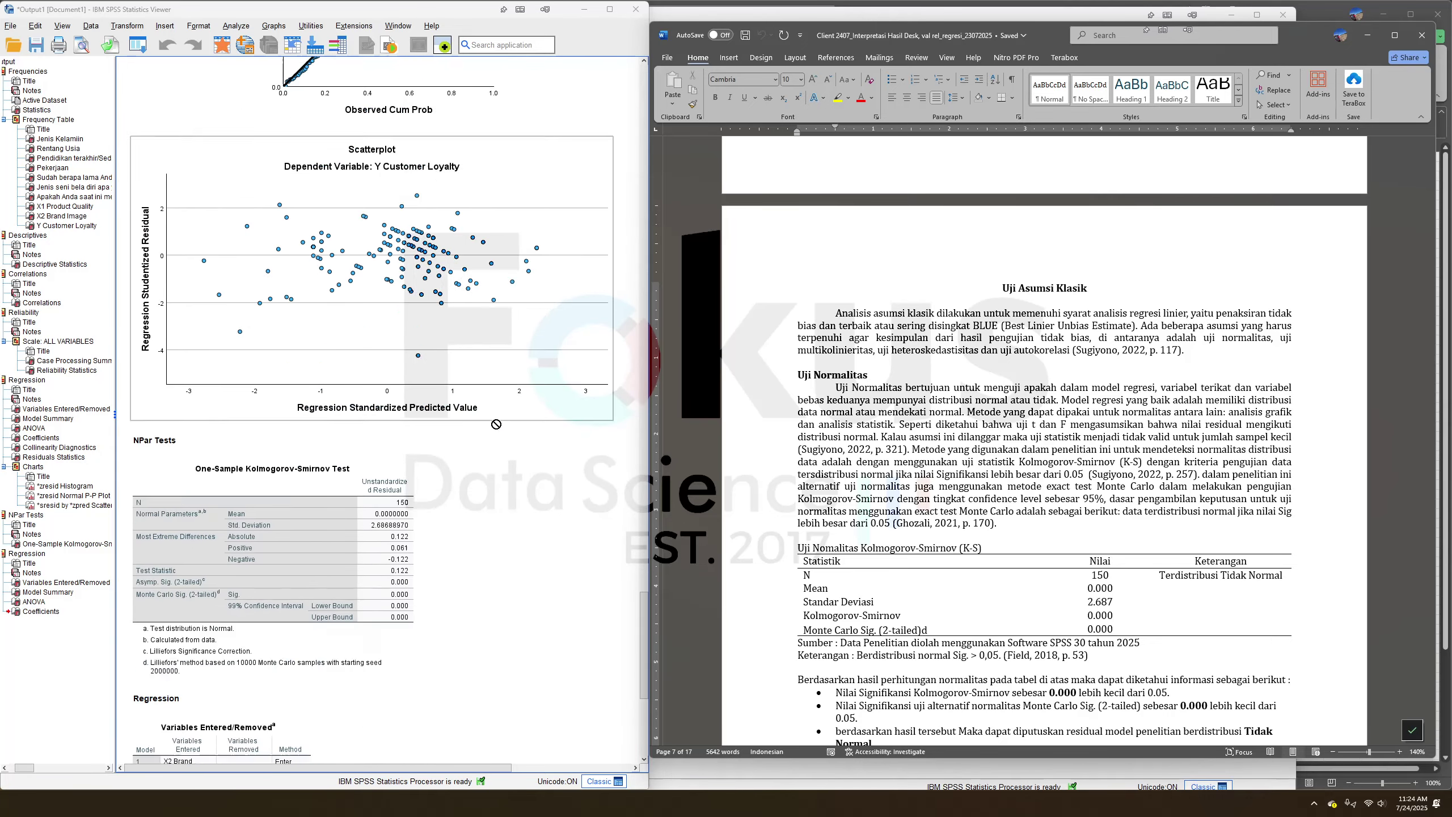
left_click(338, 452)
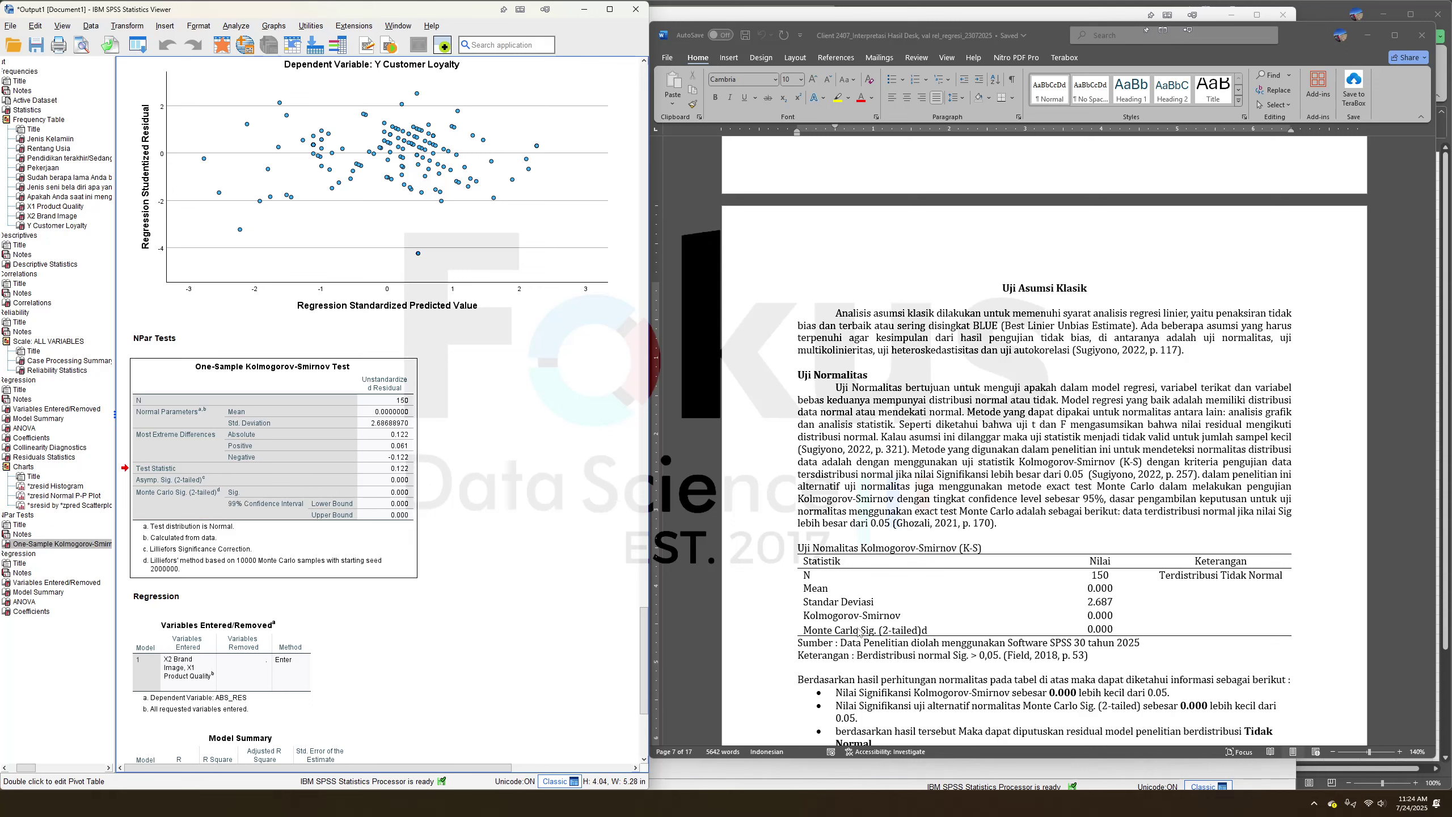
Check the Kolmogorov-Smirnov and Monte Carlo rows of the Word normality table against SPSS, and examine the Uji Normalitas explanation.
left_click(830, 616)
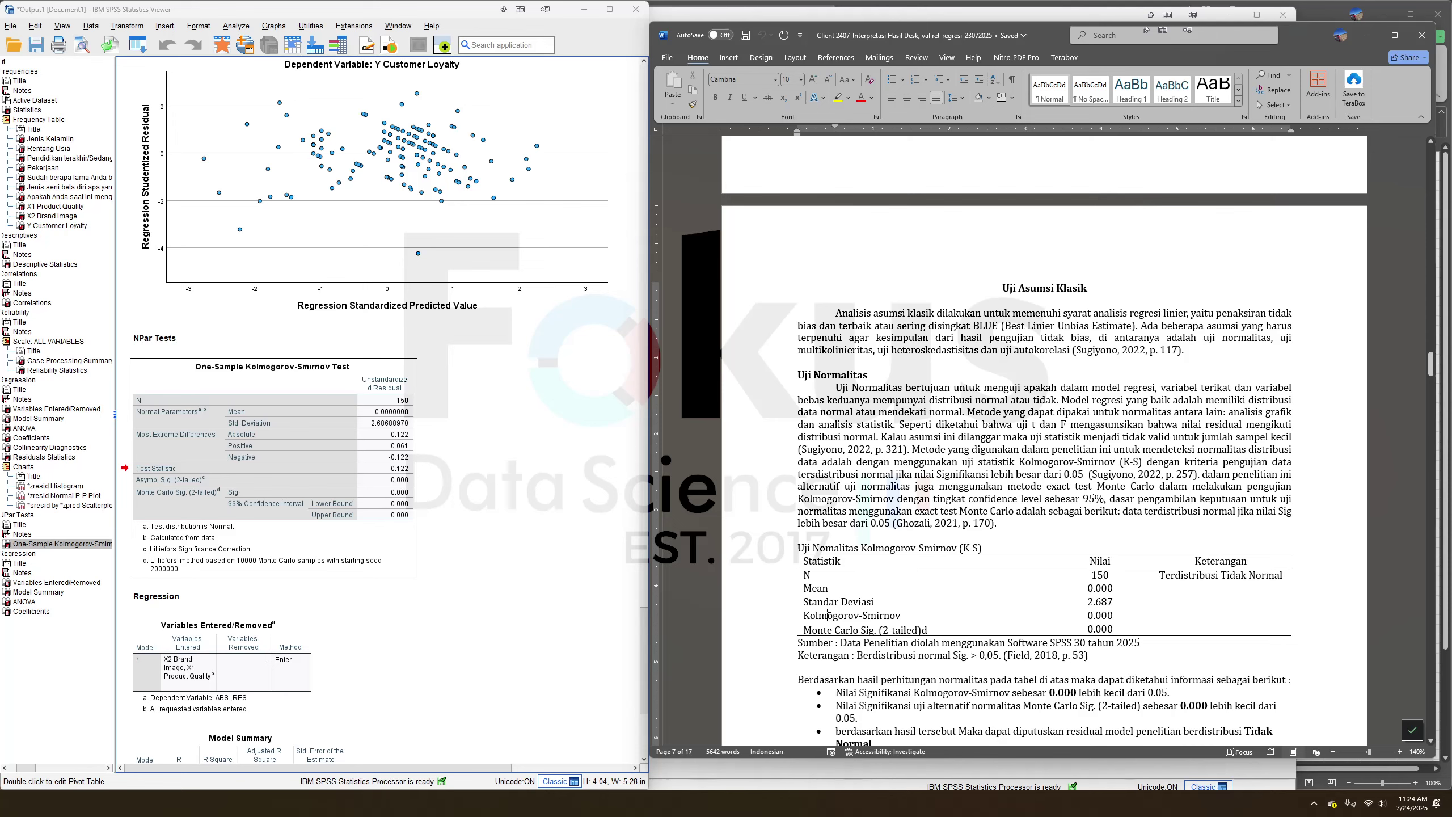
left_click(828, 616)
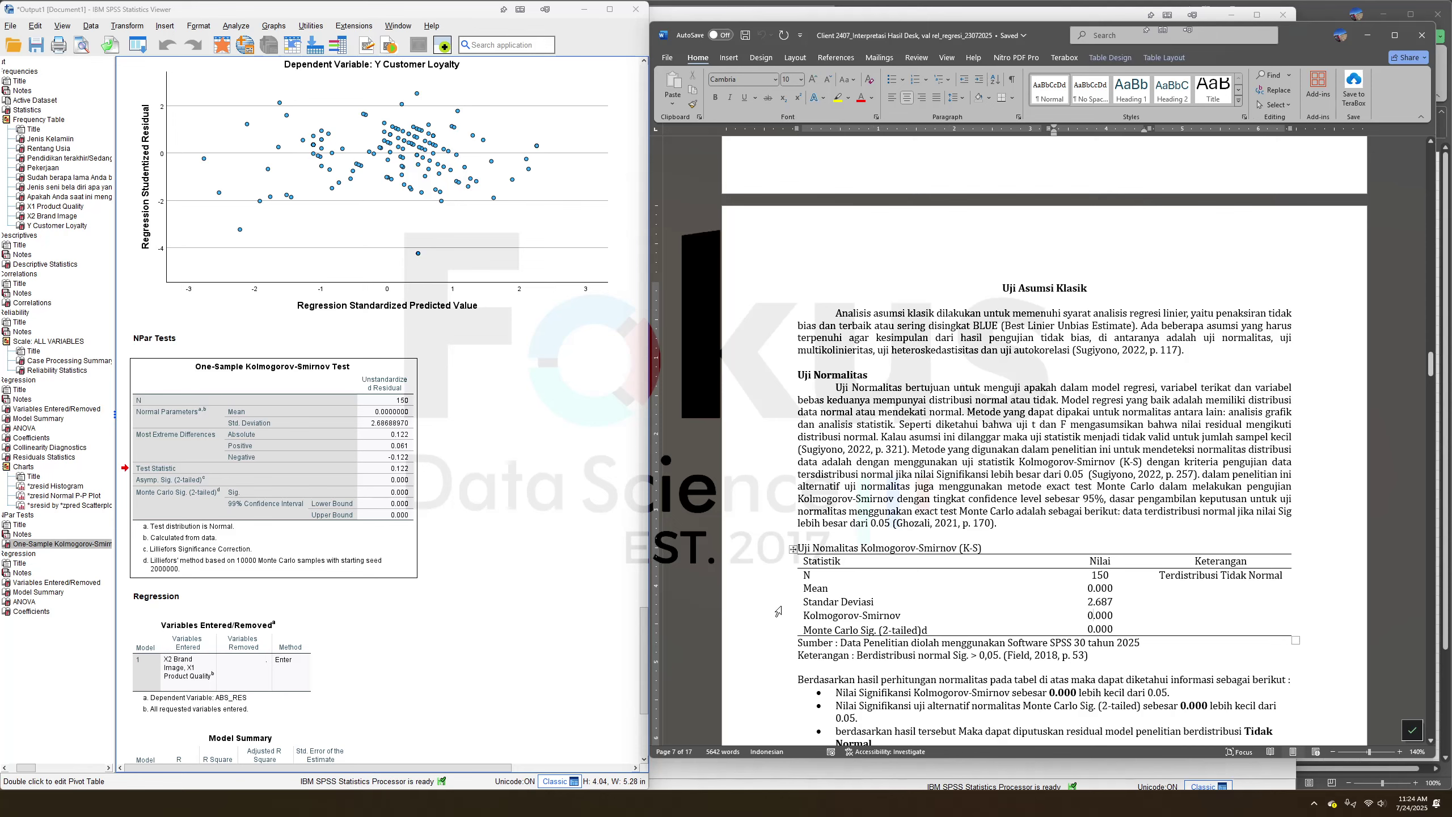
right_click(816, 615)
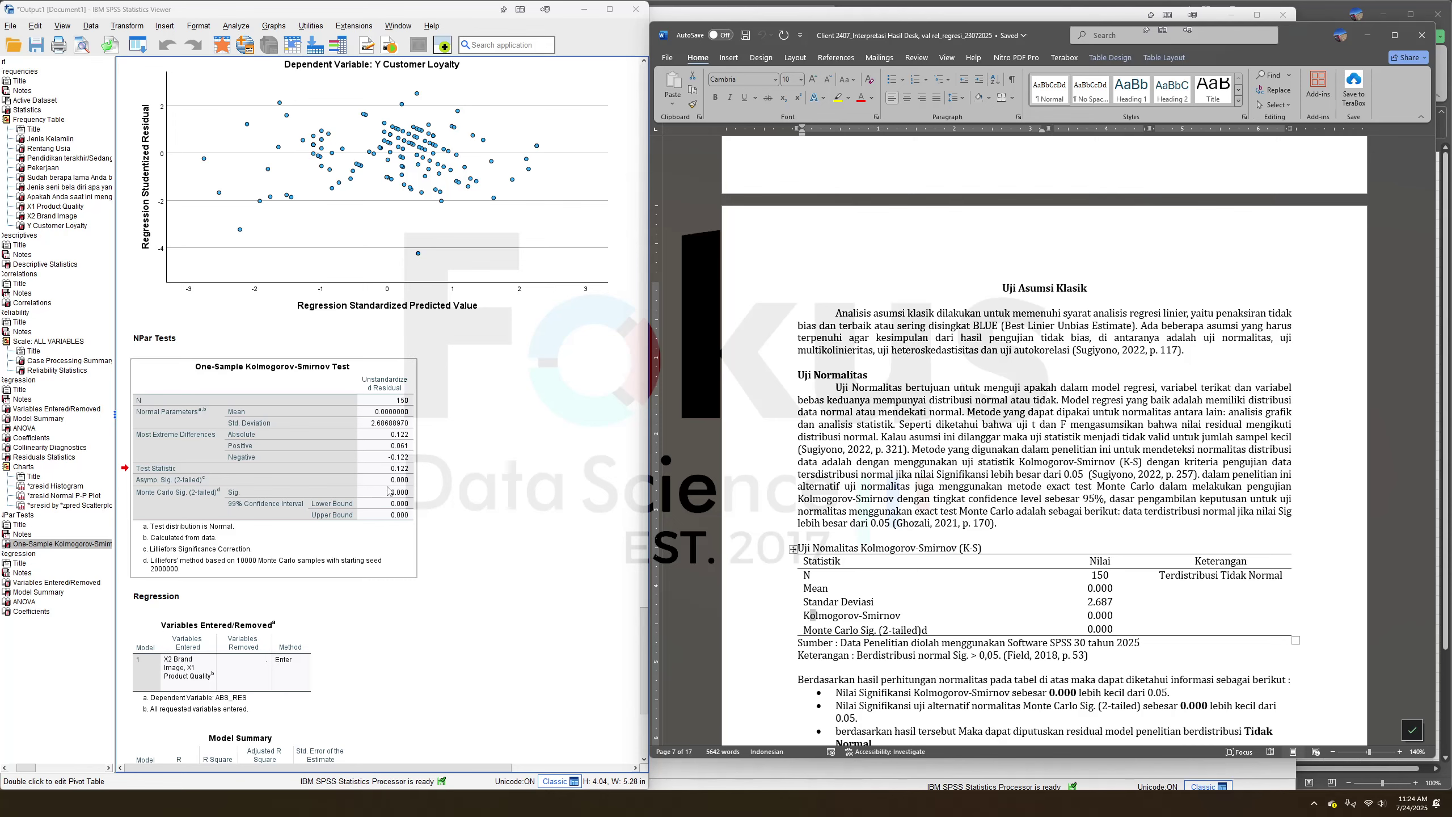
left_click(902, 616)
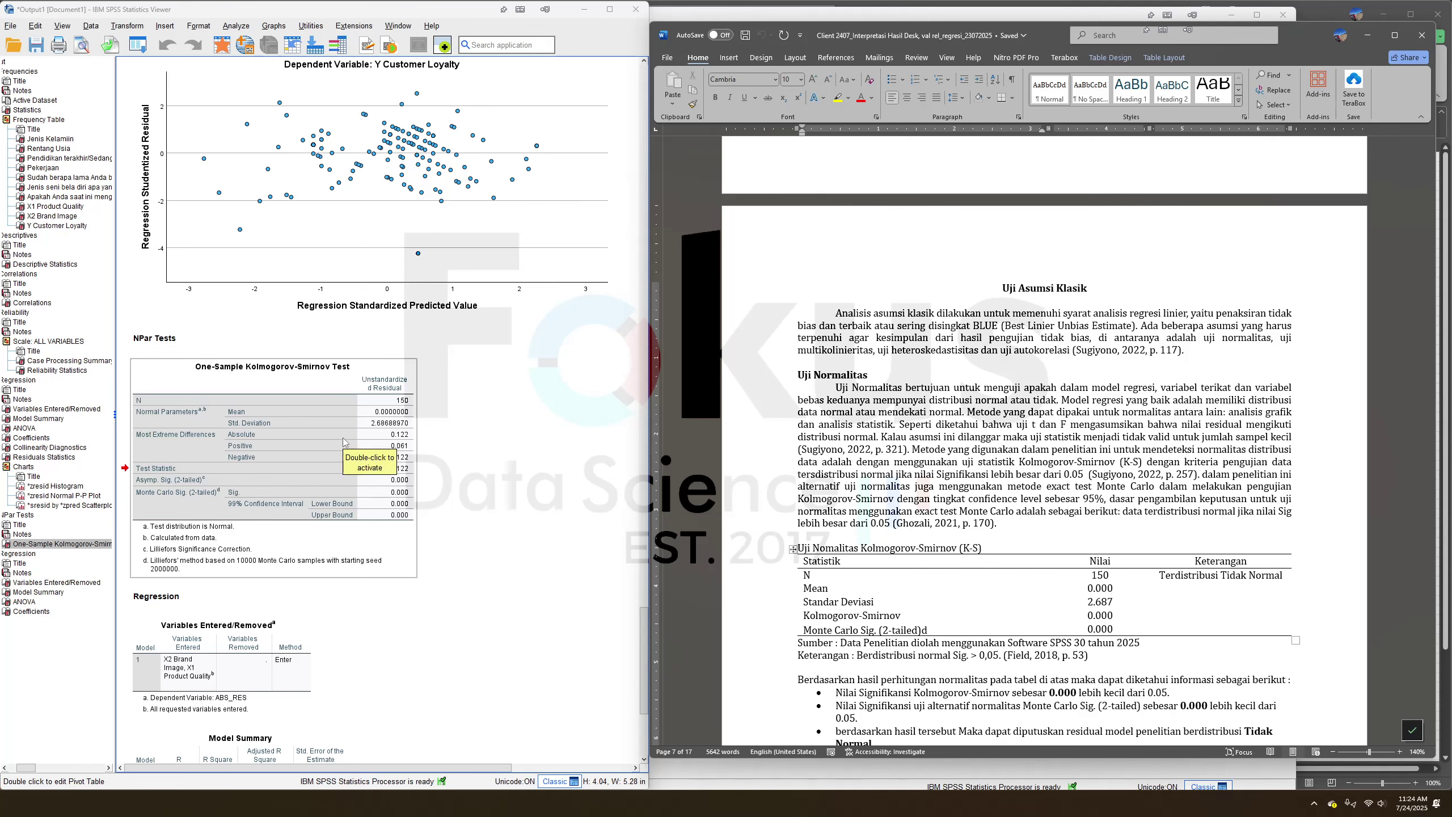
left_click(973, 653)
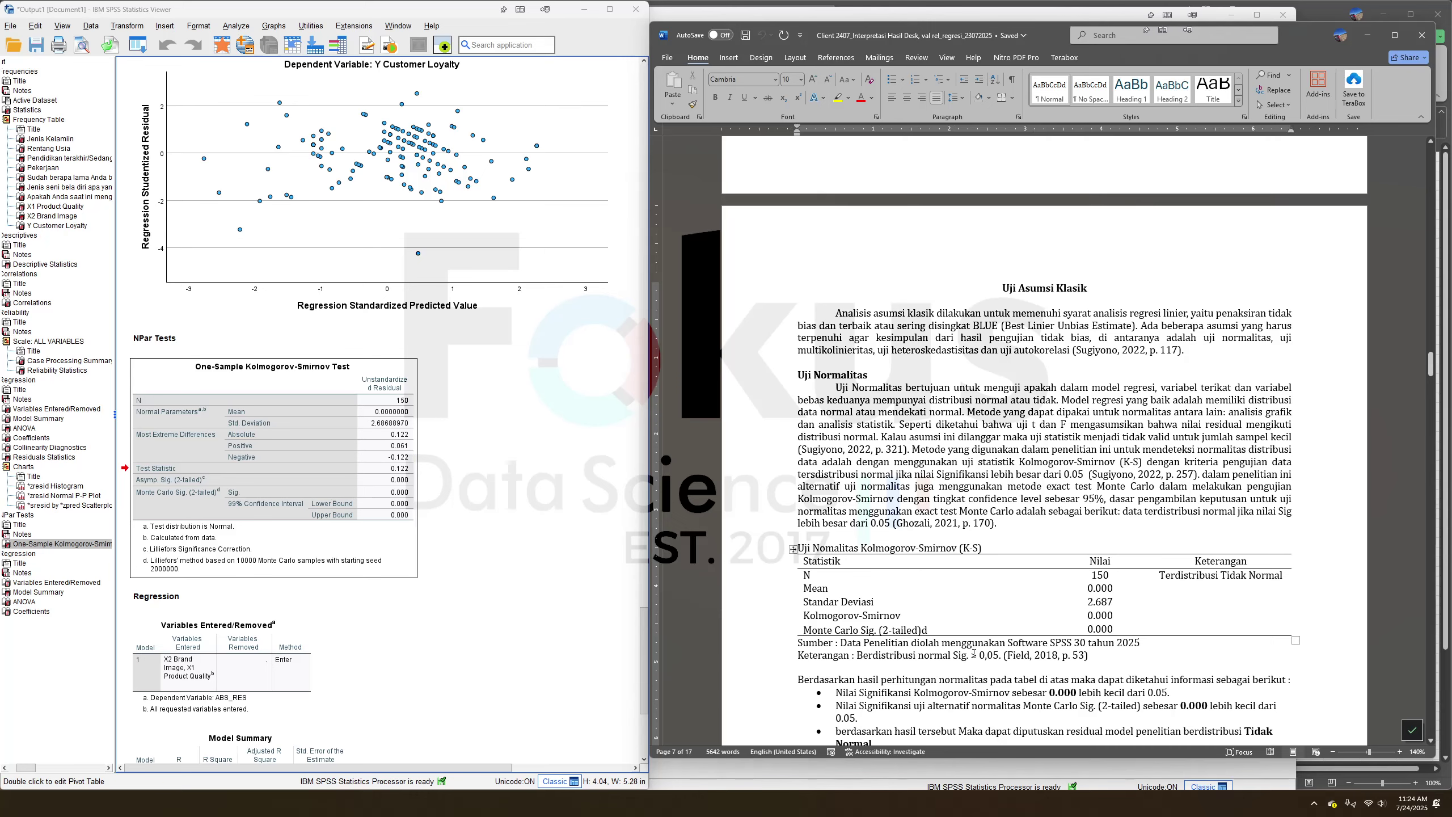
left_click(928, 630)
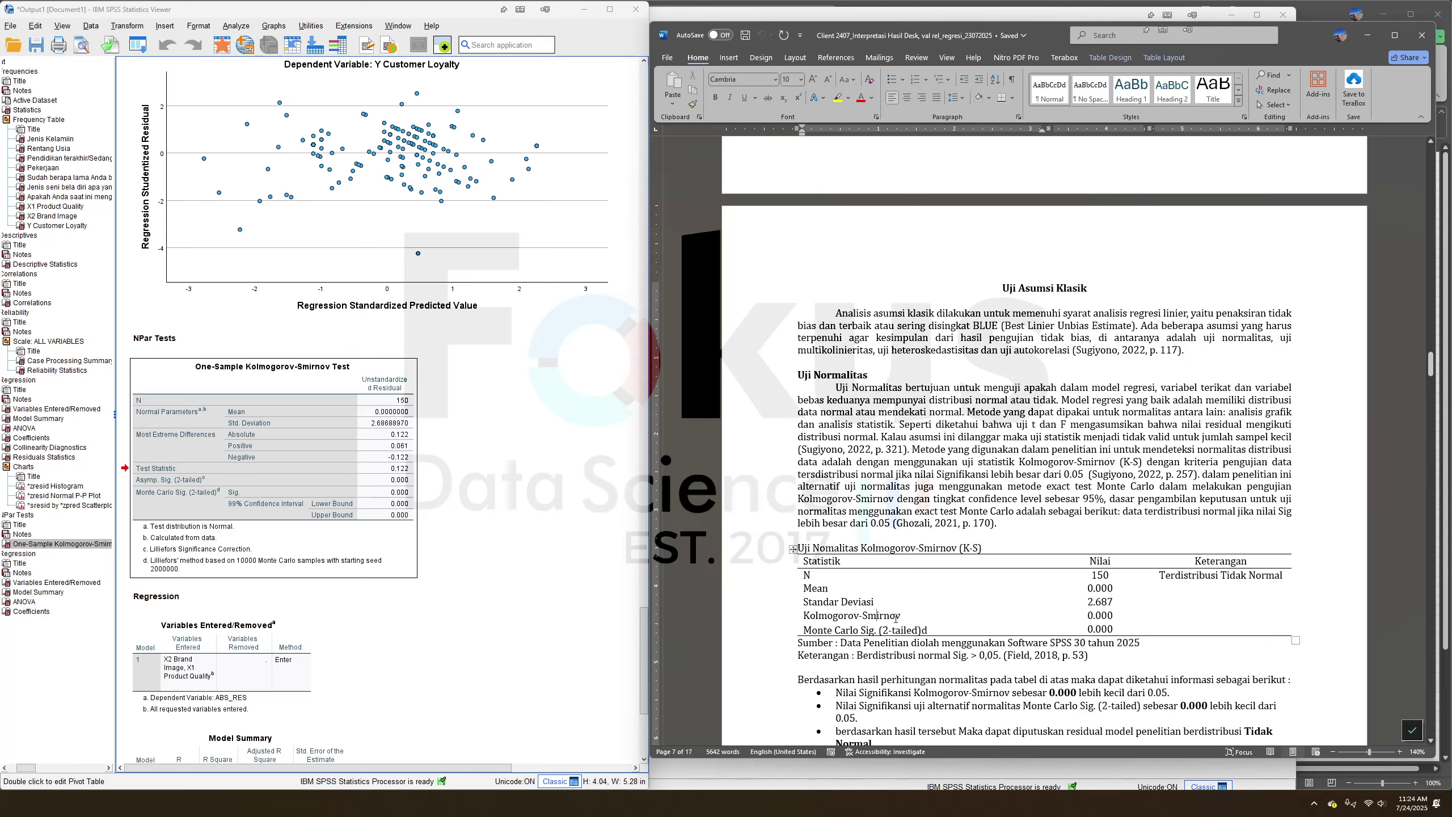
left_click_drag(1129, 610, 981, 618)
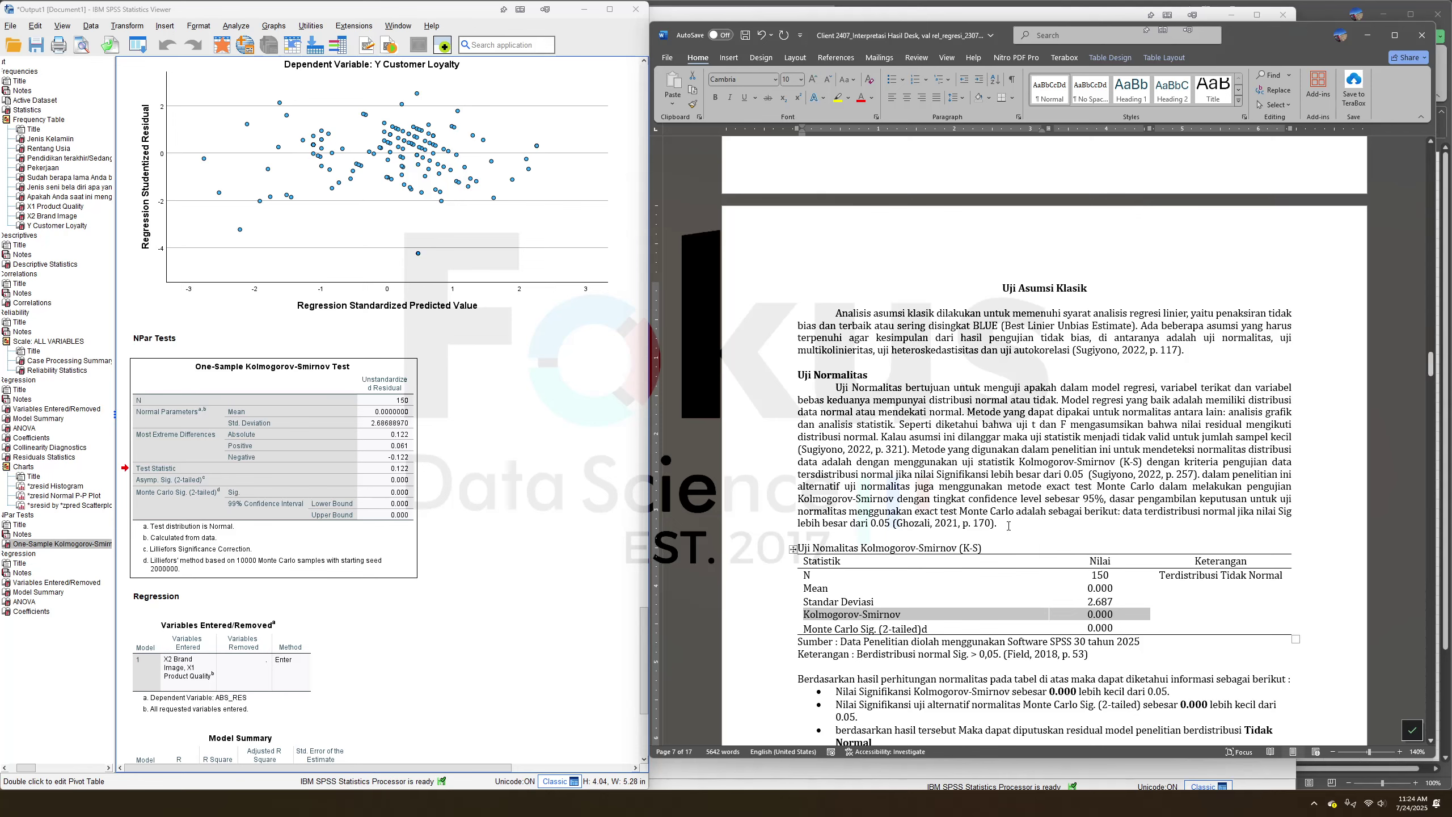
left_click_drag(996, 523, 852, 388)
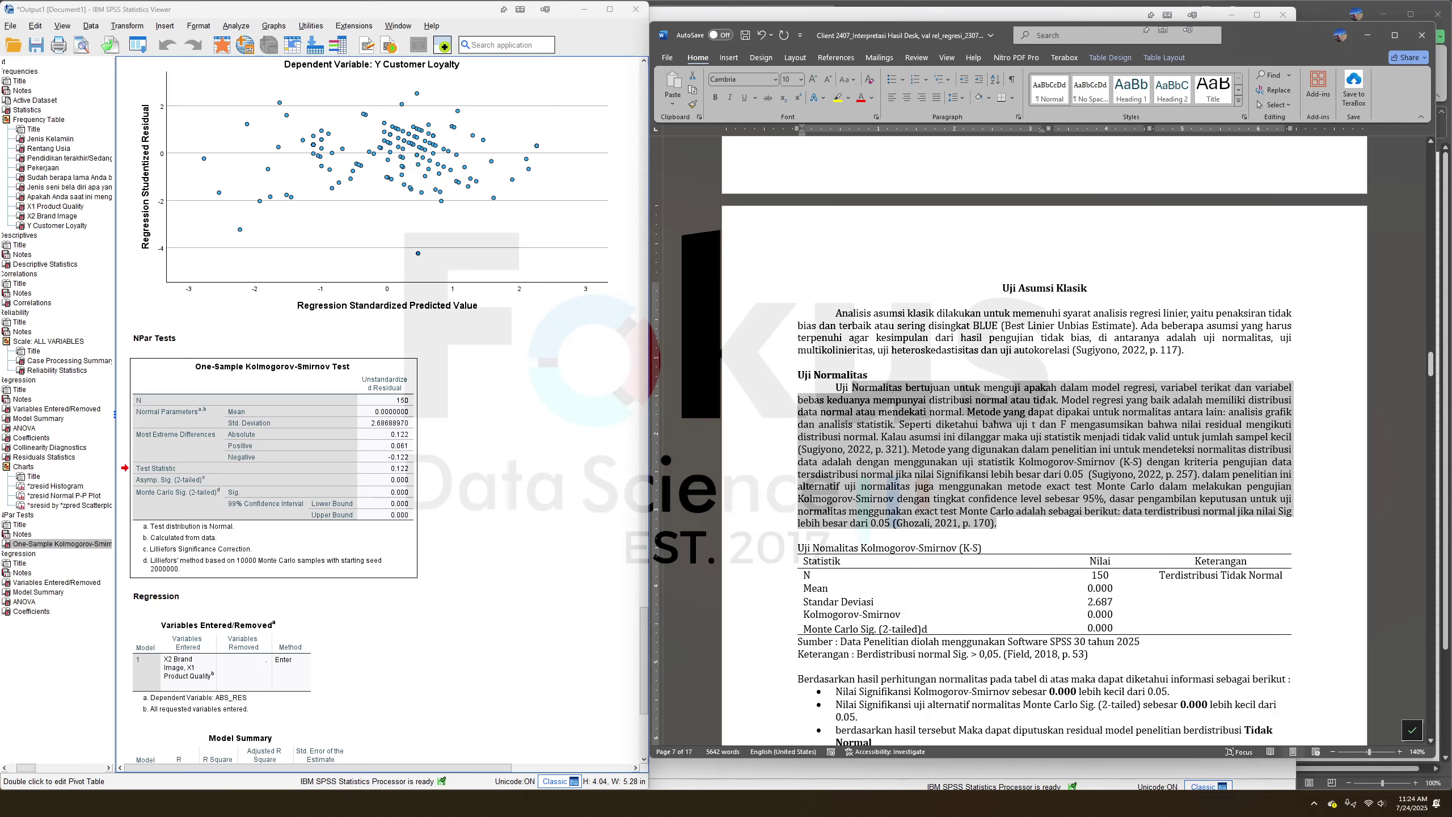
left_click(964, 449)
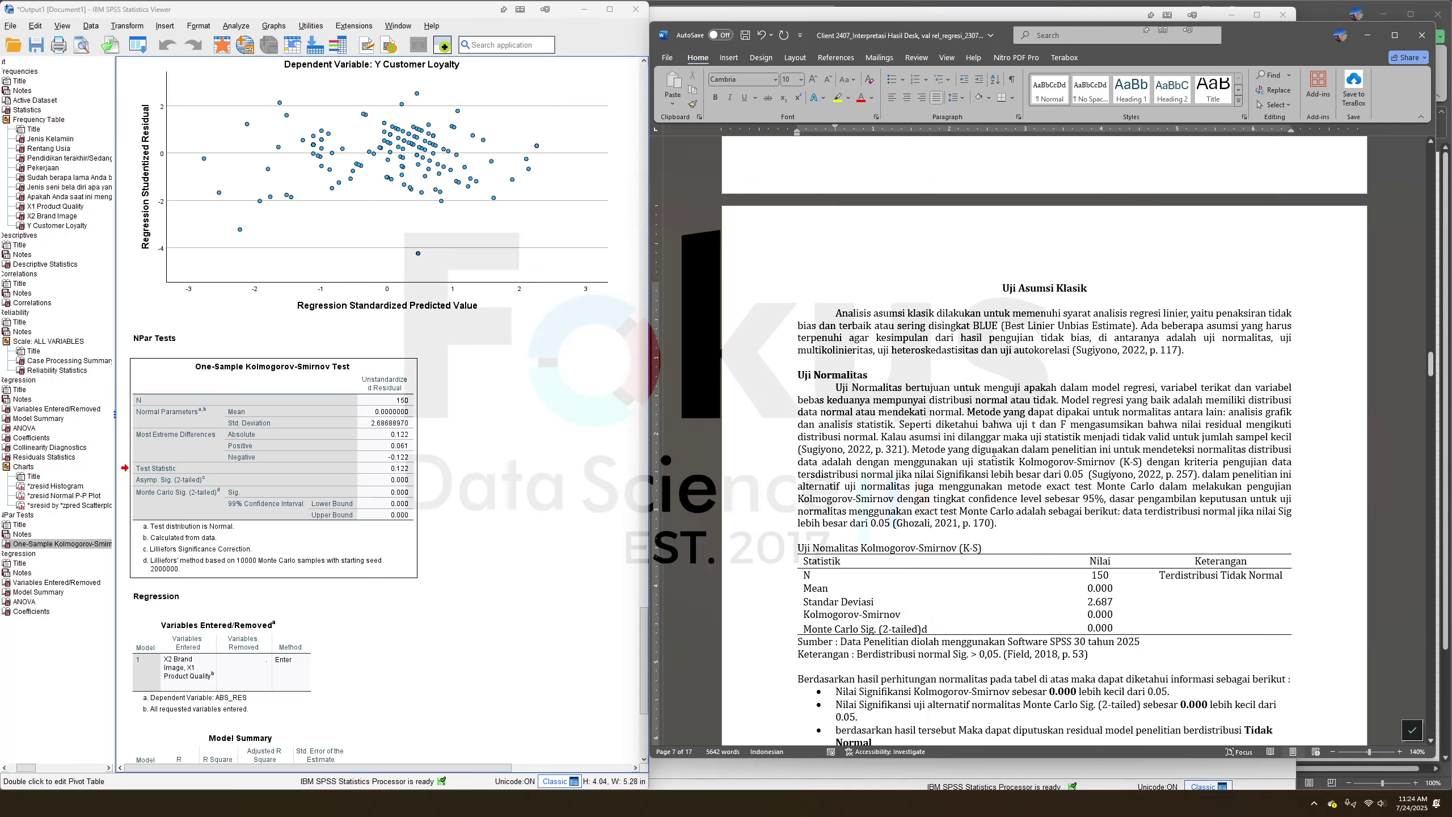
Review the cited normality criteria in the Uji Normalitas text and relate them to the Kolmogorov-Smirnov and Monte Carlo rows of its table.
left_click_drag(1008, 526, 950, 437)
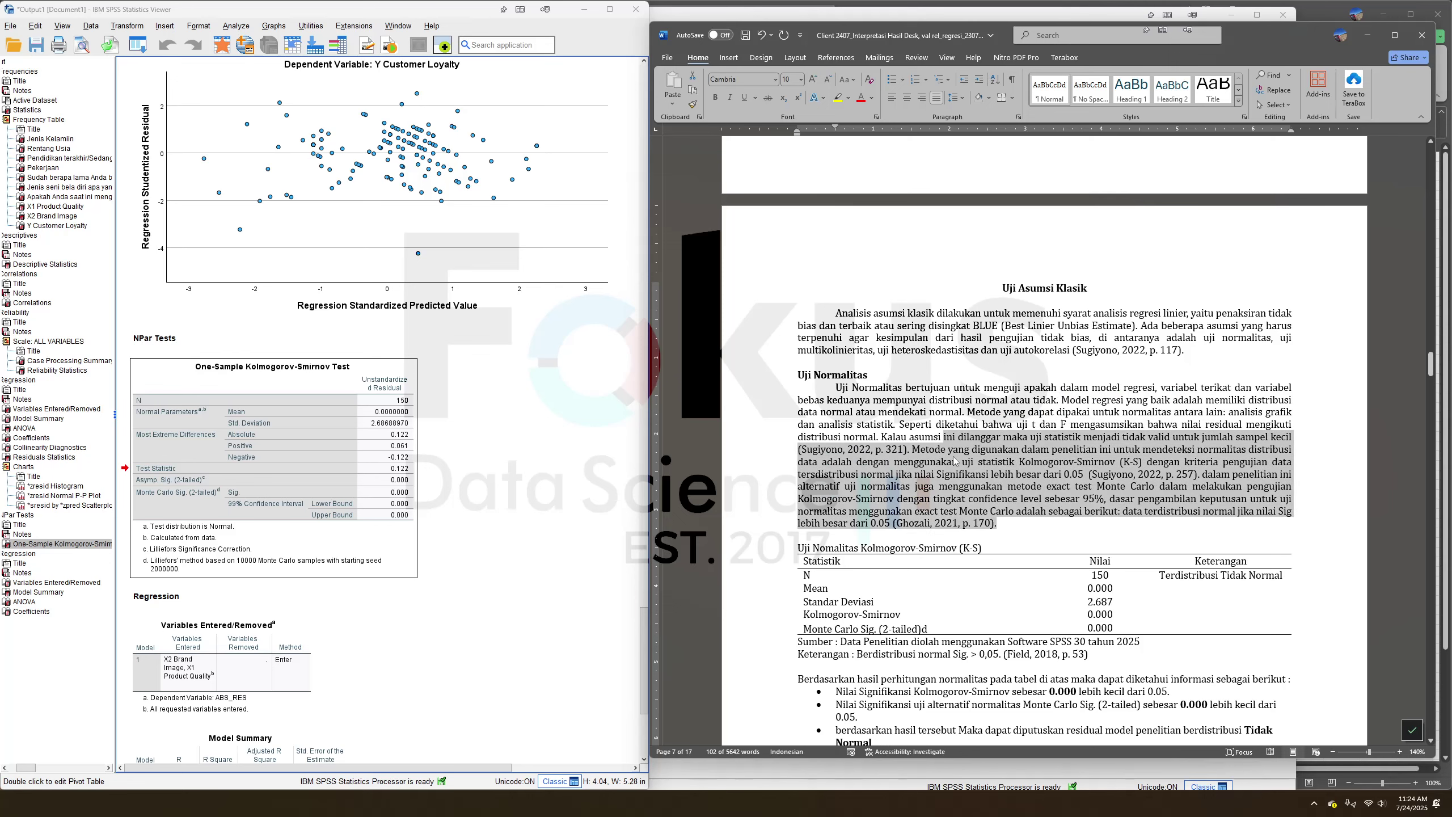
left_click(961, 461)
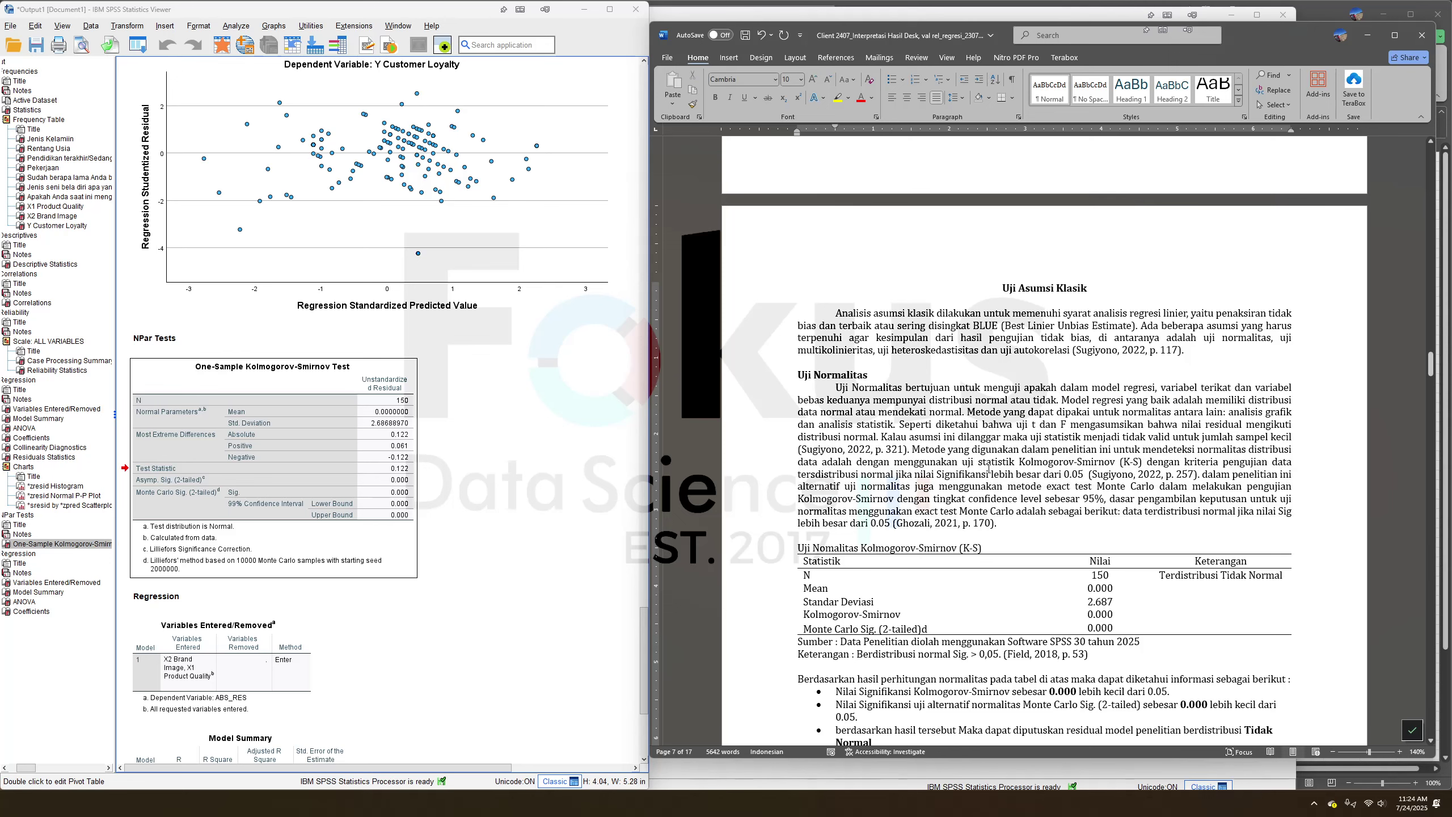
left_click_drag(1009, 524, 856, 389)
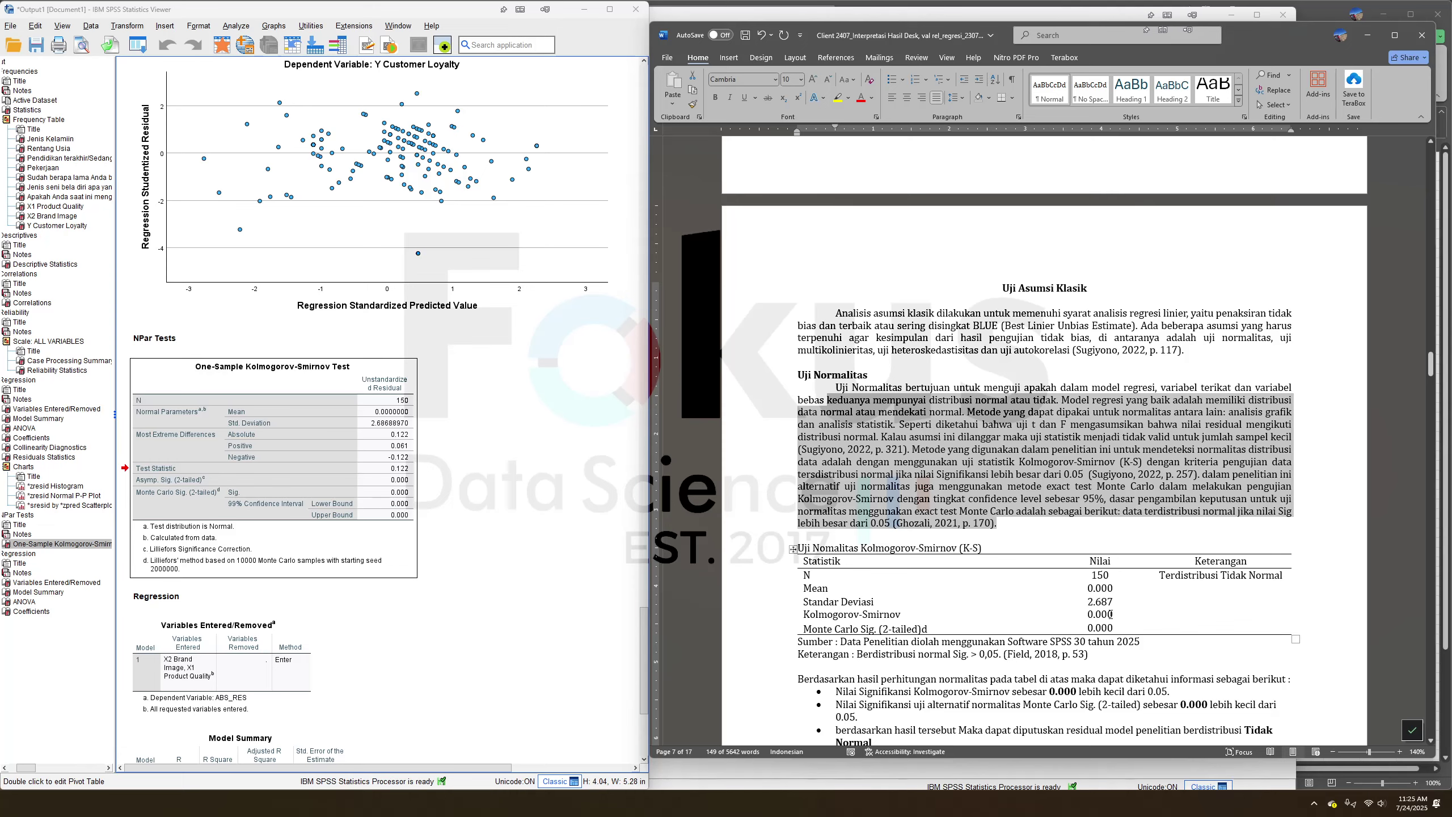
left_click(1035, 523)
scroll(1081, 553, "down", 2)
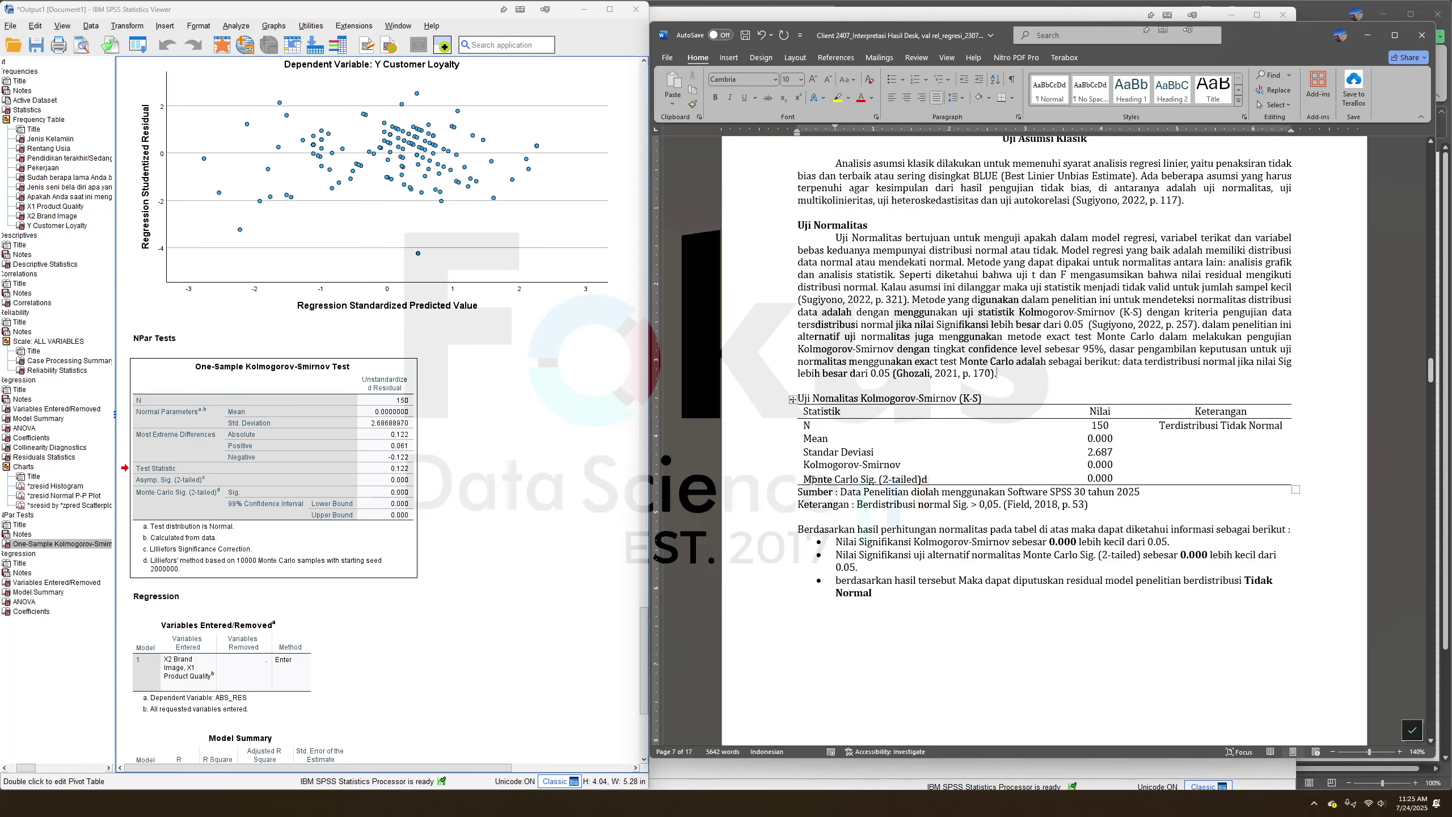
left_click_drag(803, 479, 861, 483)
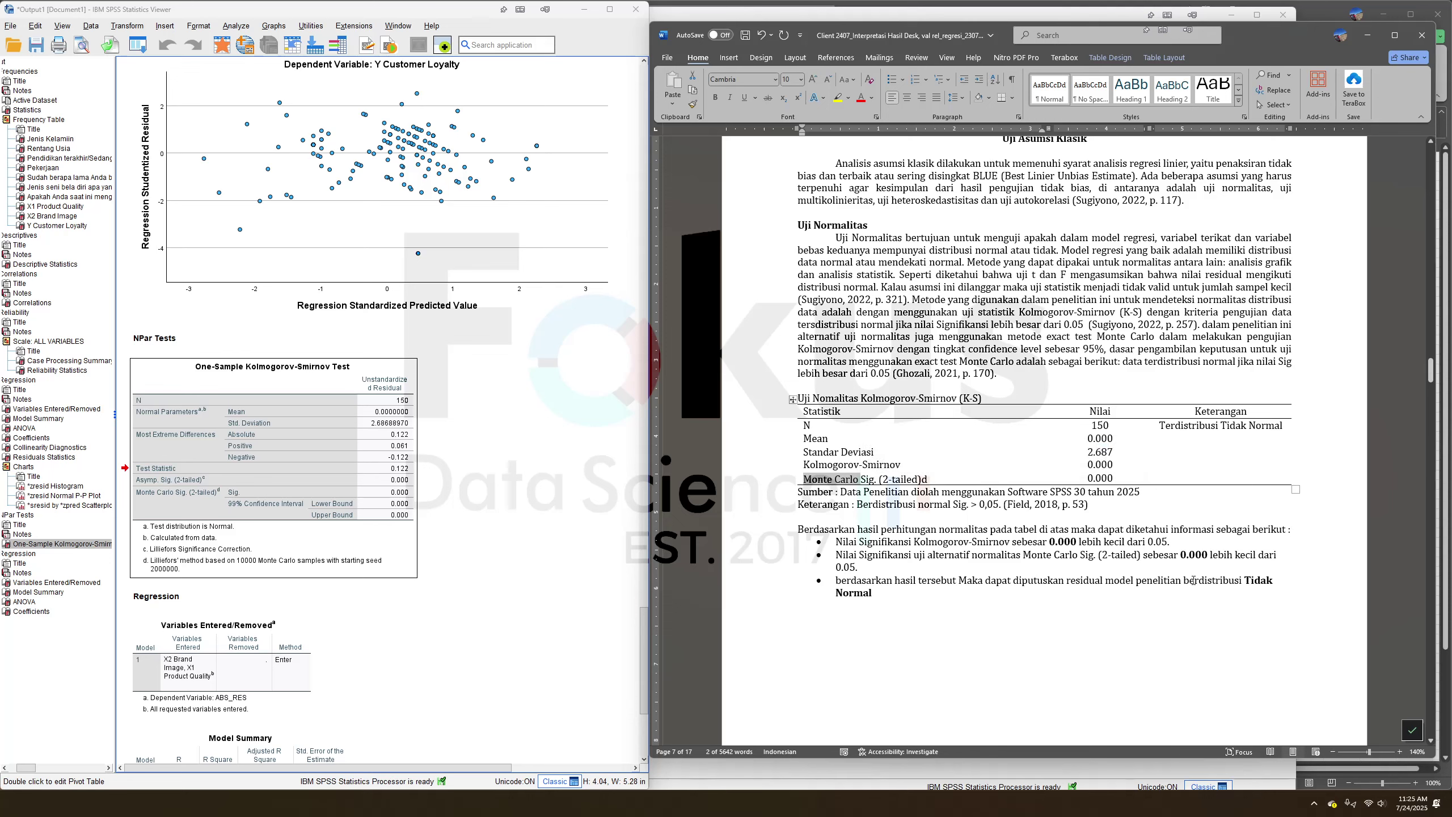
left_click(1101, 465, "shift")
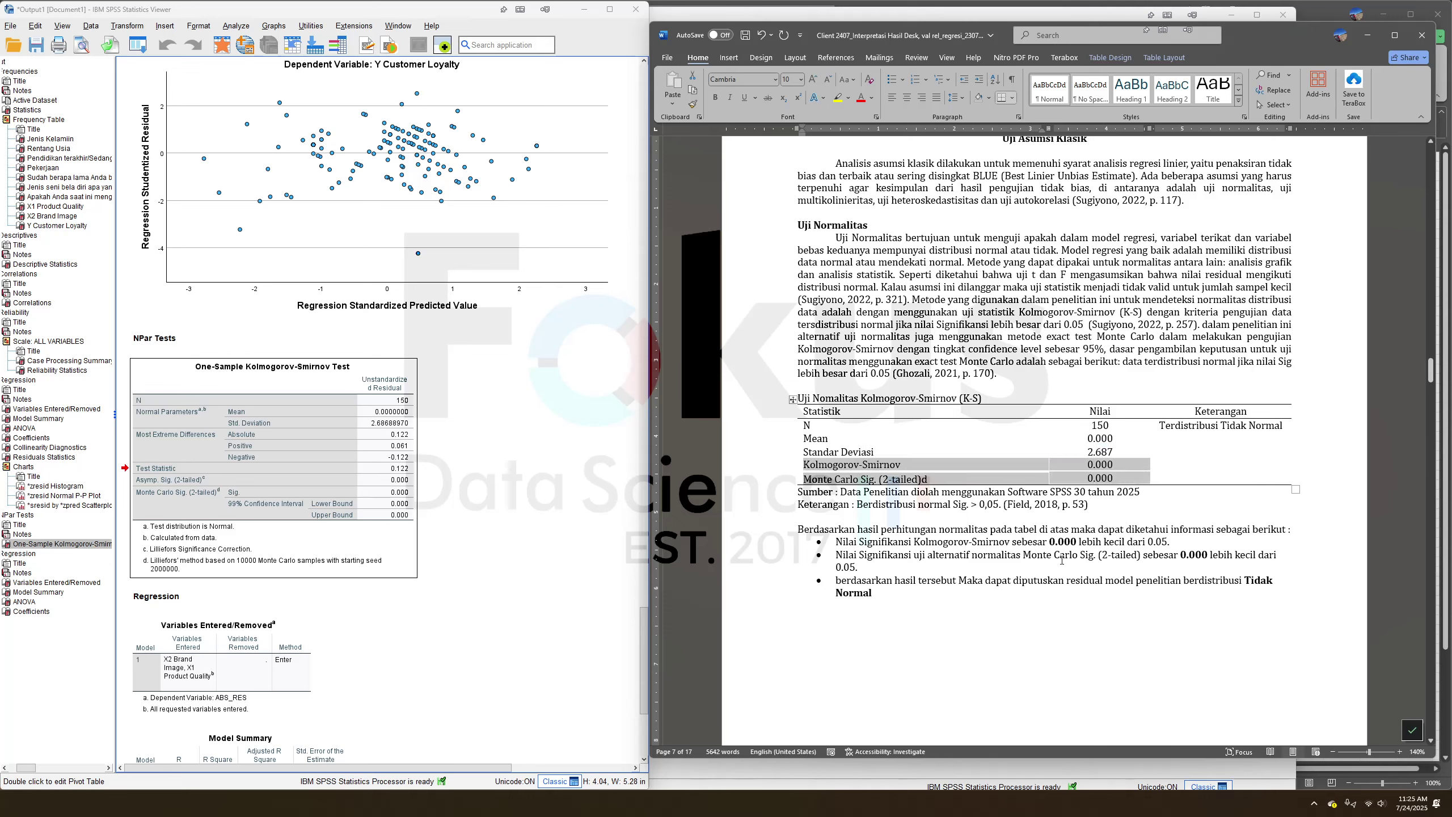
left_click_drag(822, 229, 890, 275)
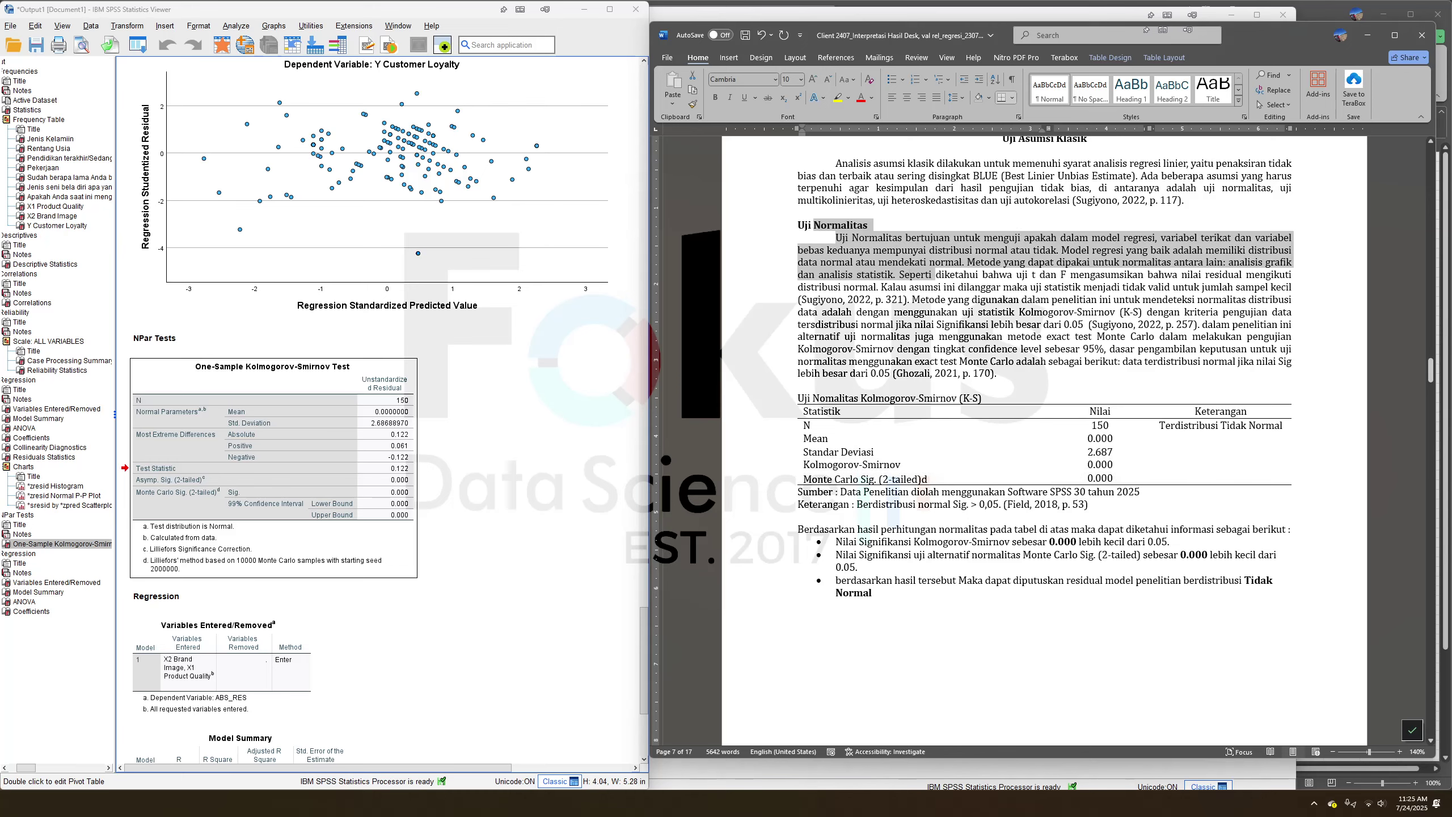
Examine the Uji Autokorelasi section of the Word document, including the DL, DU and 4-DU rows of its Durbin-Watson table.
scroll(931, 422, "down", 5)
scroll(931, 421, "down", 6)
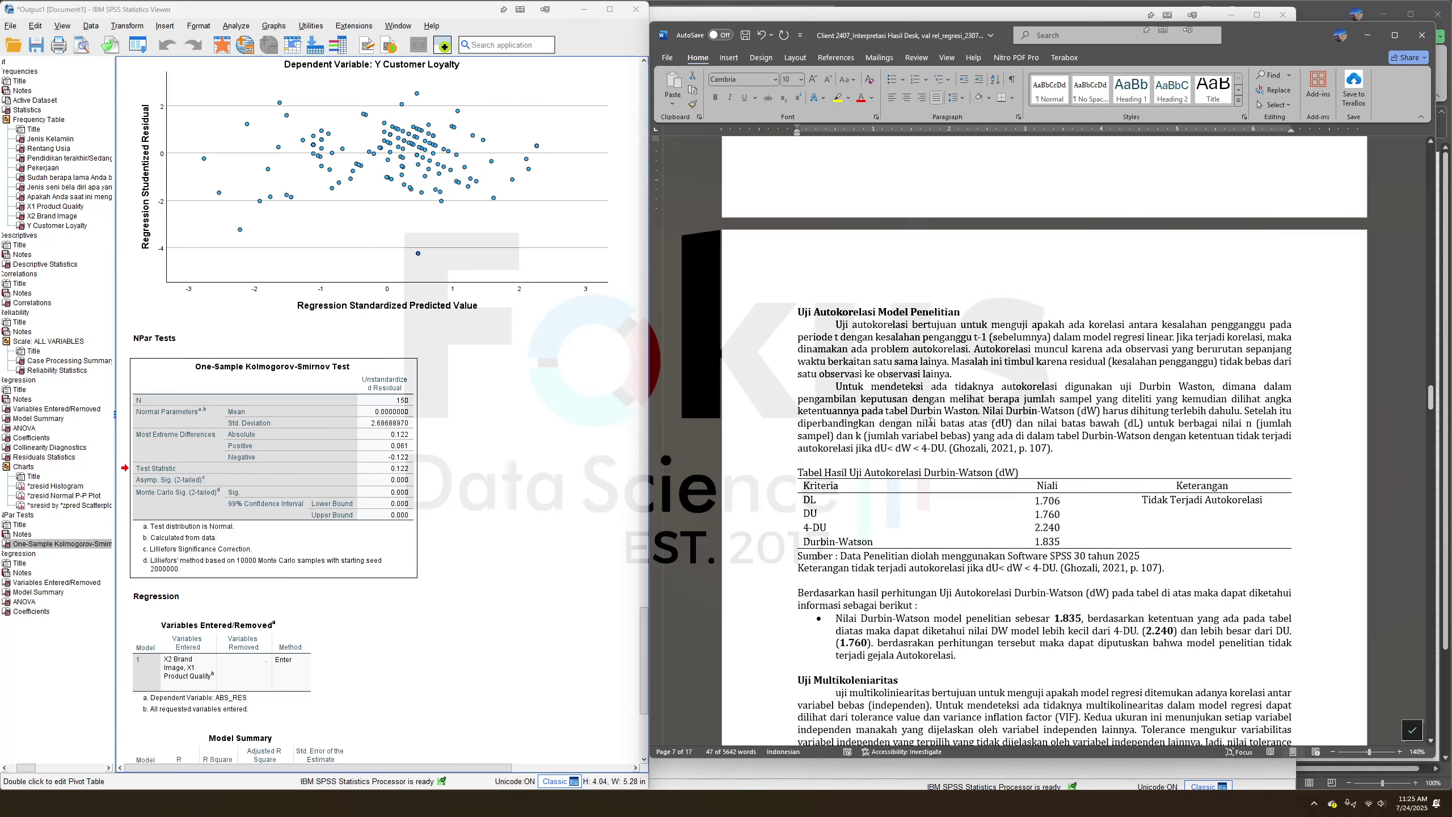
left_click_drag(825, 317, 915, 338)
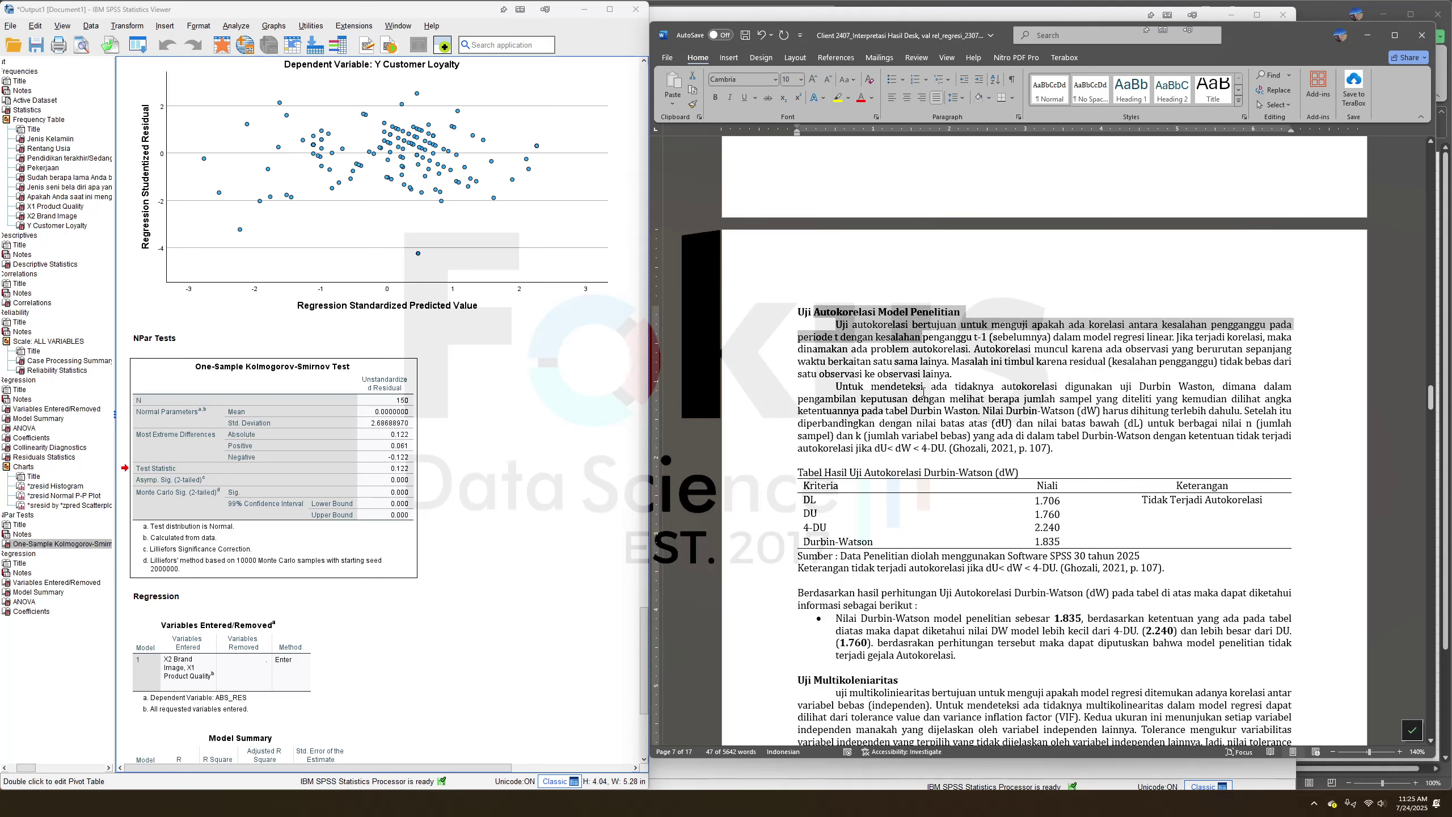
left_click(951, 448)
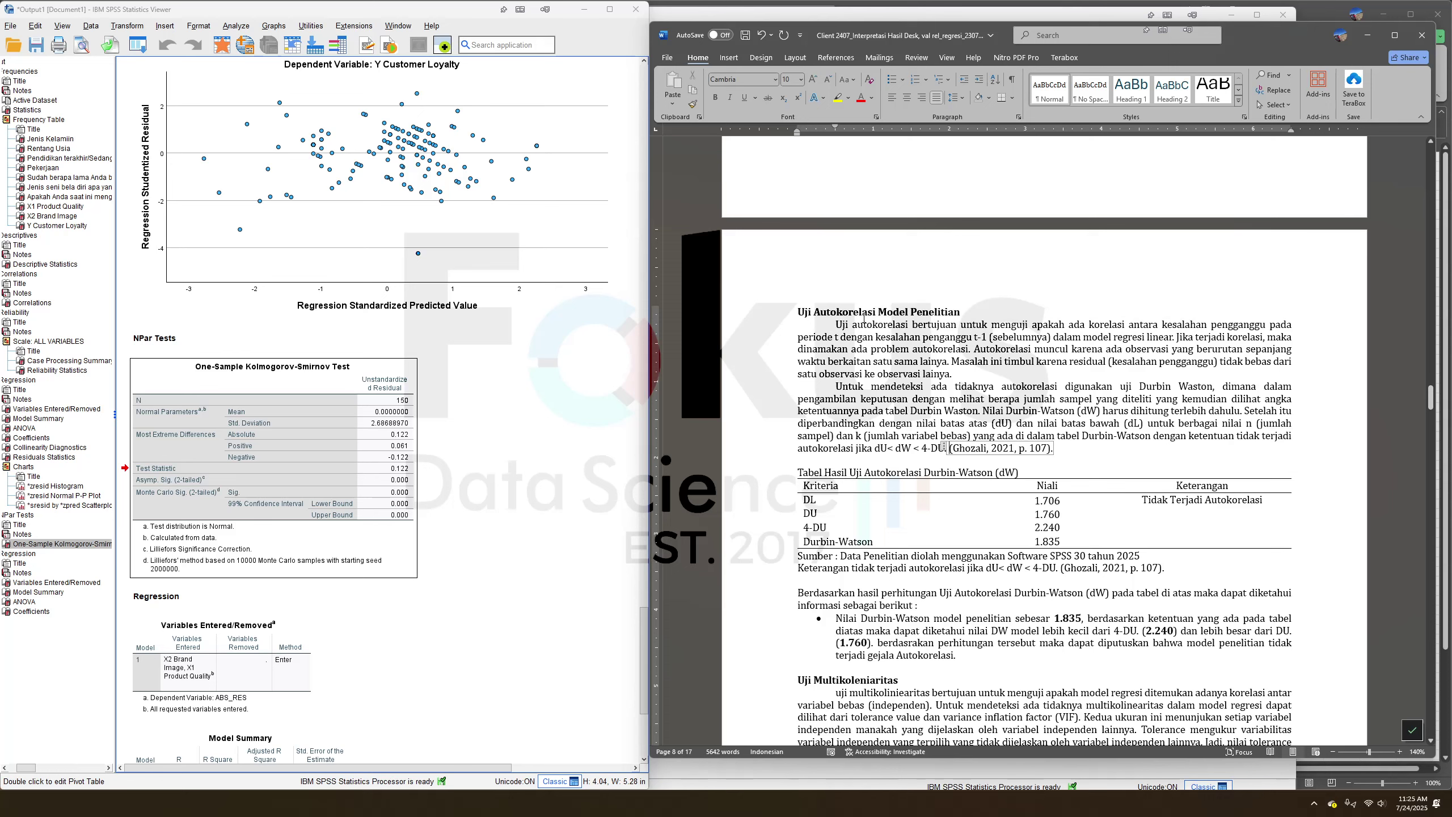
left_click(888, 361)
double_click(808, 499)
left_click(806, 514)
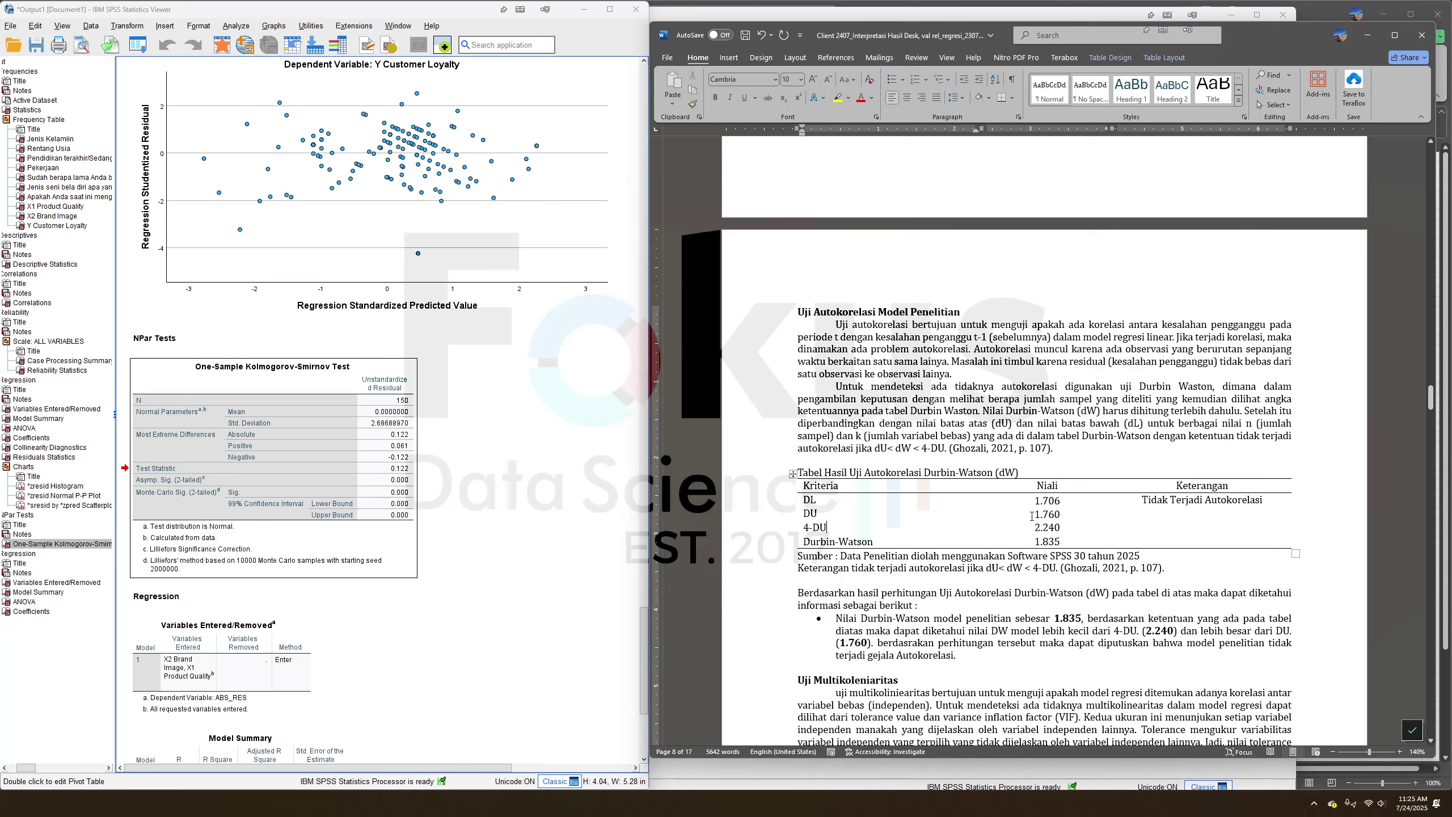
left_click_drag(1033, 515, 1060, 515)
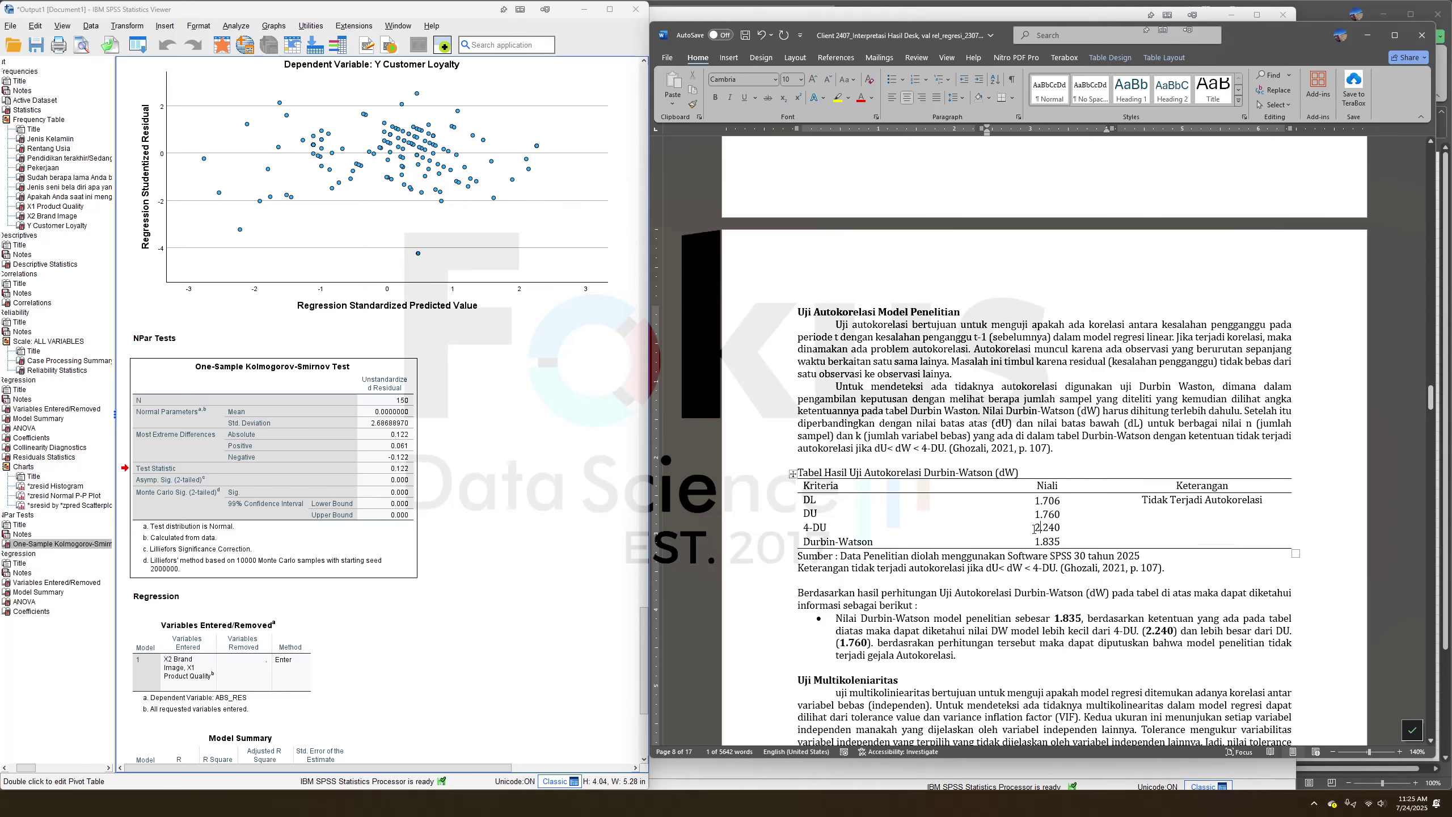
left_click_drag(1034, 527, 1058, 530)
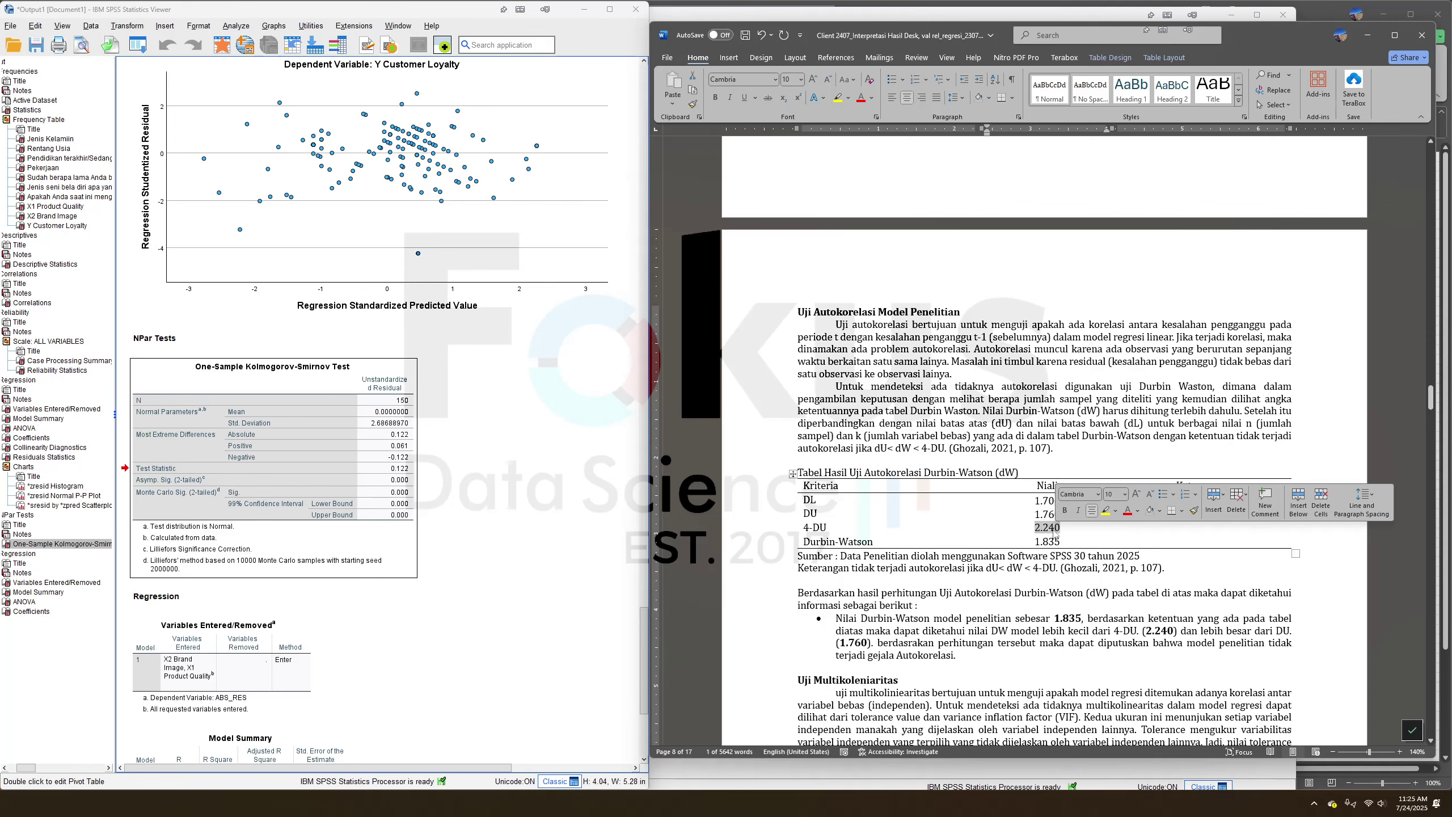
Switch to the Excel workbook and look up the highlighted DL and DU values for n = 150 in the Durbin-Watson table picture.
left_click(542, 803)
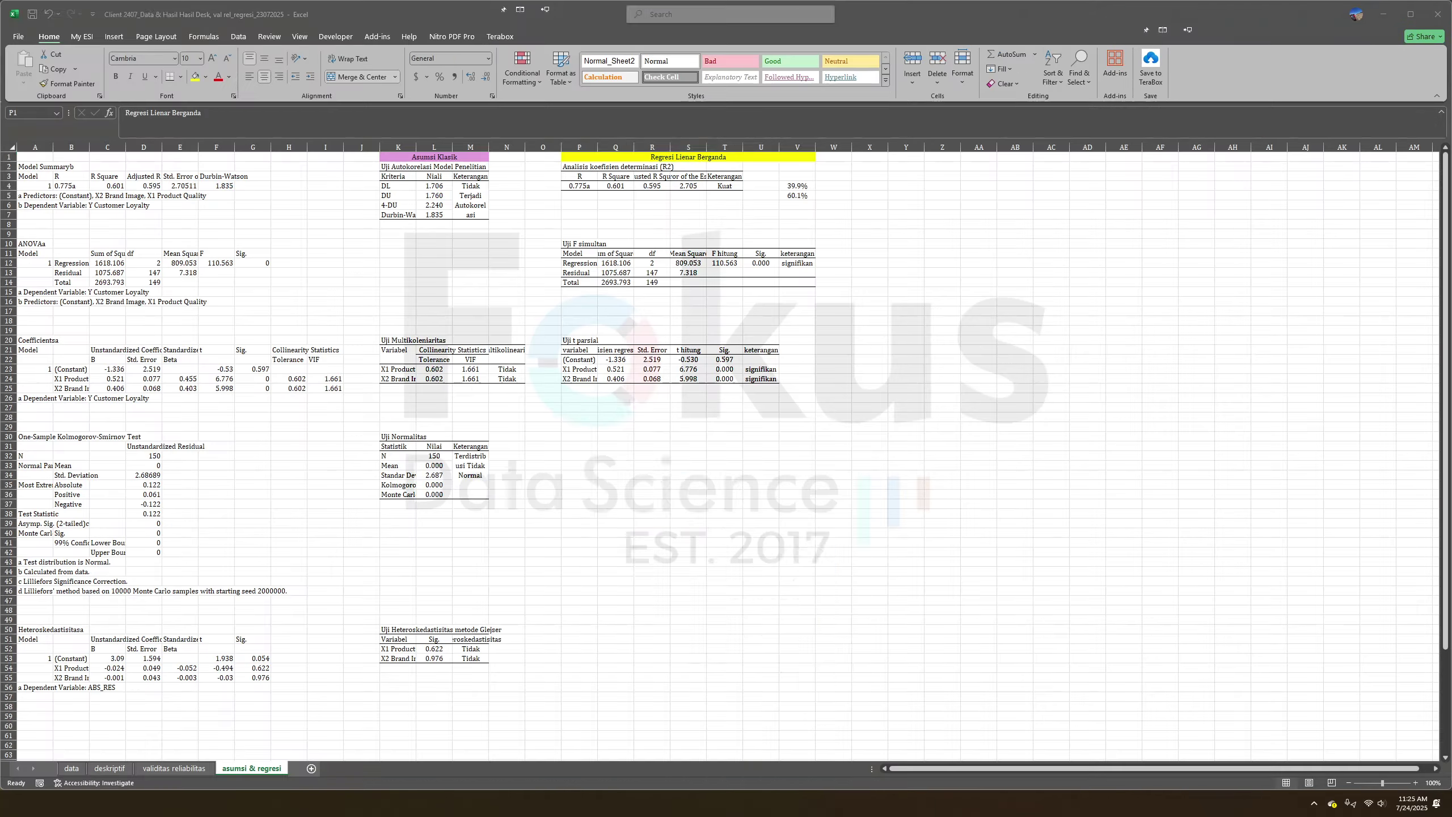
left_click(691, 694)
scroll(725, 672, "down", 8)
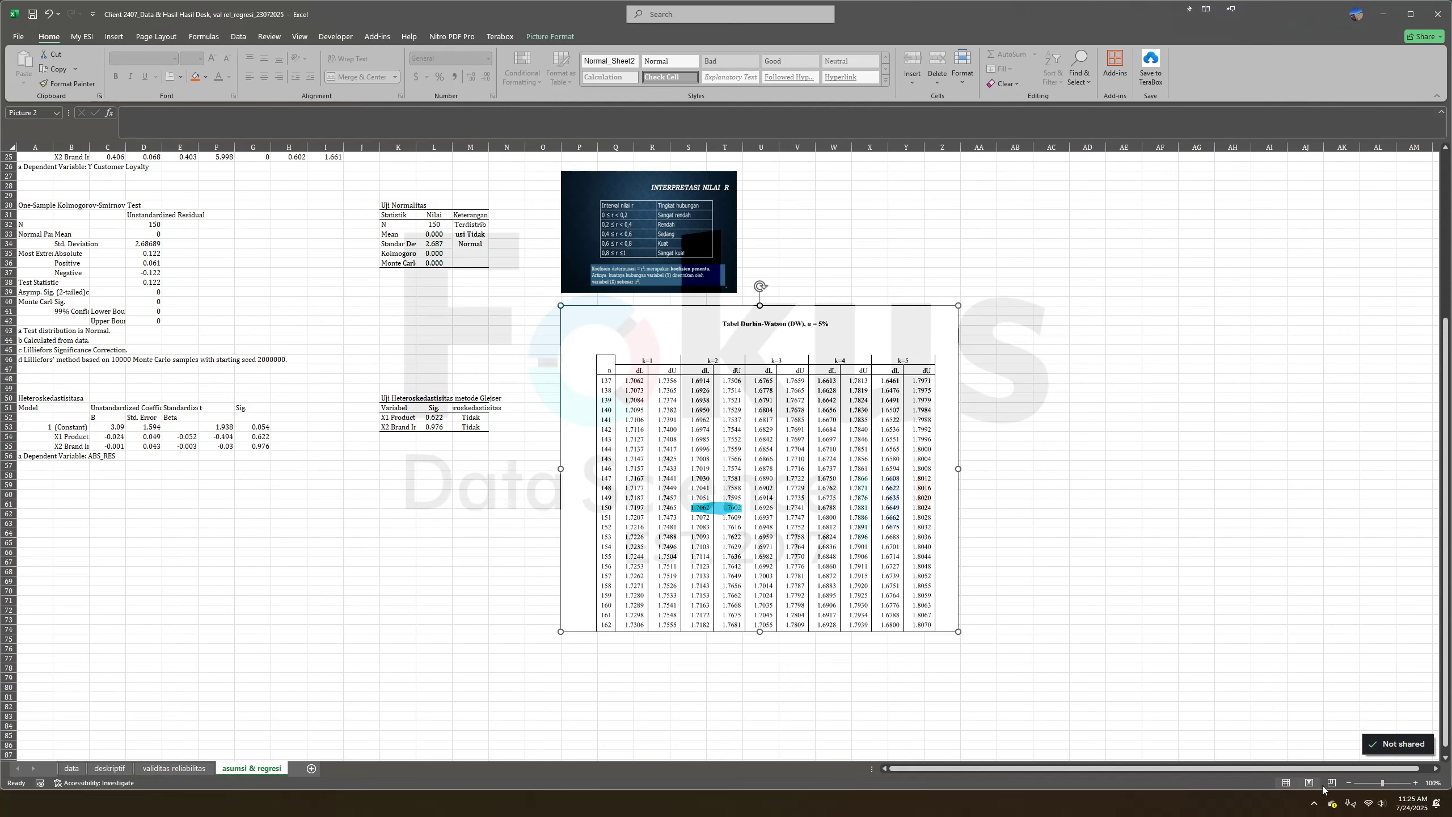
left_click_drag(1383, 784, 1385, 784)
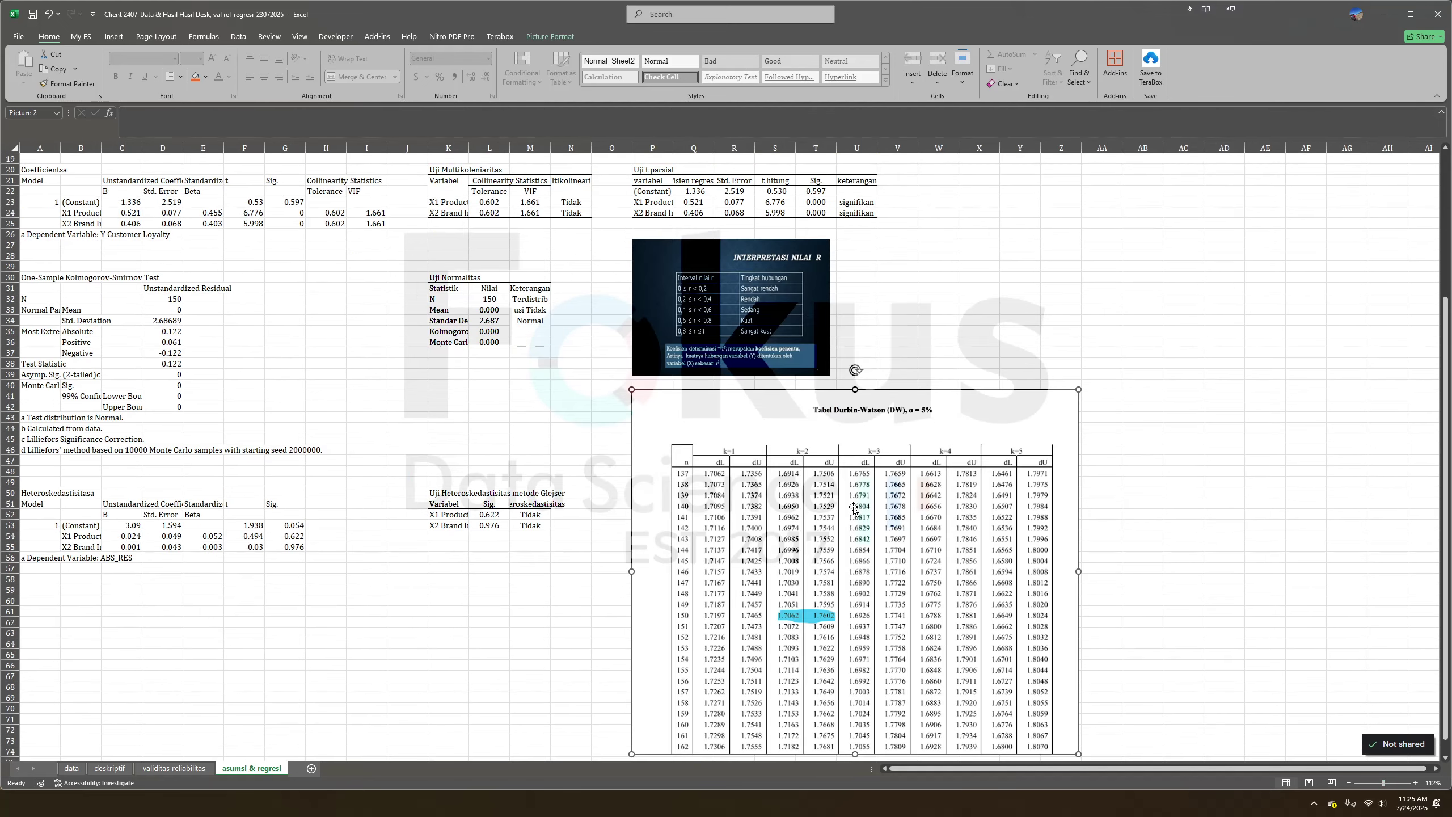
left_click(444, 541)
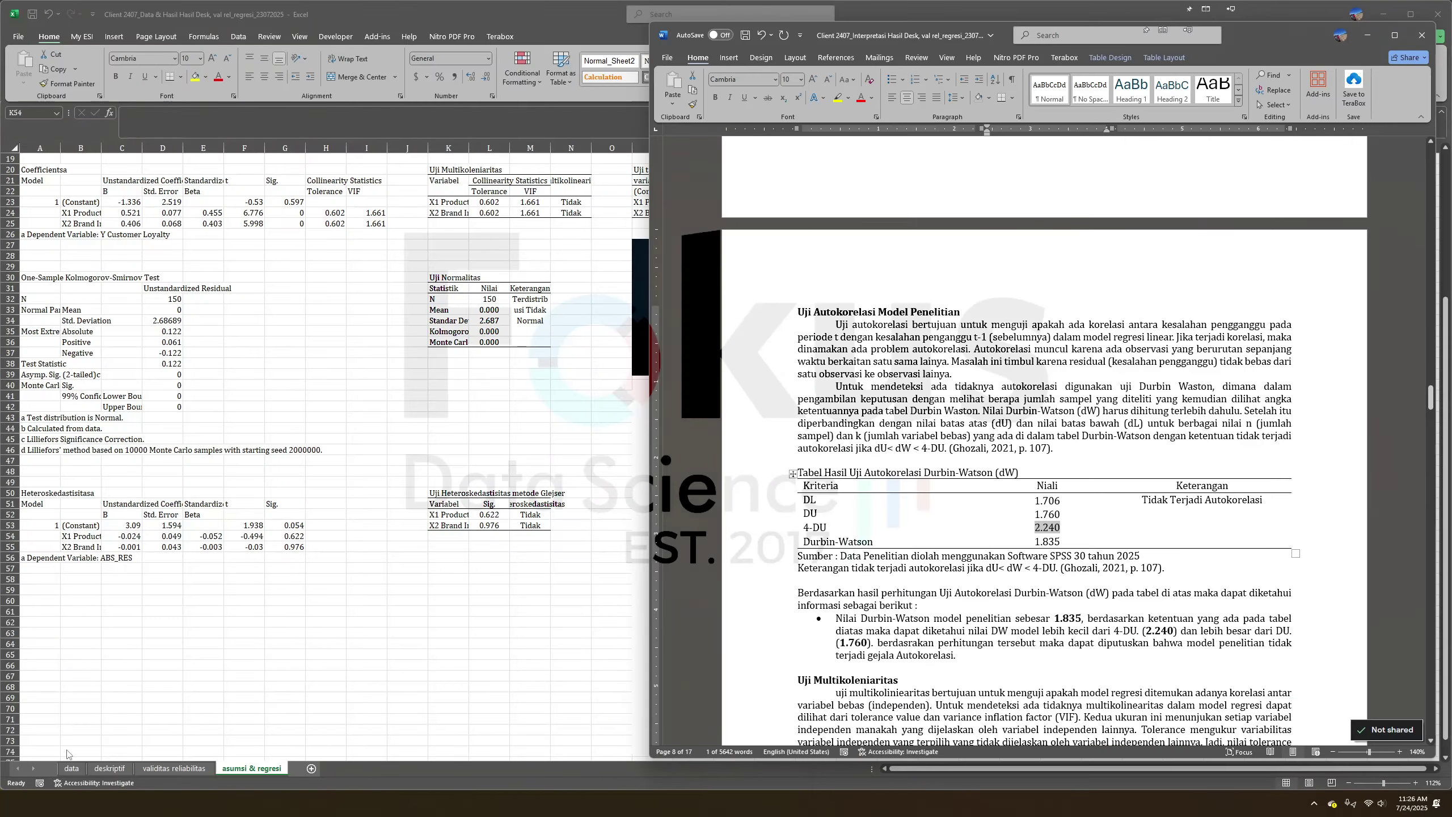
Compare the Durbin-Watson row of the Word autocorrelation table with the Durbin-Watson statistic in the SPSS regression Model Summary.
left_click(881, 556)
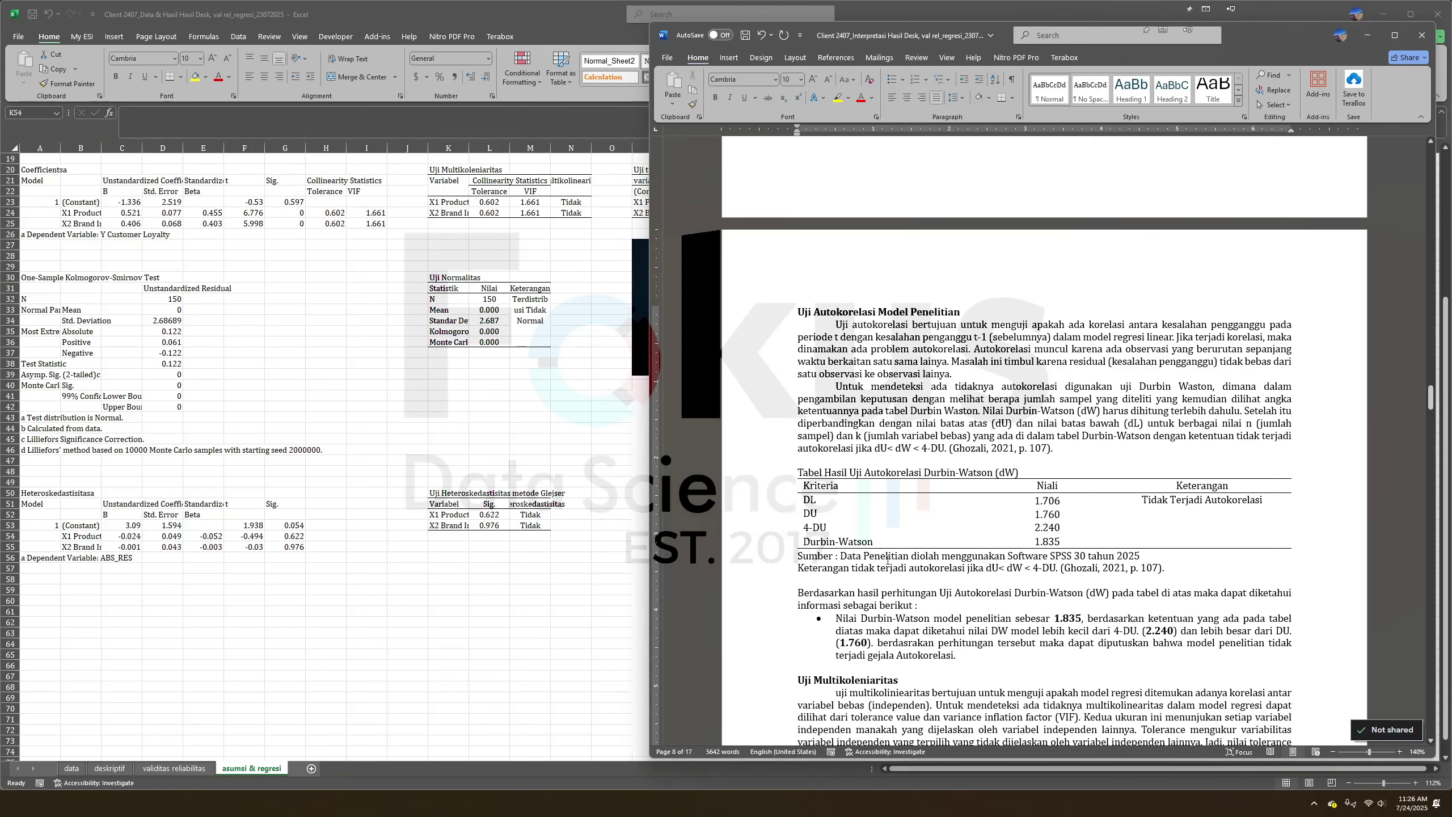
left_click_drag(804, 541, 1064, 542)
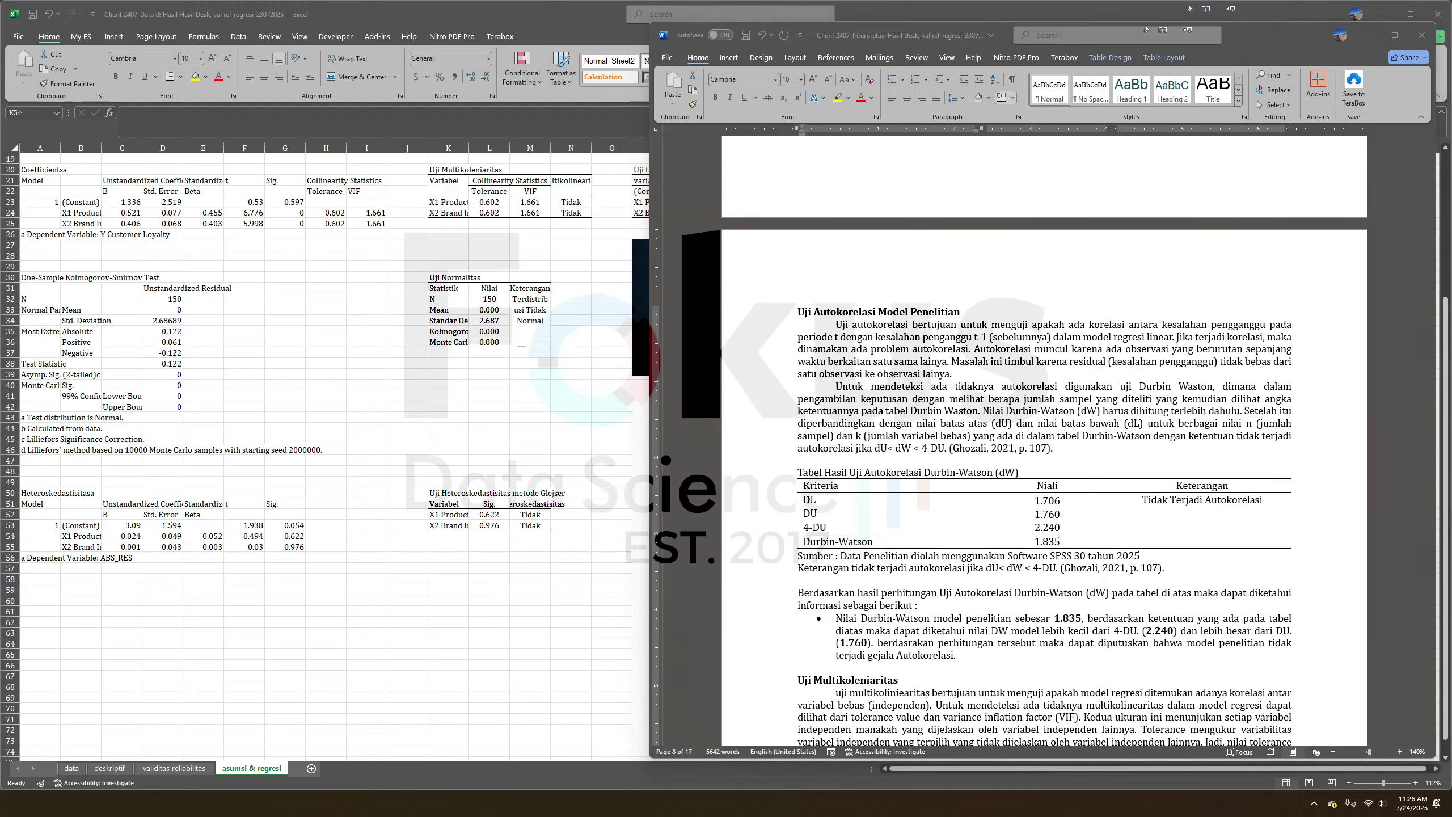
key("alt+Tab")
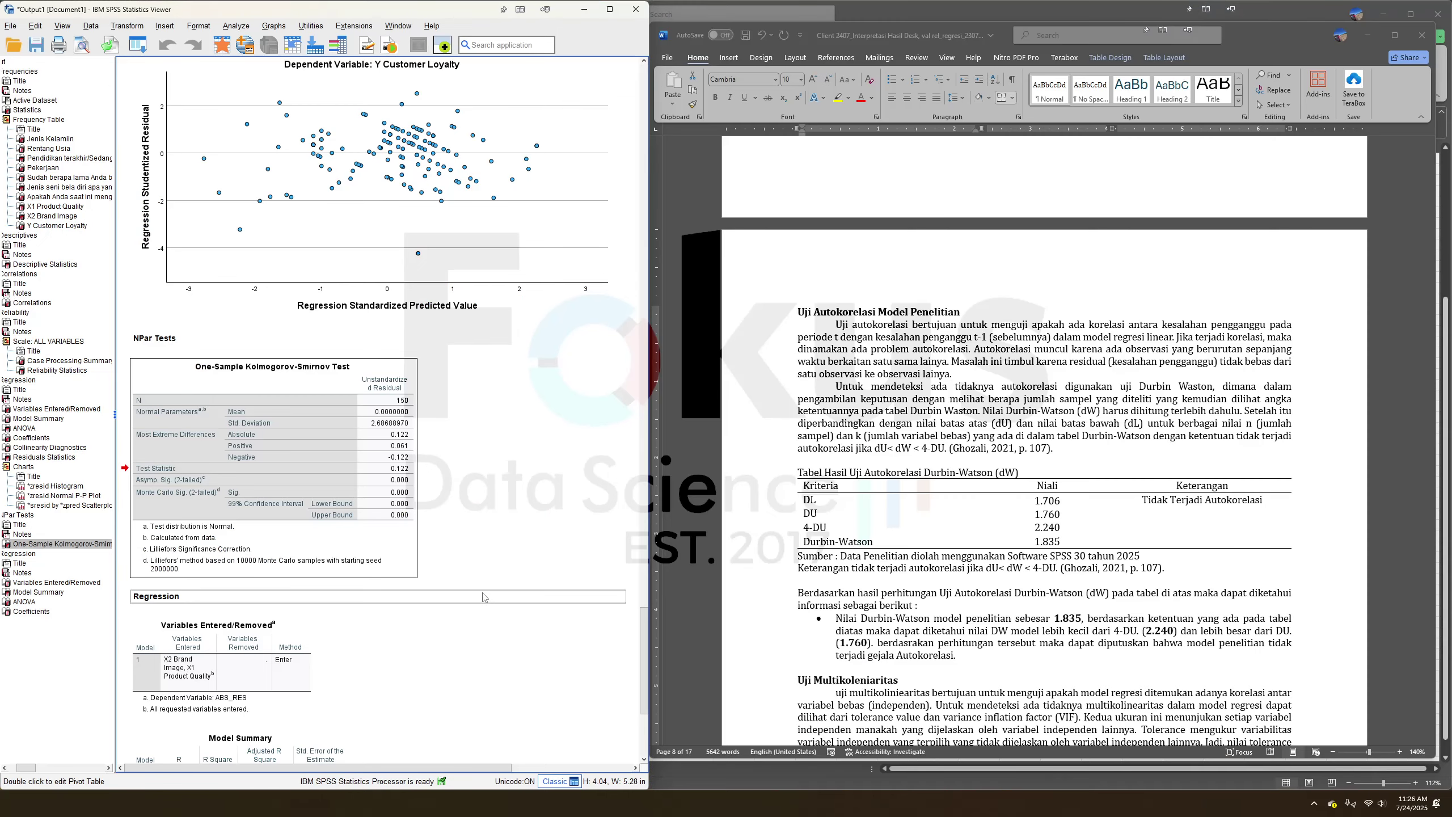
scroll(467, 590, "down", 5)
scroll(482, 606, "up", 15)
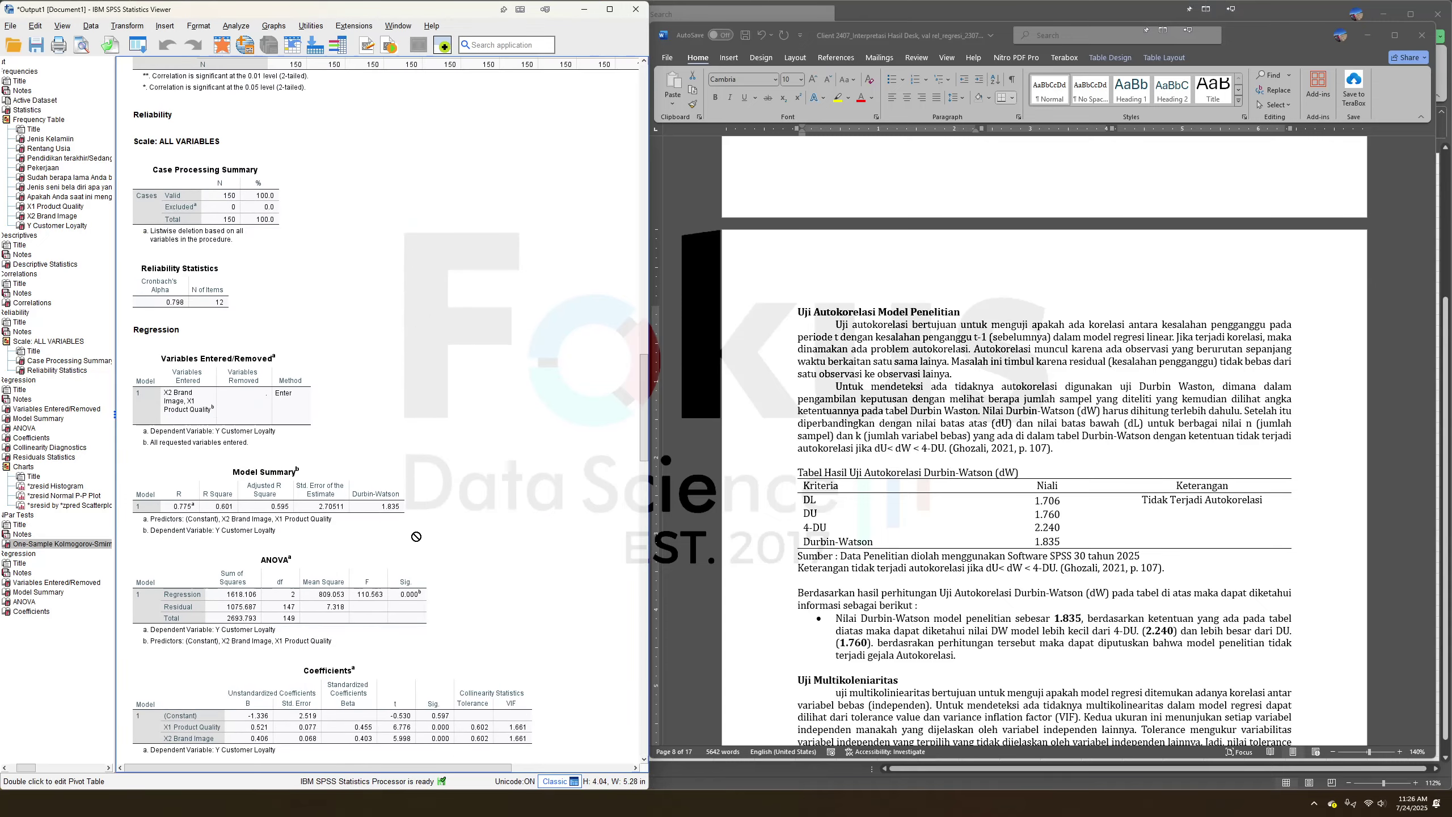
left_click(394, 512)
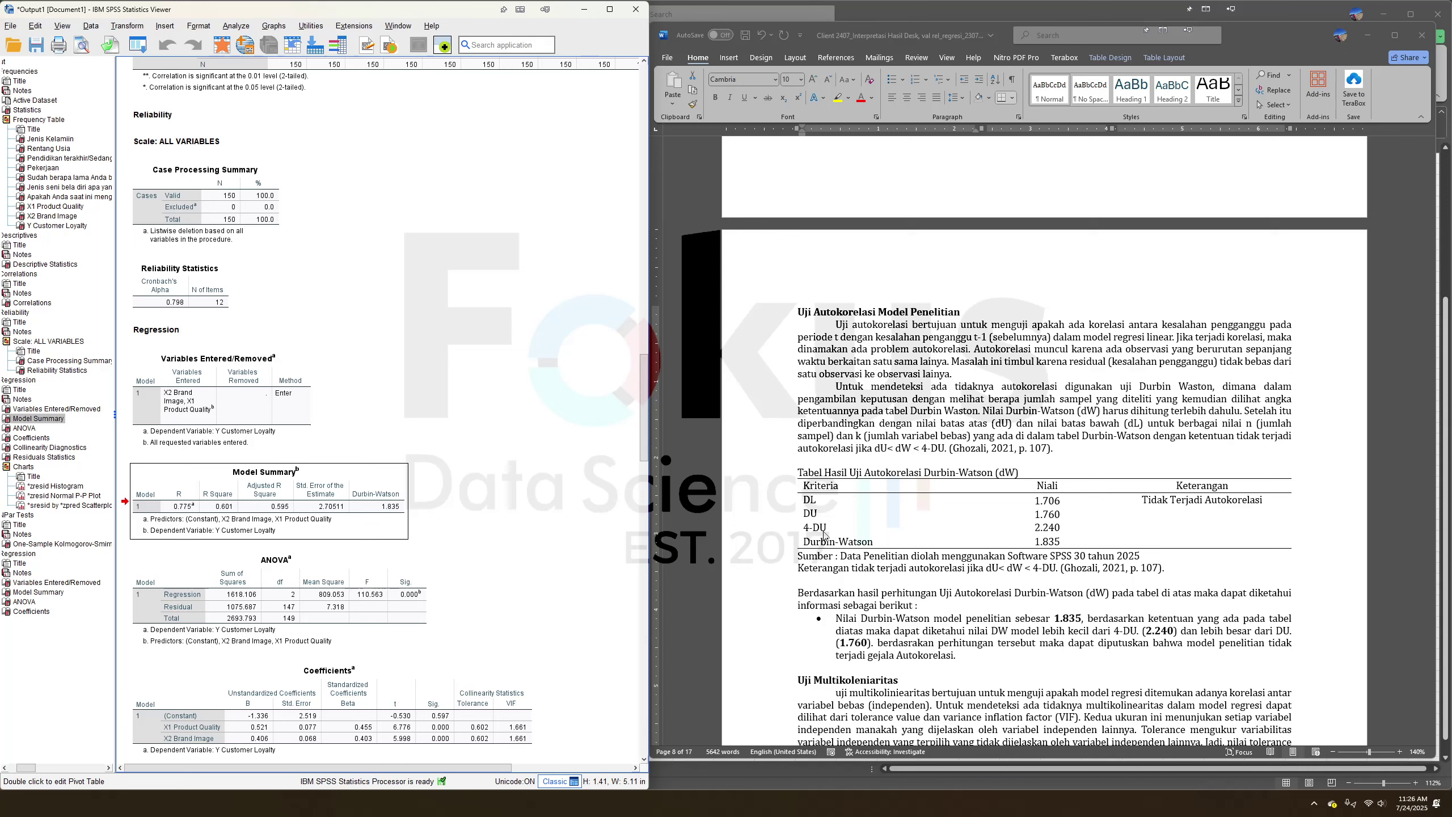
Check the Durbin-Watson value against the DU and 4-DU limits in the Word table and read the autocorrelation conclusion.
left_click(1046, 534)
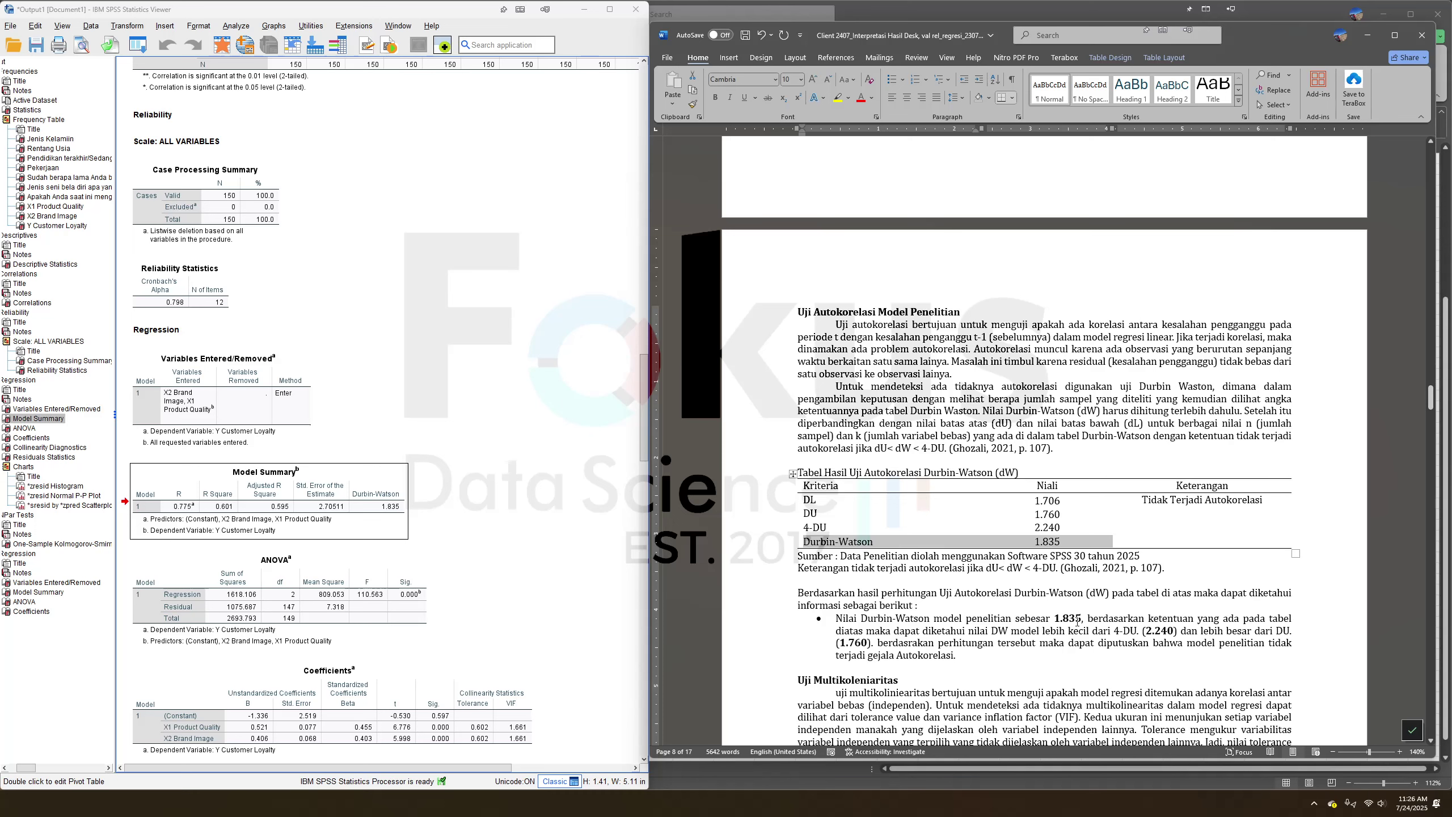
left_click(1050, 516)
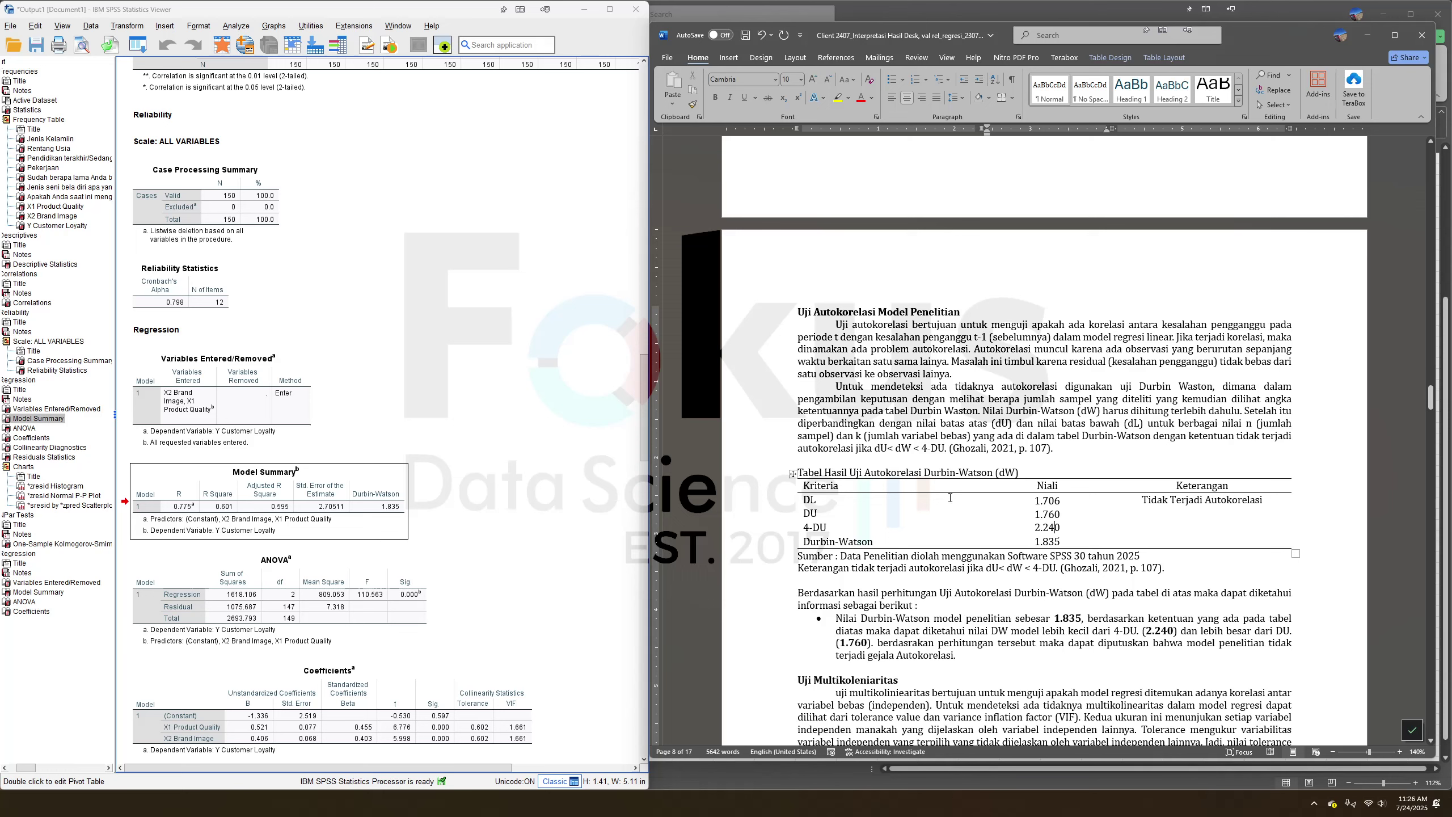
left_click(971, 652)
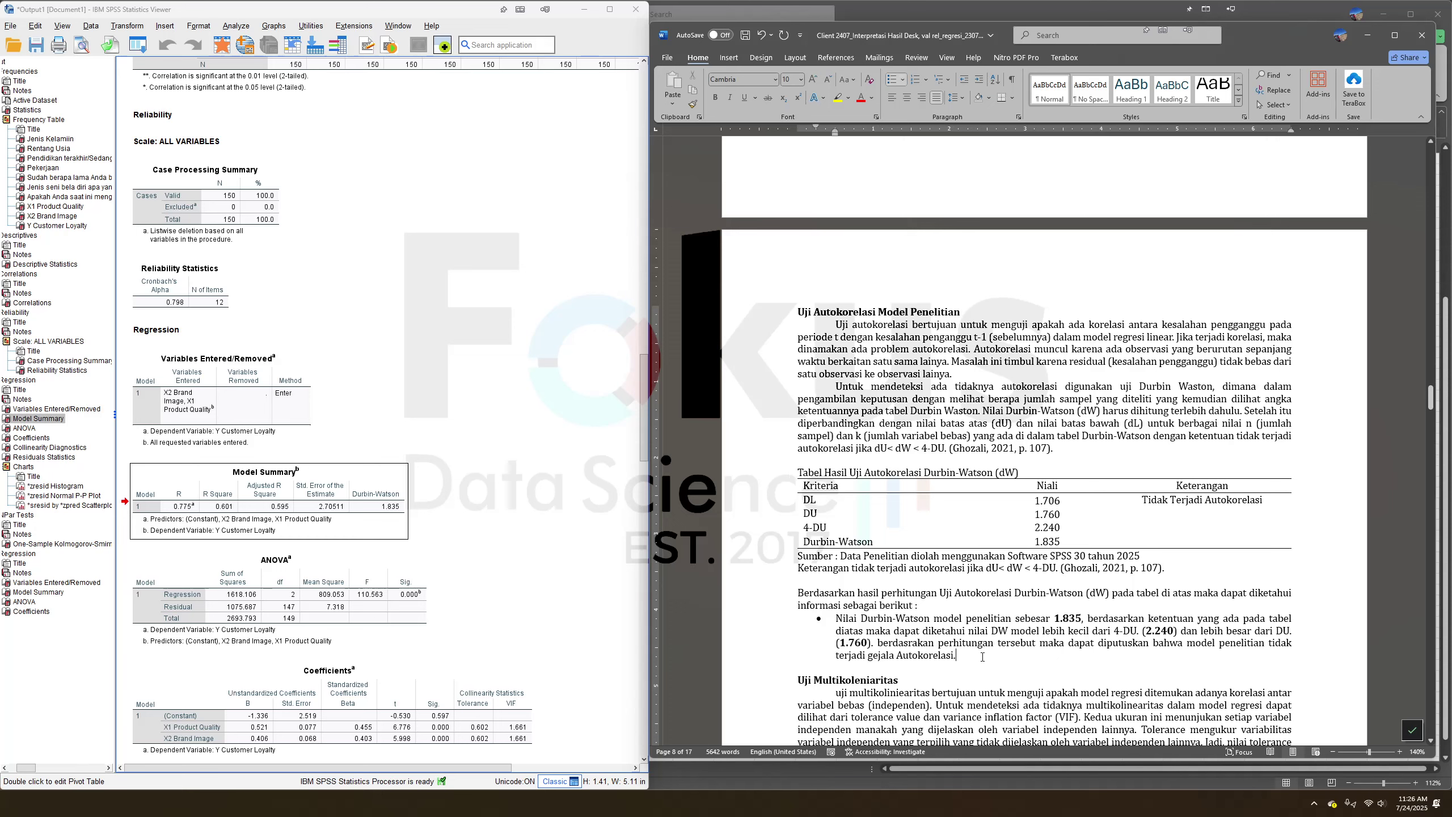
Examine the Uji Multikoleniaritas explanation and collinearity table in Word, focusing on the VIF ≤ 10 criterion.
scroll(995, 658, "down", 3)
scroll(1005, 666, "down", 1)
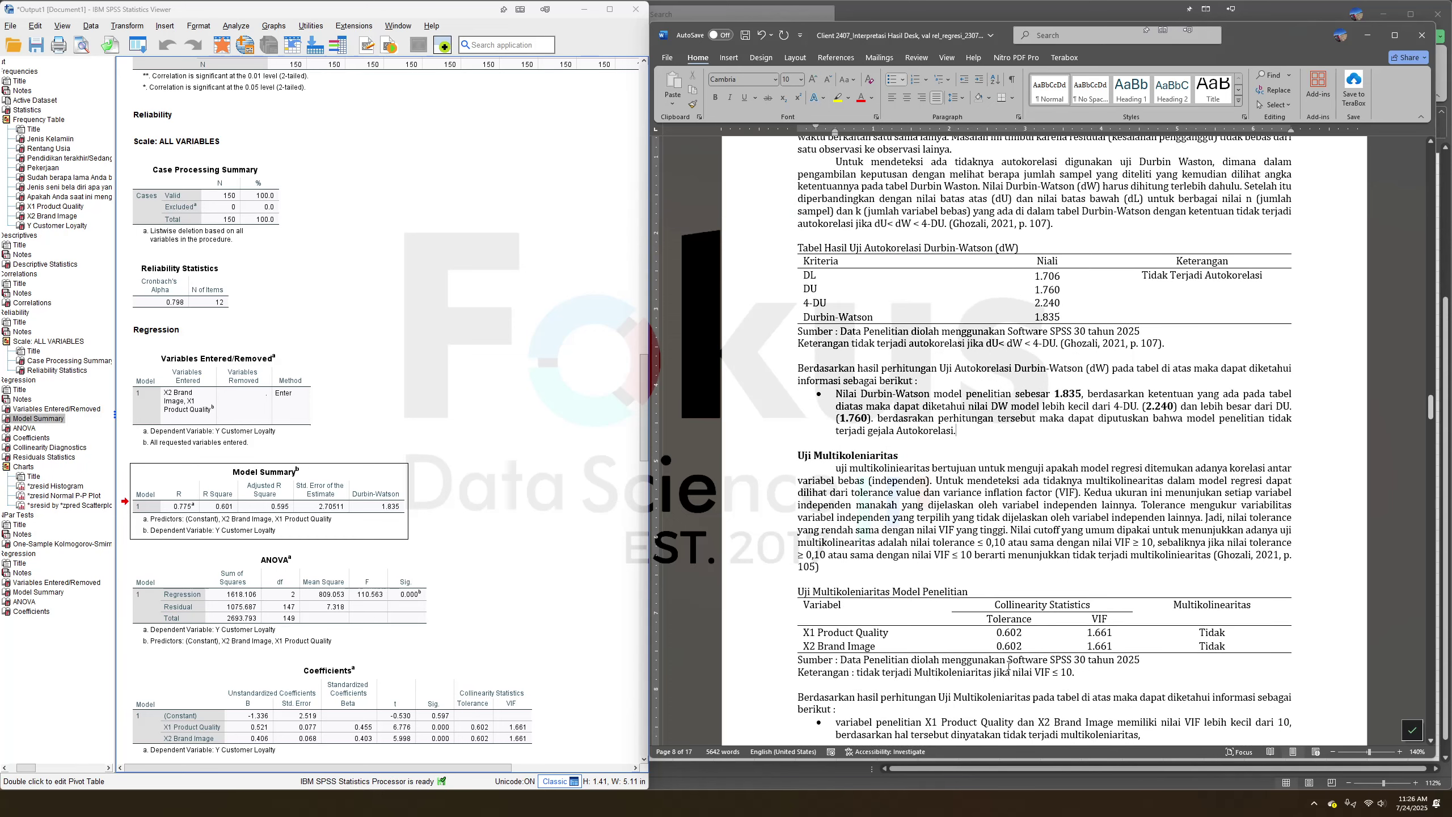
scroll(1008, 665, "down", 3)
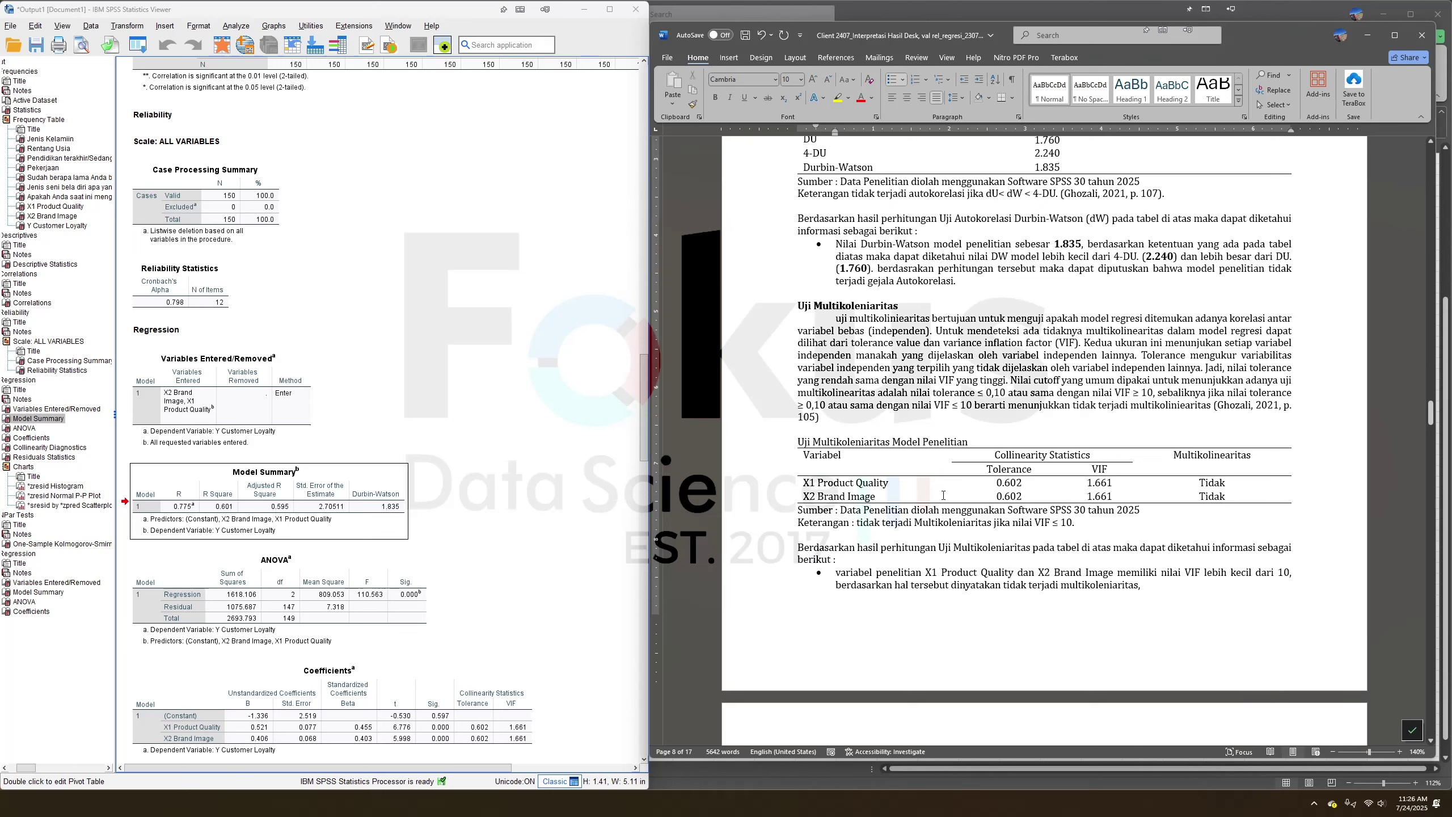
left_click(963, 365)
left_click_drag(808, 305, 900, 311)
left_click(901, 341)
left_click_drag(1091, 476, 1093, 485)
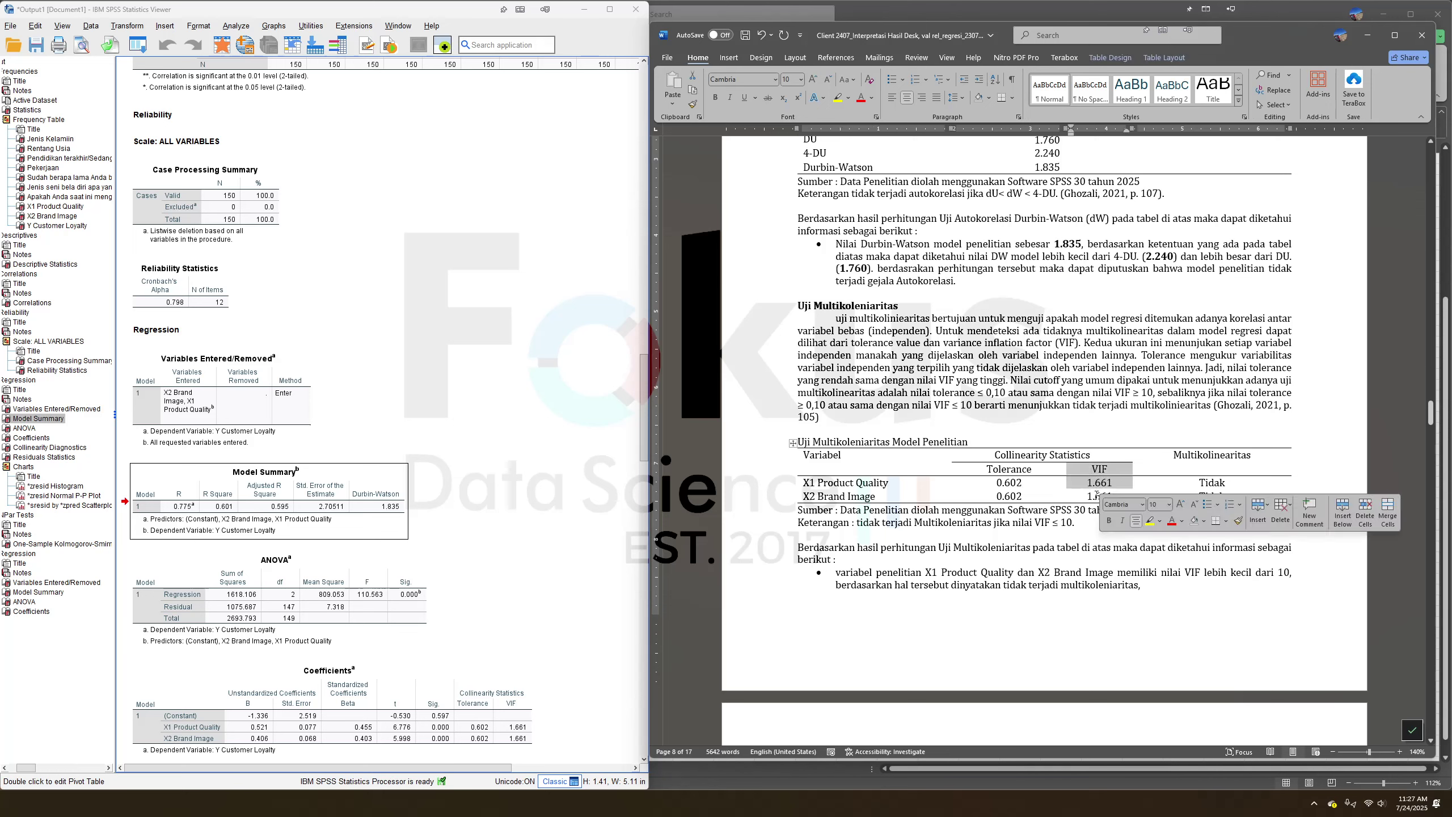
left_click(1081, 532)
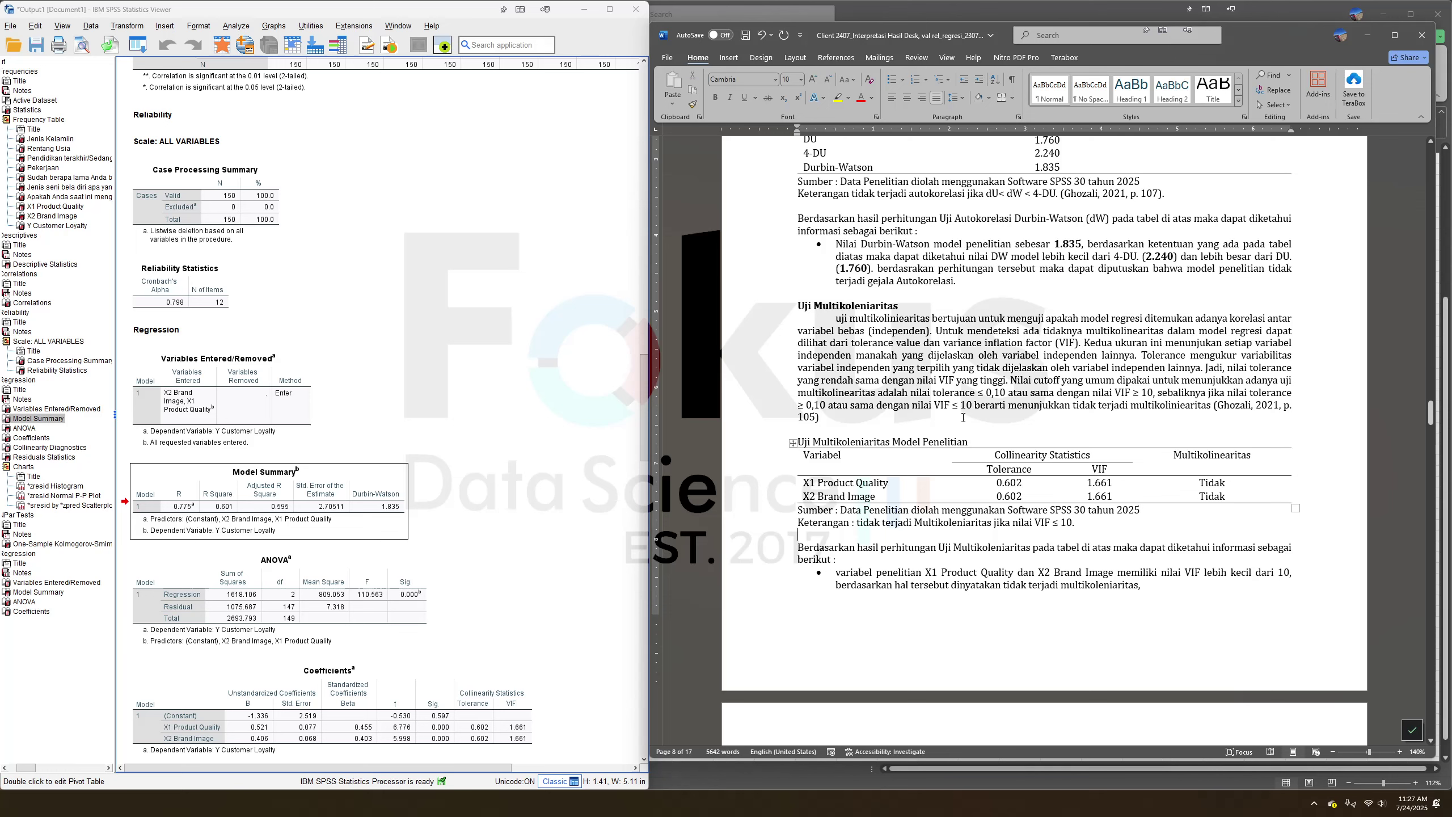
left_click(1399, 752)
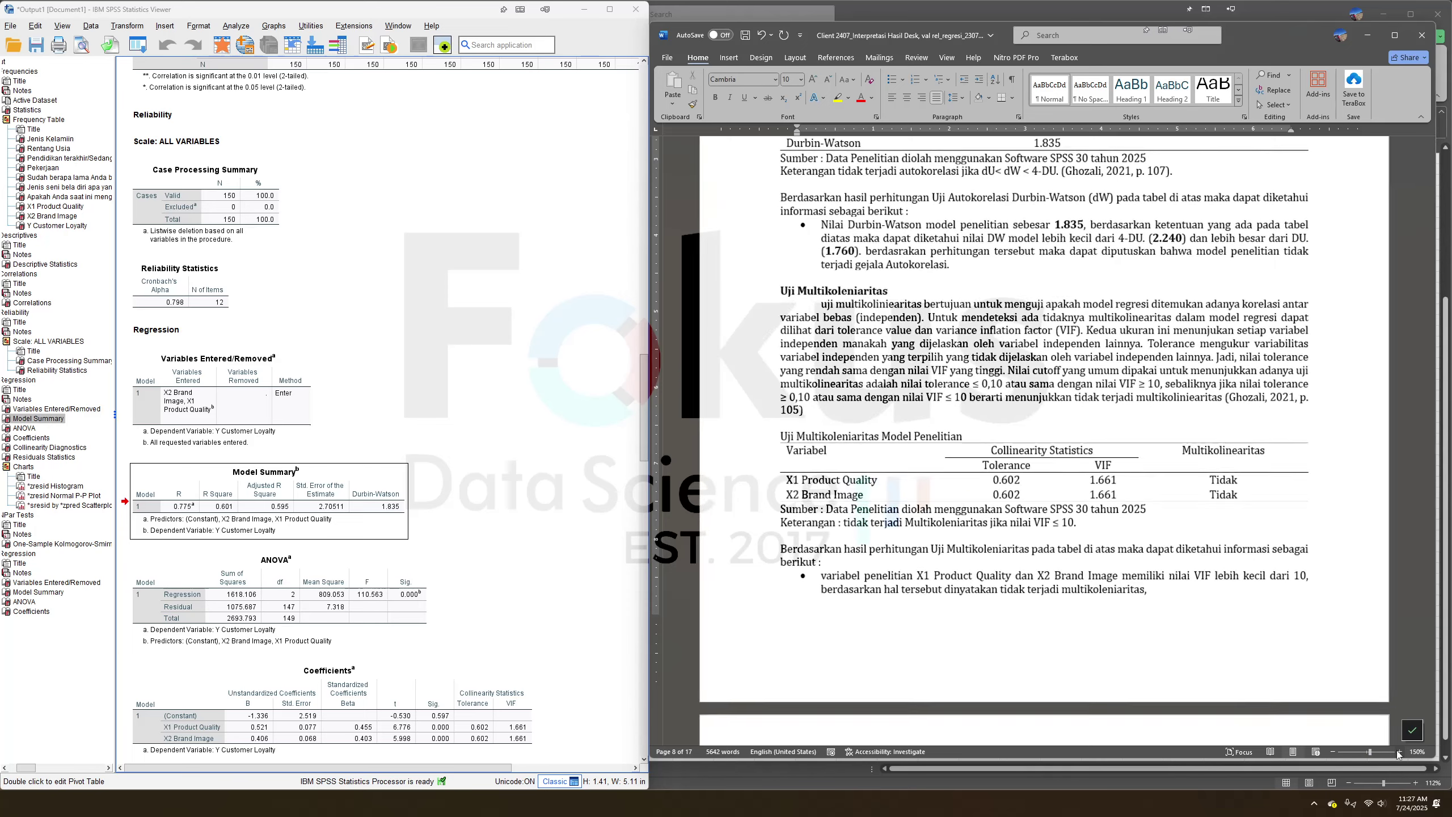
left_click(1399, 753)
left_click_drag(794, 402, 967, 391)
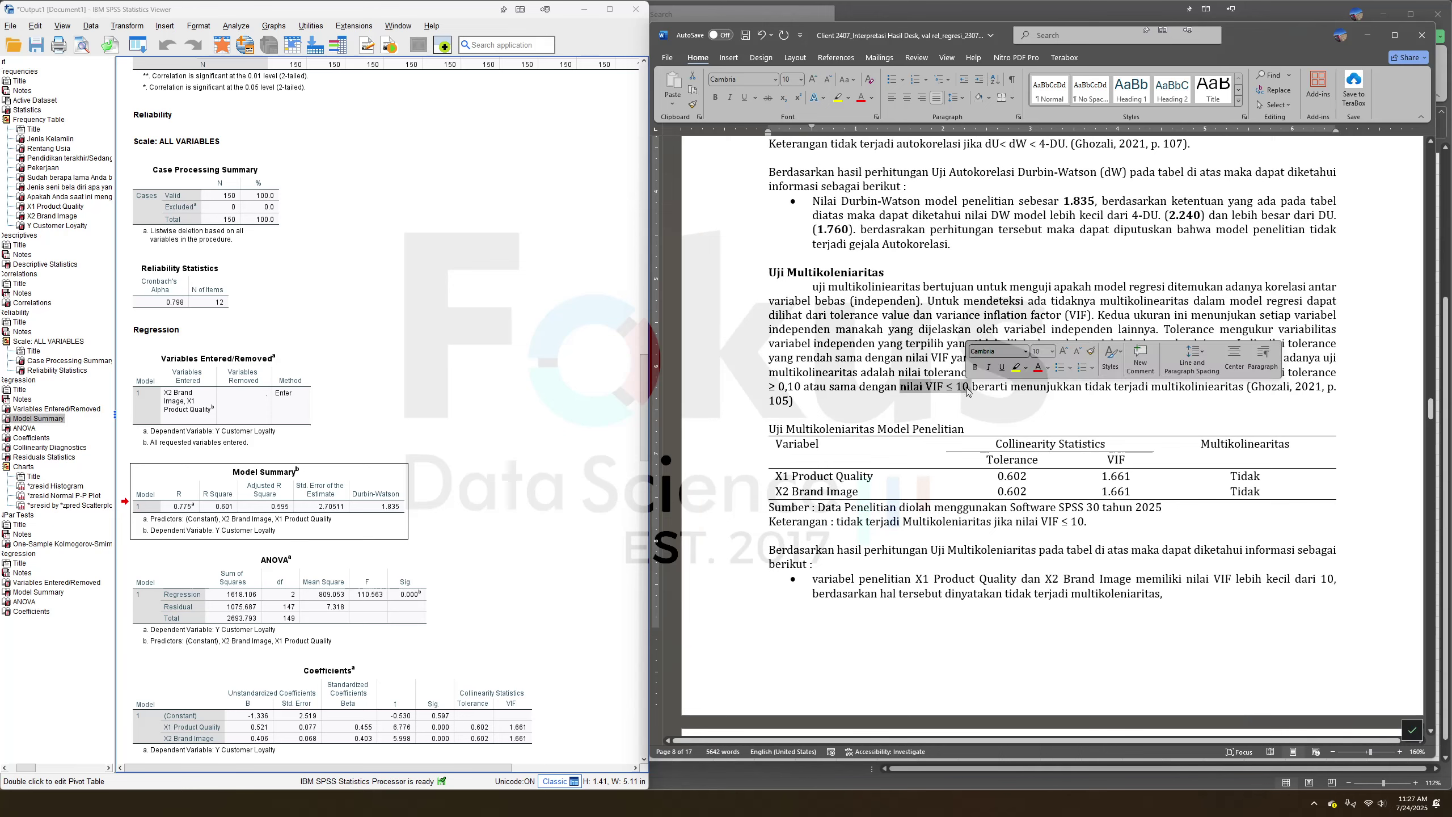
left_click(1142, 521)
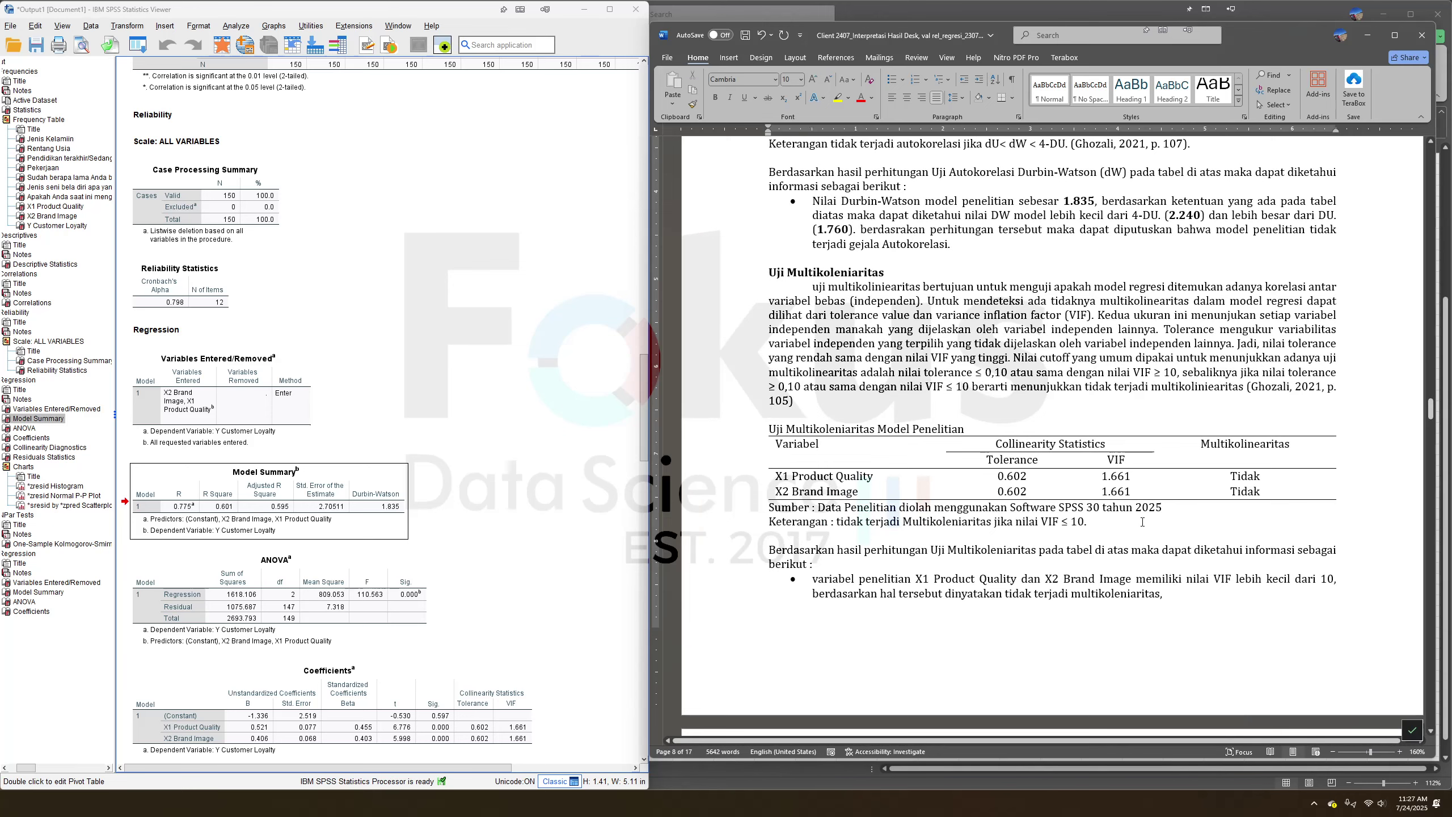
Compare the VIF values of X1 and X2 in Word with the SPSS Coefficients table, continuing to the Glejser heteroscedasticity section.
scroll(513, 434, "down", 5)
left_click(514, 435)
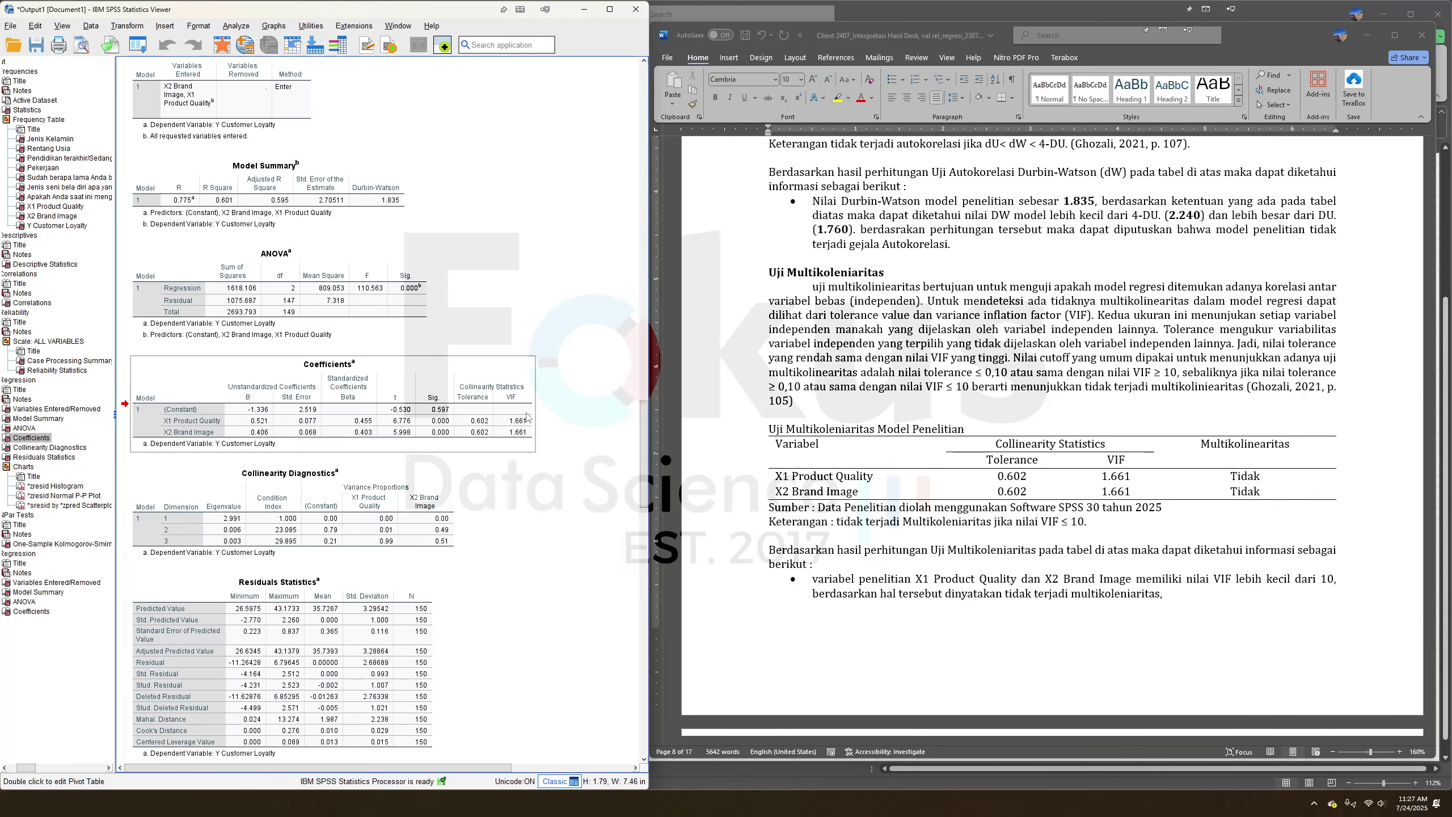
left_click(1096, 497)
left_click_drag(1100, 474, 1127, 490)
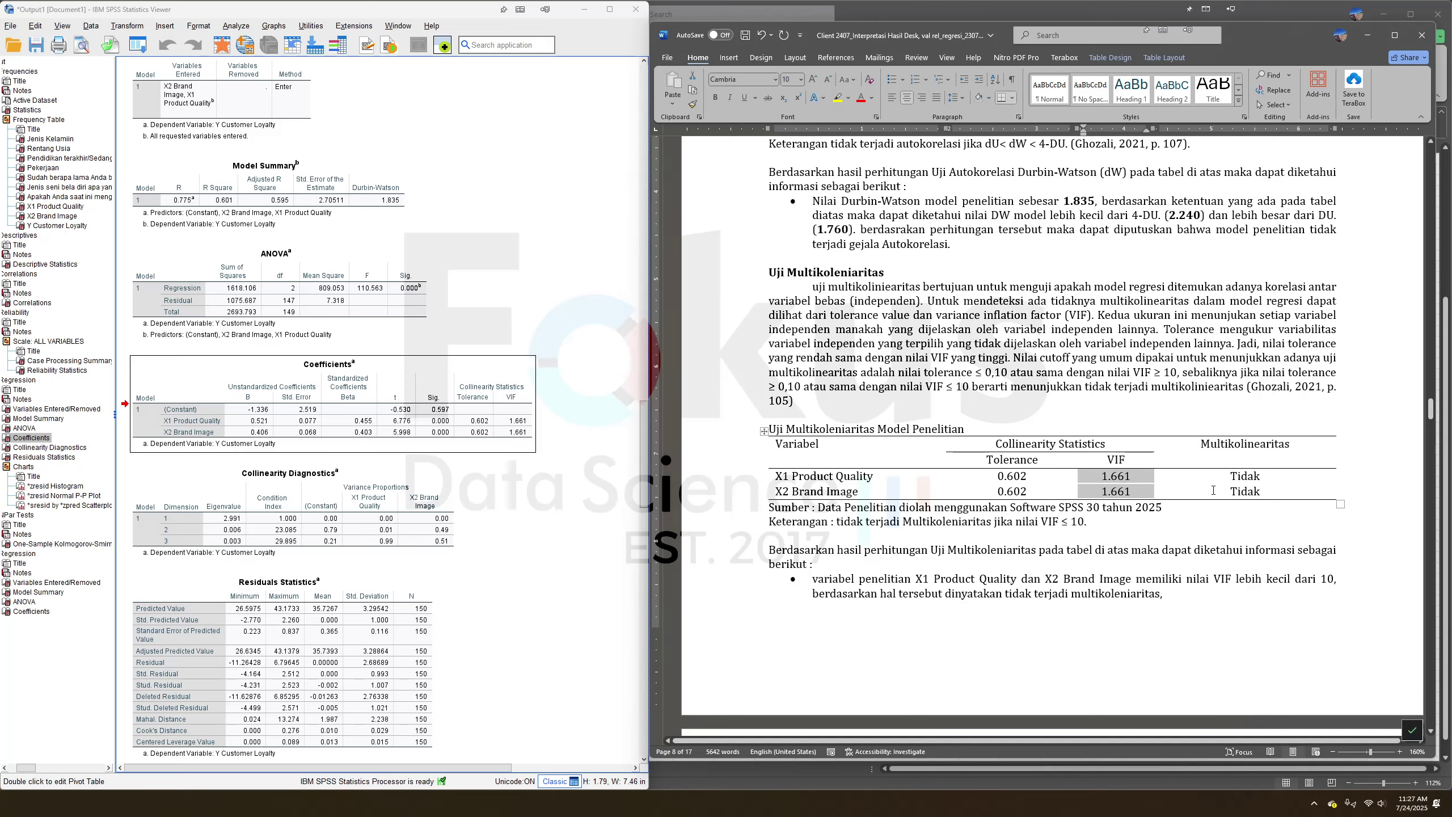
scroll(1213, 490, "down", 10)
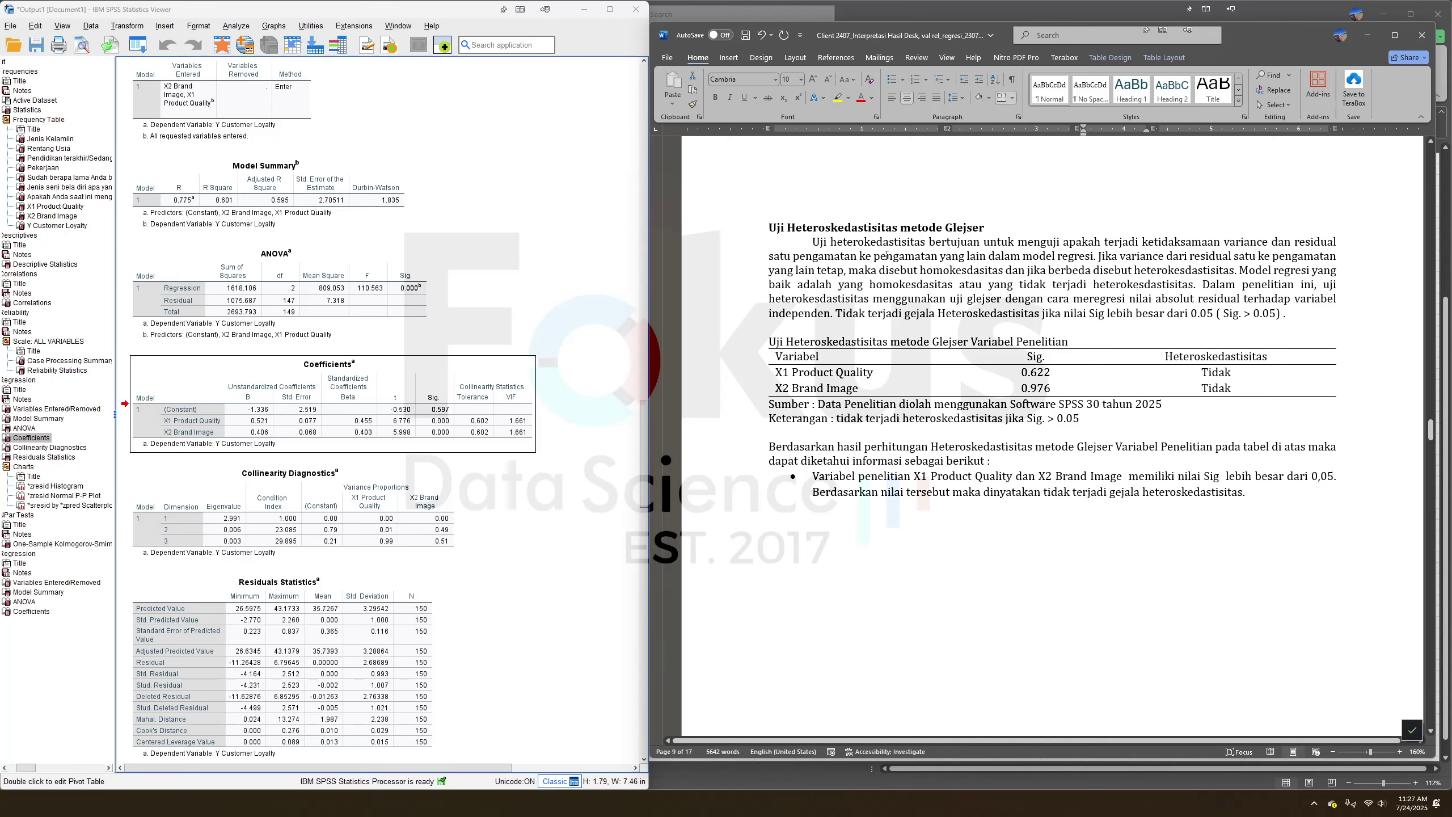
Compare the Glejser Sig. values of X1 and X2 in Word with the SPSS Heteroskedastisitas coefficients table.
left_click_drag(855, 223, 872, 227)
scroll(933, 321, "up", 15)
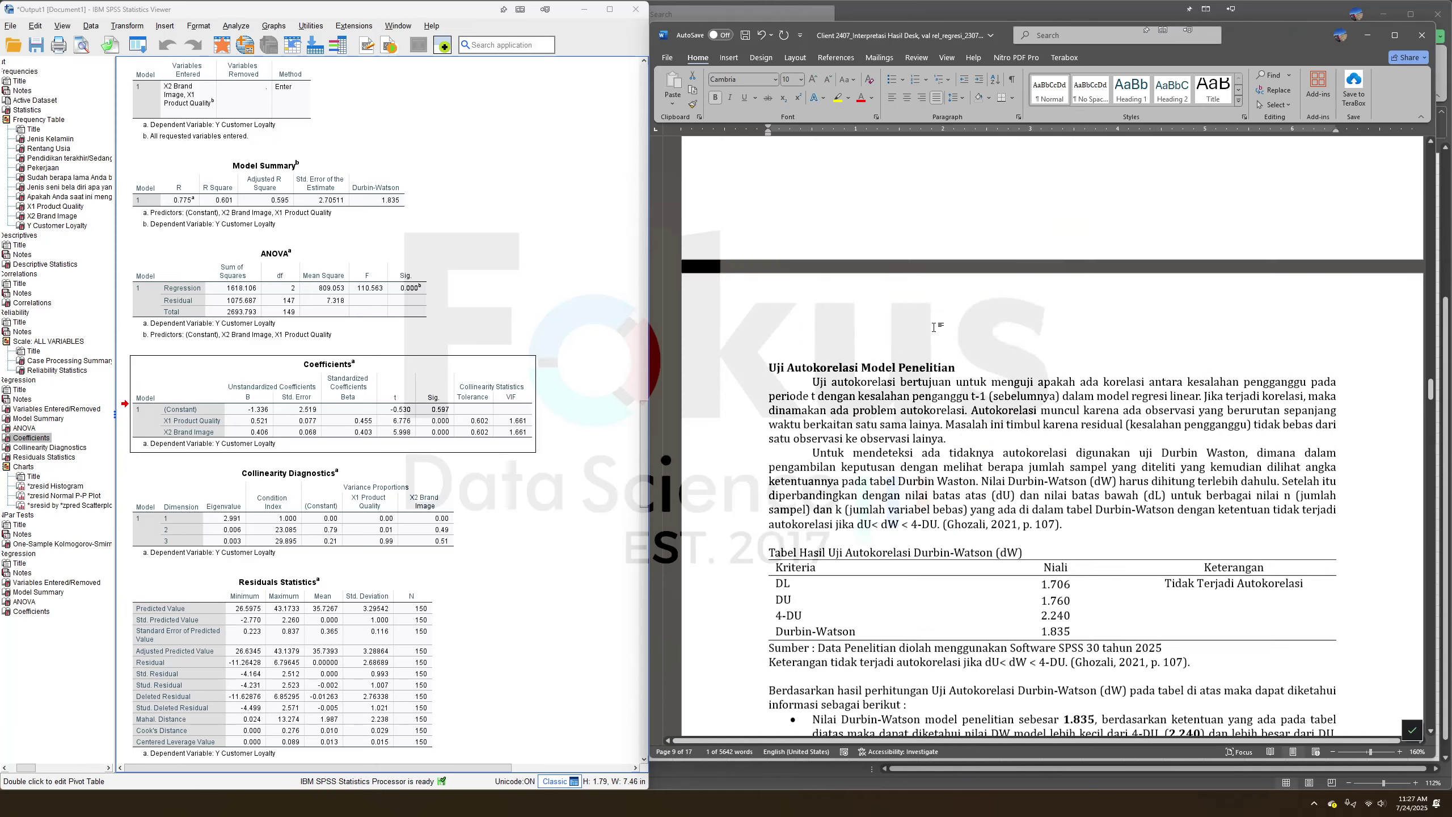
scroll(934, 327, "down", 15)
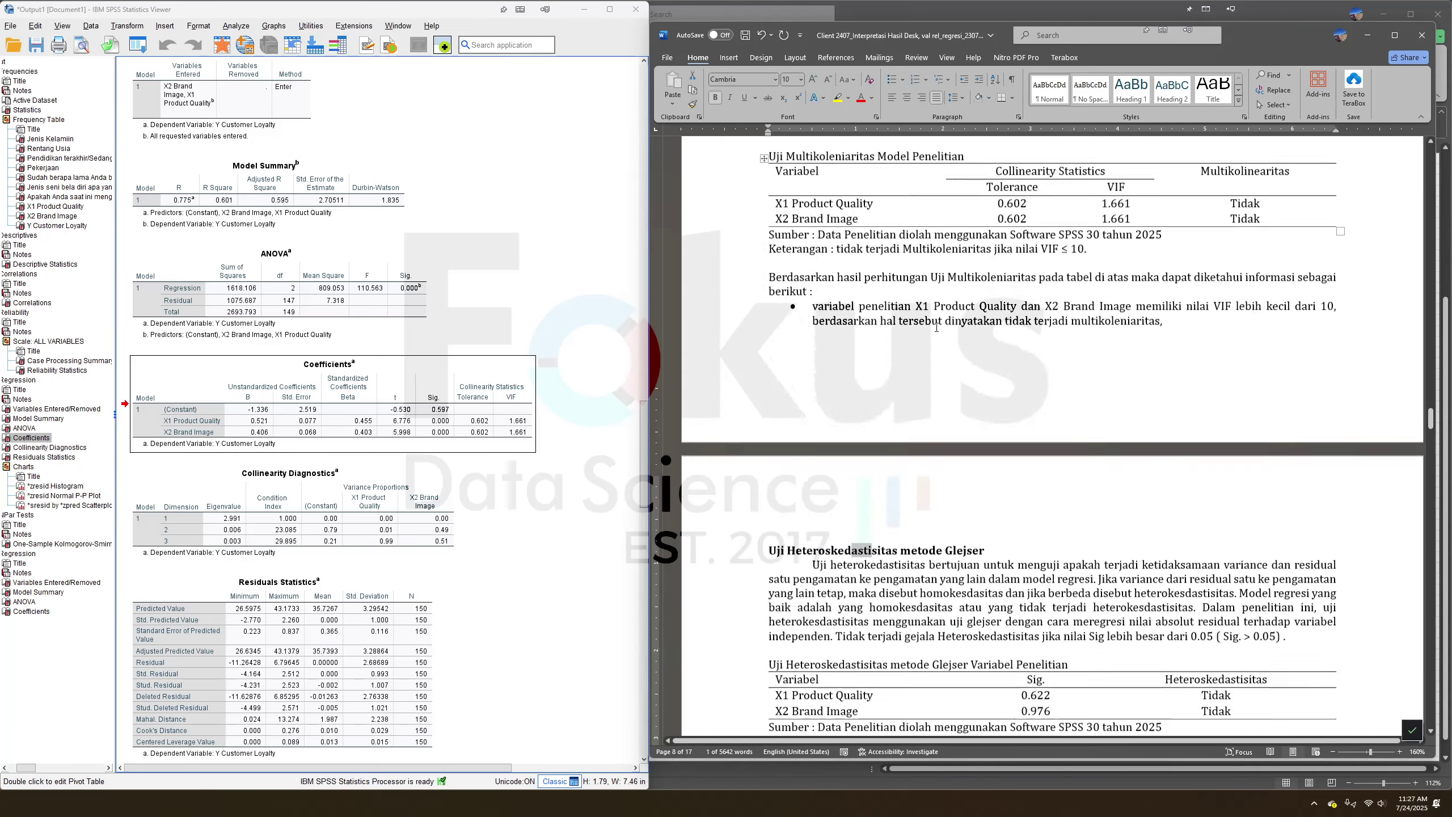
left_click(935, 346)
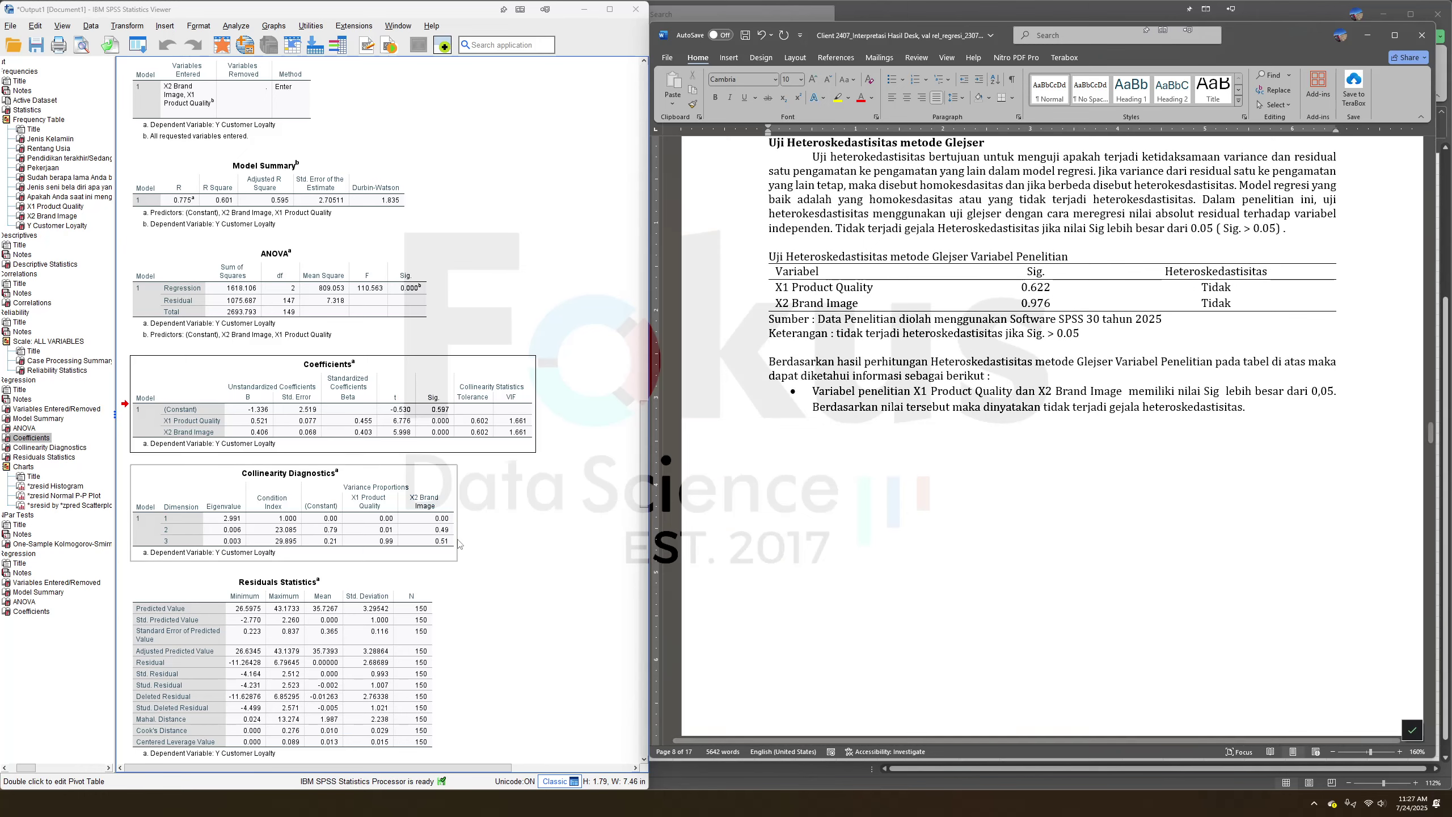
scroll(495, 552, "down", 15)
scroll(494, 552, "down", 10)
left_click(442, 722)
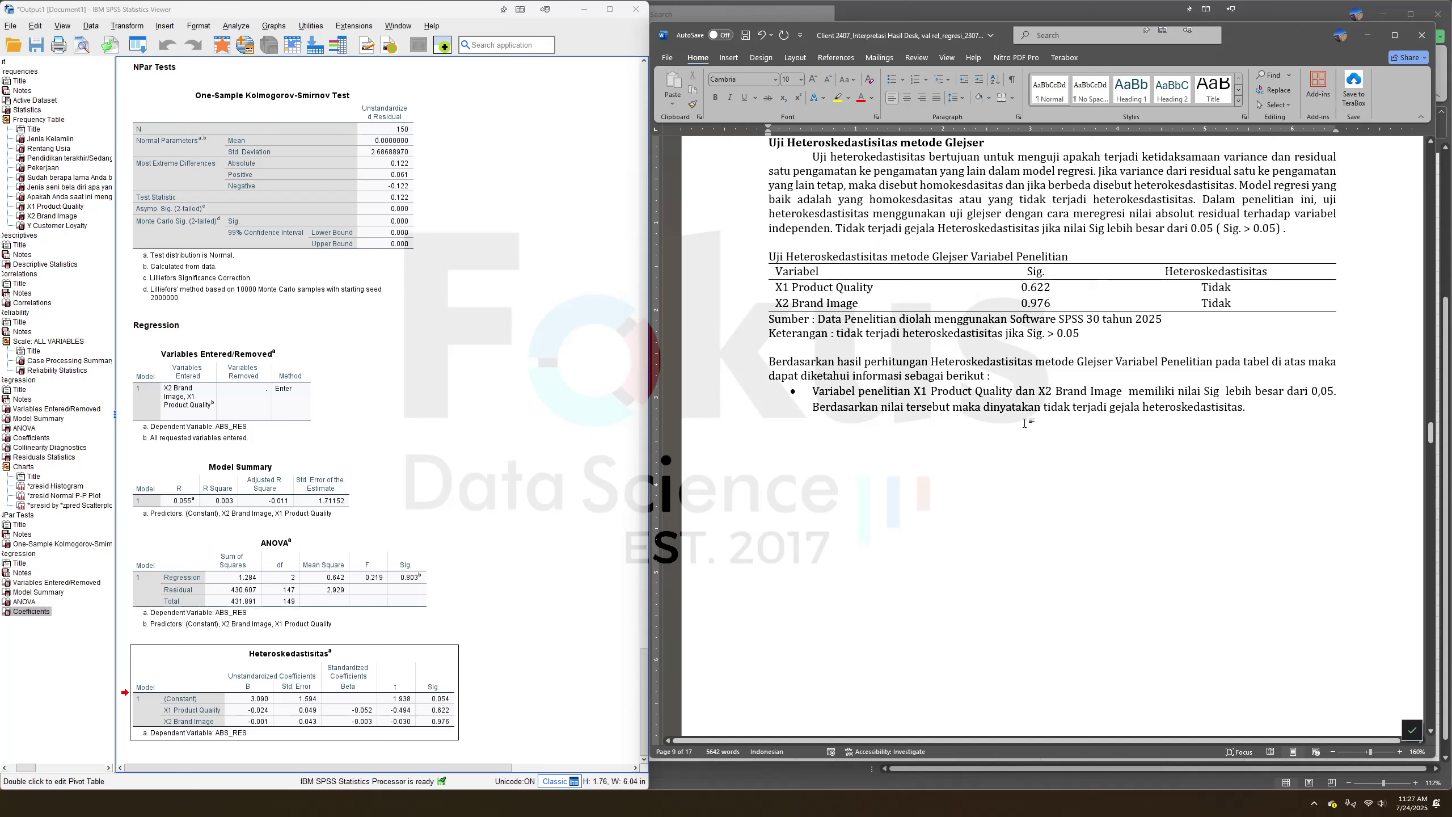
Review the normality, autocorrelation and multicollinearity sections in Word, continuing to the Analisis Regresi Linier berganda section.
scroll(1063, 388, "up", 3)
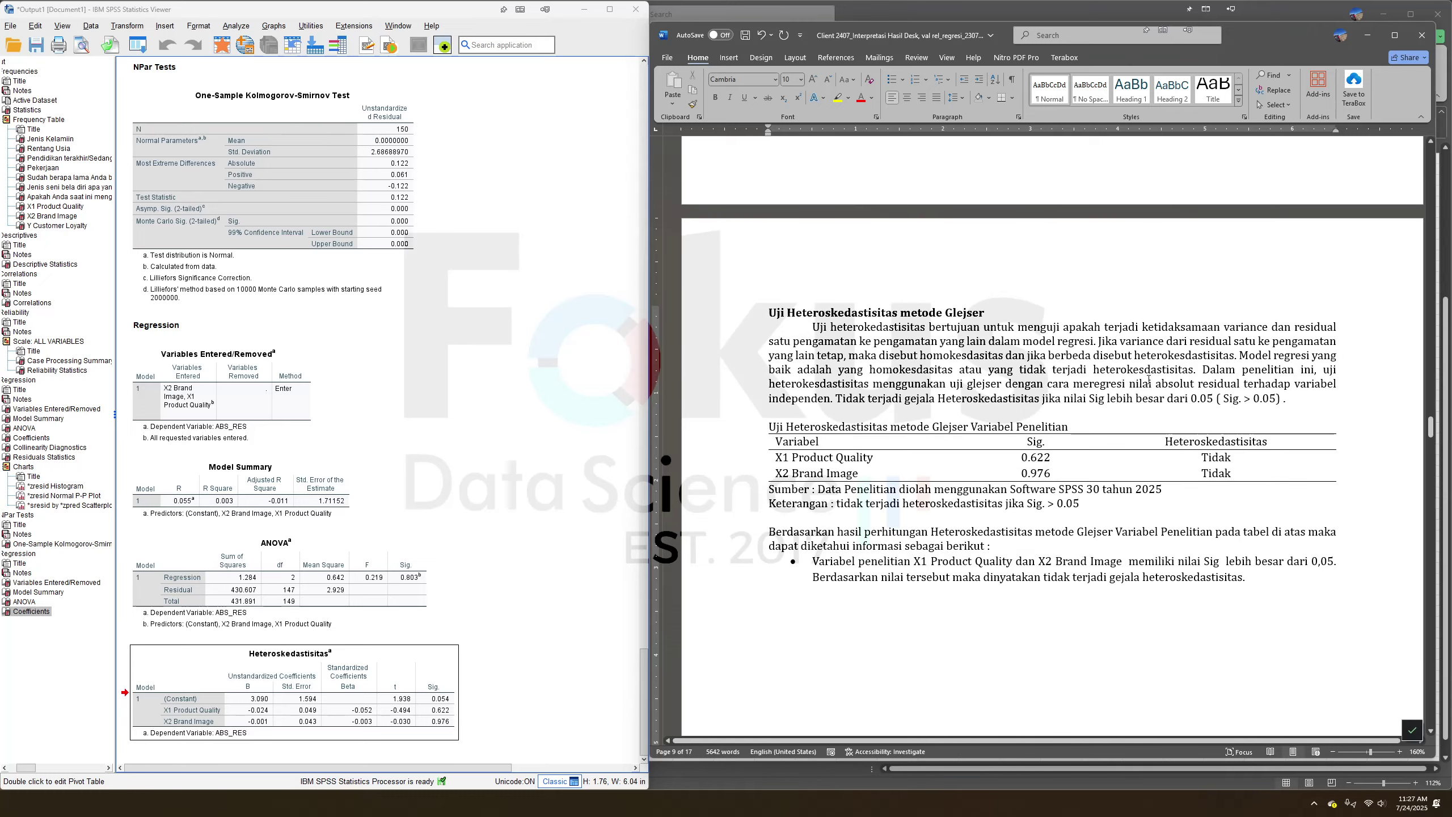
scroll(1149, 379, "up", 12)
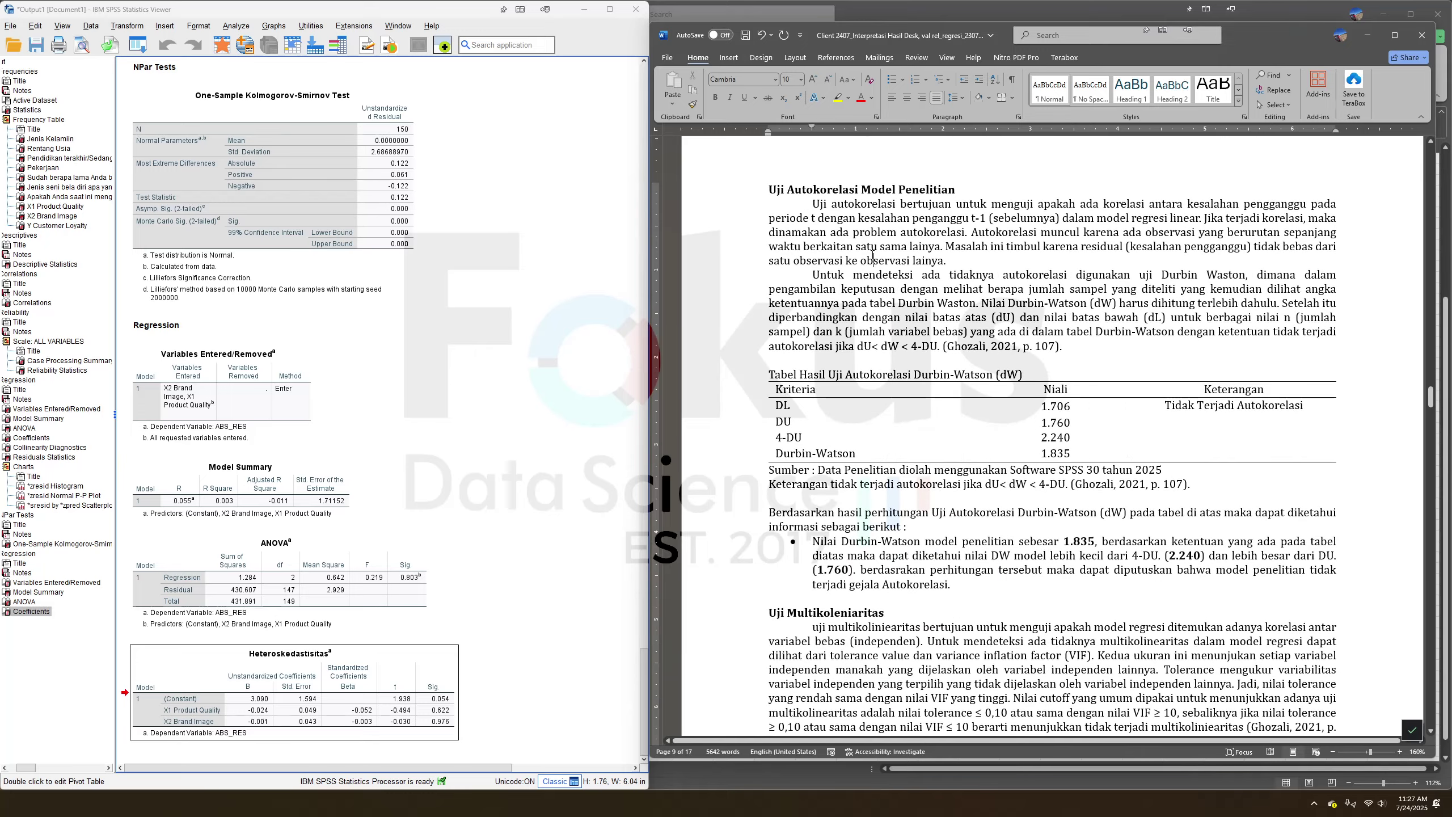
scroll(873, 258, "up", 15)
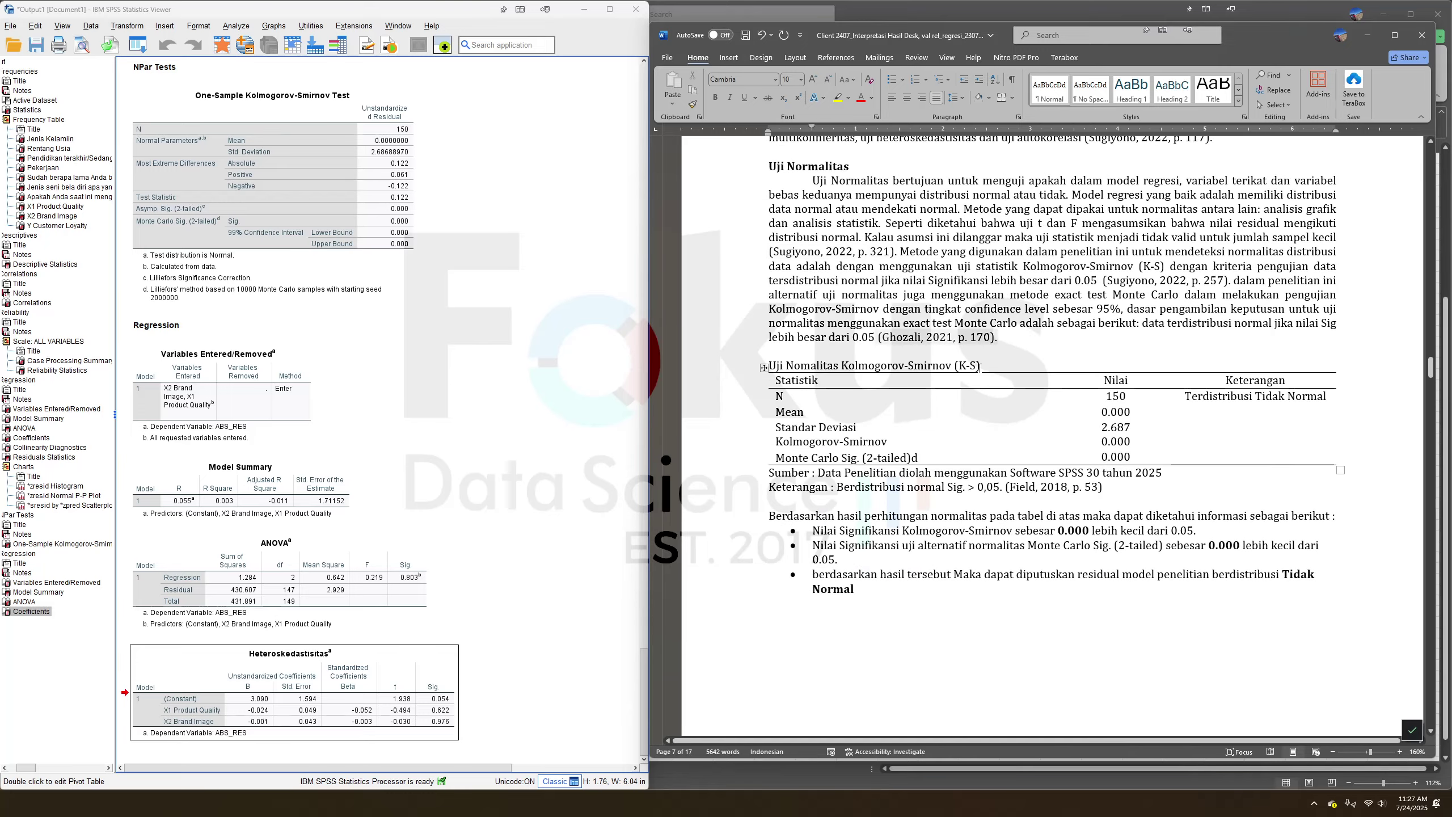
scroll(786, 536, "down", 10)
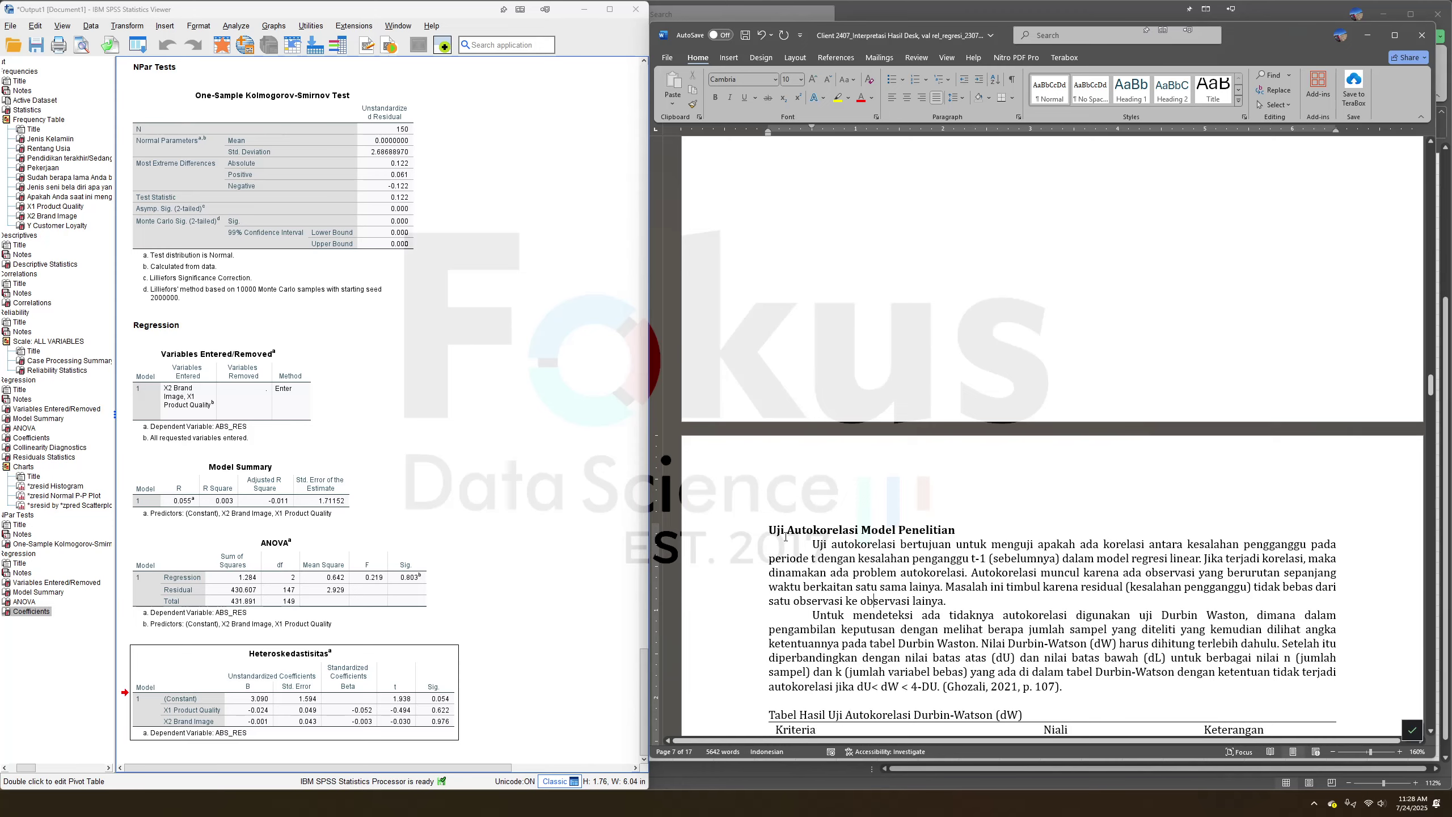
scroll(1005, 554, "down", 7)
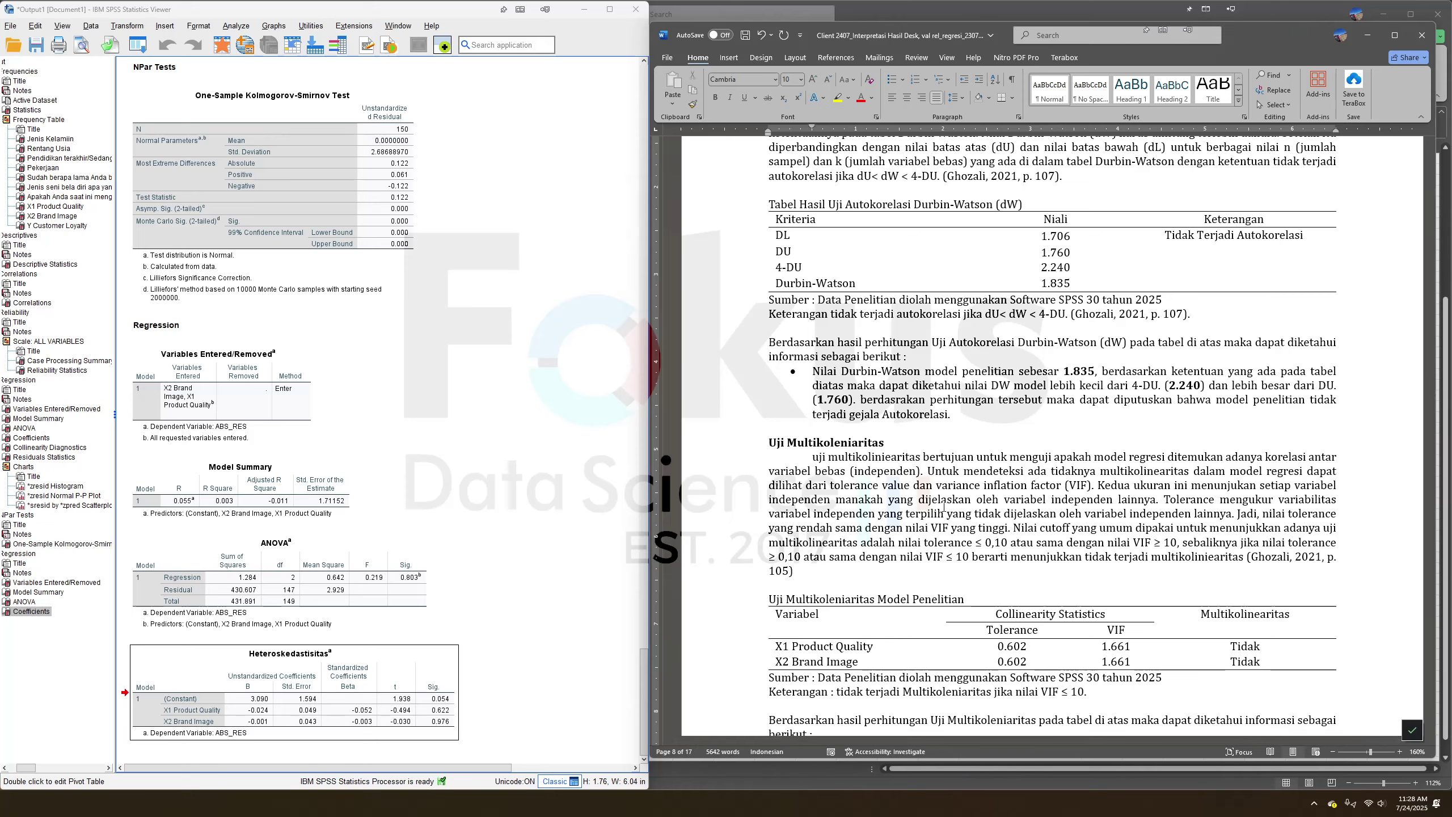
scroll(943, 506, "down", 20)
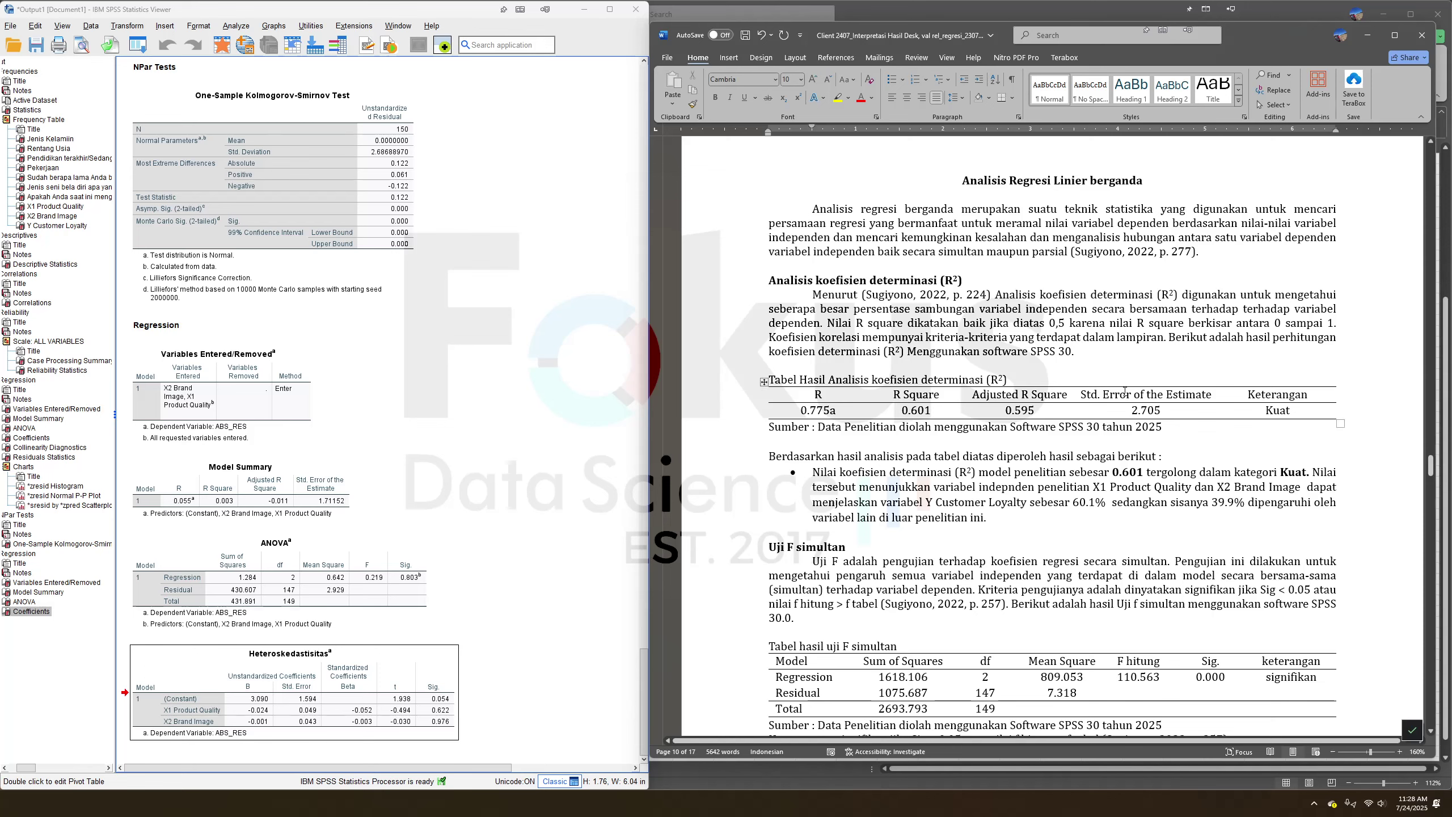
Compare the R Square value in the Word coefficient of determination table with the SPSS regression Model Summary.
left_click(1118, 416)
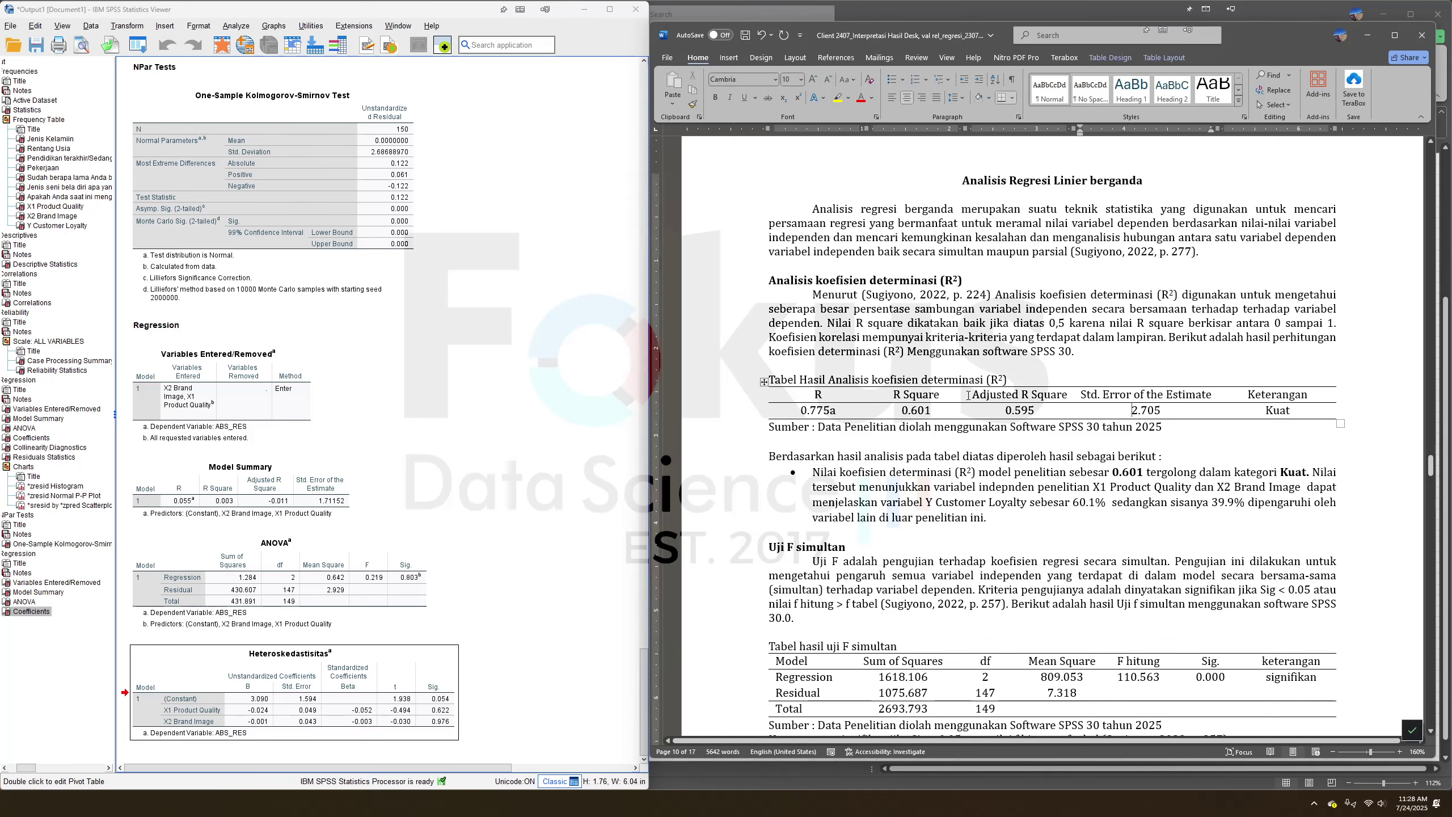
left_click_drag(771, 285, 939, 281)
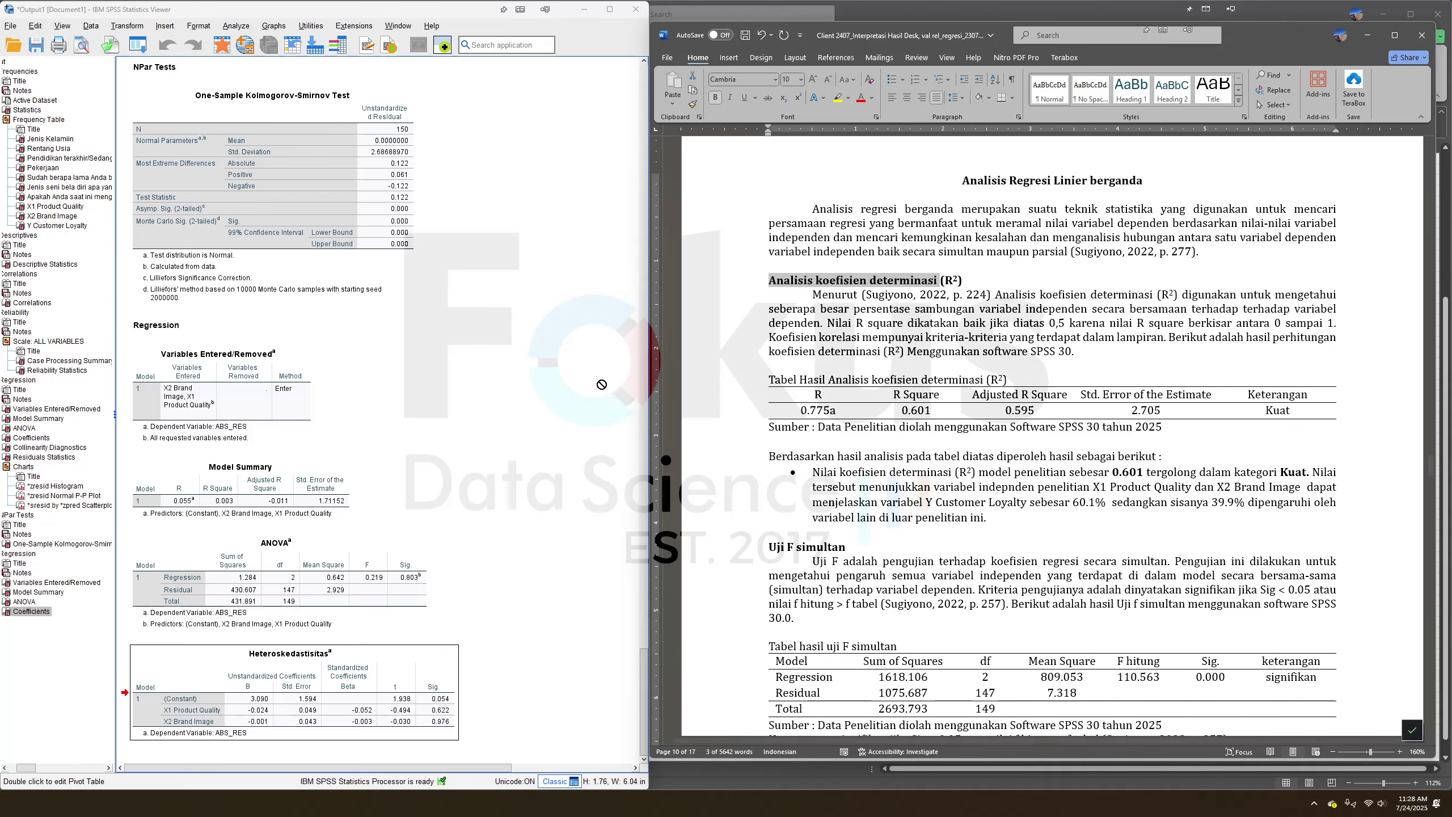
scroll(489, 385, "up", 5)
scroll(489, 384, "up", 5)
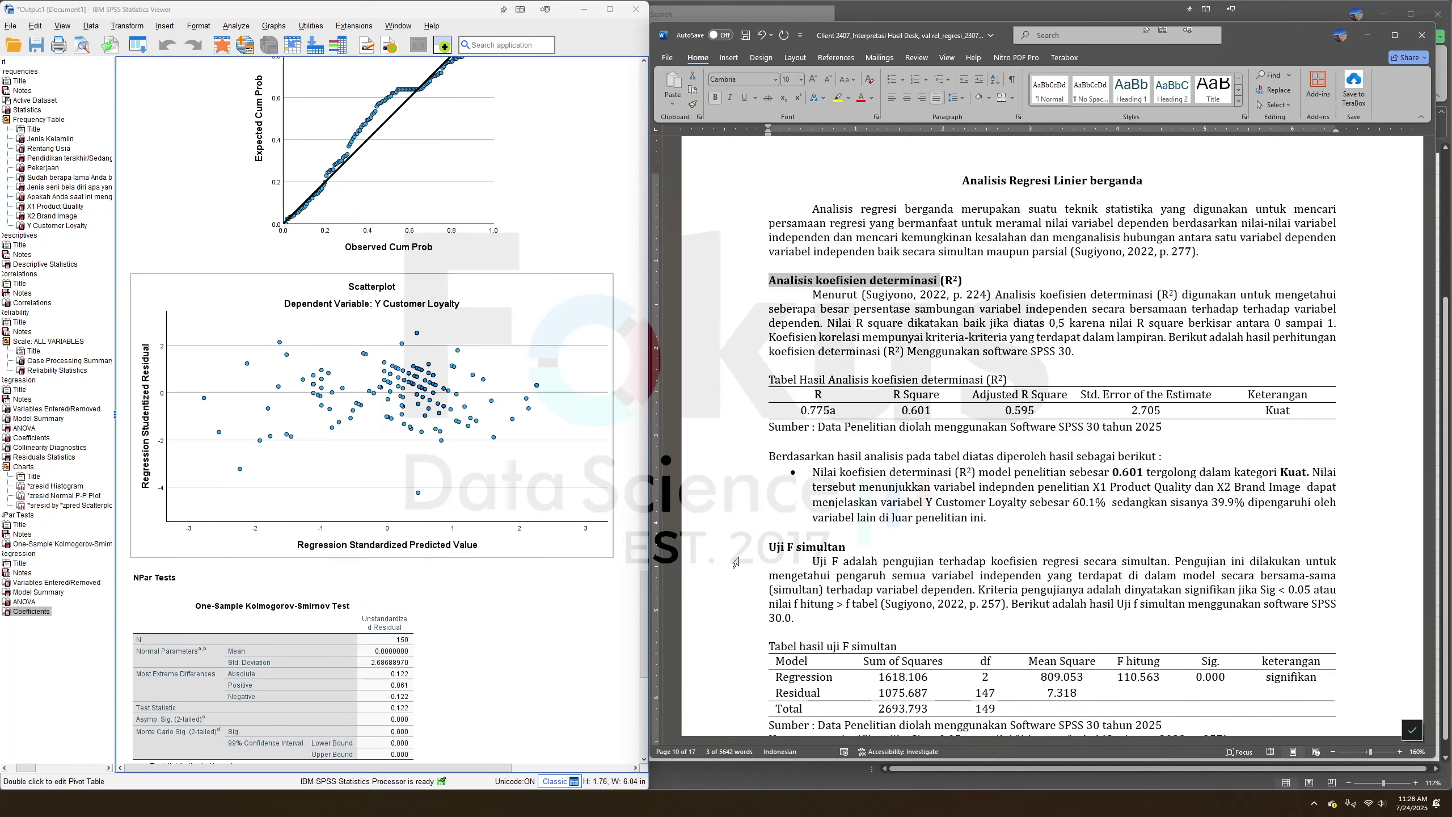
scroll(462, 508, "up", 5)
scroll(462, 507, "up", 5)
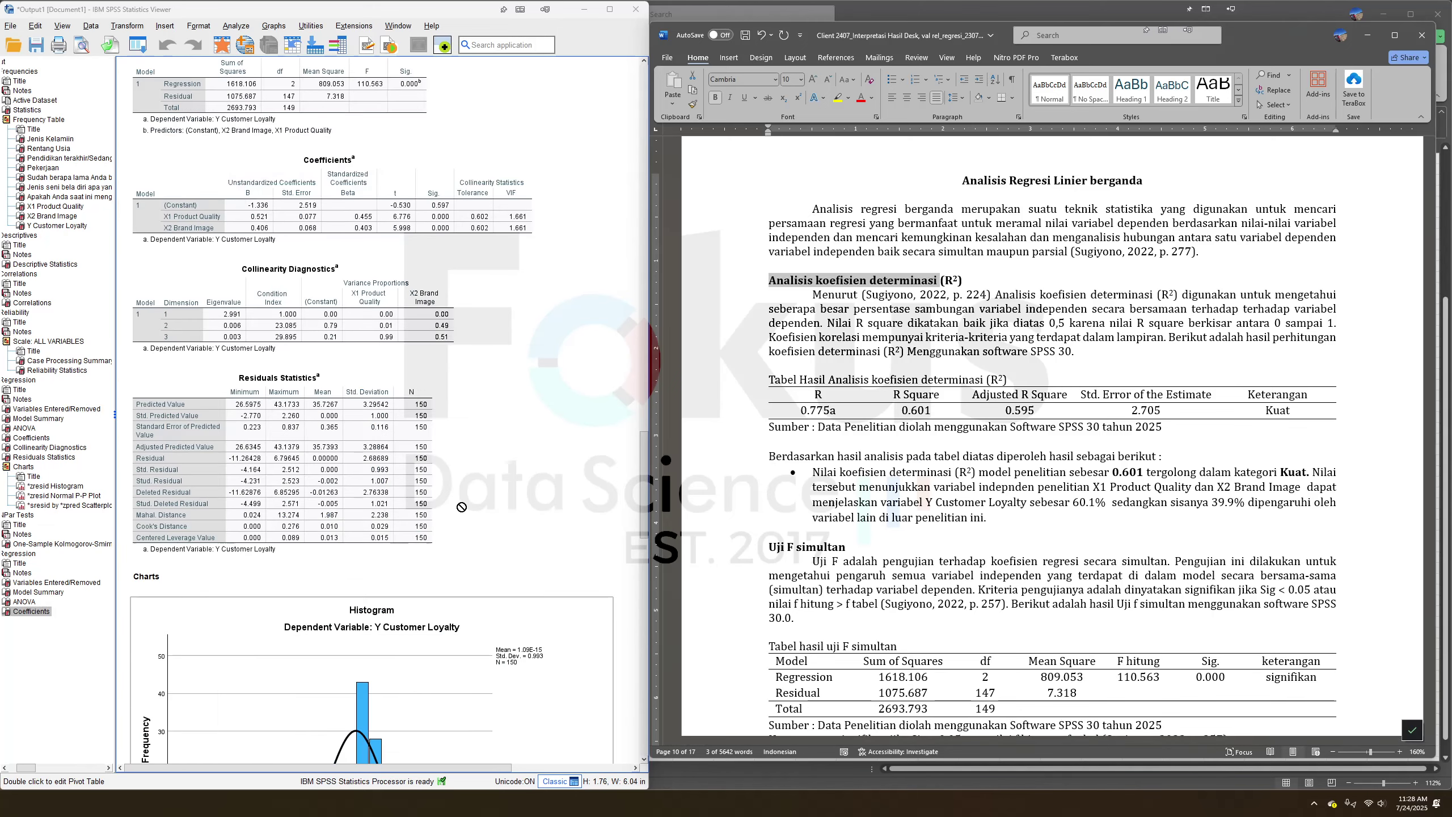
left_click(239, 318)
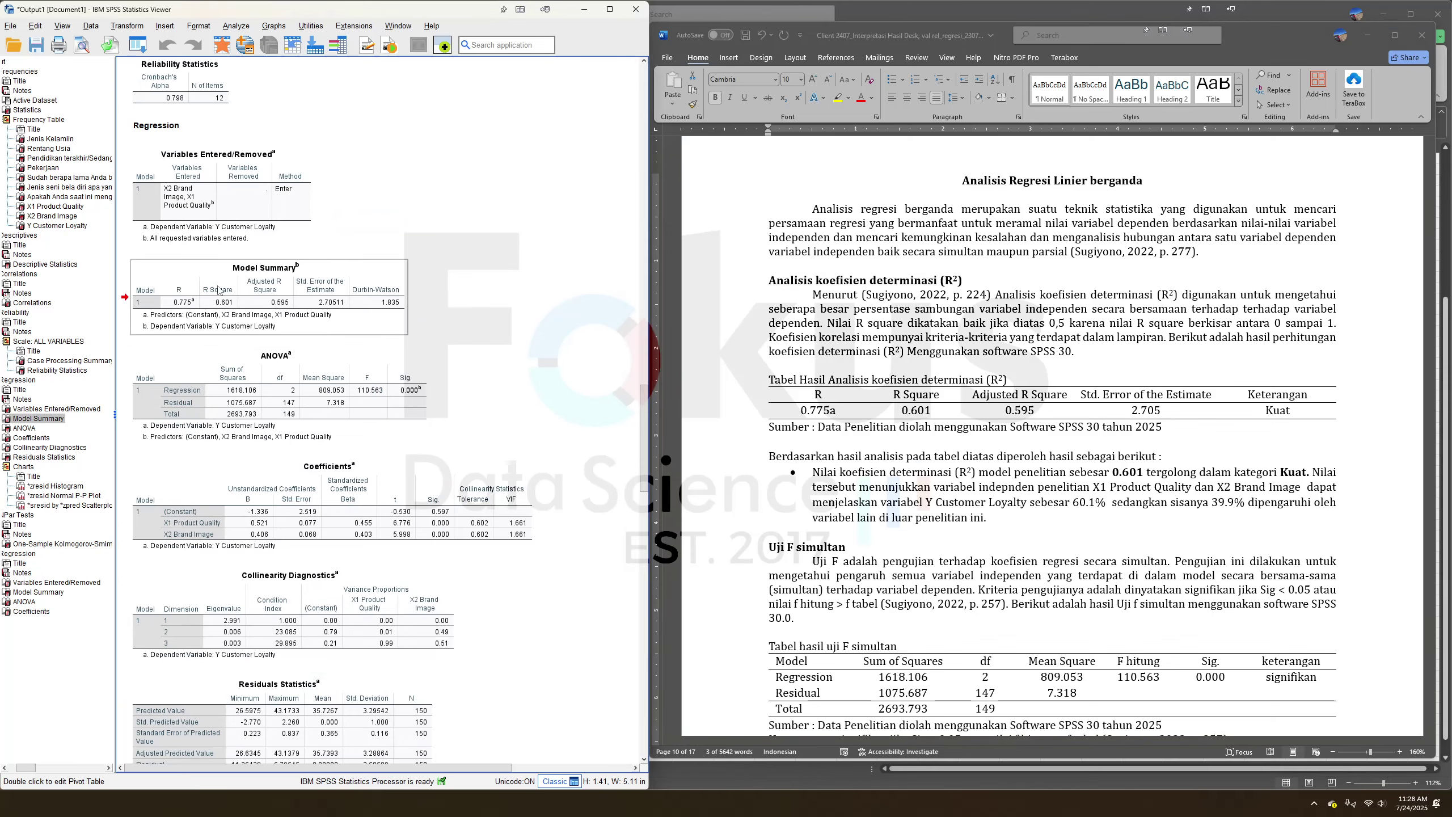
mouse_move(216, 292)
left_mouse_down()
mouse_move(461, 366)
mouse_move(889, 396)
mouse_move(902, 476)
left_mouse_up()
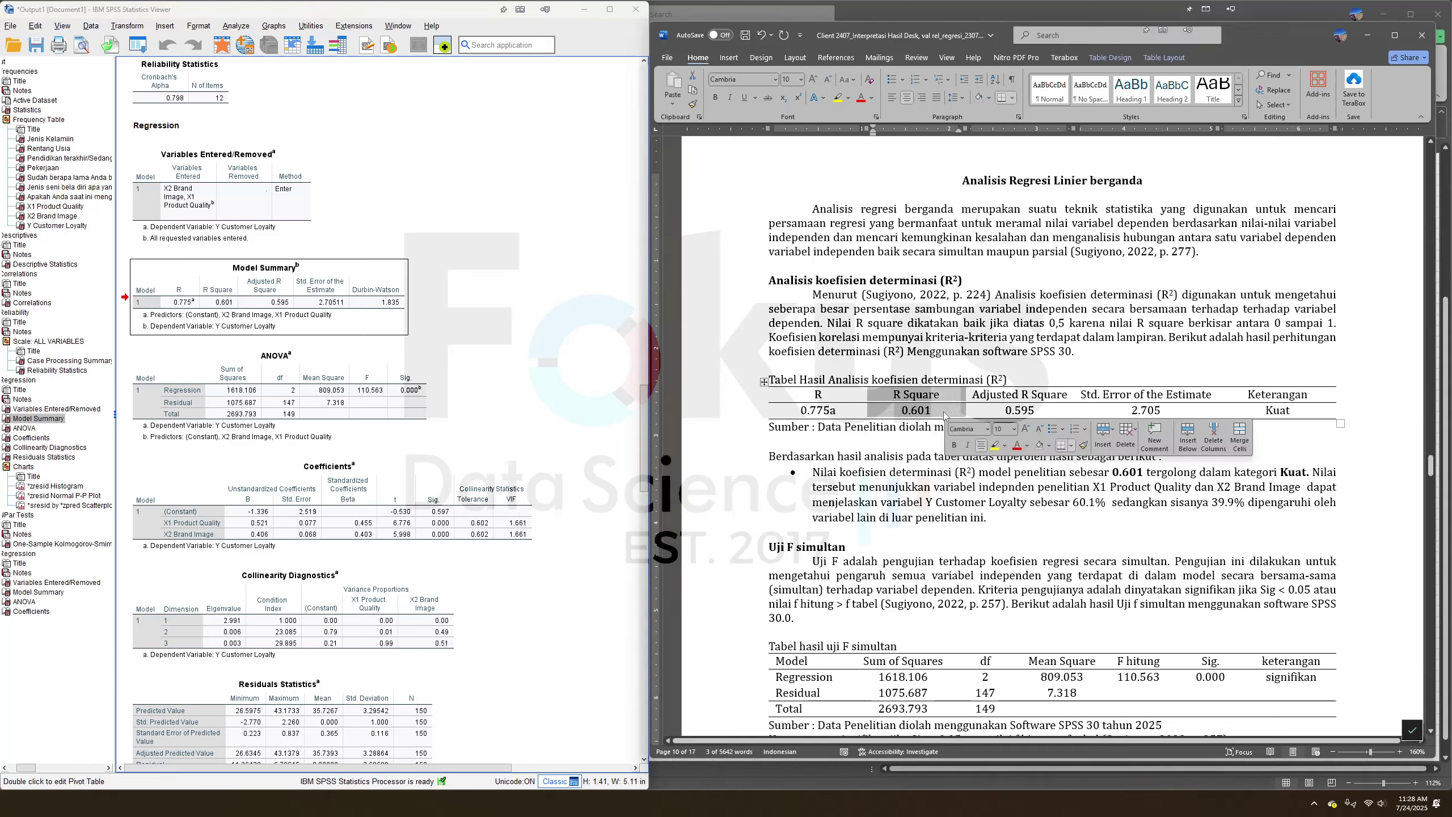
left_click(906, 416)
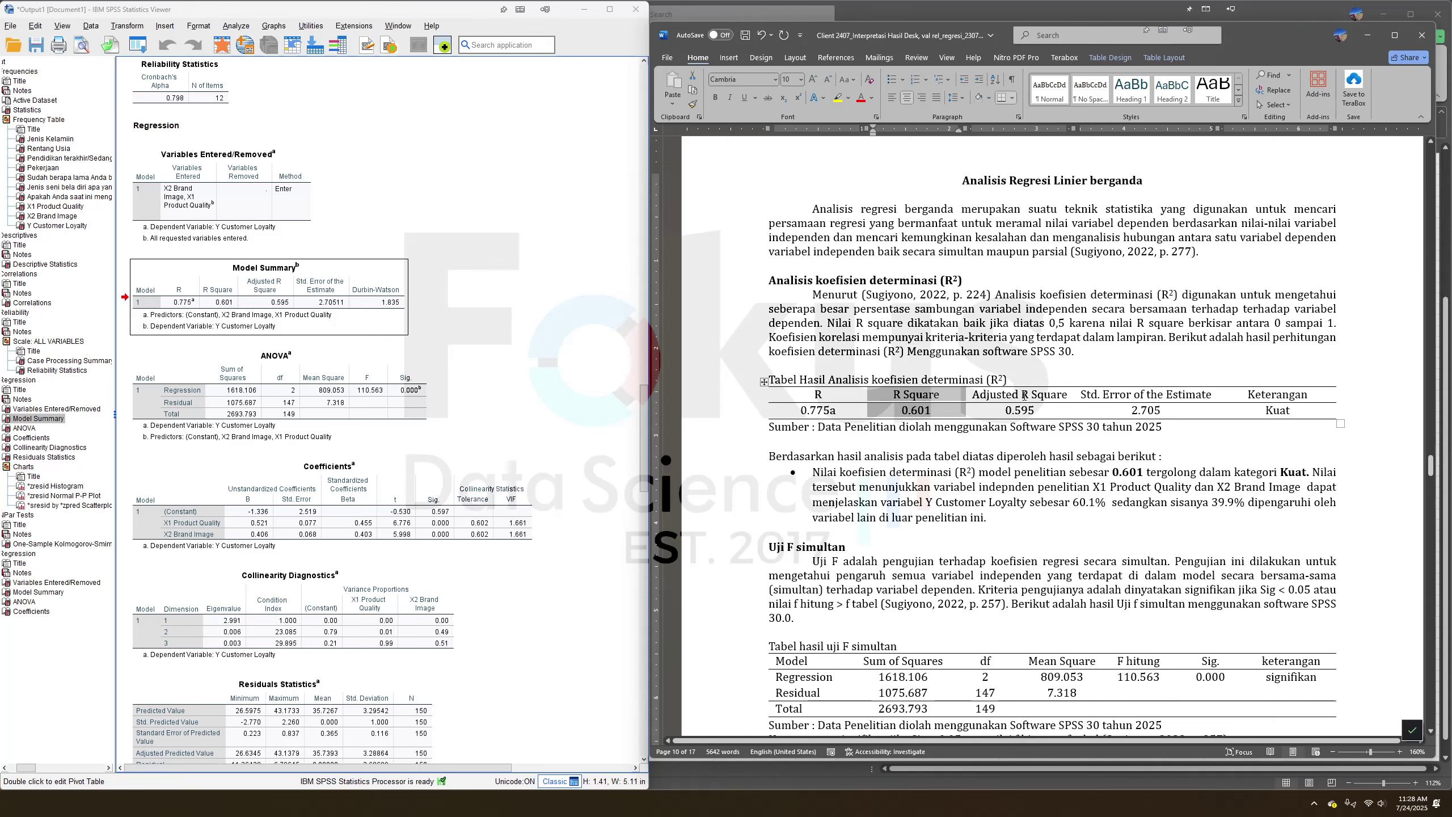
left_click(915, 411)
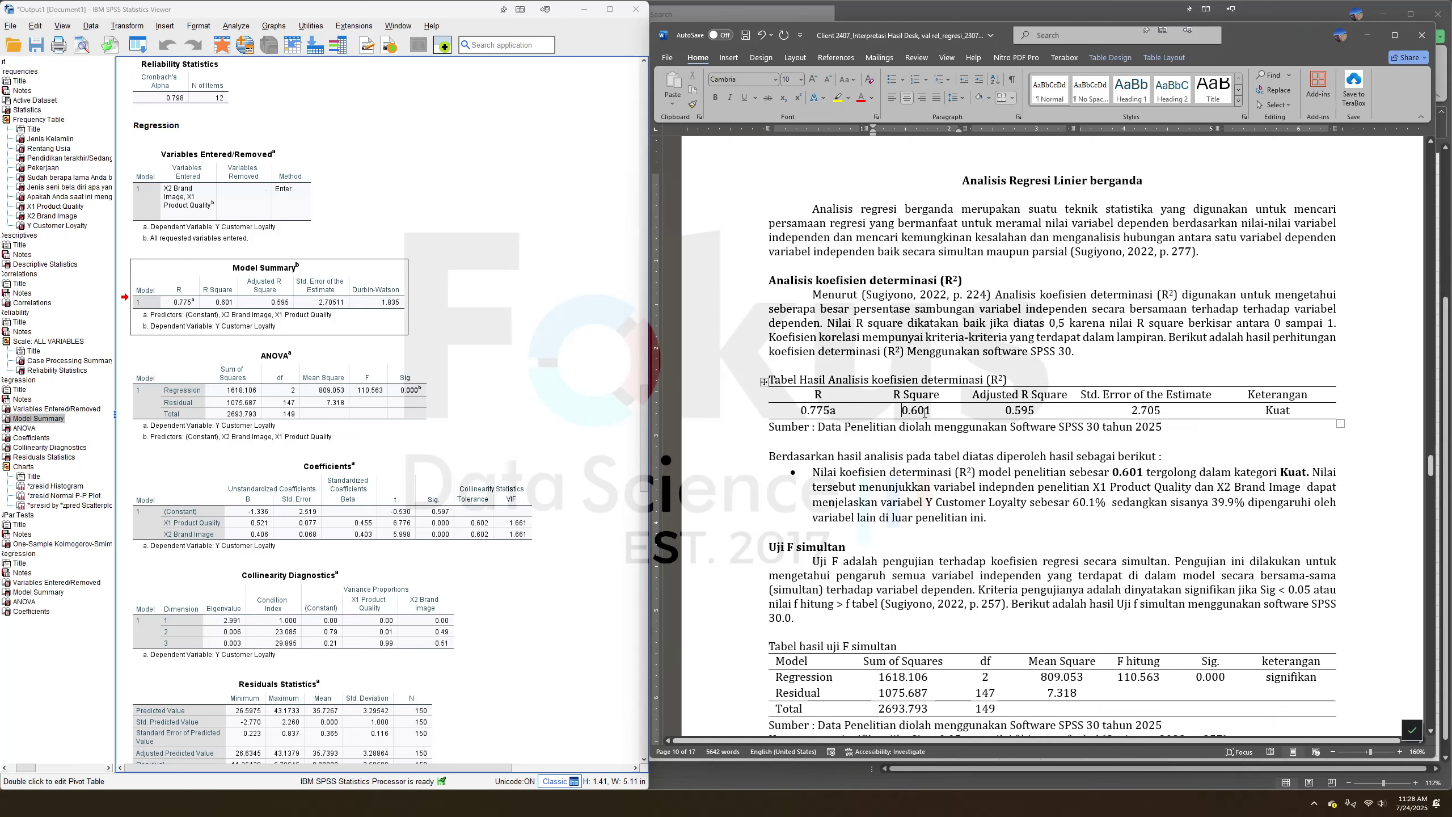
Check the Kuat rating of the R Square value against the Interpretasi Nilai R picture in the Excel asumsi & regresi sheet.
double_click(1127, 473)
left_click(1274, 409)
key("alt+Tab")
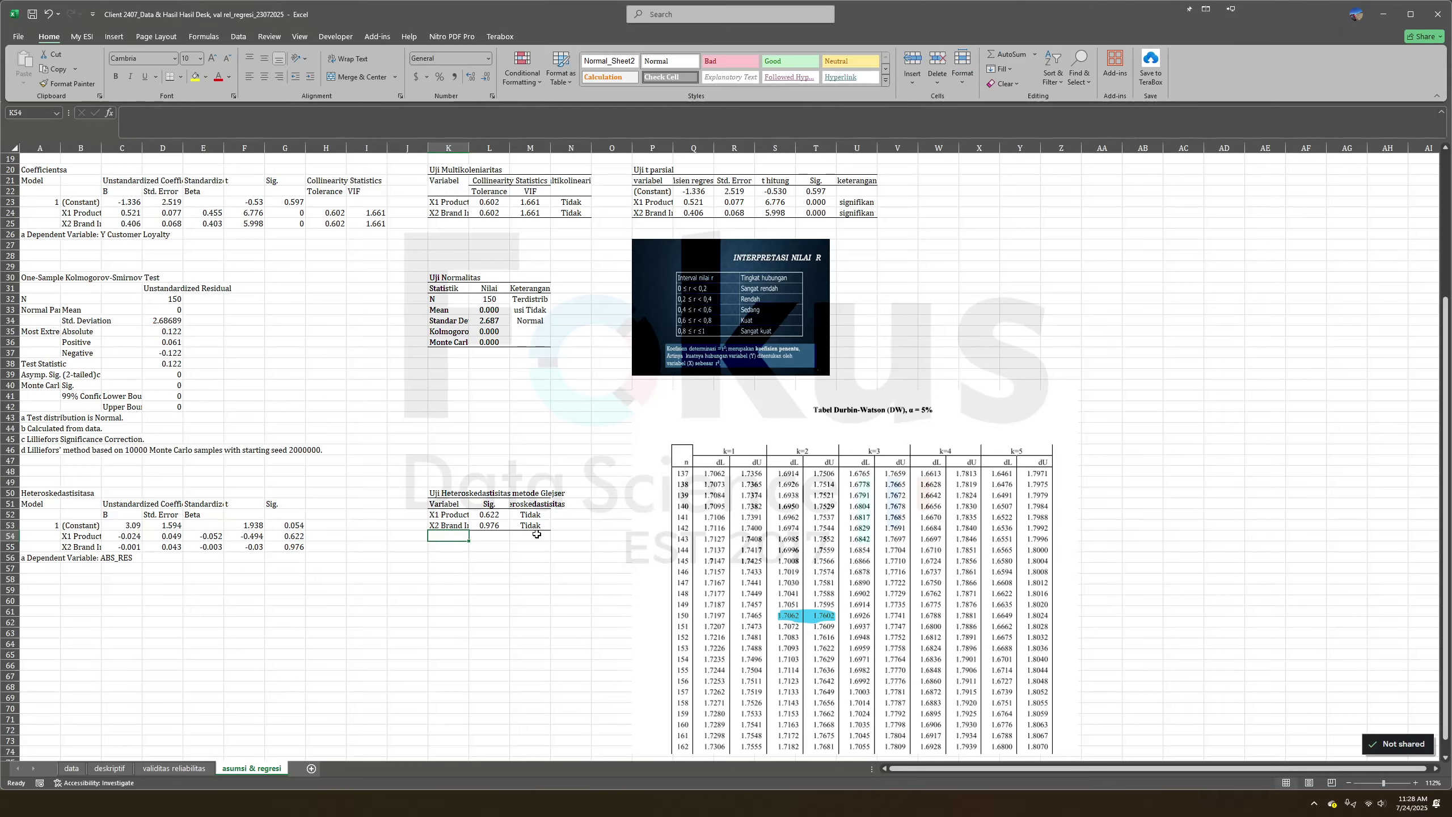
left_click(749, 291)
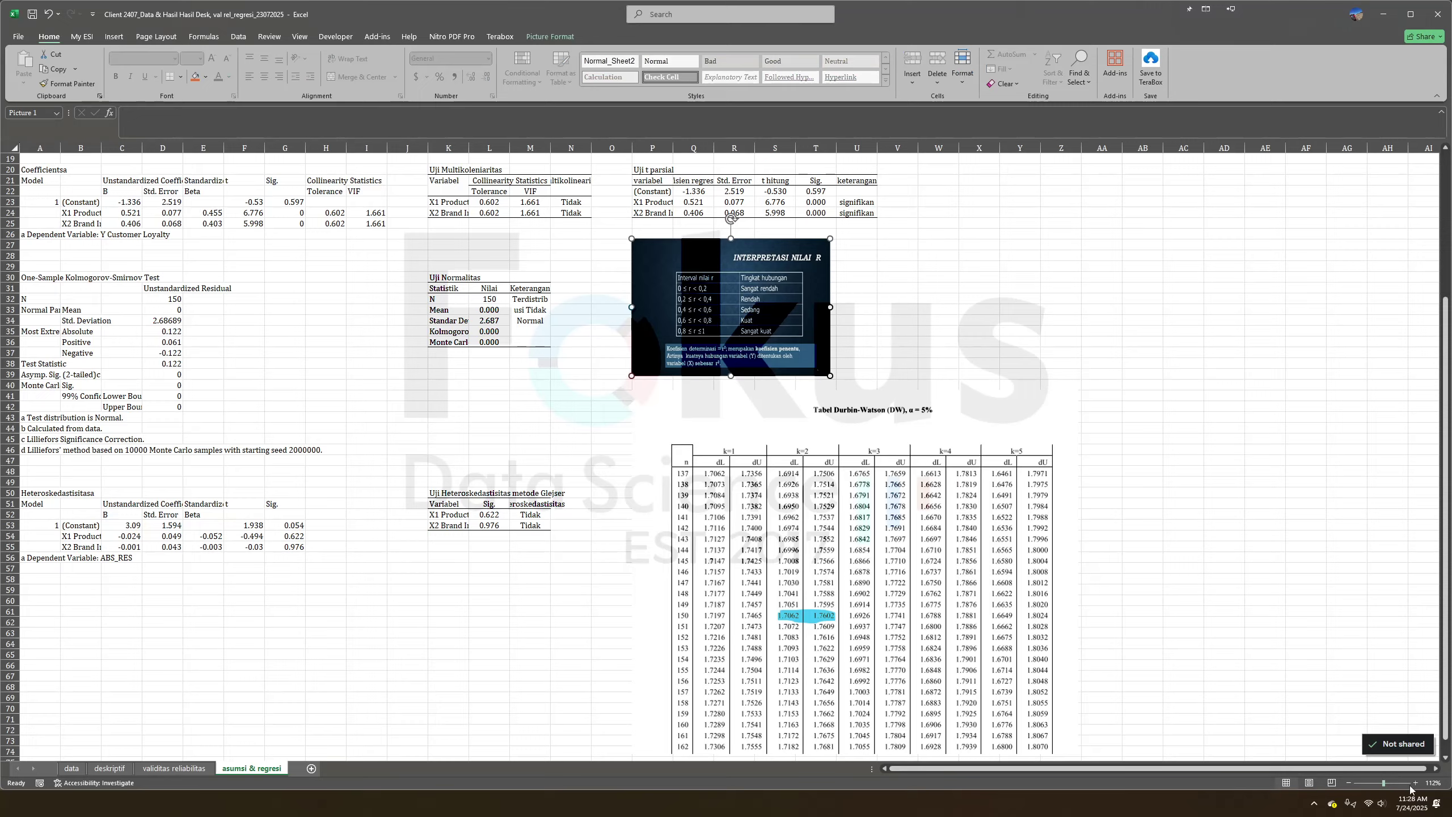
left_click(1416, 782)
left_click(1415, 782)
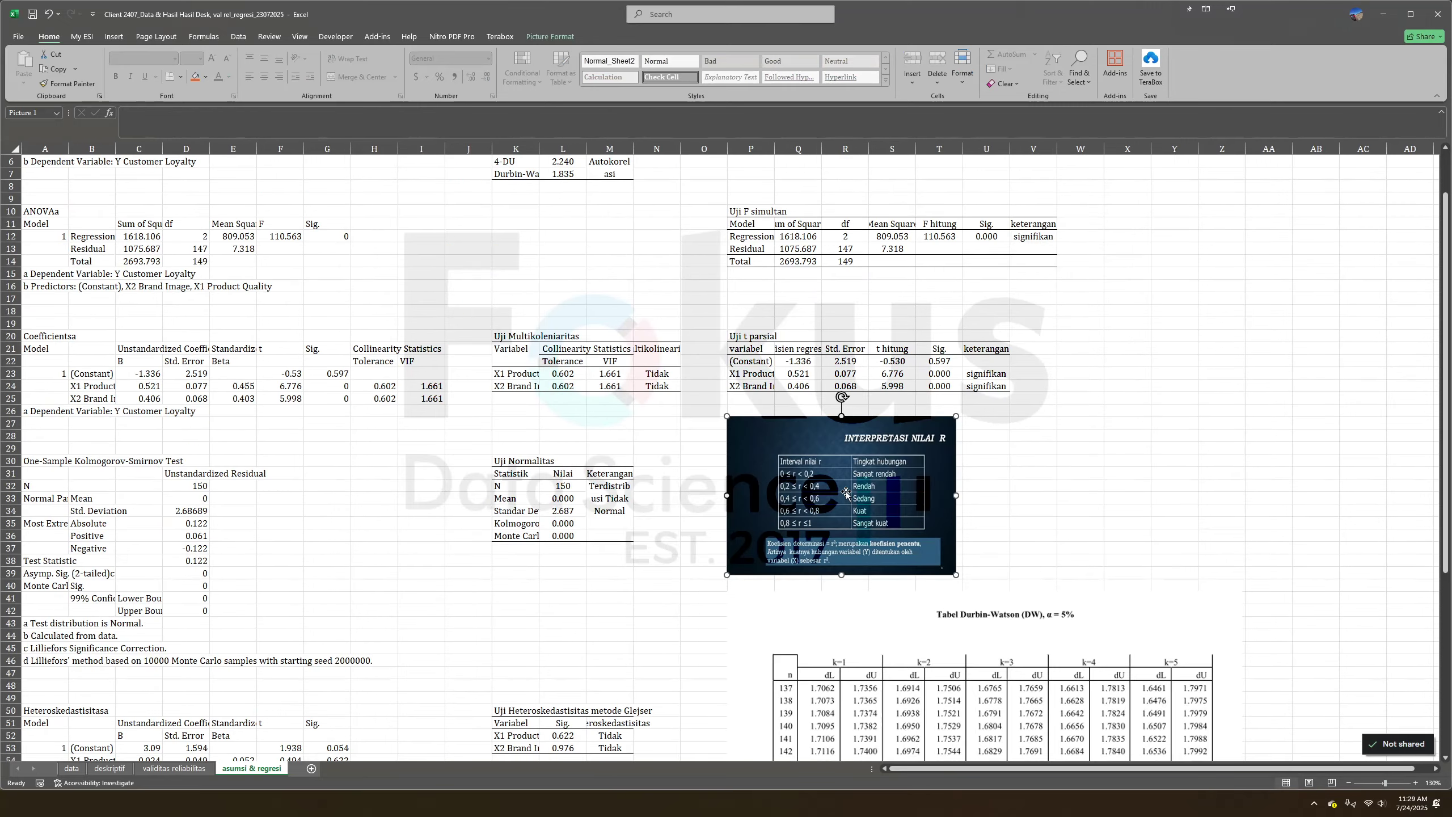
left_click_drag(830, 496, 841, 495)
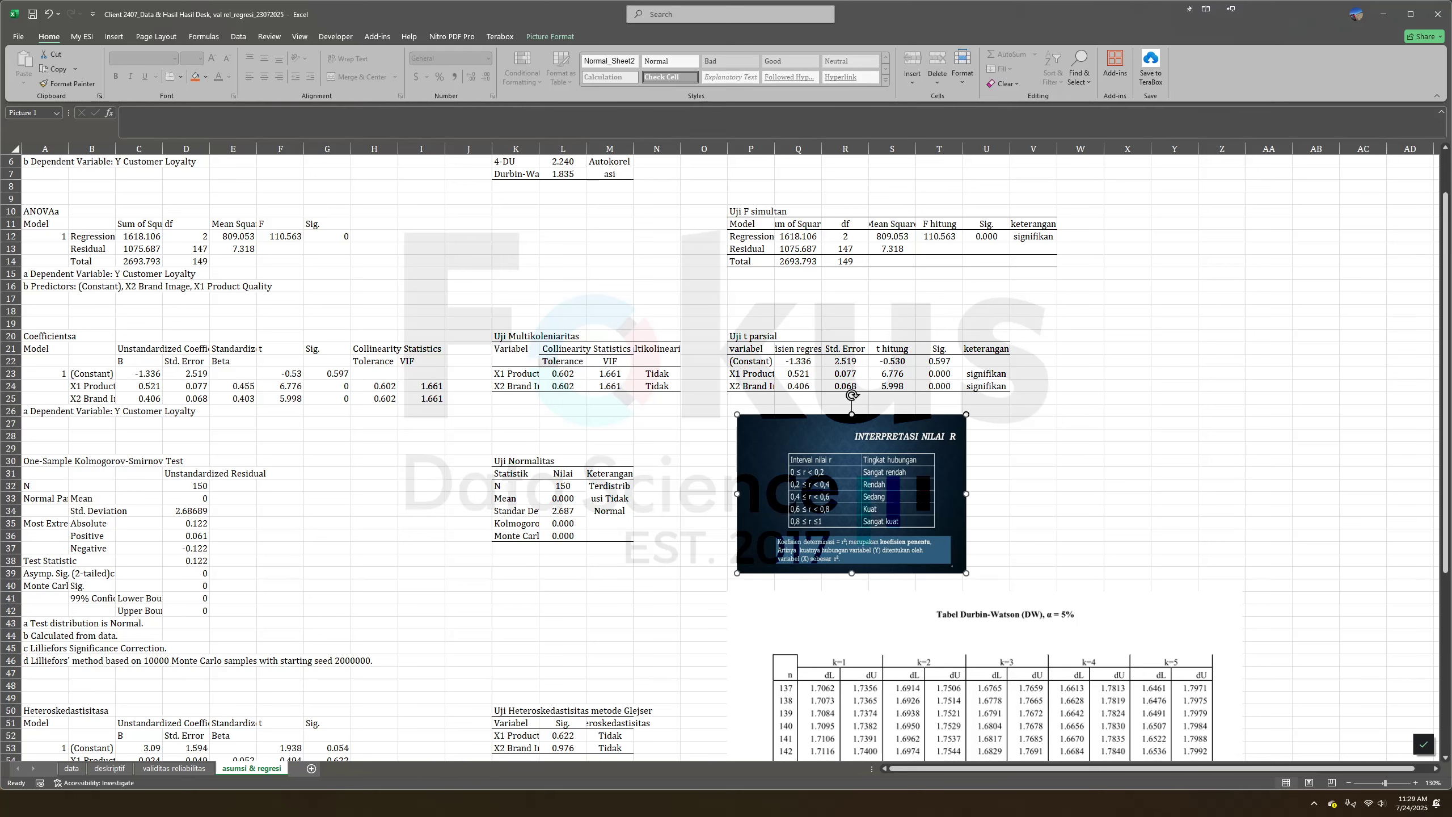
Read the Uji F simultan section in Word, focusing on the Sig. column and the Sig < 0.05 criterion.
key("alt+Tab")
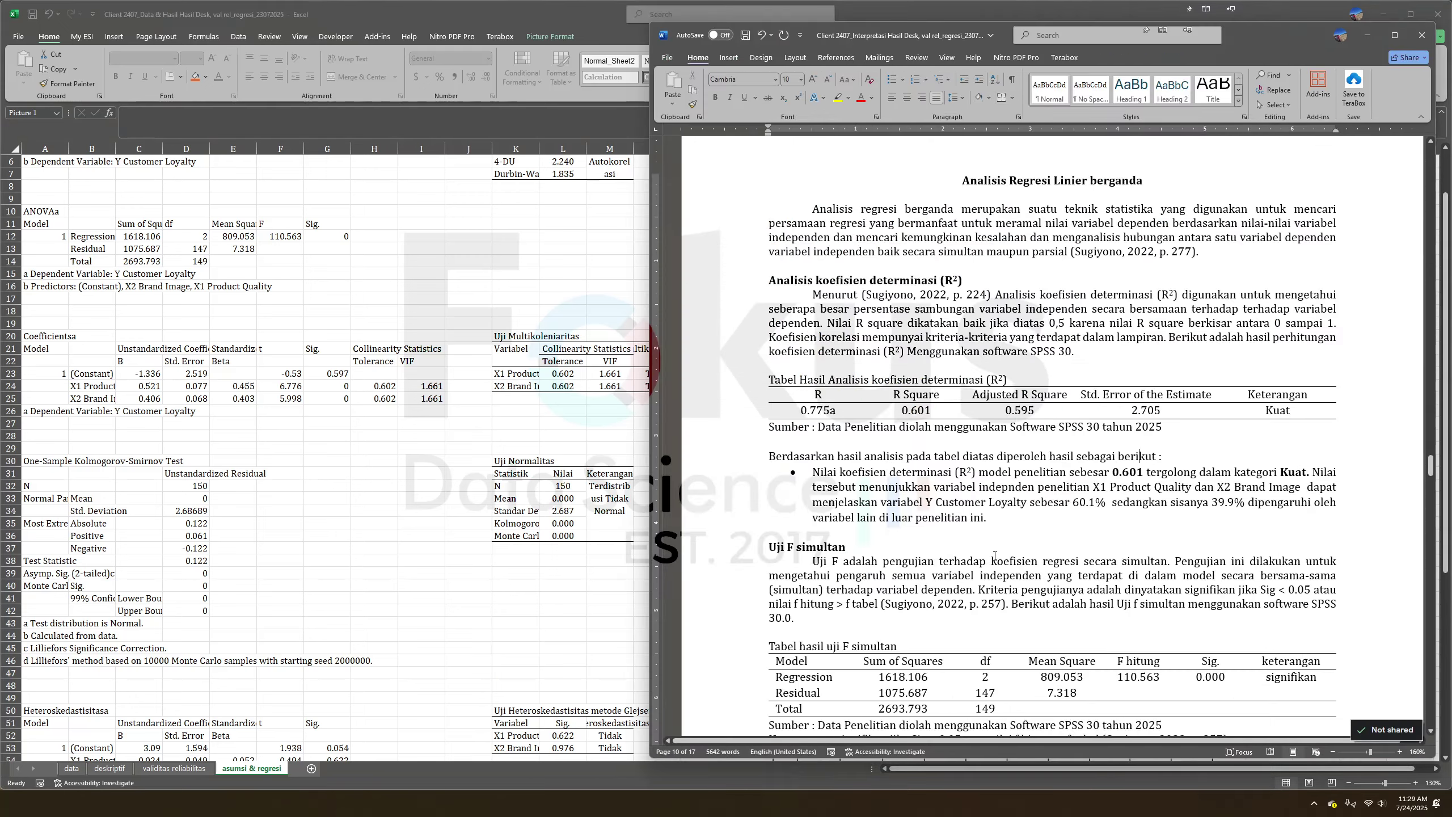
scroll(995, 556, "down", 5)
left_click_drag(771, 206, 845, 207)
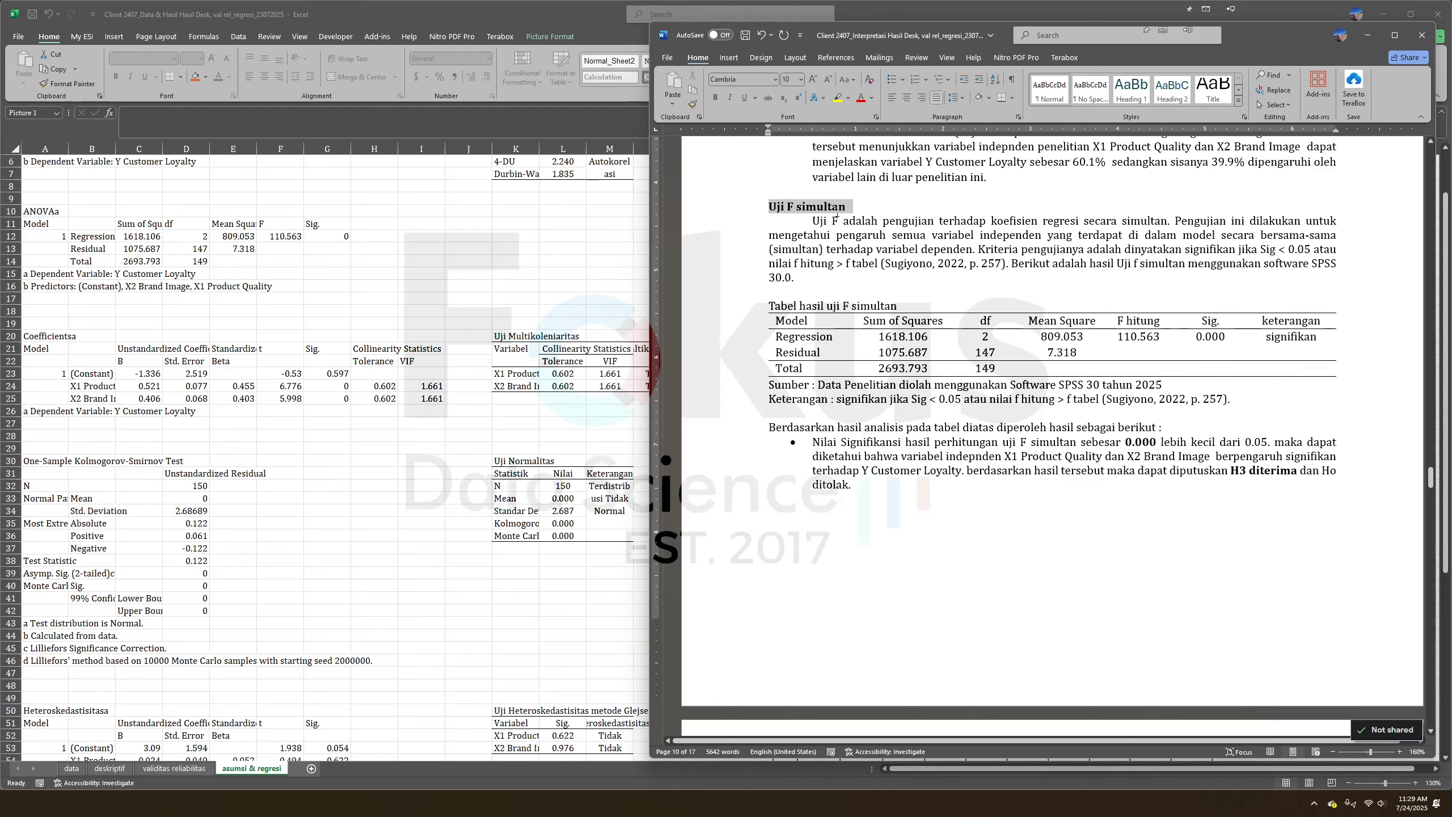
left_click(851, 236)
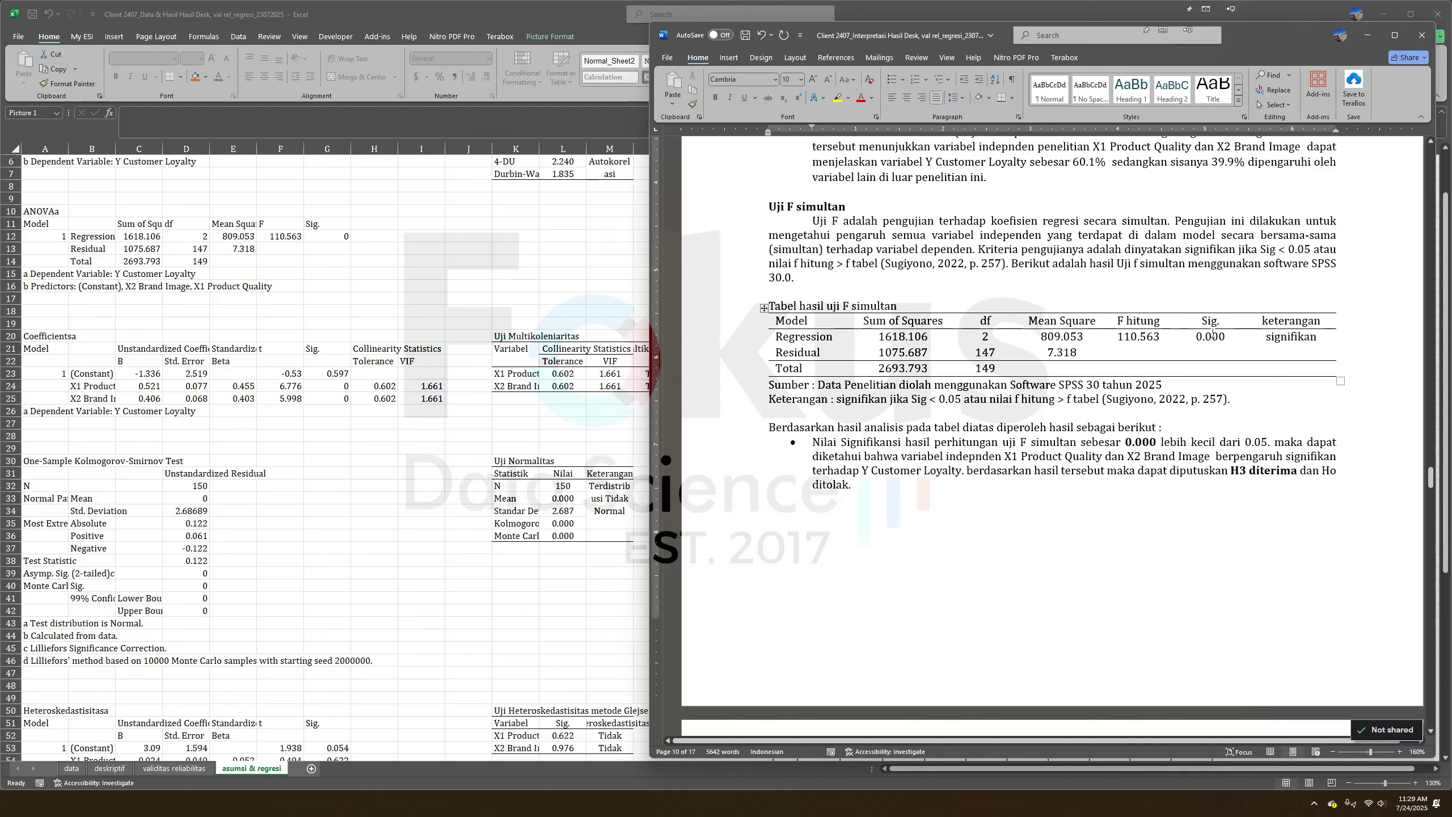
left_click_drag(1211, 323, 1221, 337)
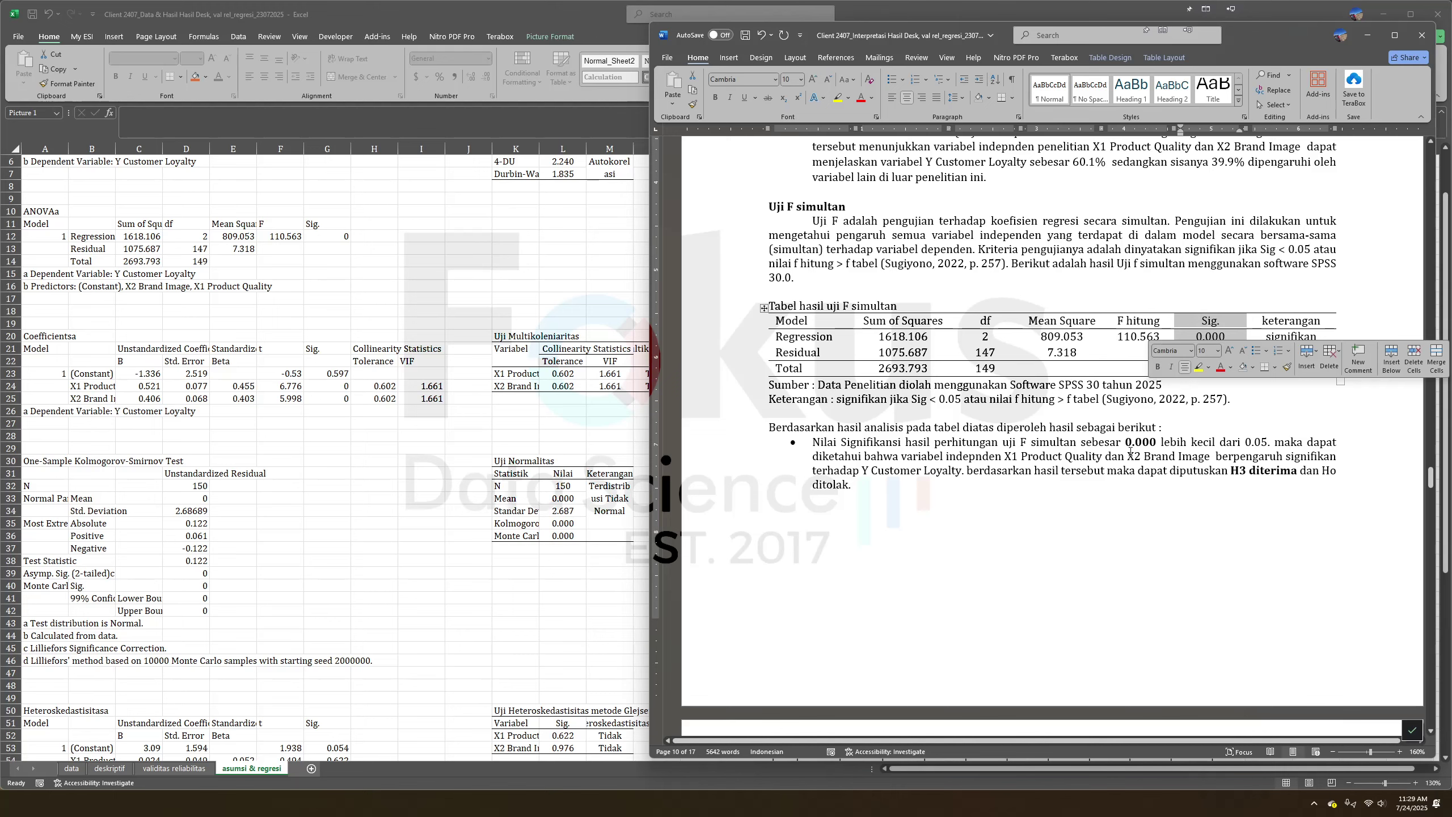
Compare the F test significance with the Excel Uji F simultan table and the SPSS ANOVA table.
key("alt+Tab")
scroll(514, 423, "up", 2)
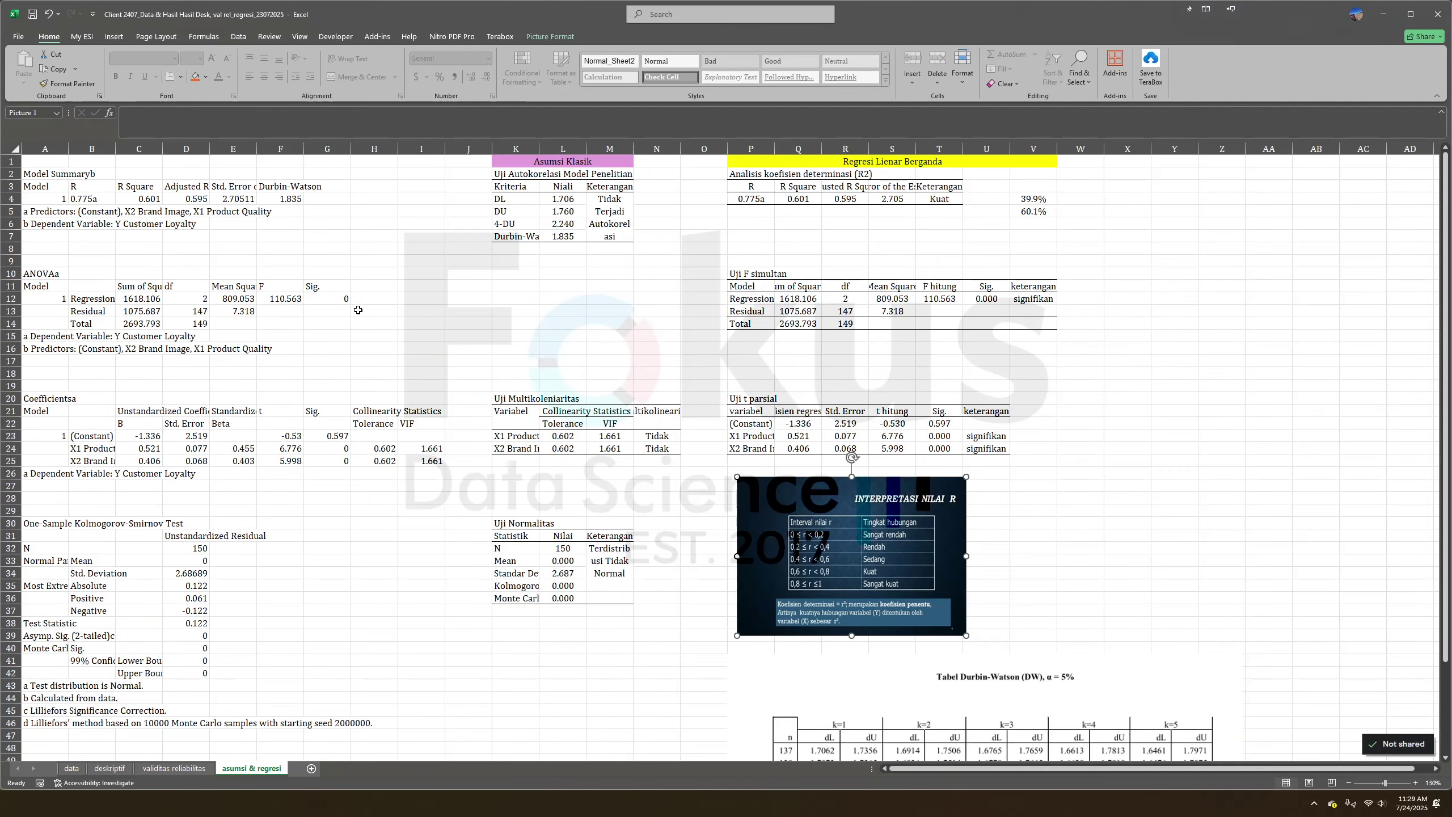
key("alt+Tab")
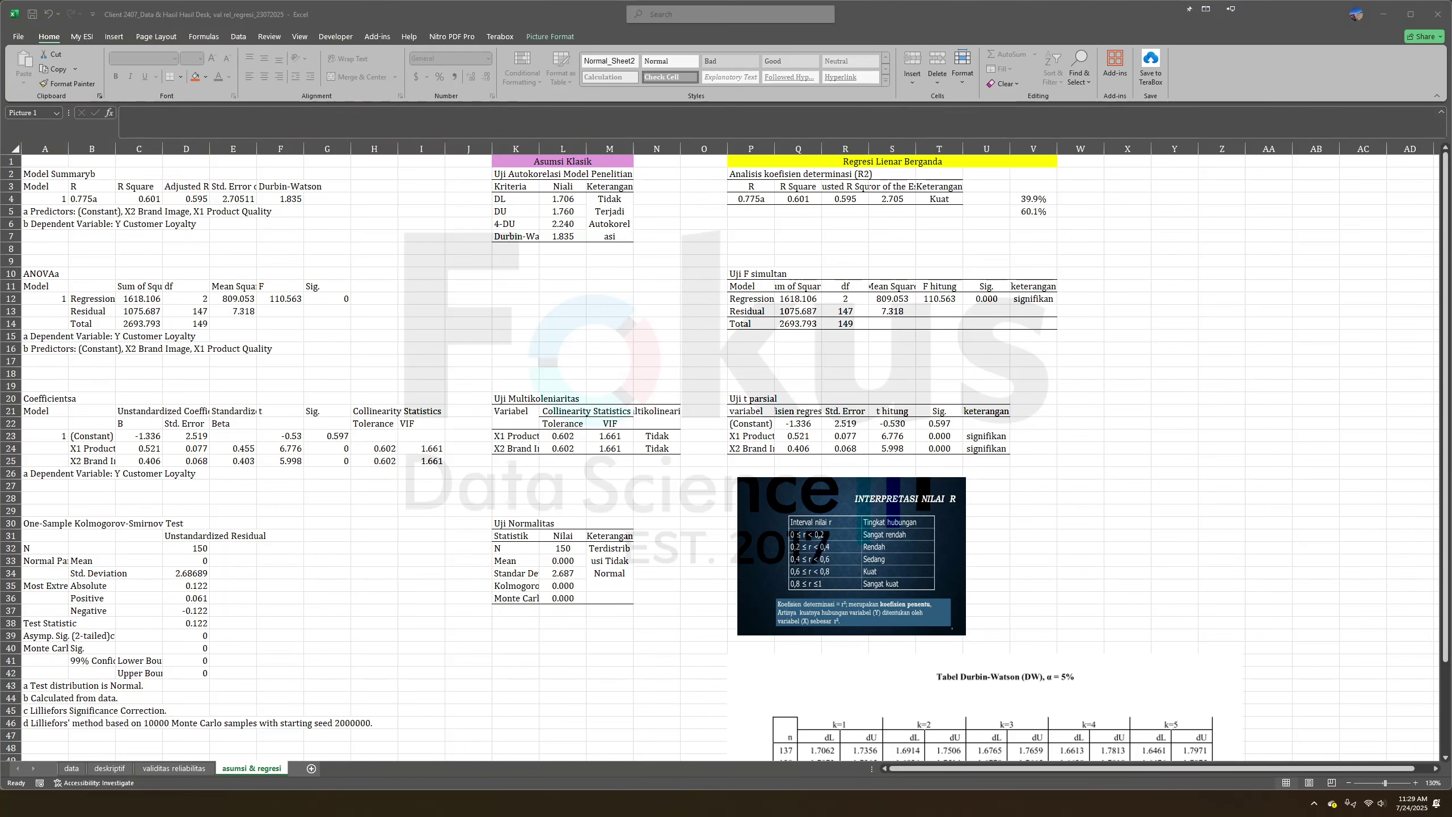
key("alt+Tab")
left_click(365, 437)
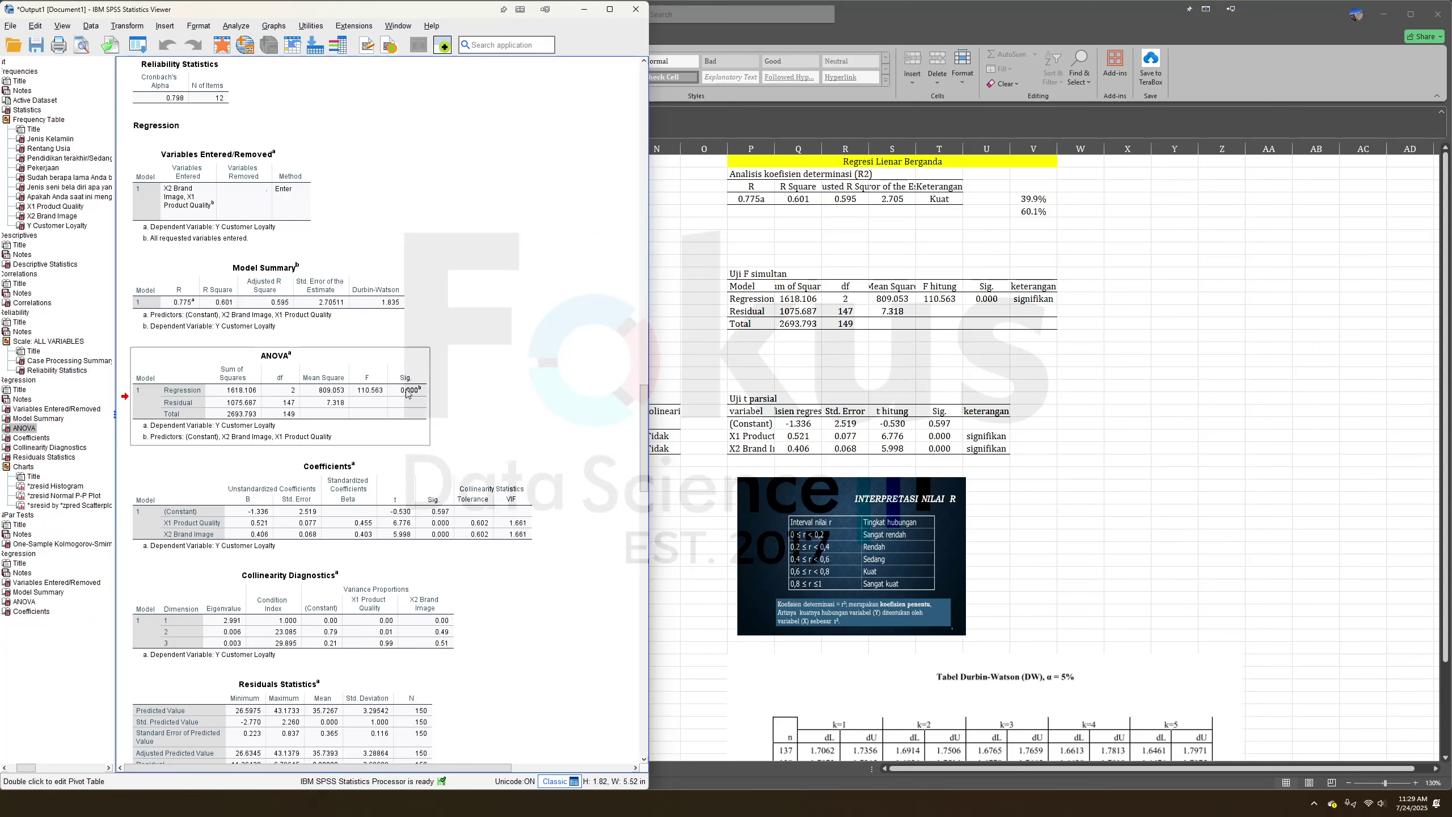
key("alt+Tab")
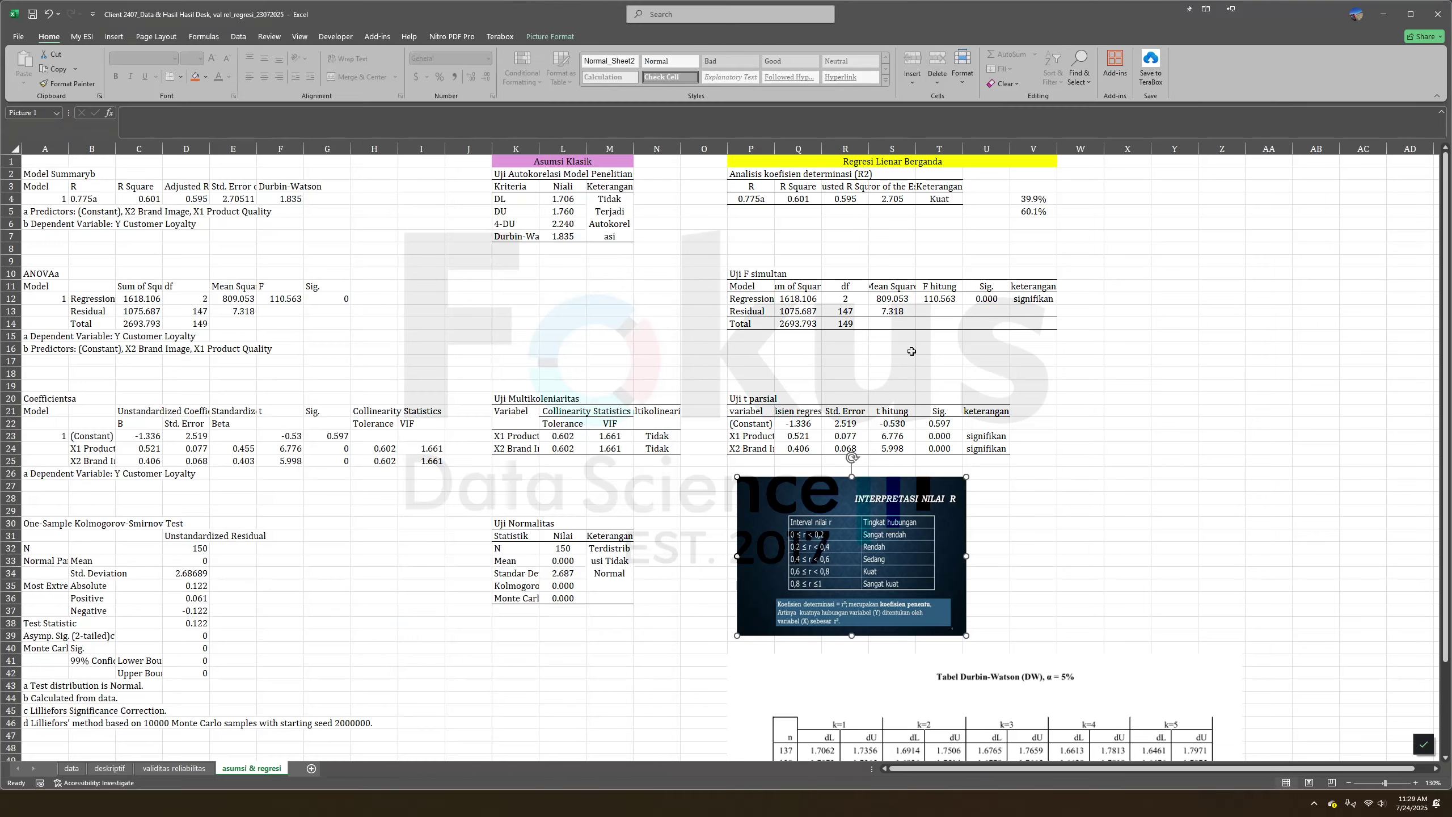
Review the autocorrelation and multicollinearity summary tables in the Excel asumsi & regresi sheet.
key("alt+Tab")
left_click(579, 452)
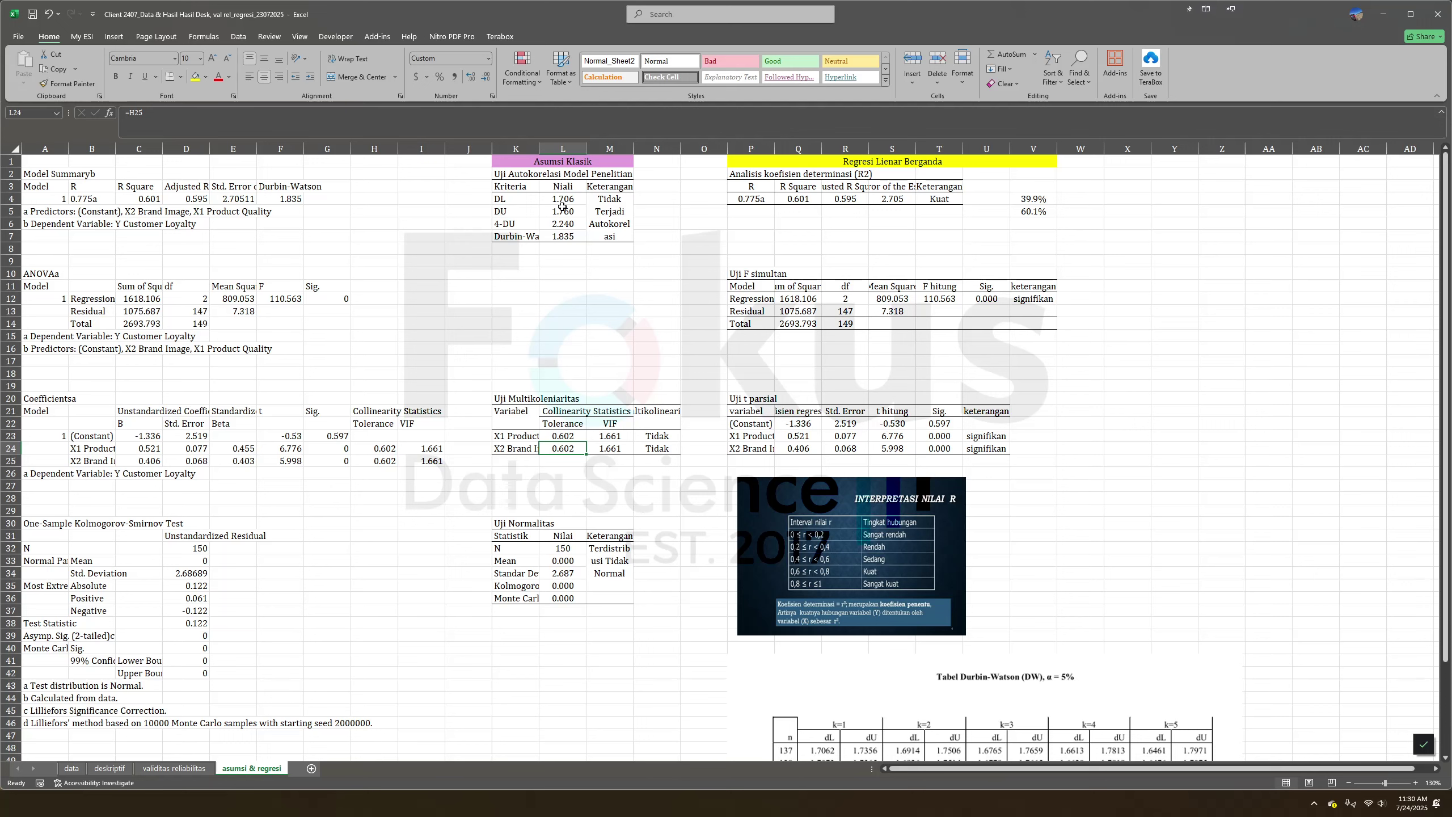
left_click(642, 309)
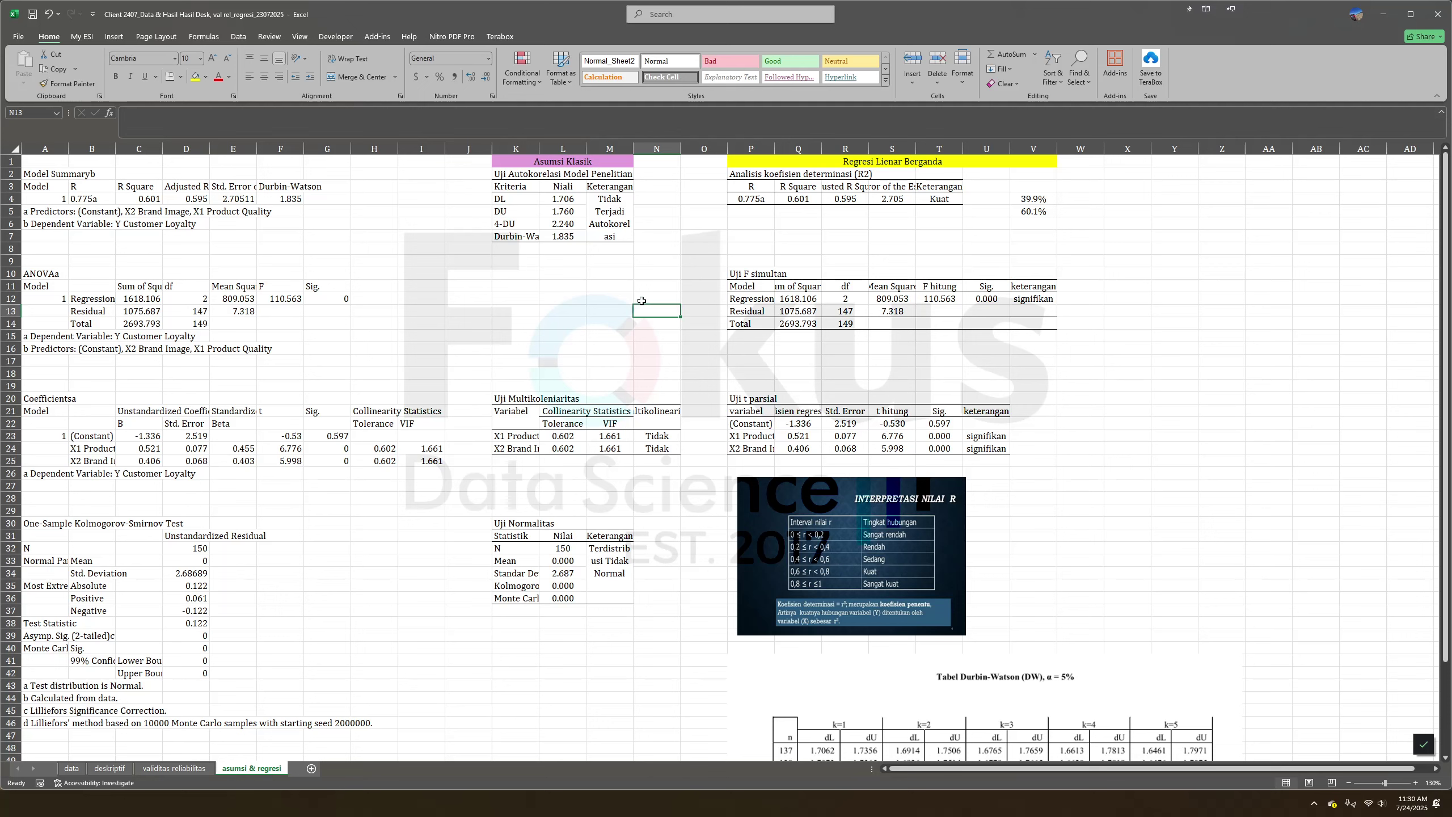
left_click(562, 321)
left_click(524, 314)
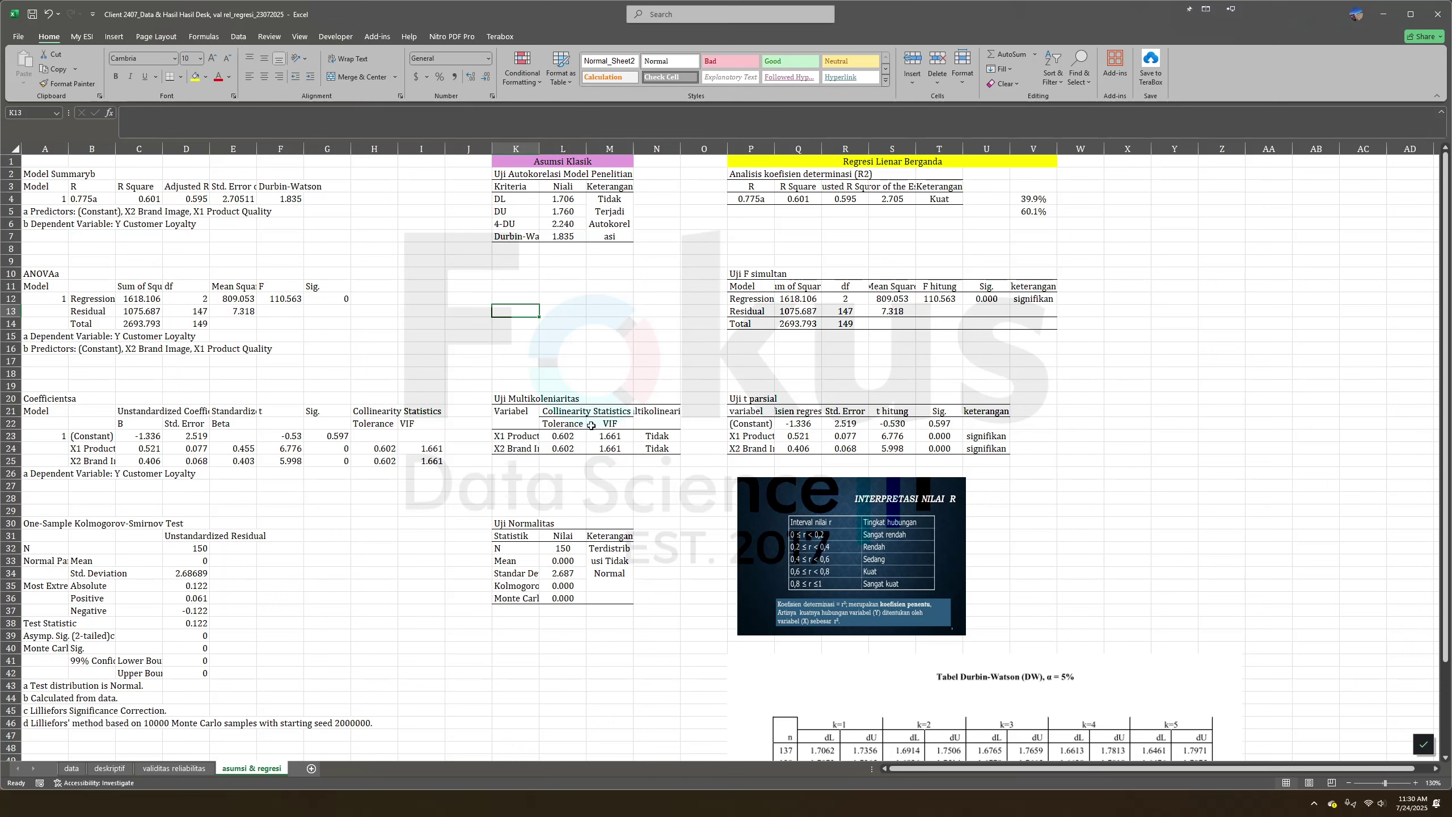
left_click(599, 459)
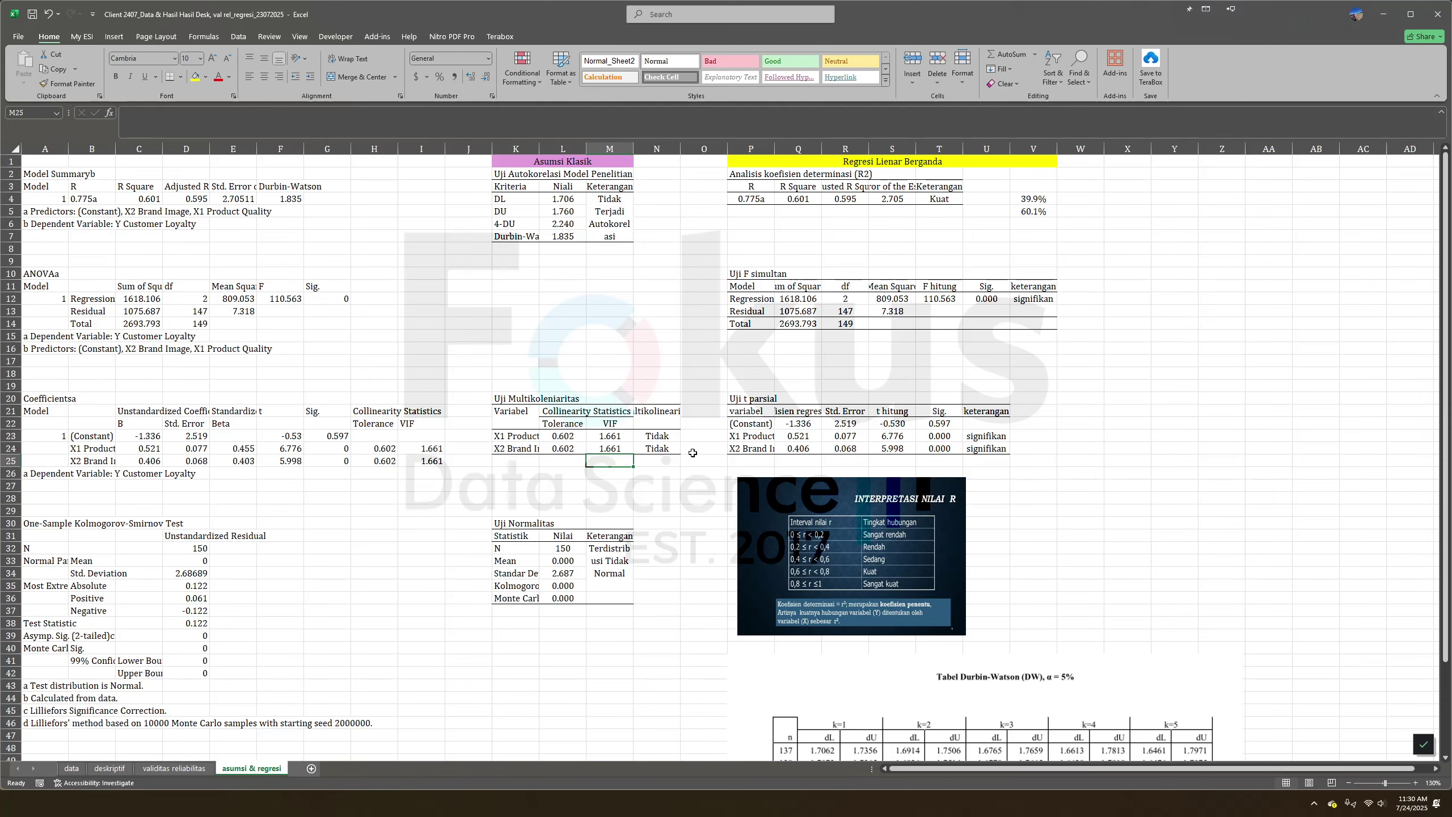
Review the respondent identity columns and the X1 Product Quality and X2 Brand Image item scores in the Excel data sheet.
left_click(74, 775)
scroll(721, 375, "up", 20)
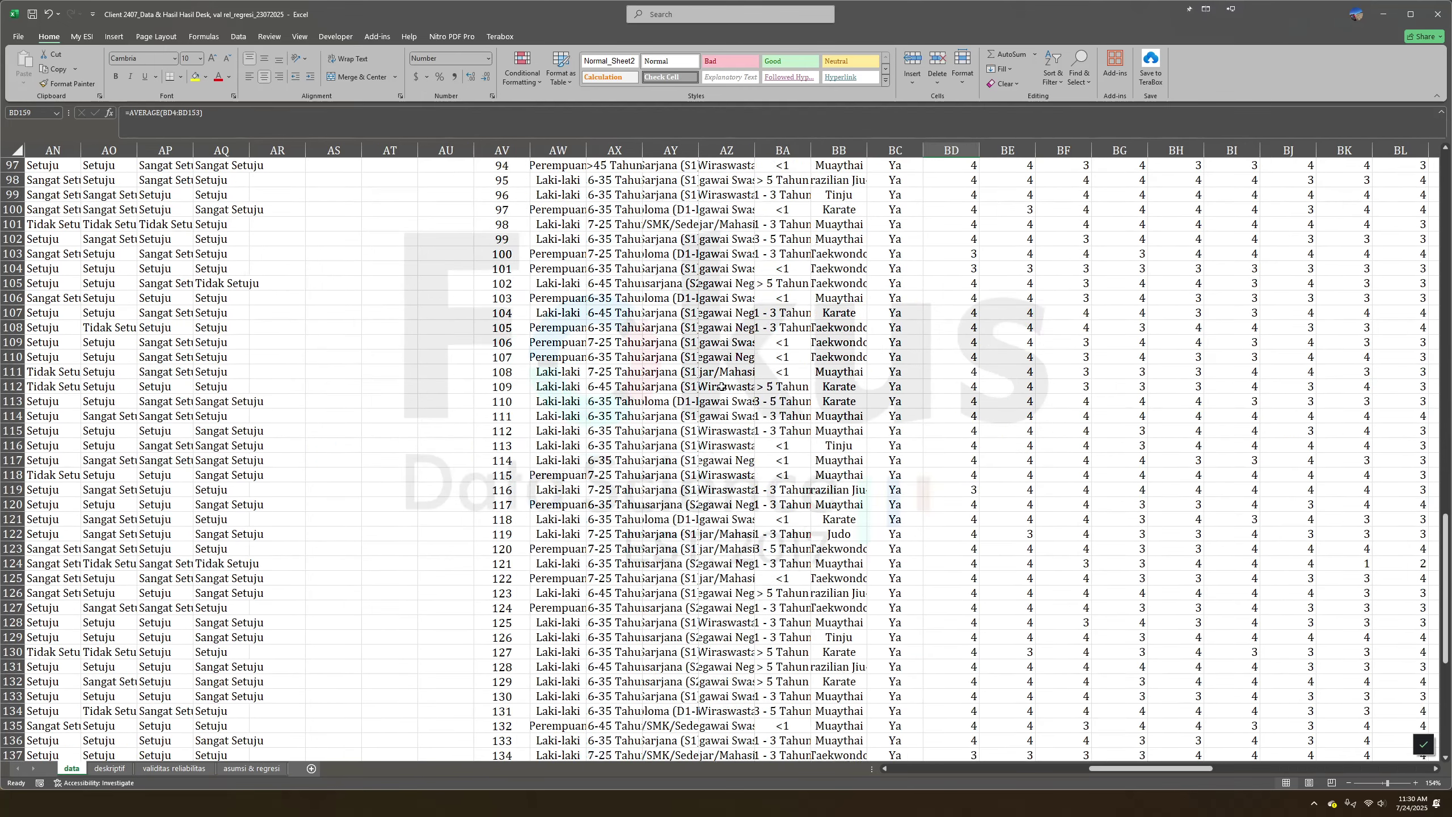
scroll(720, 328, "right", 4)
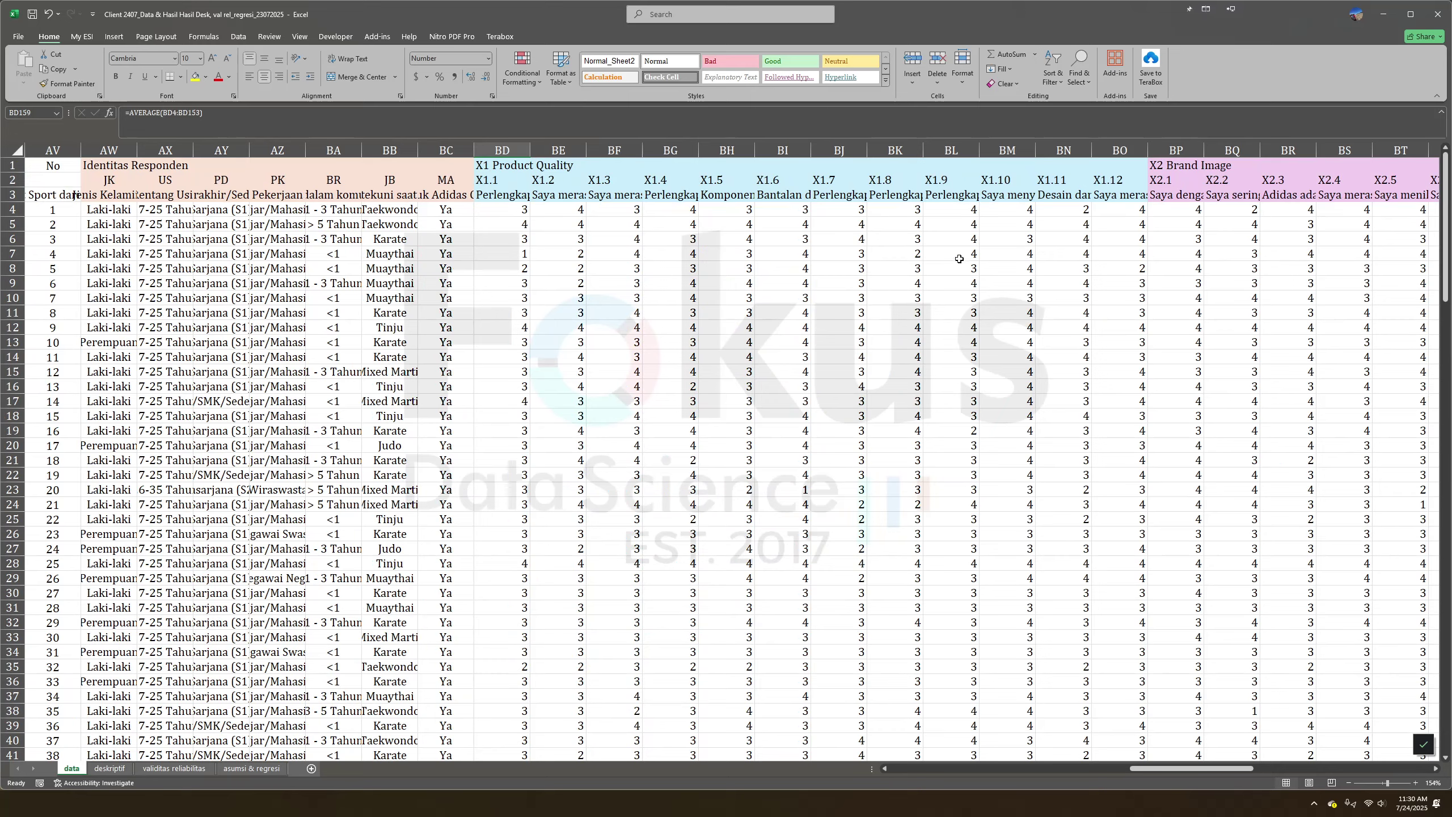
left_click(993, 237)
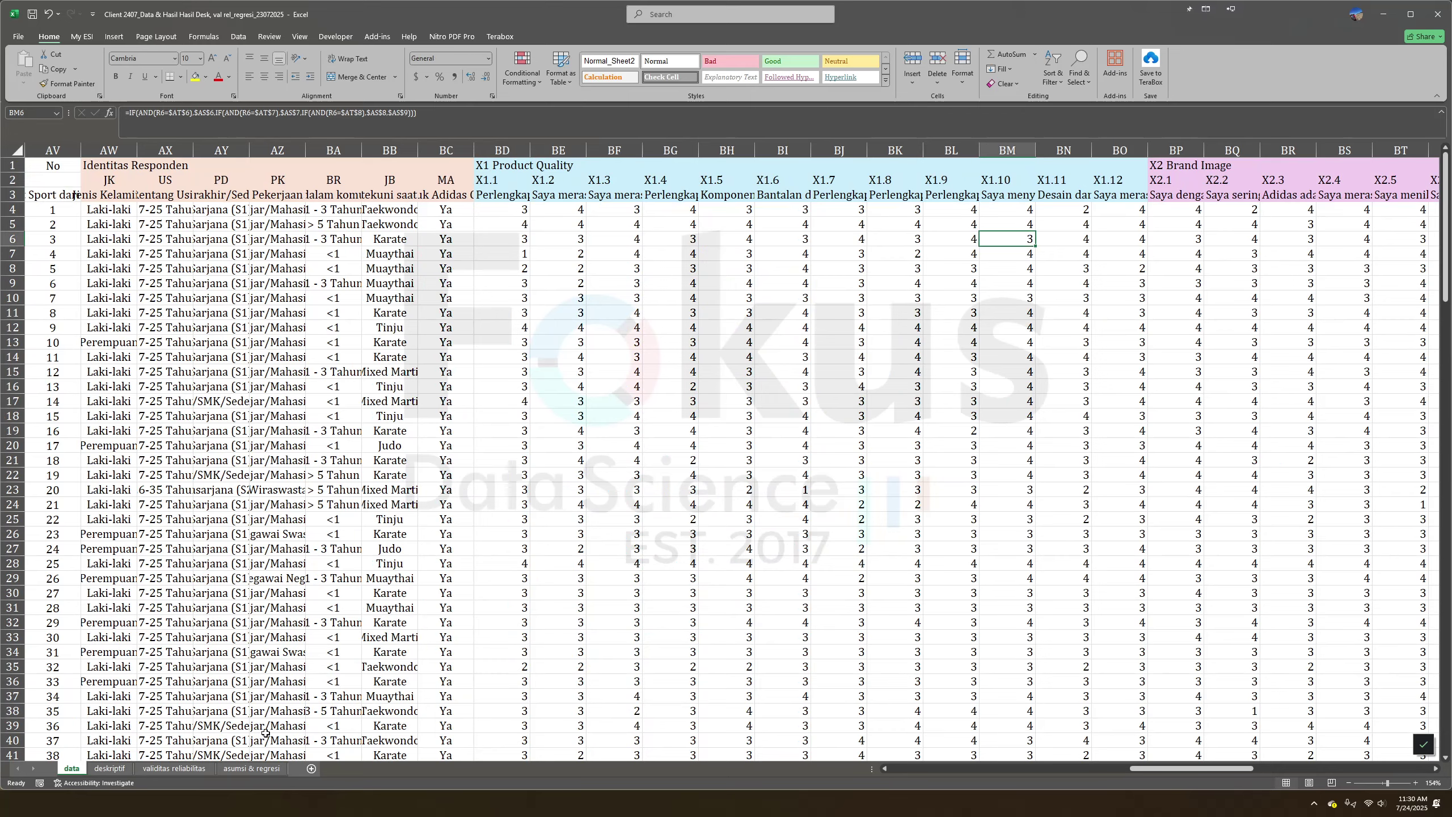
left_click(267, 772)
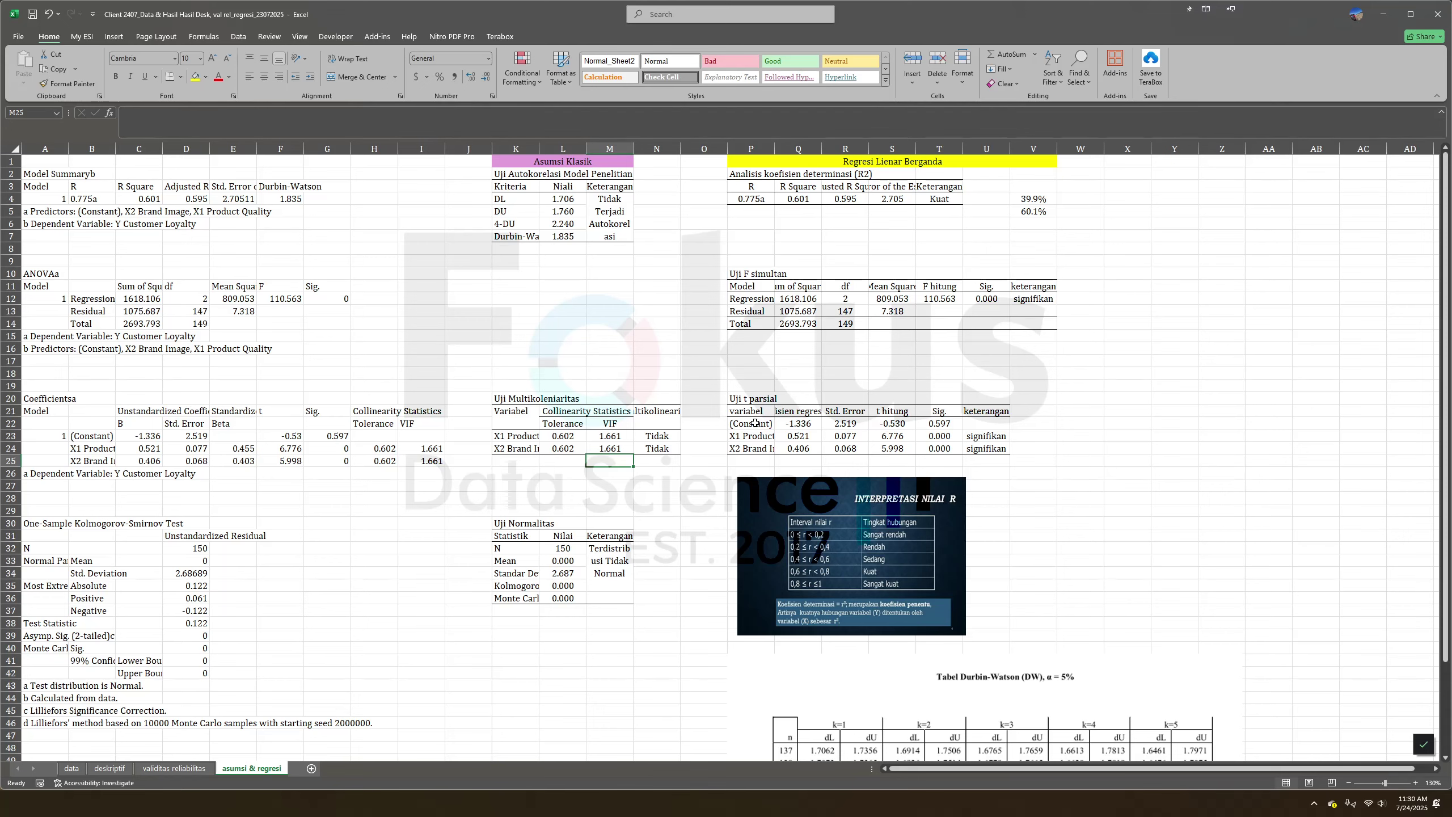
left_click(71, 768)
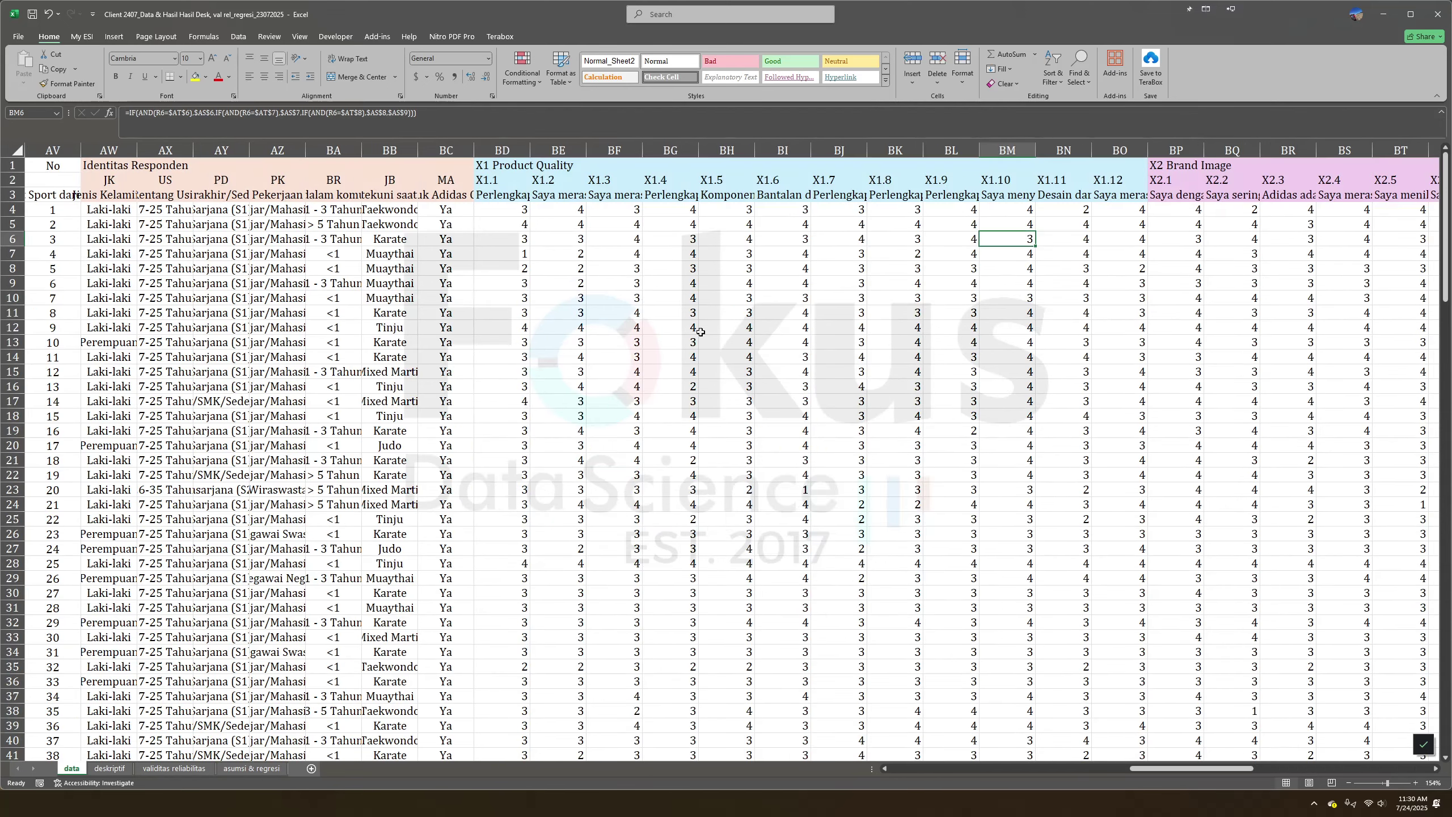
scroll(707, 329, "right", 1)
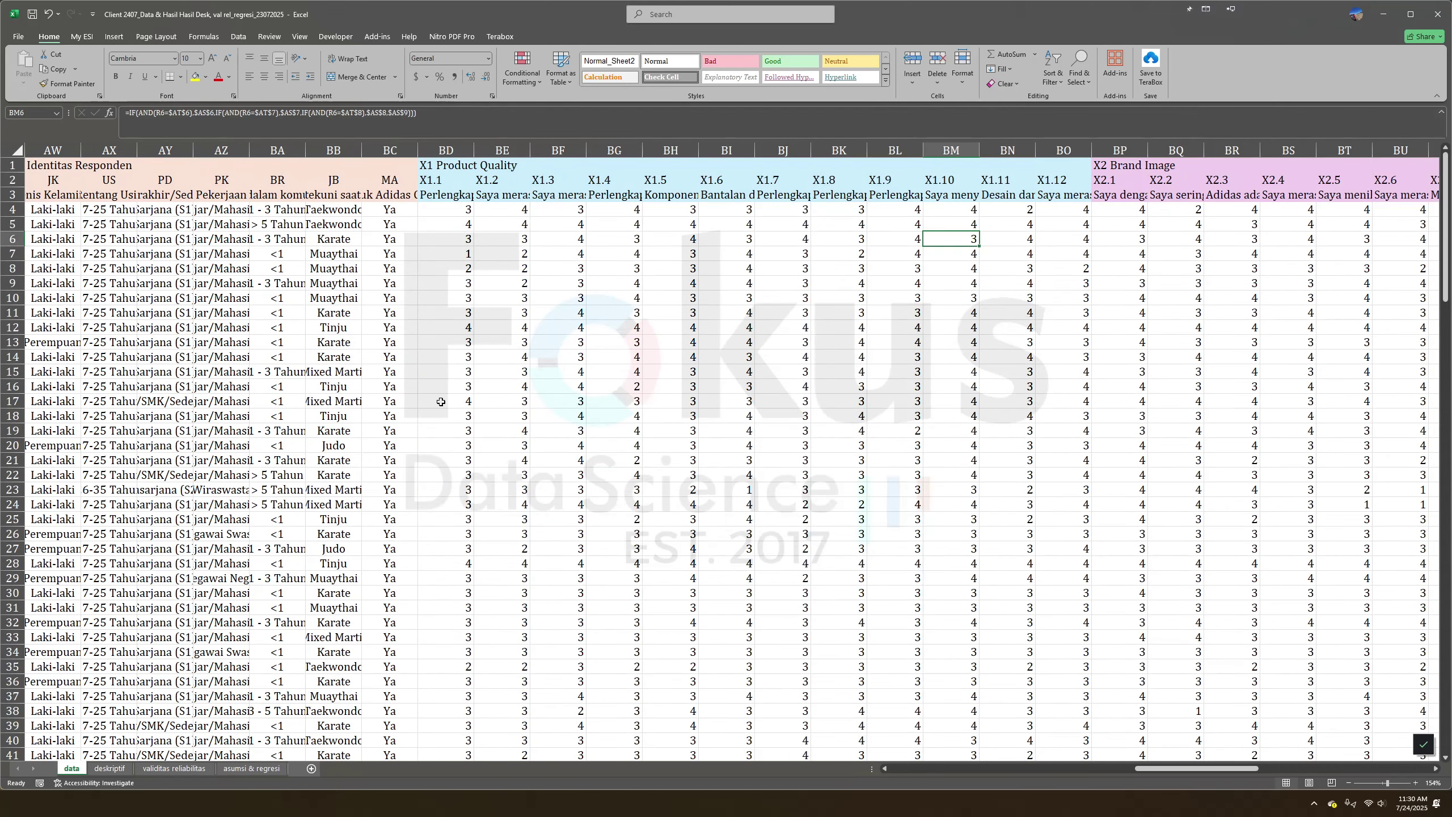
scroll(443, 402, "left", 3)
scroll(443, 402, "down", 19)
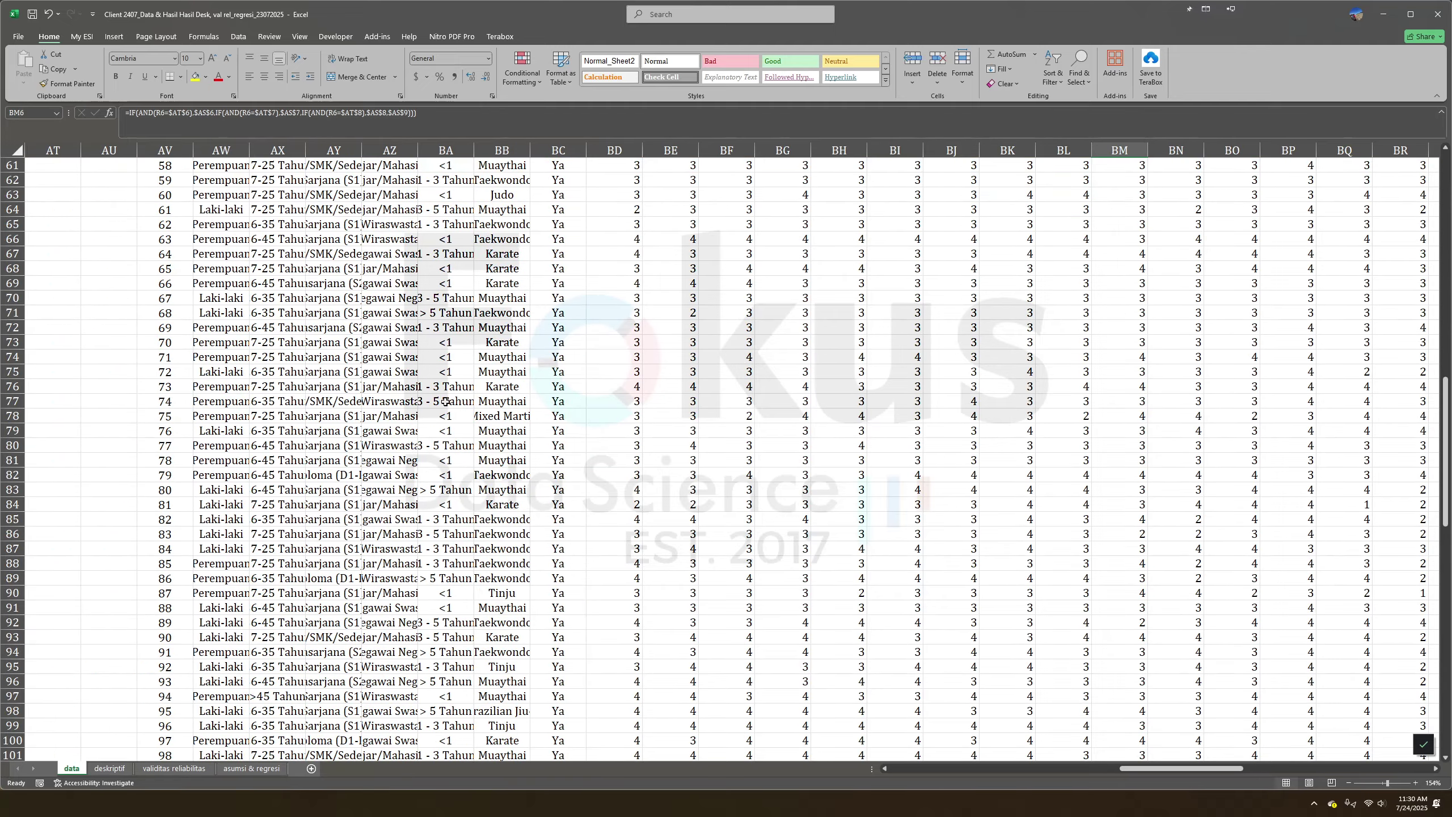
scroll(449, 561, "up", 19)
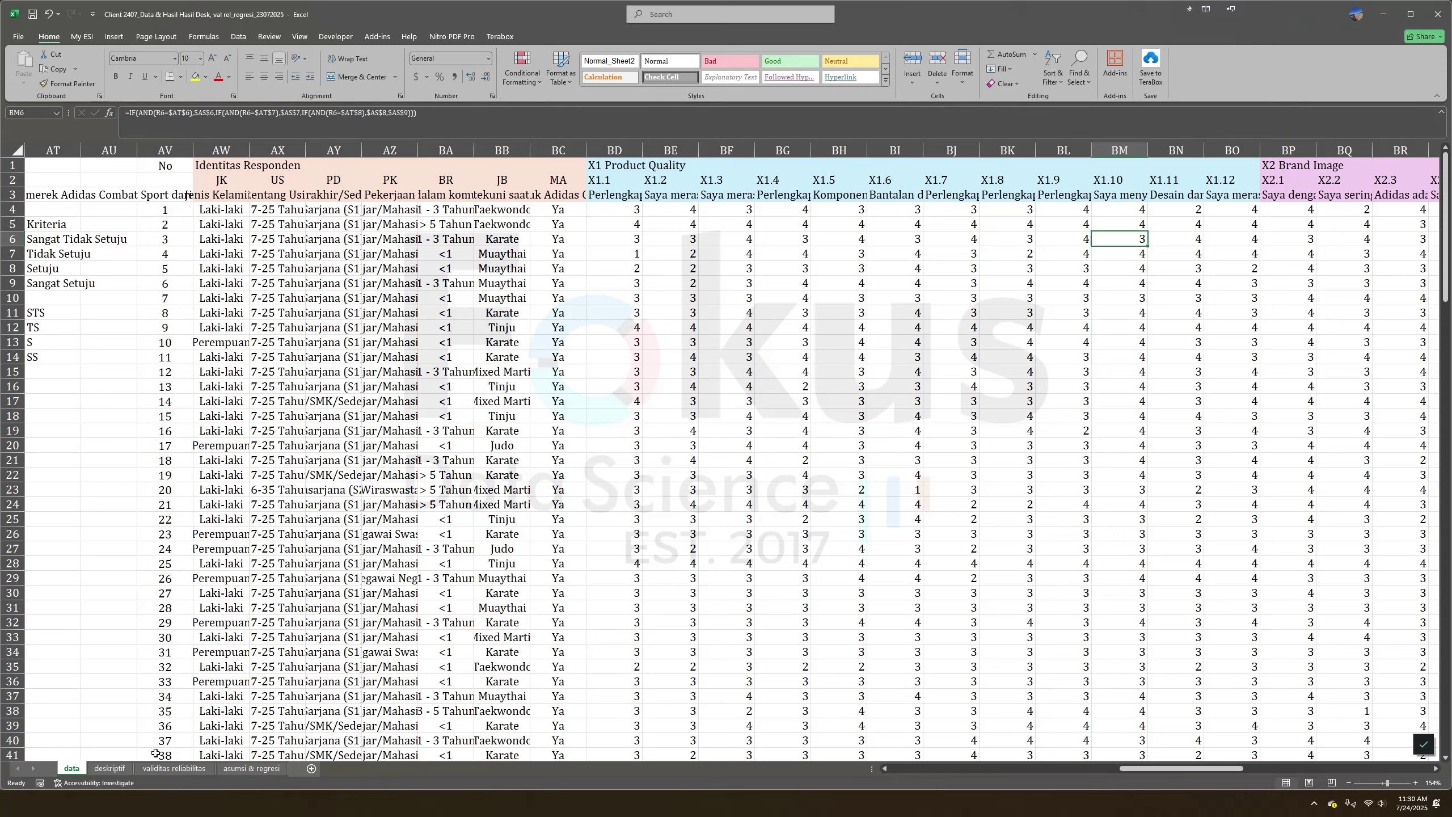
Look over the classical assumption and multiple regression tables in the asumsi & regresi sheet, down to the Durbin-Watson table.
left_click(251, 768)
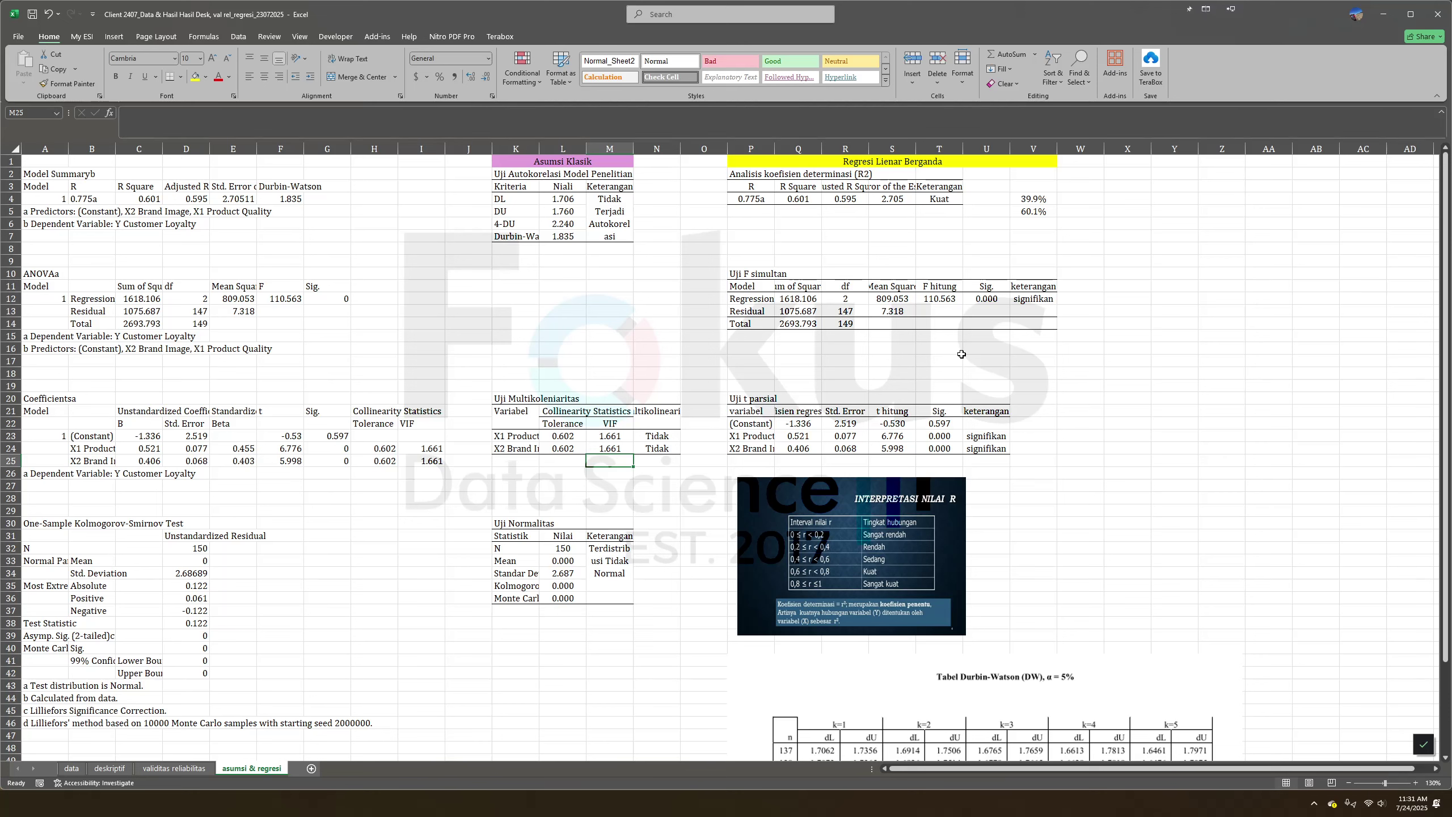
left_click(1073, 399)
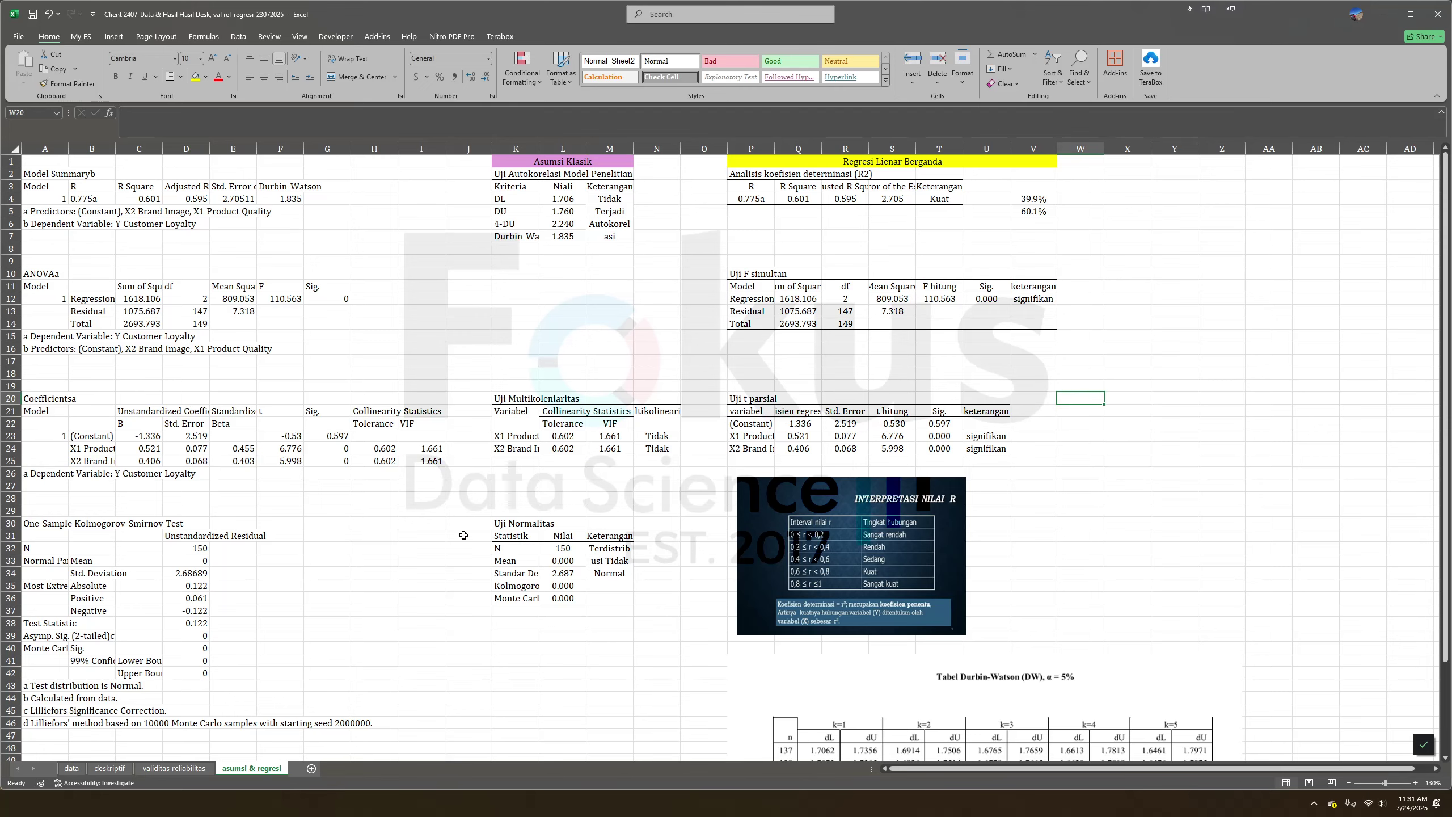
scroll(1018, 477, "down", 4)
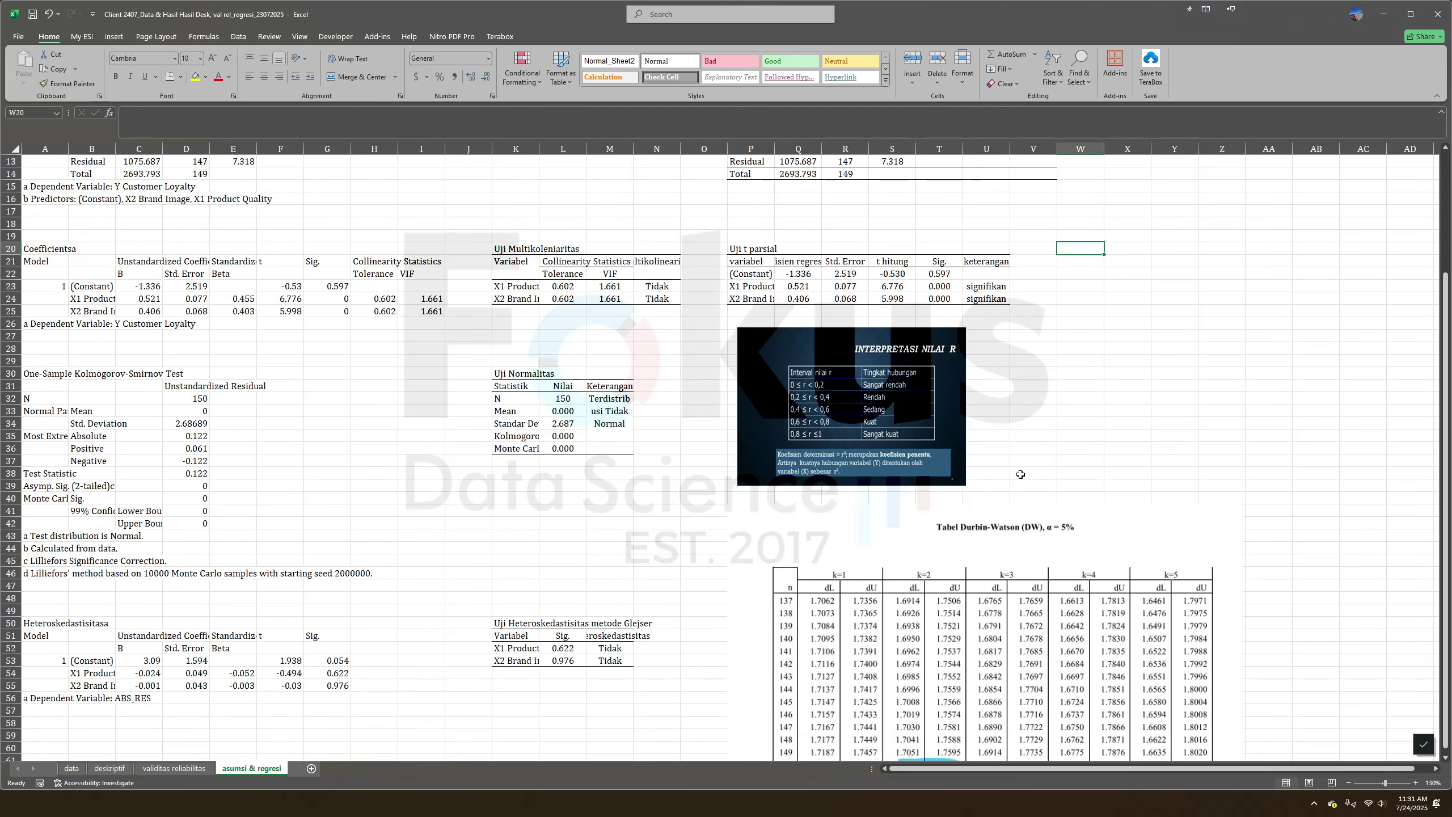
left_click(1017, 418)
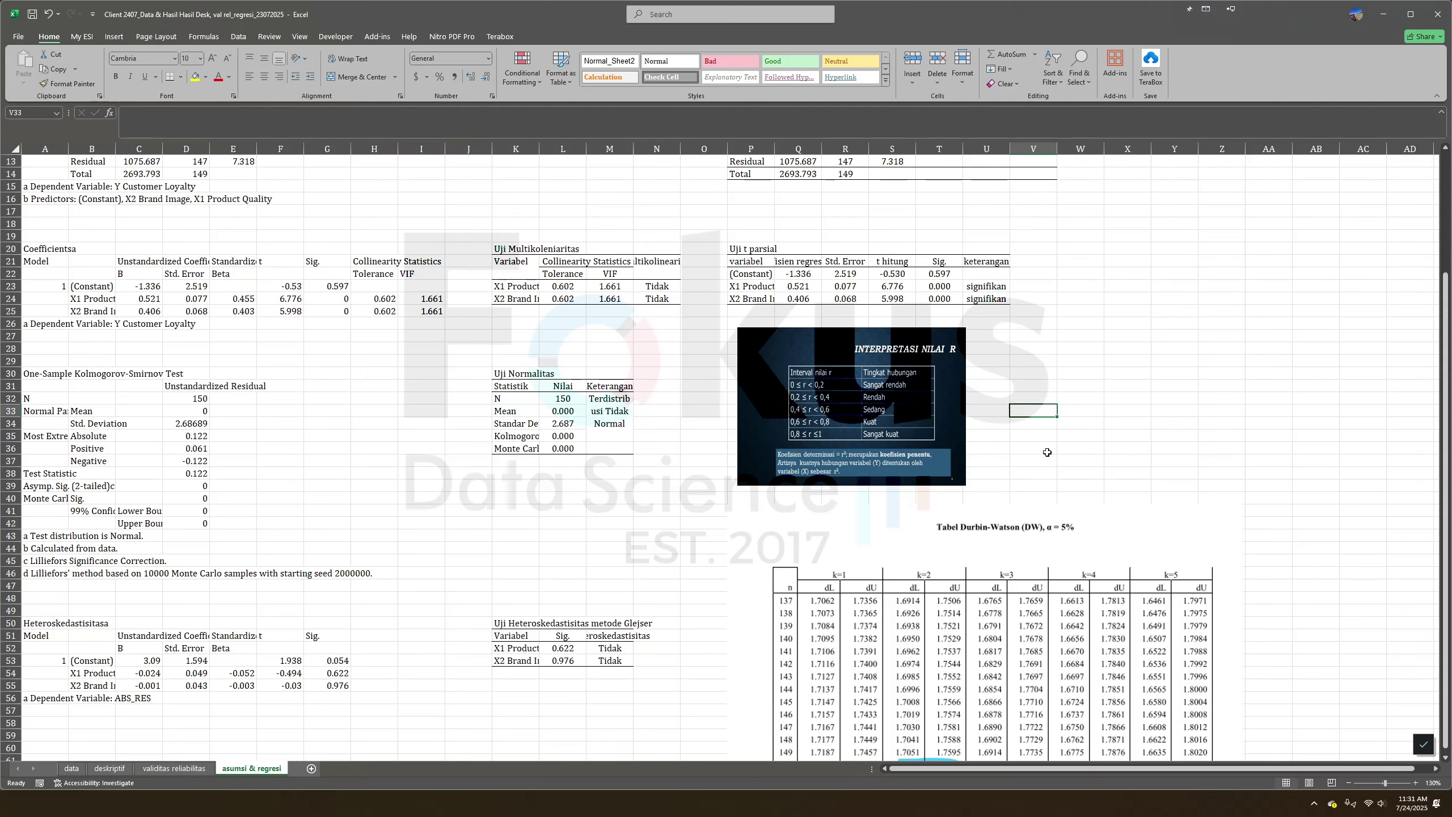
scroll(1048, 452, "up", 4)
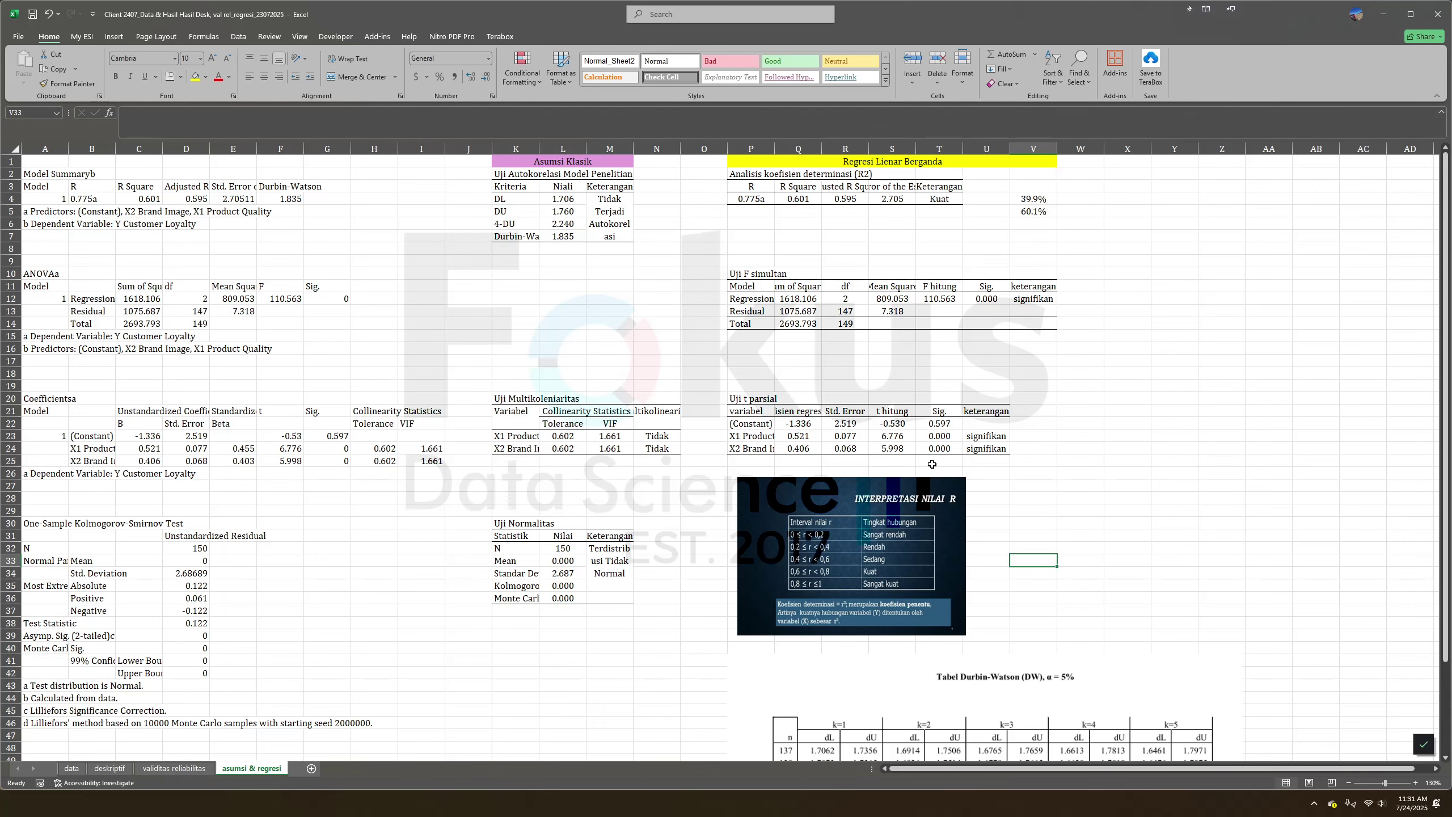
scroll(932, 464, "down", 8)
scroll(932, 464, "up", 8)
Check the Sig. value of the Excel Uji F simultan table against the ANOVA table in the SPSS output.
left_click(994, 326)
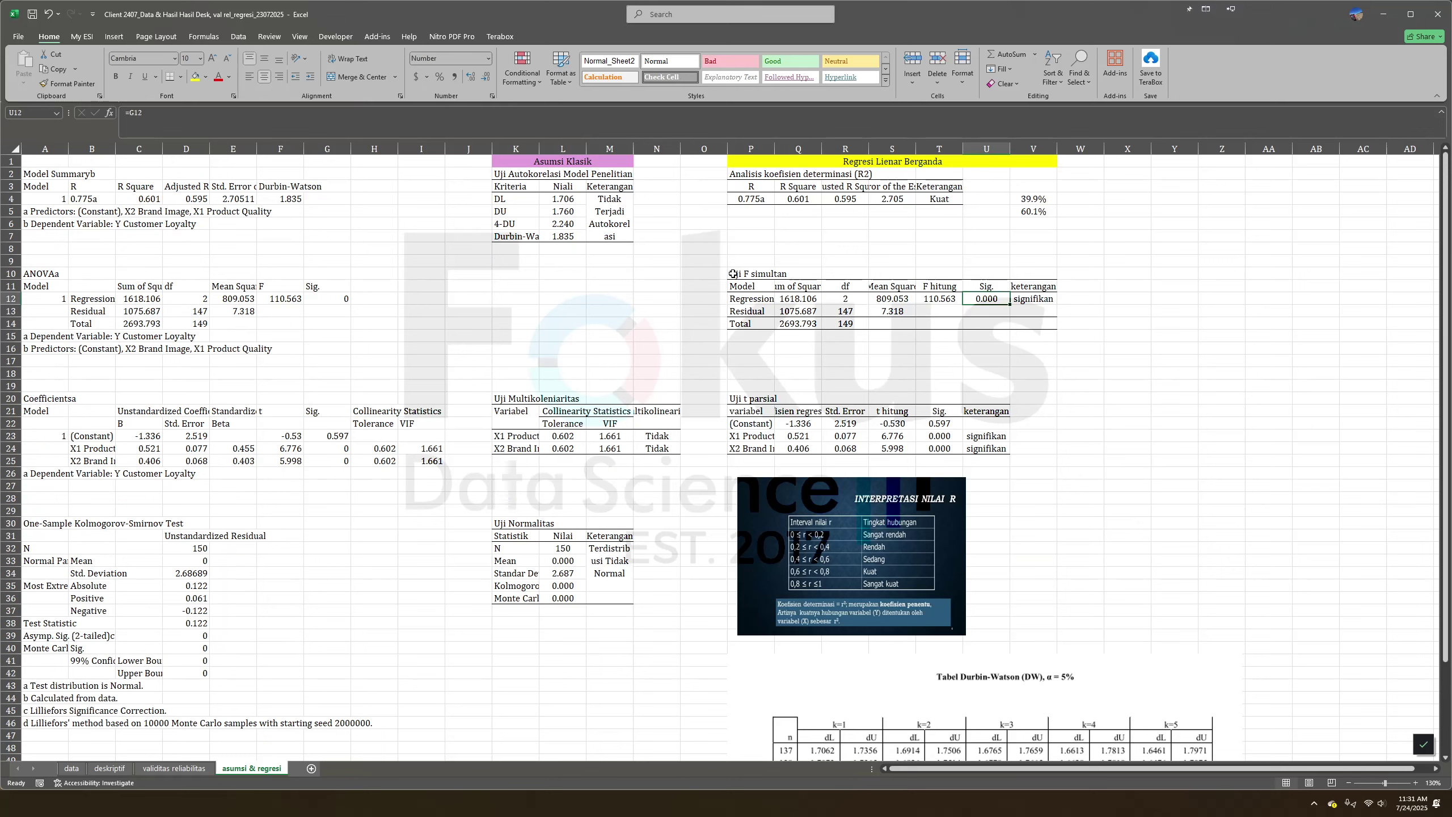
left_click(740, 274)
mouse_move(986, 286)
left_mouse_down()
mouse_move(987, 312)
mouse_move(992, 299)
left_mouse_up()
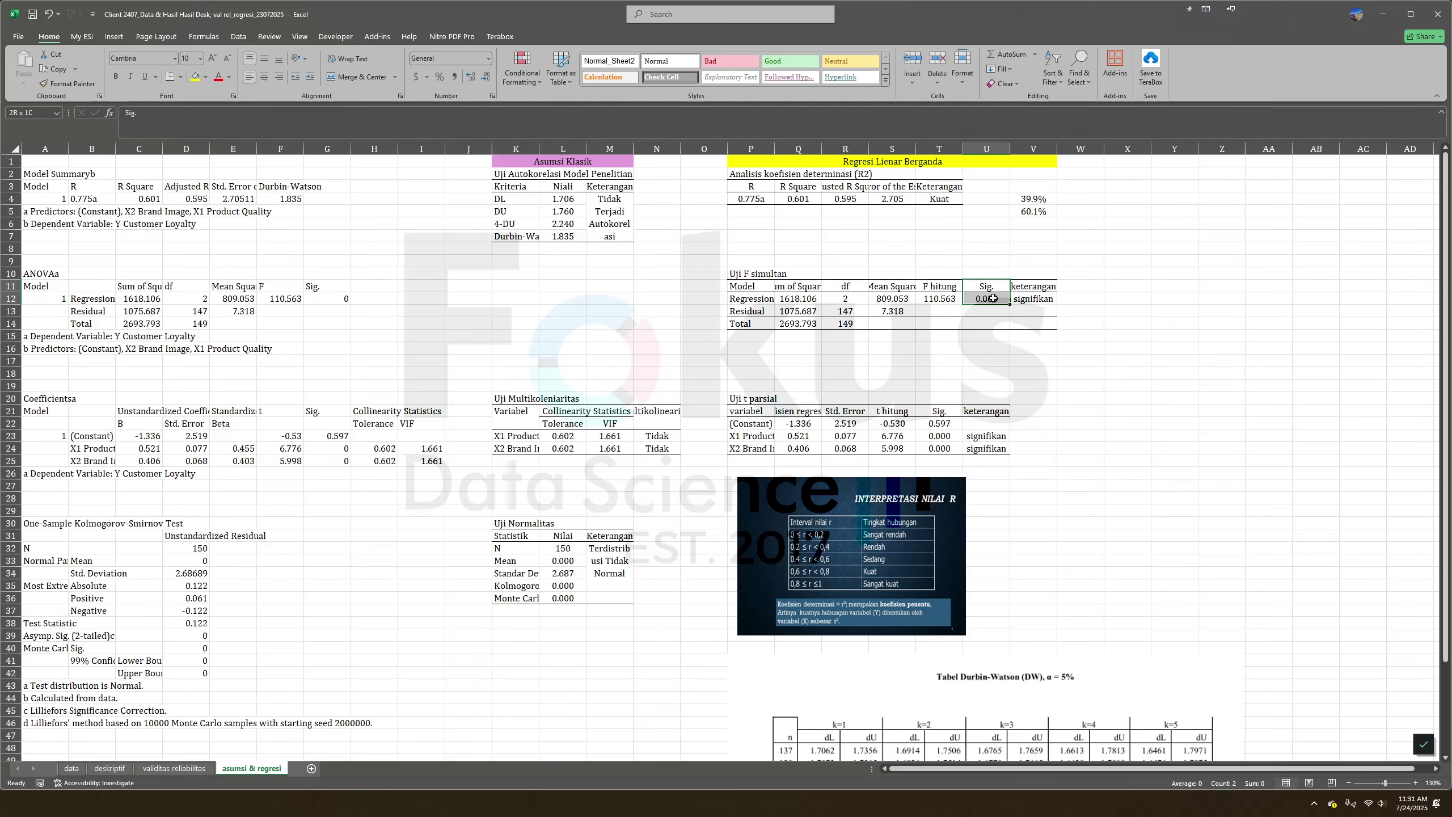
key("alt+Tab")
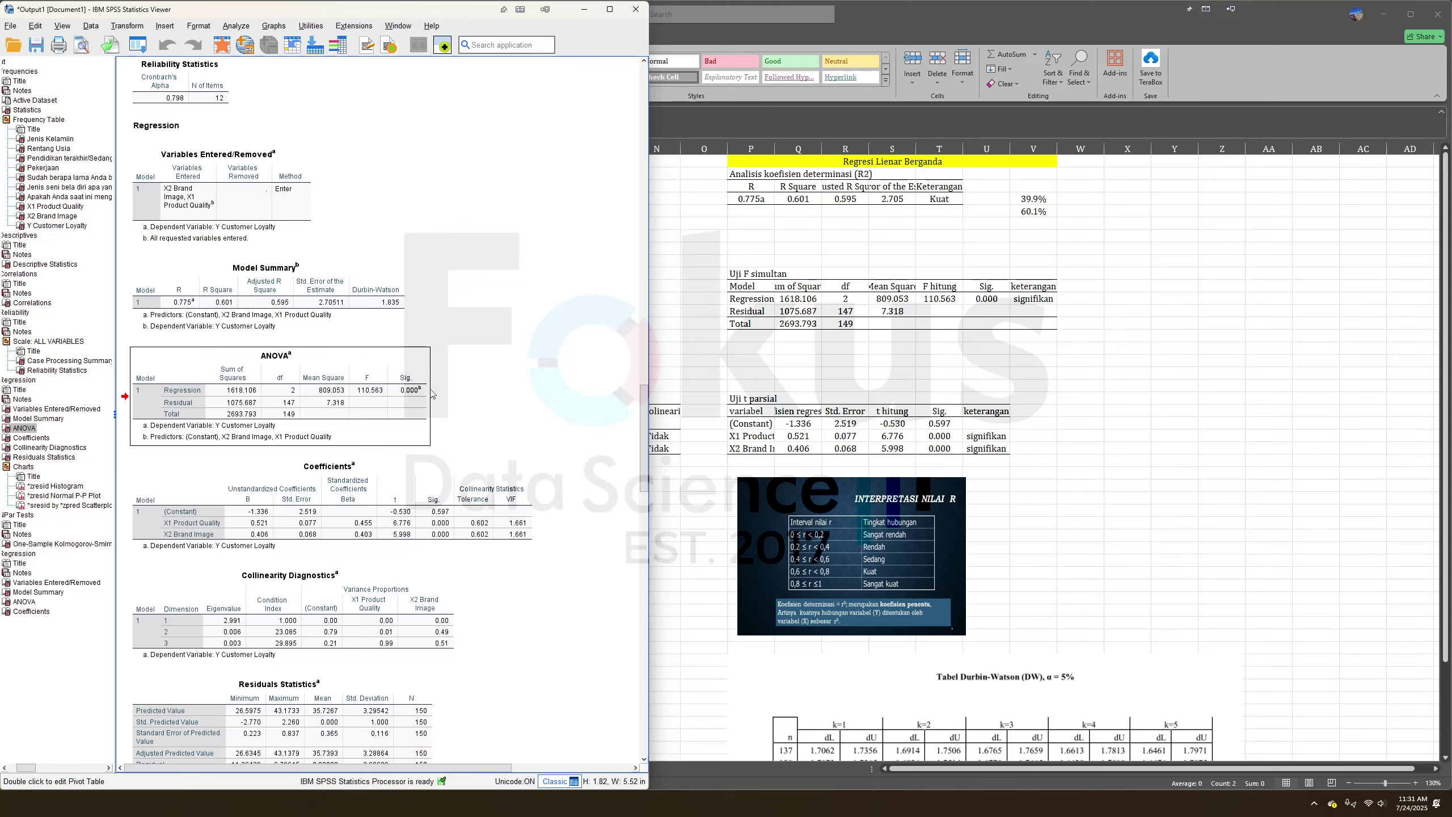
key("alt+Tab")
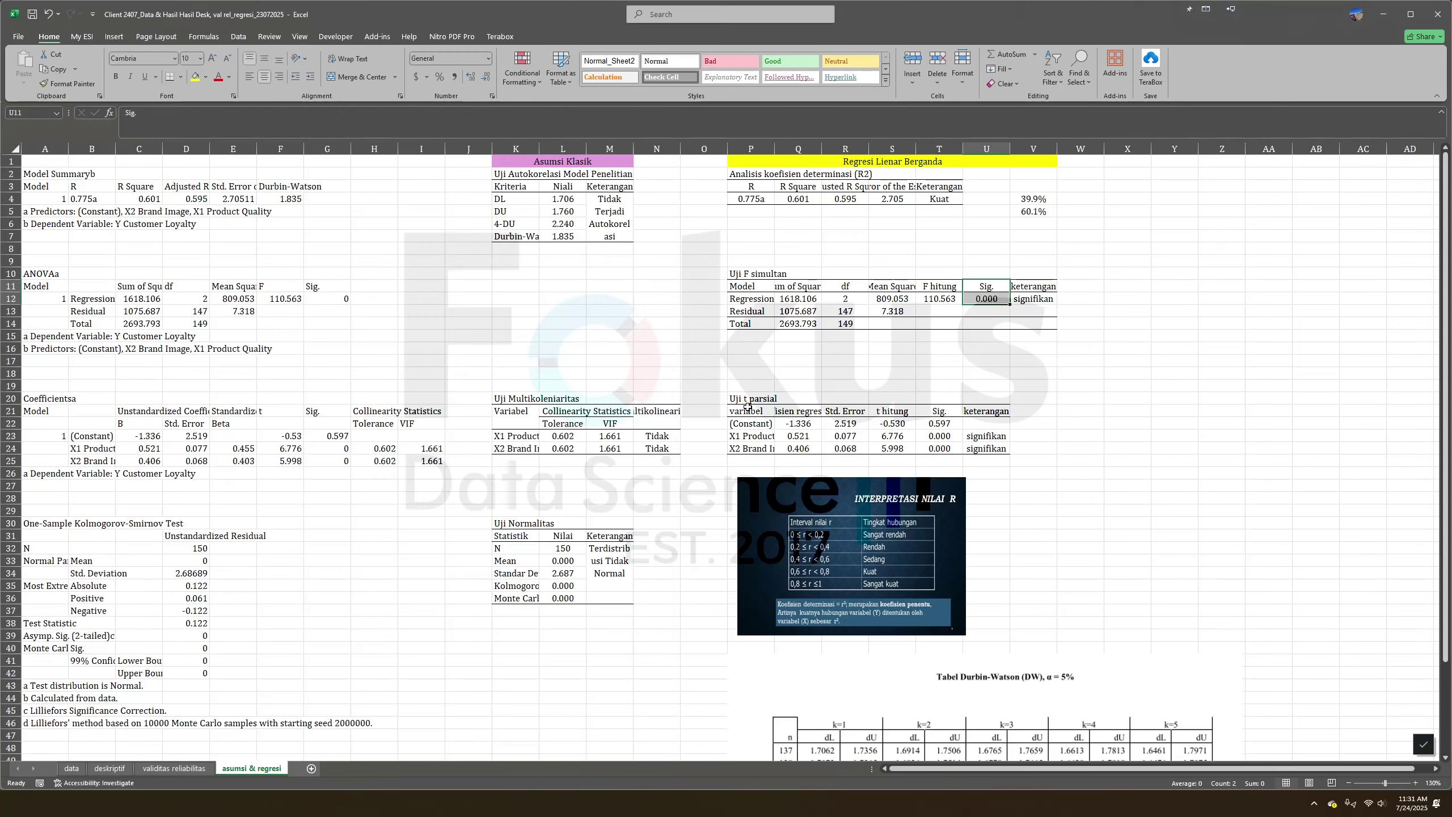
Compare the Excel Uji t parsial table with the Word report's version, focusing on the koefisien regresi (B) and Sig. columns.
left_click_drag(746, 399, 985, 454)
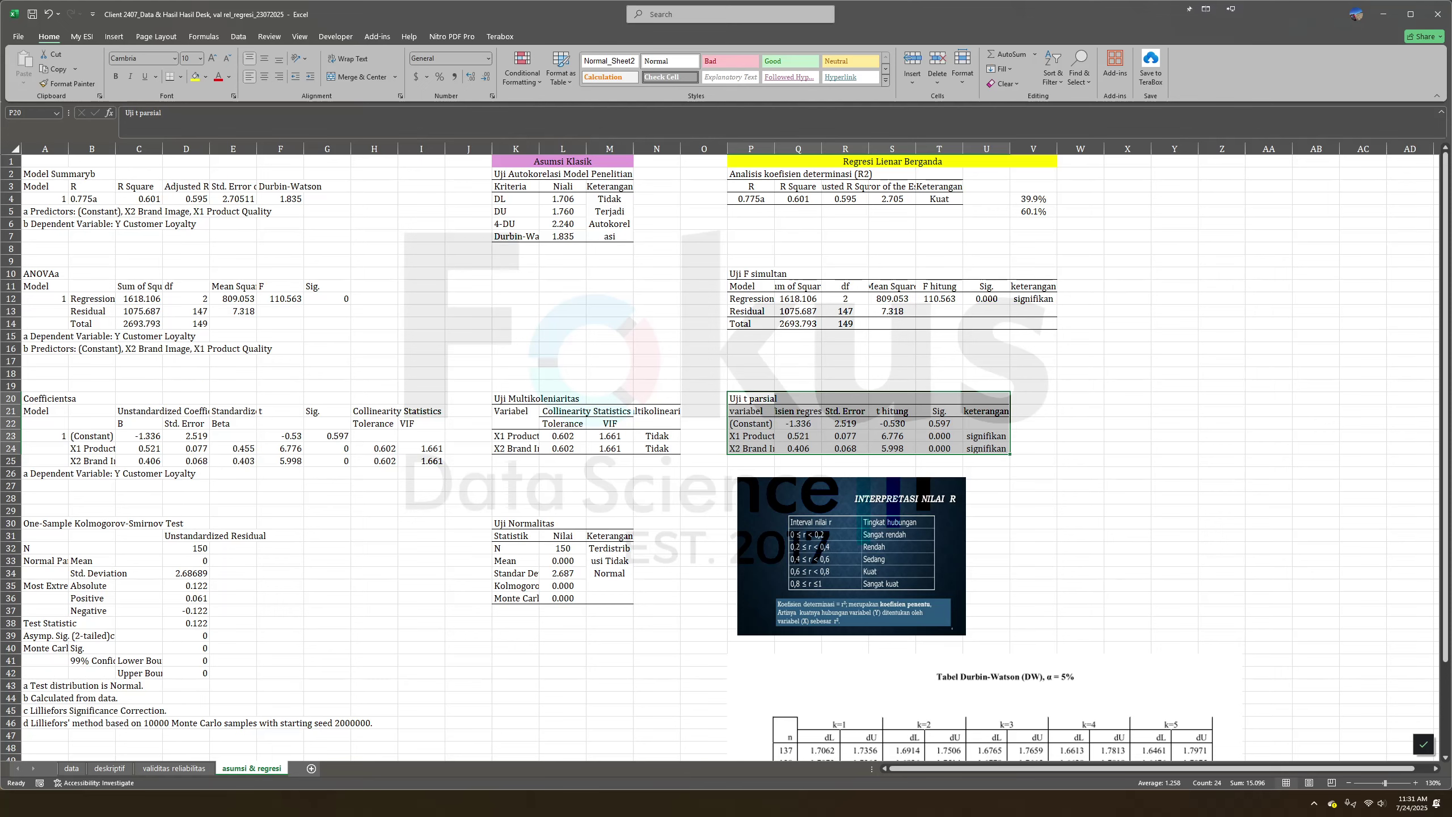
key("alt+Tab")
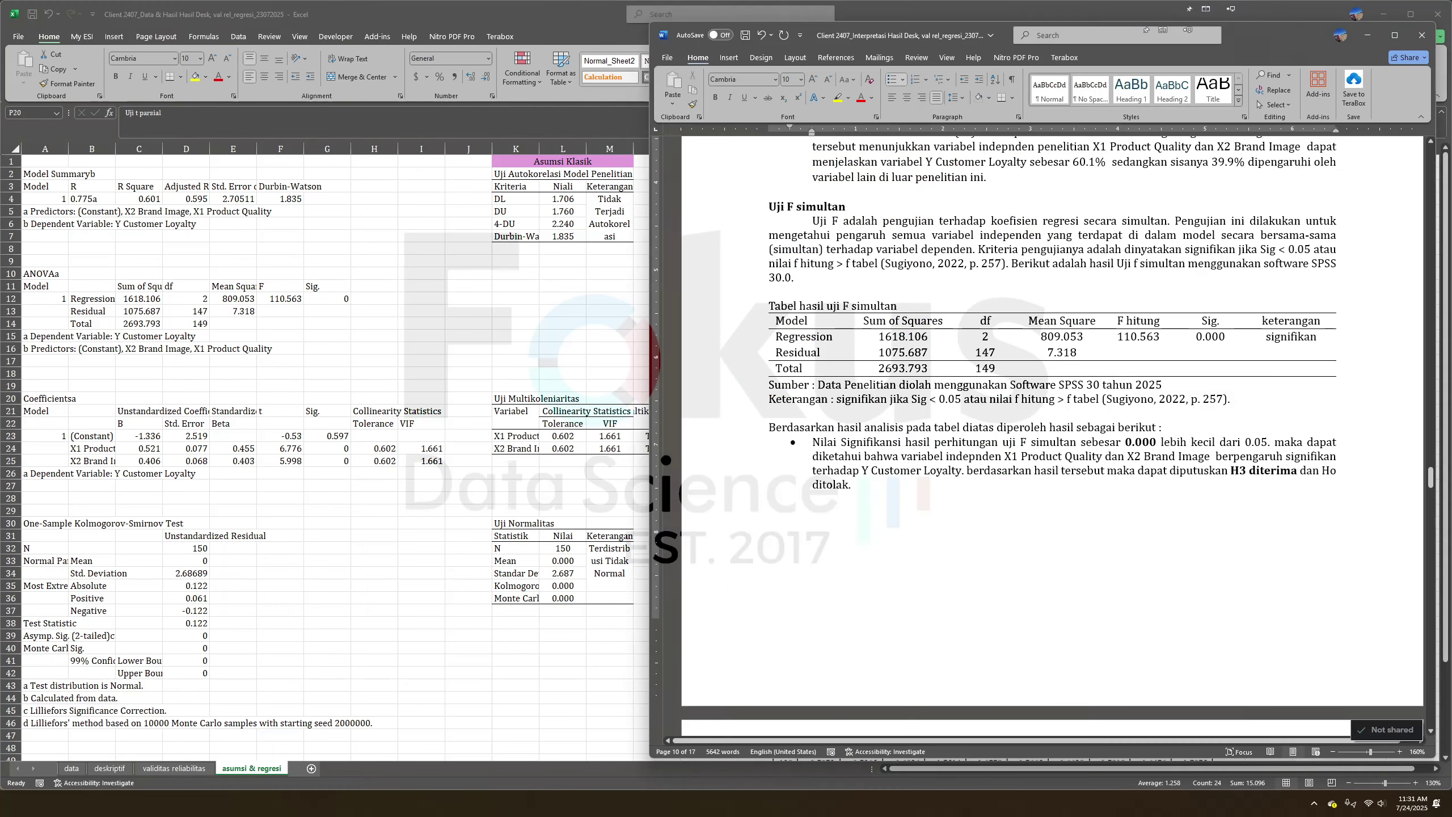
scroll(1102, 492, "down", 5)
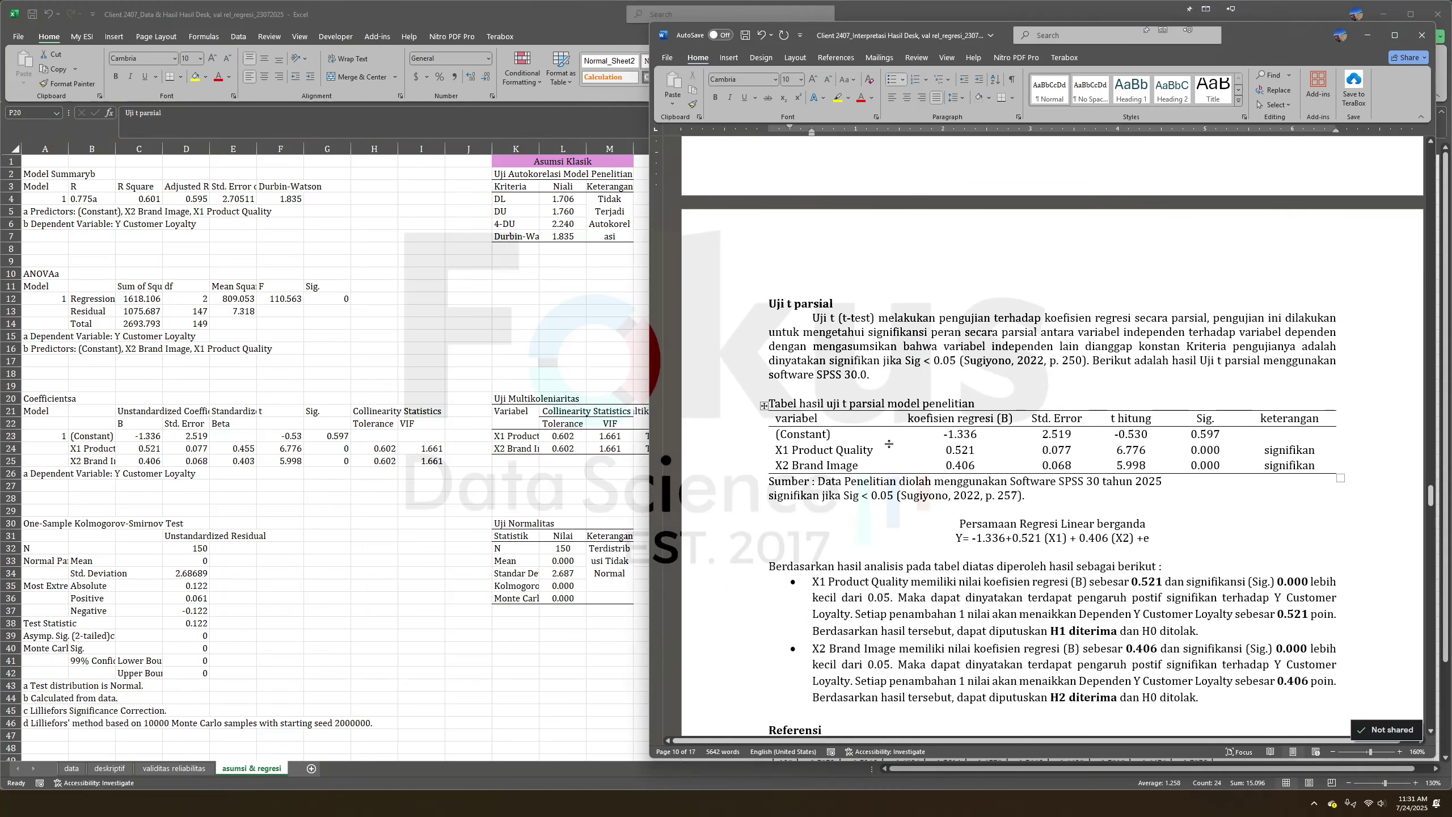
left_click_drag(910, 418, 943, 466)
left_click_drag(1195, 408, 1204, 466)
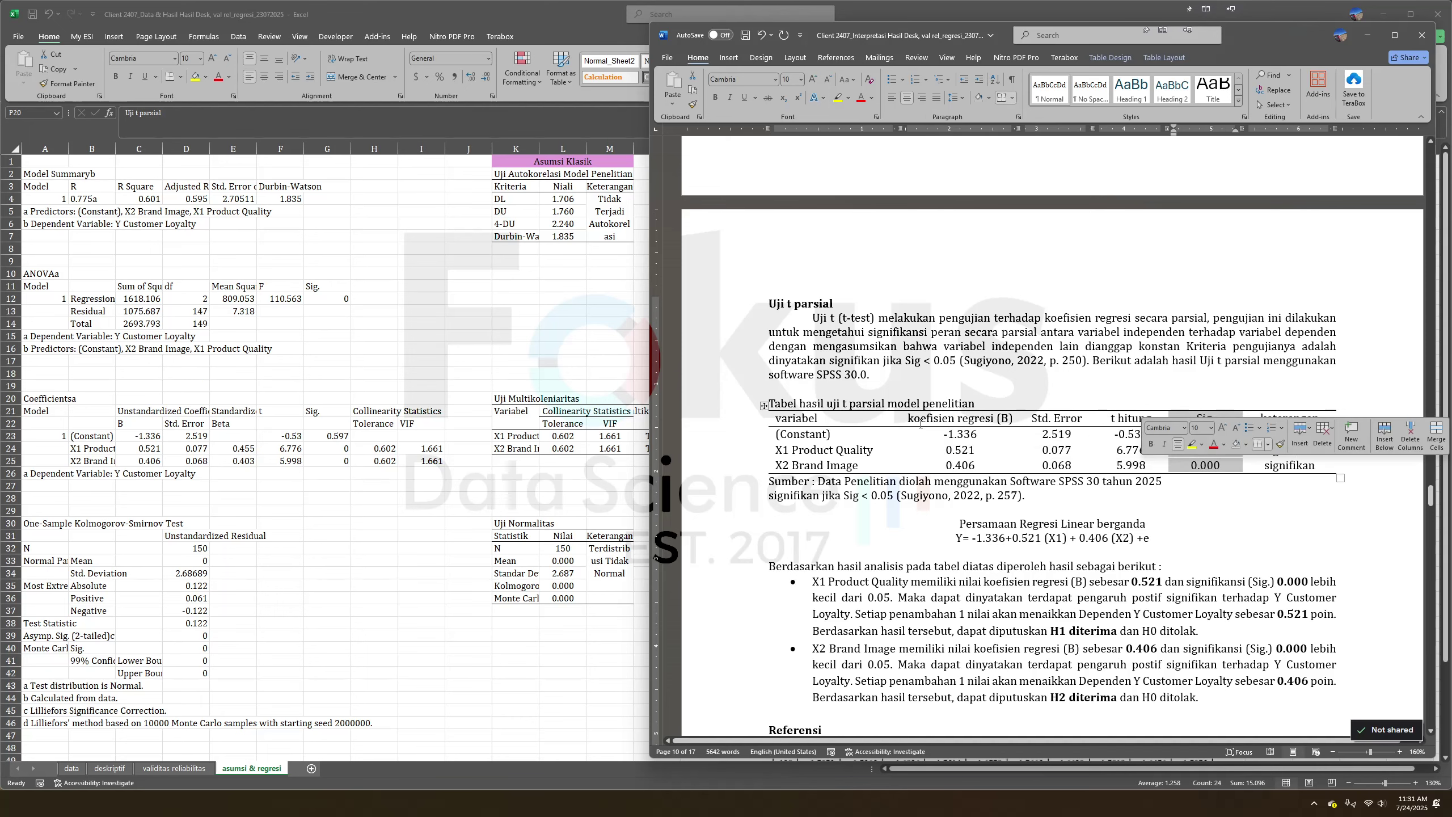
left_click_drag(920, 422, 961, 459)
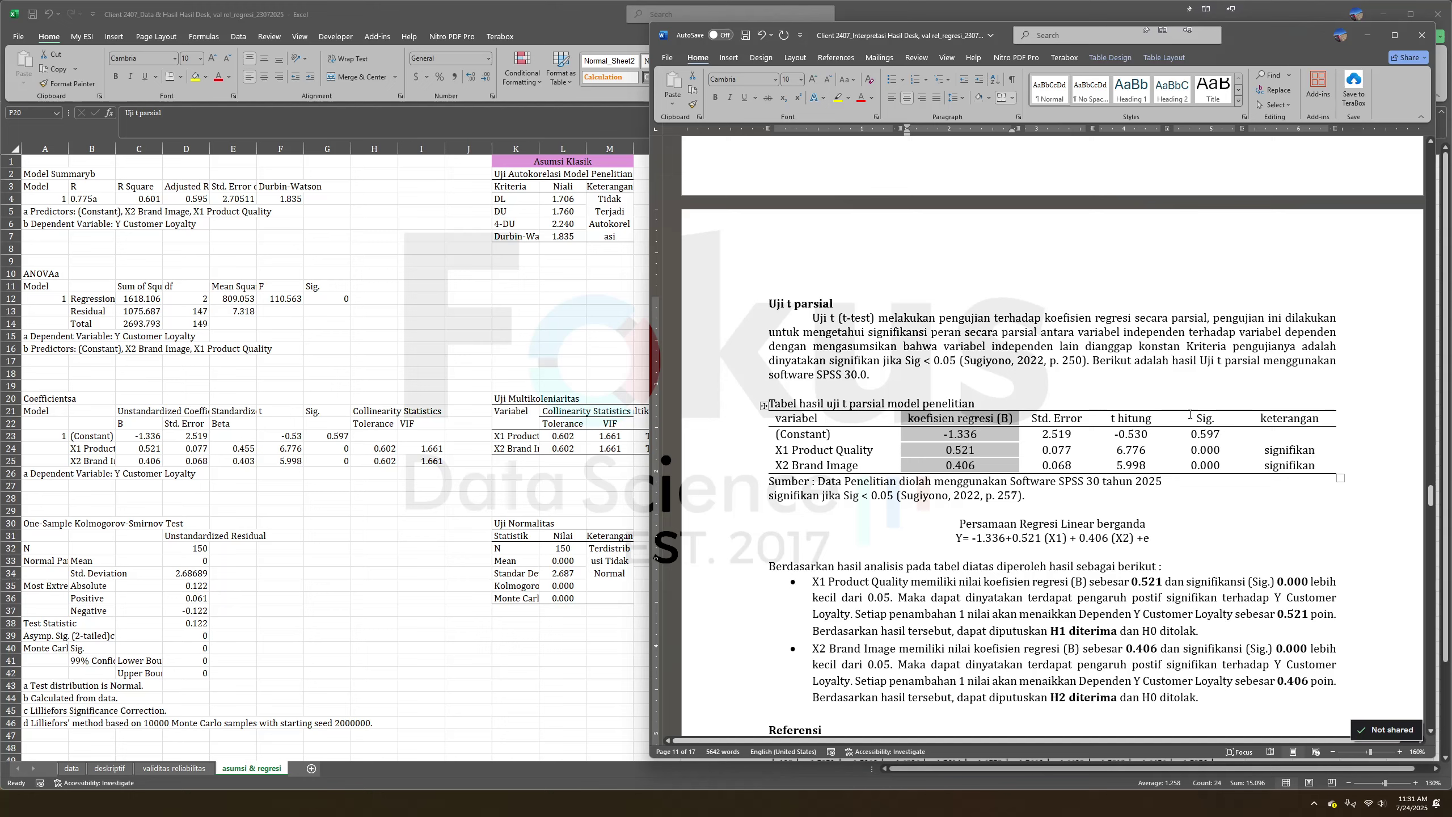
left_click_drag(1190, 414, 1220, 471)
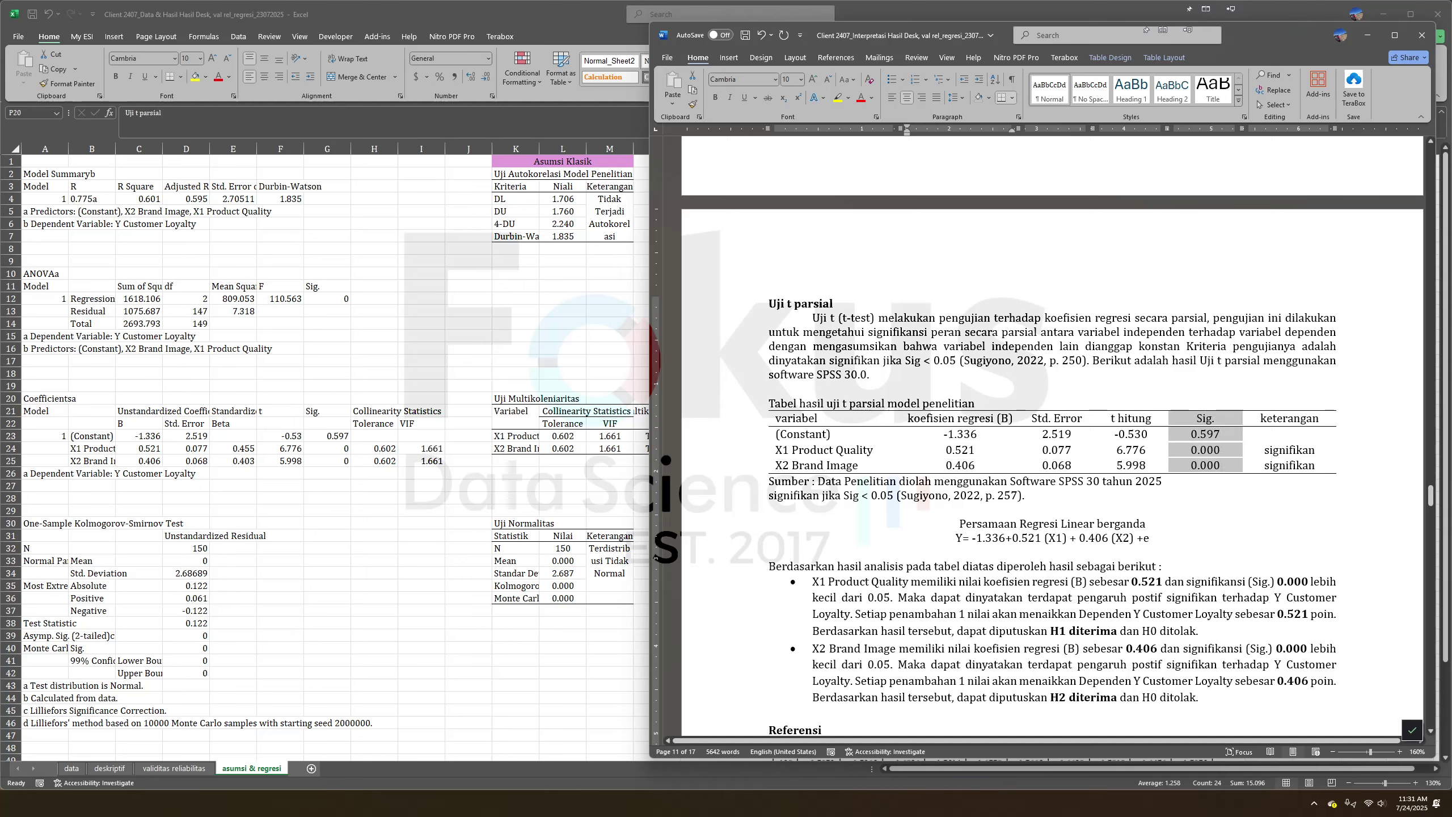
left_click(1215, 483)
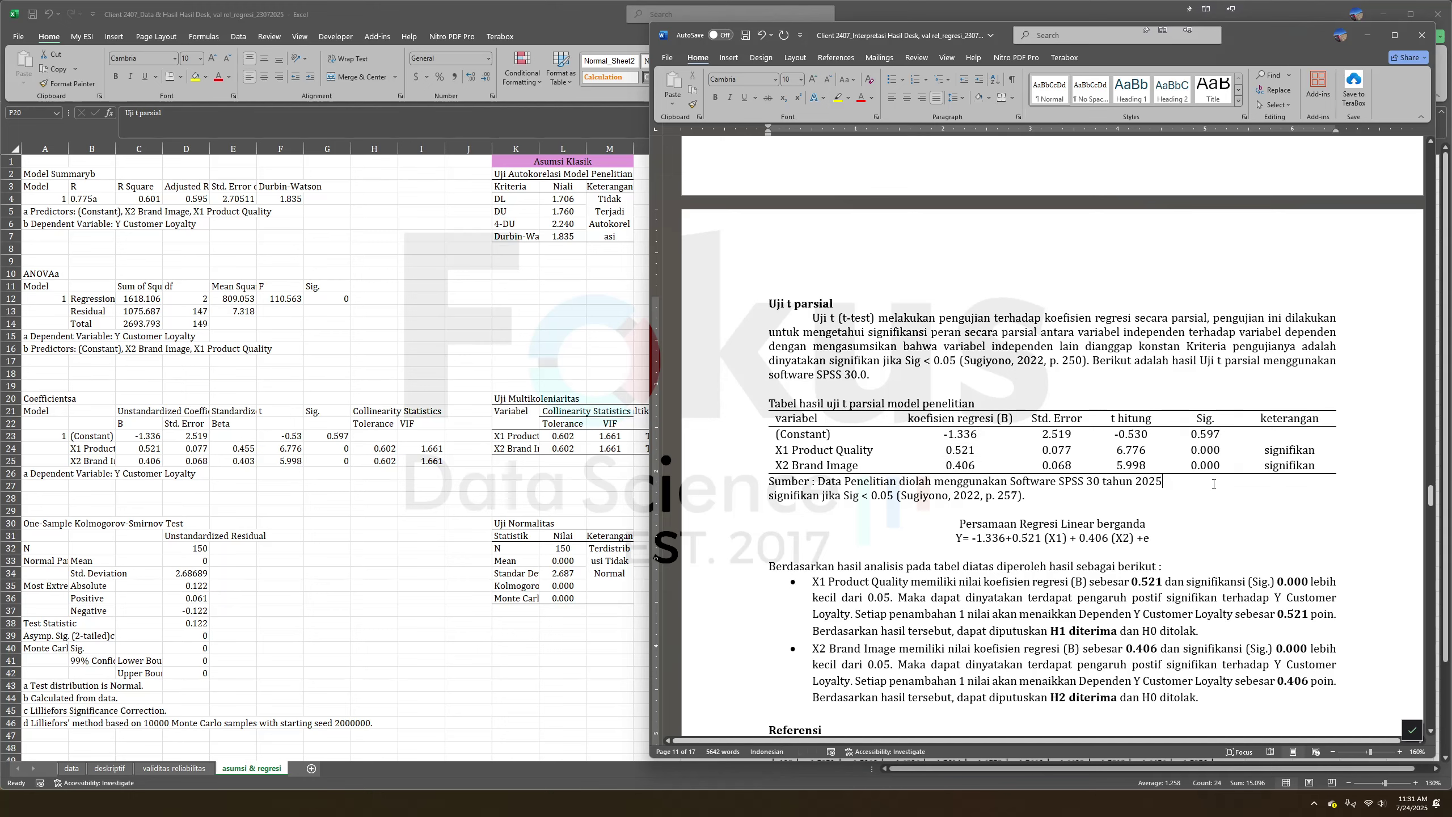
Examine the constant's regression coefficient and the X1 Product Quality and X2 Brand Image rows in Word's partial t-test table.
left_click(927, 438)
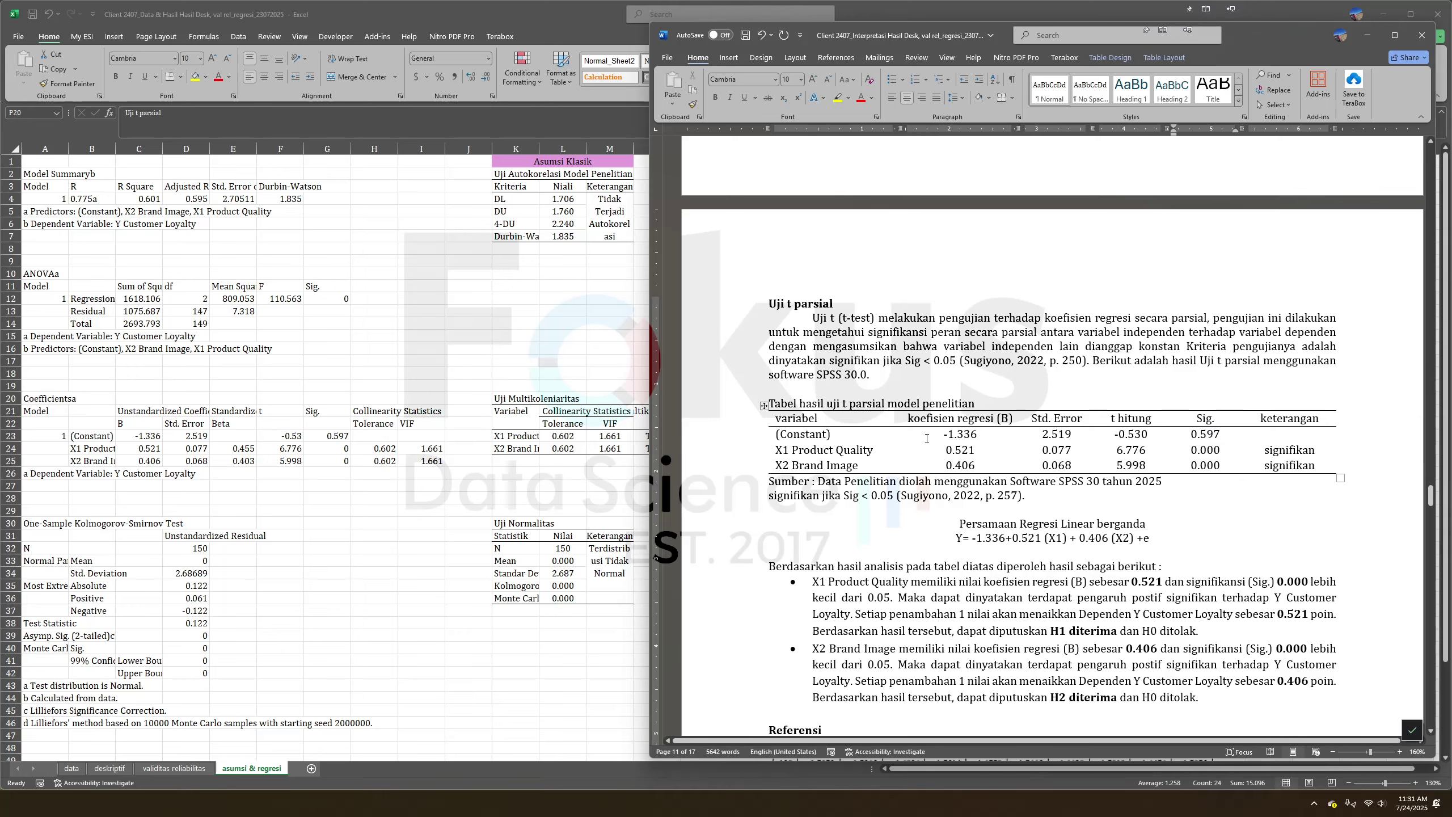
left_click_drag(789, 430, 948, 435)
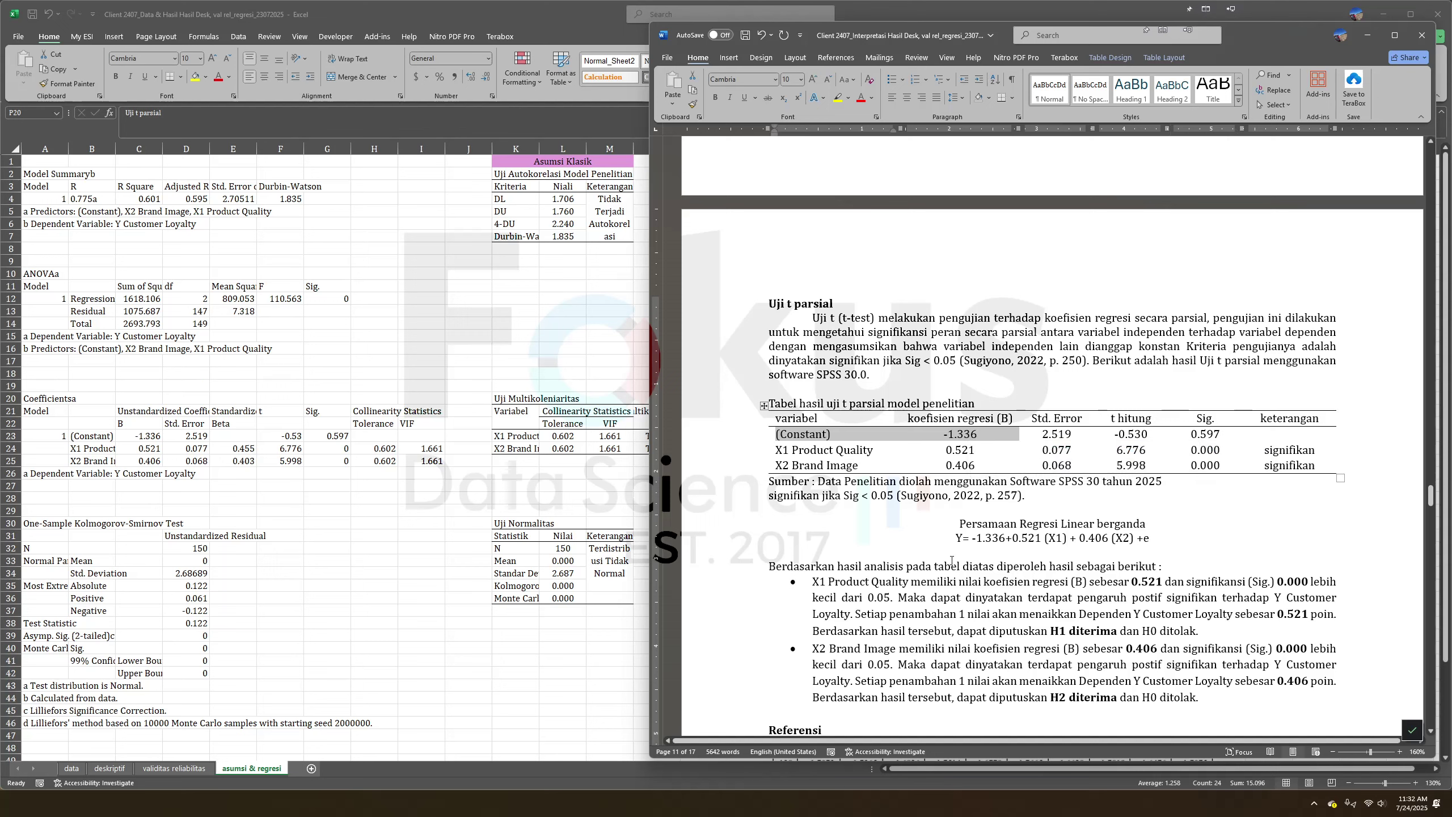
left_click_drag(943, 433, 995, 438)
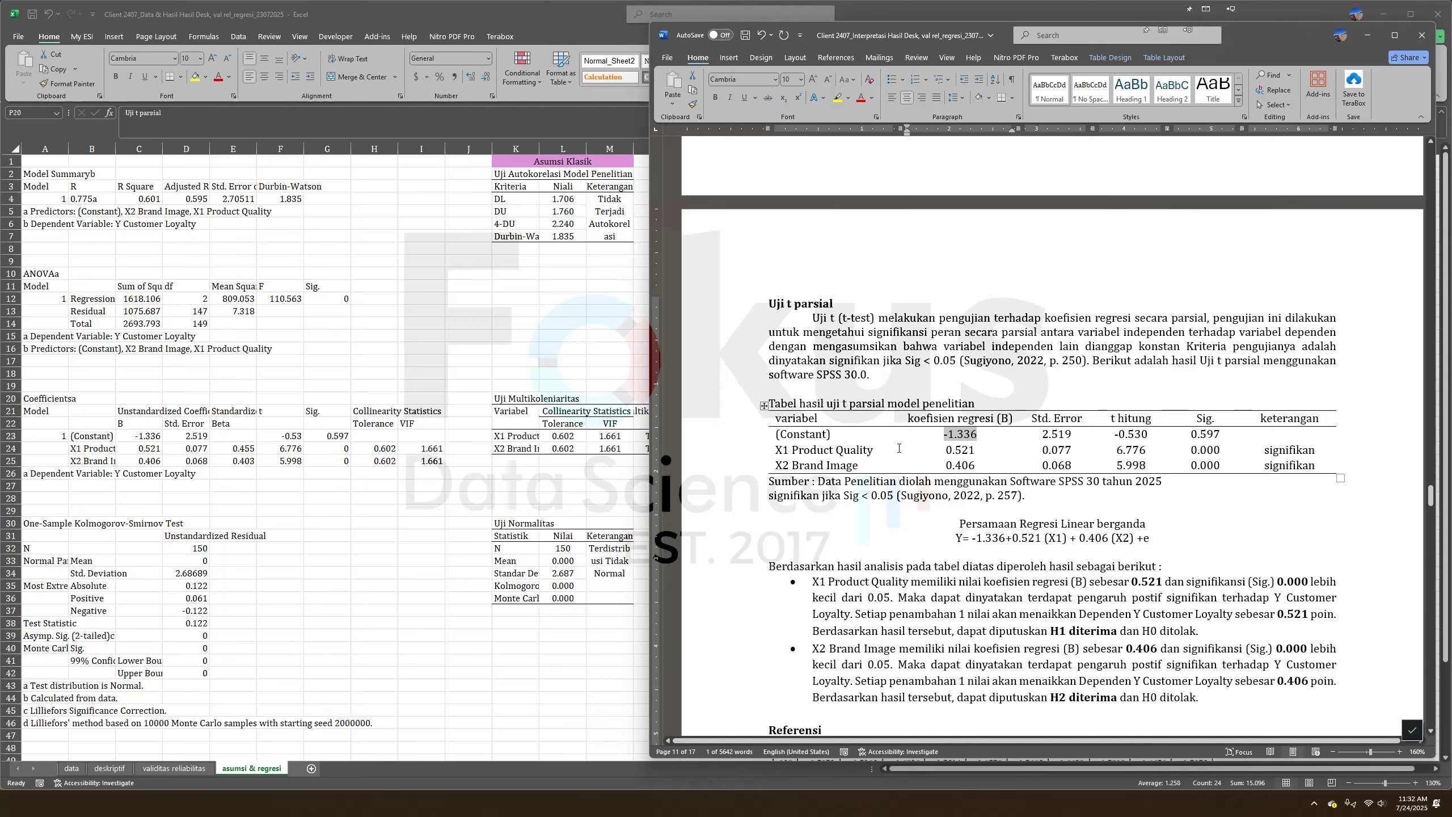
left_click_drag(779, 451, 801, 471)
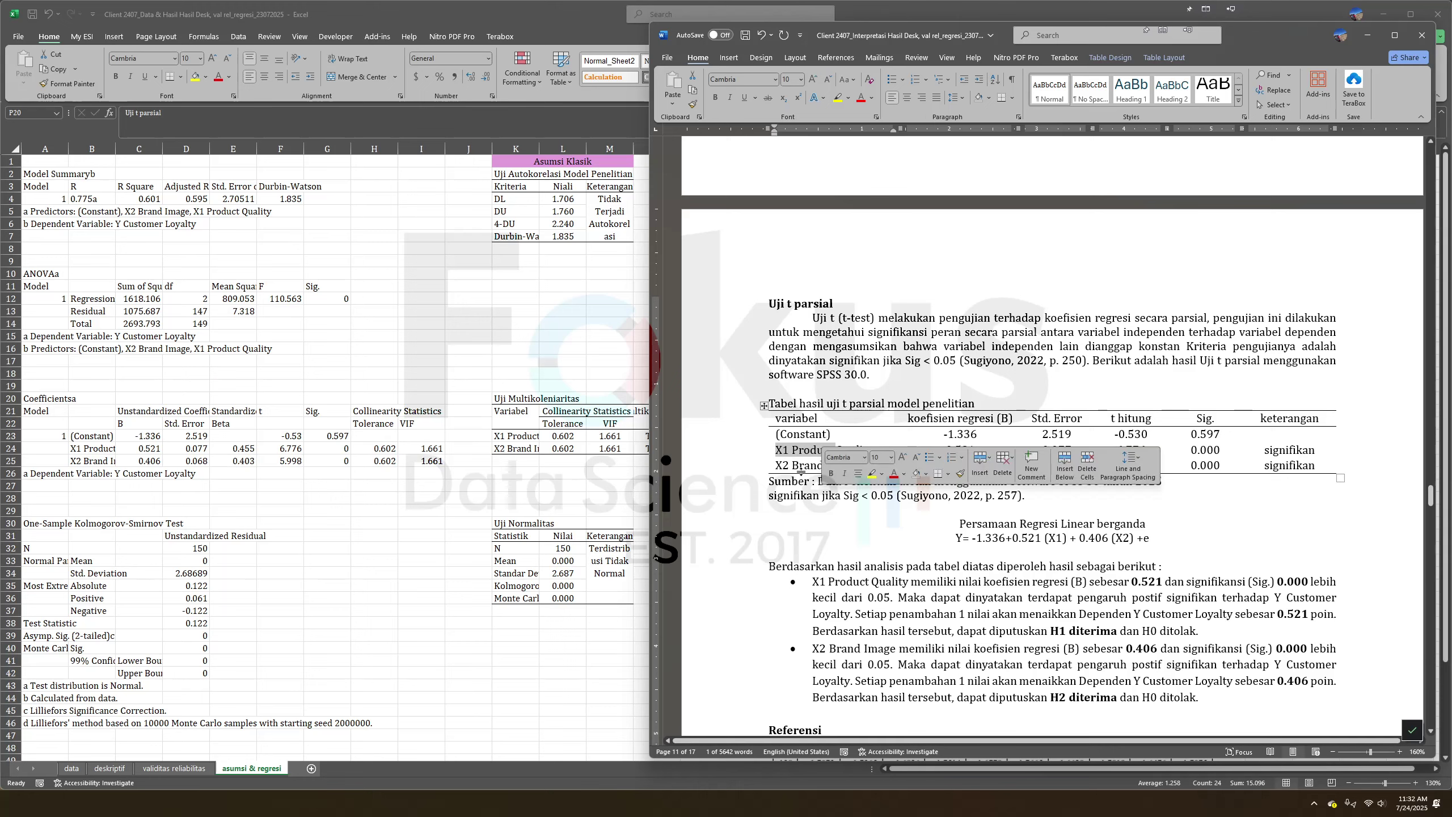
left_click(962, 665)
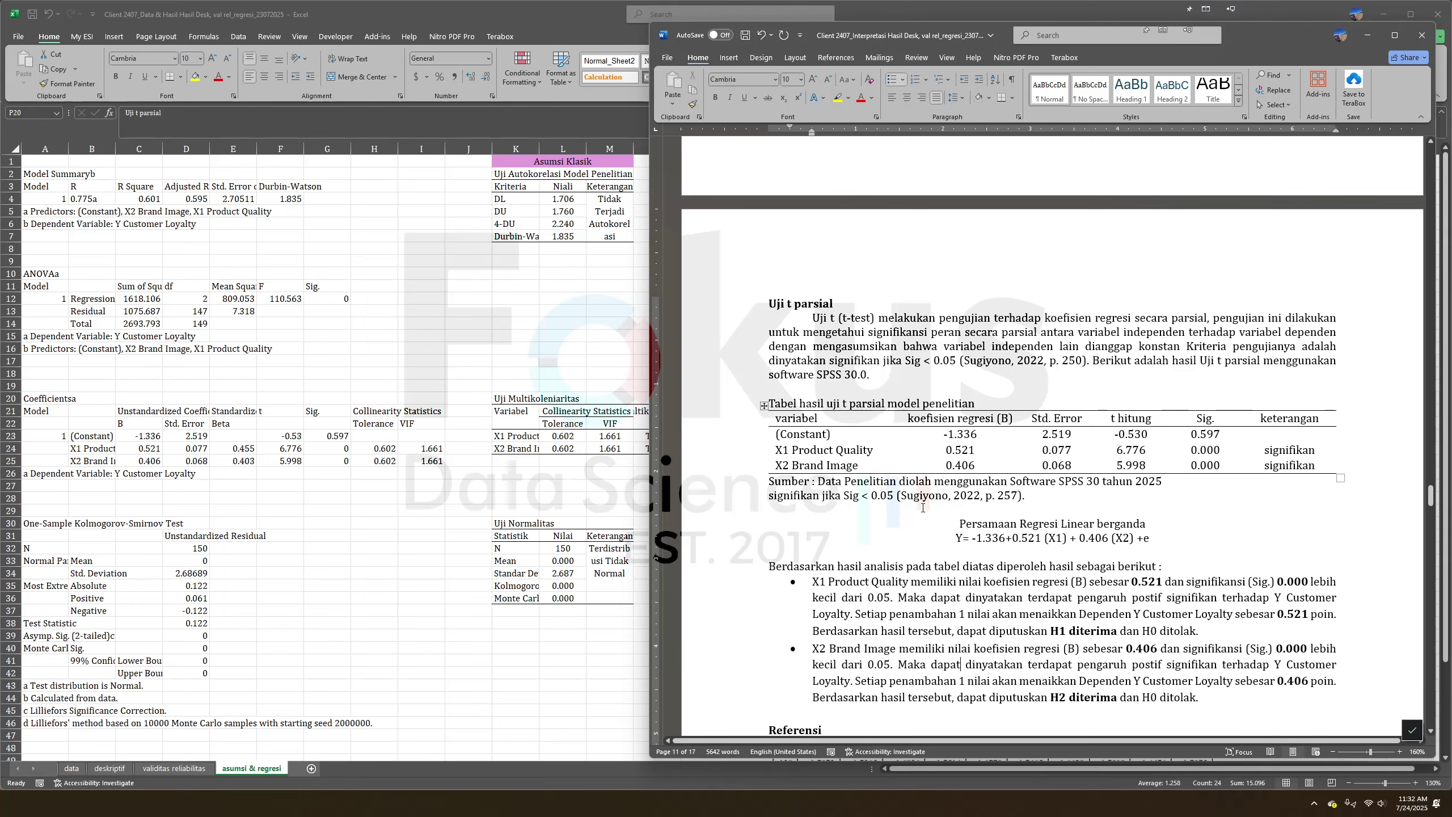
Read the Persamaan Regresi Linear berganda heading and the terms of its equation below the Word partial t-test table.
left_click_drag(958, 523, 1151, 525)
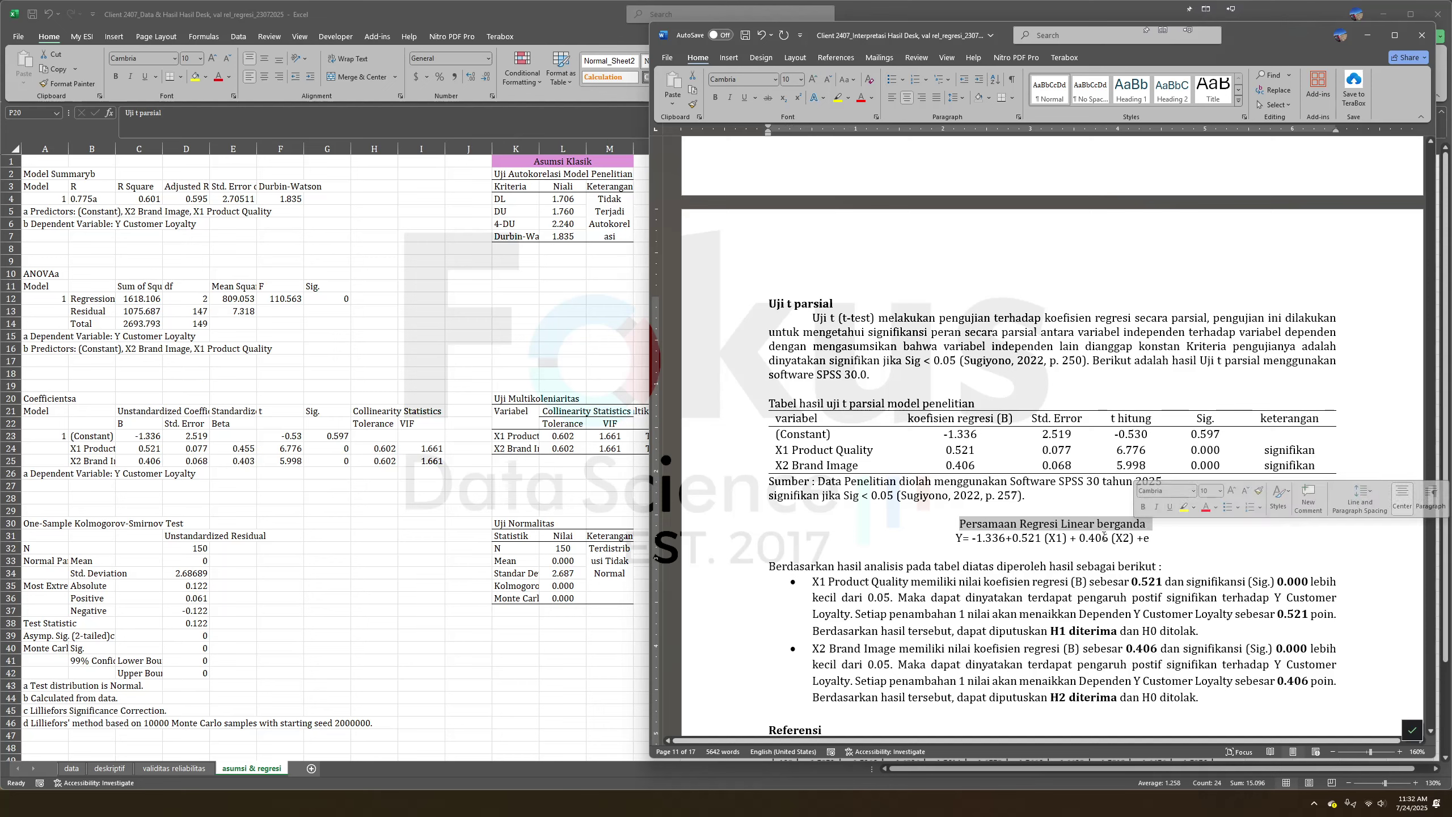
left_click(985, 543)
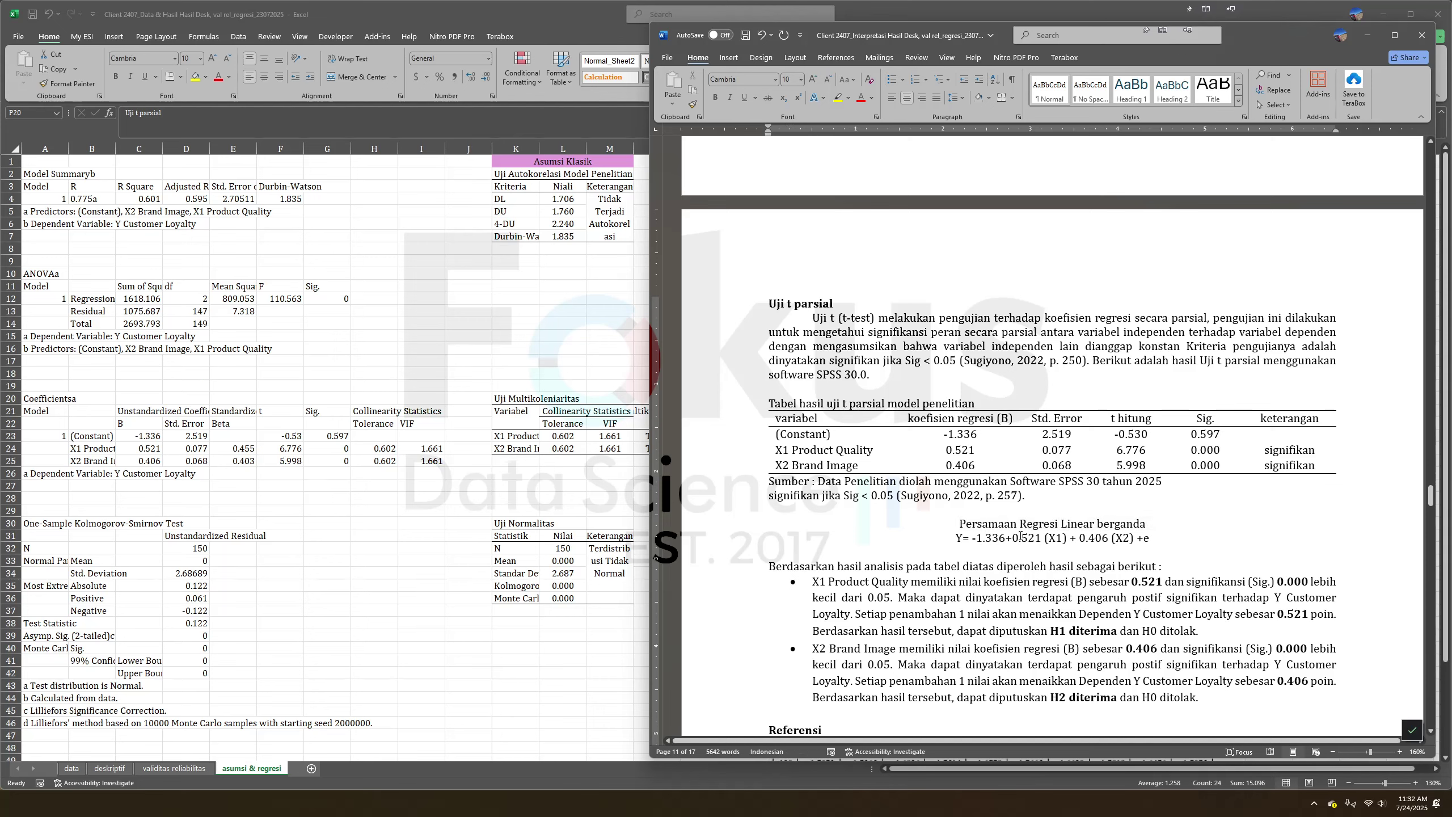
left_click(1071, 538)
double_click(969, 540)
double_click(959, 540)
double_click(960, 537)
left_click_drag(976, 539, 1158, 544)
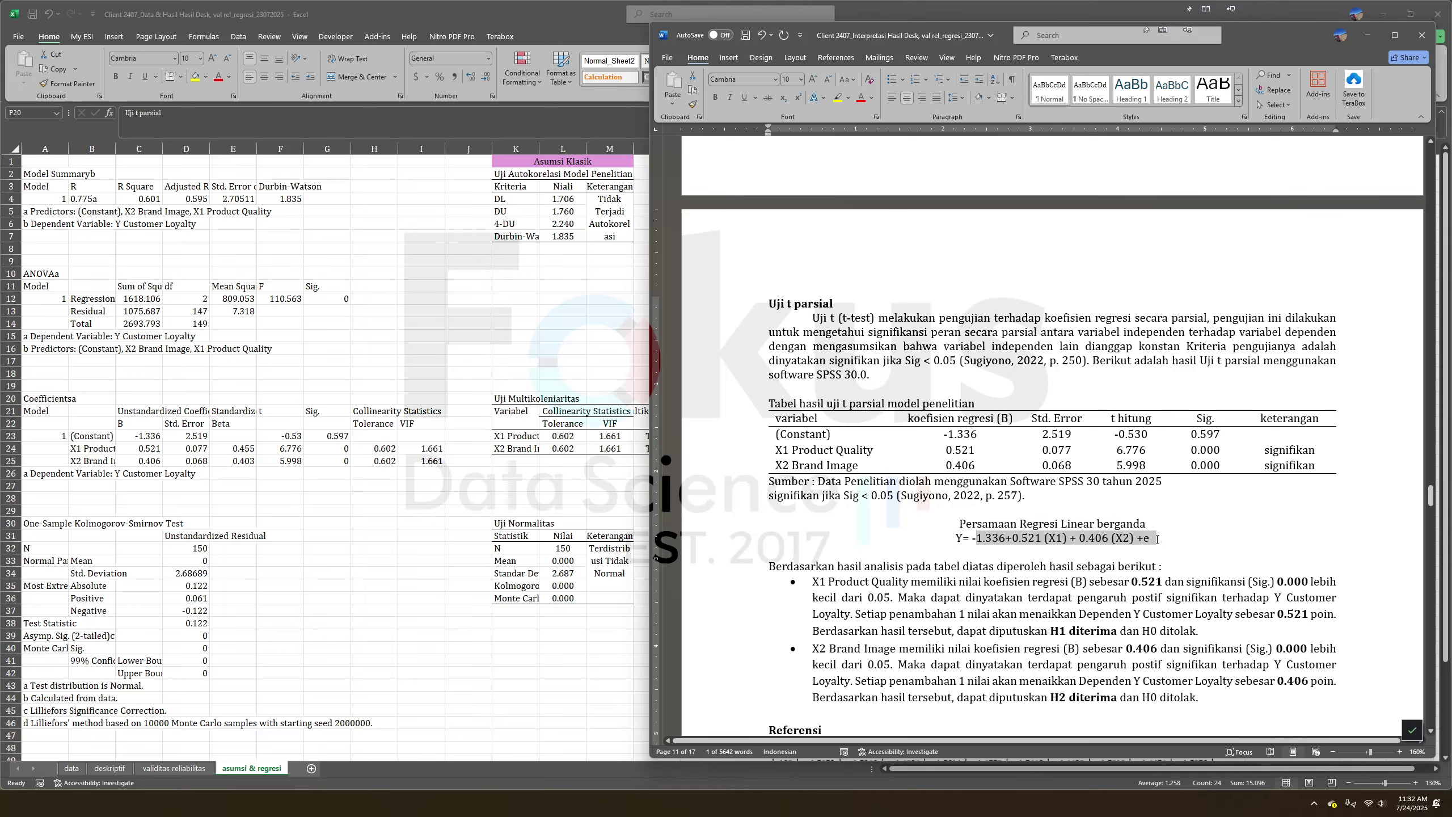
left_click(1184, 569)
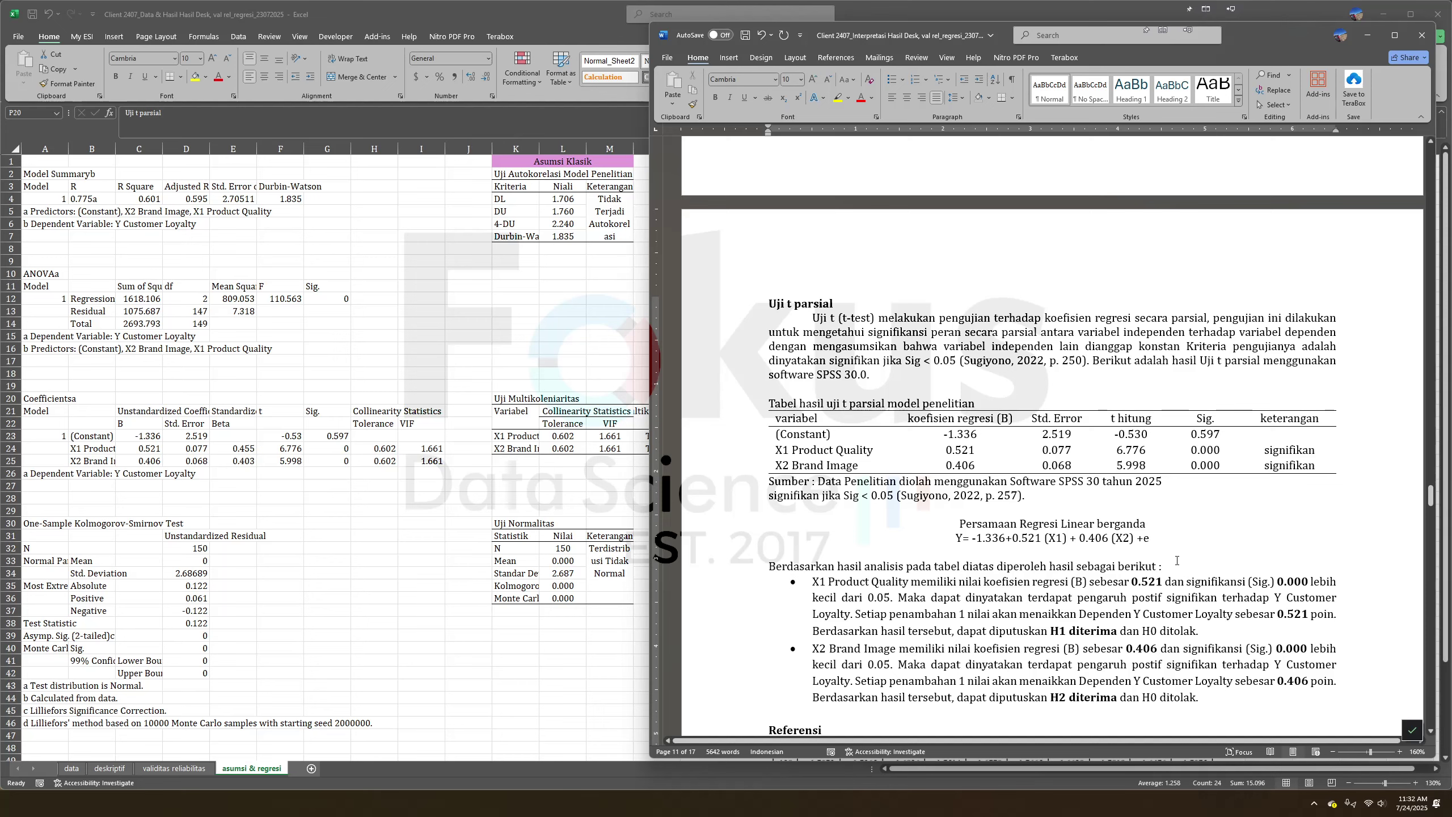
left_click_drag(1156, 539, 958, 521)
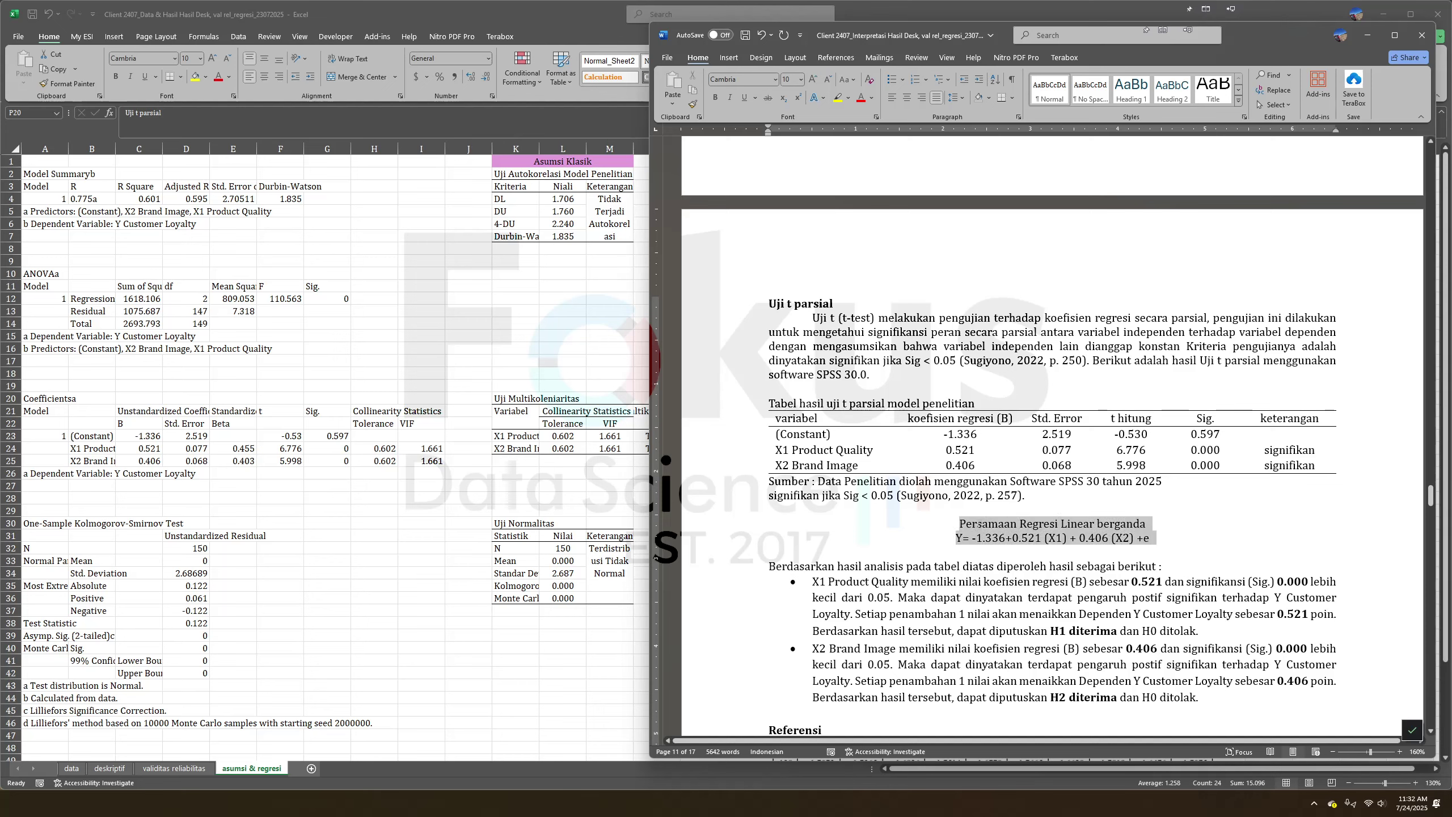
left_click(979, 547)
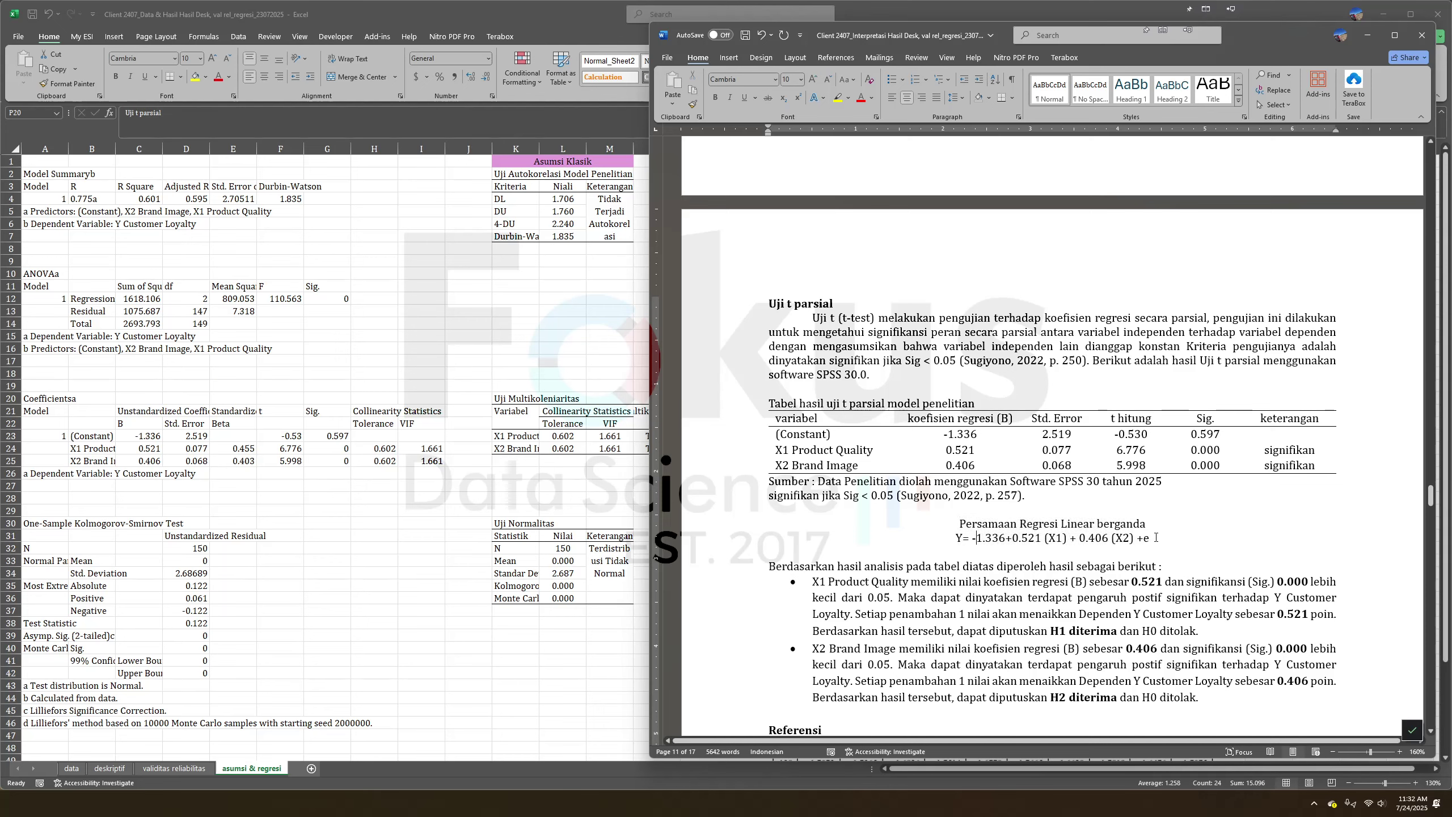
Relate the multiple linear regression equation to the X1 Product Quality regression coefficient in Word's partial t-test table.
left_click_drag(1156, 538, 937, 515)
left_click(899, 546)
left_click(927, 581)
left_click(772, 451)
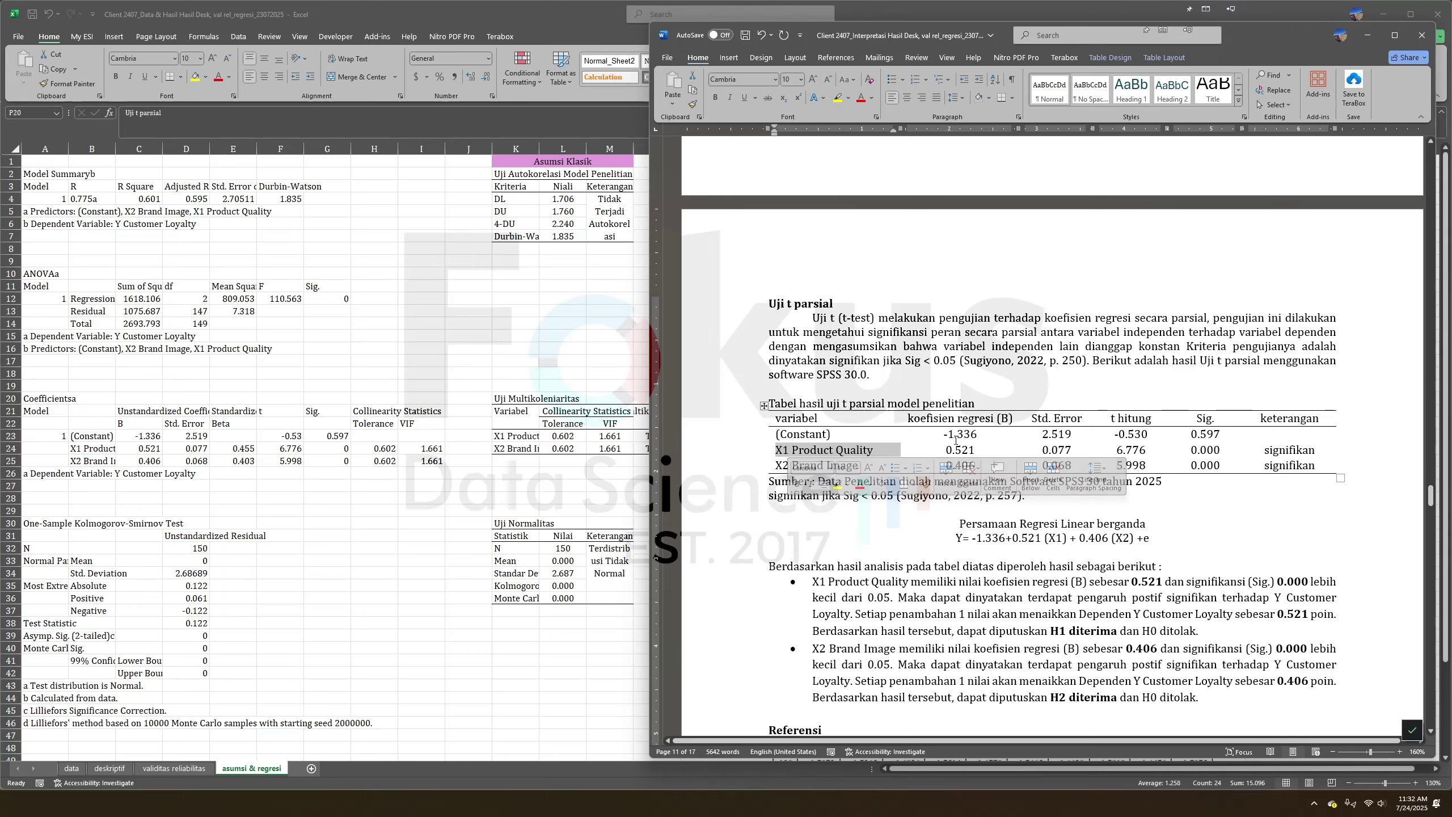
left_click_drag(950, 450, 974, 450)
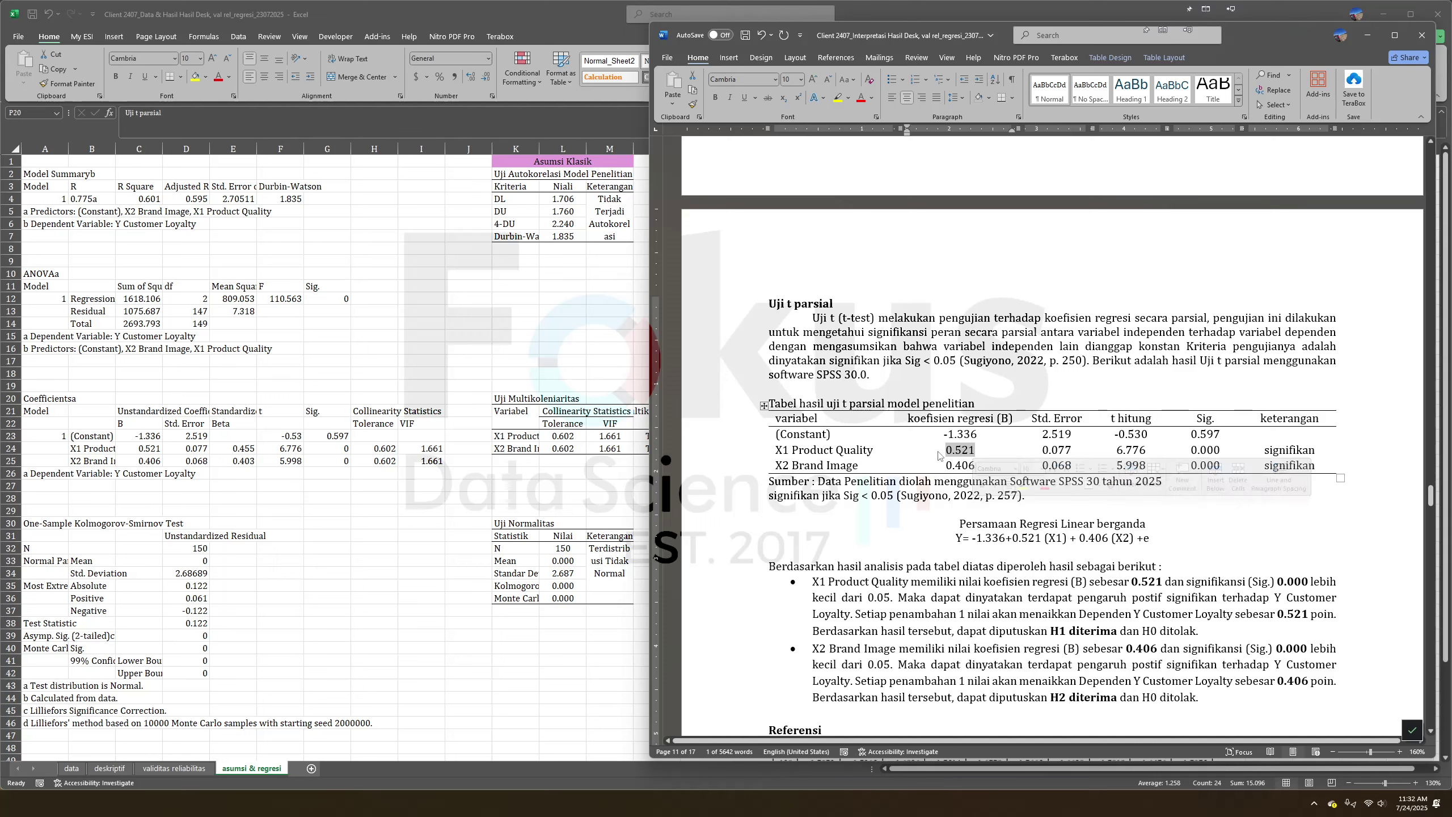
Examine the Sig. column of Word's partial t-test table, focusing on the X1 Product Quality row.
double_click(1205, 418)
left_click(1178, 490)
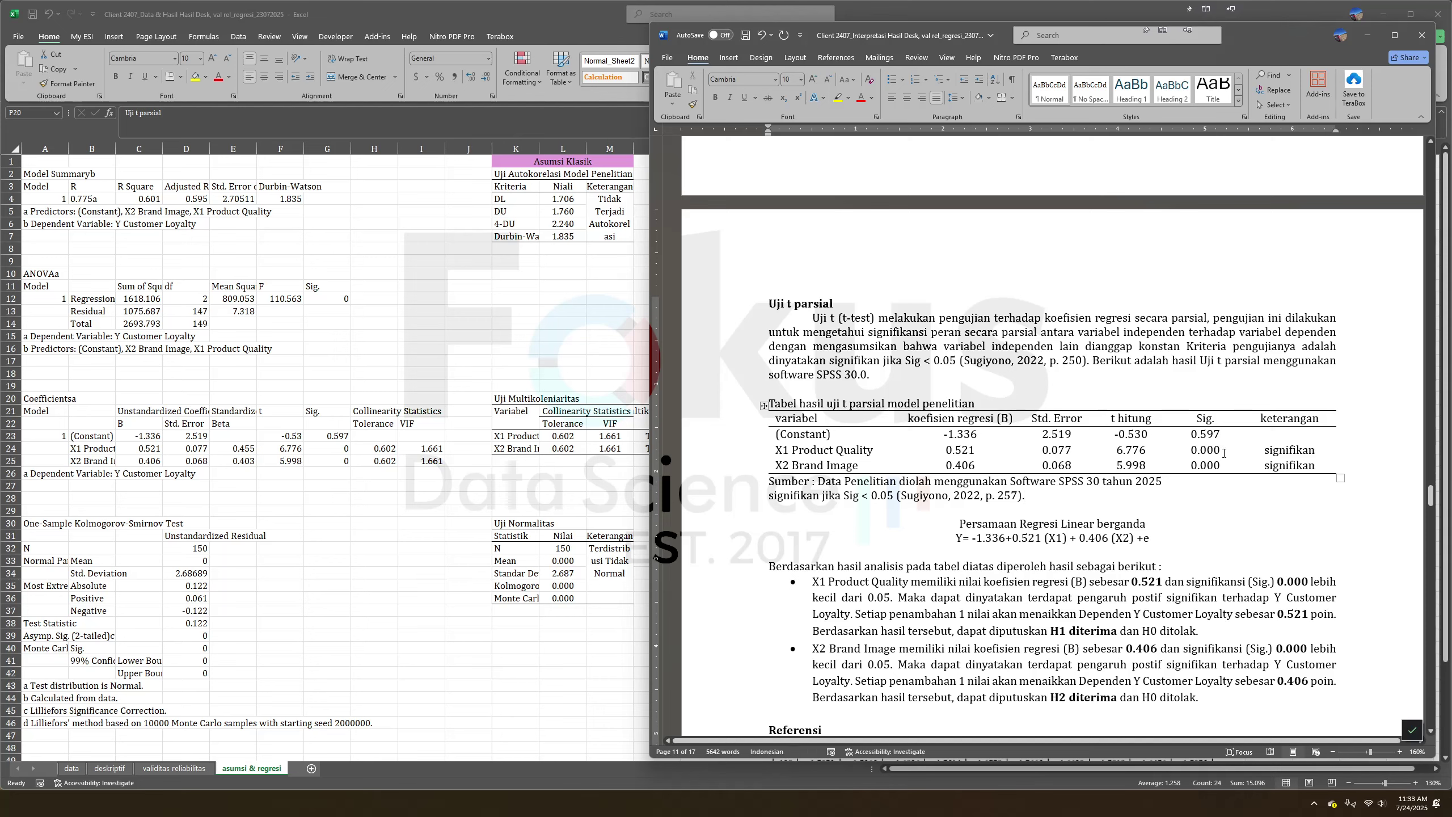
left_click_drag(1224, 453, 1189, 452)
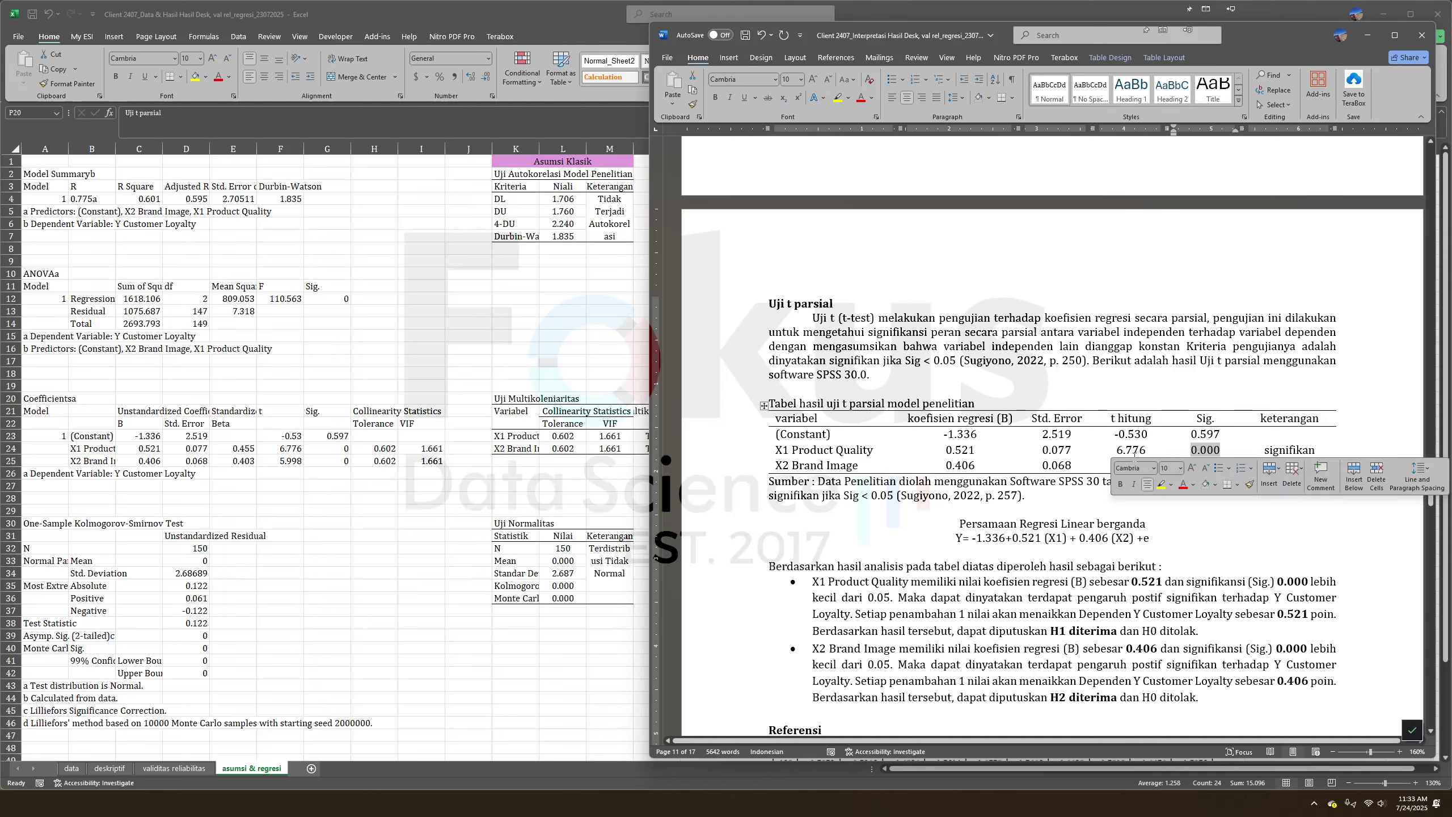
left_click_drag(812, 452, 1138, 433)
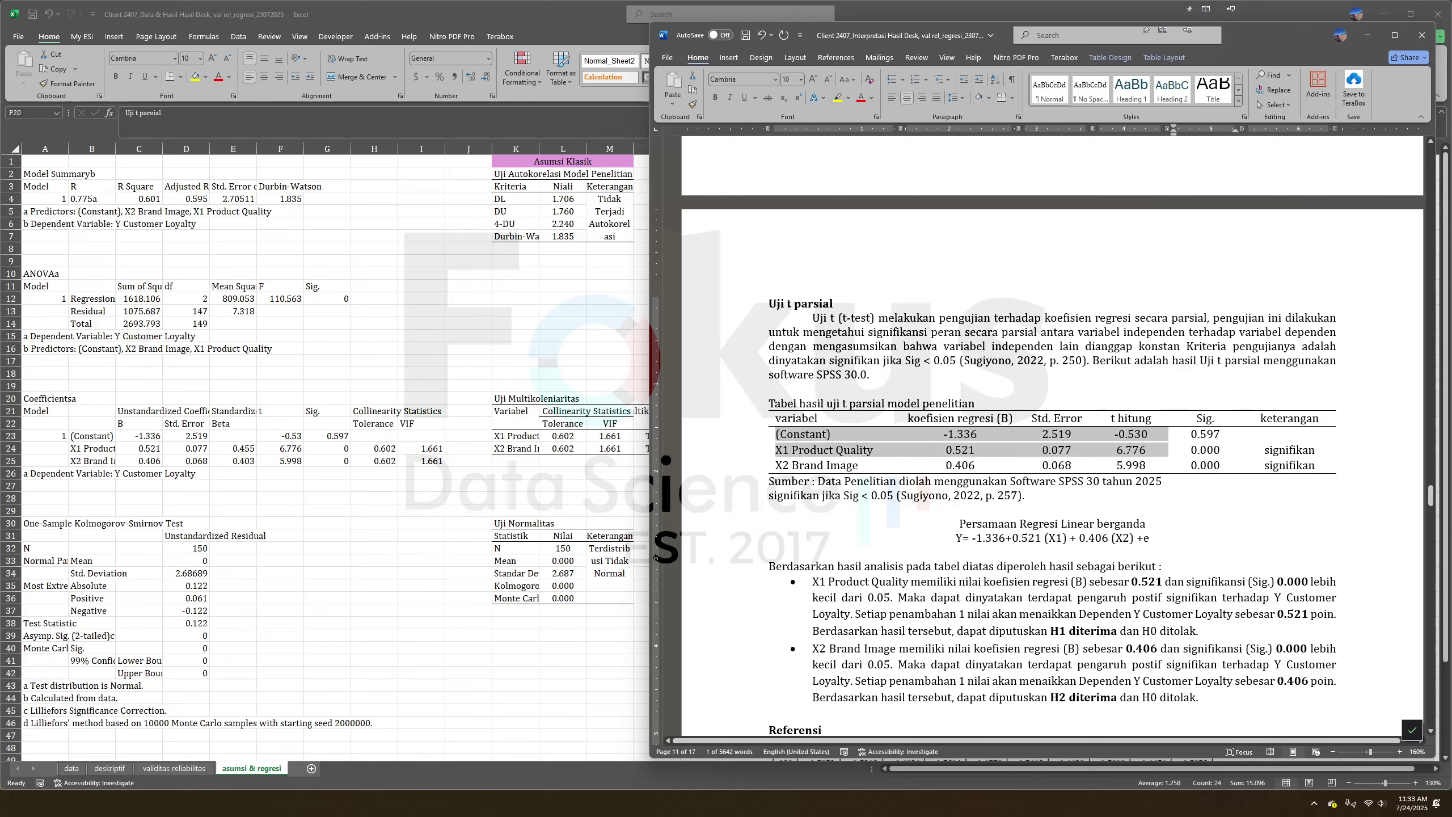
left_click_drag(1290, 443, 1188, 453)
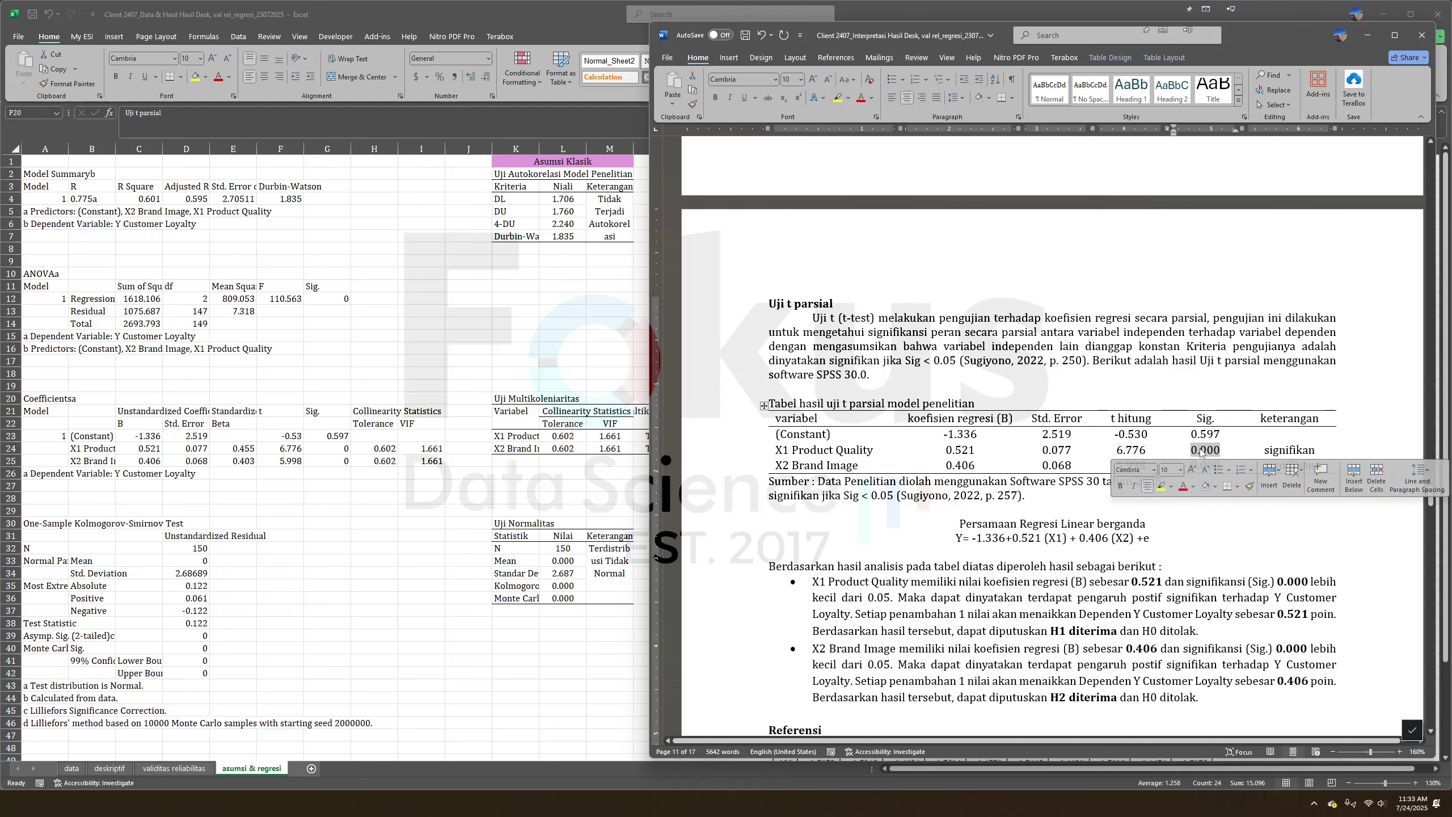
Compare the X1 Product Quality interpretation below the partial t-test table with its table row, and check the X2 Brand Image row.
left_click(1024, 586)
left_click_drag(1197, 632, 1009, 581)
left_click_drag(778, 450, 1275, 454)
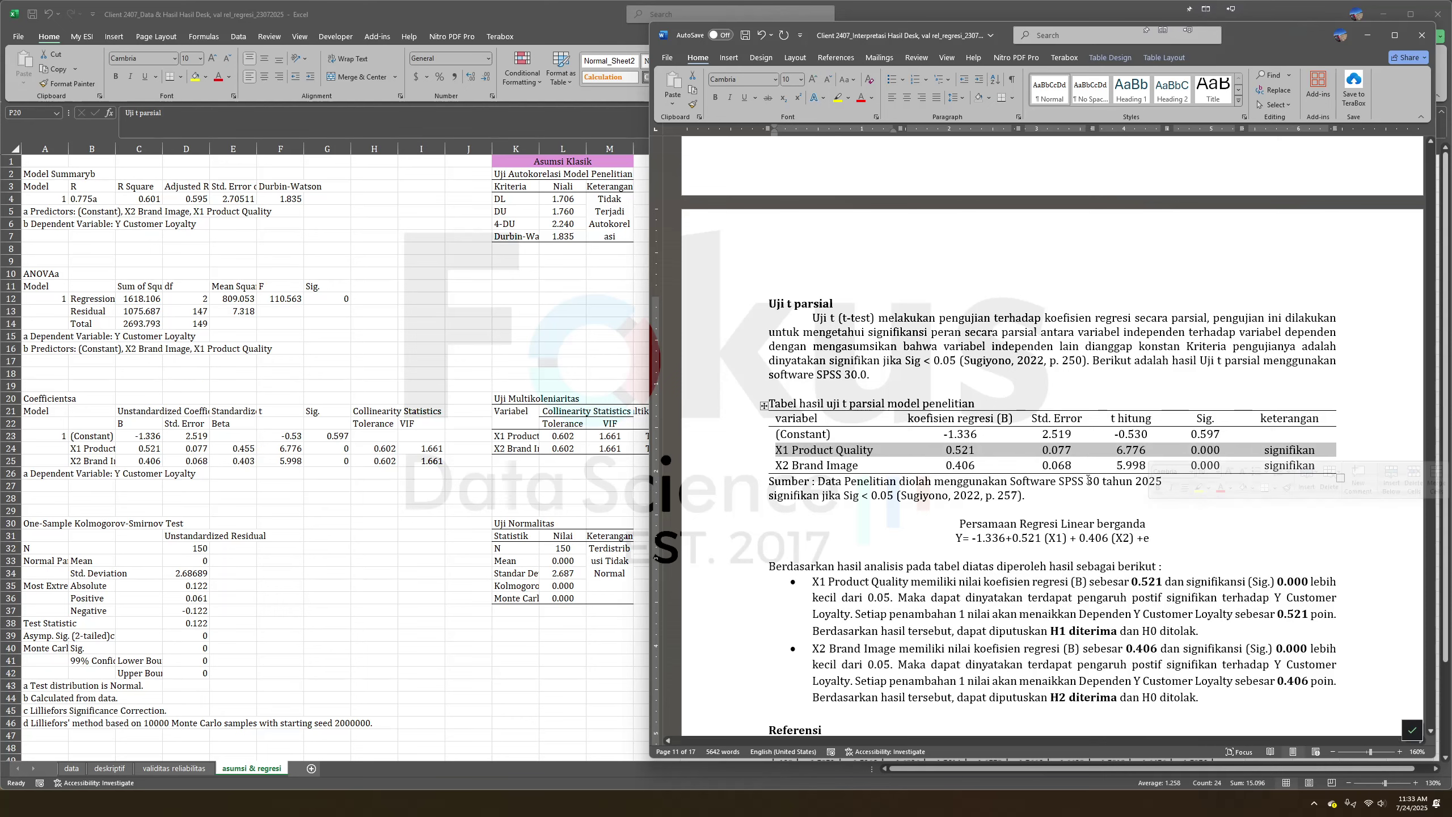
left_click_drag(776, 465, 972, 466)
left_click(1295, 474)
scroll(1294, 474, "down", 2)
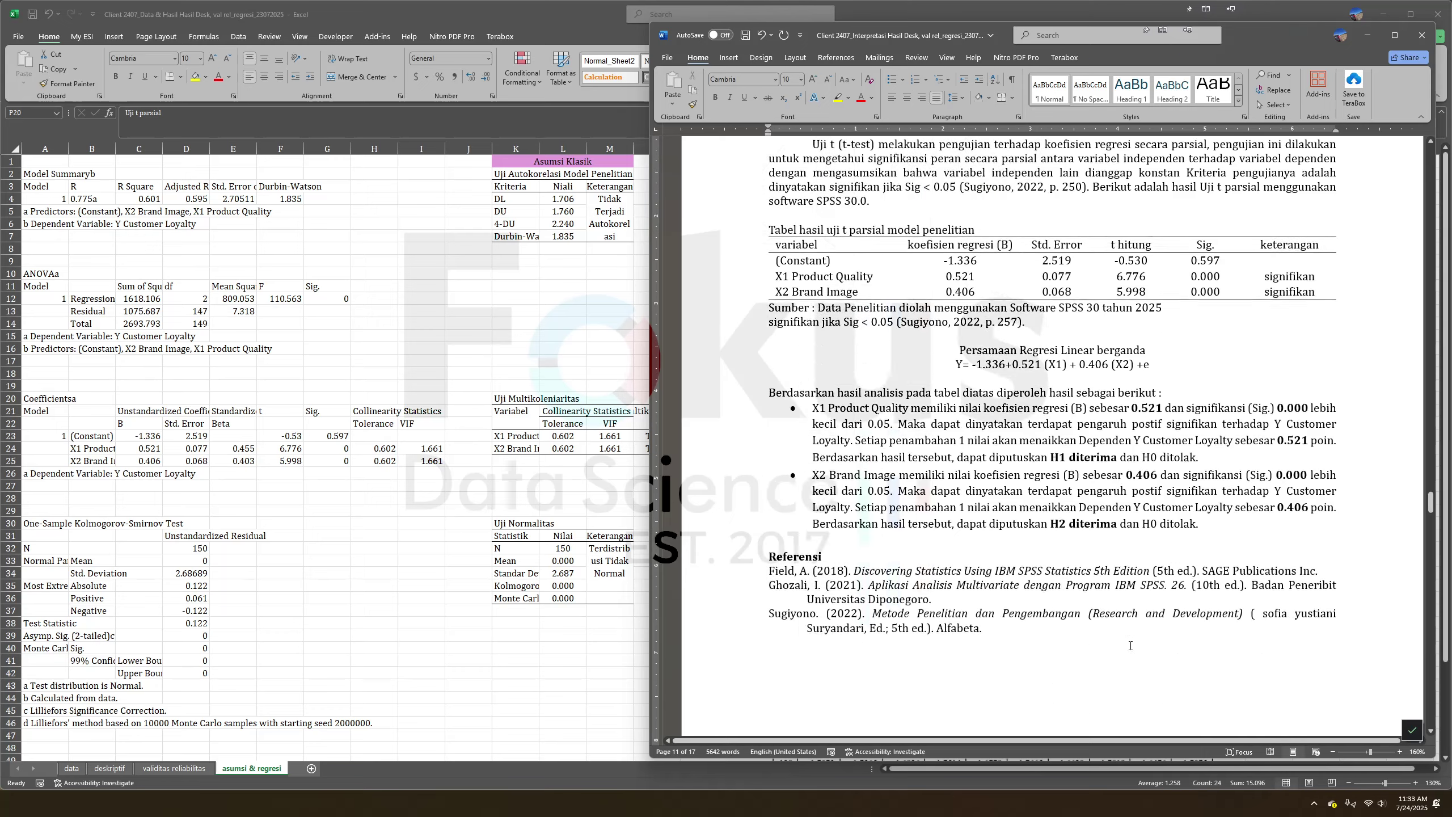
Review the Uji F simultan results and interpretation, and the X2 Brand Image hypothesis decision under Uji t parsial.
scroll(1197, 449, "up", 2)
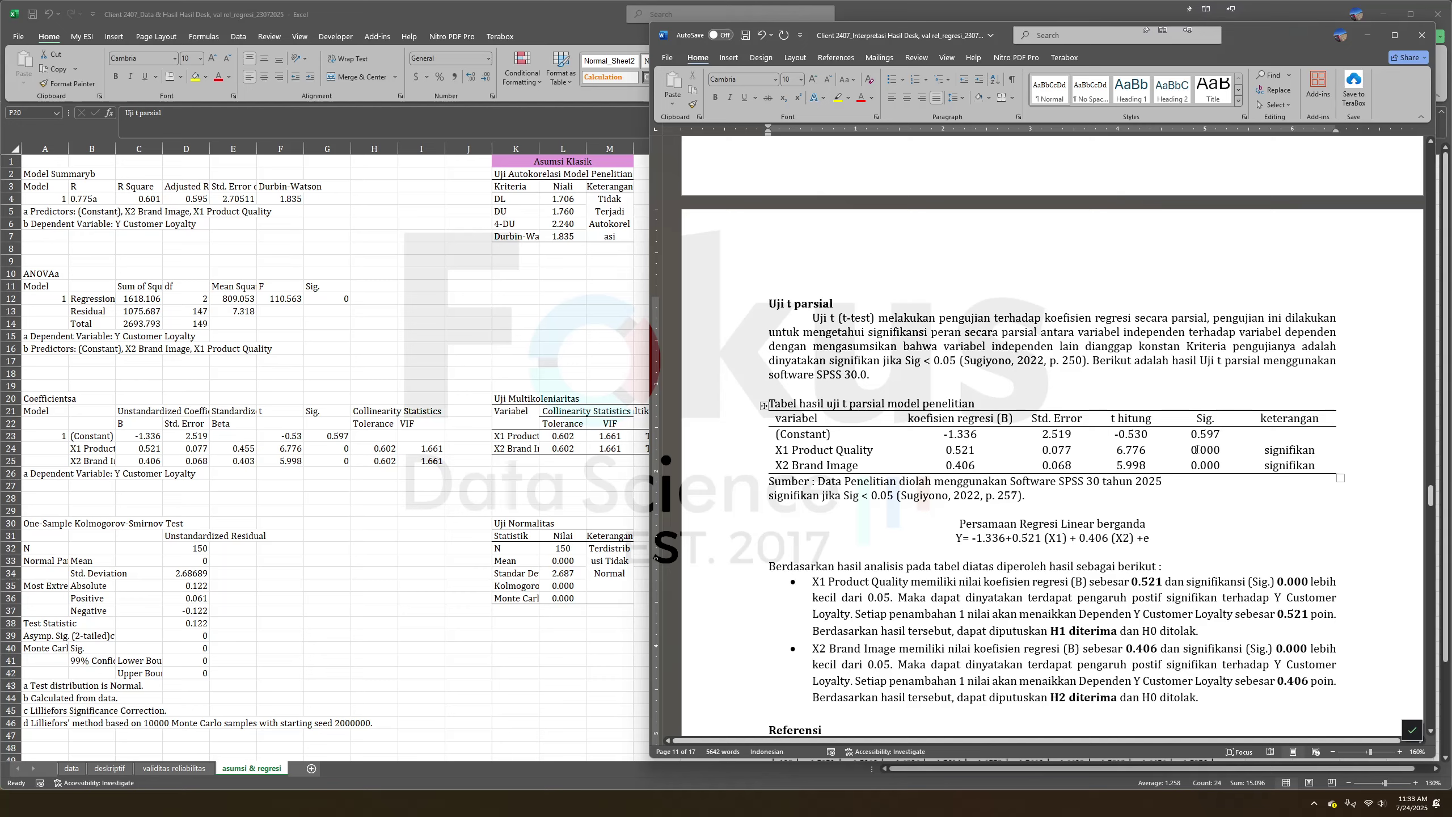
scroll(1197, 449, "up", 8)
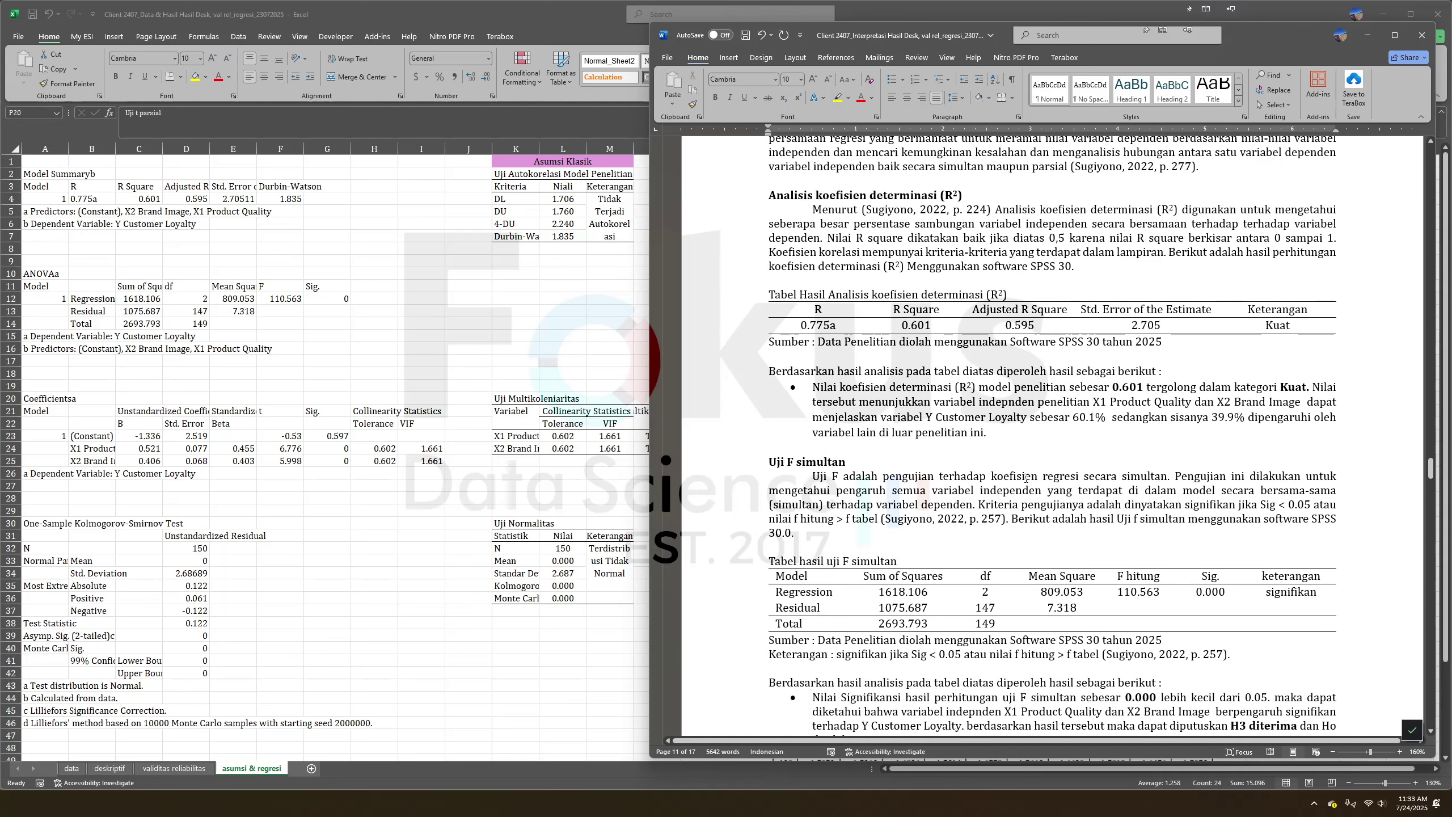
scroll(1026, 475, "down", 1)
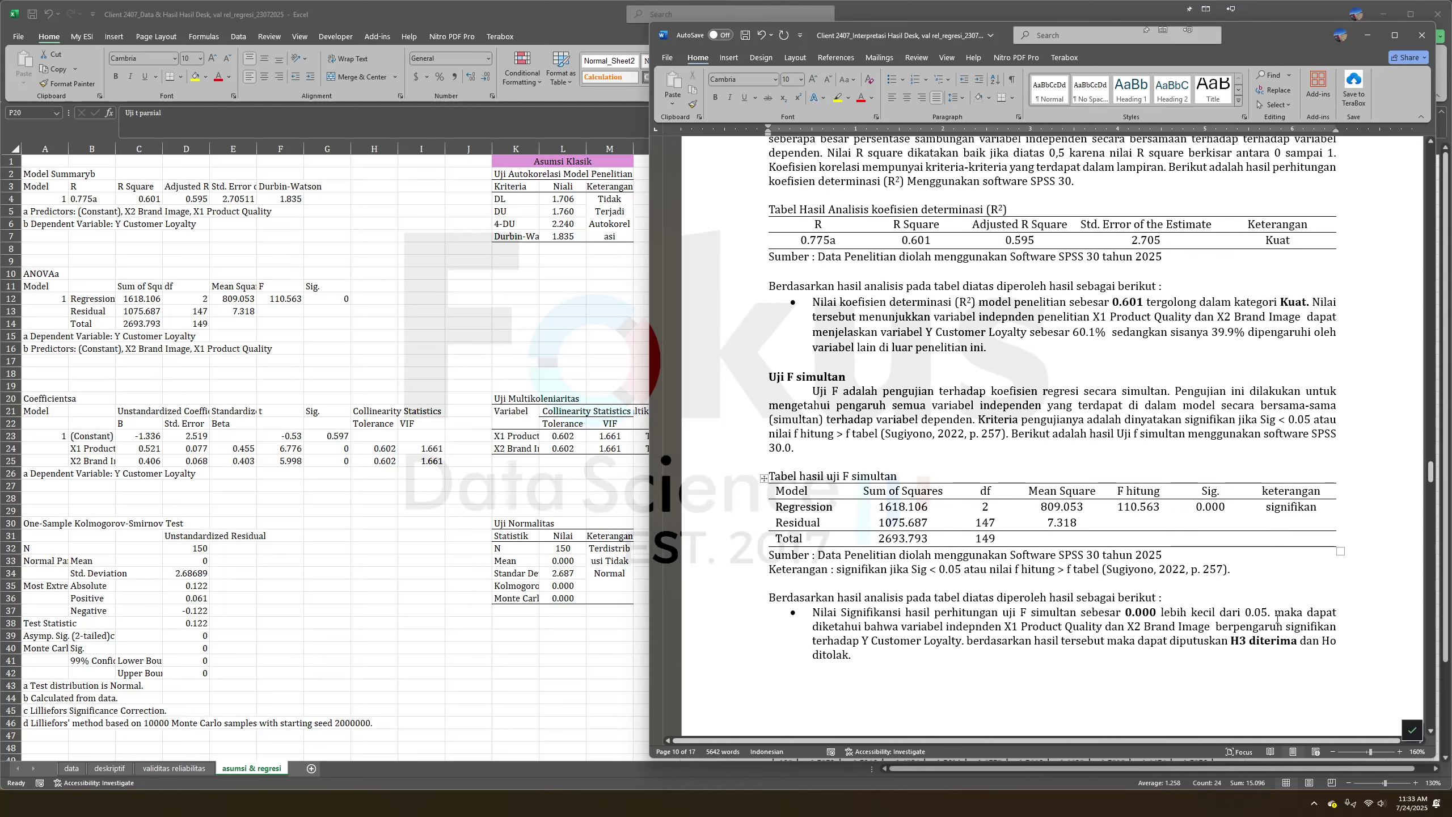
scroll(1262, 642, "down", 10)
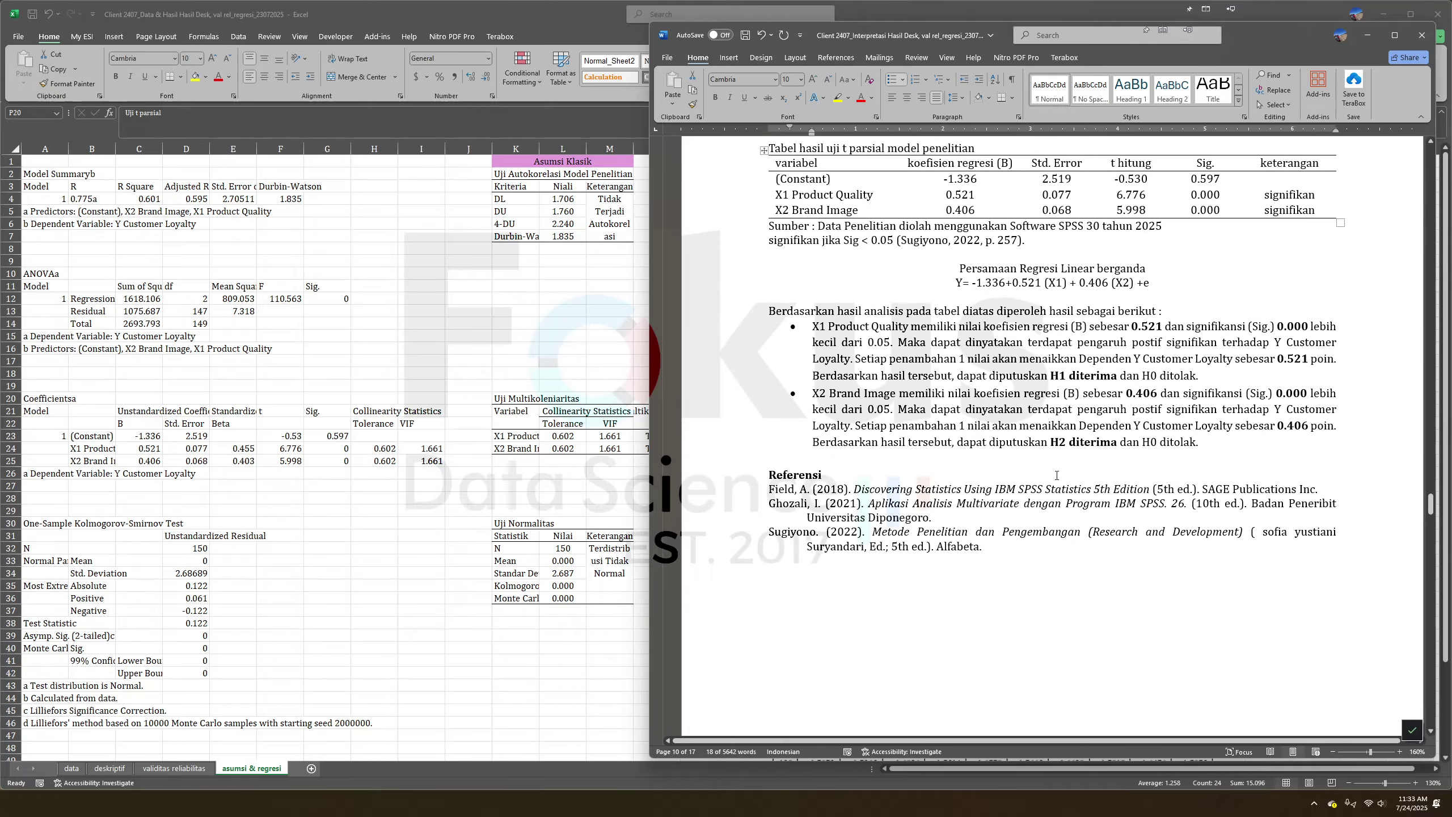
left_click(1066, 444)
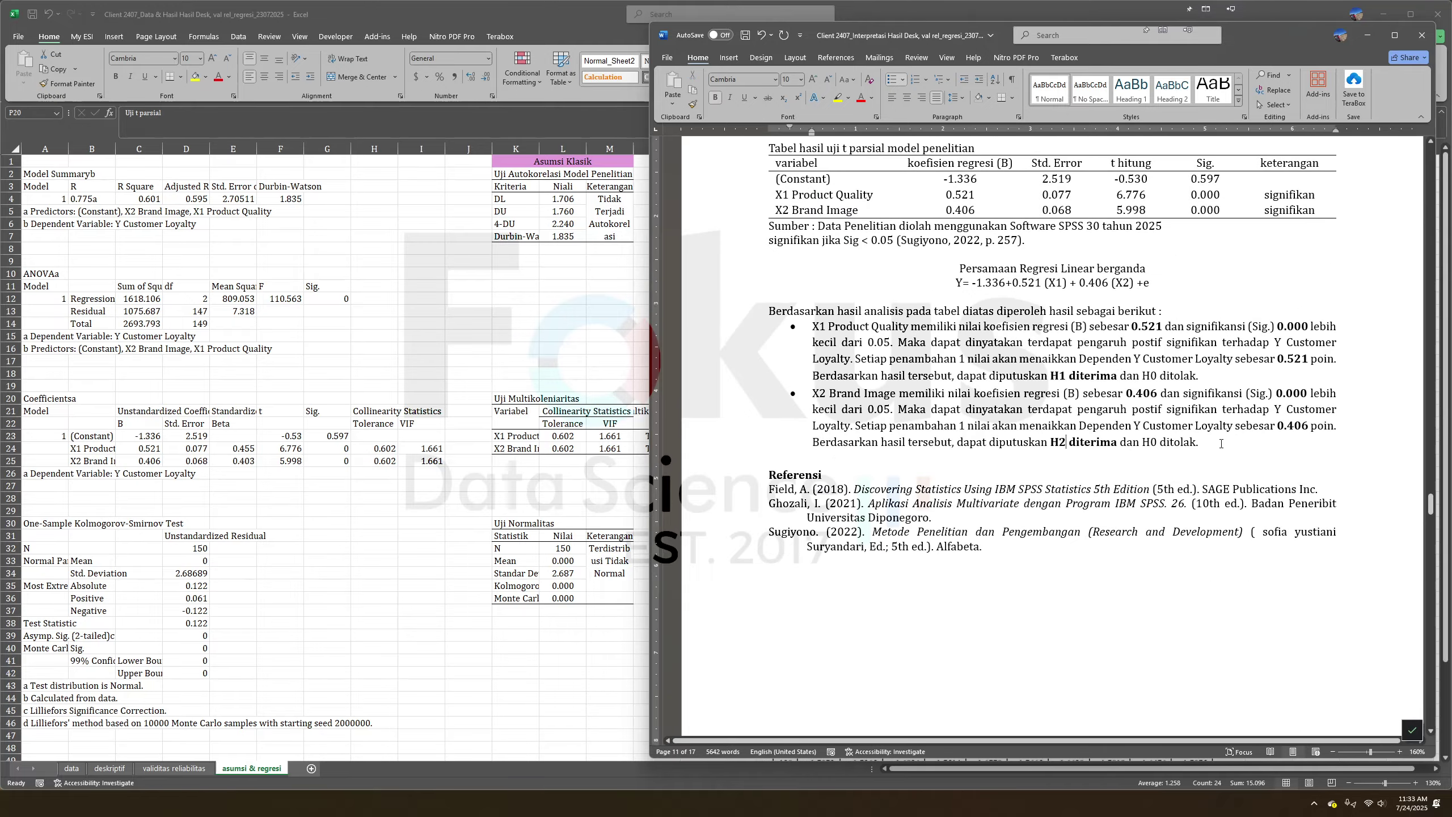
left_click_drag(1221, 445, 849, 342)
Look back through the Word report's regression and Uji Multikoleniaritas sections to the Uji Normalitas explanation under Uji Asumsi Klasik.
scroll(874, 400, "up", 10)
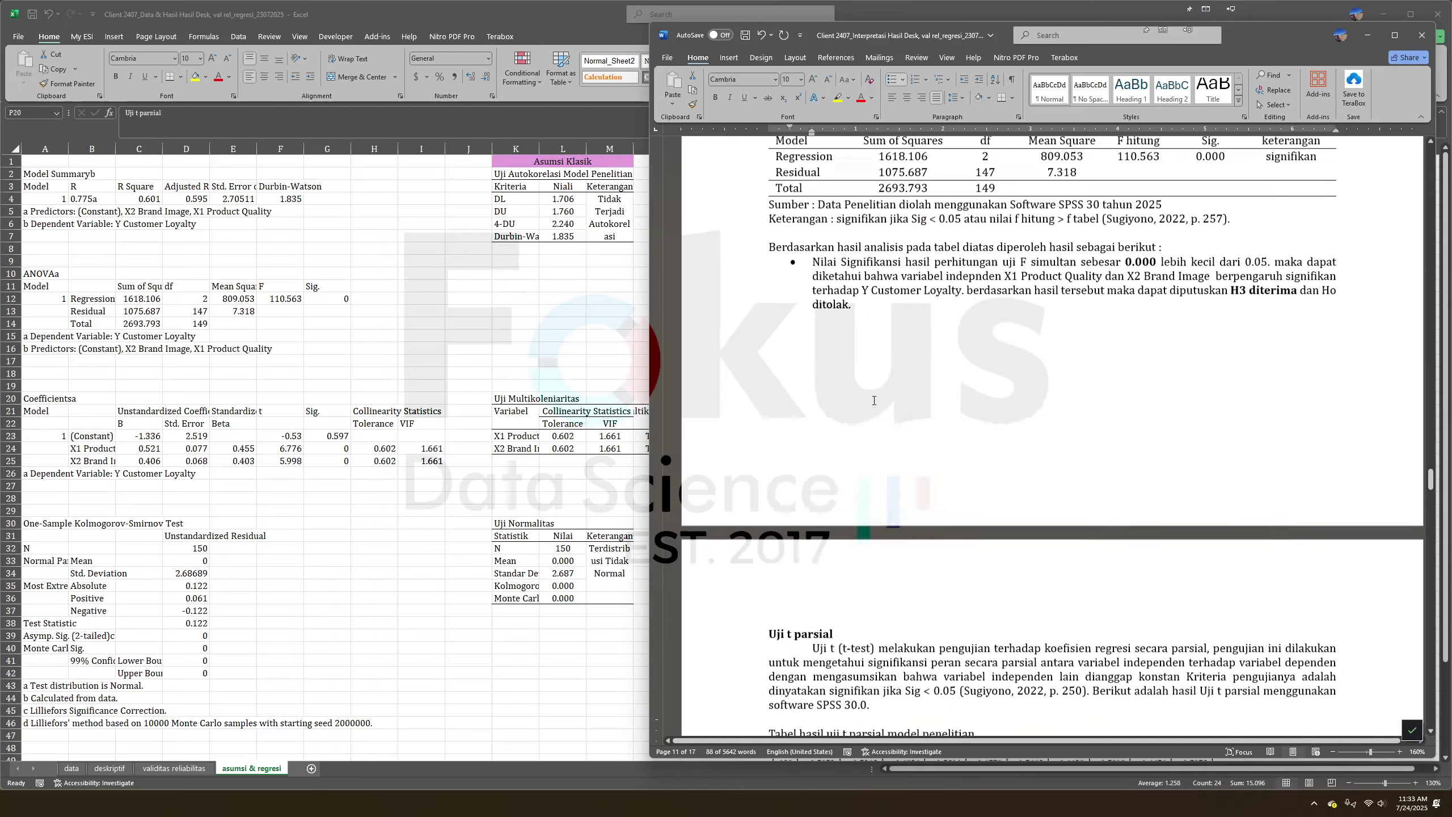
scroll(873, 400, "up", 15)
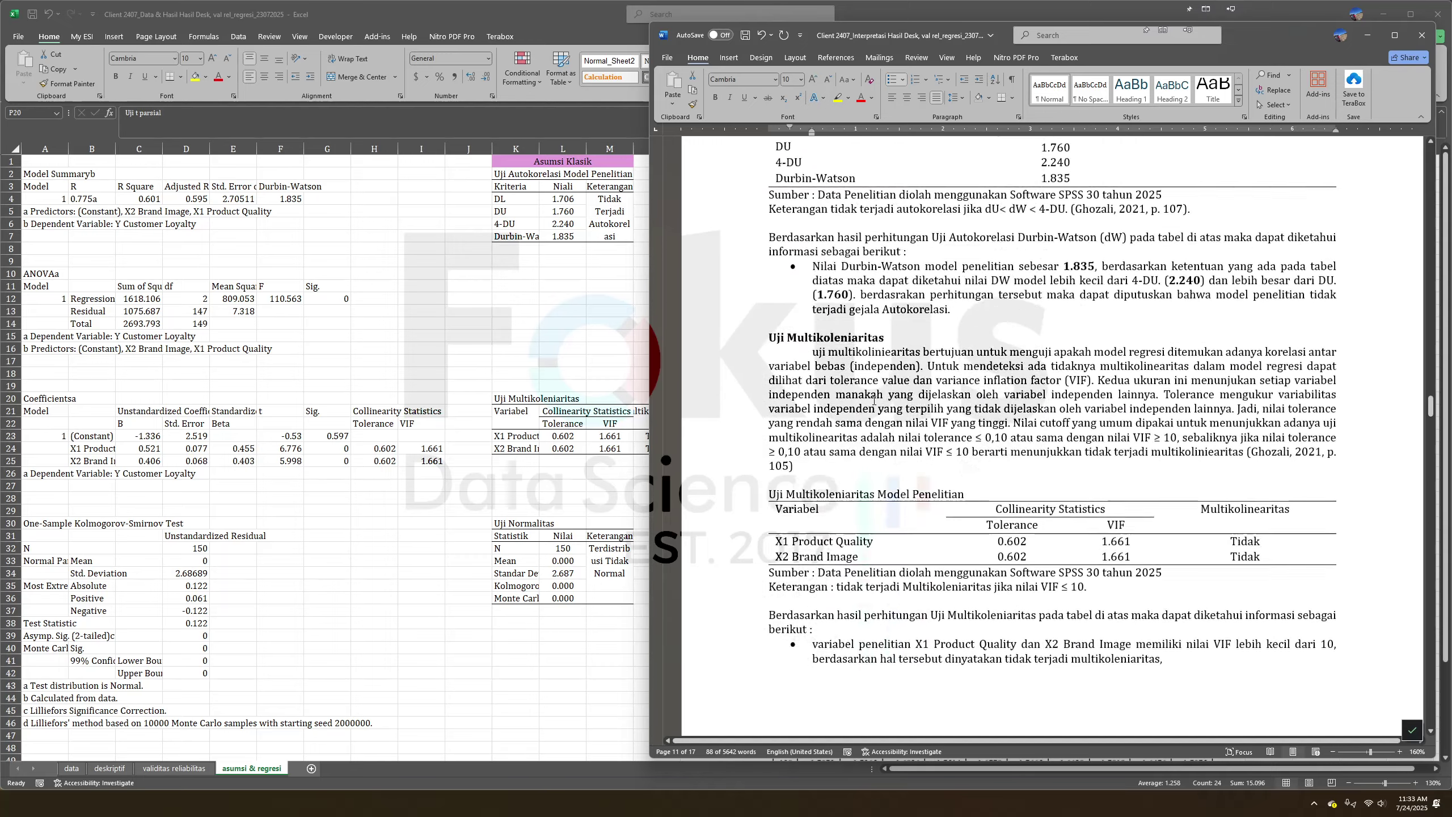
scroll(874, 401, "up", 15)
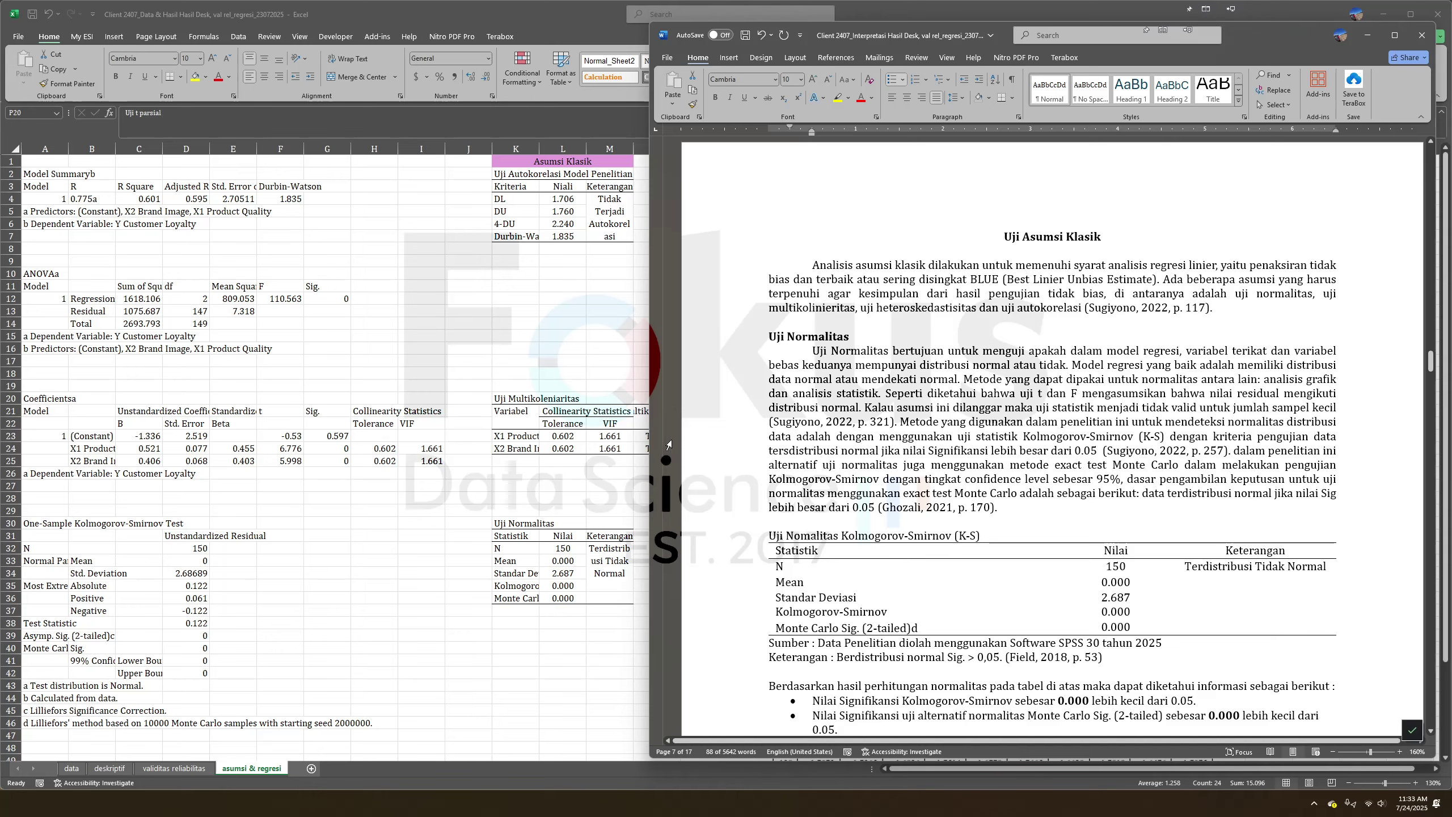
left_click(1073, 425)
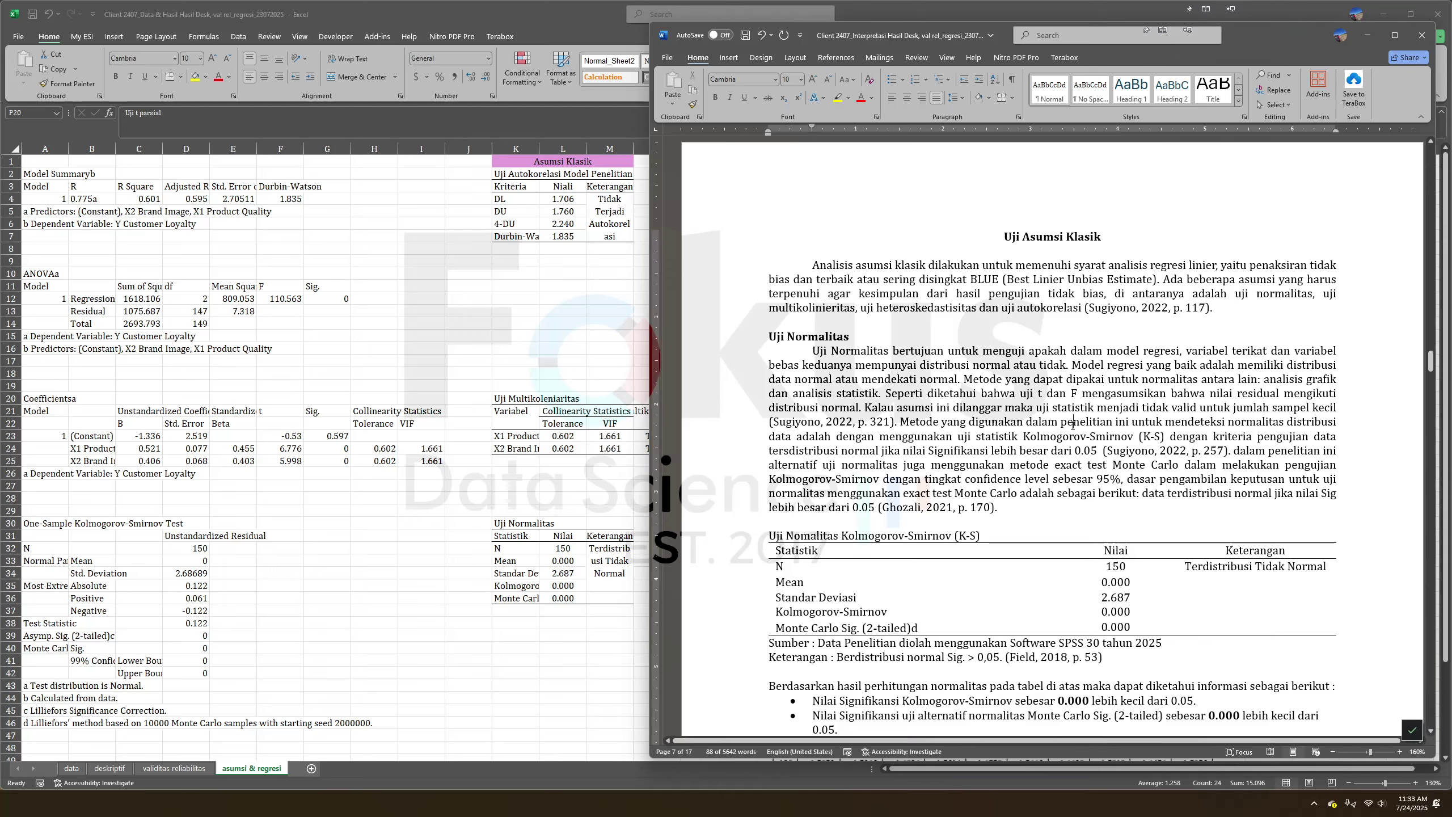